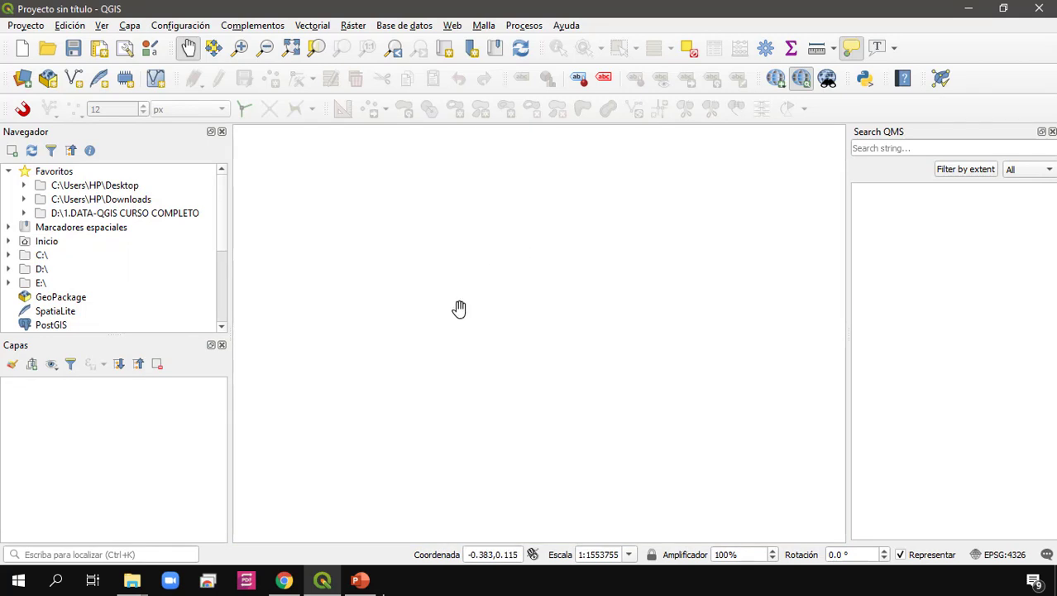
Set the project's coordinate reference system to WGS 84 / UTM zone 18S (EPSG:32718).
left_click(23, 28)
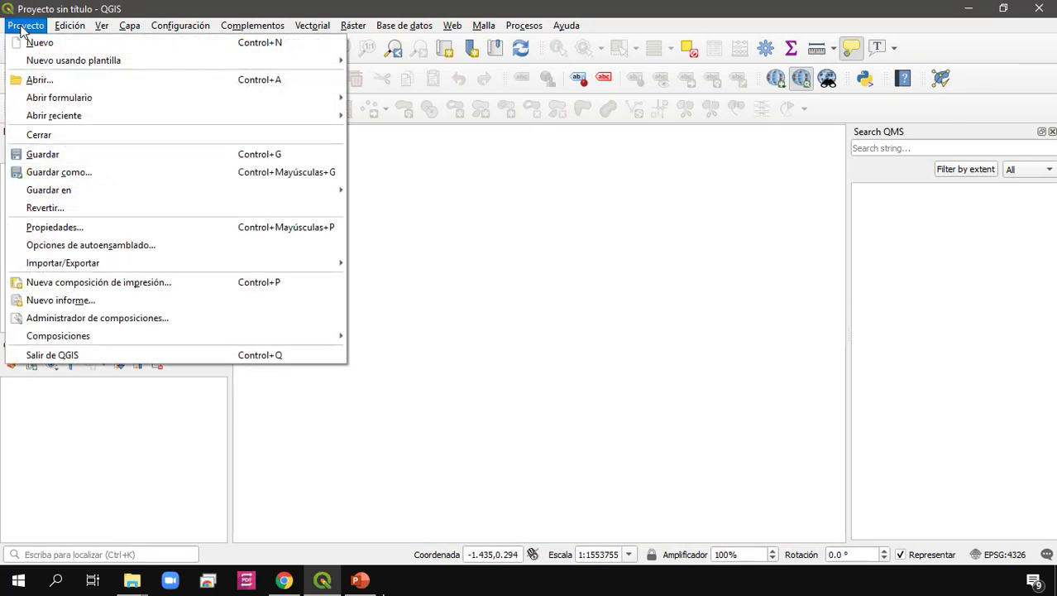
left_click(120, 230)
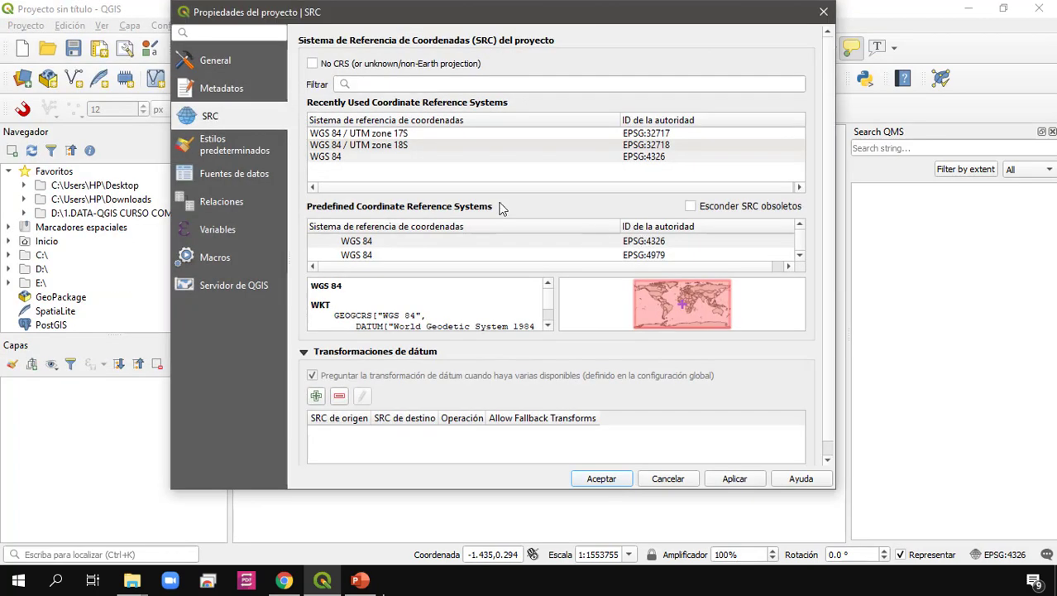
left_click(424, 146)
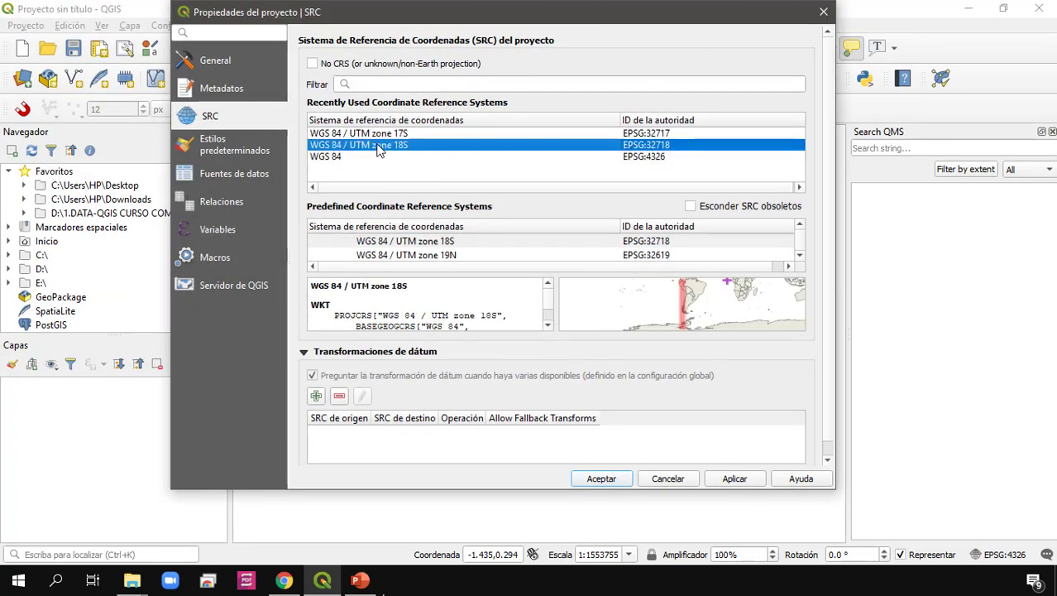
left_click(599, 479)
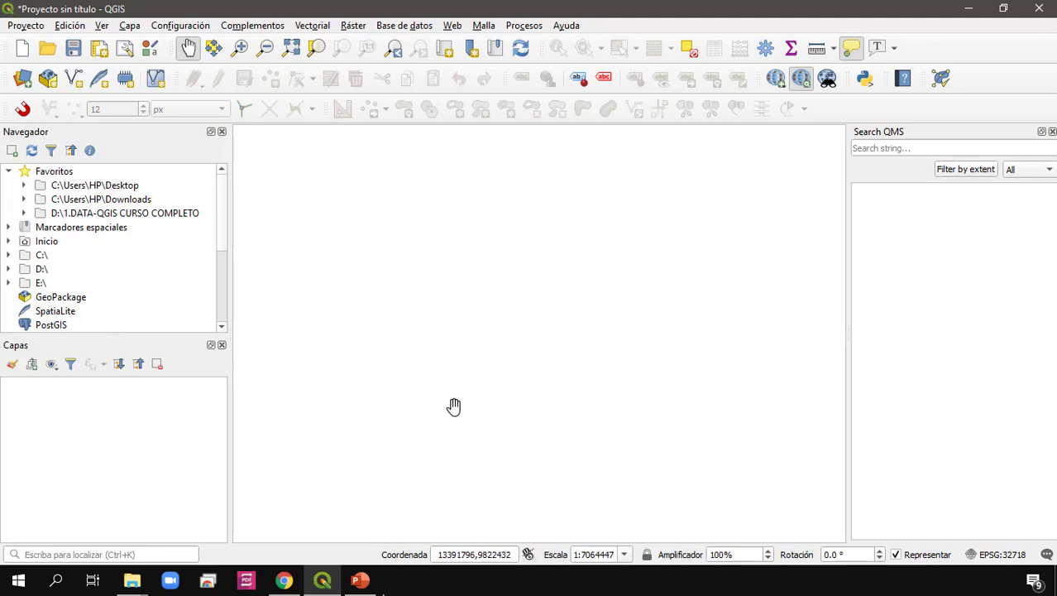
left_click(319, 25)
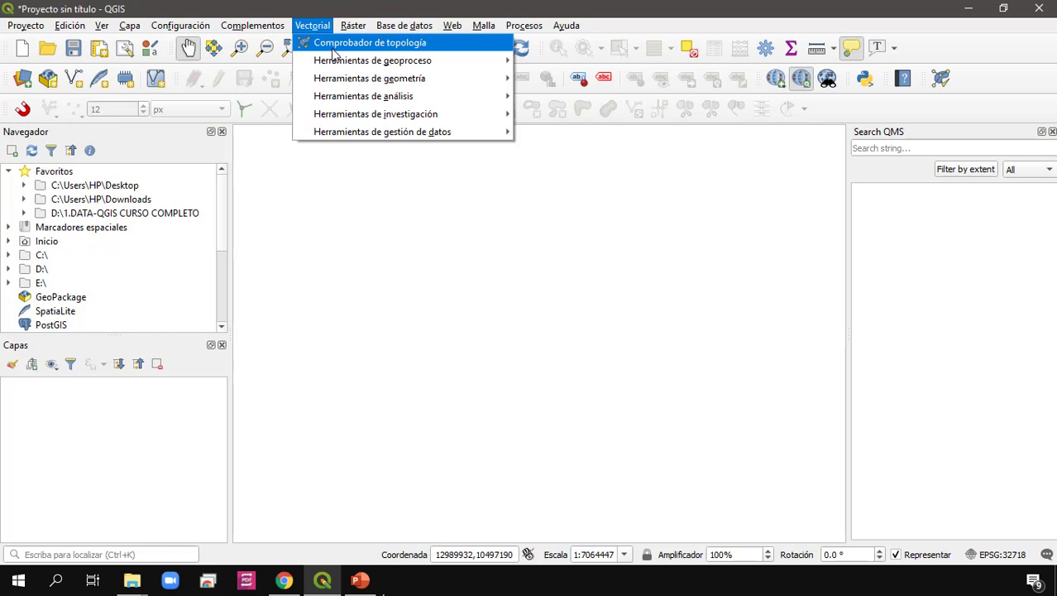
mouse_move(338, 65)
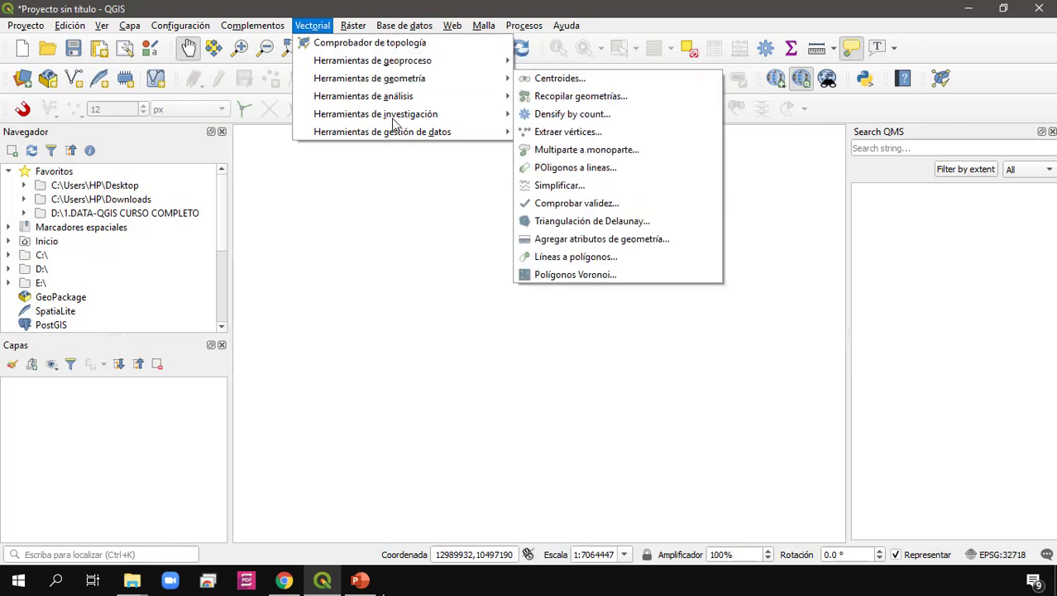
mouse_move(414, 118)
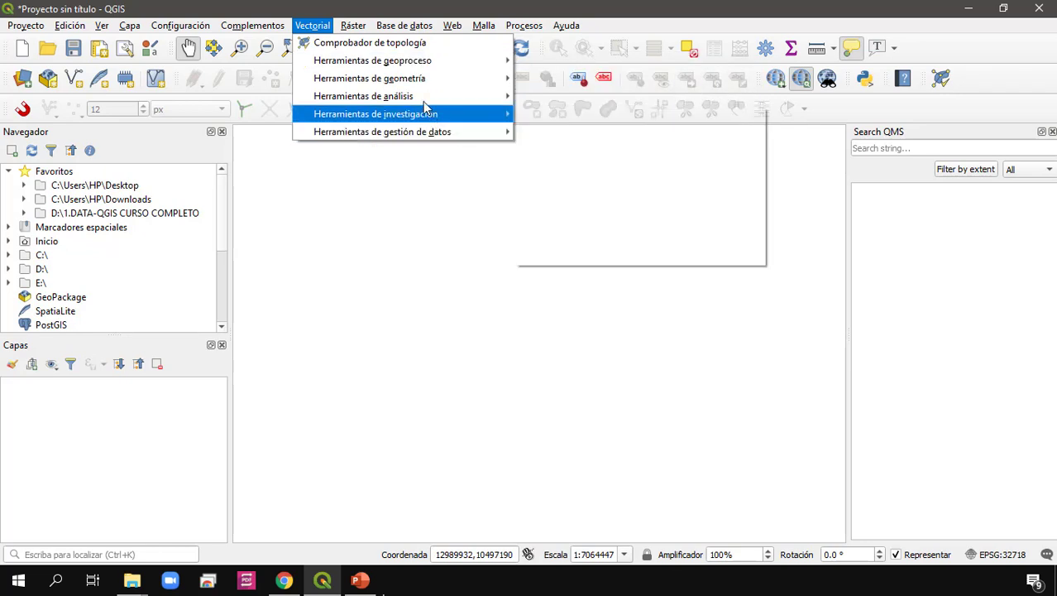
mouse_move(386, 84)
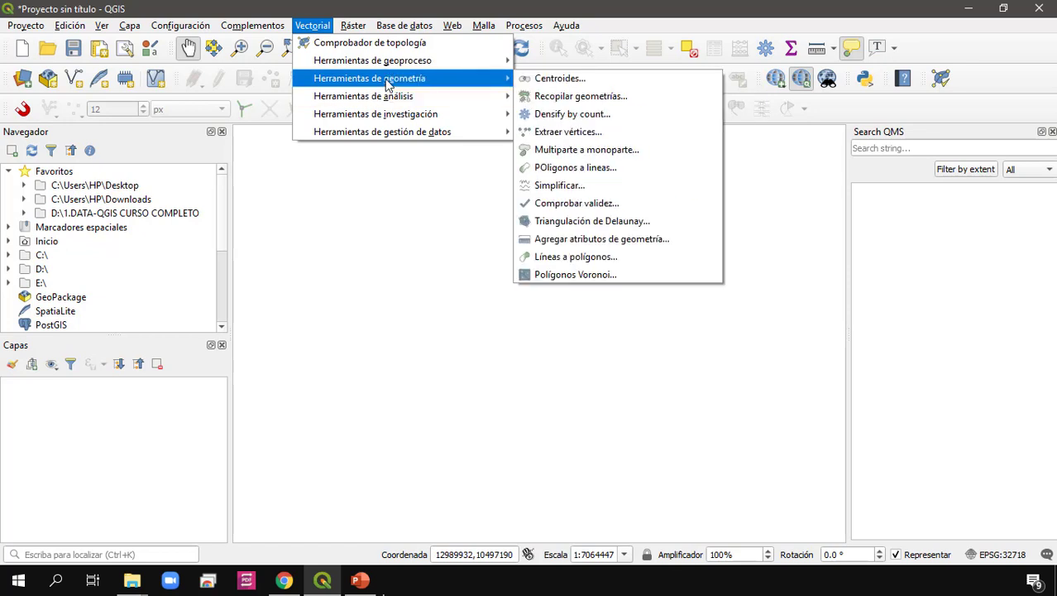
left_click(334, 9)
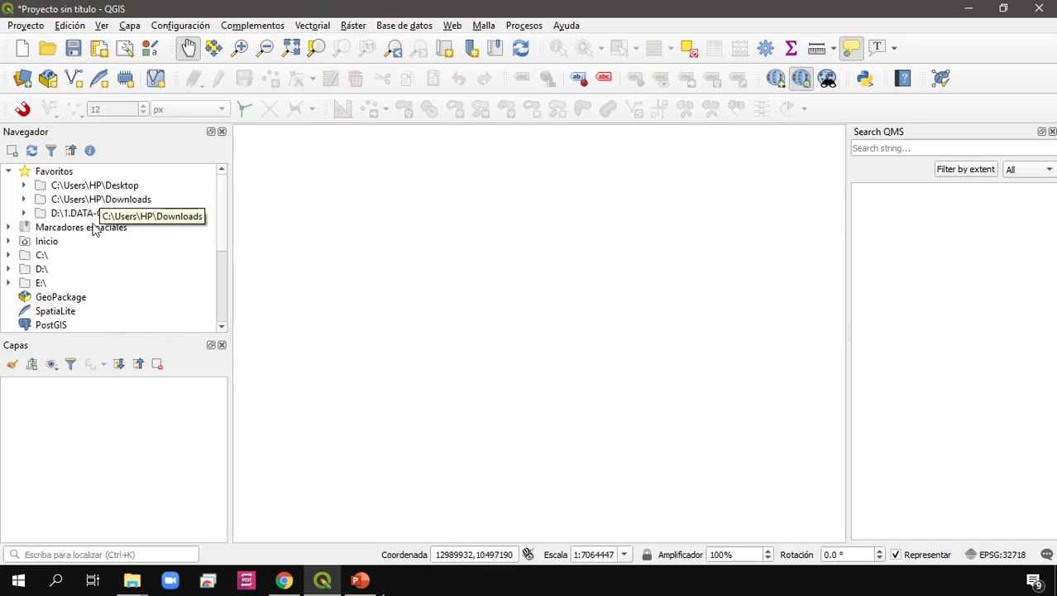
Add departamento_02.shp to the map from the course folder DATA > LIMITES > Departamentales > PCM_DNDT.
double_click(58, 213)
left_click(75, 228)
double_click(77, 229)
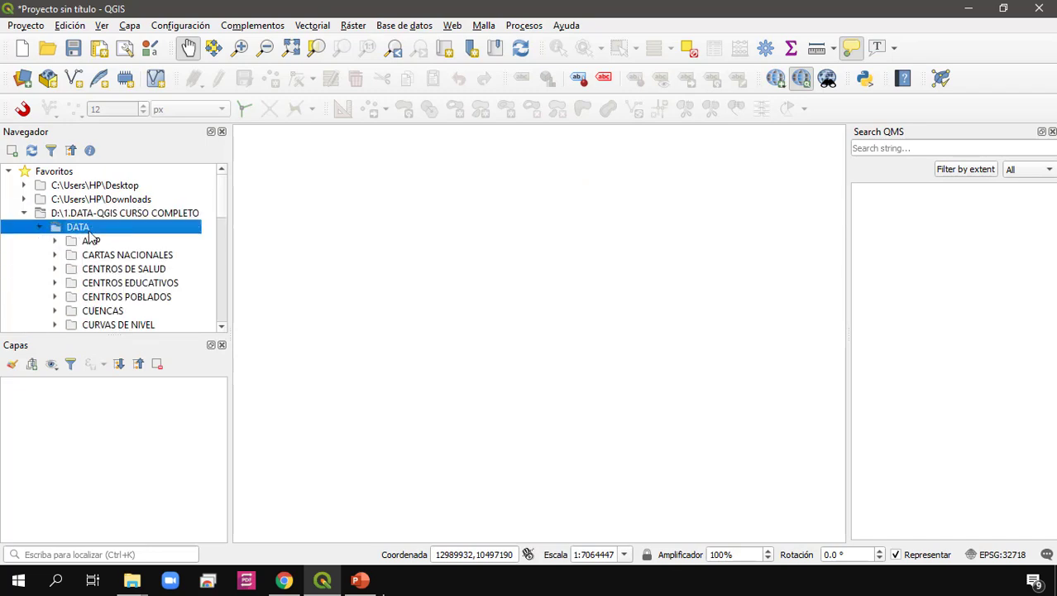
scroll(125, 253, "down", 2)
scroll(122, 277, "down", 2)
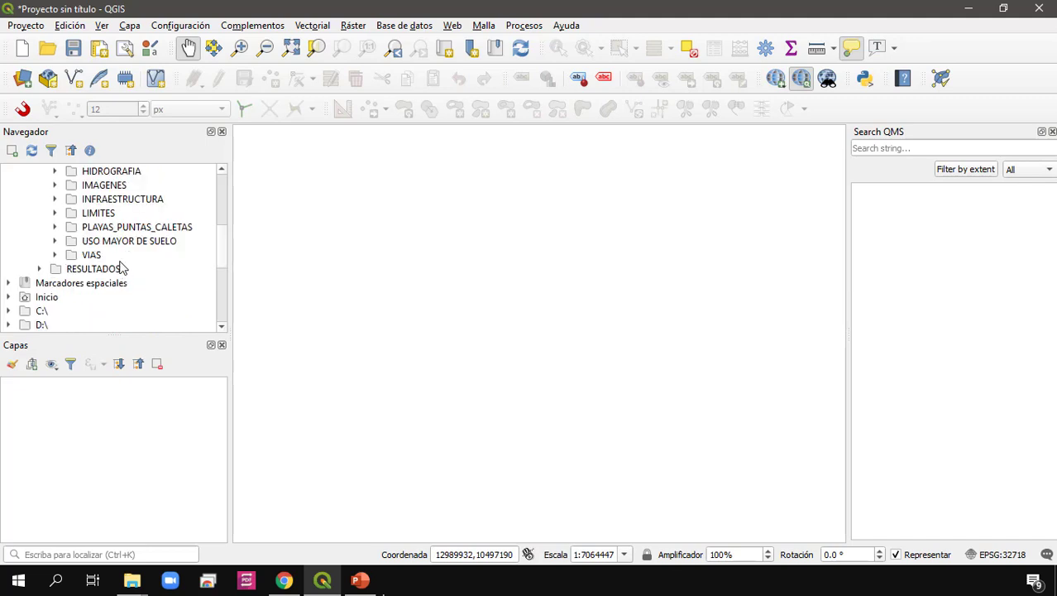
double_click(99, 214)
double_click(116, 229)
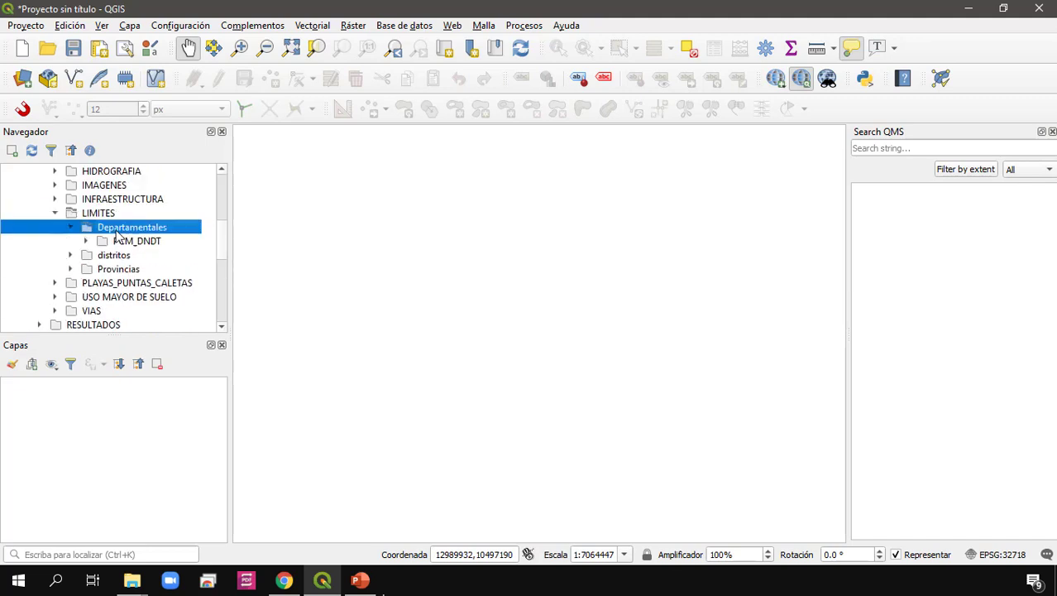
double_click(137, 242)
left_click(172, 255)
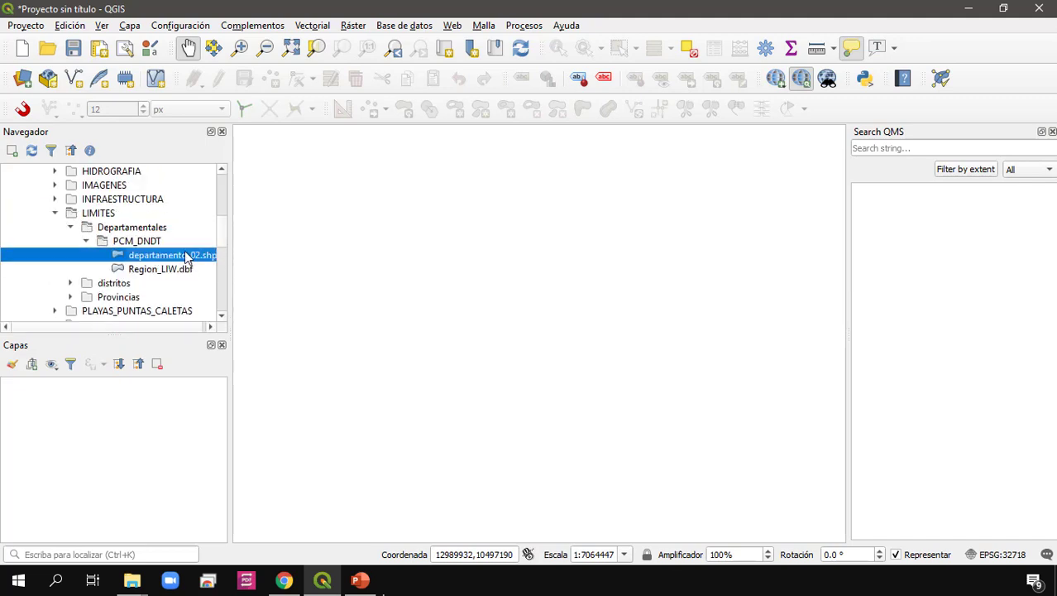
left_click_drag(187, 262, 443, 261)
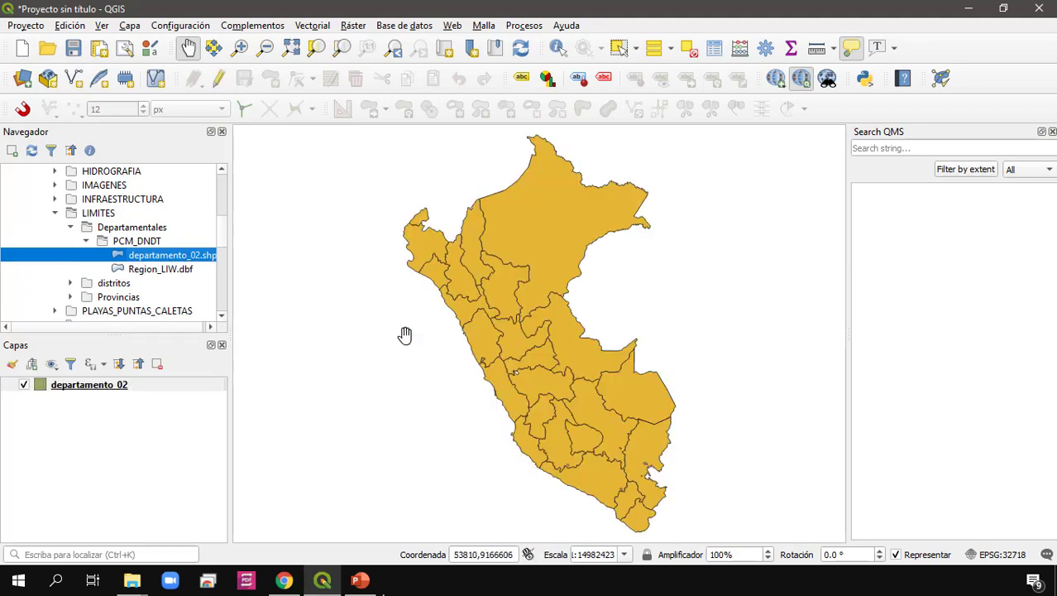
Select the Áncash department polygon on the map and start exporting only the selected features of departamento_02.
left_click(619, 47)
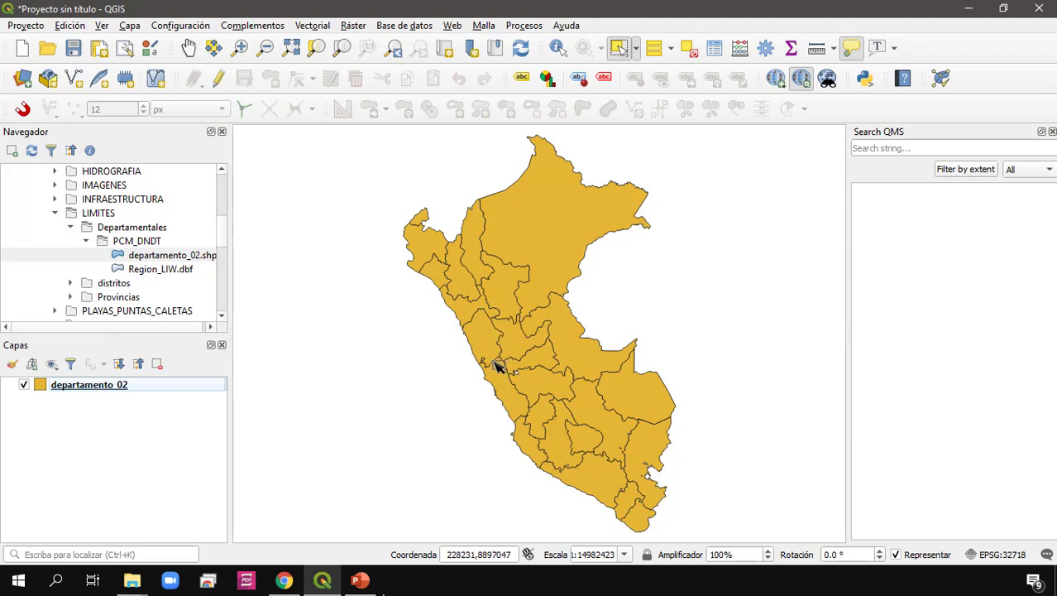
left_click(485, 348)
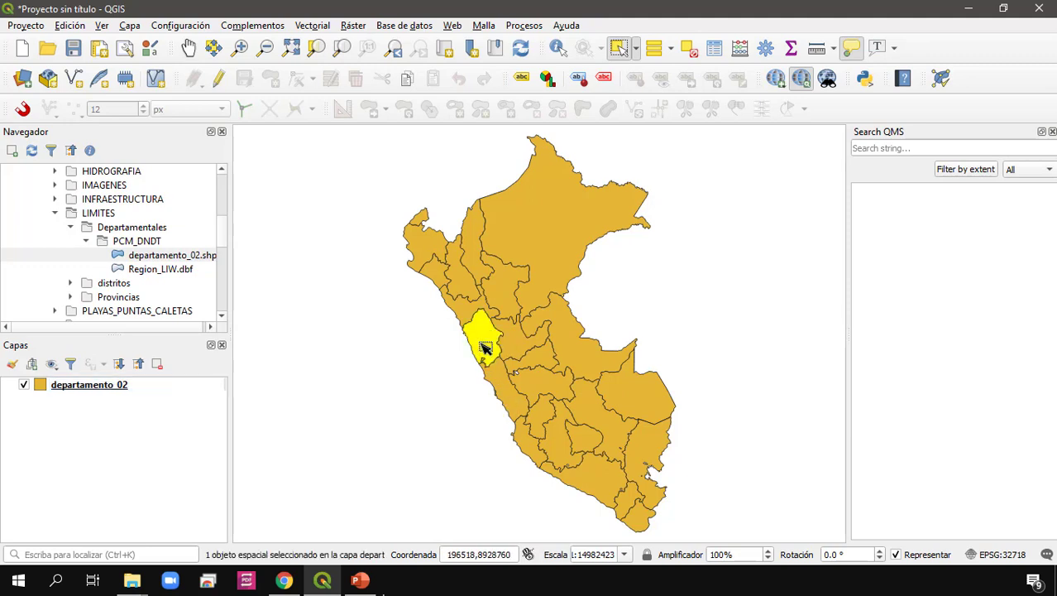
left_click(87, 388)
right_click(87, 387)
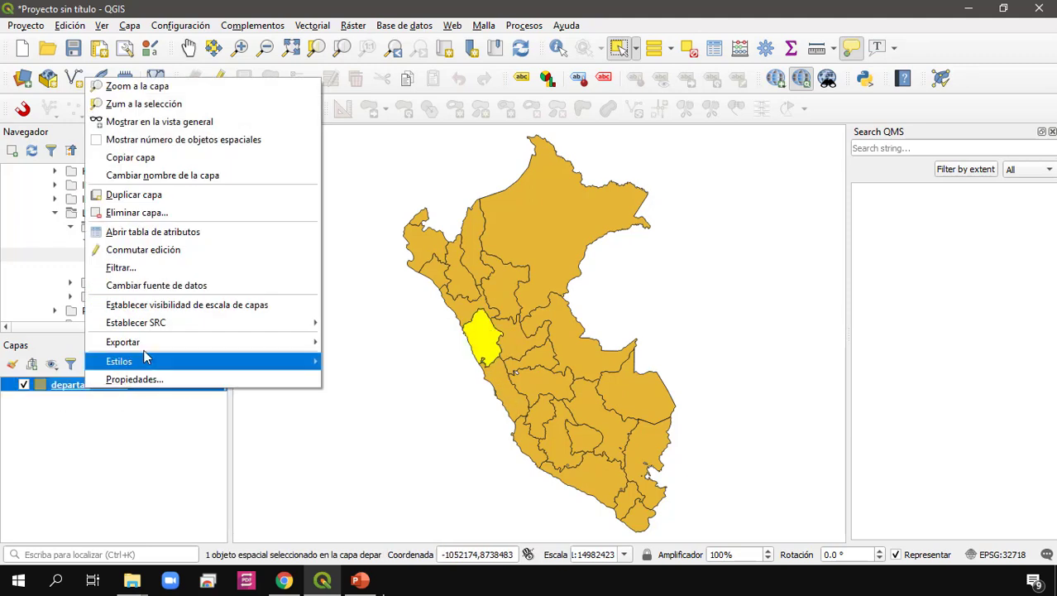
mouse_move(157, 343)
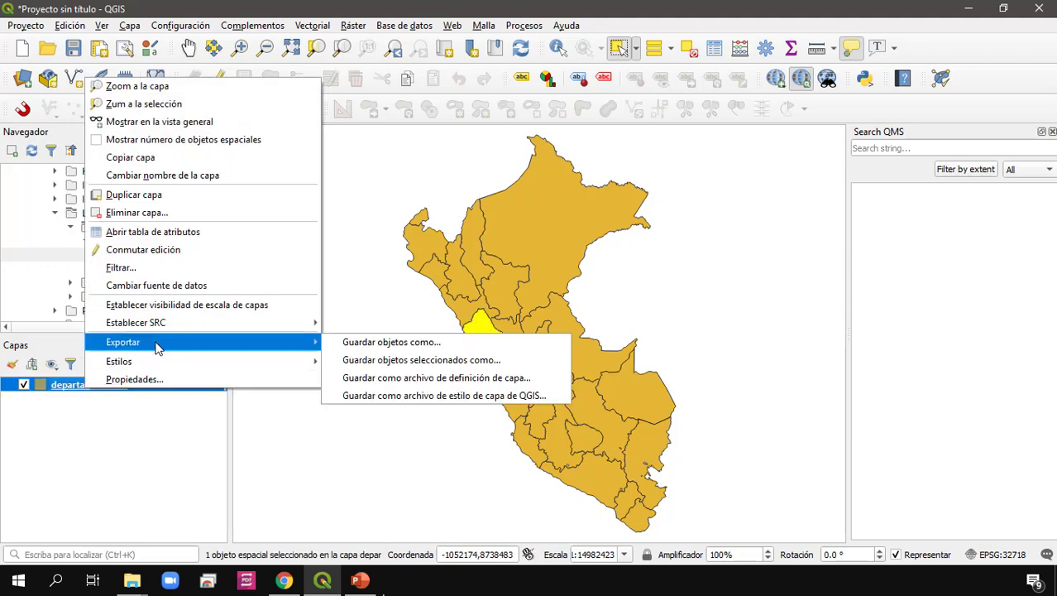
left_click(471, 361)
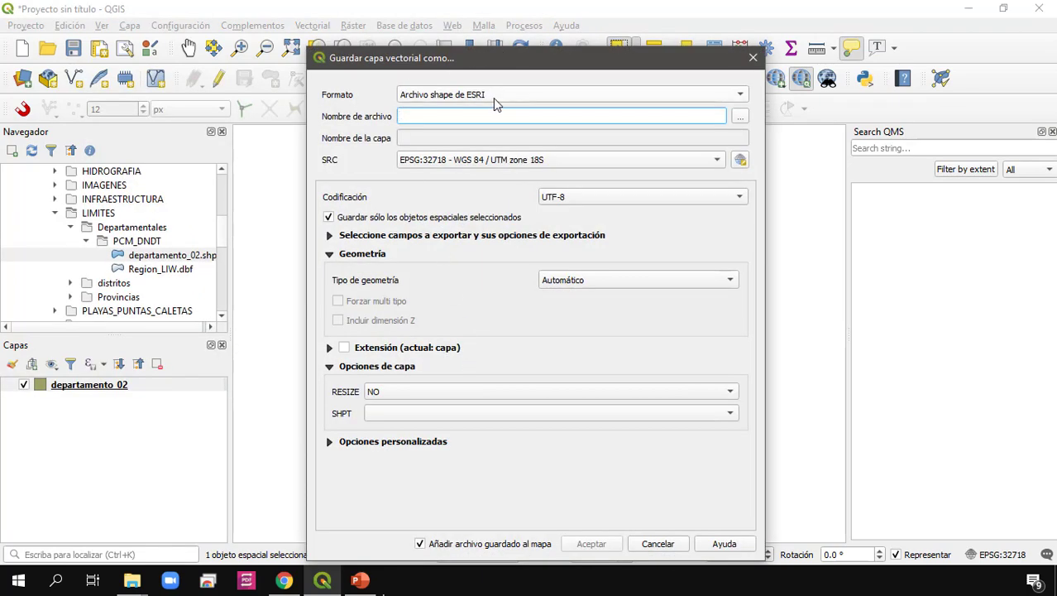
Browse to D:\1.DATA-QGIS CURSO COMPLETO\RESULTADOS\7\Ejemplo as the save location for the exported layer.
left_click(742, 117)
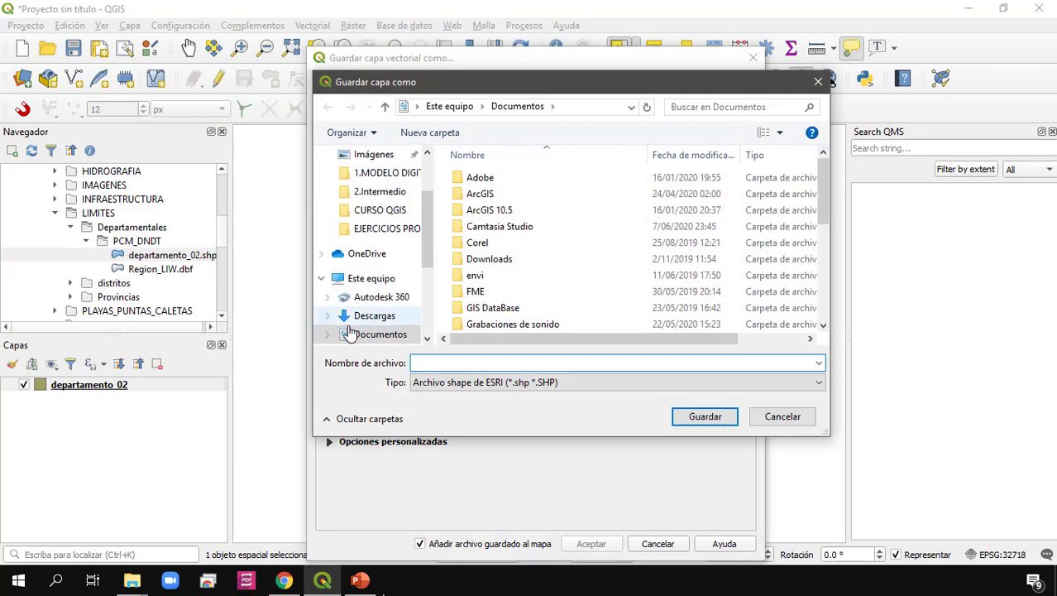
scroll(385, 317, "down", 3)
scroll(376, 317, "down", 1)
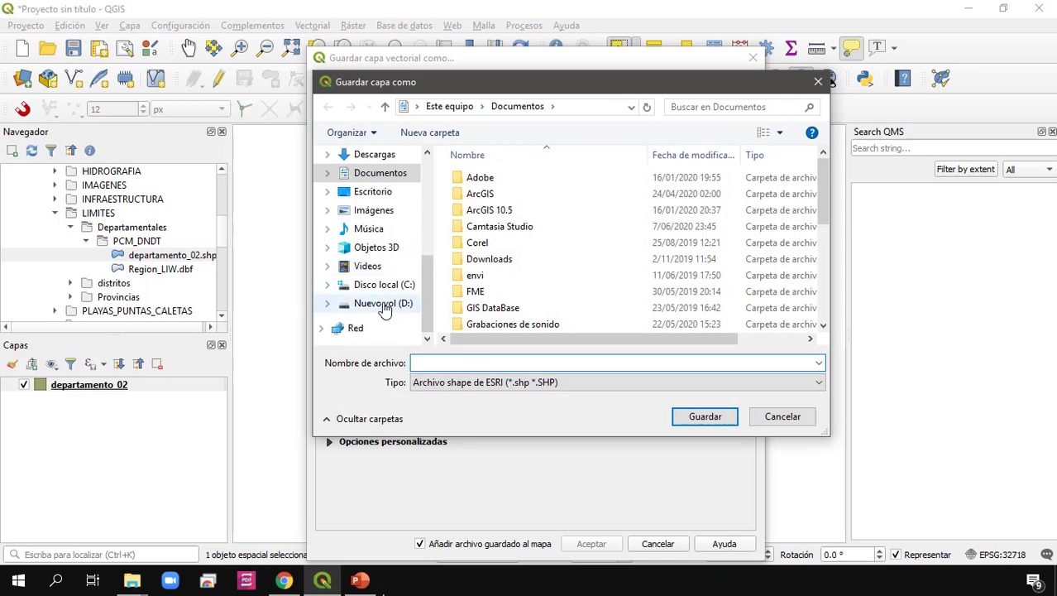
left_click(374, 303)
left_click(594, 196)
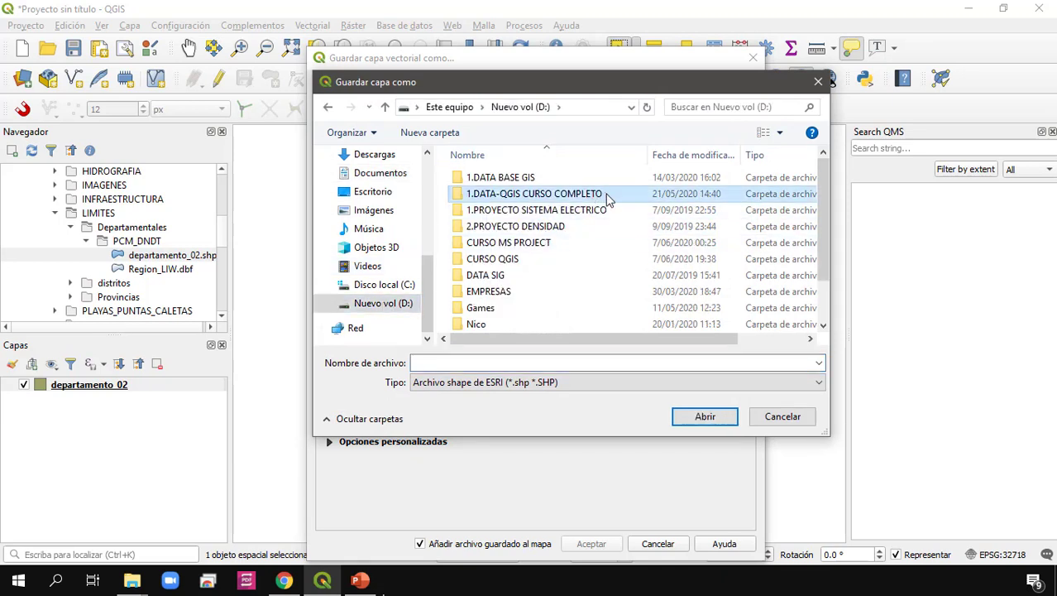
double_click(608, 198)
left_click(606, 195)
double_click(573, 199)
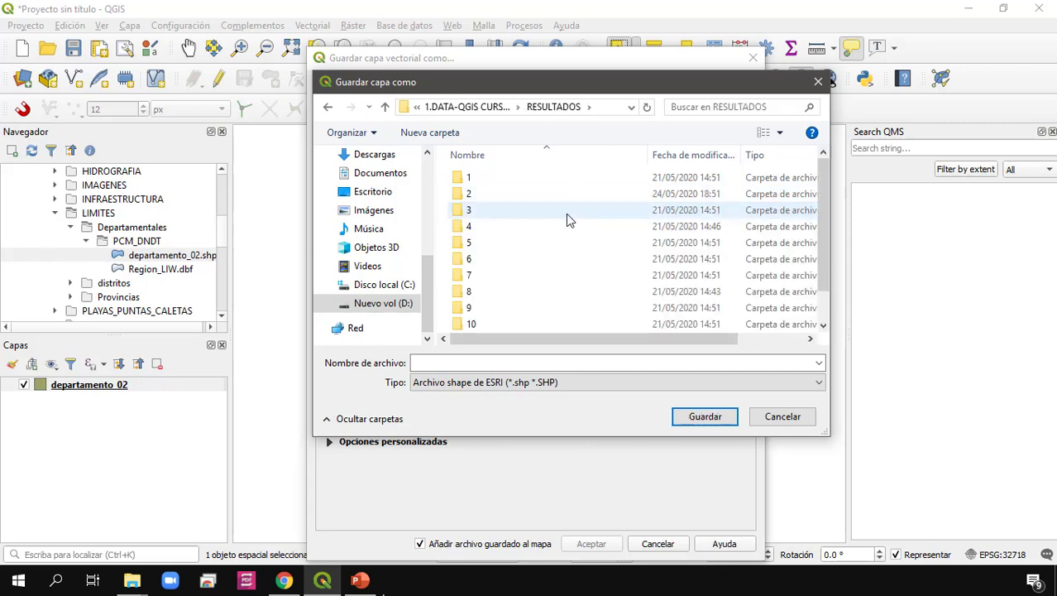
double_click(491, 275)
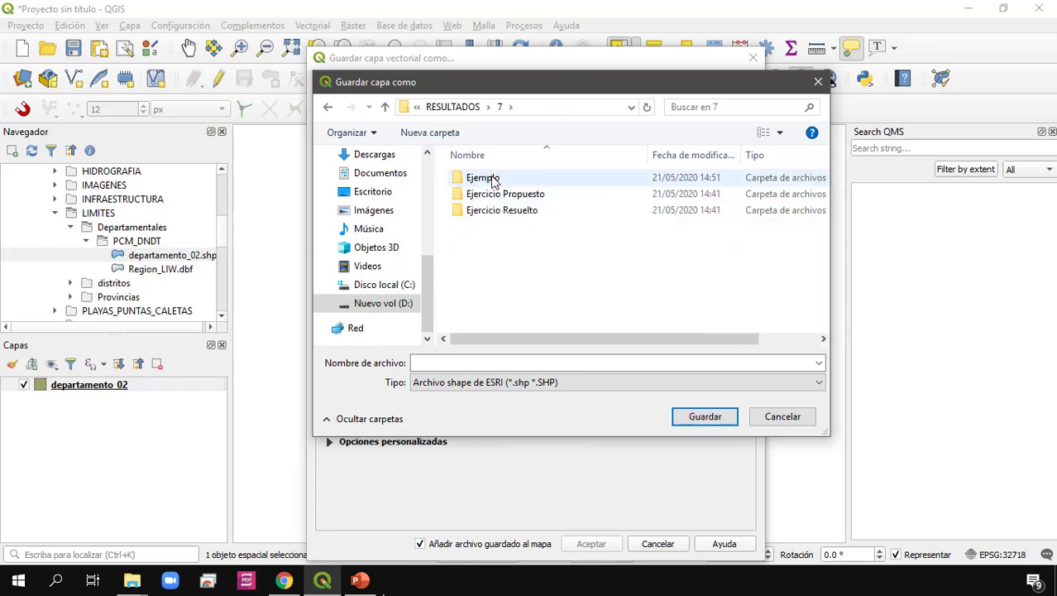
double_click(492, 178)
Name the exported ESRI shapefile DEP_ANCASH and complete the export, adding it to the map.
left_click(451, 363)
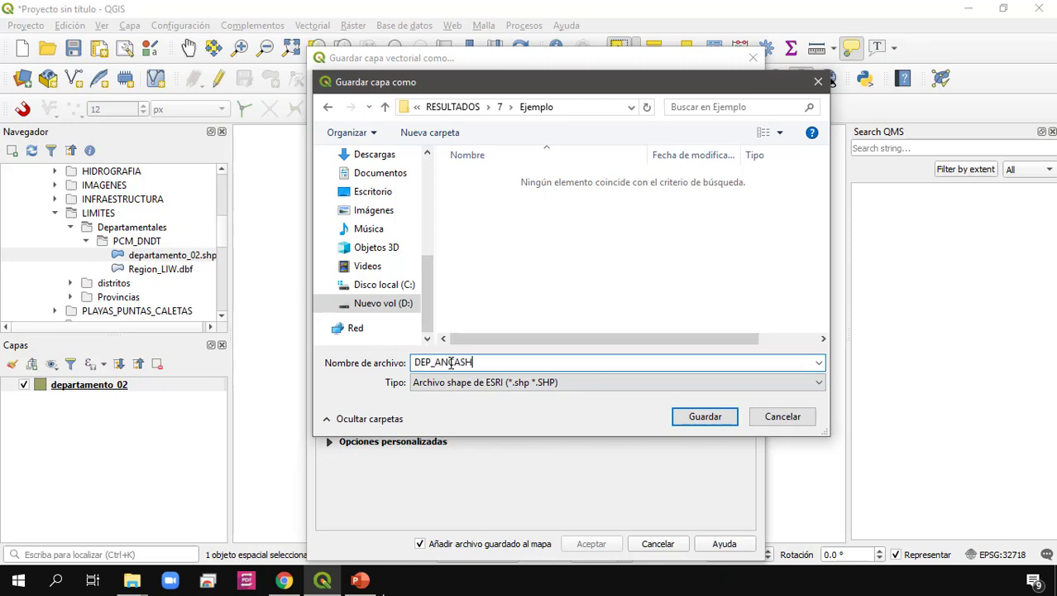
key("Return")
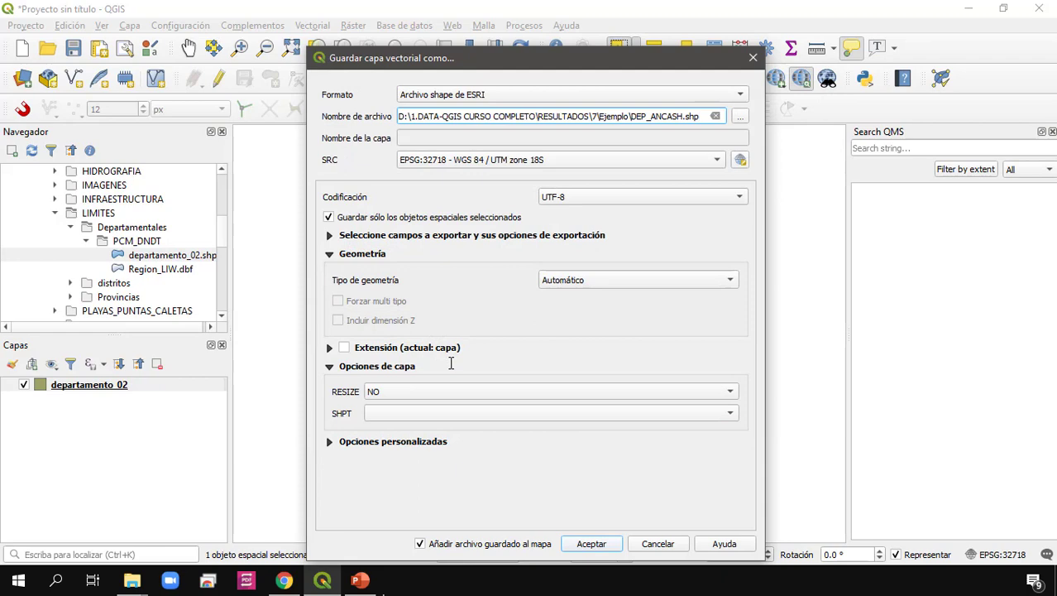
left_click(602, 544)
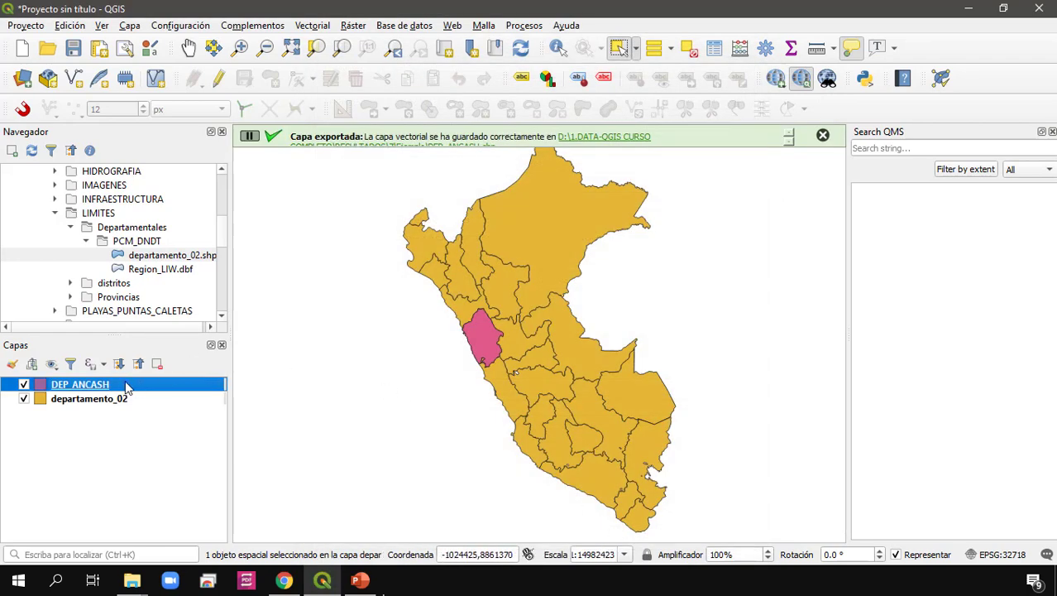
Hide the departamento_02 layer and frame the DEP_ANCASH polygon in the map canvas.
left_click(23, 399)
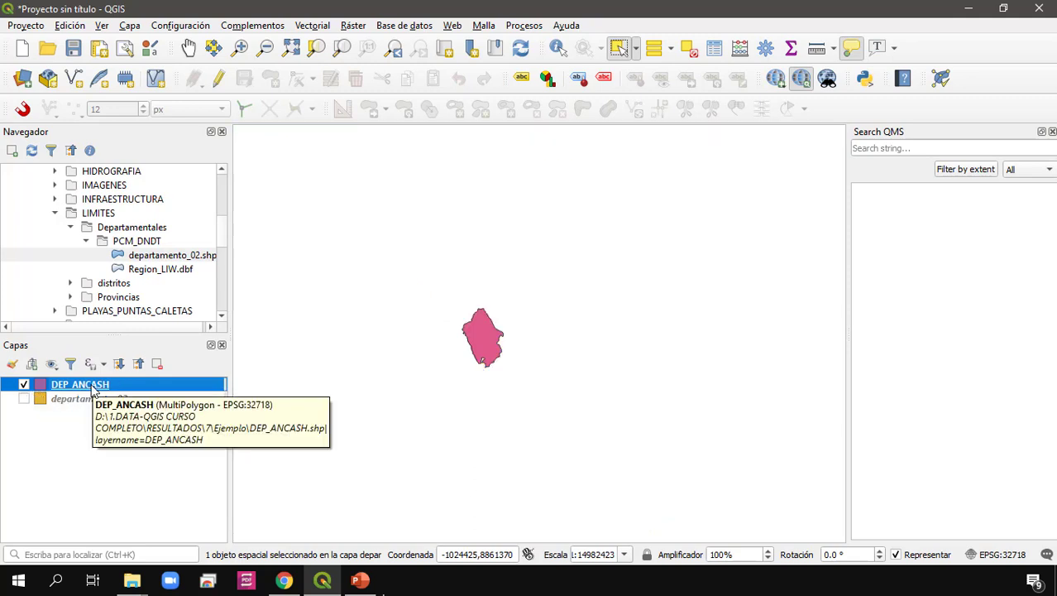
scroll(447, 338, "up", 1)
scroll(452, 336, "up", 1)
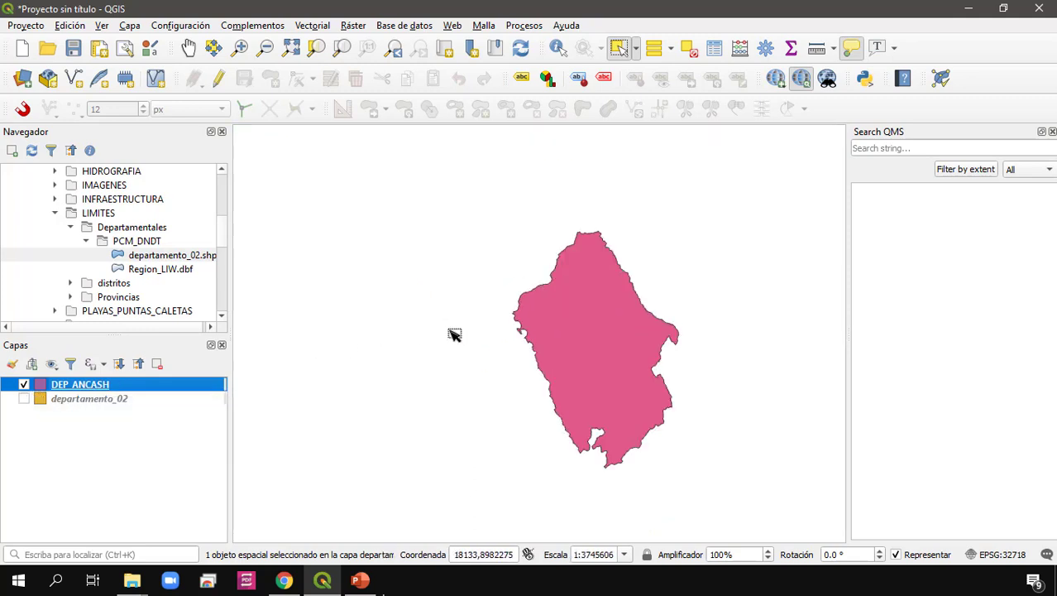
left_click_drag(569, 337, 528, 324)
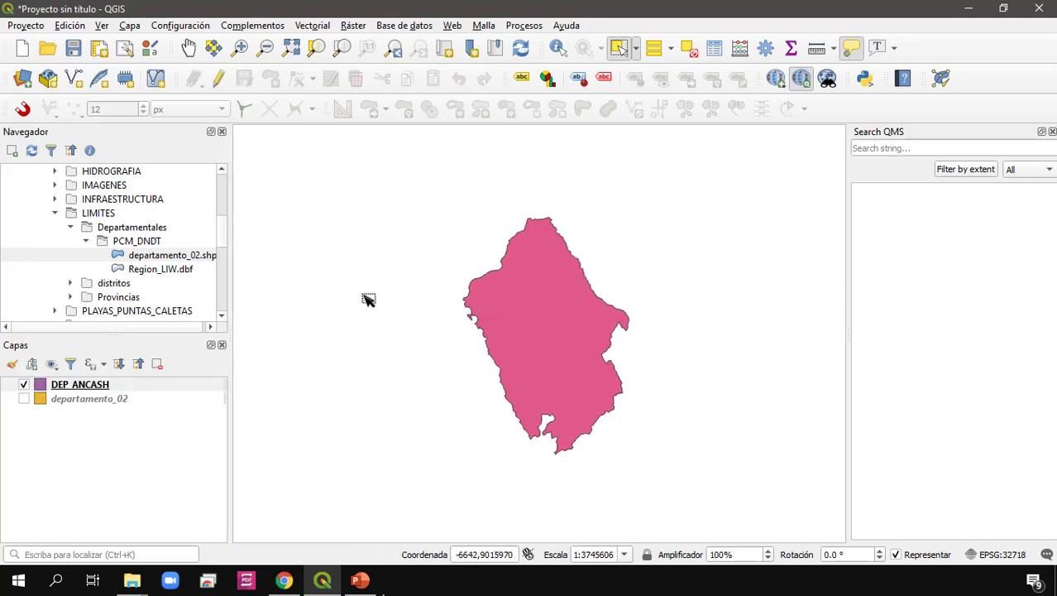
Start the Polygons to Lines geometry tool with DEP_ANCASH as the input layer.
left_click(318, 32)
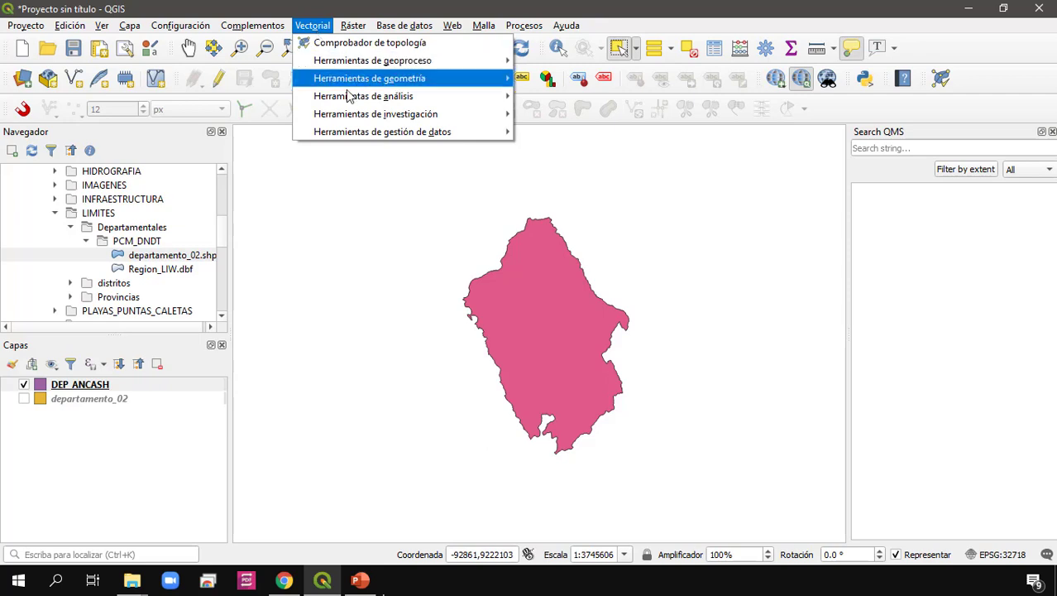
mouse_move(397, 79)
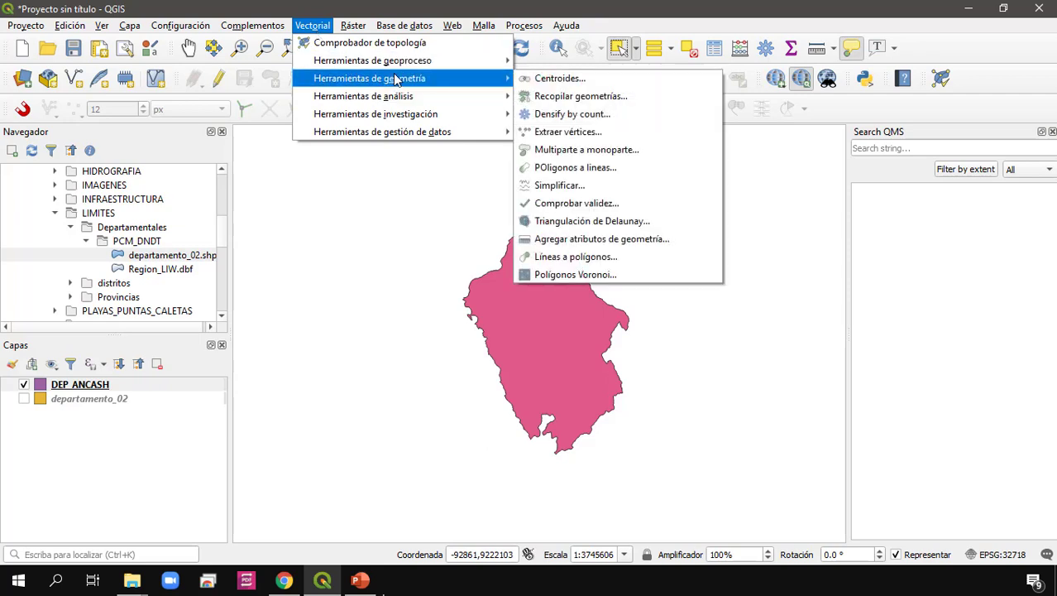
left_click(615, 169)
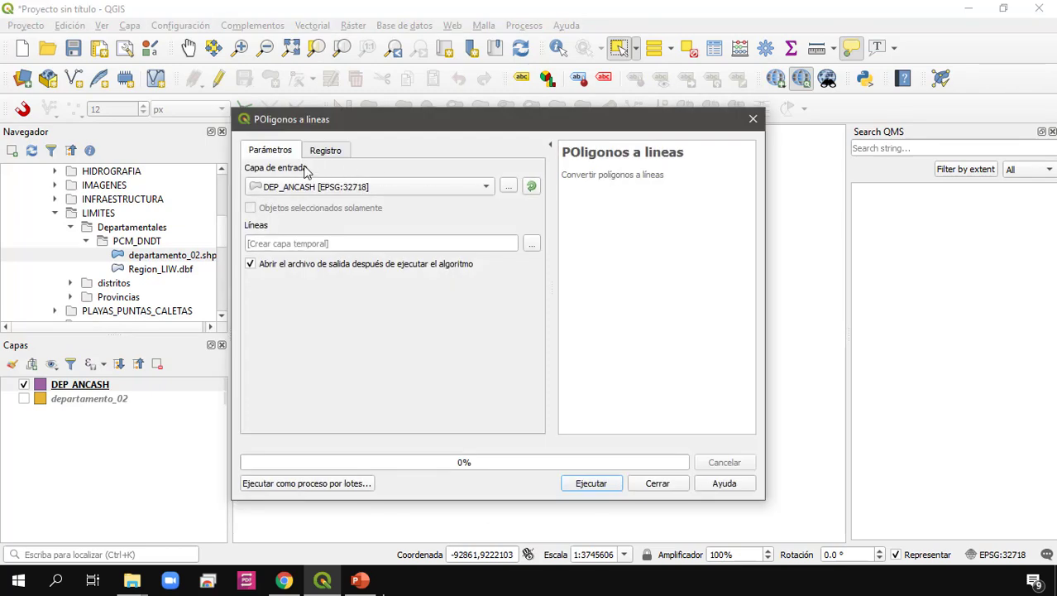
left_click(459, 188)
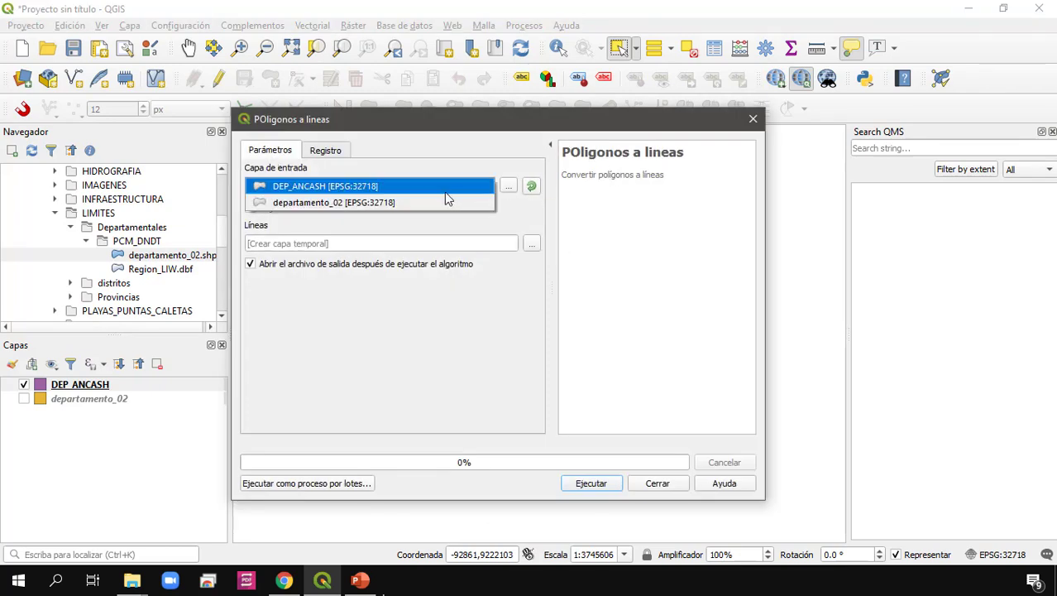
left_click(444, 187)
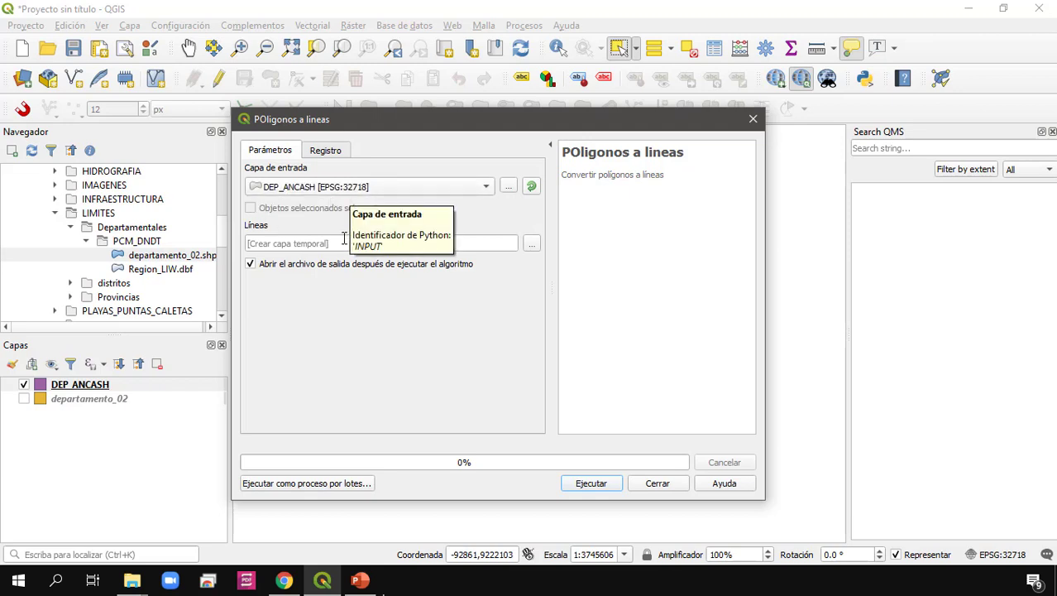
Choose to save the resulting lines to a file in SHP format instead of a temporary layer.
left_click(251, 246)
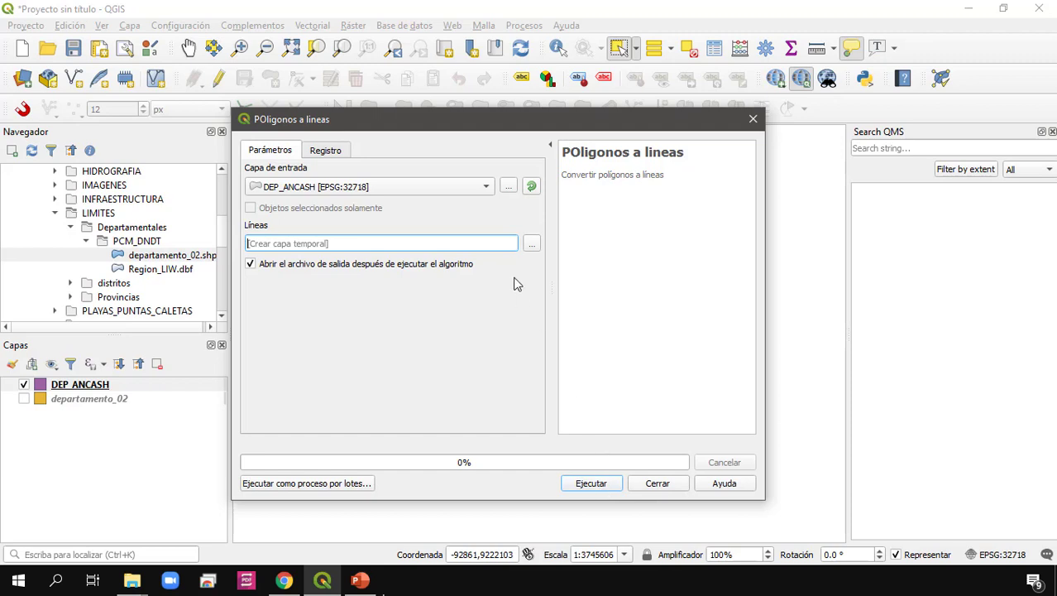
left_click(532, 245)
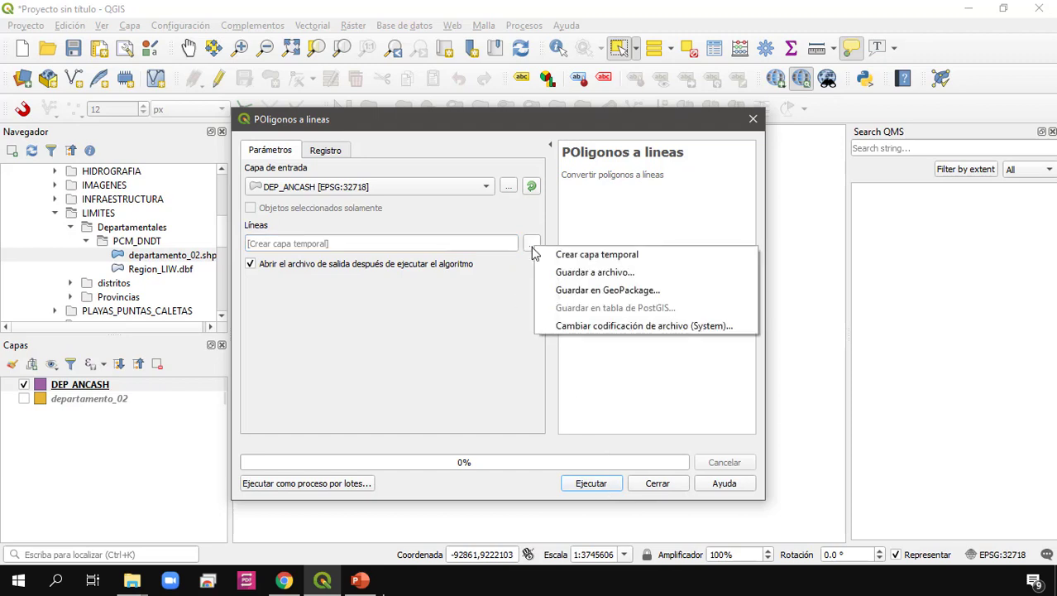
left_click(630, 273)
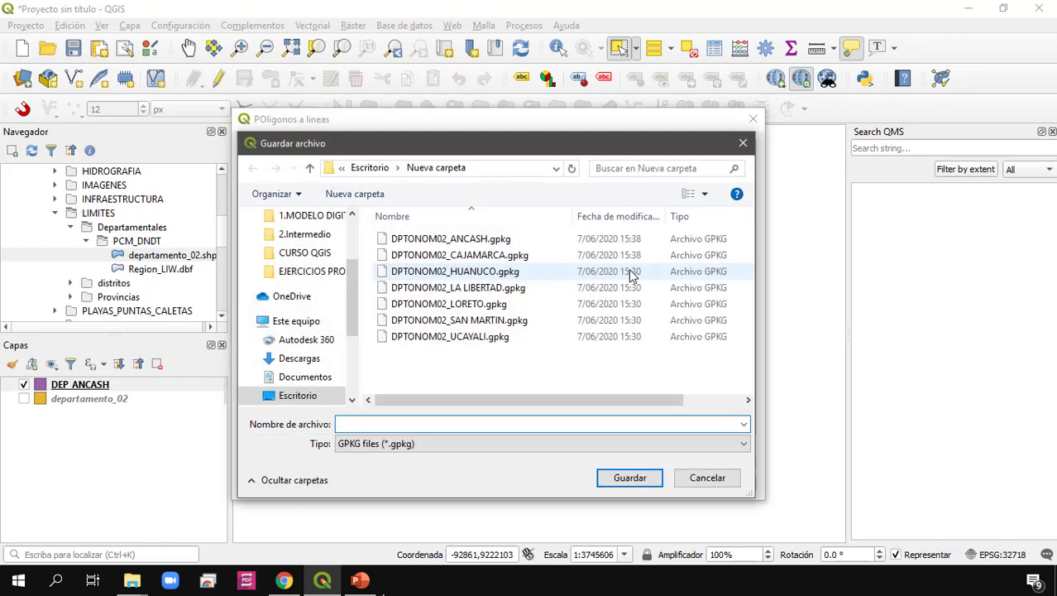
left_click(418, 449)
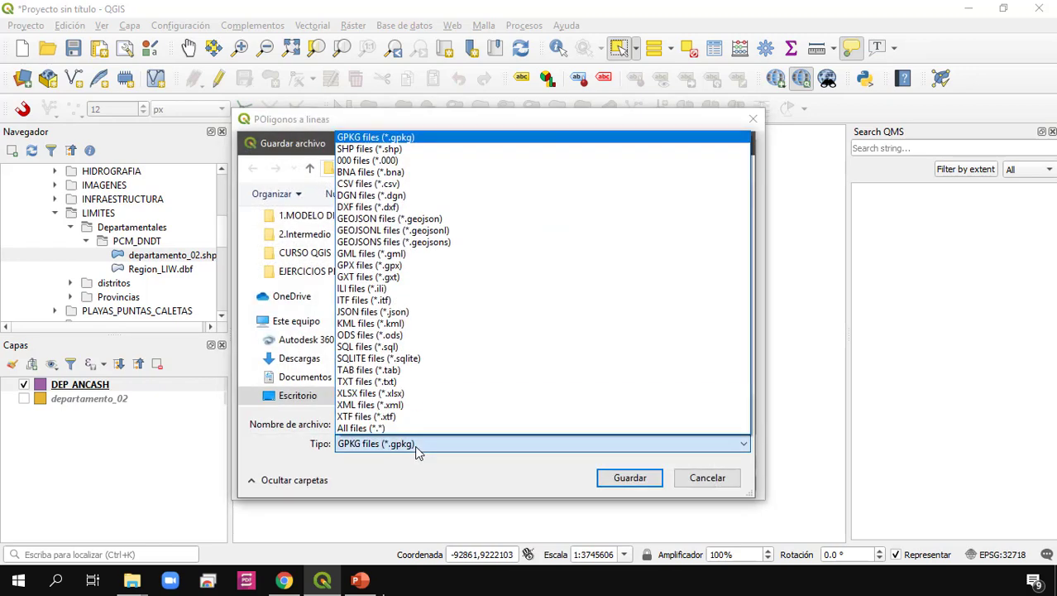
left_click(399, 151)
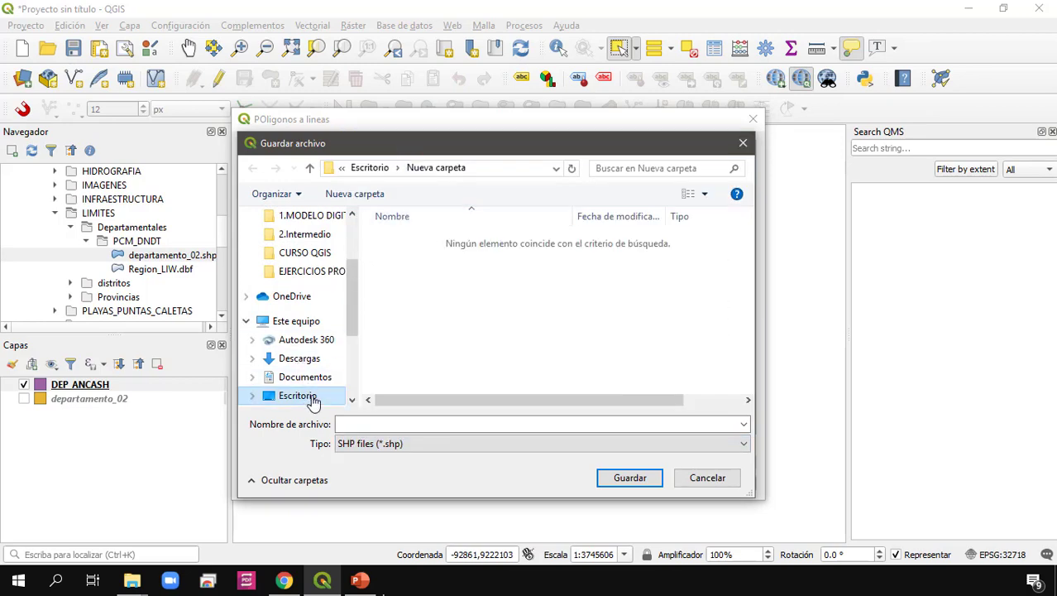
Browse to D:\1.DATA-QGIS CURSO COMPLETO\RESULTADOS\7\Ejemplo as the folder for the line shapefile.
left_click(295, 325)
scroll(431, 319, "down", 5)
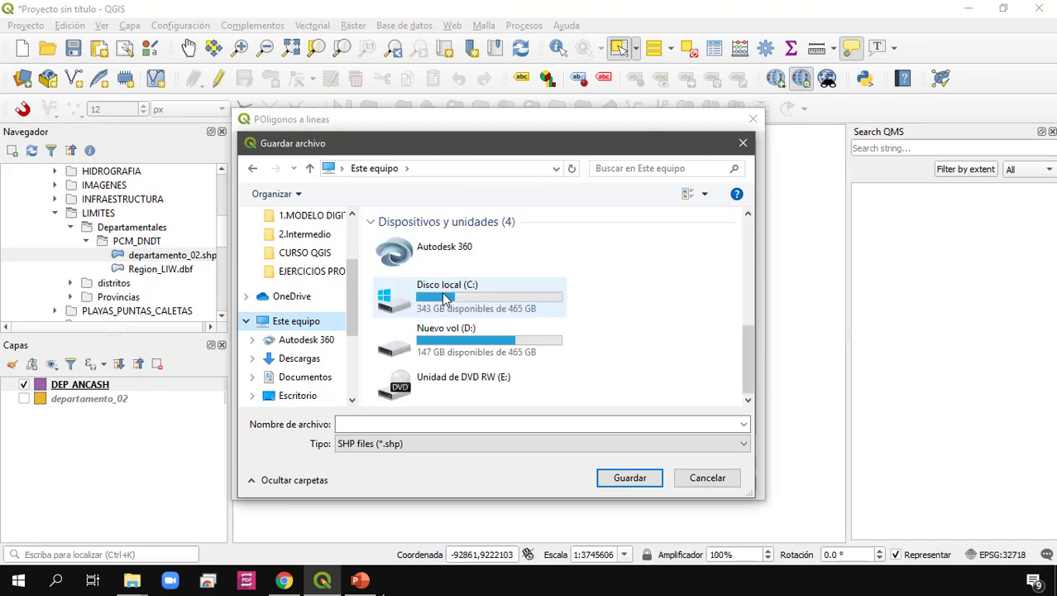
double_click(515, 333)
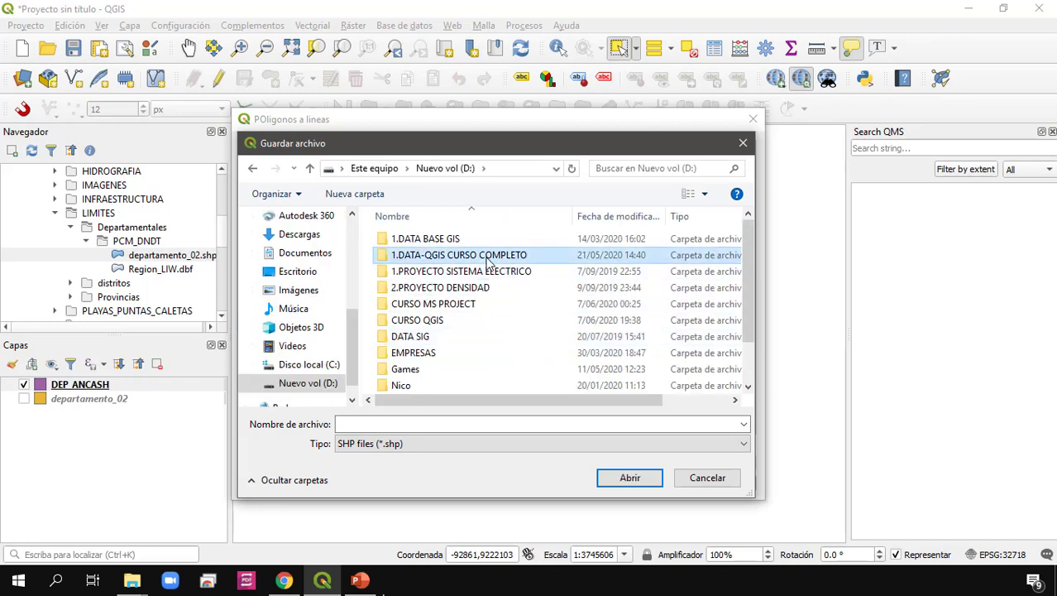
double_click(431, 256)
double_click(422, 261)
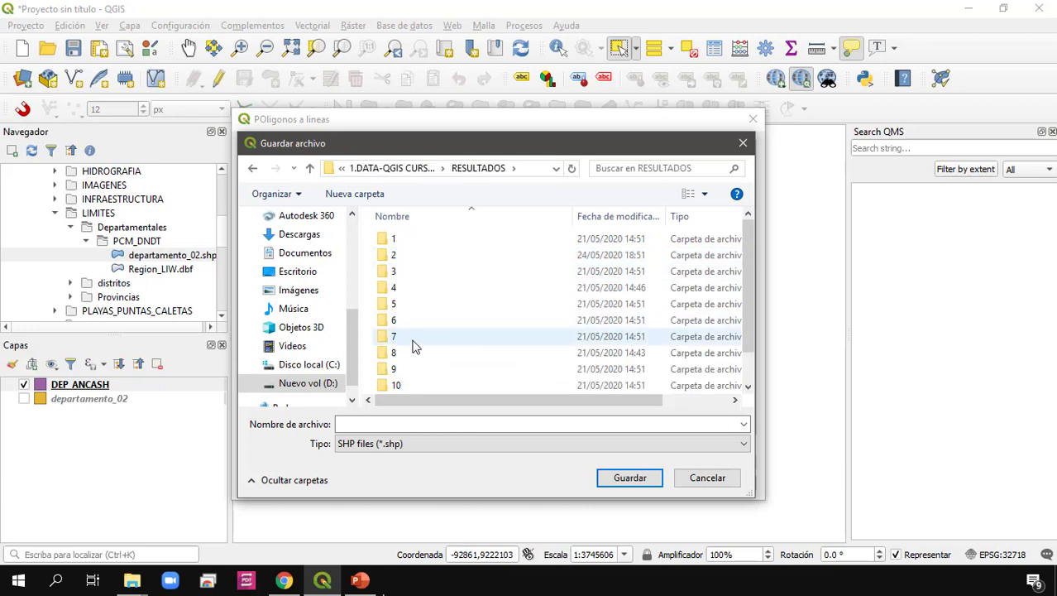
double_click(397, 336)
double_click(411, 239)
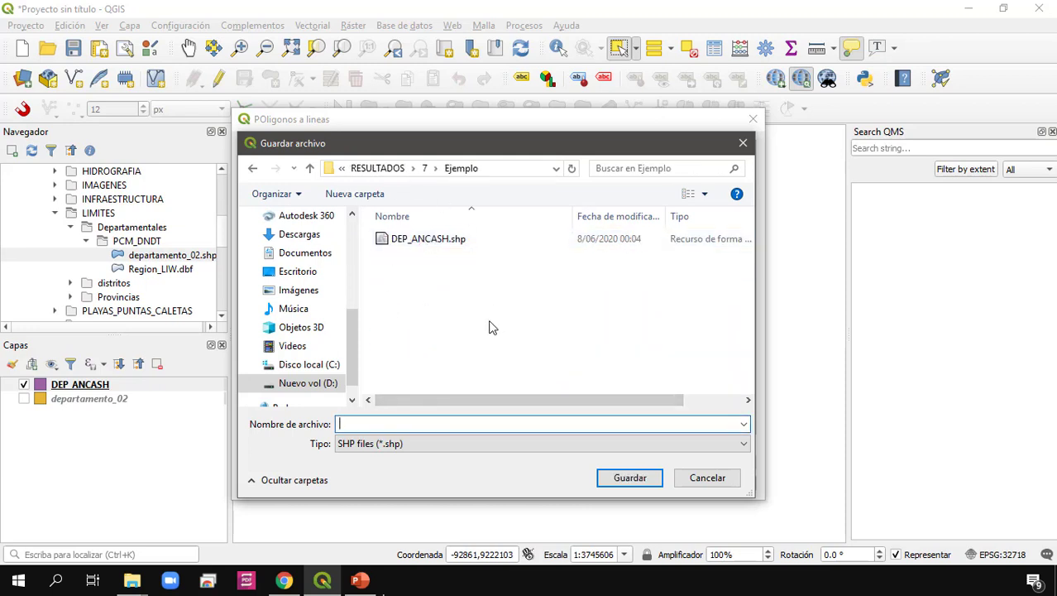
Name the output DEP_ANCASH_LINE, run the polygon-to-line conversion and close the tool.
type("DEP_ANCA")
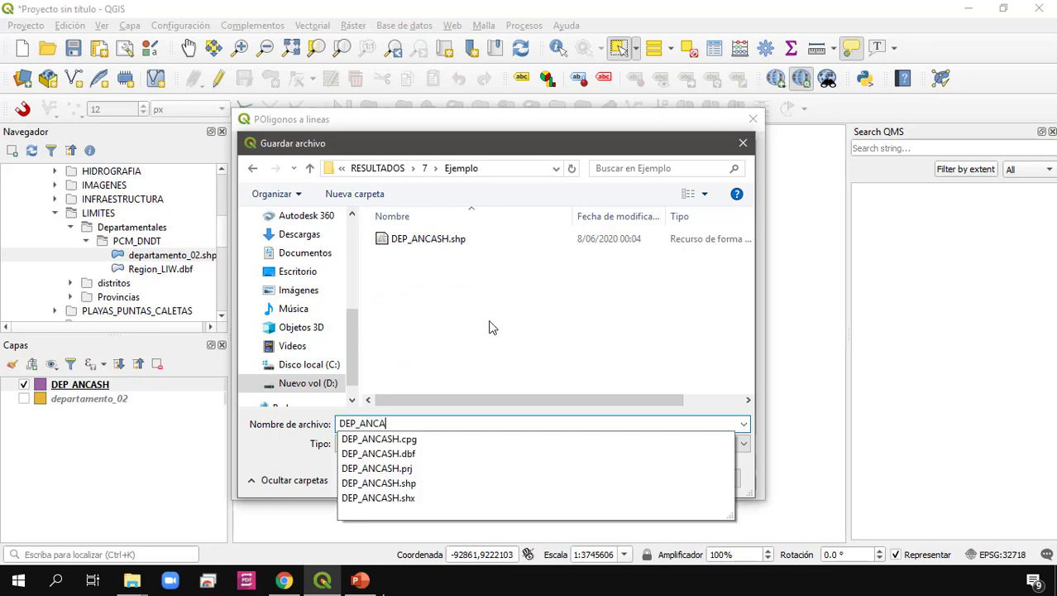
type("SH_LINE")
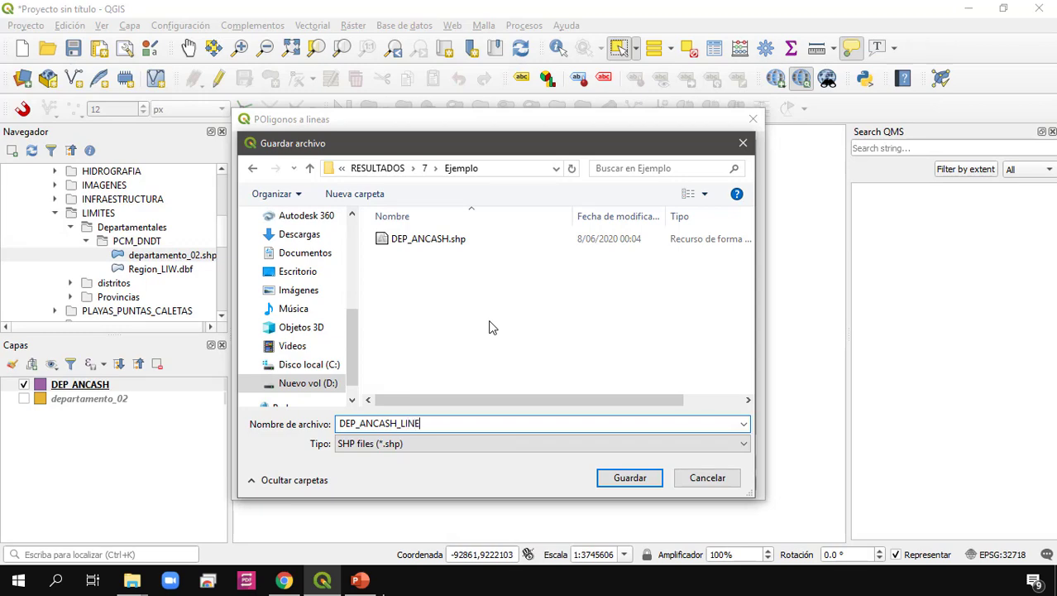
key("Return")
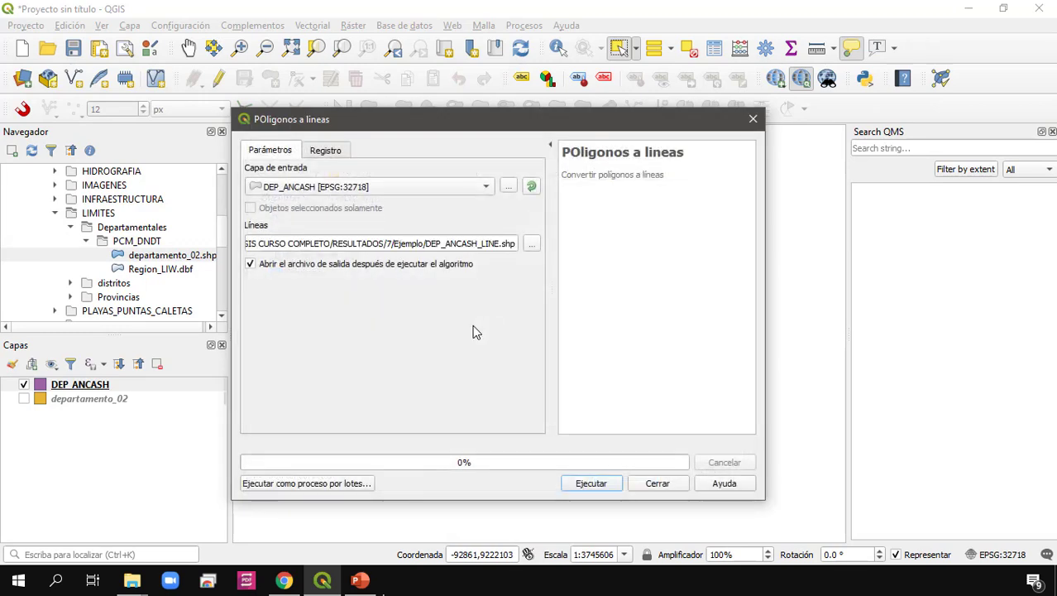
left_click(604, 488)
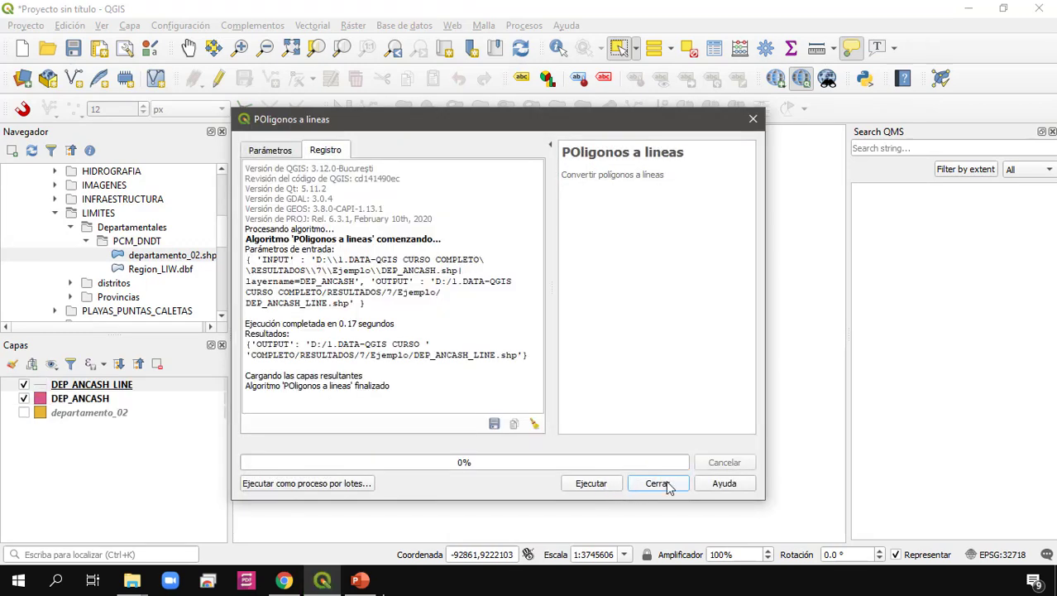
double_click(292, 389)
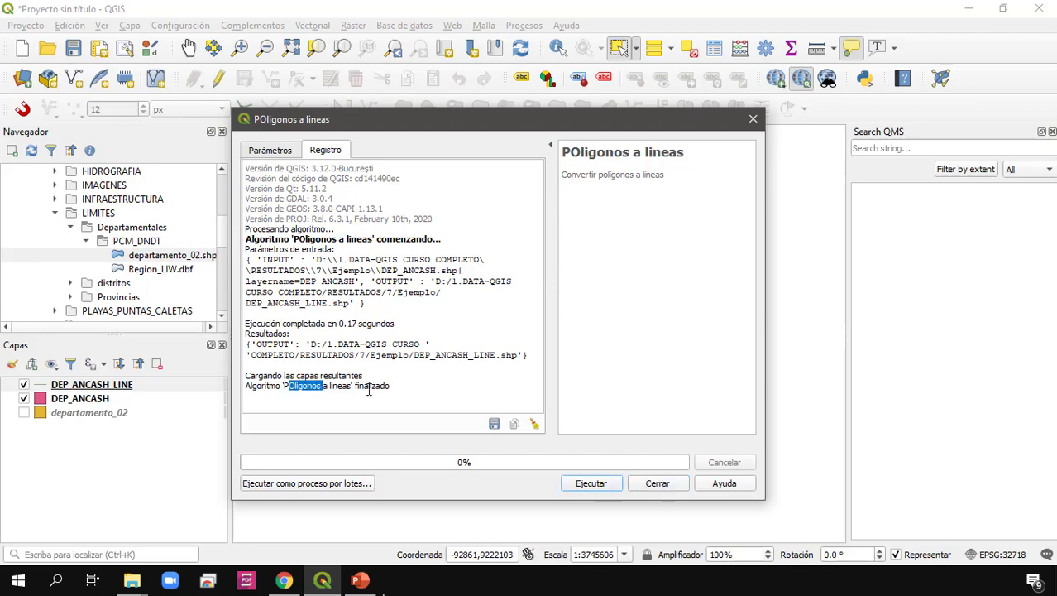
left_click(650, 488)
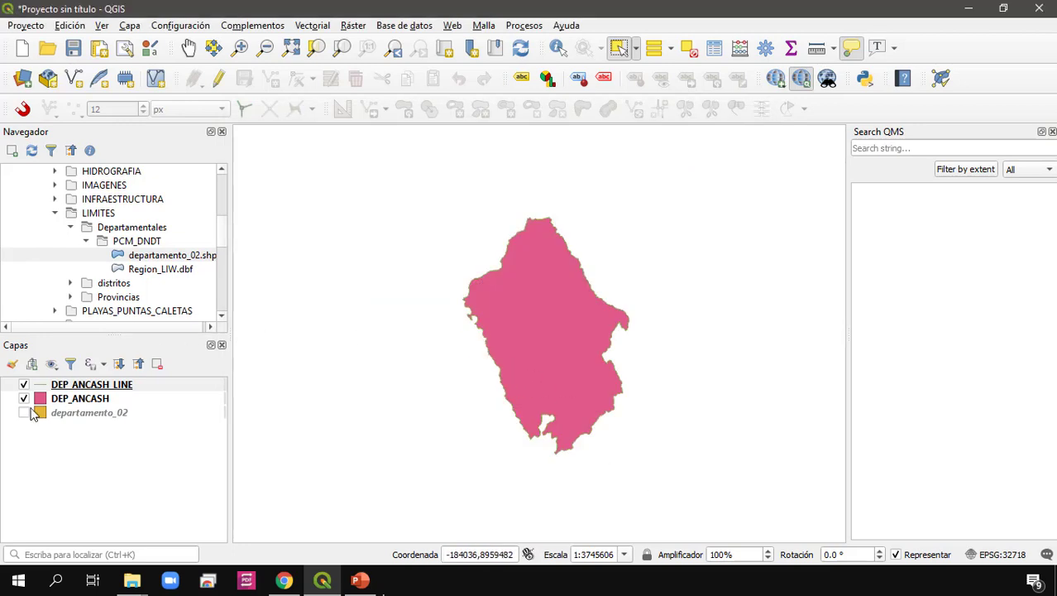
Hide the DEP_ANCASH polygon layer and inspect the DEP_ANCASH_LINE outline on the map.
left_click(24, 399)
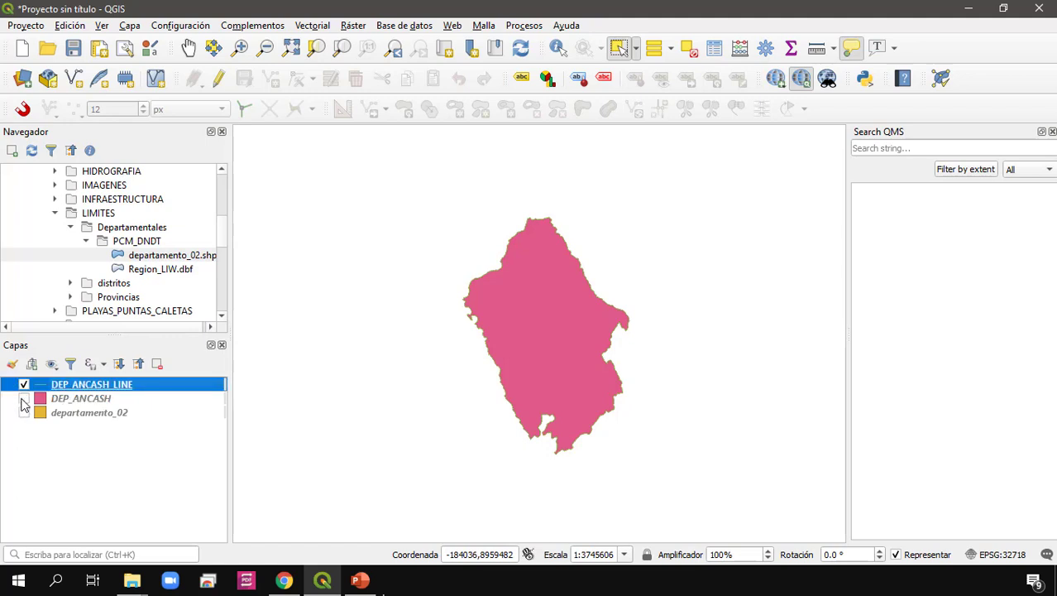
scroll(507, 248, "up", 2)
scroll(507, 248, "down", 4)
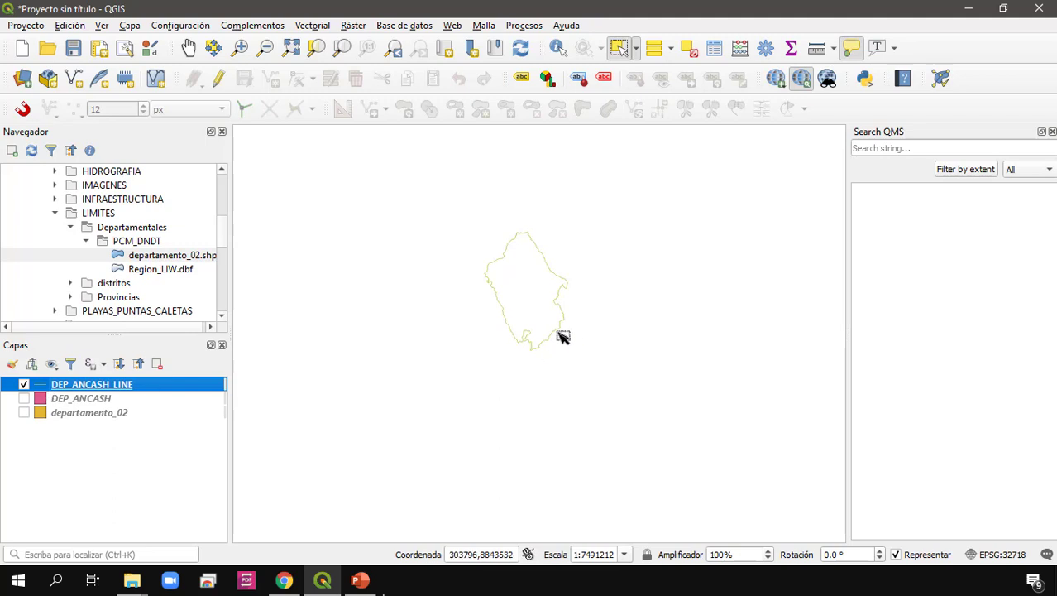
scroll(562, 335, "up", 2)
scroll(531, 324, "down", 1)
left_click_drag(538, 270, 557, 331)
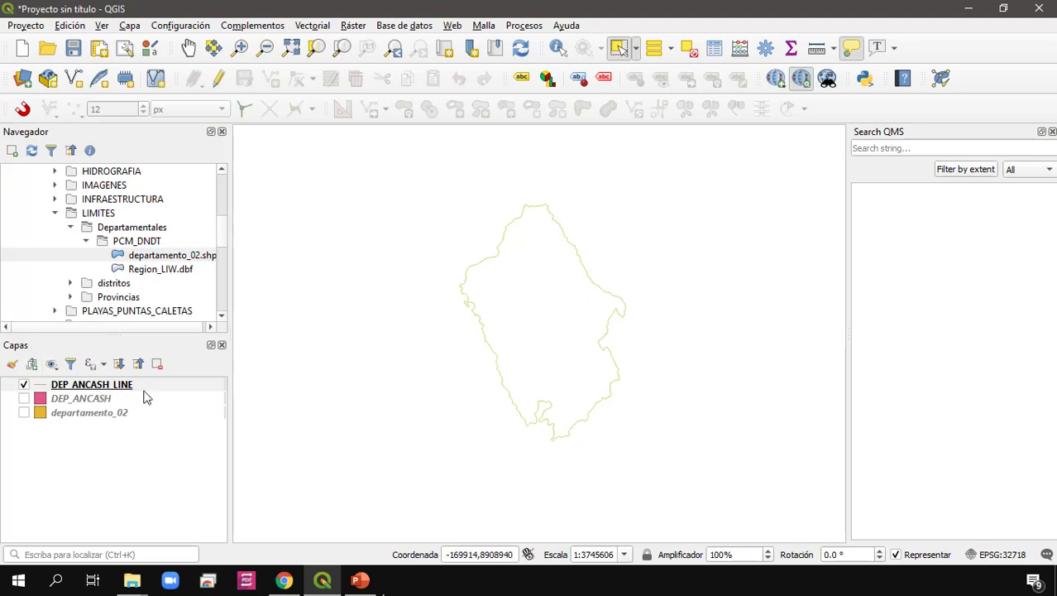
Start the Lines to Polygons geometry tool with DEP_ANCASH_LINE as the input layer.
left_click(321, 26)
mouse_move(414, 77)
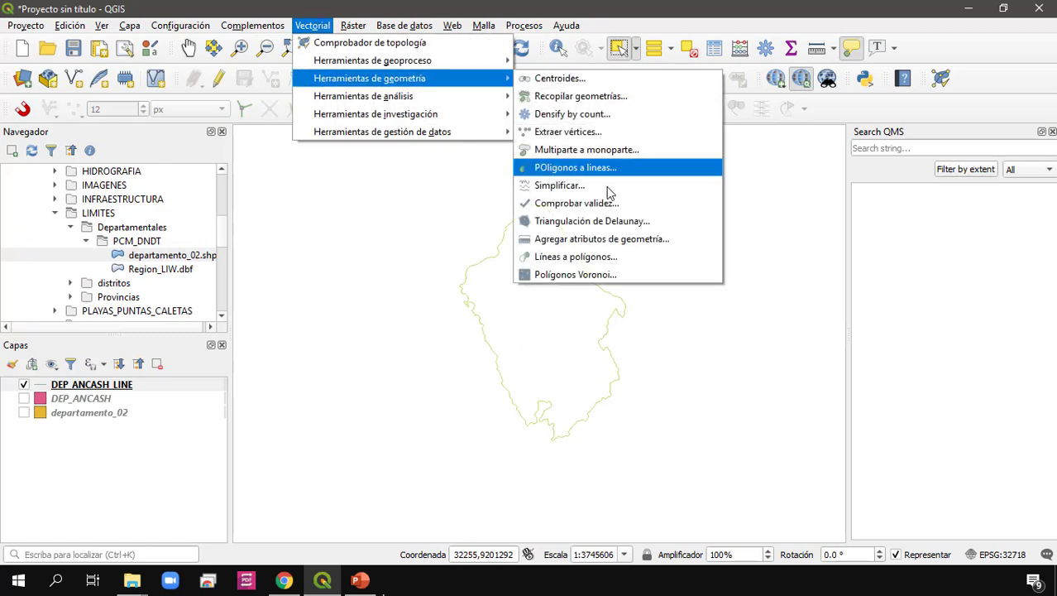
left_click(576, 257)
left_click_drag(484, 121, 507, 122)
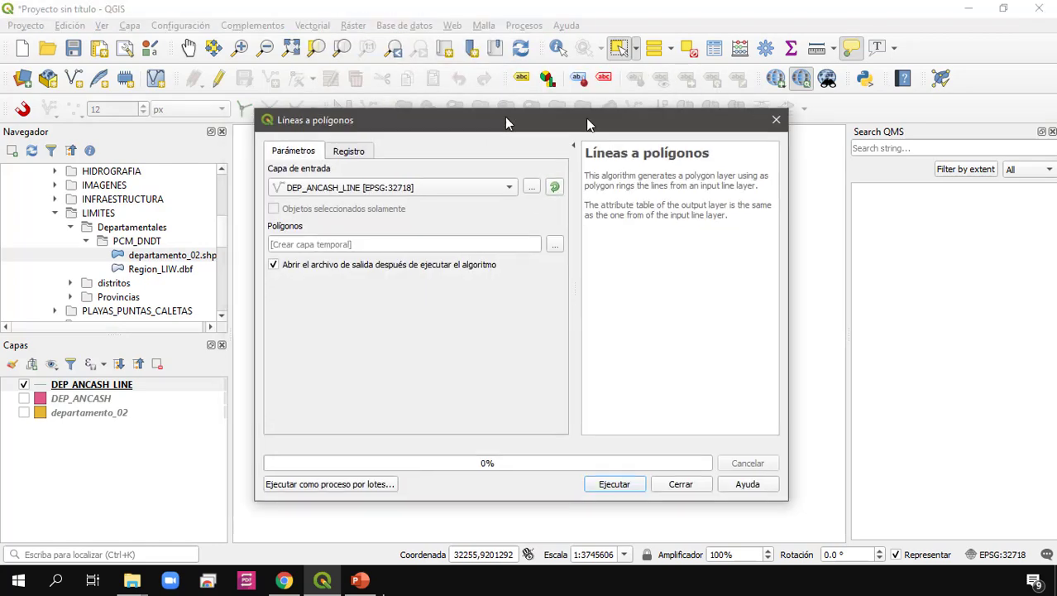
left_click_drag(588, 125, 630, 116)
left_click(560, 189)
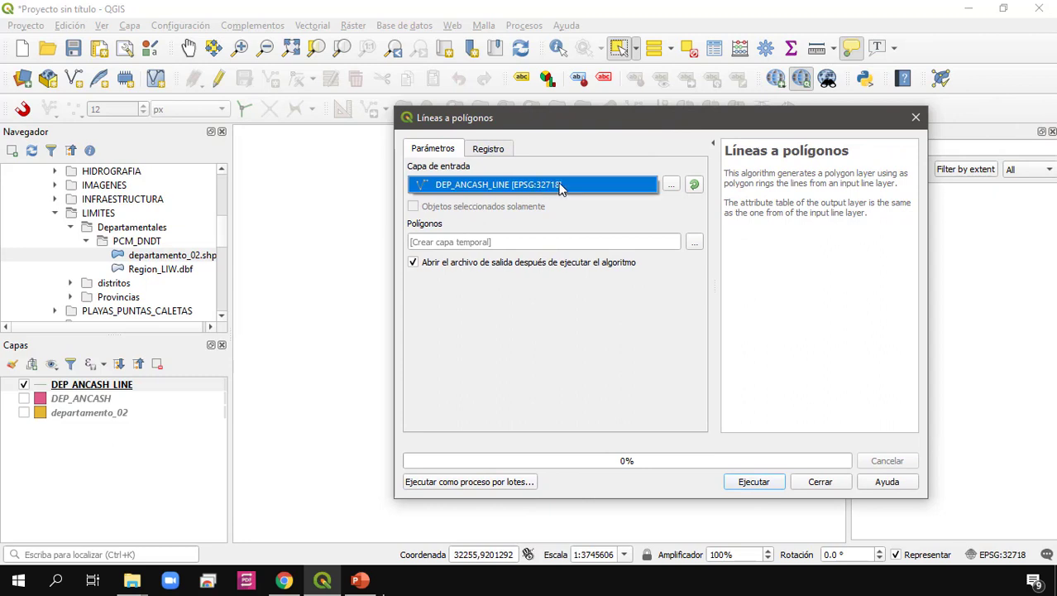
left_click(561, 186)
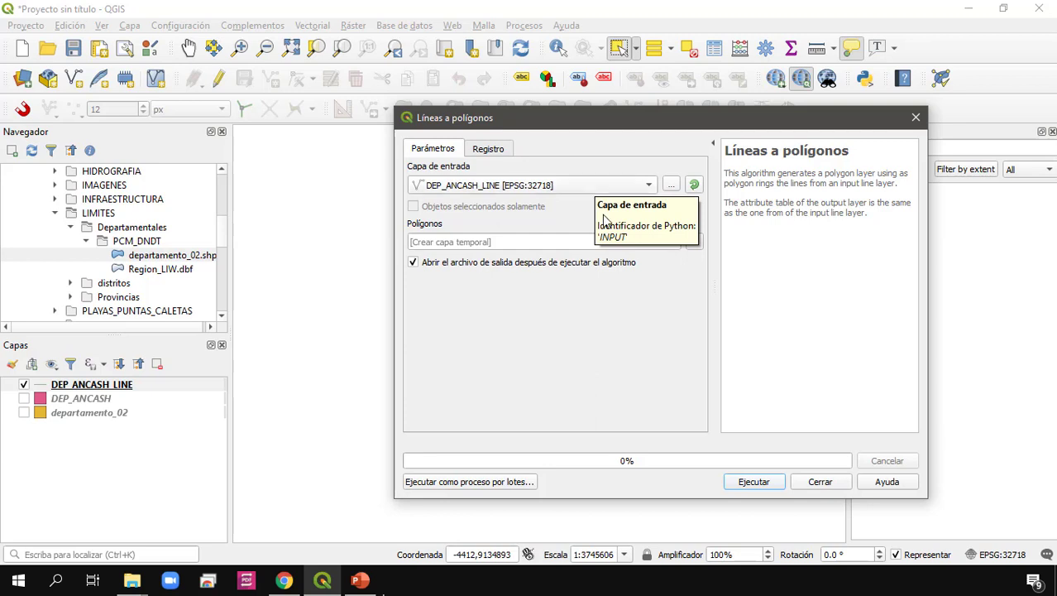
left_click(603, 188)
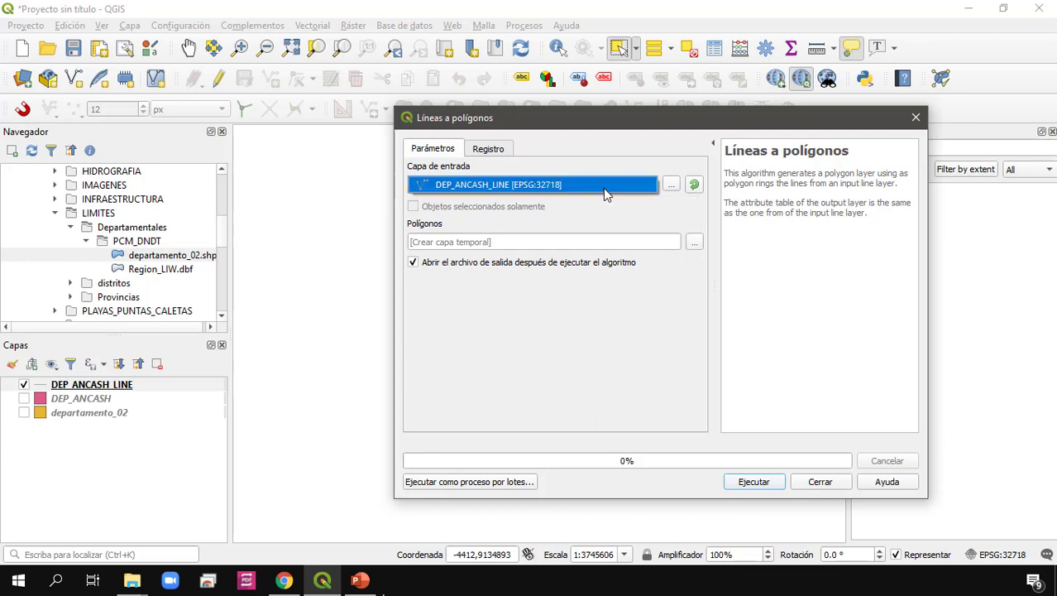
left_click(598, 205)
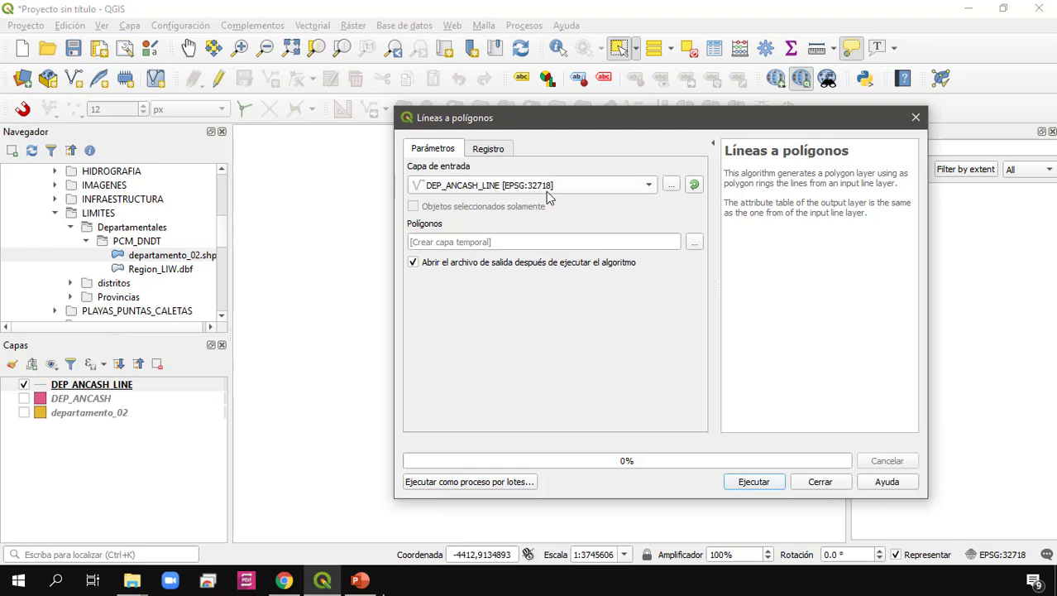
Set the output file to DEP_ANCASH_POLY.shp in the Ejemplo folder and run the line-to-polygon conversion.
left_click(694, 243)
left_click(750, 273)
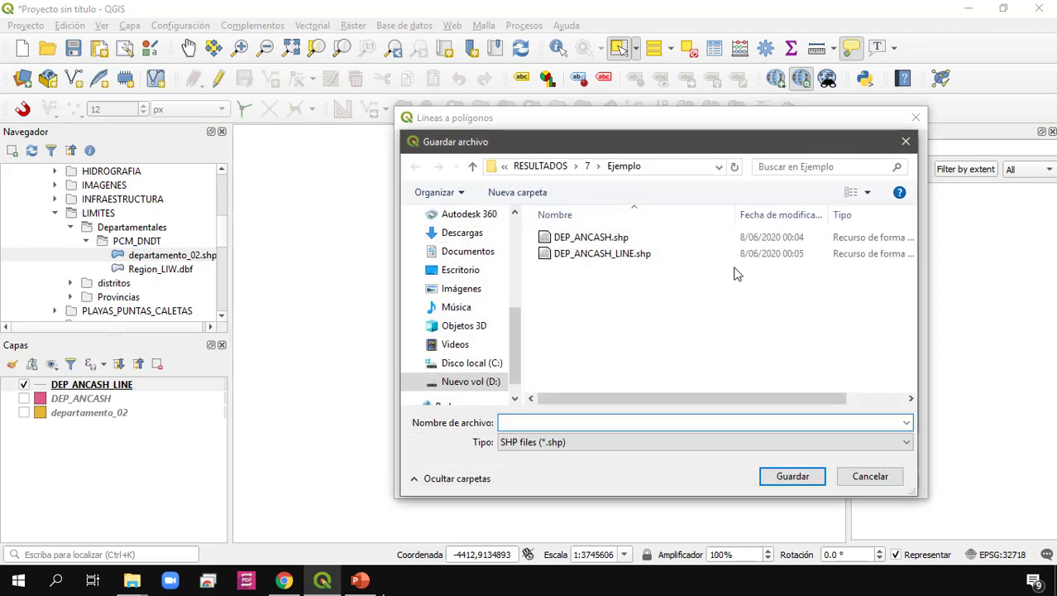
left_click(589, 257)
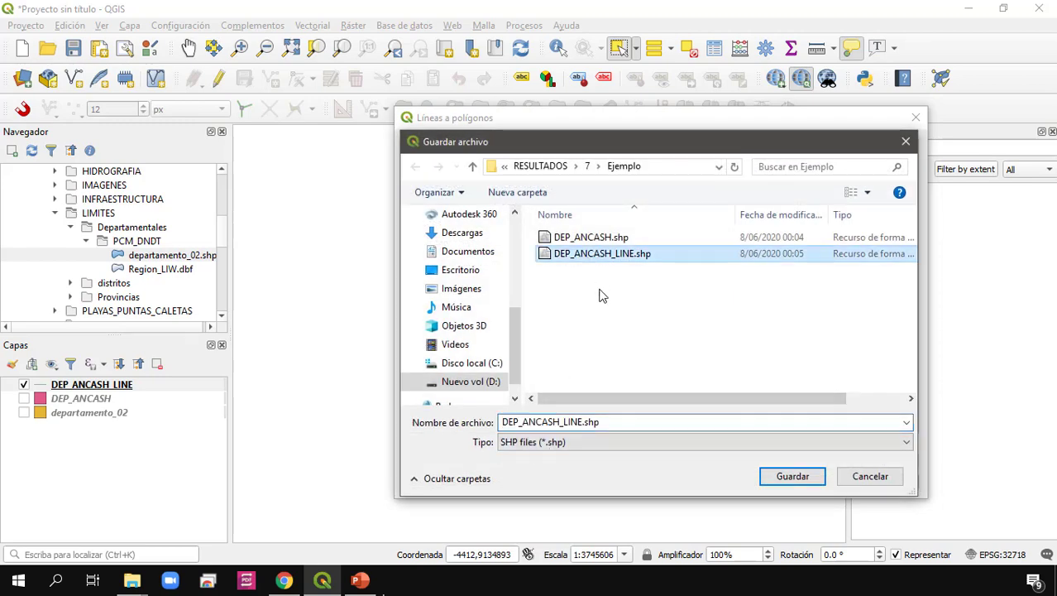
left_click(566, 422)
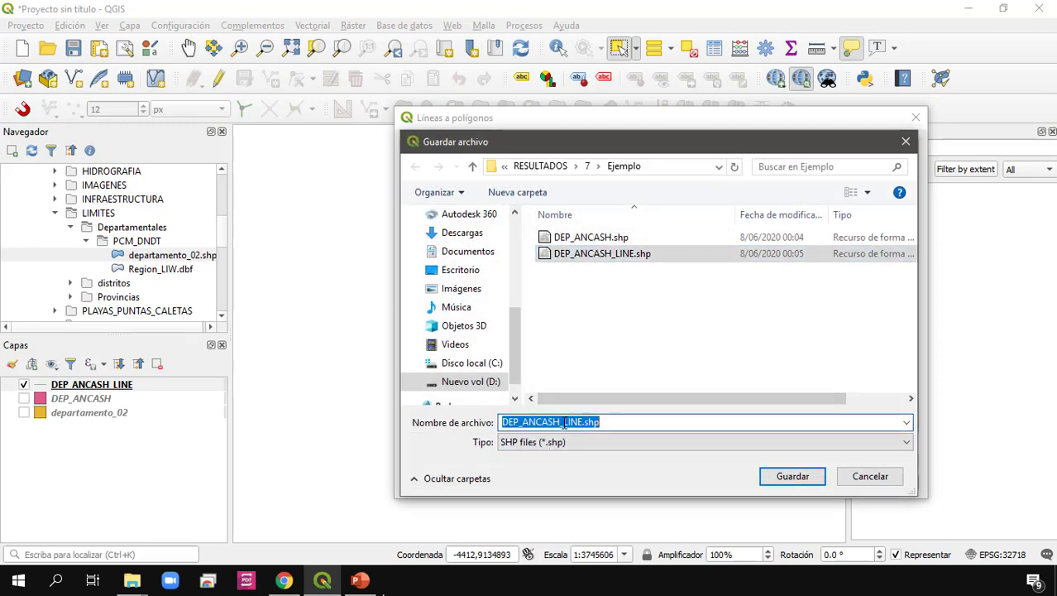
left_click(564, 422)
left_click_drag(564, 422, 586, 423)
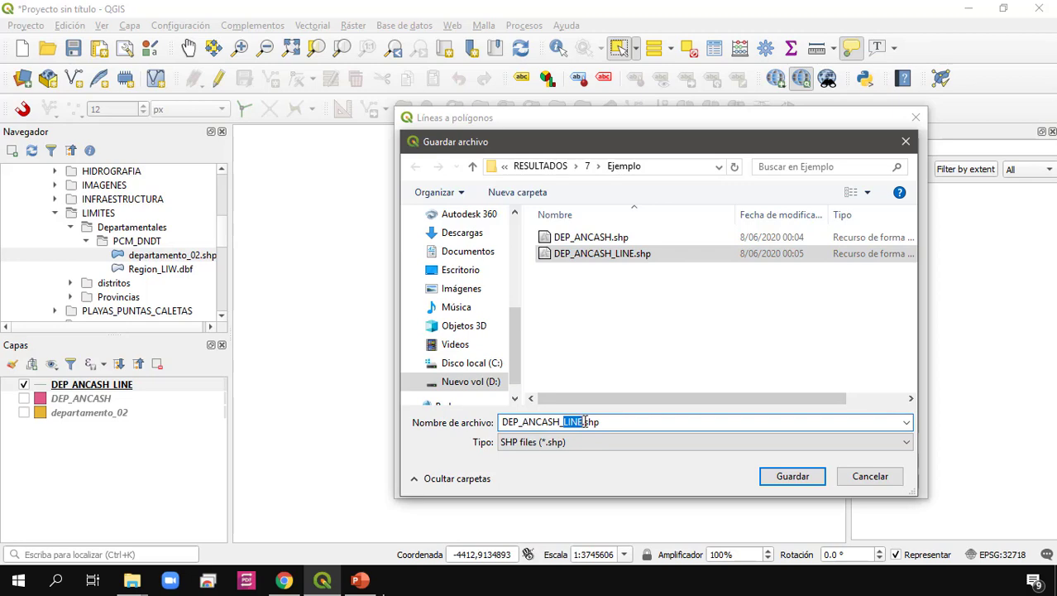
type("POL")
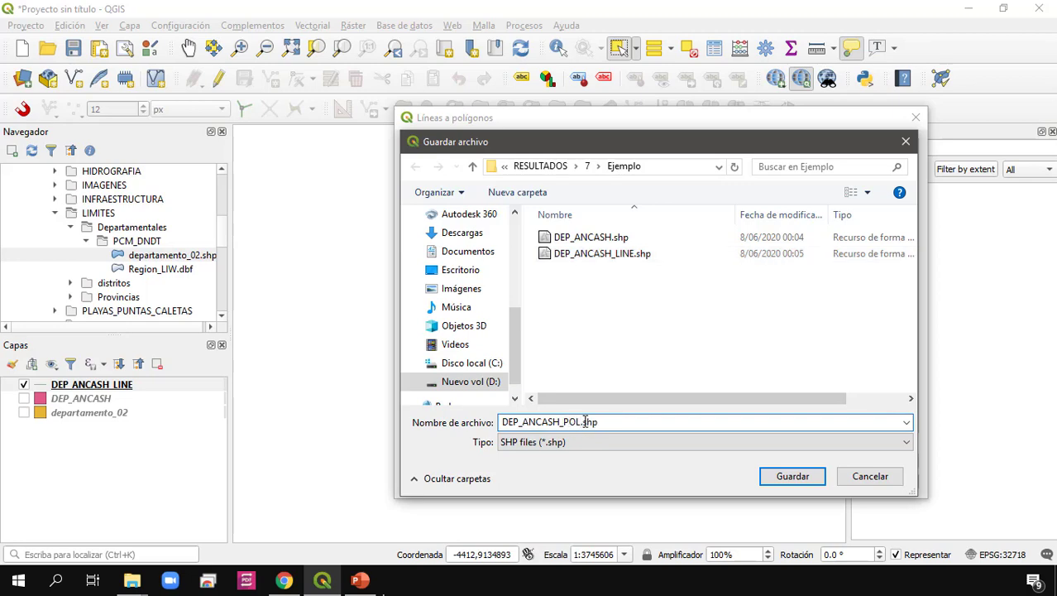
type("Y")
left_click(795, 478)
left_click(760, 482)
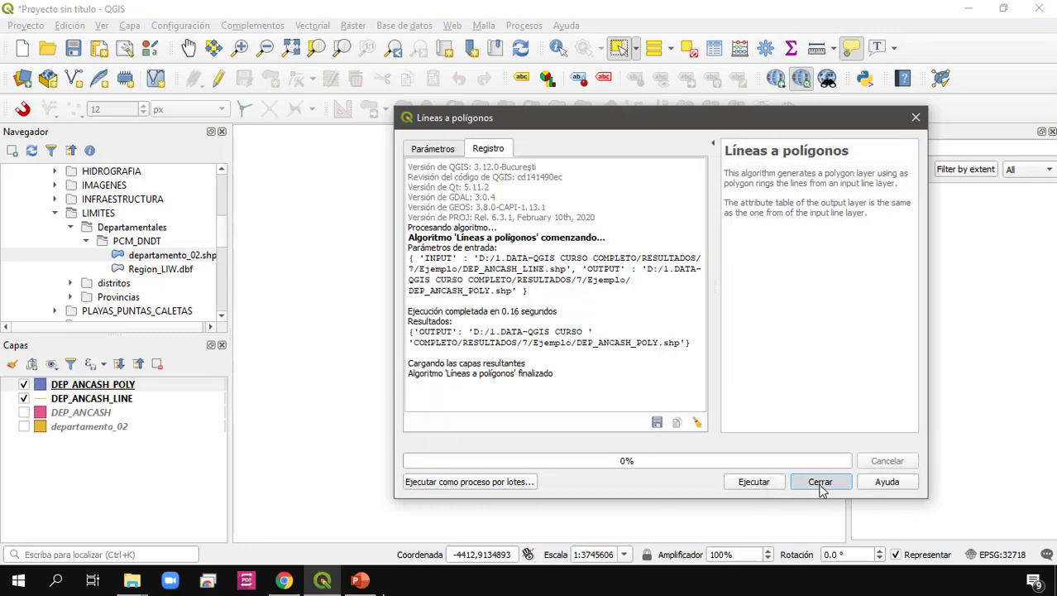
Close the line-to-polygon tool, hide the DEP_ANCASH_LINE layer and inspect the DEP_ANCASH_POLY polygon on the map.
left_click(821, 483)
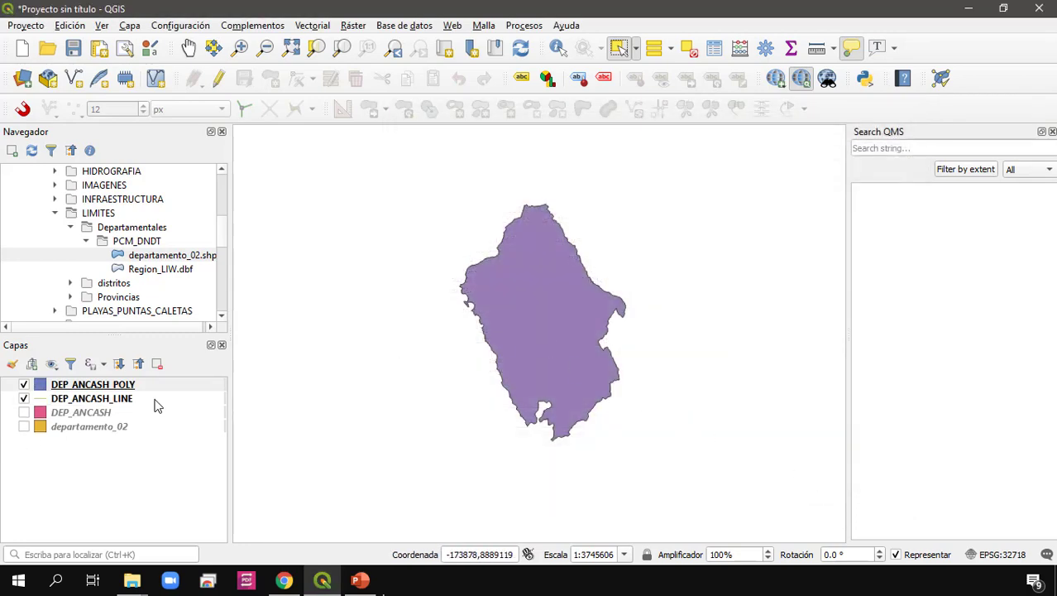
left_click(24, 398)
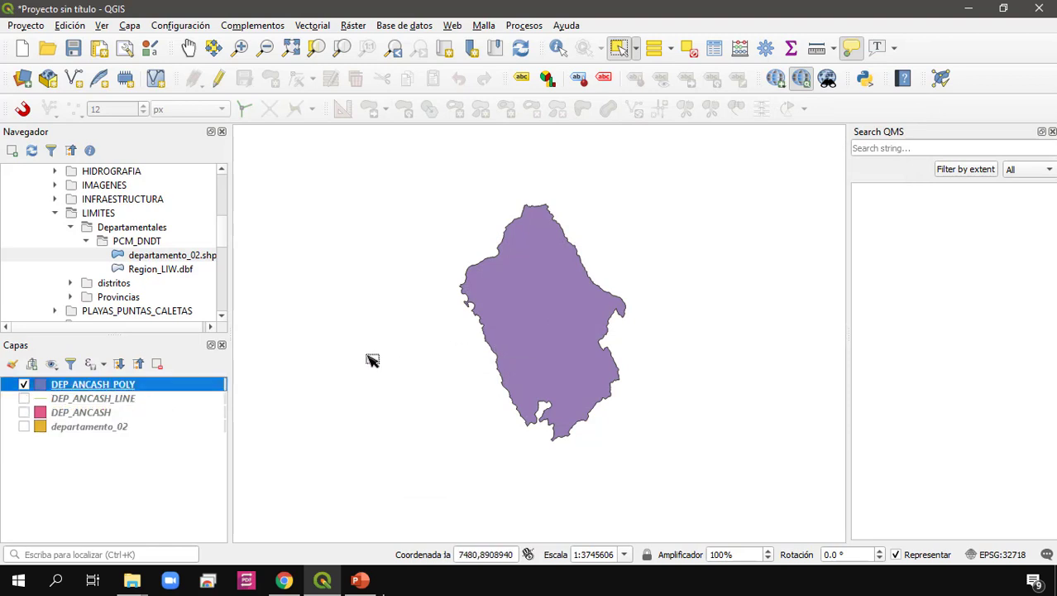
scroll(436, 379, "up", 1)
scroll(436, 379, "down", 1)
mouse_move(530, 315)
left_mouse_down()
mouse_move(538, 349)
mouse_move(534, 316)
left_mouse_up()
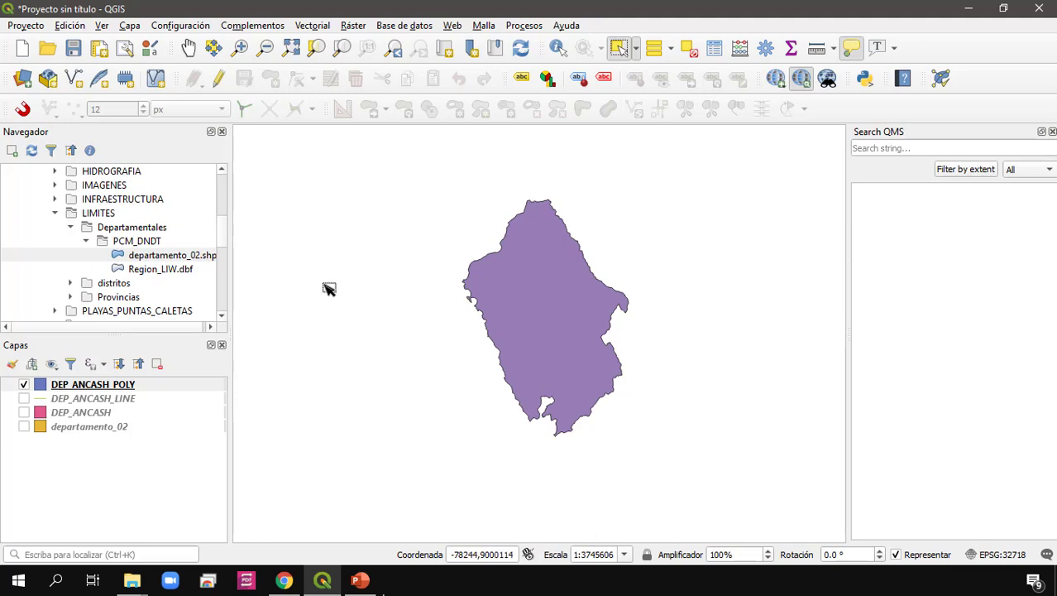
Start the Centroids geometry tool with DEP_ANCASH_POLY as the input layer.
left_click(312, 25)
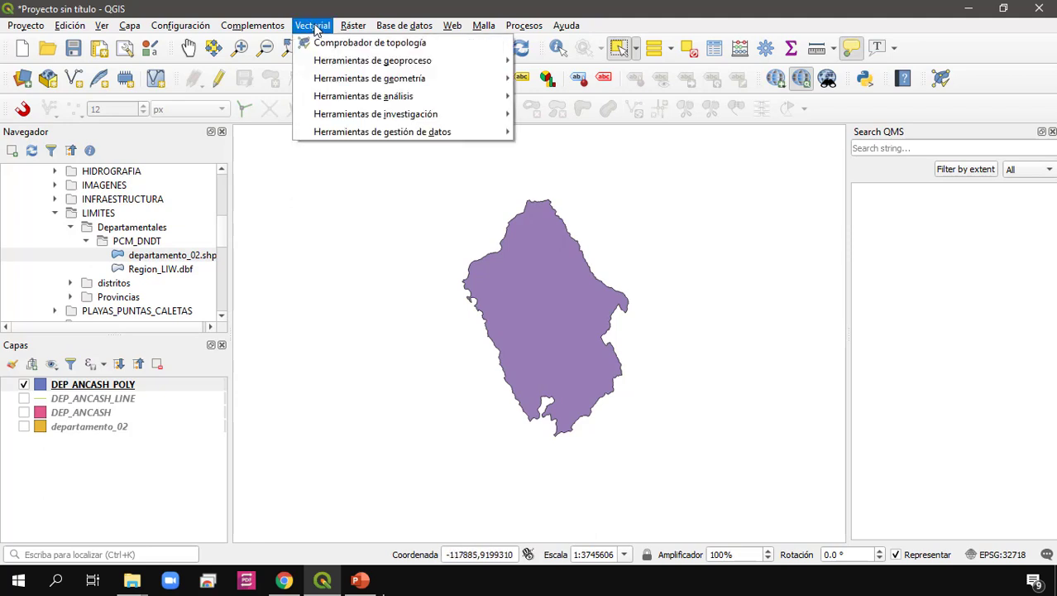
mouse_move(385, 79)
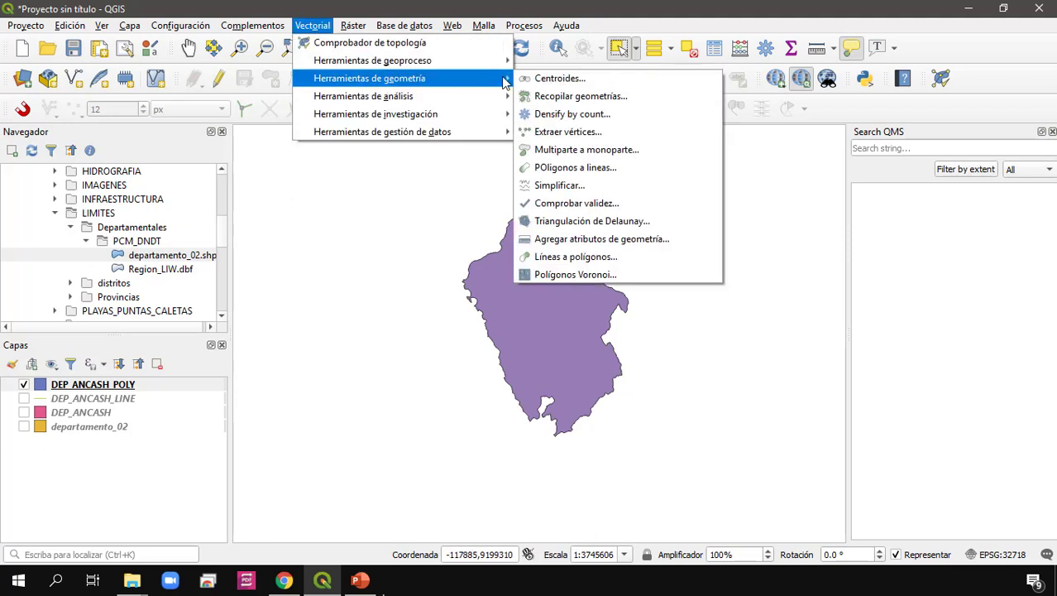
left_click(581, 81)
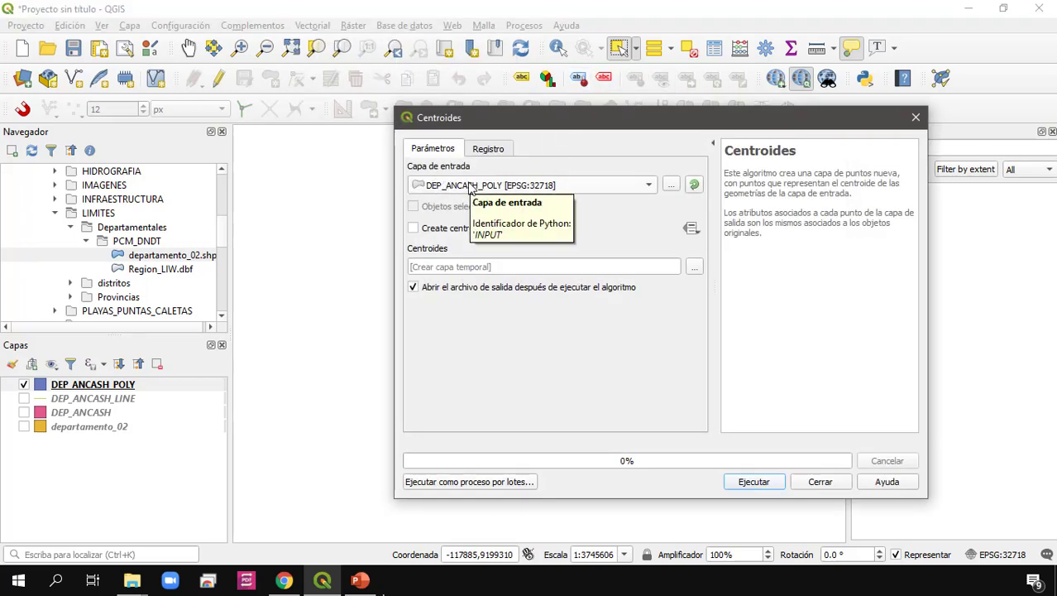
left_click(470, 188)
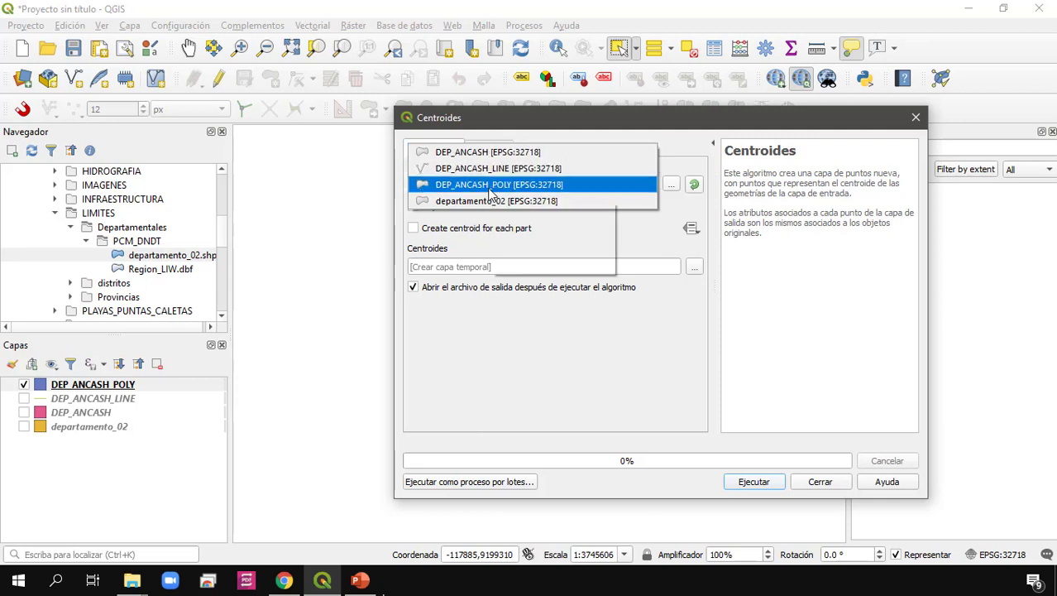
left_click(491, 190)
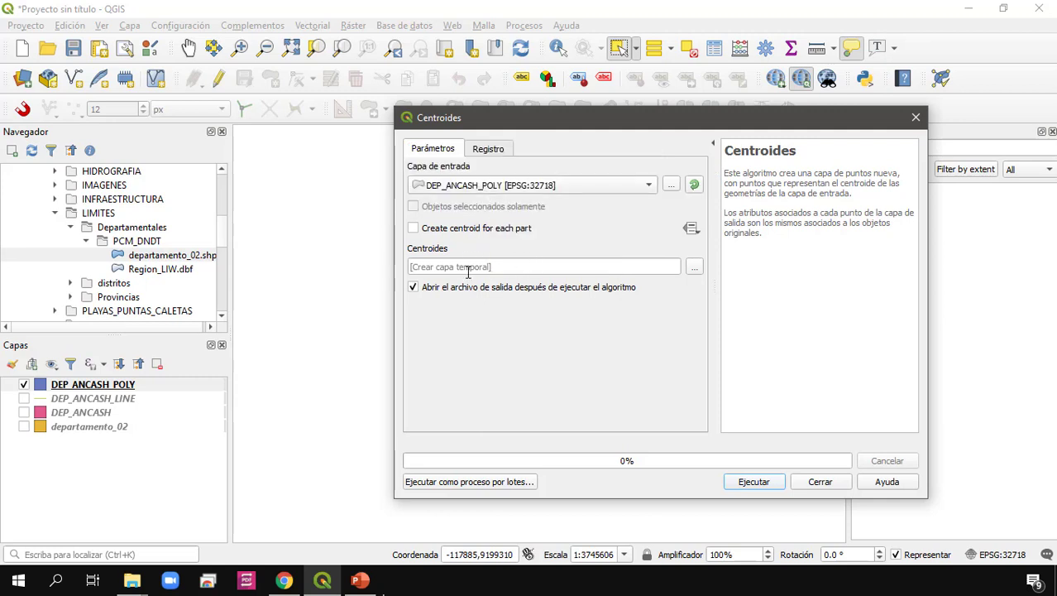
Set the output file to CENTROIDE_DEP_ANCASH.shp in the Ejemplo folder, run the centroid calculation and close the tool.
left_click(694, 266)
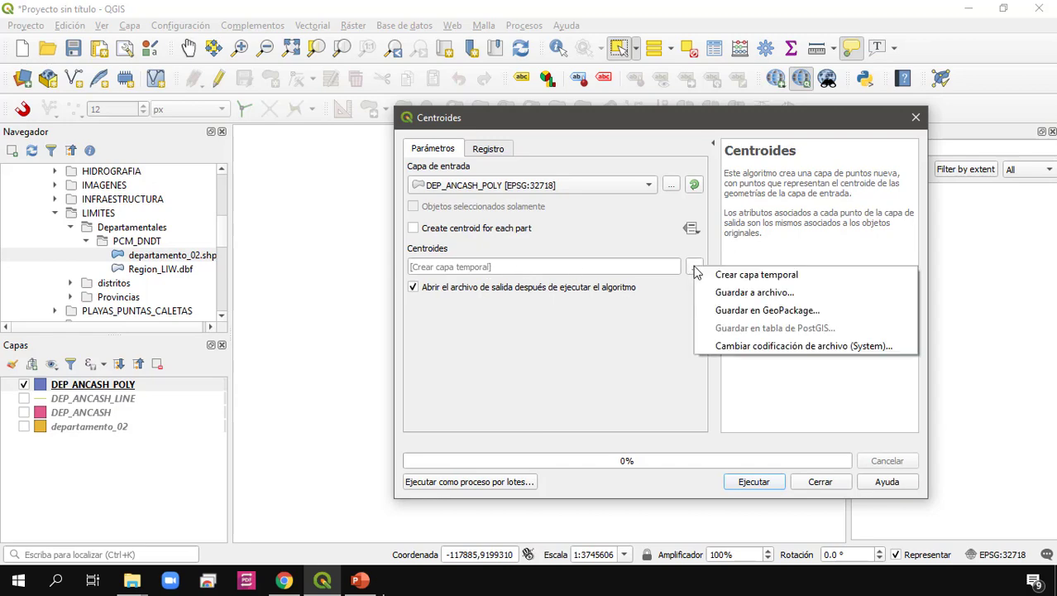
left_click(768, 294)
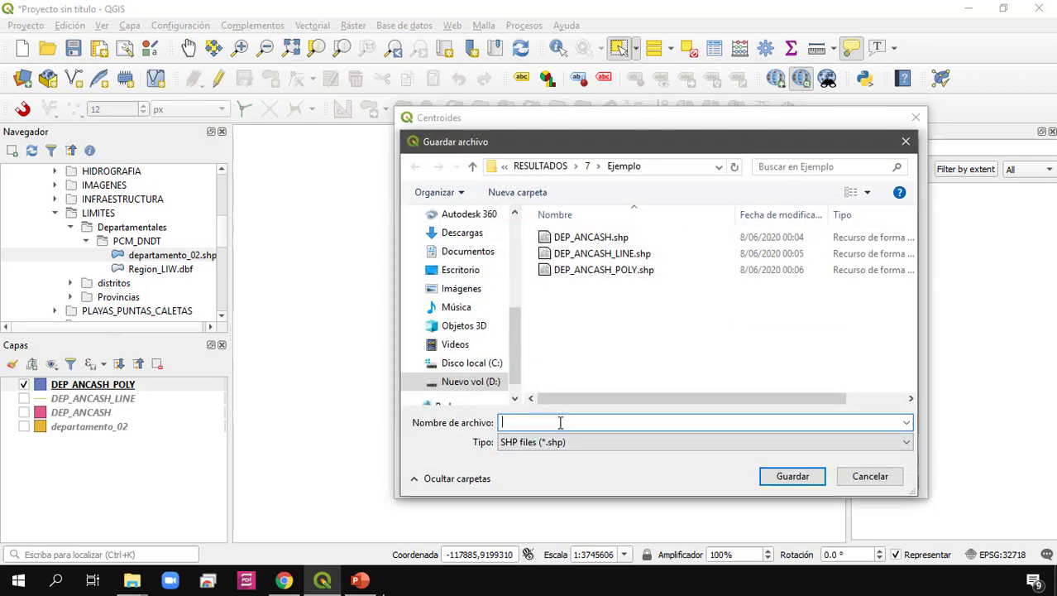
type("CENTROIDE_DEP_ANCASH")
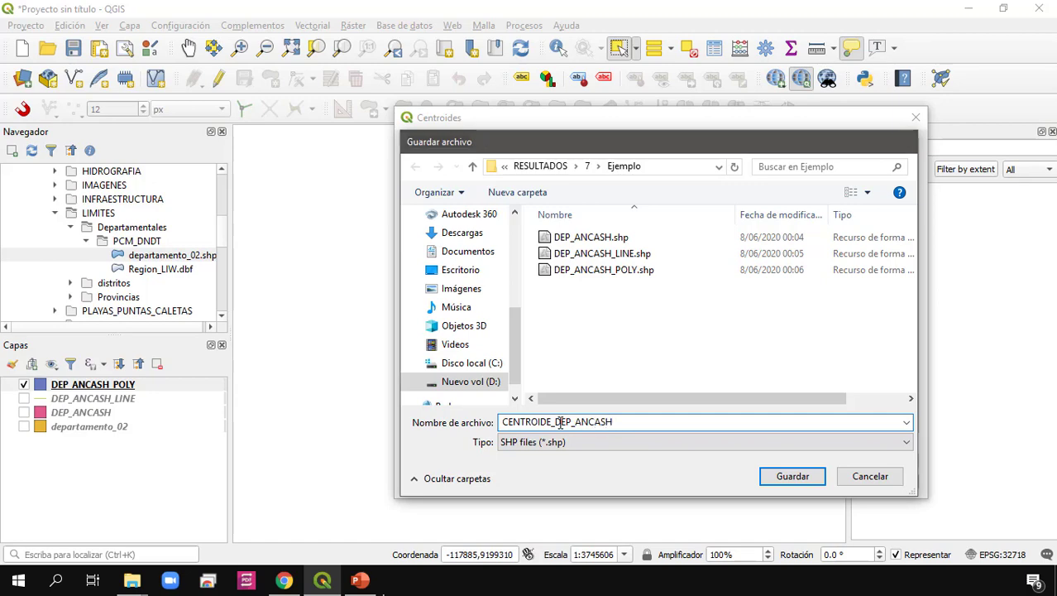
key("Return")
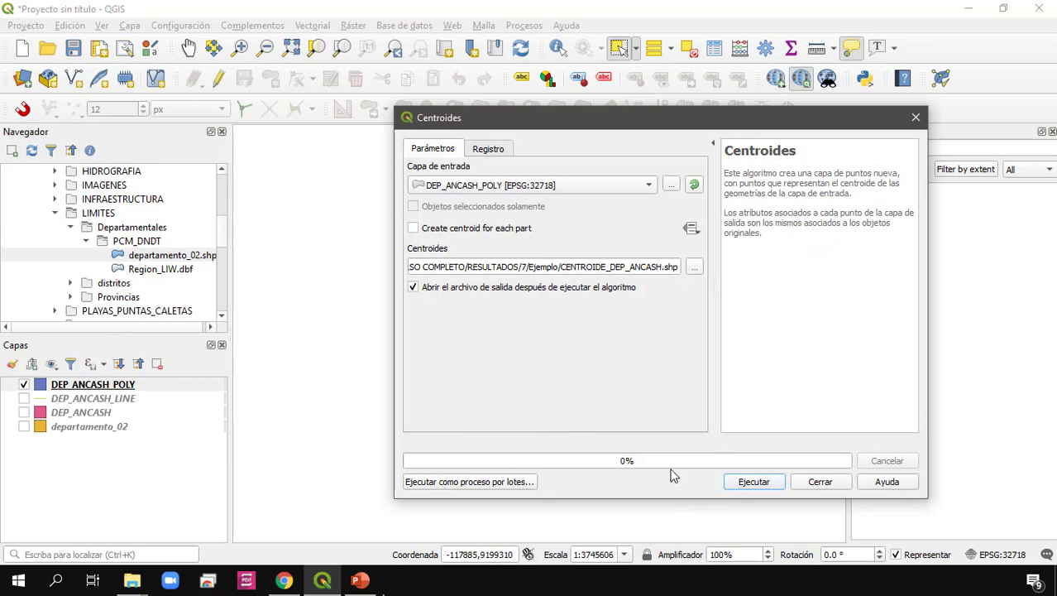
left_click(753, 481)
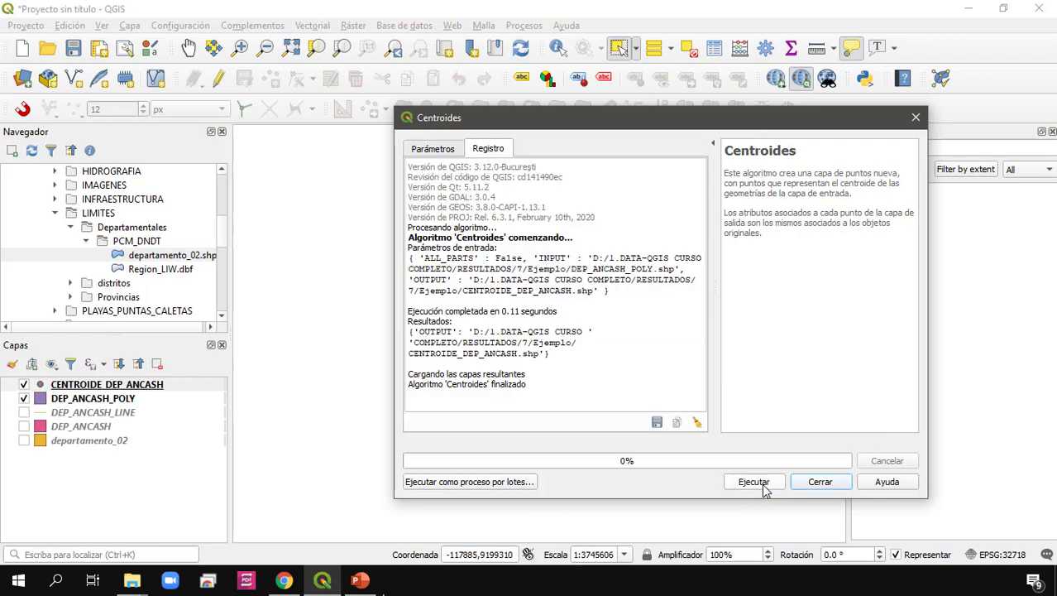
left_click(834, 482)
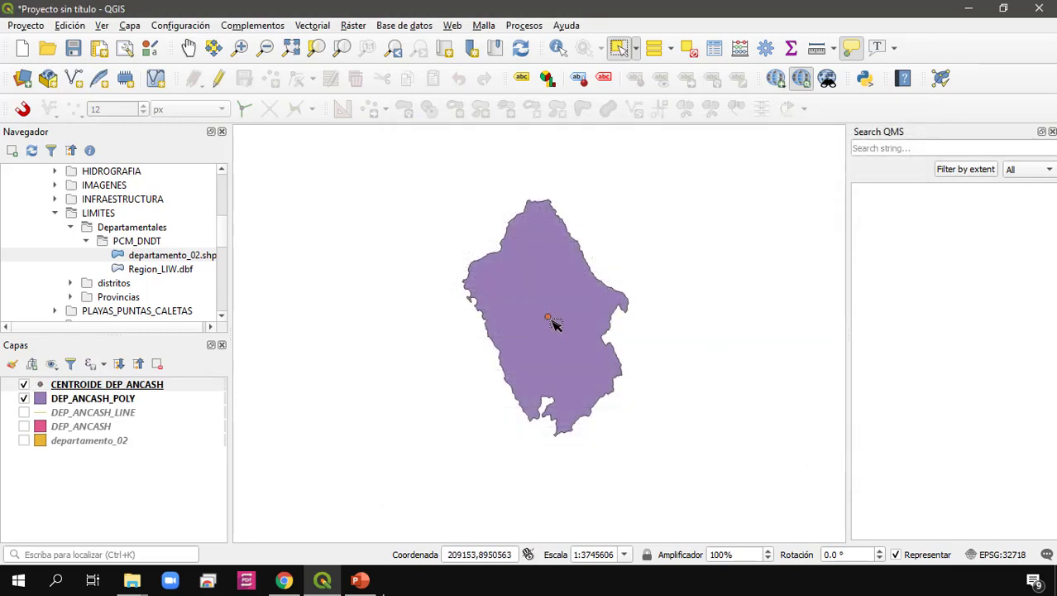
Inspect the centroid point on the map and open the attribute table of the CENTROIDE_DEP_ANCASH layer.
scroll(552, 323, "up", 3)
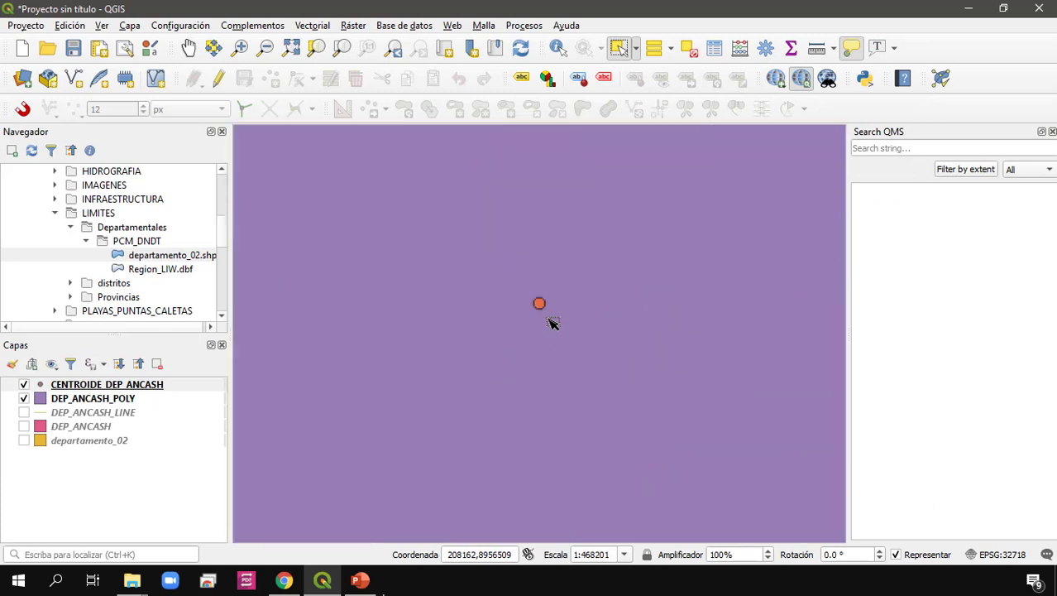
scroll(550, 321, "down", 4)
scroll(550, 321, "up", 1)
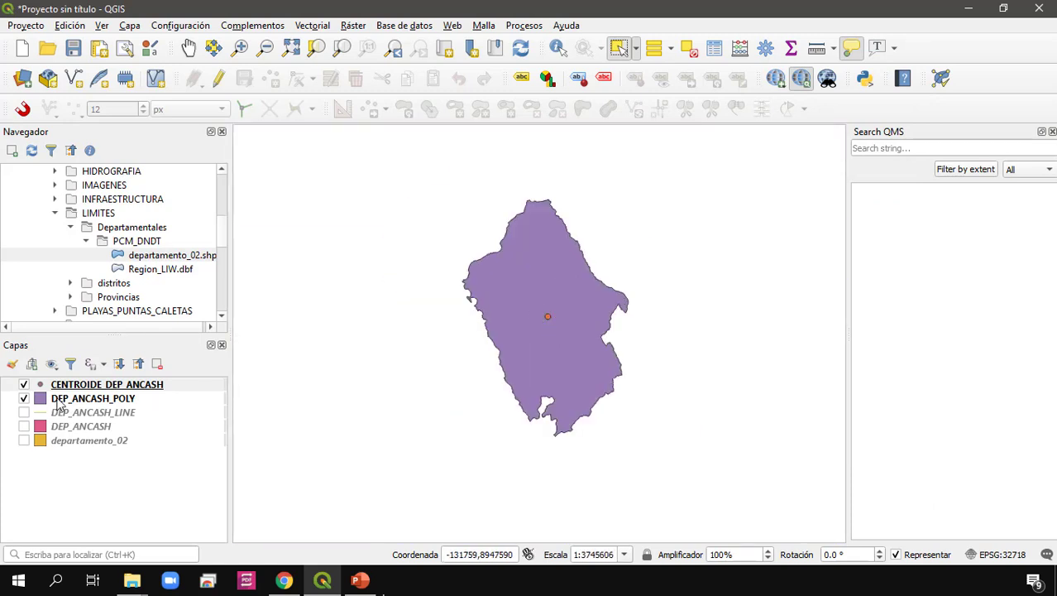
right_click(134, 387)
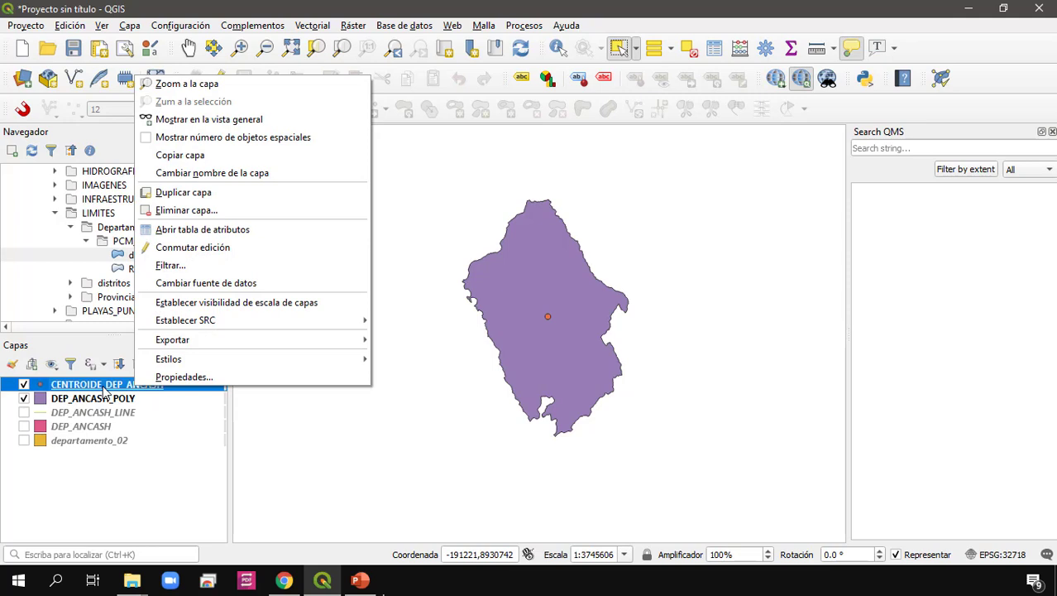
left_click(225, 232)
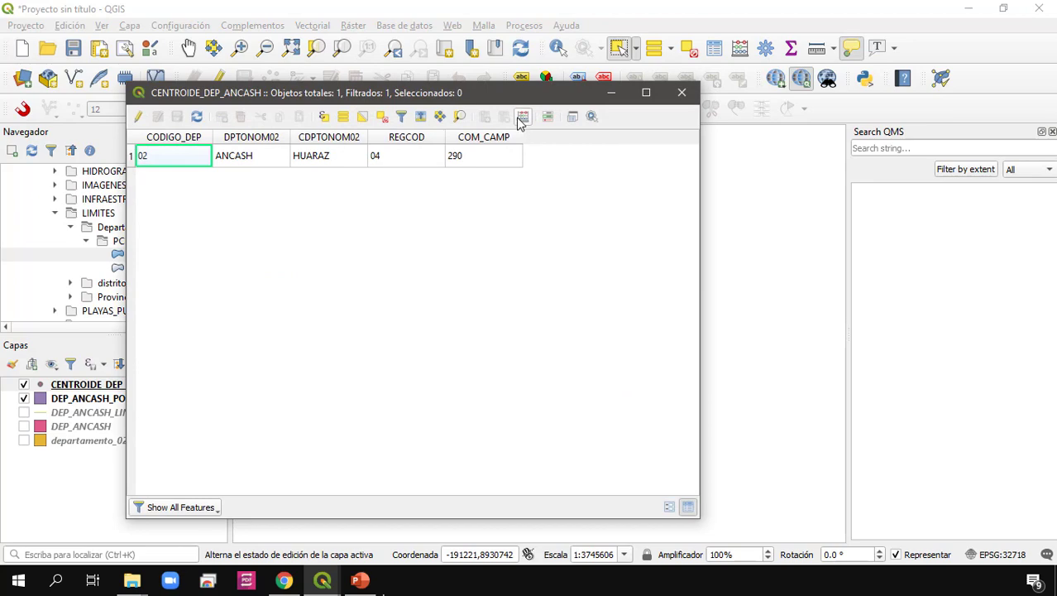
Set up a new field named X of type decimal number (real) in the field calculator for the centroid layer.
left_click(522, 119)
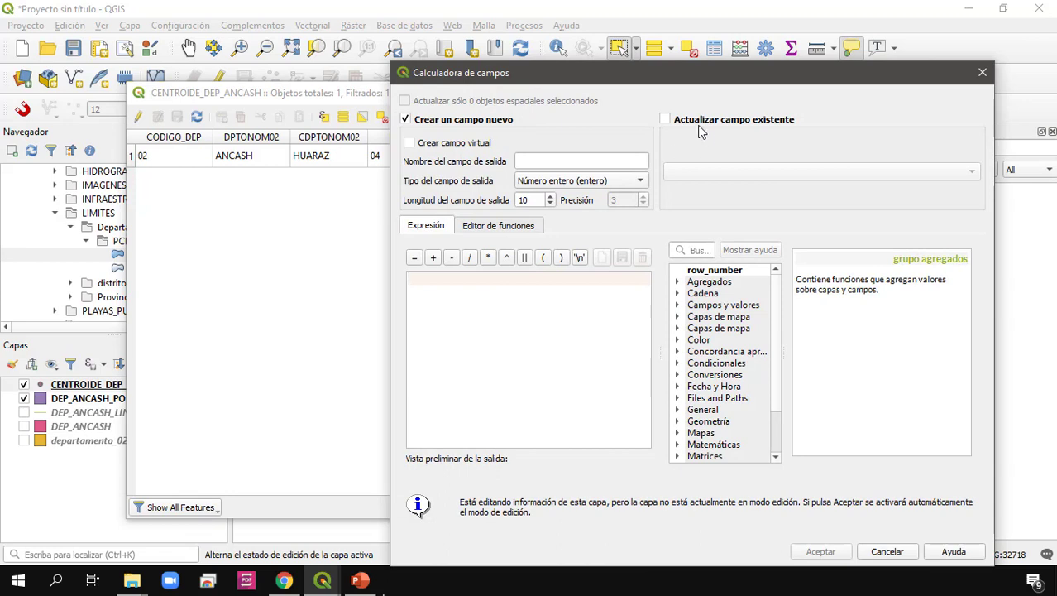
left_click(551, 163)
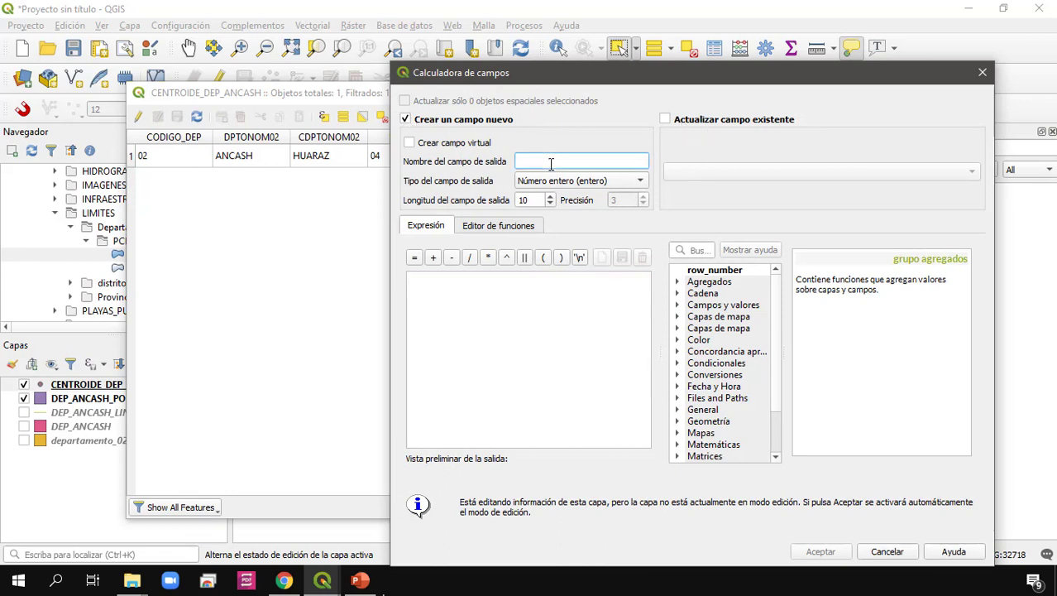
type("X")
left_click(559, 180)
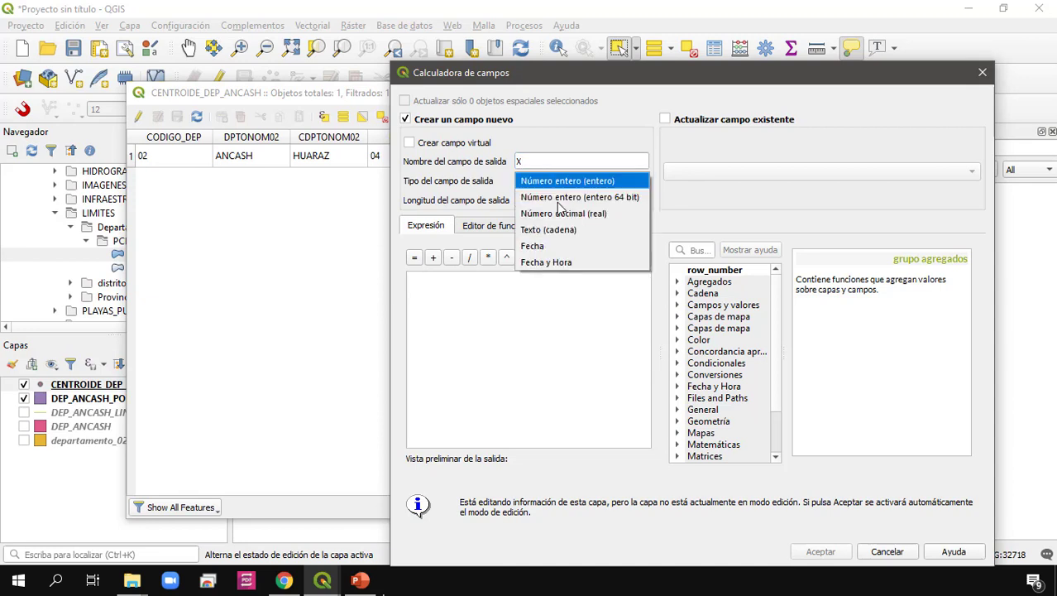
left_click(605, 216)
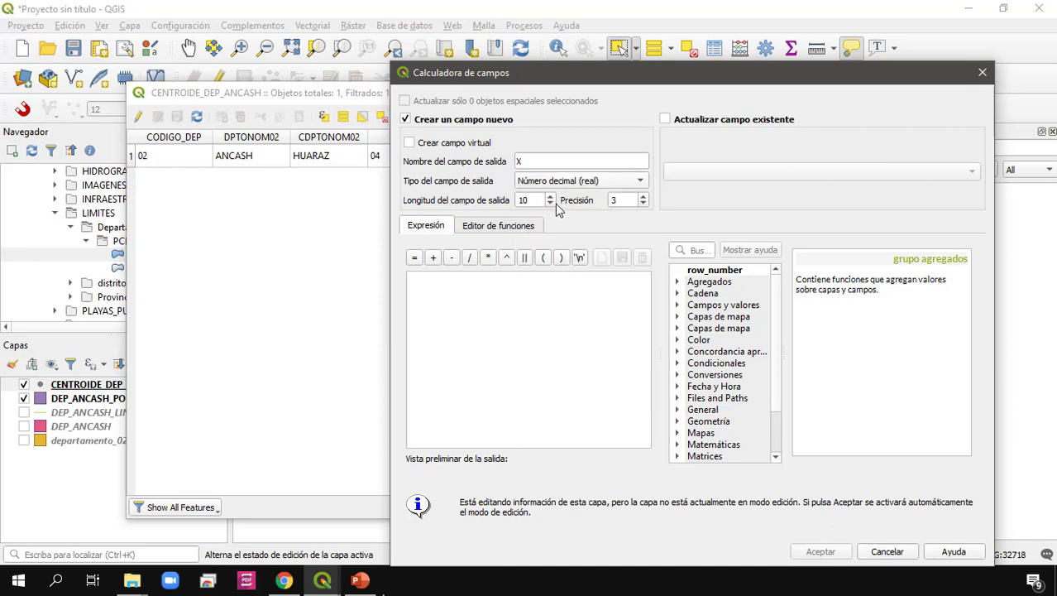
Use the $x geometry function as the expression and create the X coordinate field in the centroid table.
left_click(449, 297)
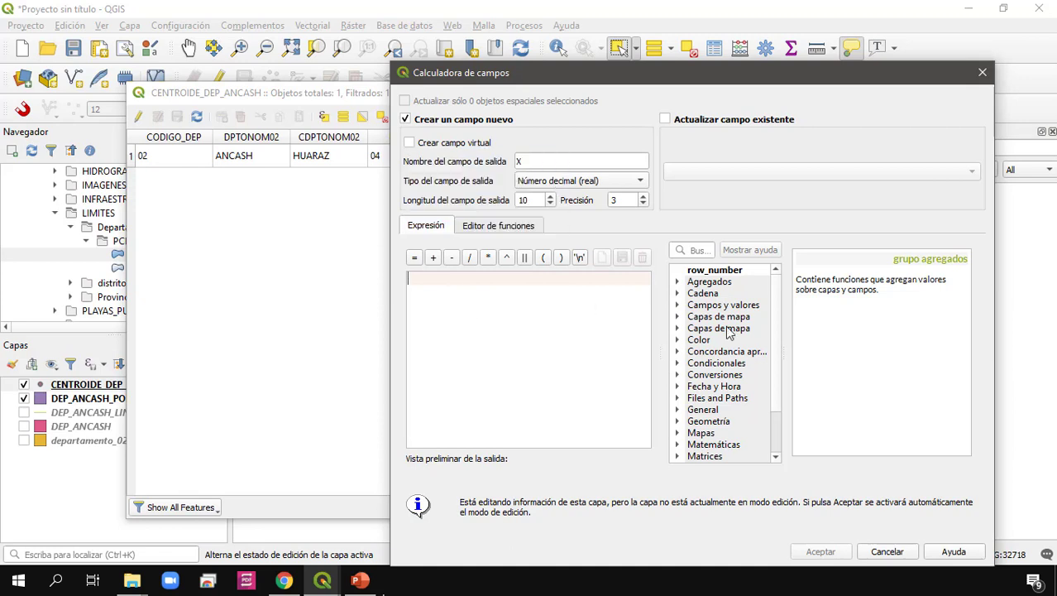
scroll(731, 412, "down", 2)
scroll(731, 412, "up", 2)
left_click(678, 421)
scroll(714, 432, "down", 2)
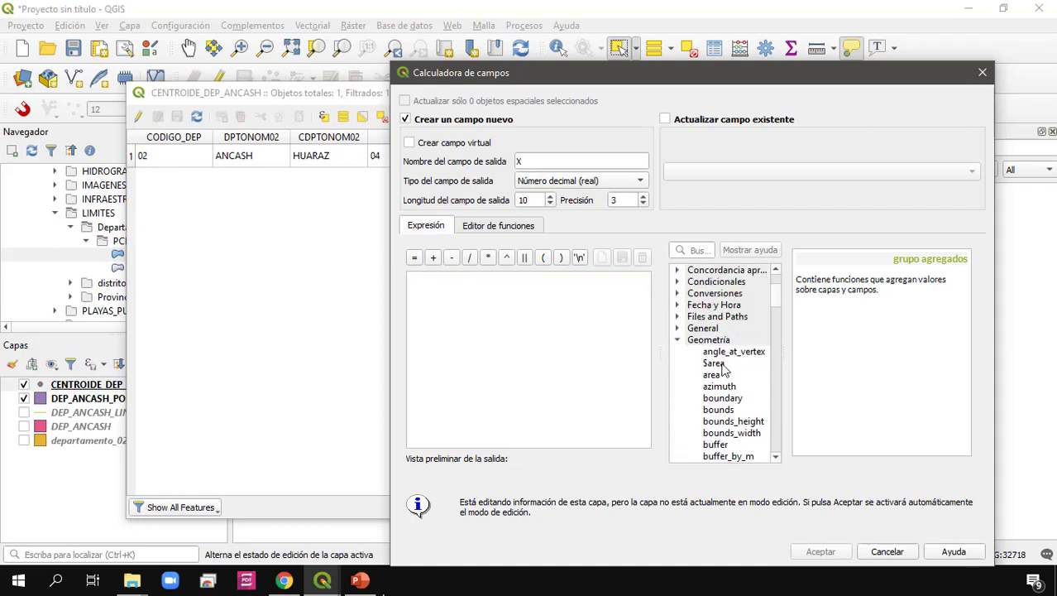
scroll(733, 377, "down", 15)
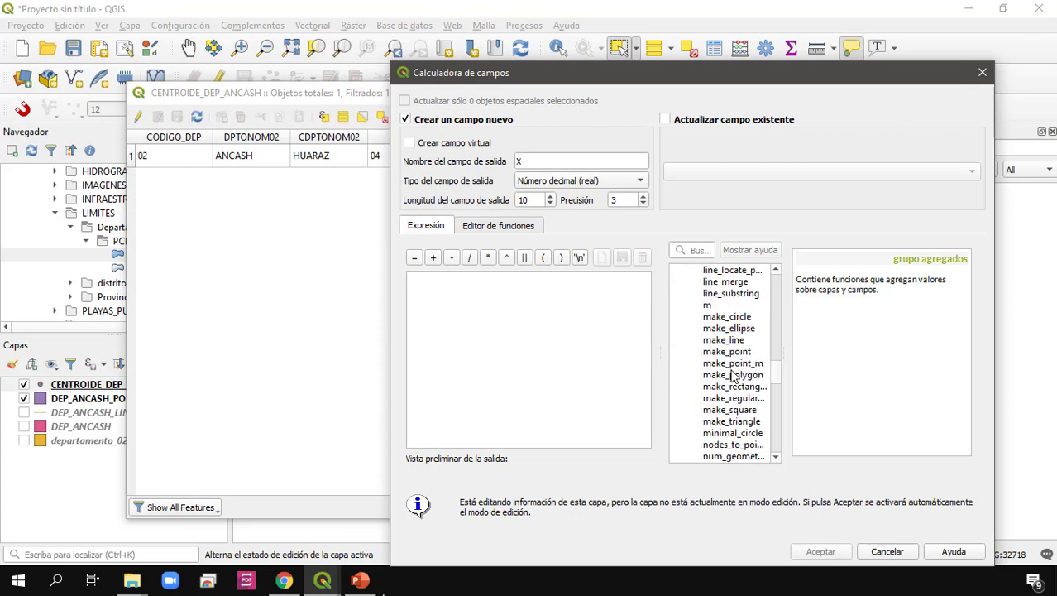
scroll(733, 376, "down", 15)
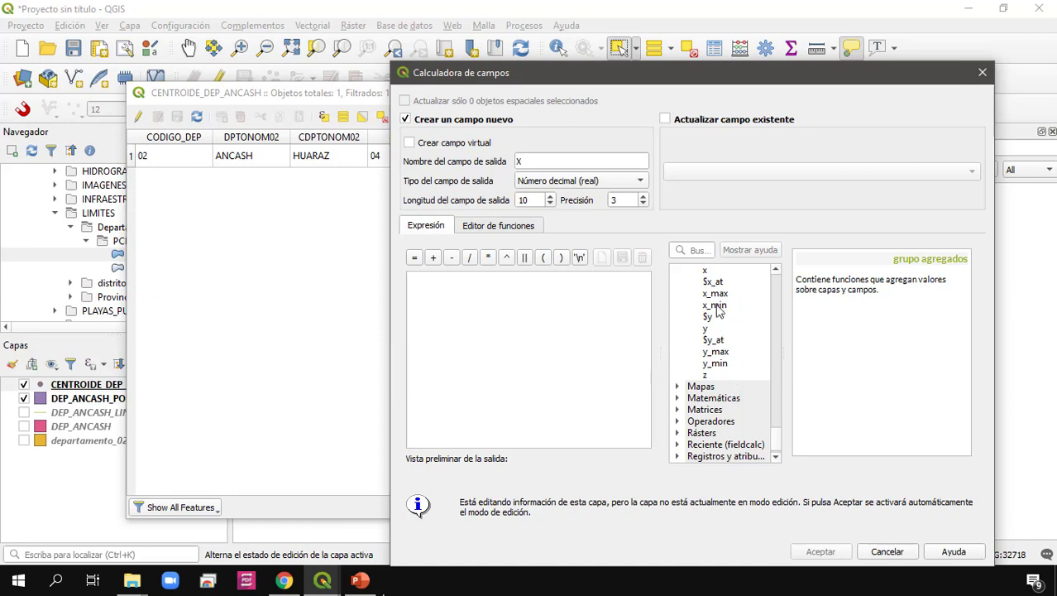
left_click(707, 272)
scroll(711, 306, "up", 2)
left_click(709, 340)
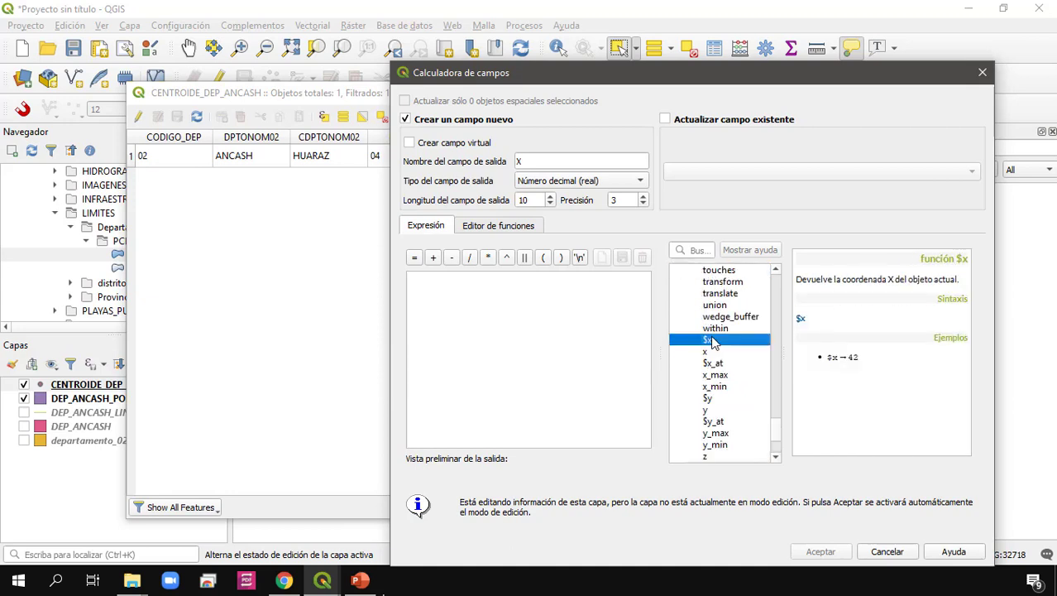
double_click(709, 340)
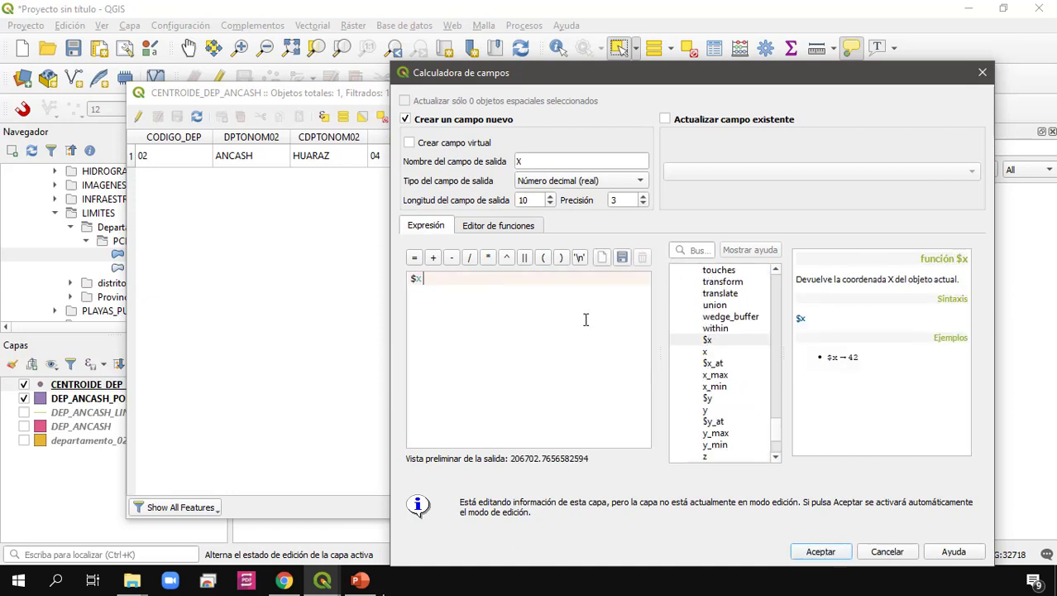
left_click(819, 550)
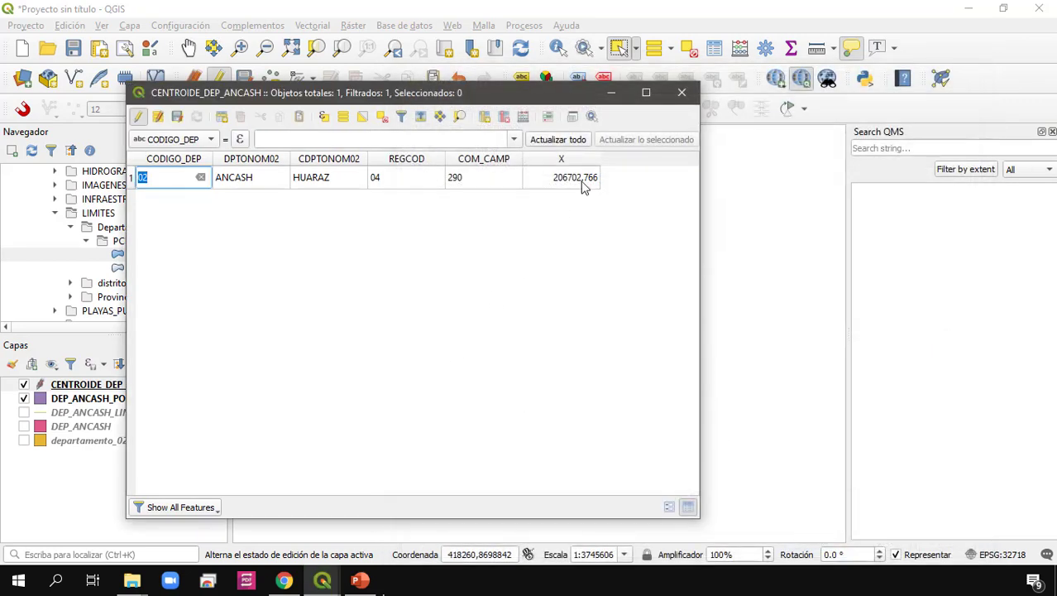
left_click(569, 228)
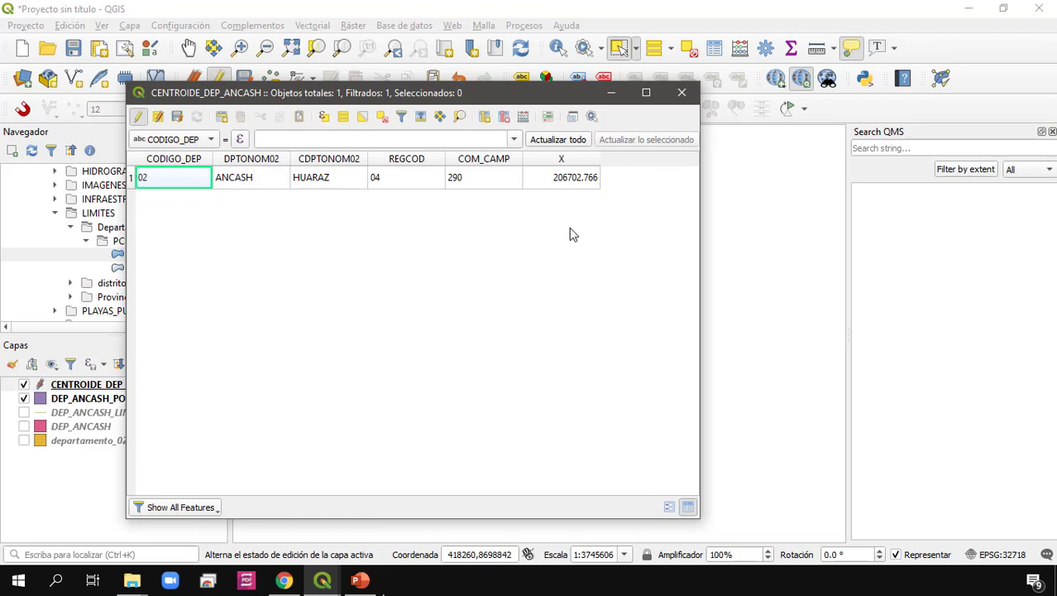
Set up a new field named Y of type decimal number (real) in the field calculator for the centroid layer.
left_click(525, 117)
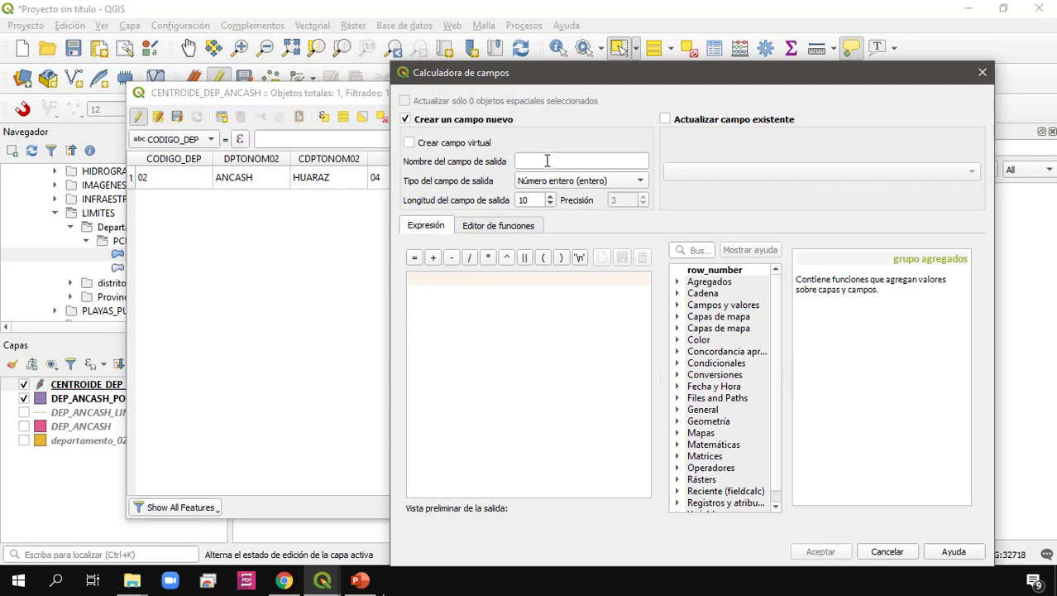
left_click(547, 162)
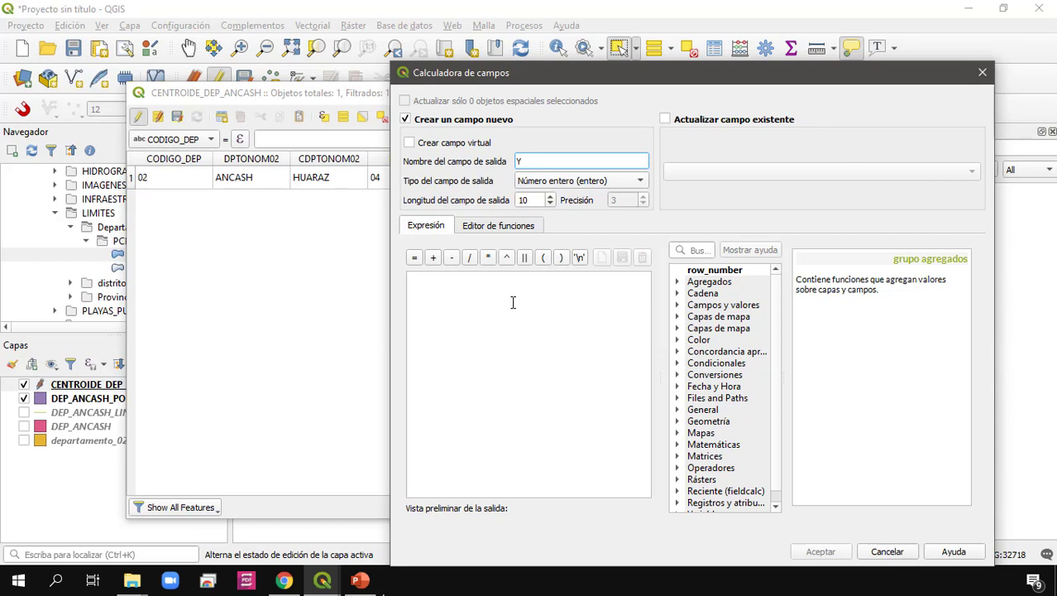
left_click(575, 184)
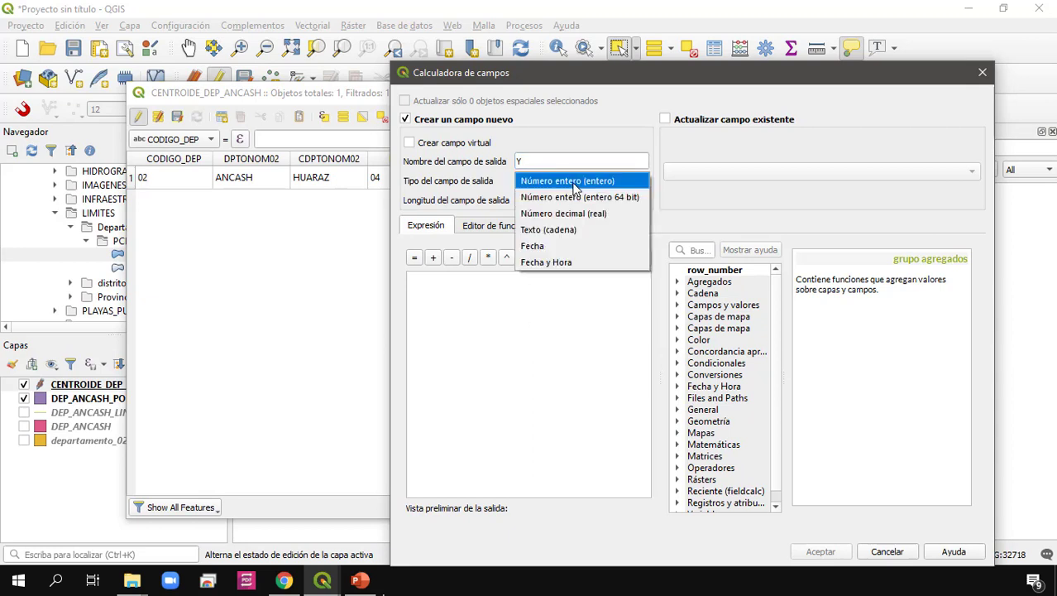
left_click(589, 213)
left_click(542, 293)
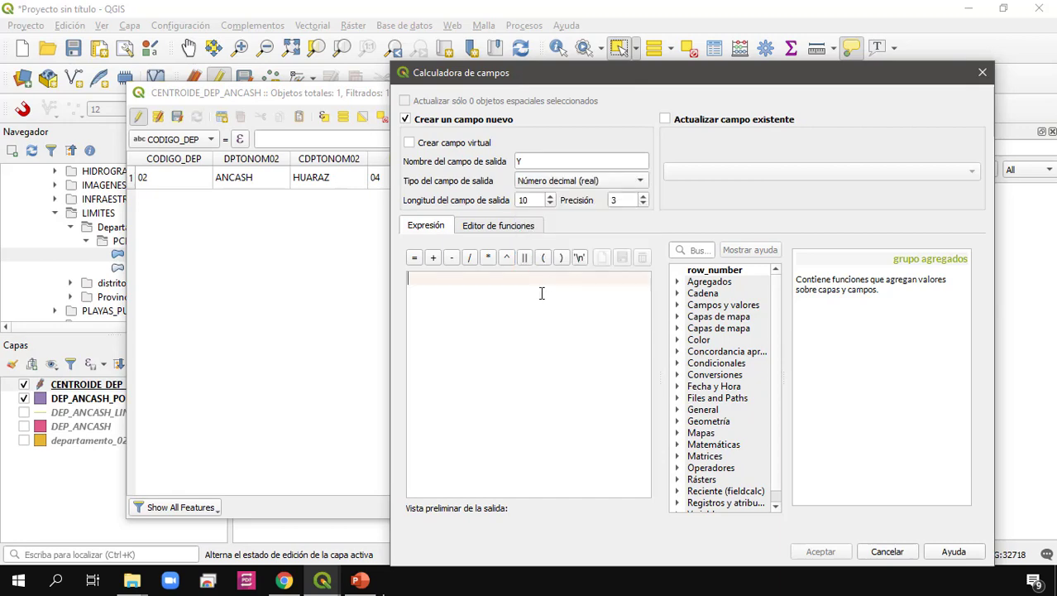
Use the $y geometry function as the expression and create the Y coordinate field in the centroid table.
double_click(694, 422)
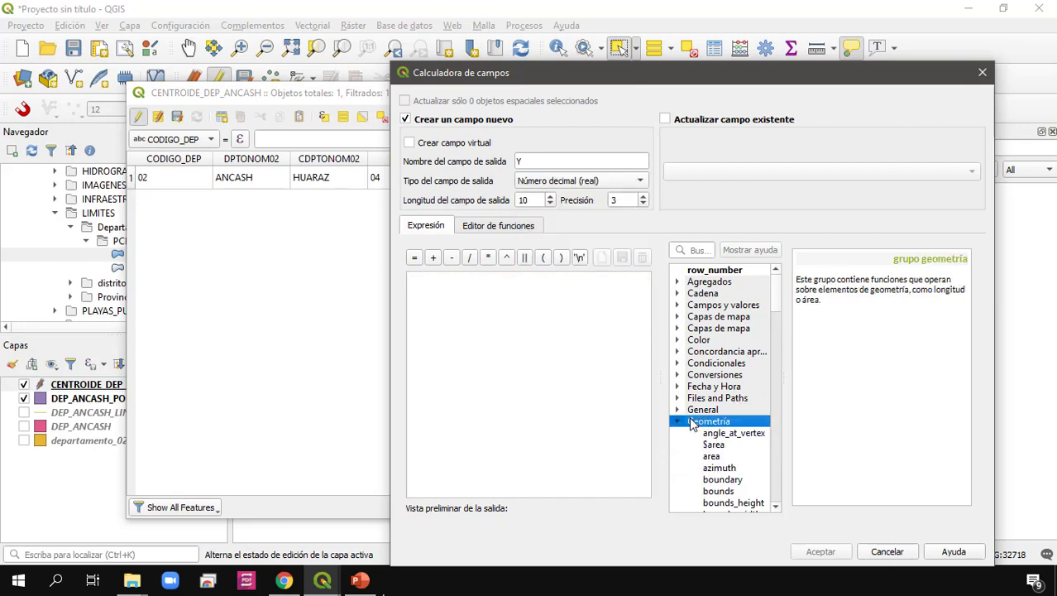
scroll(707, 422, "down", 20)
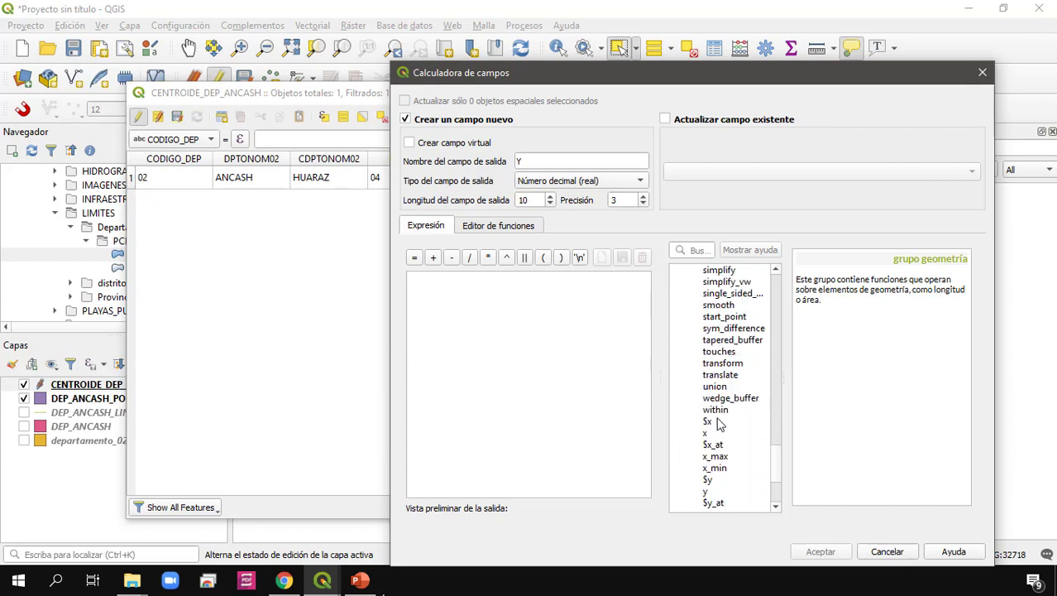
double_click(706, 481)
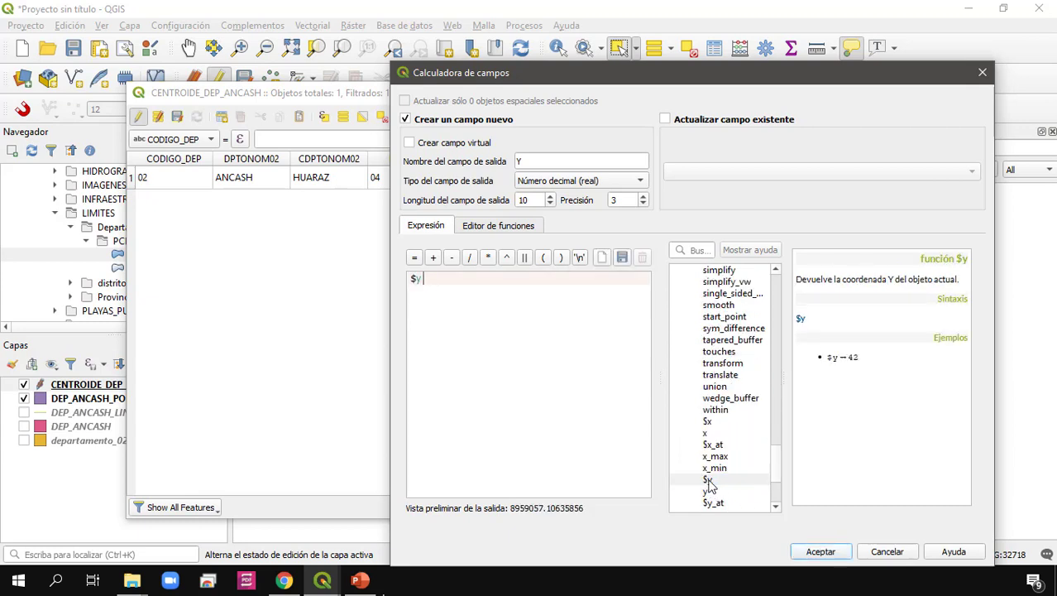
left_click(708, 492)
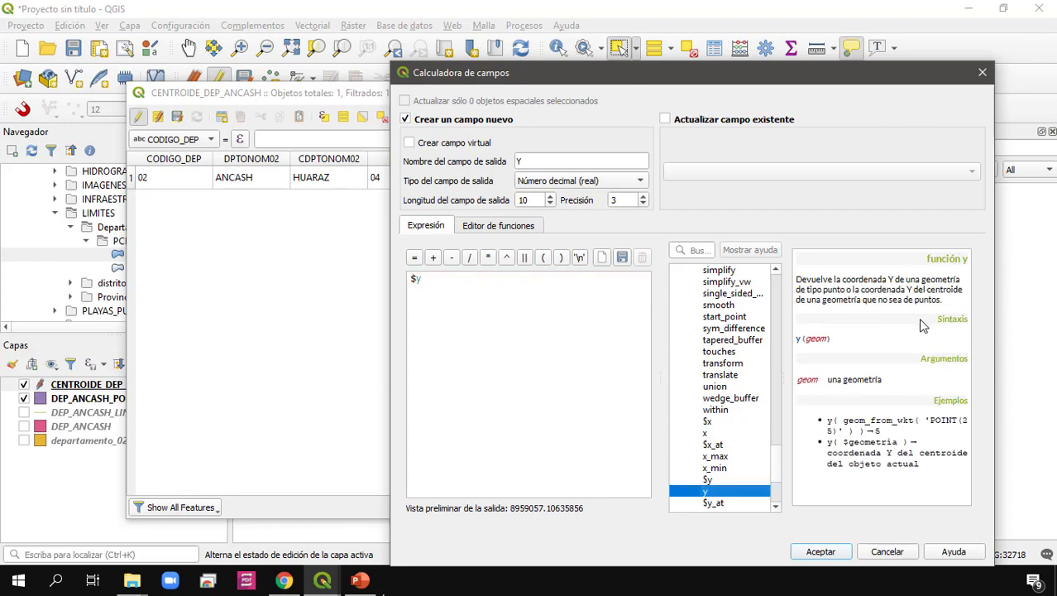
left_click(718, 480)
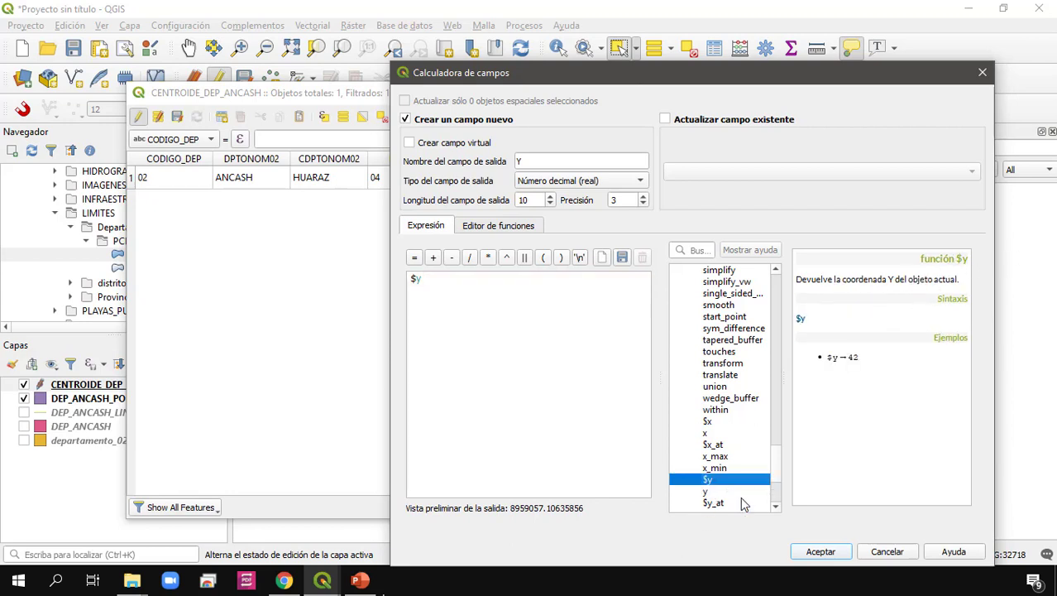
left_click(830, 550)
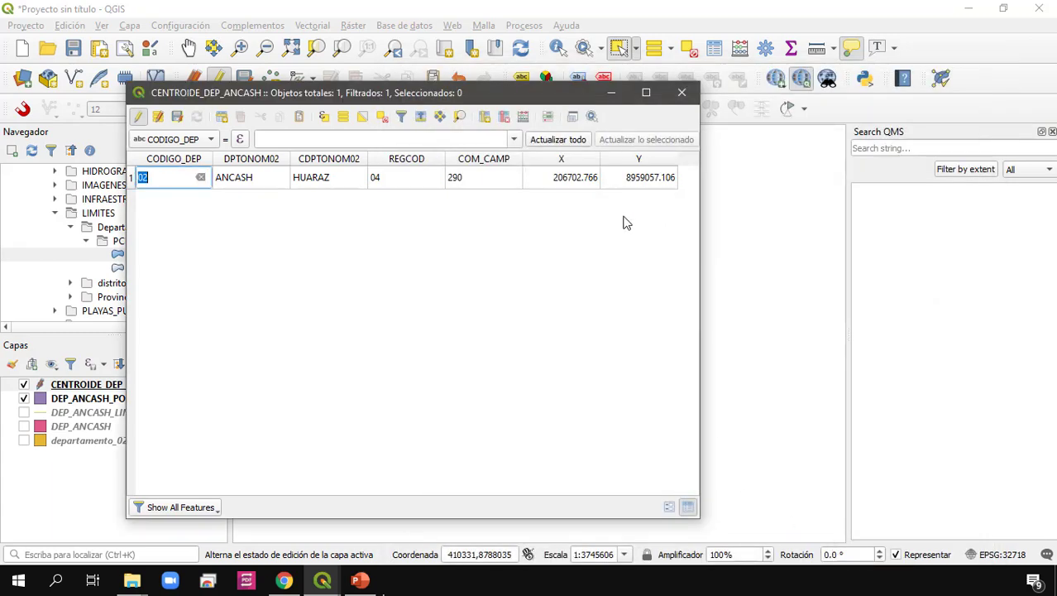
Sort the centroid attribute table by the X field and close the table.
left_click(574, 160)
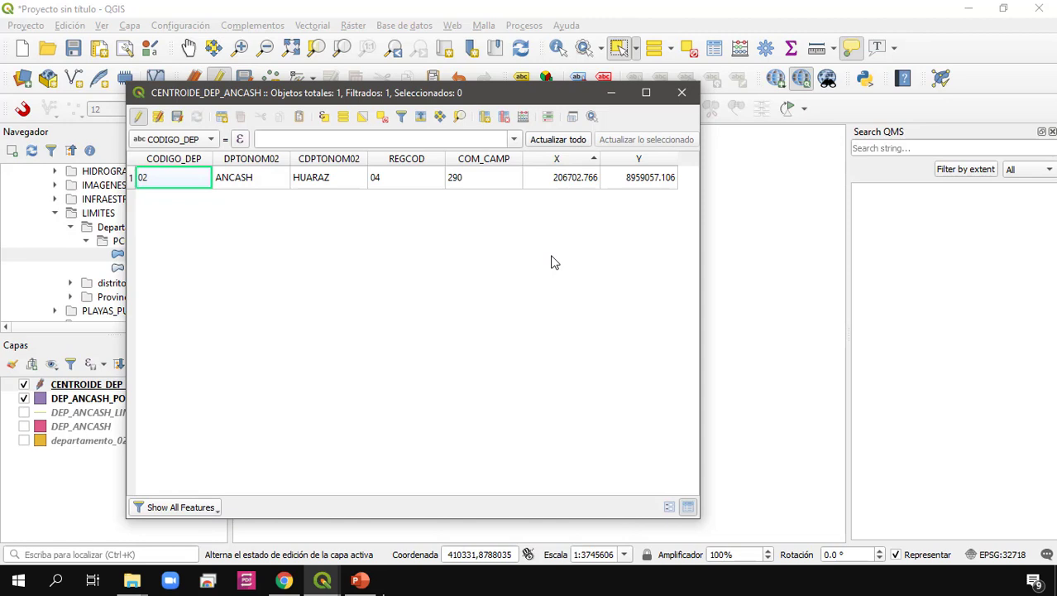
left_click(682, 94)
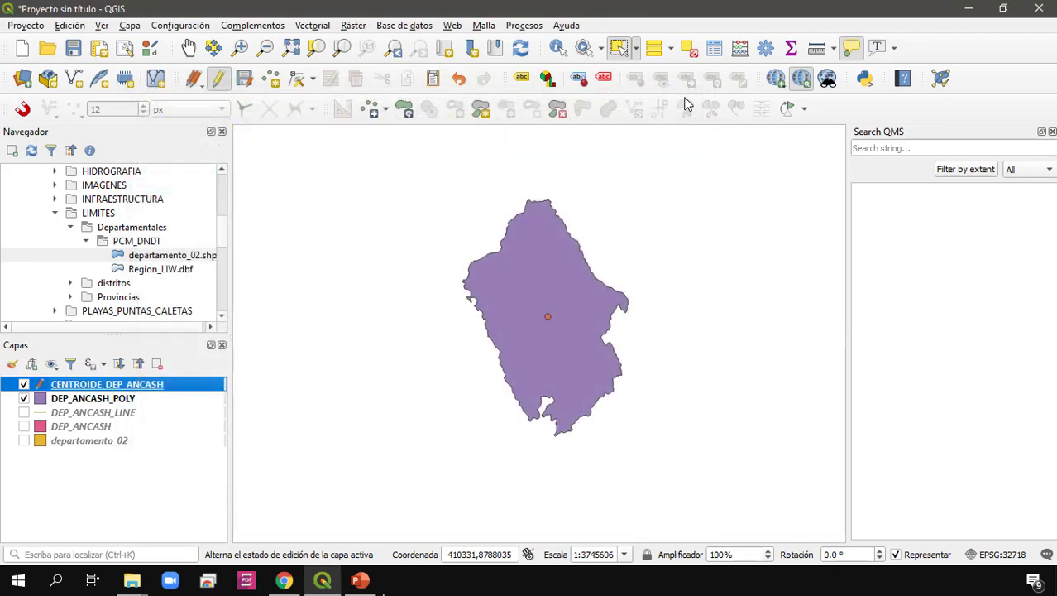
scroll(547, 314, "up", 1)
scroll(551, 324, "down", 1)
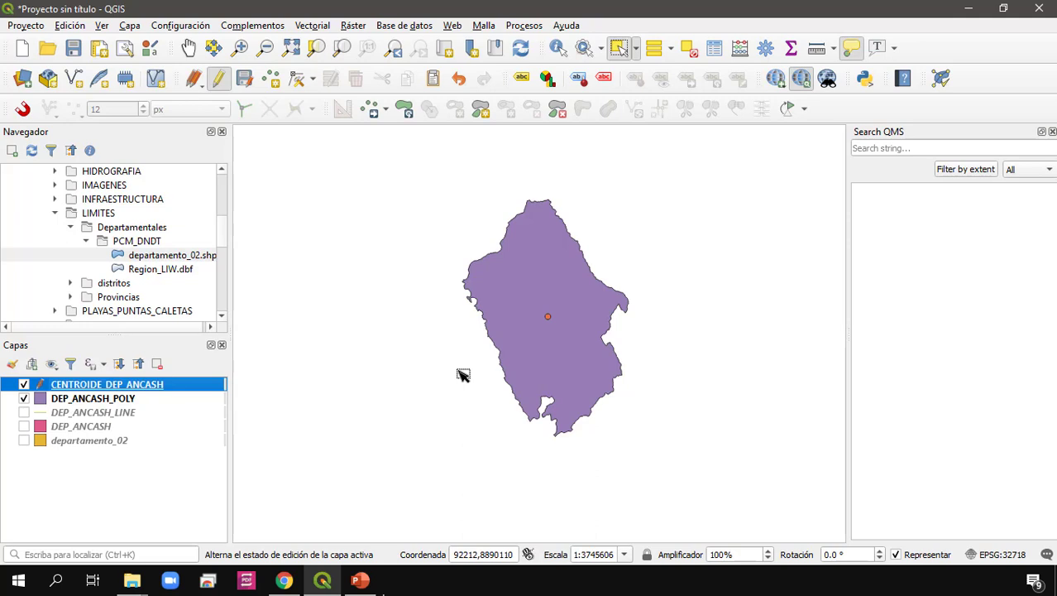
Hide the CENTROIDE_DEP_ANCASH layer, then save its edits and end its editing session.
left_click(24, 384)
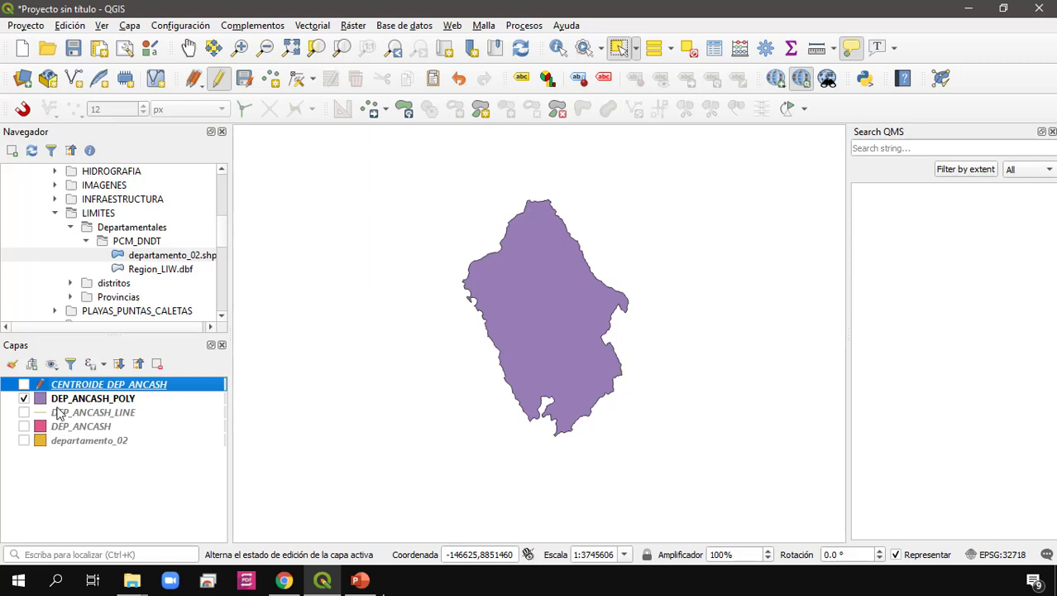
left_click(244, 77)
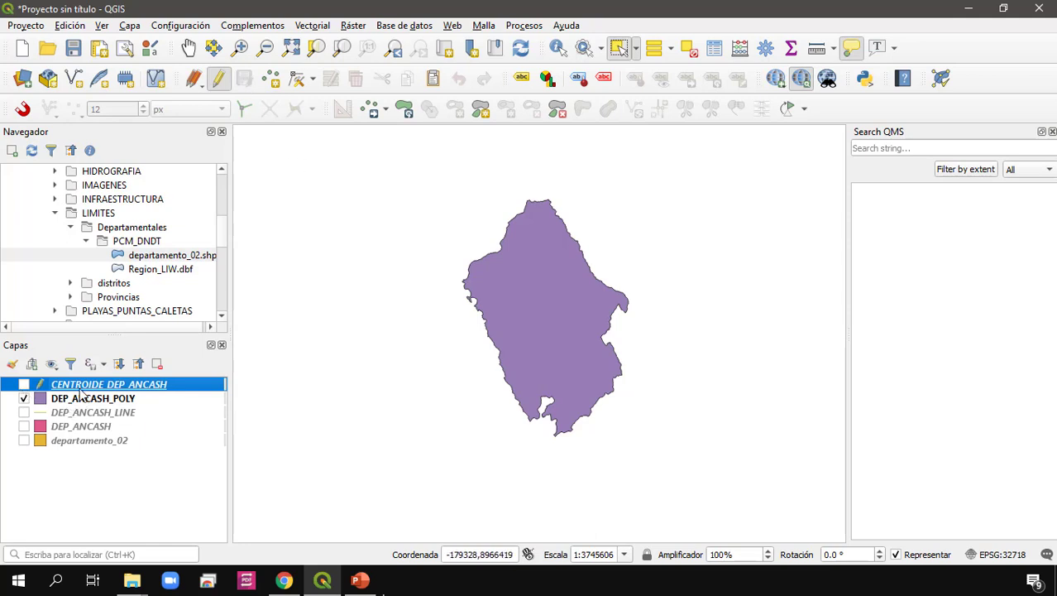
left_click(220, 81)
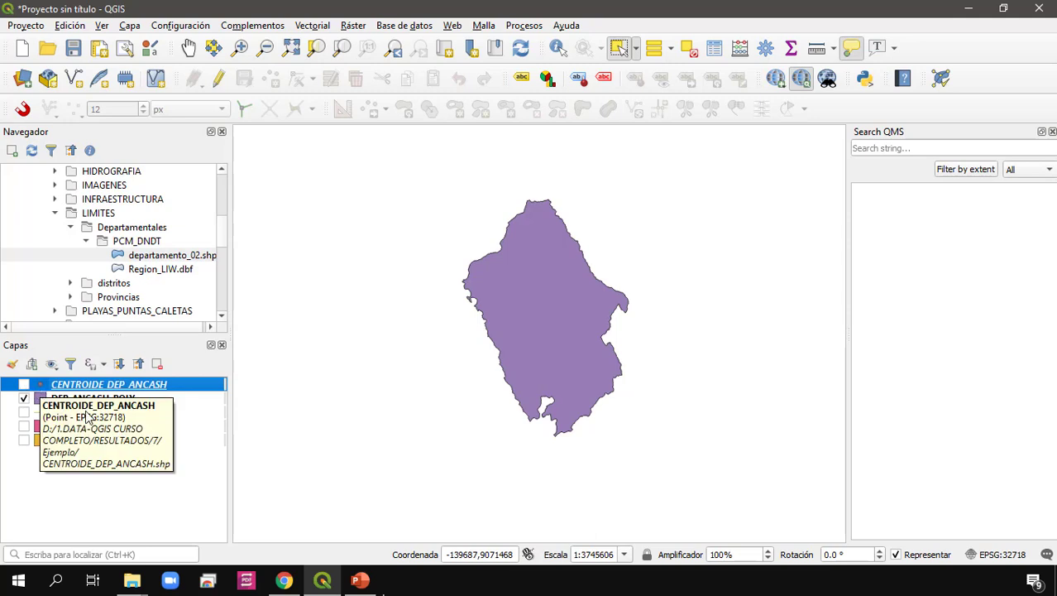
Select the DEP_ANCASH_POLY layer and examine the department polygon's outline around its whole boundary.
left_click(114, 400)
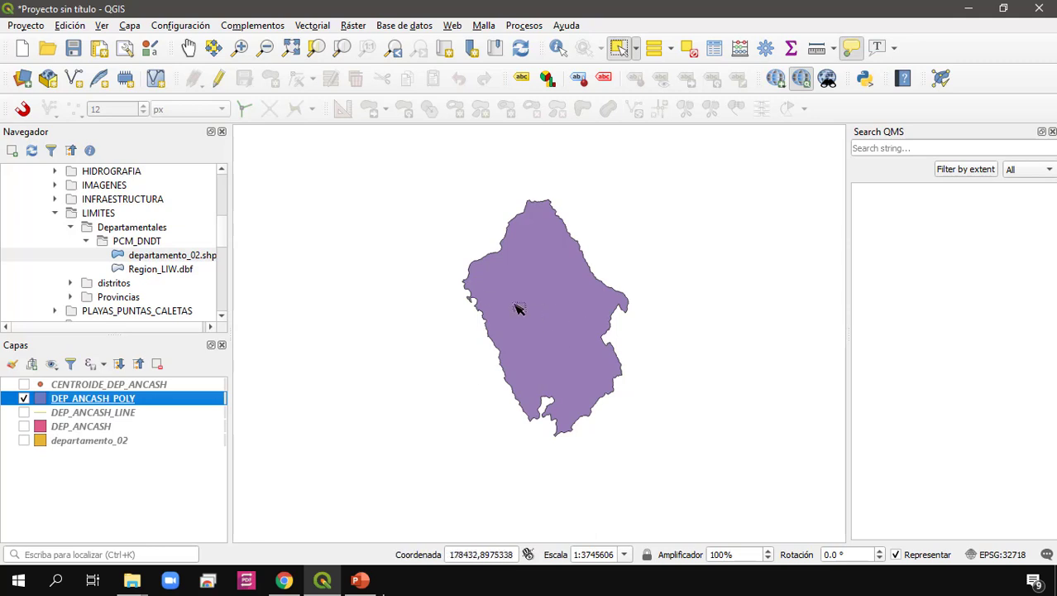
scroll(517, 305, "up", 3)
scroll(670, 241, "down", 1)
left_click_drag(670, 242, 310, 510)
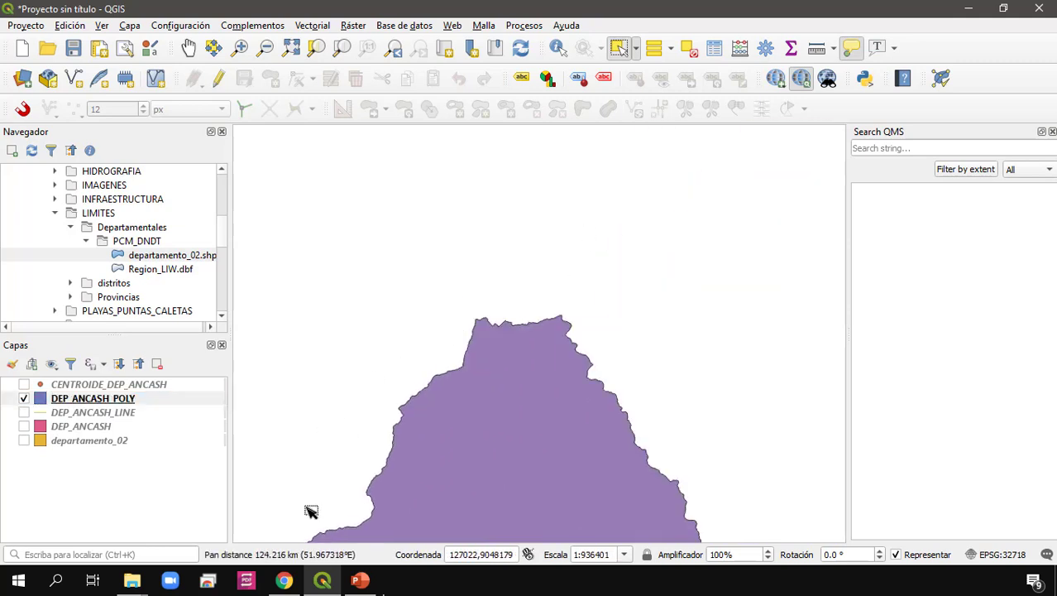
left_click_drag(566, 435, 527, 149)
scroll(527, 149, "up", 1)
scroll(733, 422, "down", 1)
left_click_drag(733, 421, 578, 247)
left_click_drag(677, 423, 661, 182)
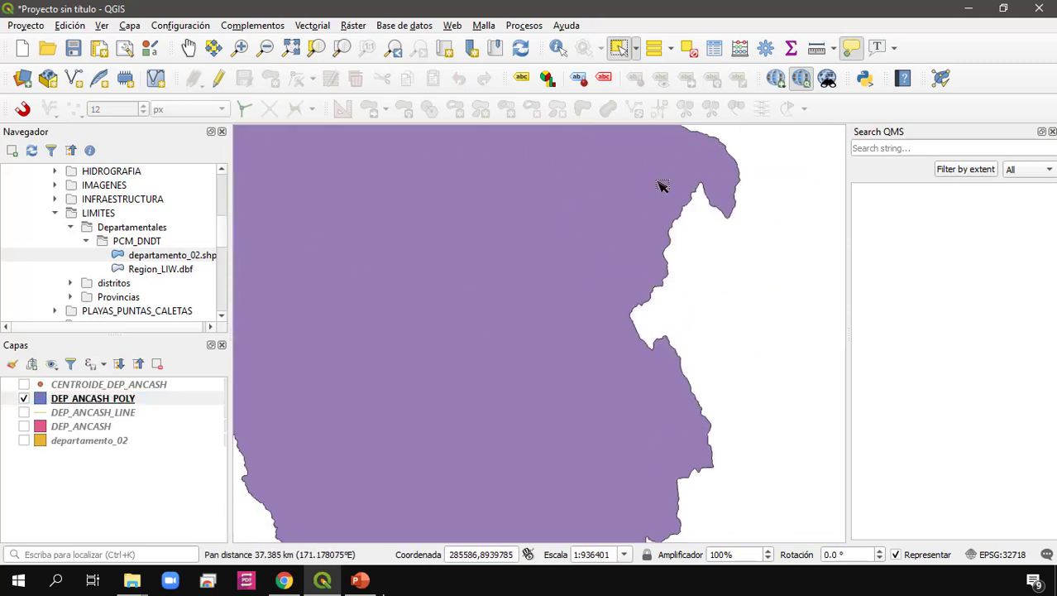
left_click_drag(512, 508, 633, 309)
left_click_drag(427, 306, 563, 548)
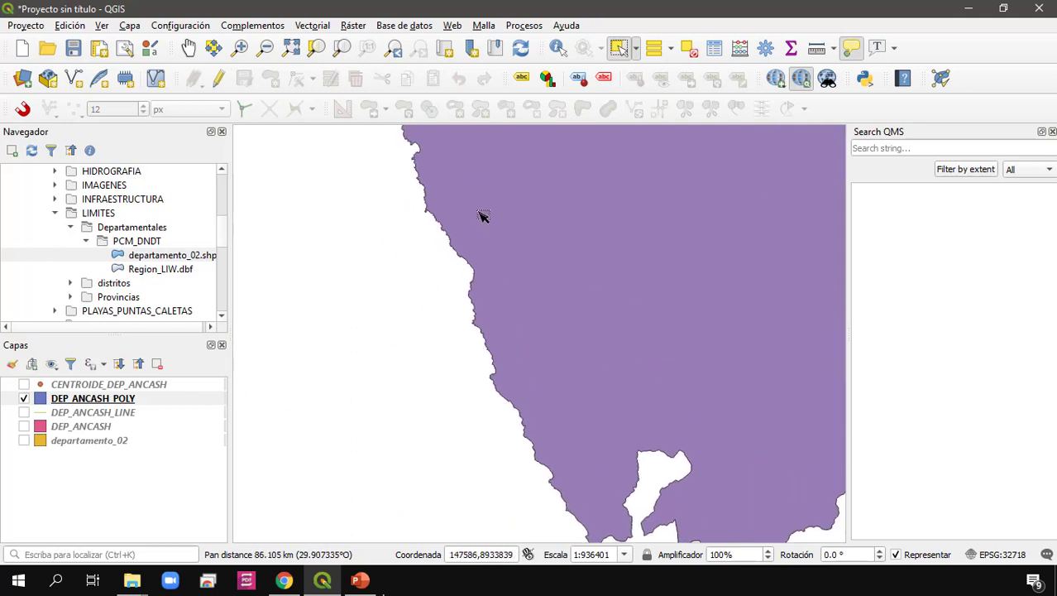
scroll(481, 224, "down", 3)
left_click_drag(477, 167, 523, 269)
scroll(523, 268, "up", 1)
left_click_drag(524, 327, 512, 307)
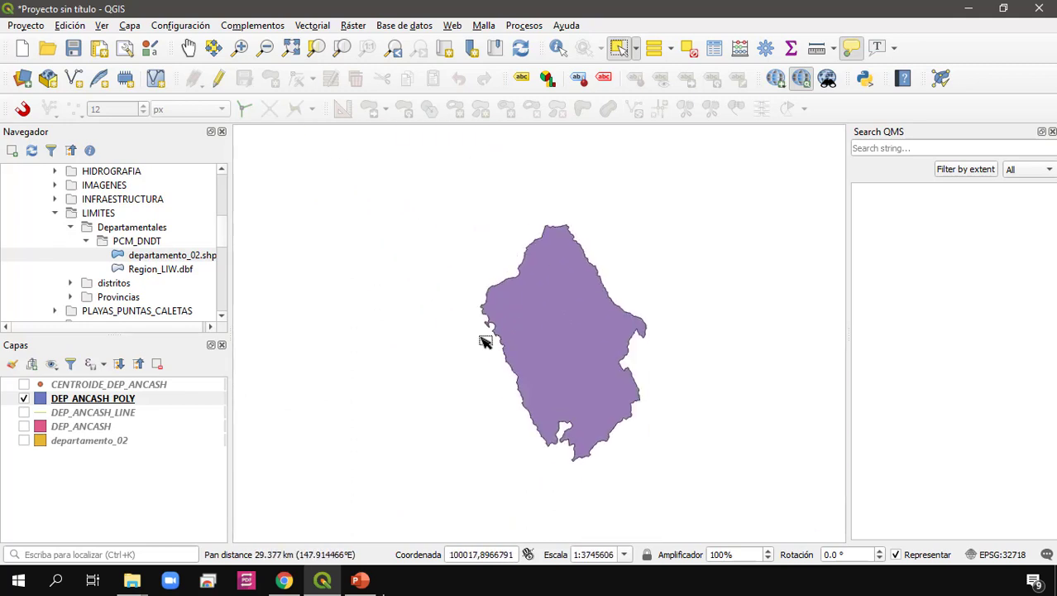
Start the Extract Vertices geometry tool with DEP_ANCASH_POLY as the input layer.
left_click(313, 25)
mouse_move(401, 81)
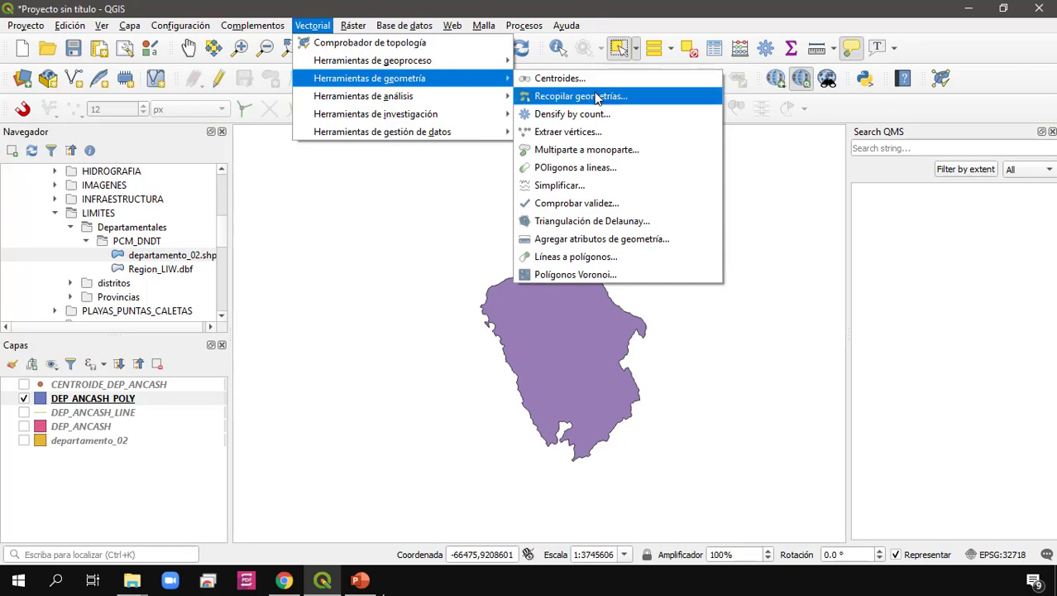
left_click(626, 133)
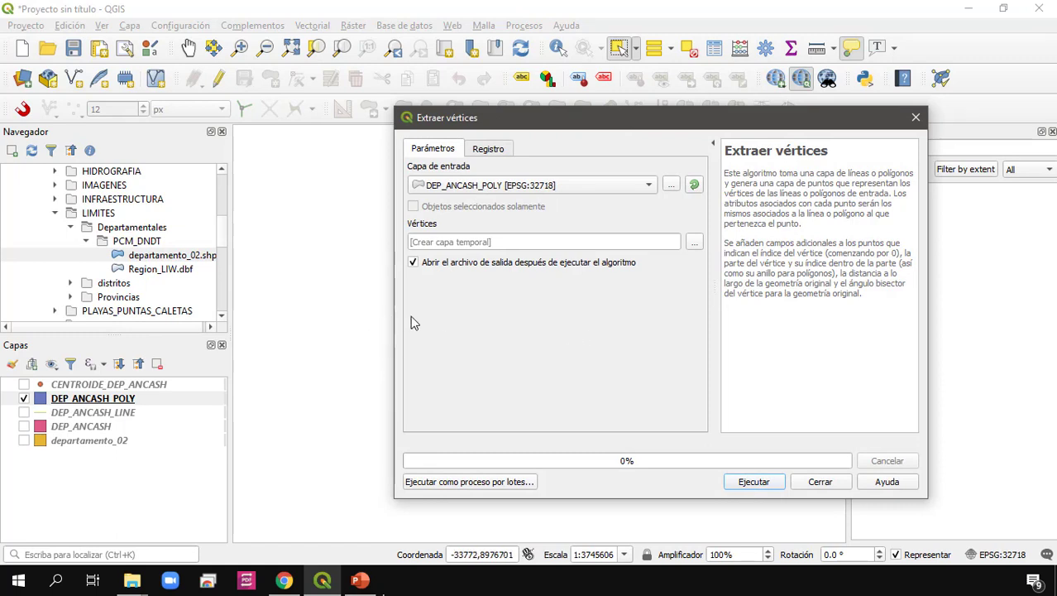
left_click(603, 185)
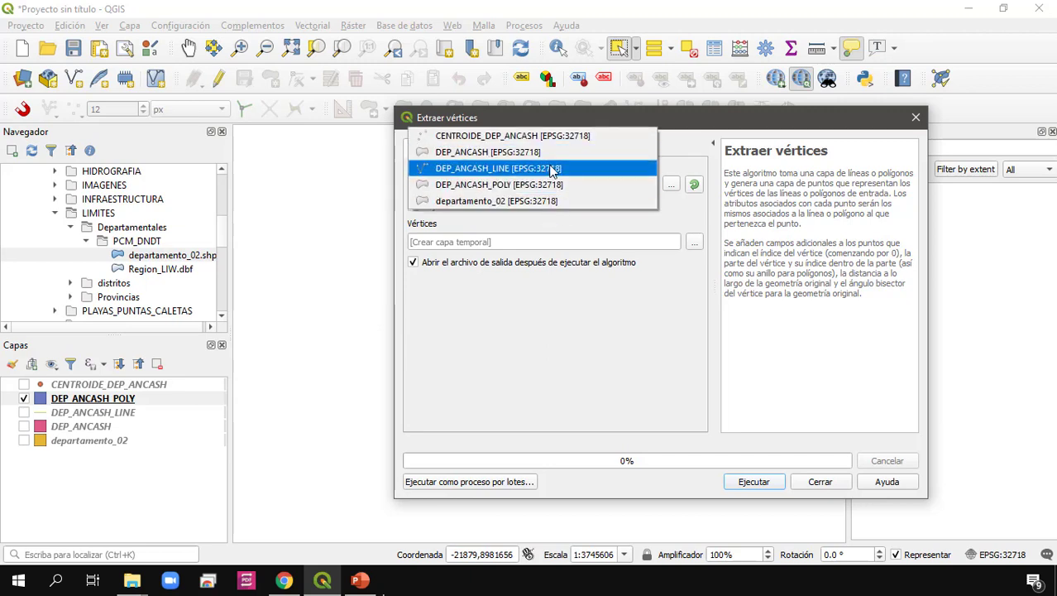
left_click(535, 185)
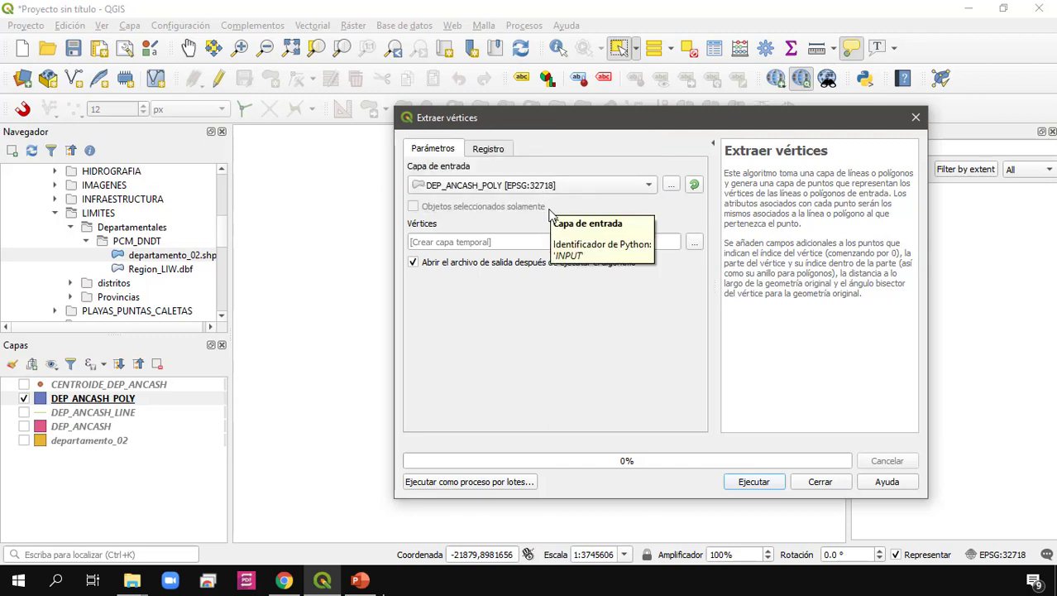
Set the output file to VERTICES_DEP_ANCASH.shp in the Ejemplo folder, run the vertex extraction and close the tool.
left_click(694, 242)
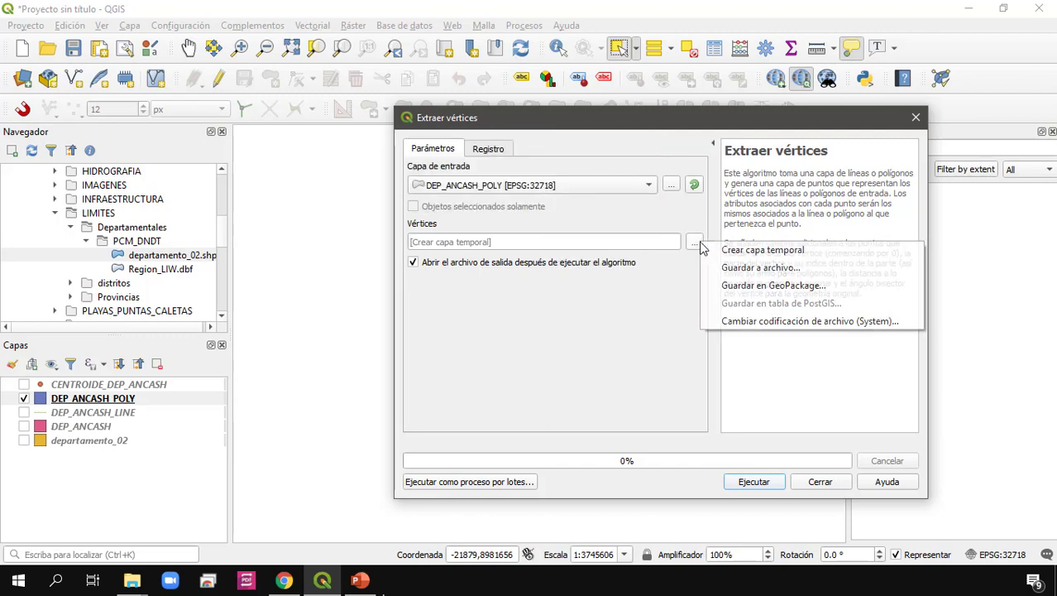
left_click(754, 268)
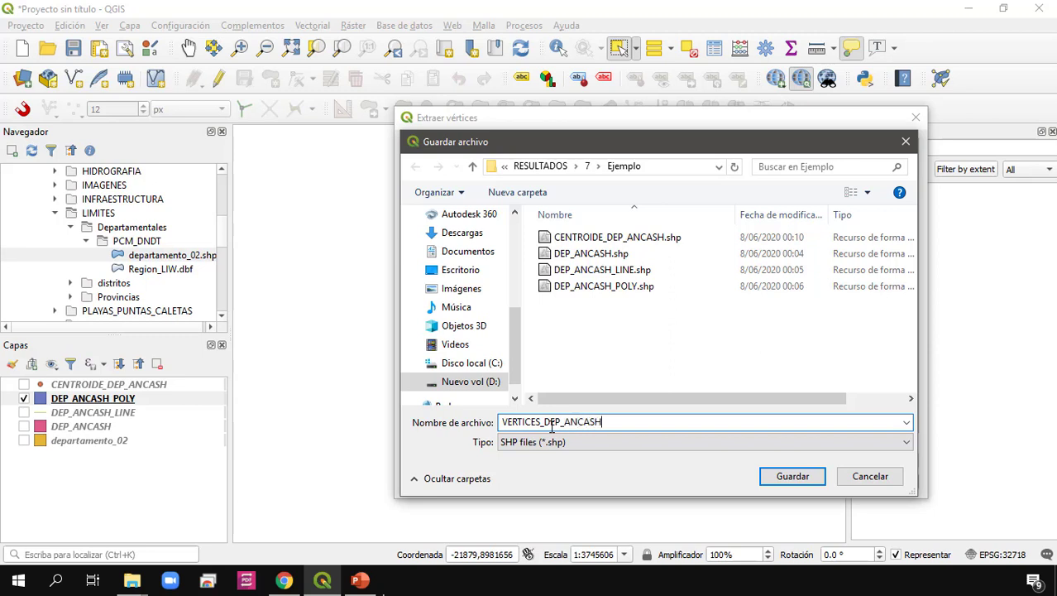
left_click(791, 475)
left_click(754, 482)
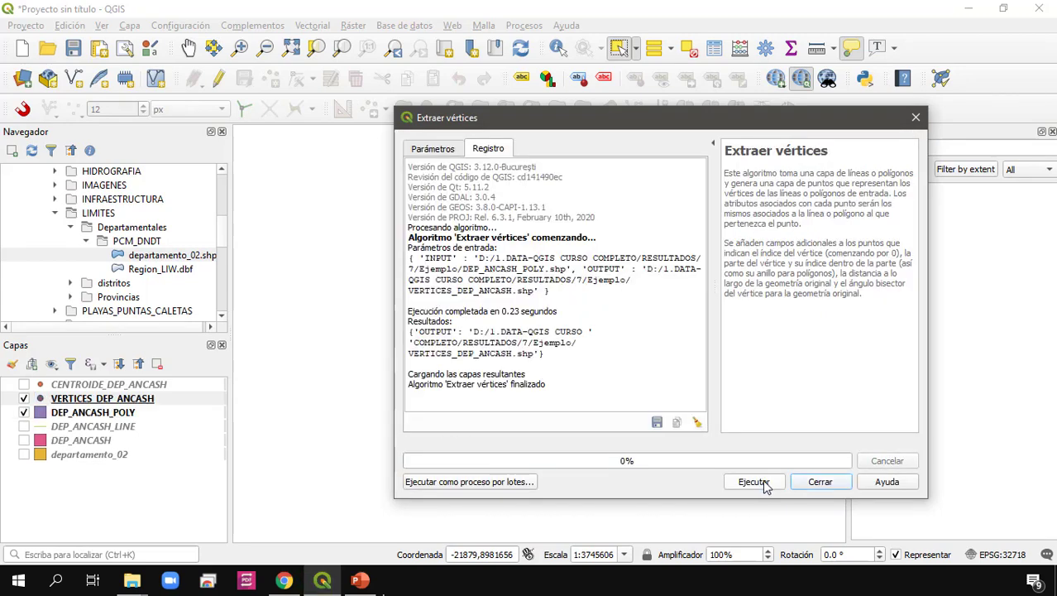
left_click(815, 481)
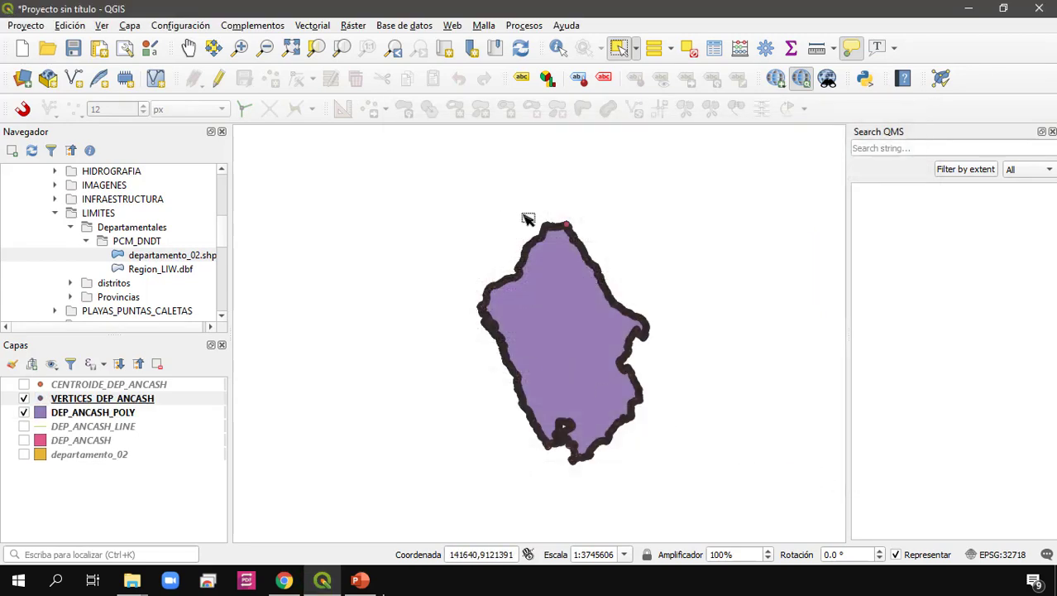
Examine the extracted vertex points up close along the northeastern boundary of the Áncash polygon.
scroll(528, 218, "up", 3)
left_click_drag(730, 296, 300, 300)
scroll(405, 341, "up", 2)
scroll(548, 359, "up", 2)
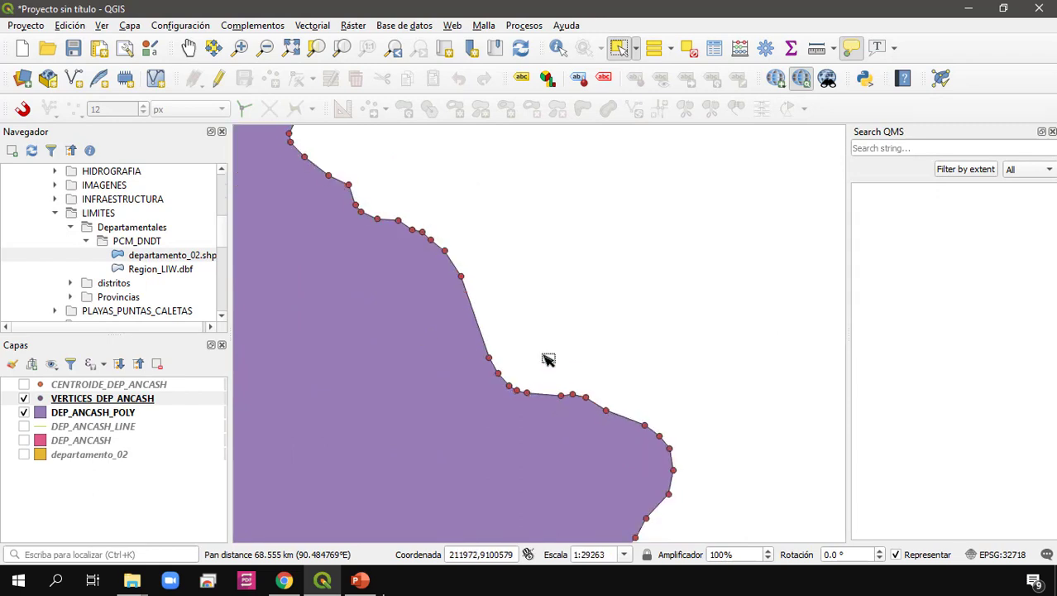
left_click_drag(530, 421, 396, 222)
left_click_drag(452, 313, 375, 78)
left_click_drag(712, 426, 428, 273)
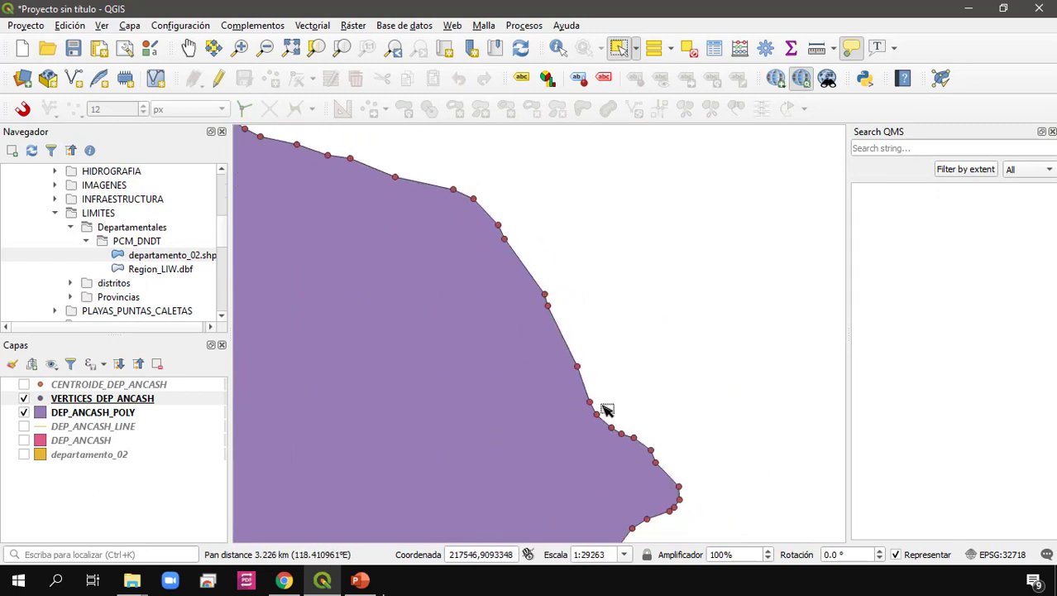
left_click_drag(627, 500, 609, 221)
left_click_drag(480, 481, 555, 201)
left_click_drag(614, 443, 399, 265)
left_click_drag(680, 278, 442, 207)
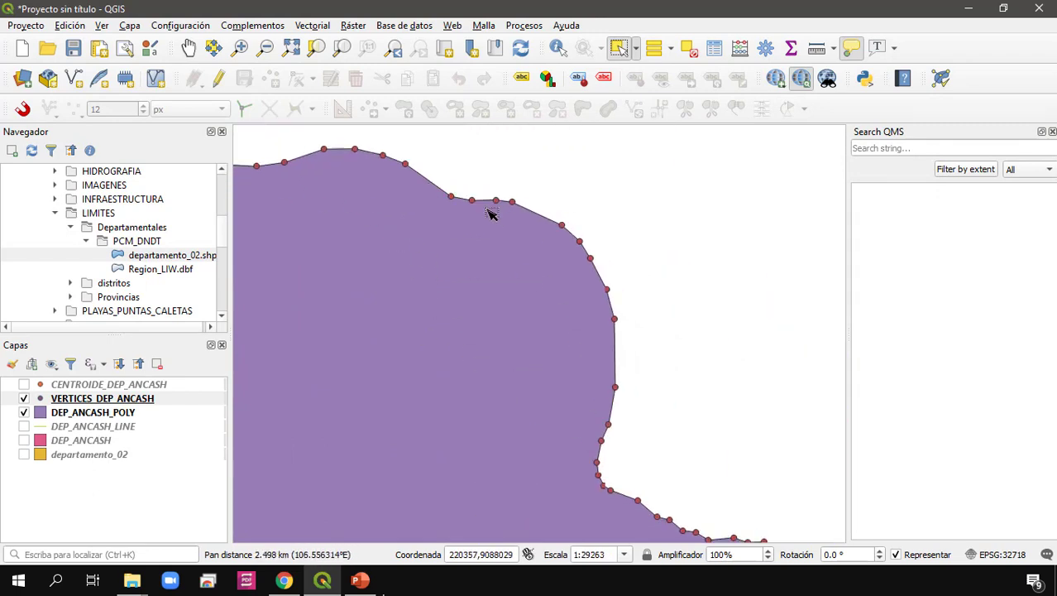
left_click_drag(574, 412, 411, 175)
left_click_drag(628, 340, 416, 245)
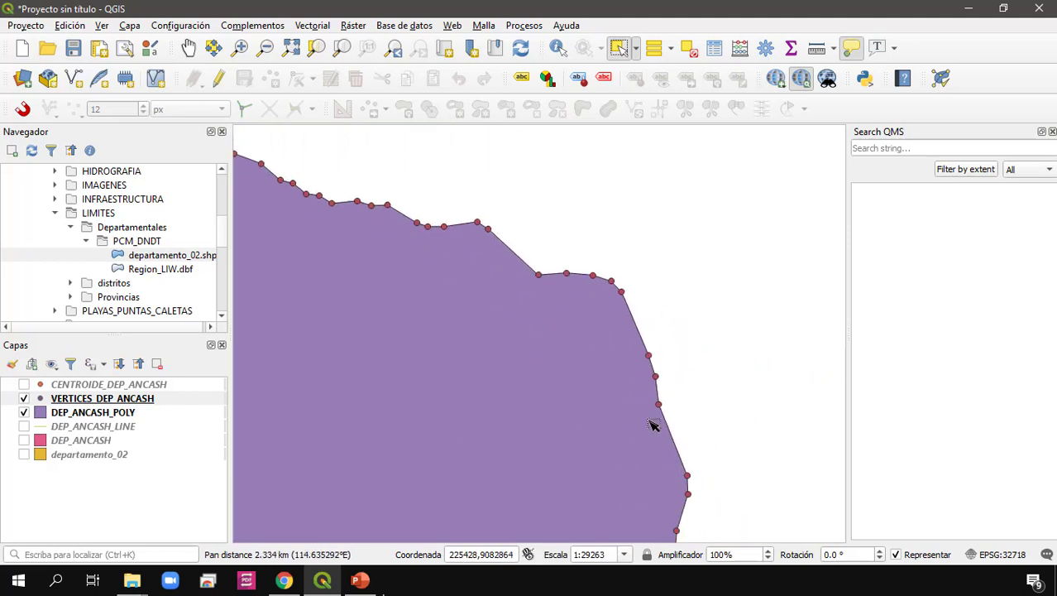
left_click_drag(654, 424, 616, 330)
scroll(642, 396, "down", 2)
left_click_drag(642, 396, 574, 229)
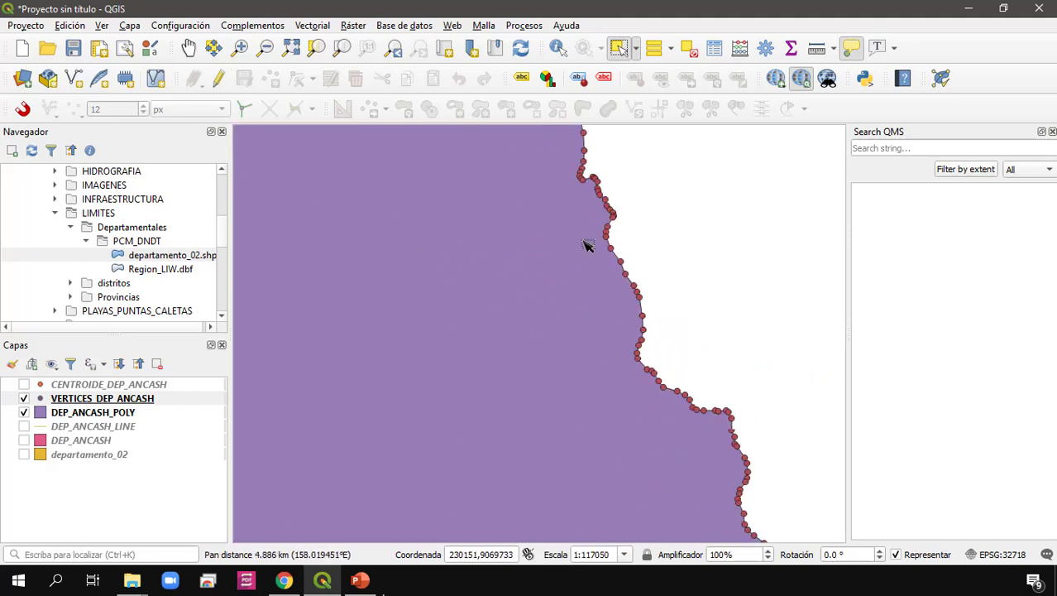
left_click_drag(647, 346, 614, 223)
left_click_drag(707, 347, 659, 297)
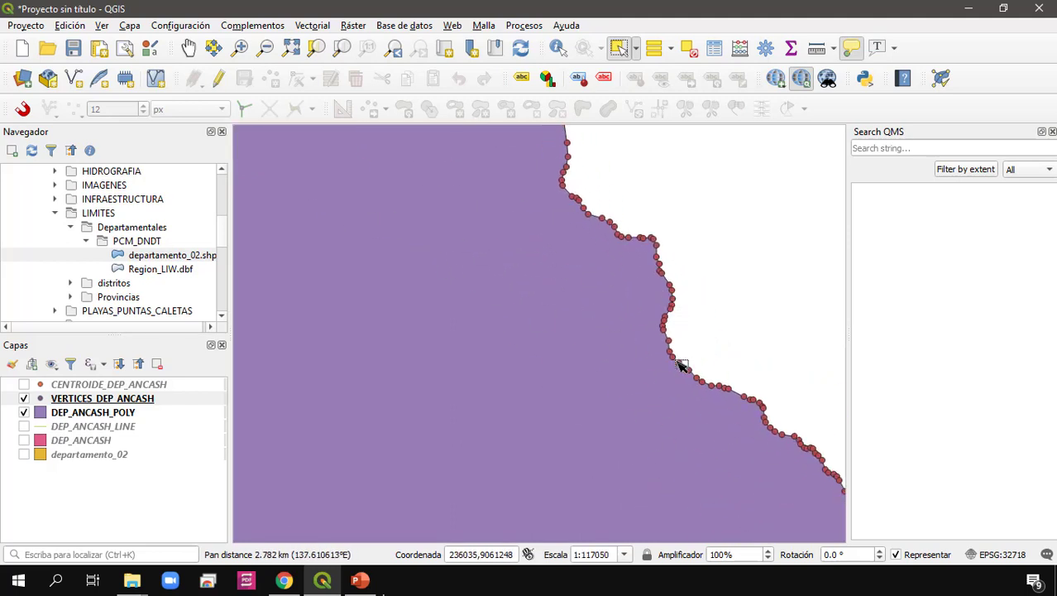
Examine the extracted vertex points along the eastern and southern boundary of the Áncash polygon and around its whole outline.
scroll(682, 364, "up", 2)
left_click_drag(687, 382, 656, 313)
scroll(657, 314, "down", 2)
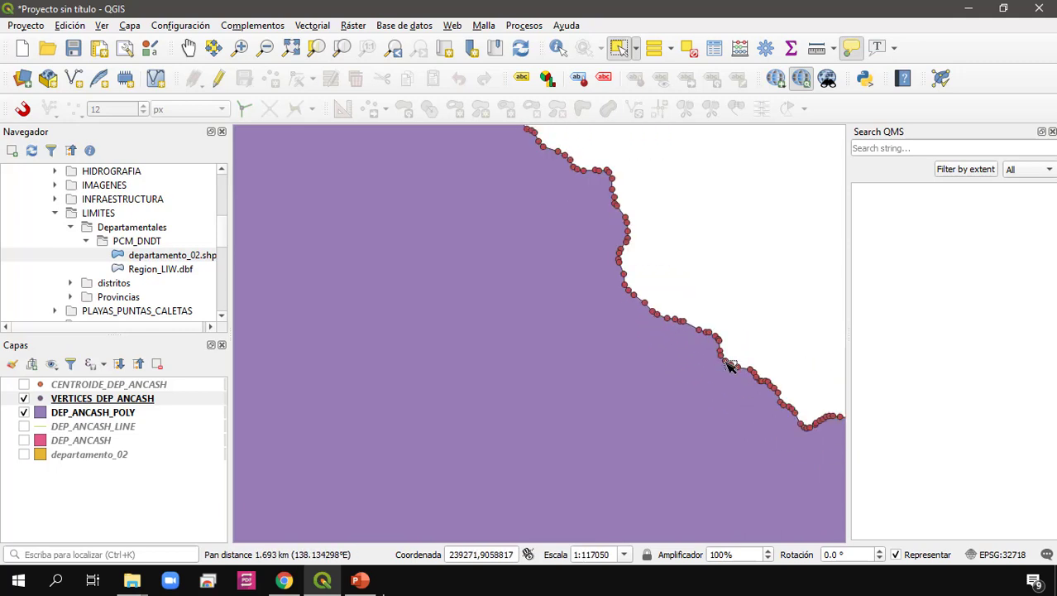
left_click_drag(732, 365, 638, 296)
scroll(639, 296, "down", 3)
left_click_drag(725, 422, 607, 240)
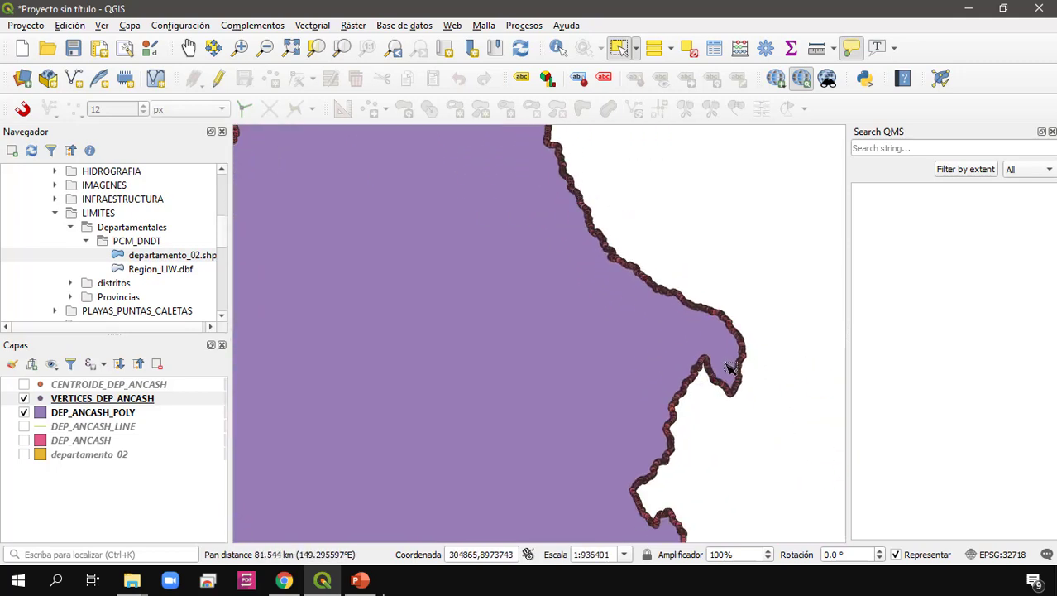
left_click_drag(730, 367, 679, 192)
left_click_drag(635, 417, 595, 364)
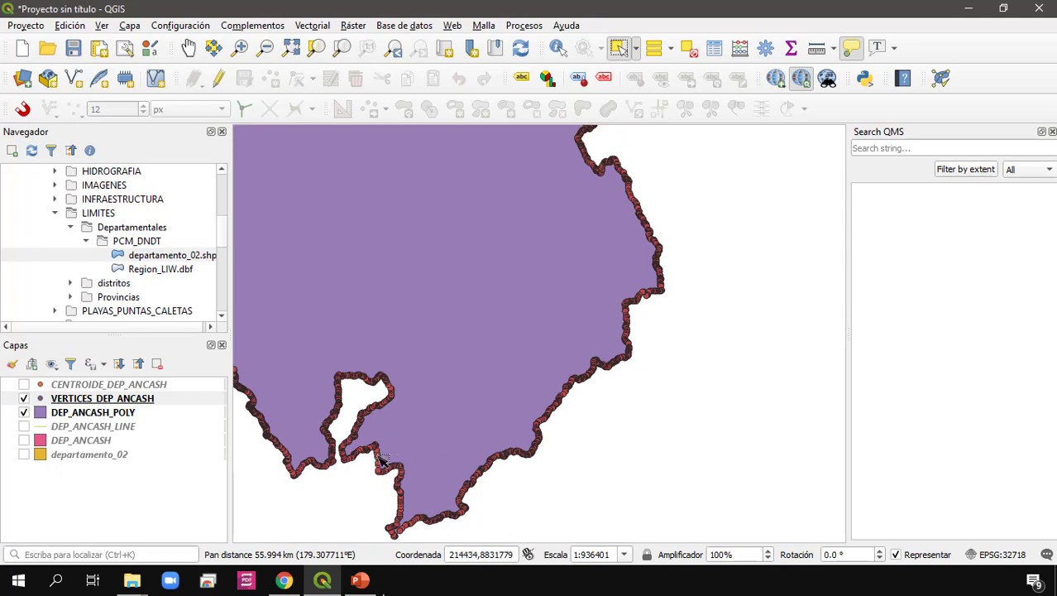
left_click_drag(381, 460, 584, 439)
scroll(512, 314, "down", 2)
left_click_drag(497, 218, 565, 326)
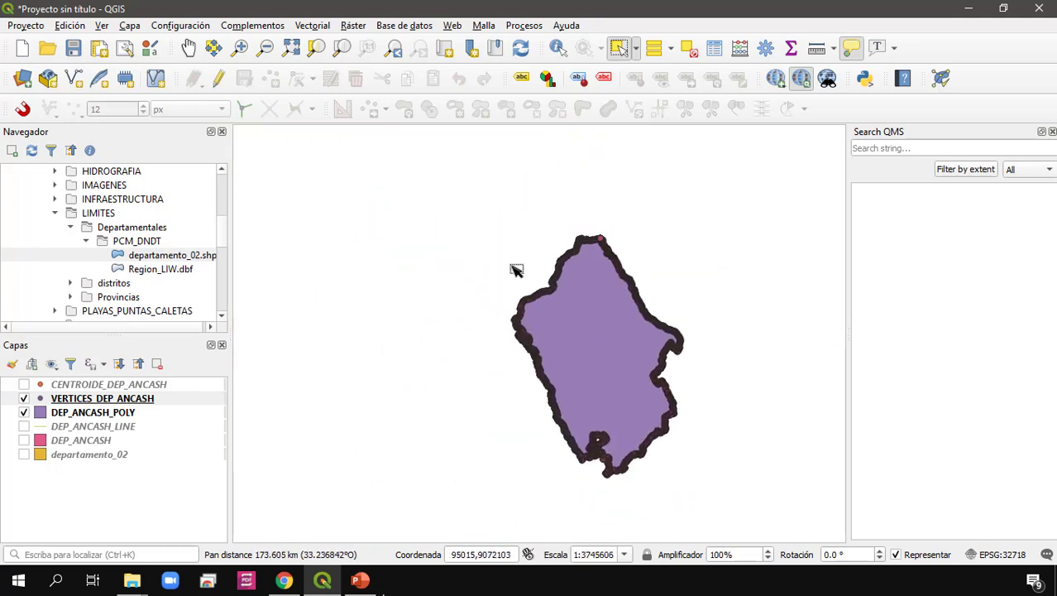
scroll(517, 270, "up", 3)
scroll(651, 277, "up", 1)
left_click_drag(698, 288, 489, 238)
scroll(509, 303, "down", 4)
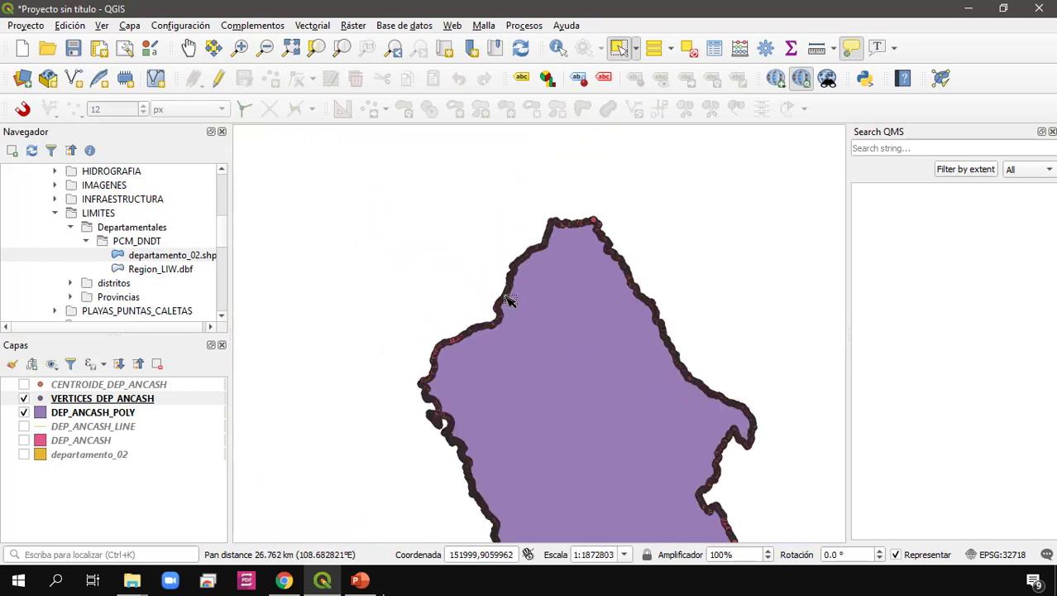
left_click_drag(483, 327, 486, 279)
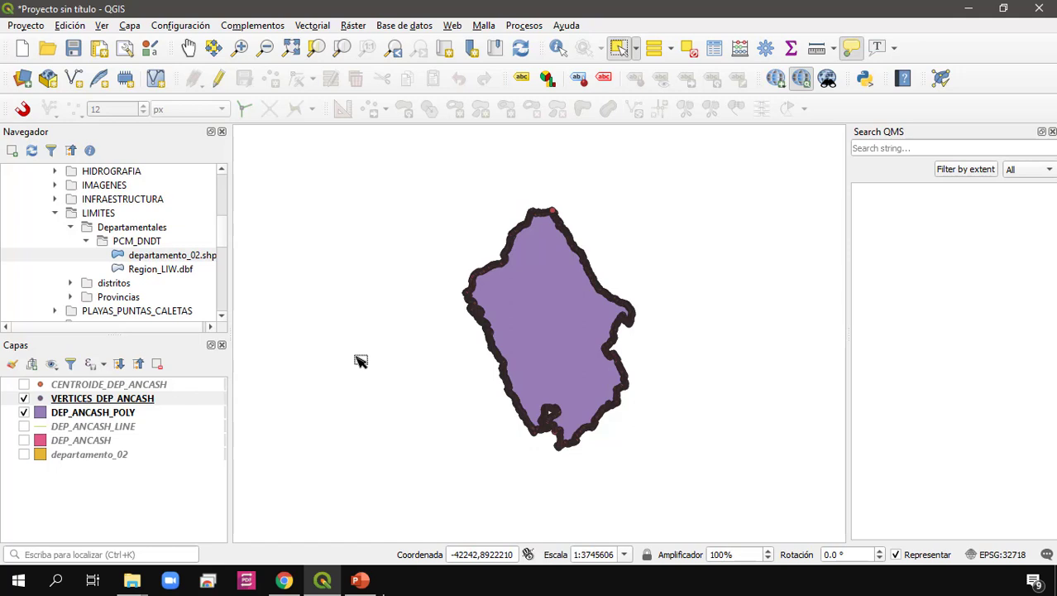
left_click(312, 26)
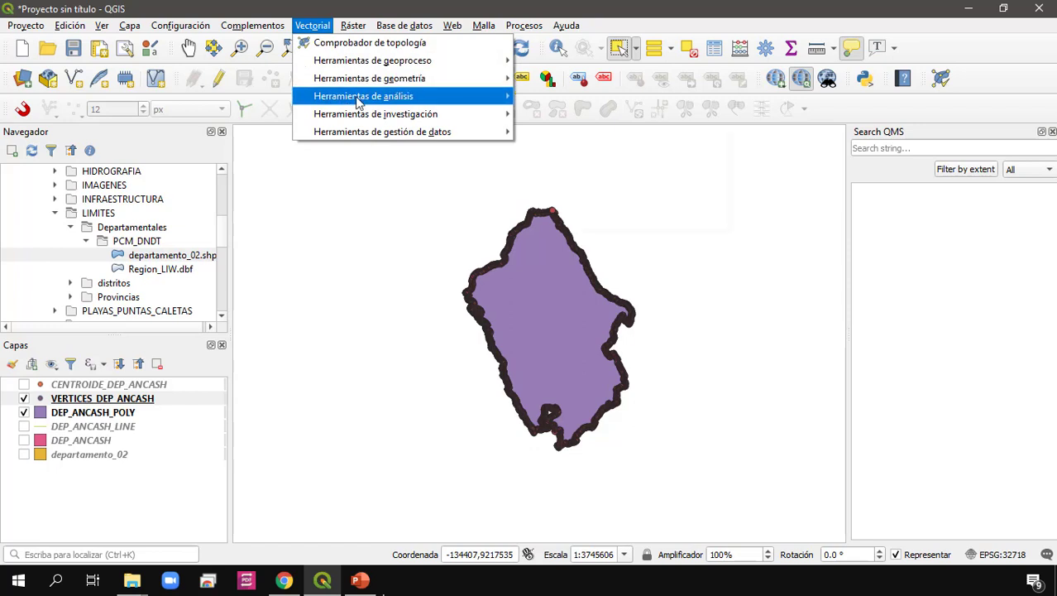
mouse_move(358, 98)
left_click(347, 4)
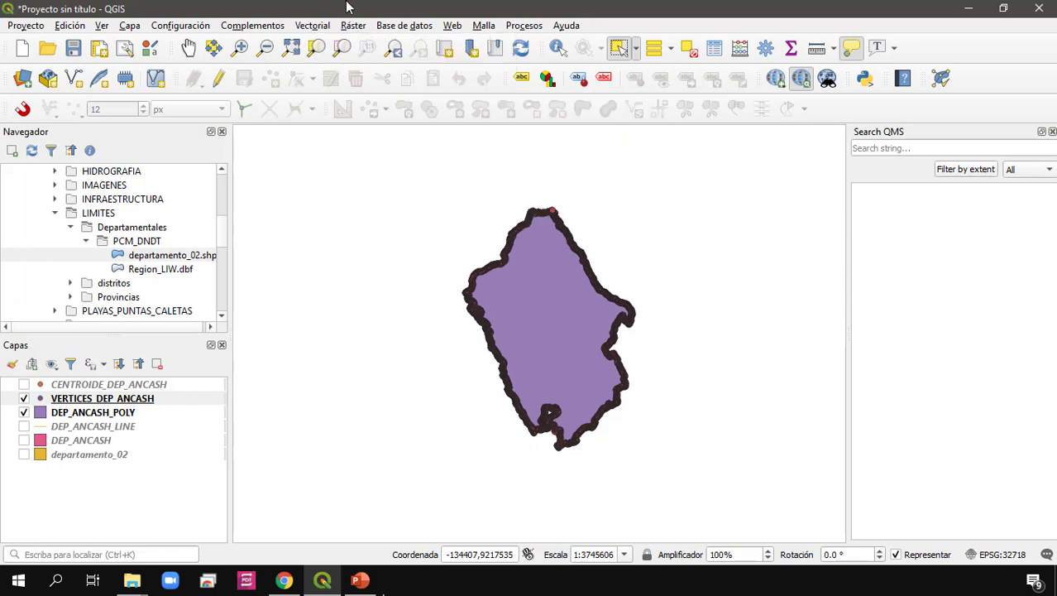
Hide the VERTICES_DEP_ANCASH layer and add ccpp_ign.shp from the CENTROS POBLADOS/IGN data folder to the map.
left_click(24, 398)
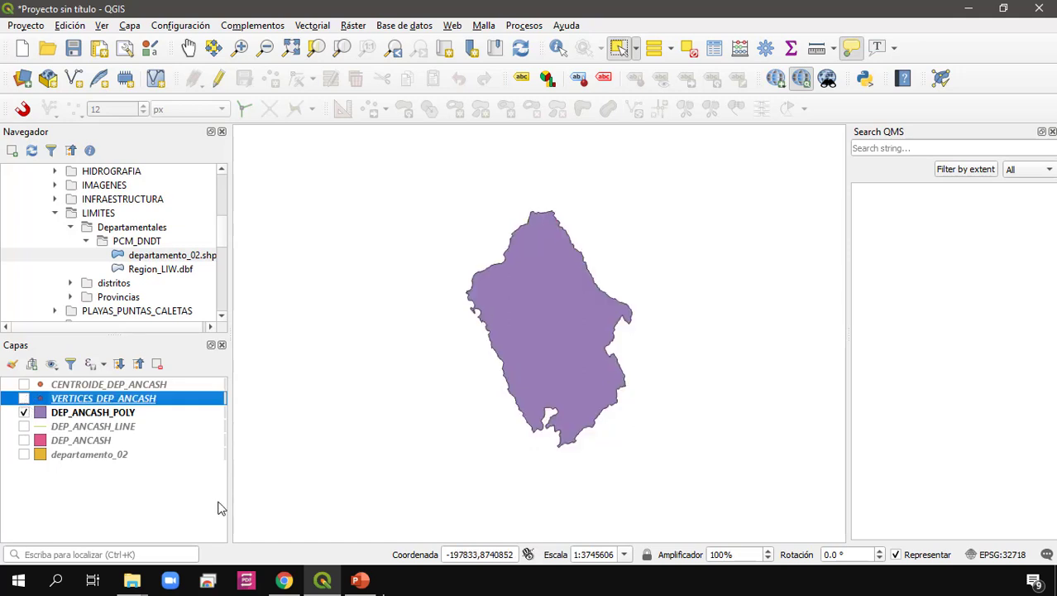
scroll(137, 243, "up", 5)
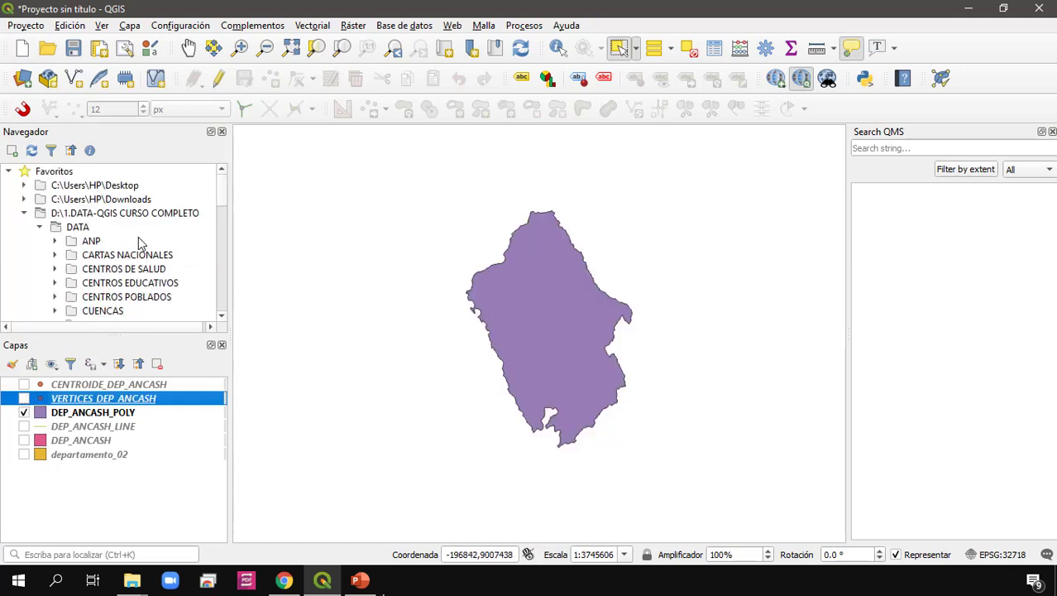
left_click(56, 297)
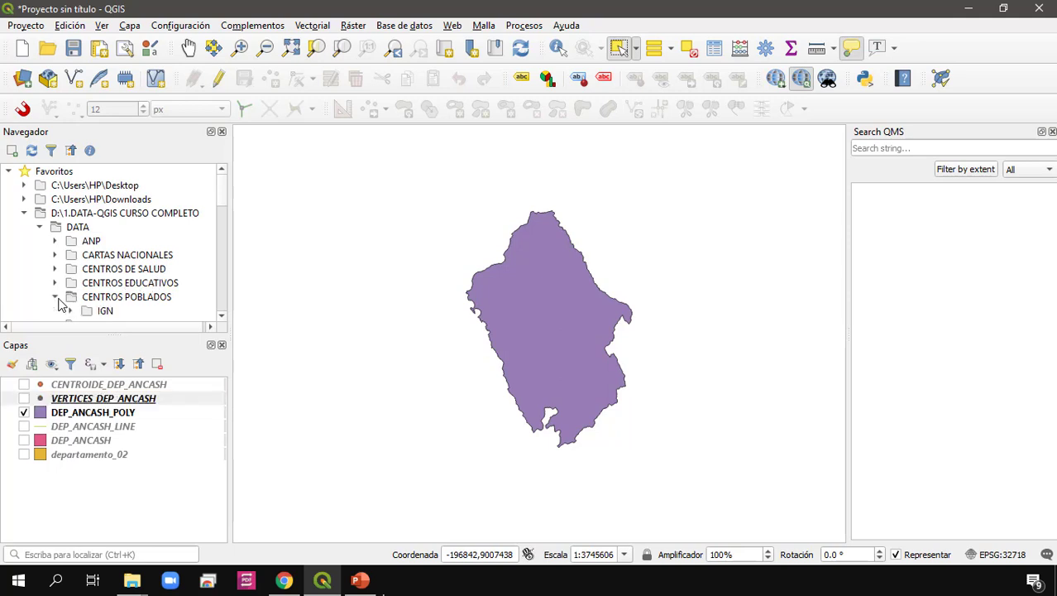
left_click(116, 297)
scroll(116, 291, "down", 2)
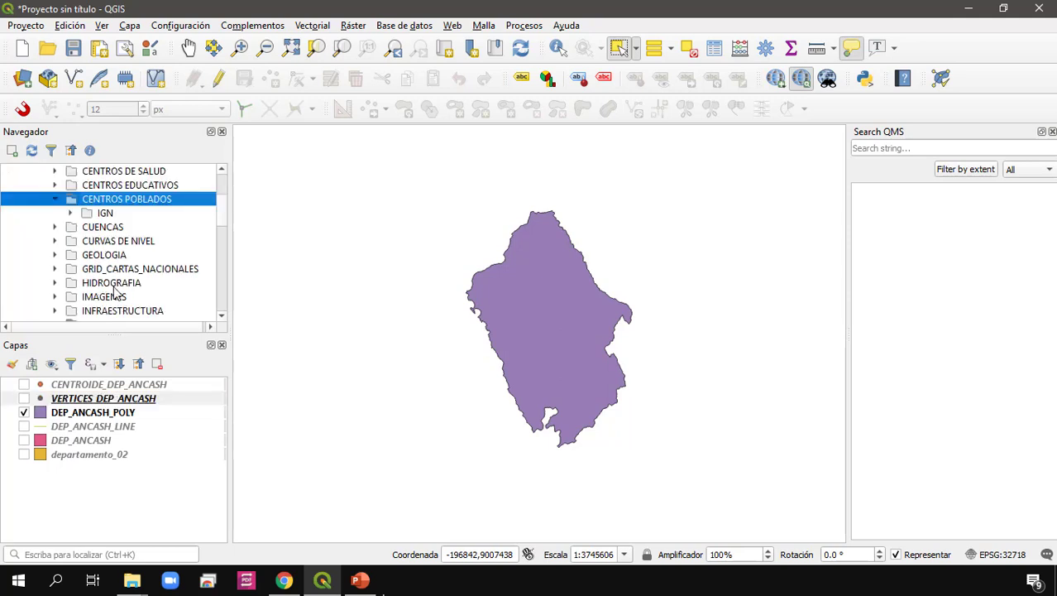
left_click(71, 213)
left_click_drag(134, 231, 419, 299)
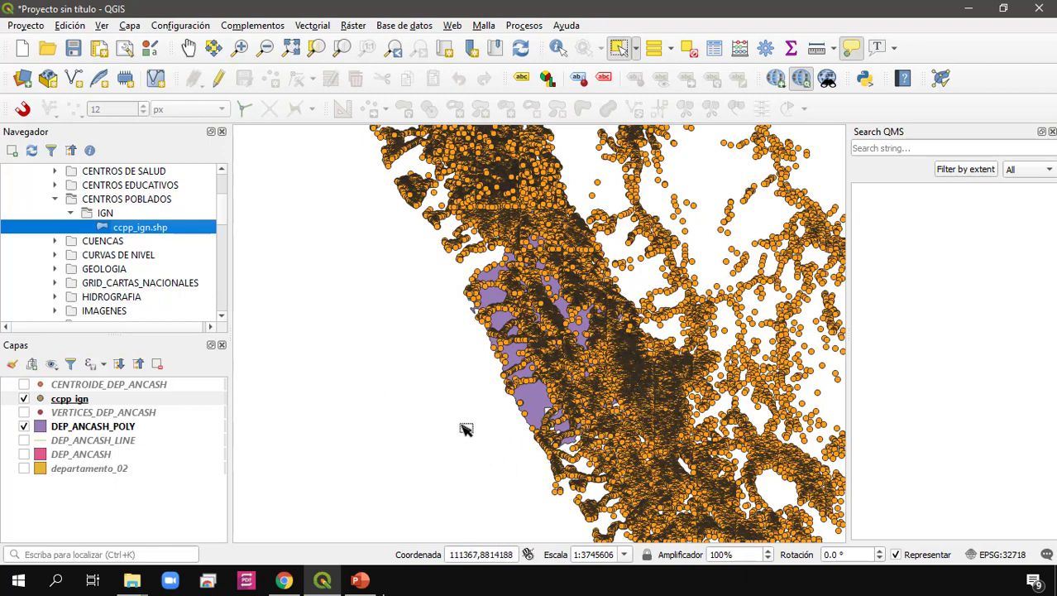
scroll(536, 354, "up", 1)
scroll(538, 357, "down", 1)
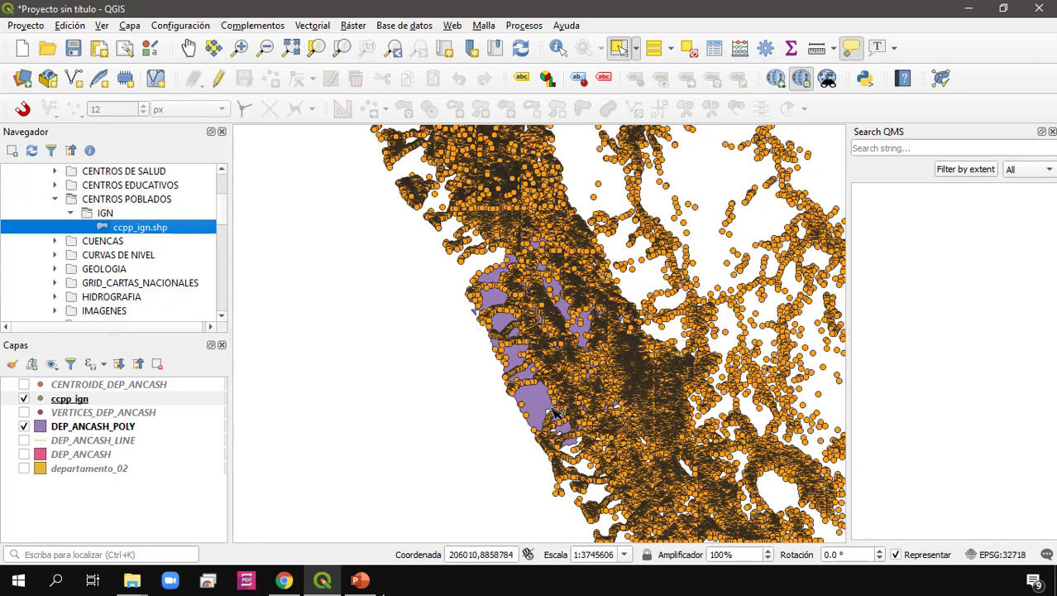
Hide the DEP_ANCASH_POLY and ccpp_ign layers and show departamento_02 as the only visible layer.
left_click(24, 426)
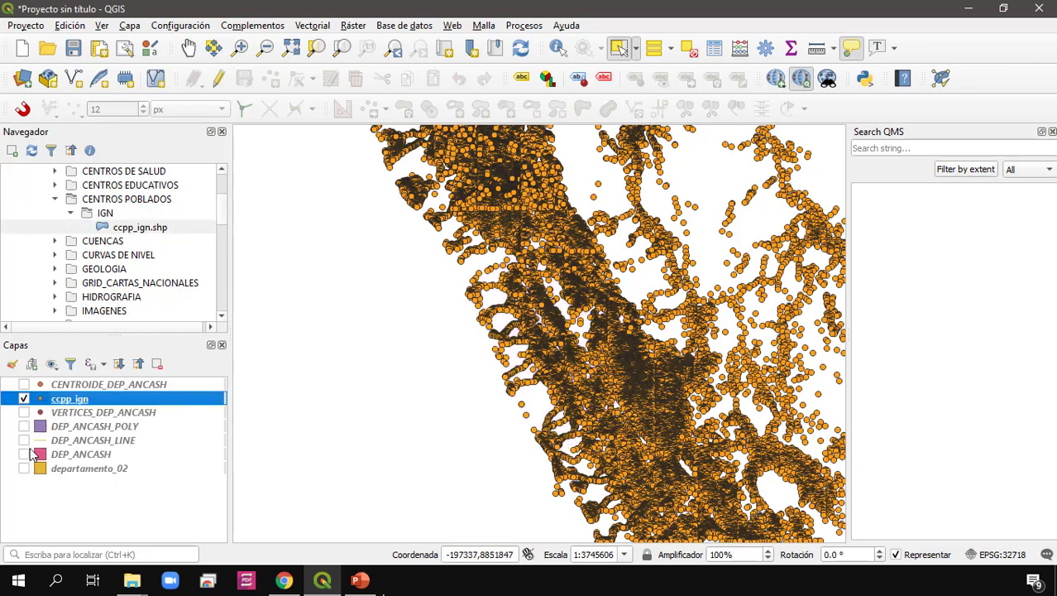
left_click(24, 455)
left_click(24, 454)
left_click(24, 468)
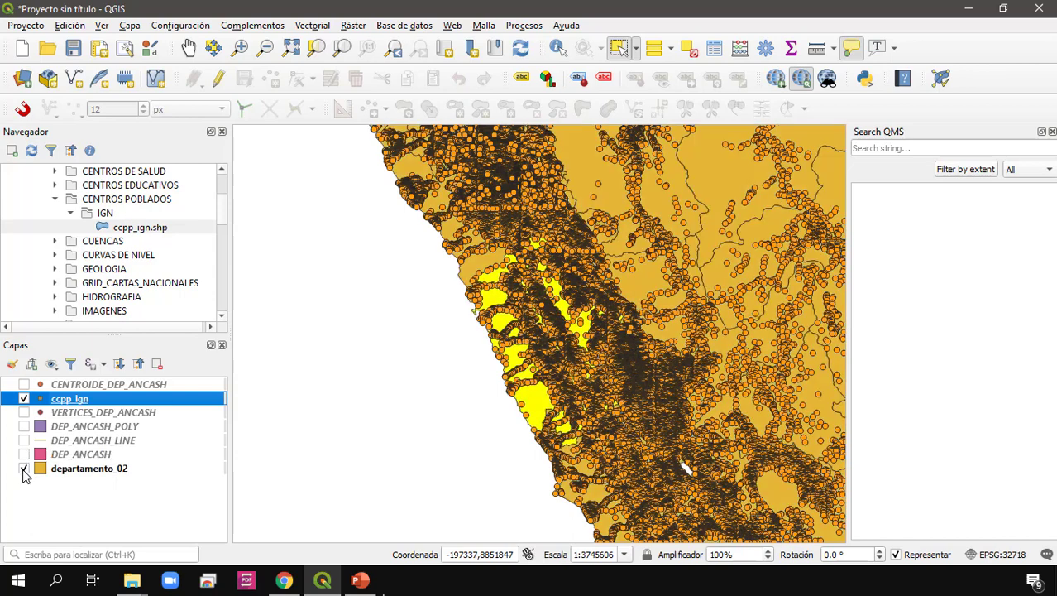
left_click(24, 398)
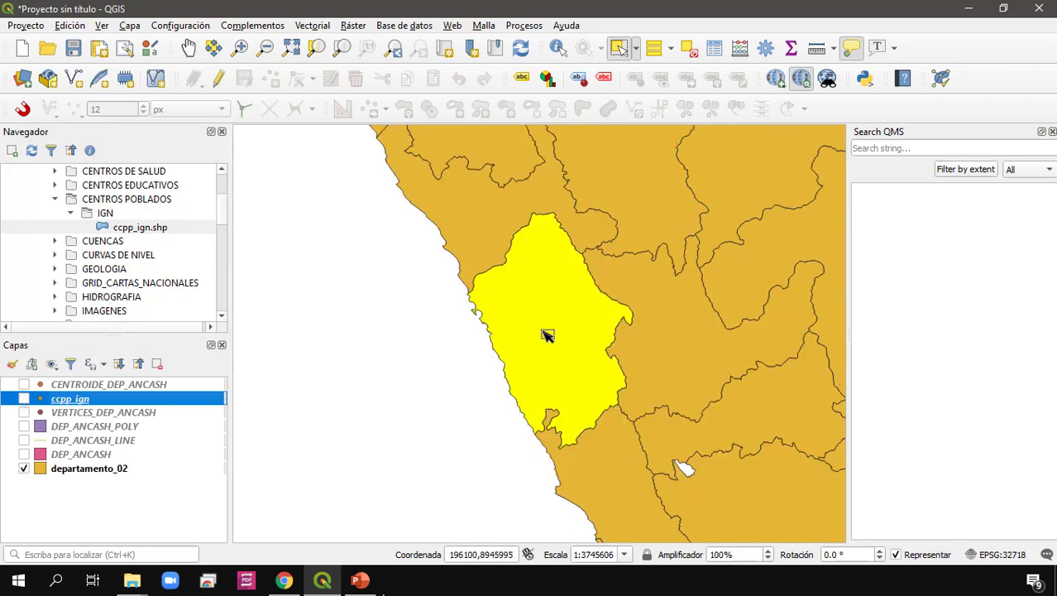
scroll(530, 335, "down", 2)
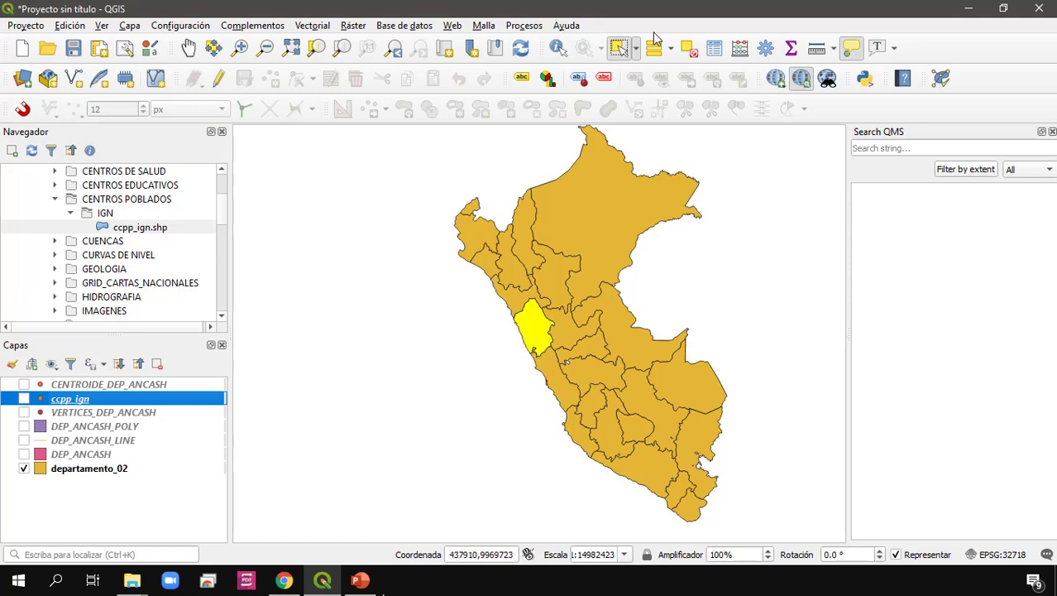
Clear the current selection and select five adjoining coastal departments in departamento_02, from Áncash up to the country's northwestern tip.
left_click(687, 52)
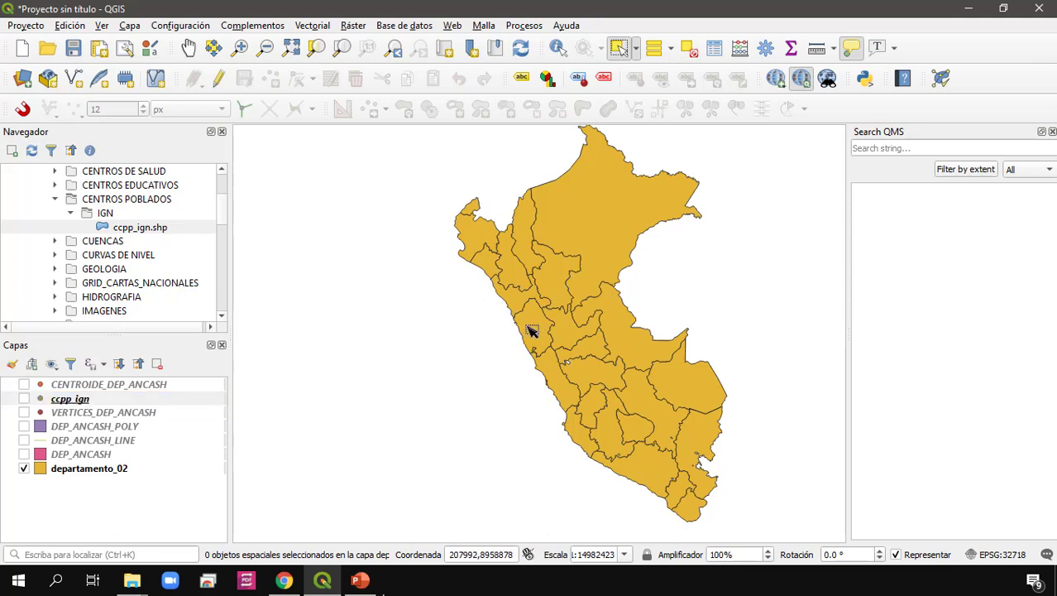
left_click(125, 472)
left_click(536, 333)
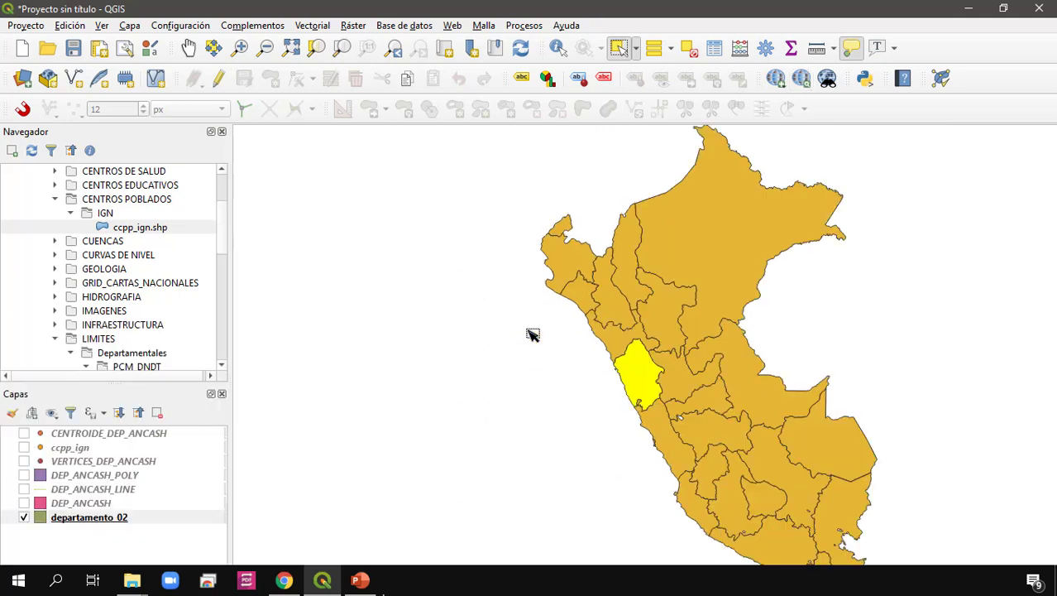
left_click(620, 342, "shift")
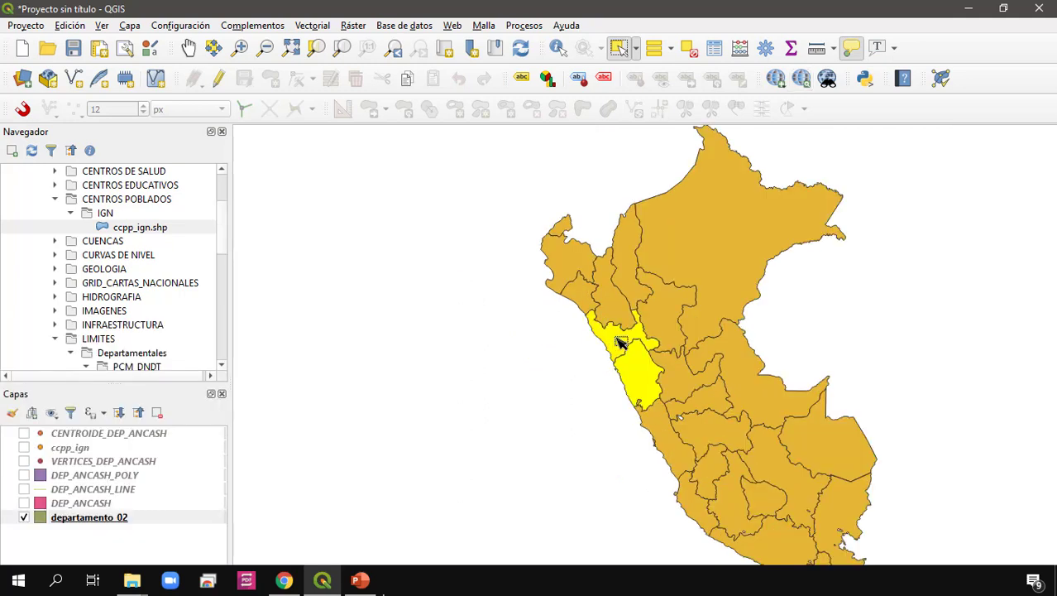
left_click(587, 298, "shift")
left_click(577, 259, "shift")
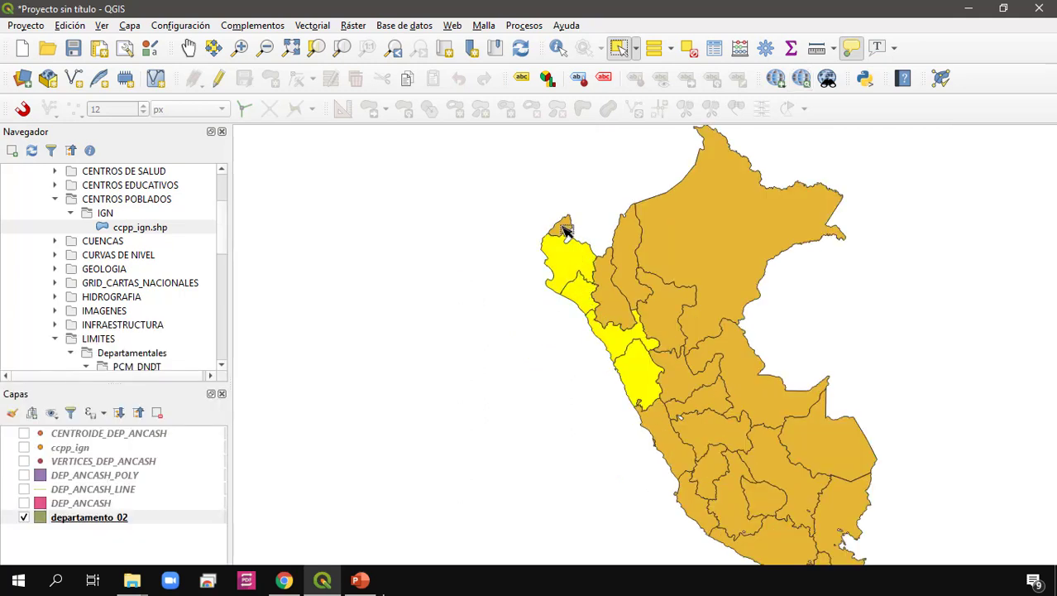
left_click(563, 227, "shift")
Export the selected departments of departamento_02 as the ESRI shapefile SECTOR_NORTE_DEP.shp in the Ejemplo folder, adding it to the map.
left_click(137, 519)
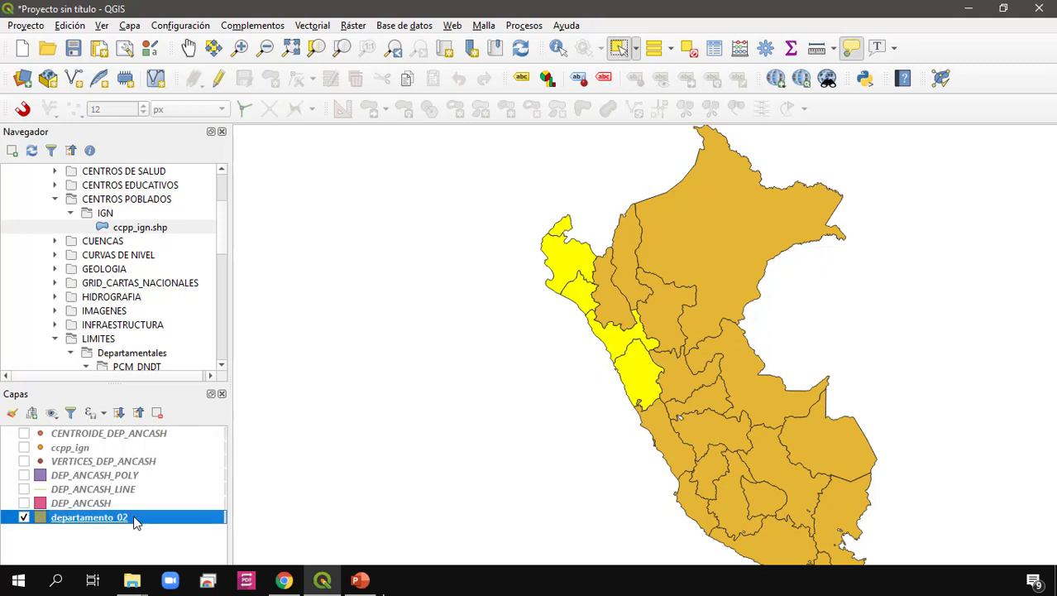
right_click(135, 519)
mouse_move(279, 472)
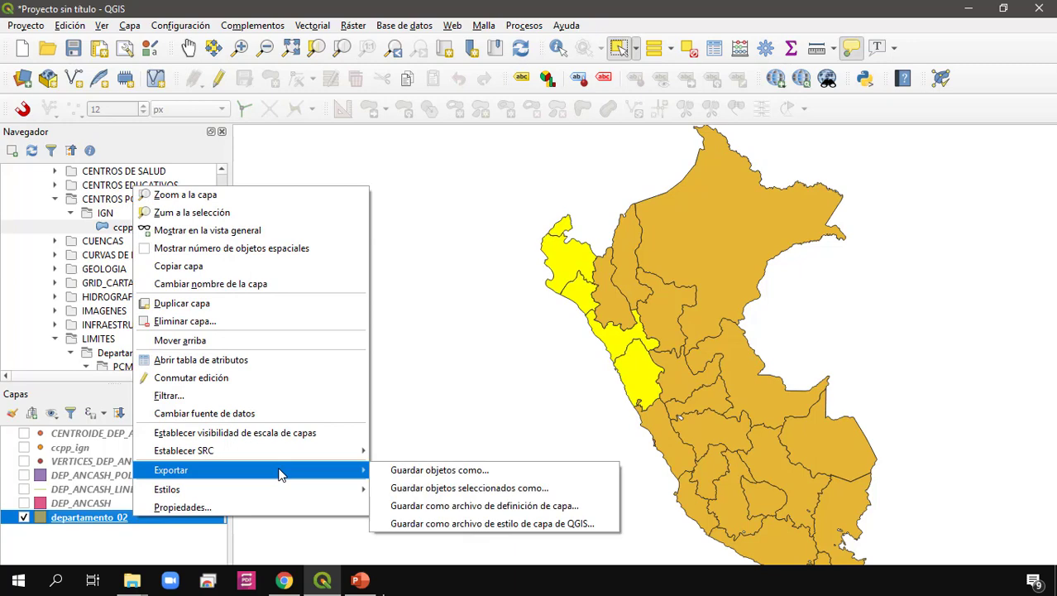
left_click(530, 487)
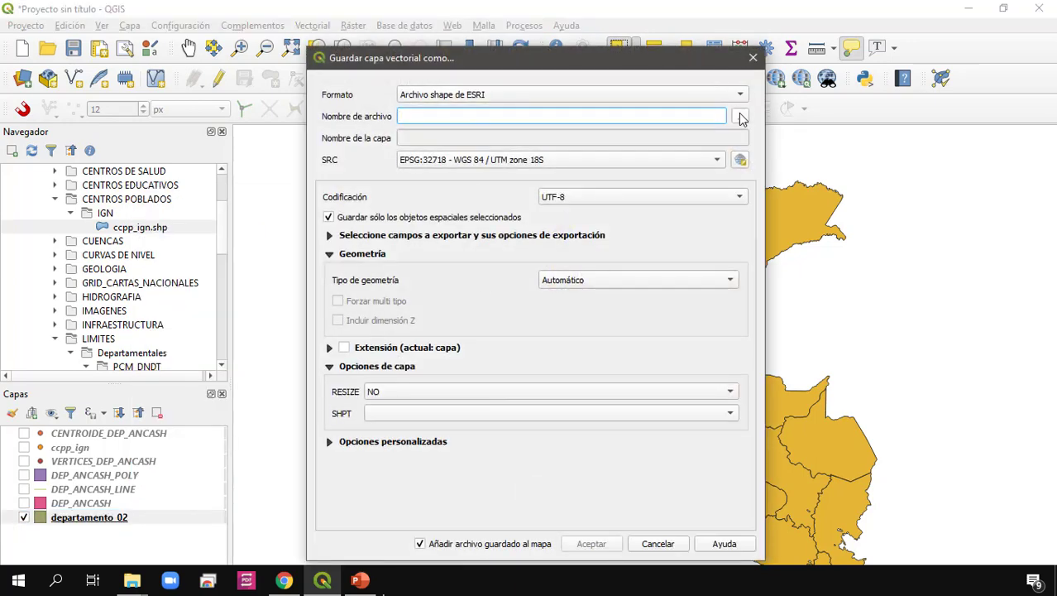
left_click(739, 116)
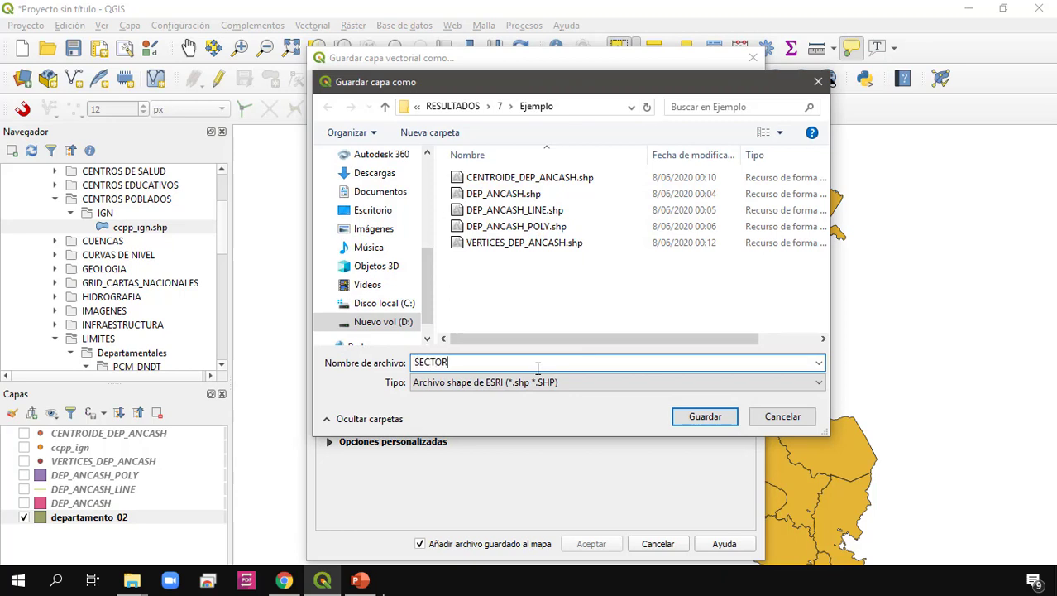
type("SECTOR_NORTE_DEP")
key("Return")
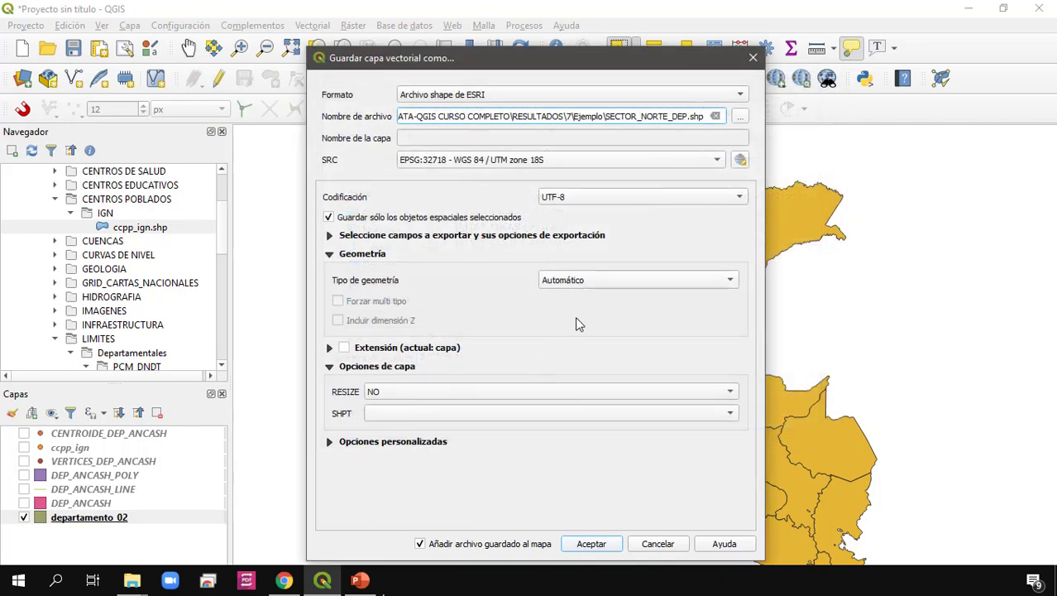
left_click(590, 545)
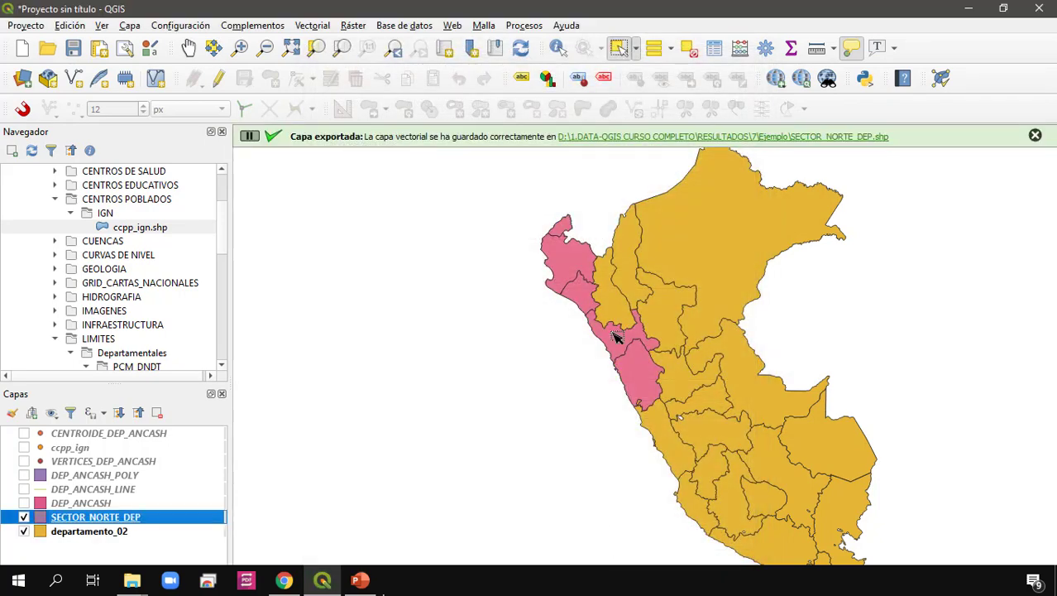
left_click(1036, 136)
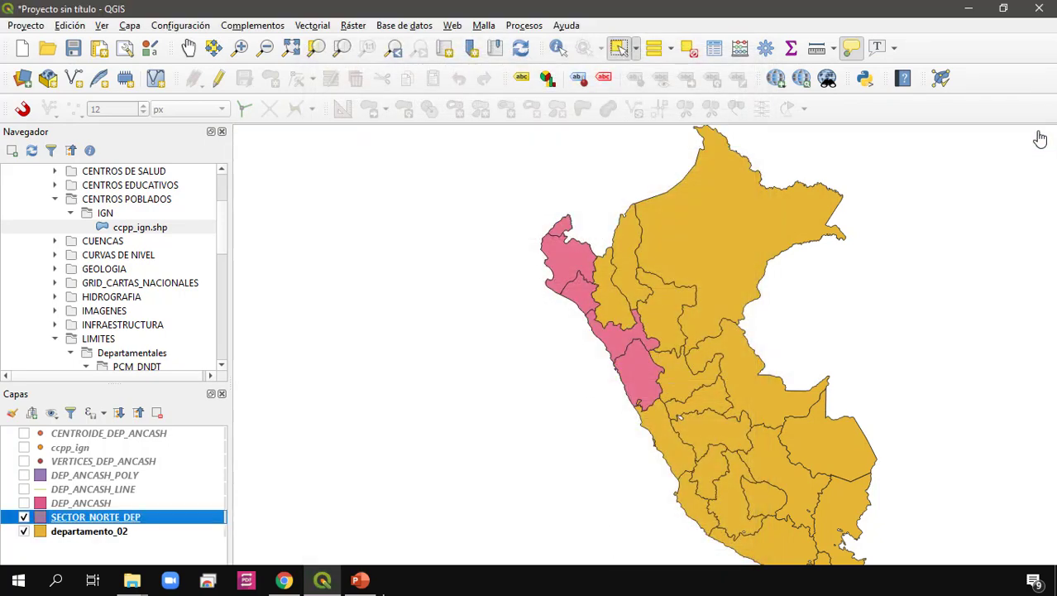
Hide the departamento_02 layer and show the ccpp_ign populated places together with SECTOR_NORTE_DEP.
left_click(24, 531)
scroll(549, 256, "up", 2)
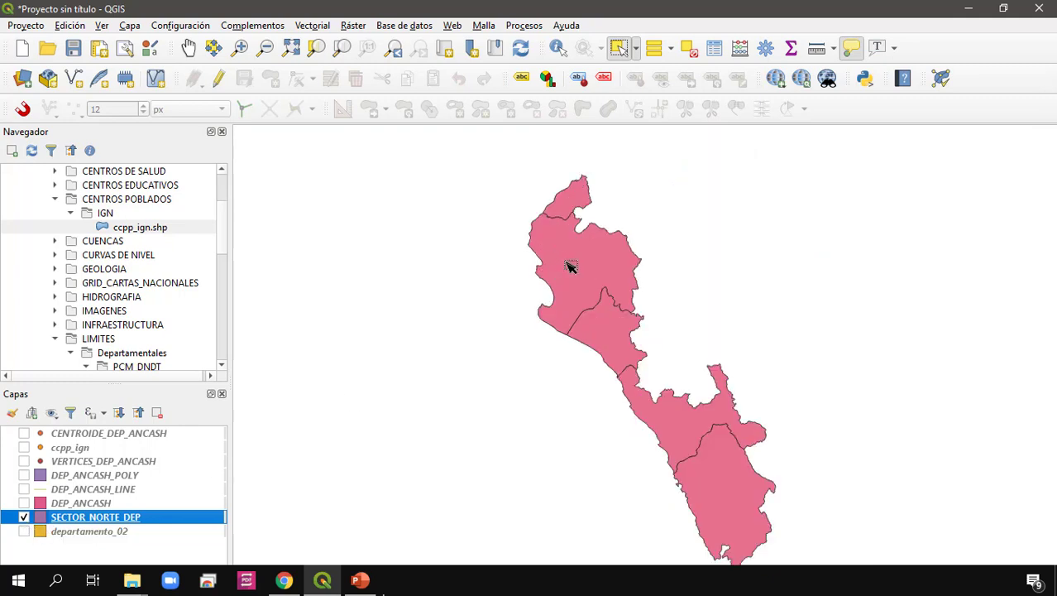
left_click(101, 463)
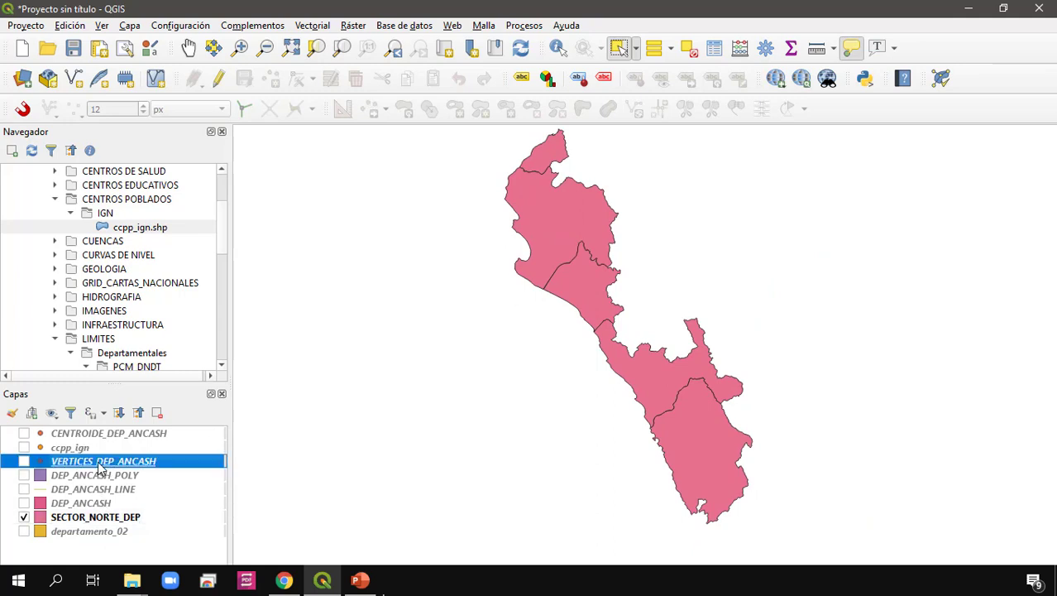
left_click(24, 447)
Move the SECTOR_NORTE_DEP layer above ccpp_ign and set its fill style to Sin relleno.
left_click(92, 517)
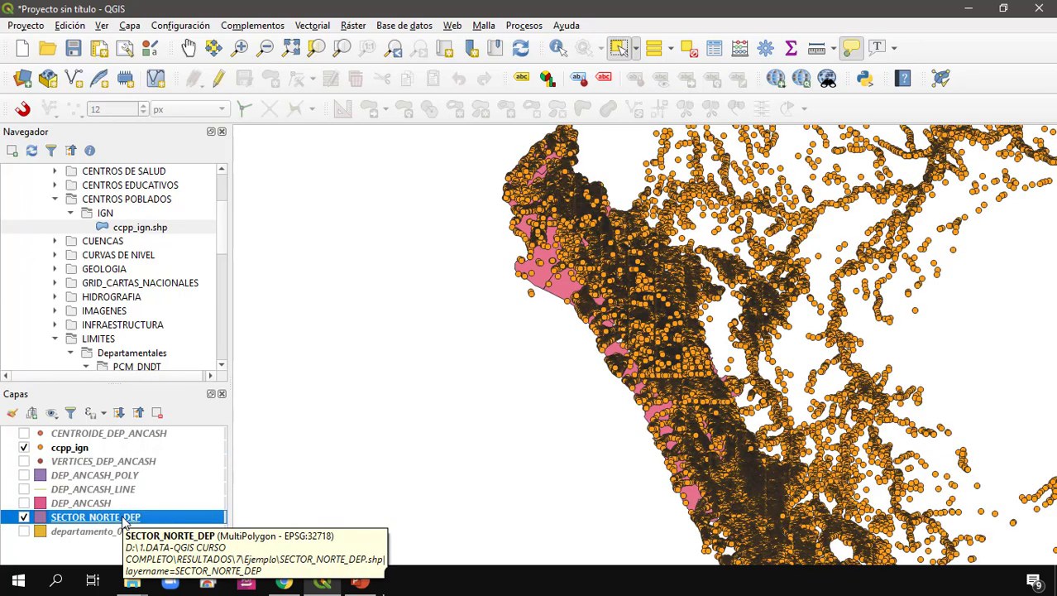
left_click_drag(125, 519, 114, 451)
double_click(111, 448)
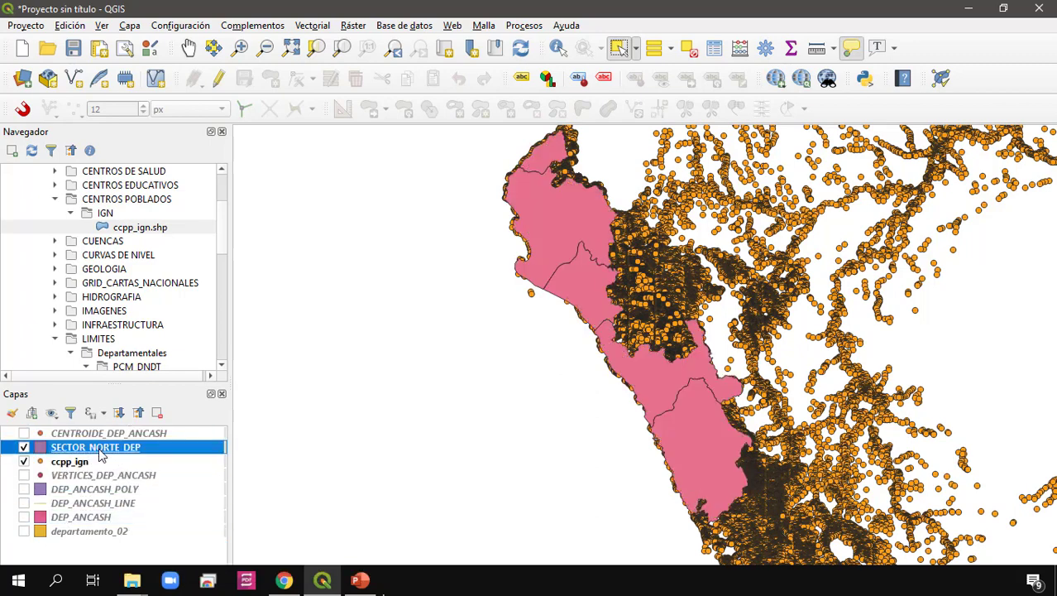
left_click(428, 121)
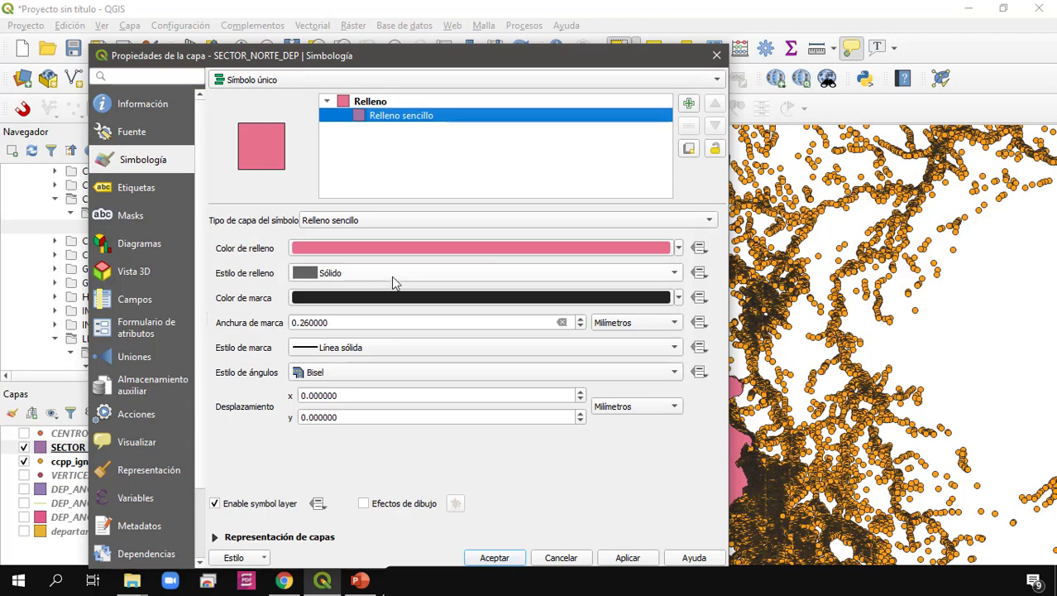
left_click(401, 272)
left_click(395, 289)
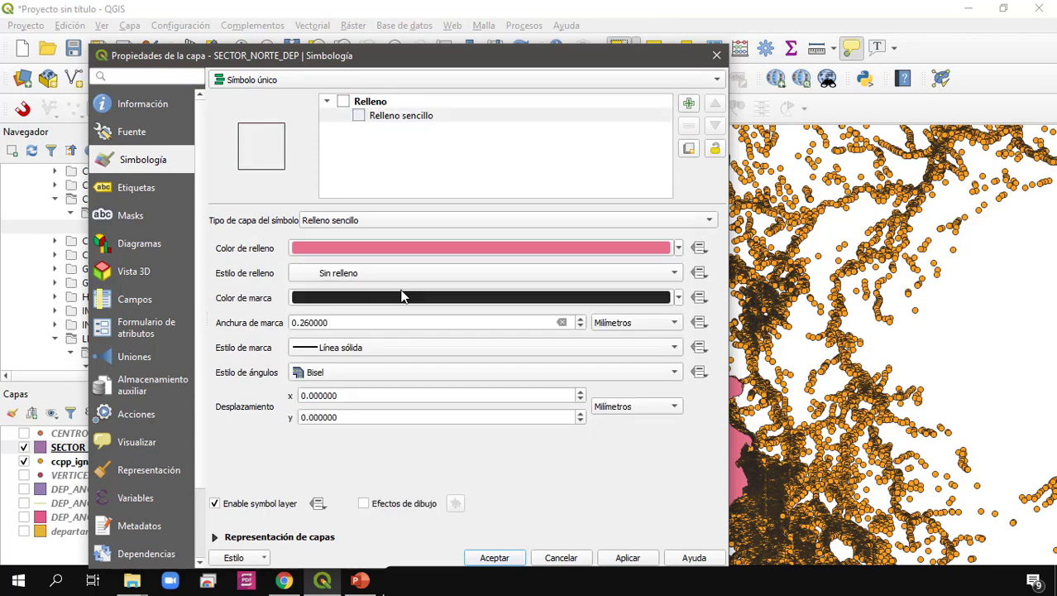
Give the SECTOR_NORTE_DEP polygons a red #d82323 outline with a width of 0.75 millimetres and apply the symbology.
left_click(666, 305)
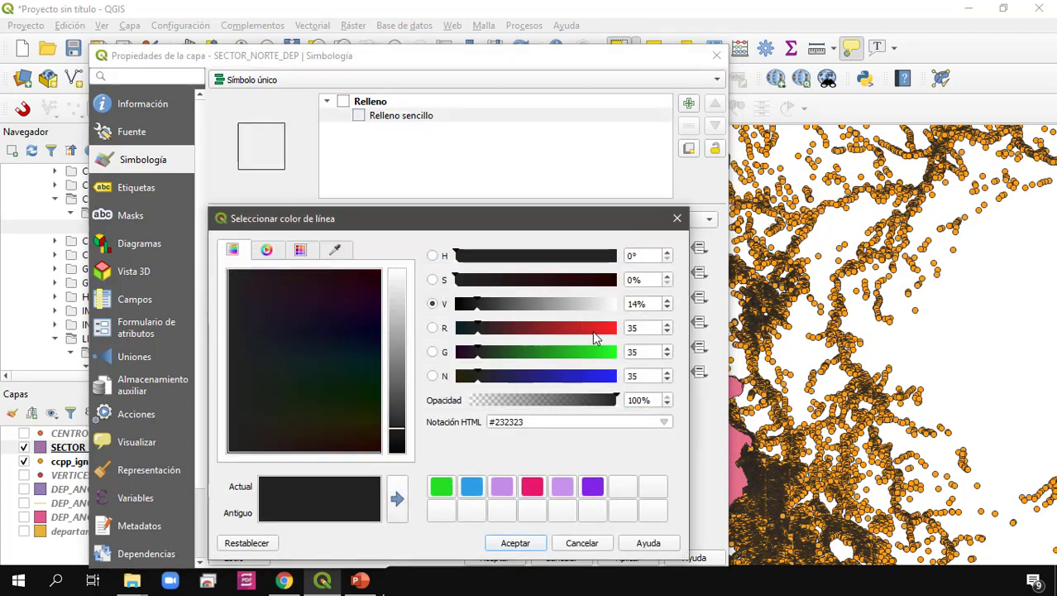
left_click(593, 330)
left_click(524, 549)
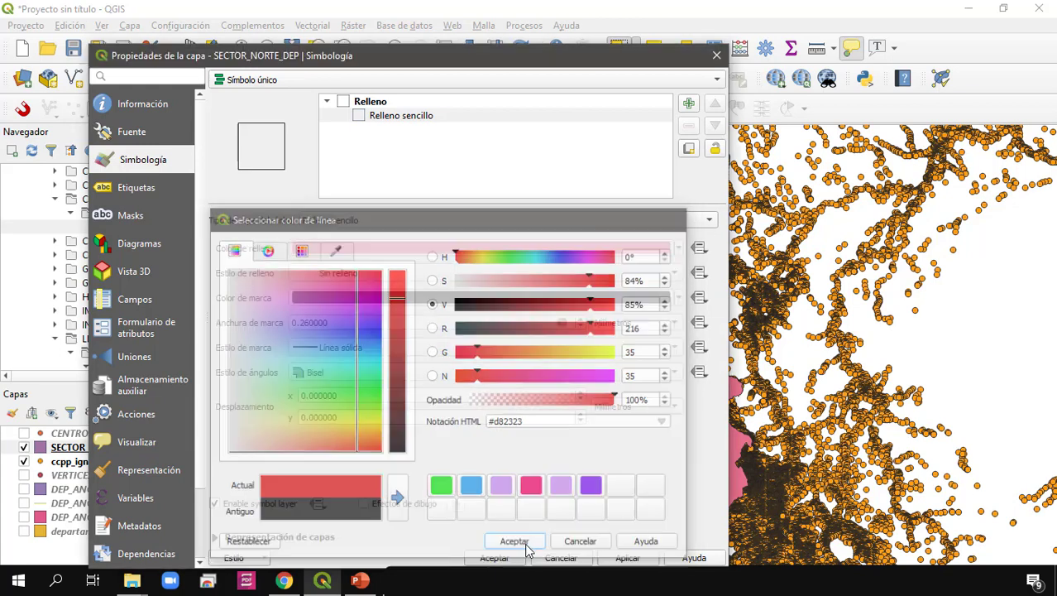
left_click(360, 322)
left_click_drag(360, 321, 205, 319)
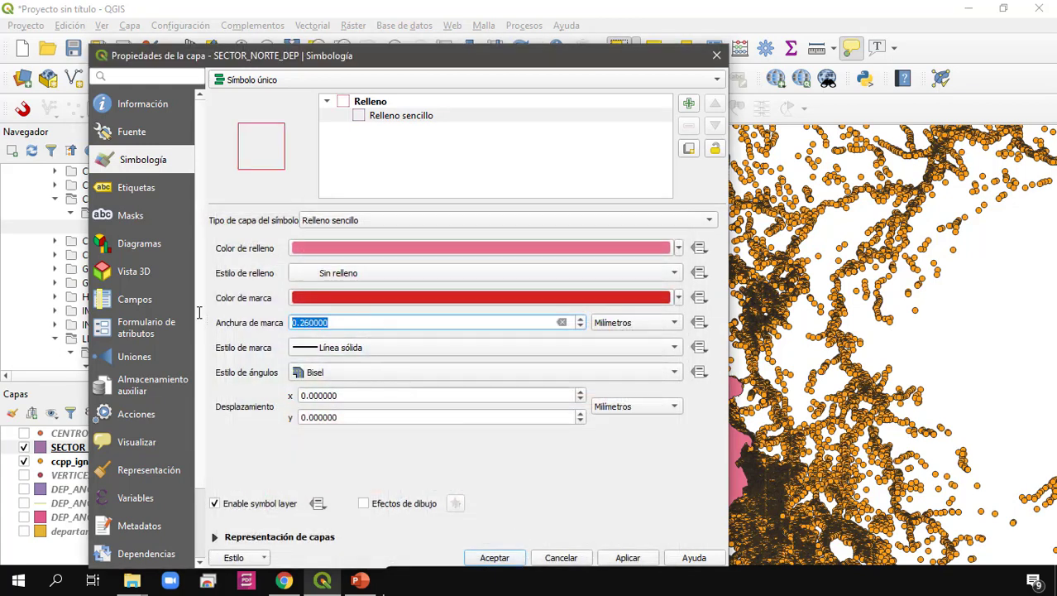
type("0.75")
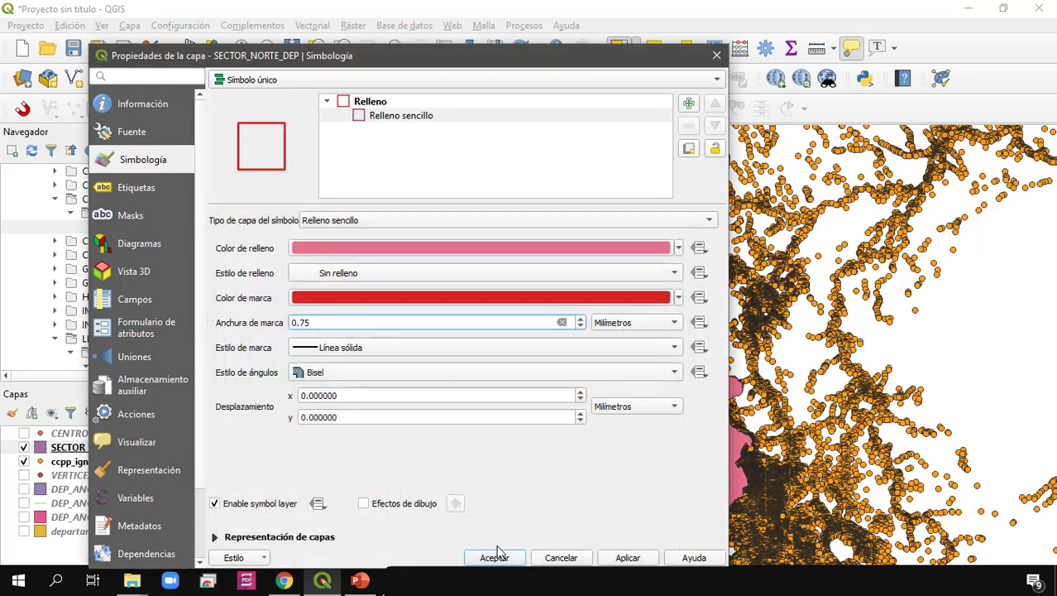
left_click(496, 557)
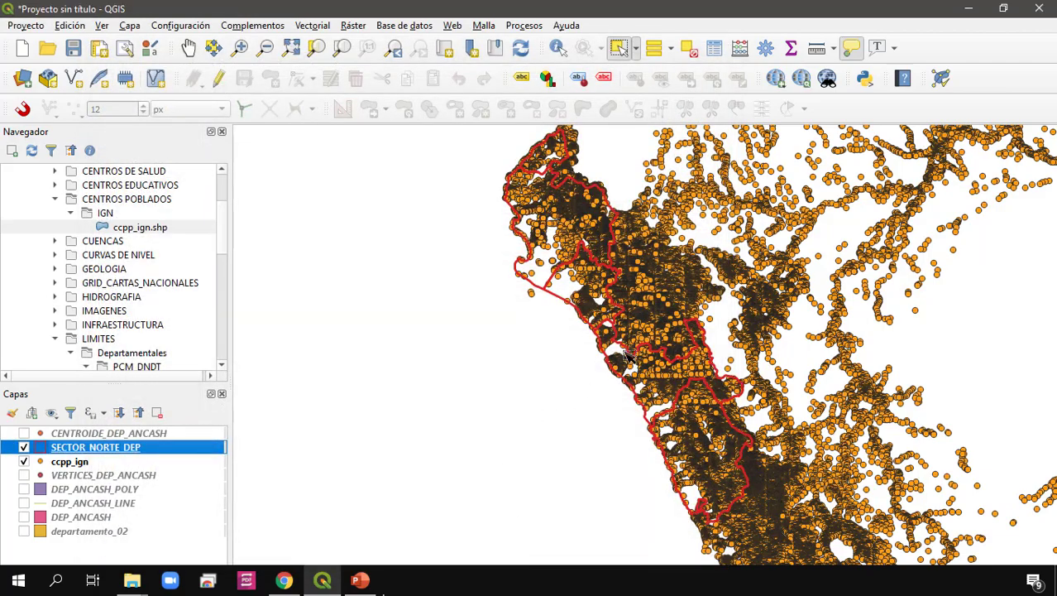
Examine how the ccpp_ign populated places are distributed inside and around the outlined northern departments.
scroll(550, 165, "up", 1)
scroll(571, 273, "up", 2)
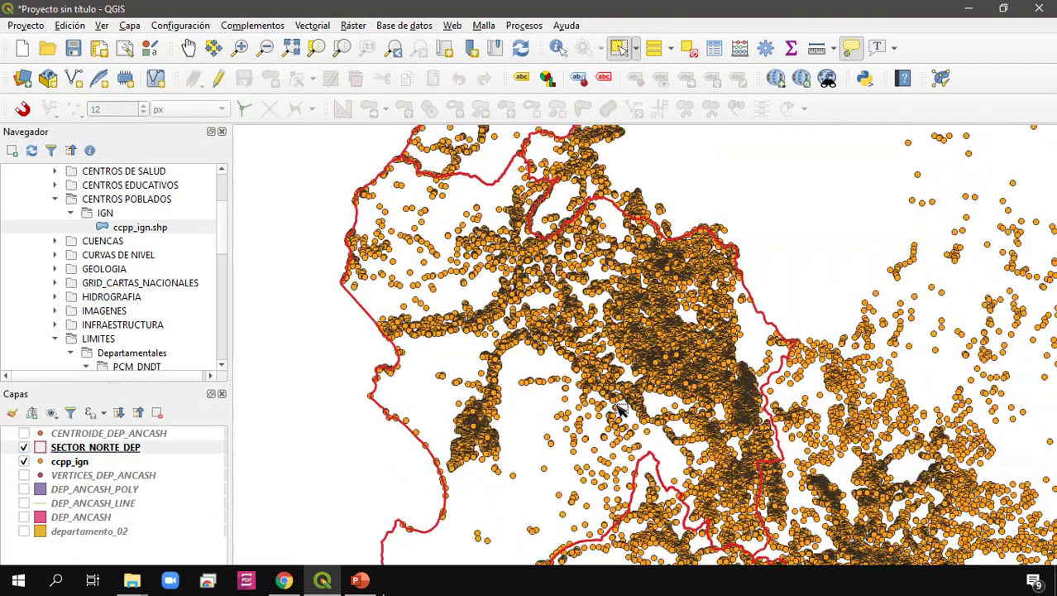
scroll(582, 366, "down", 4)
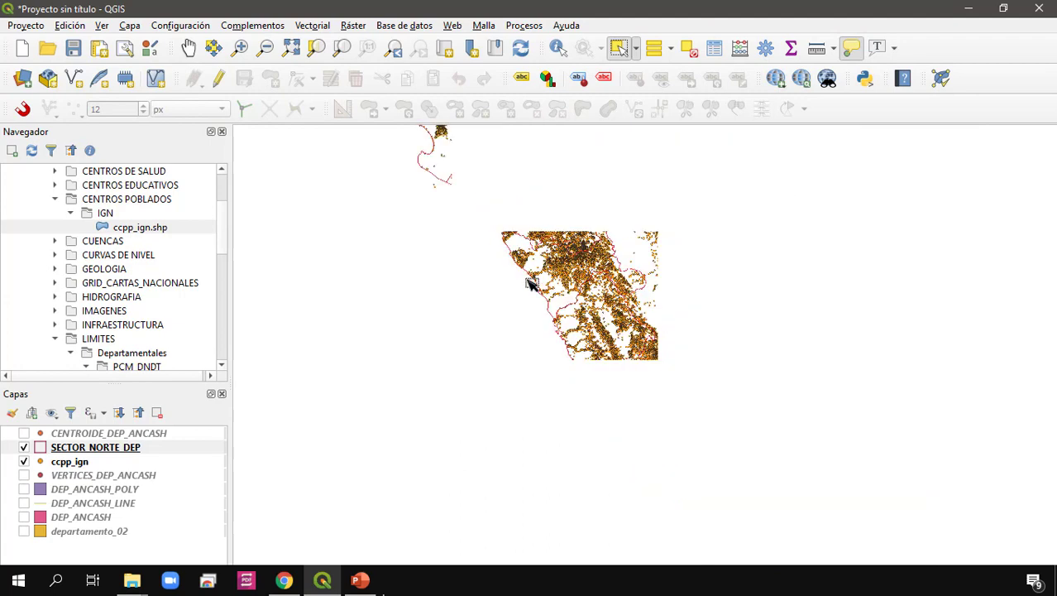
scroll(521, 239, "up", 3)
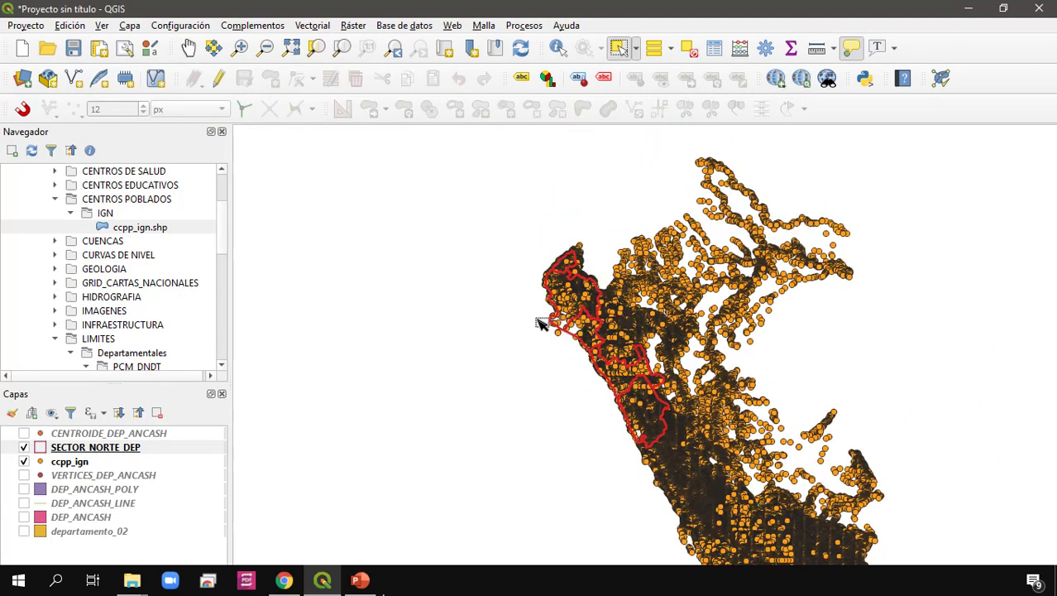
scroll(579, 252, "up", 3)
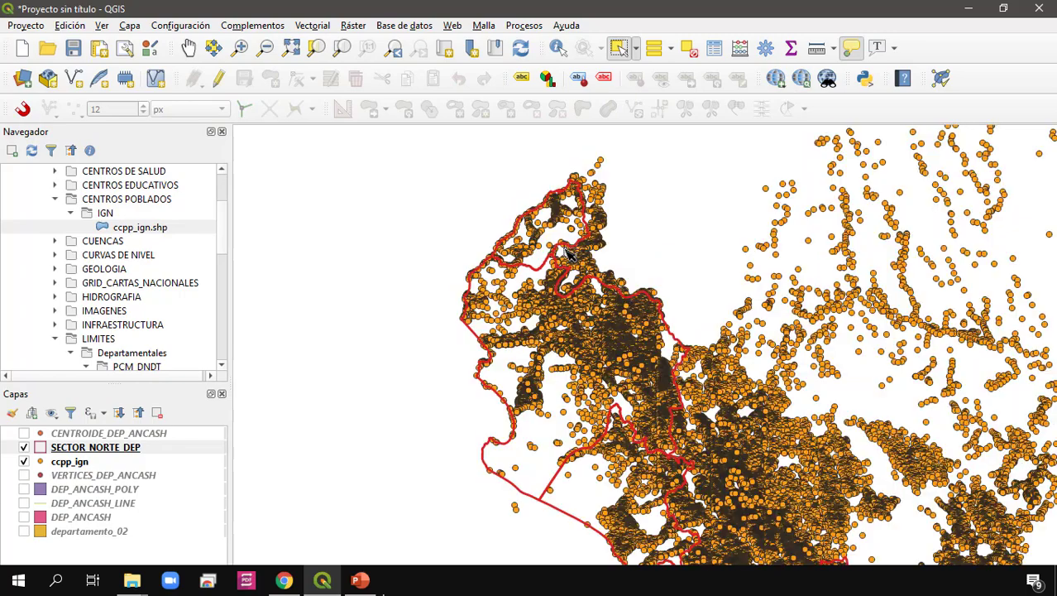
scroll(543, 210, "up", 1)
scroll(620, 241, "down", 1)
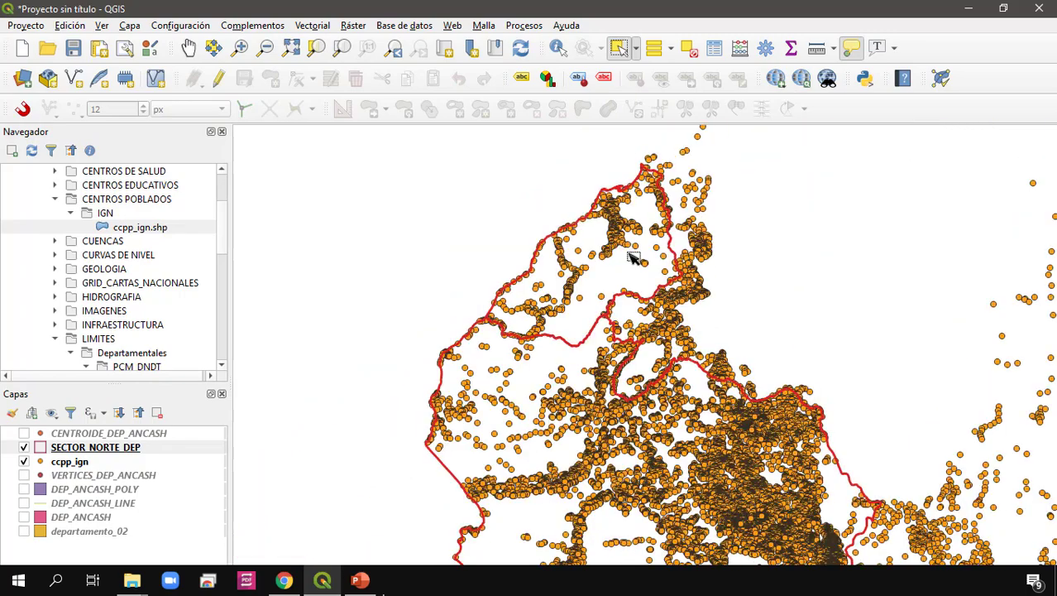
left_click_drag(672, 364, 525, 83)
scroll(684, 228, "down", 2)
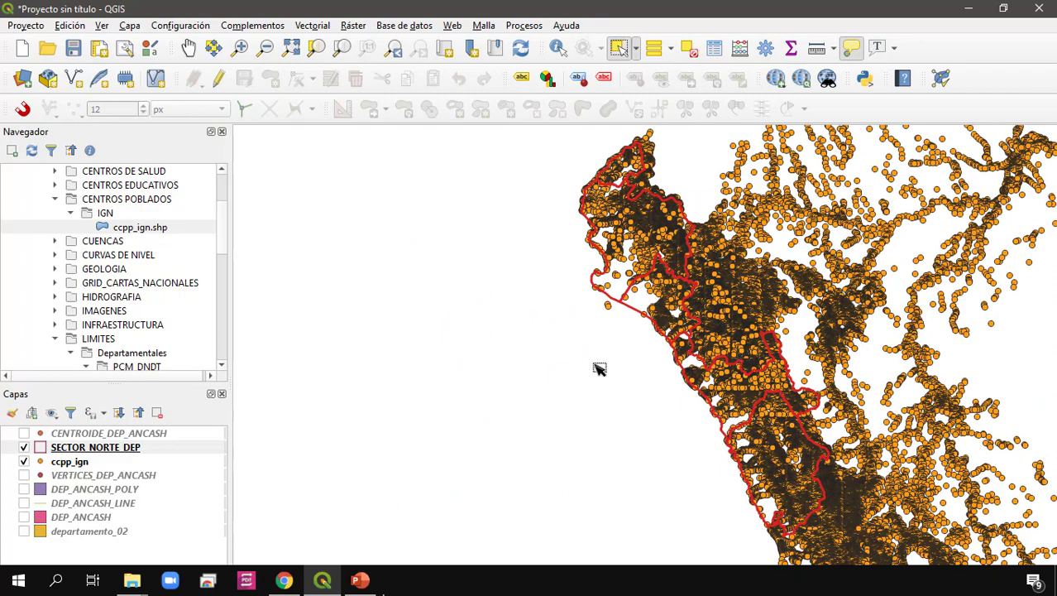
scroll(679, 357, "down", 2)
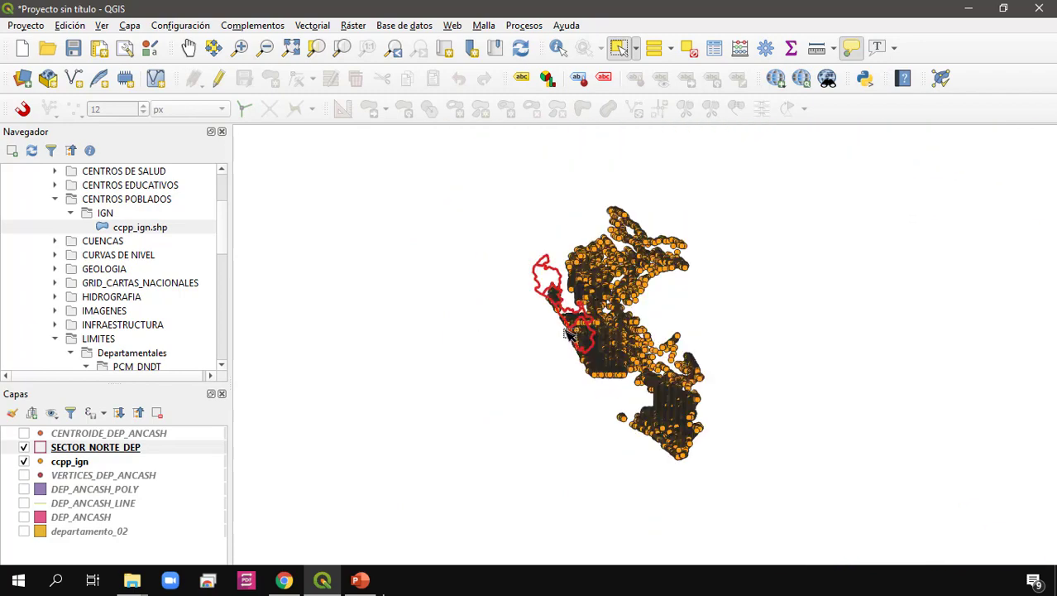
scroll(545, 313, "up", 2)
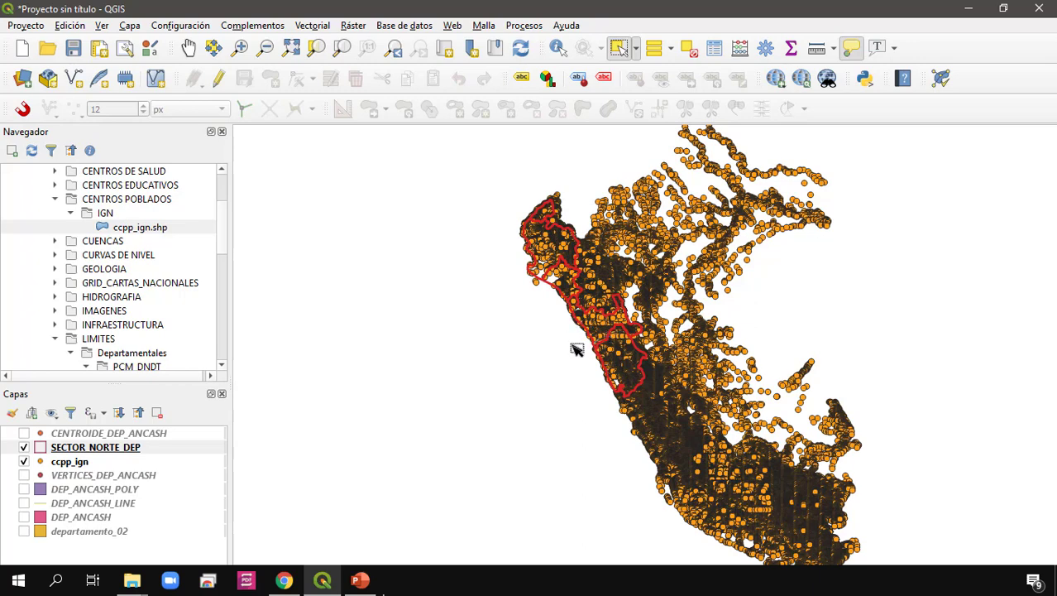
scroll(571, 351, "up", 2)
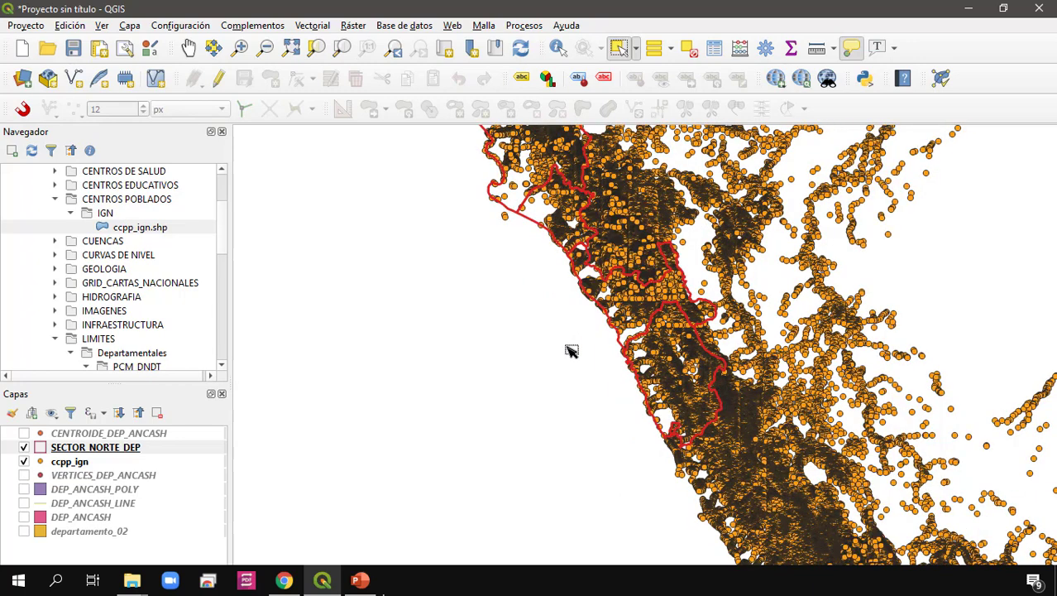
scroll(571, 351, "down", 3)
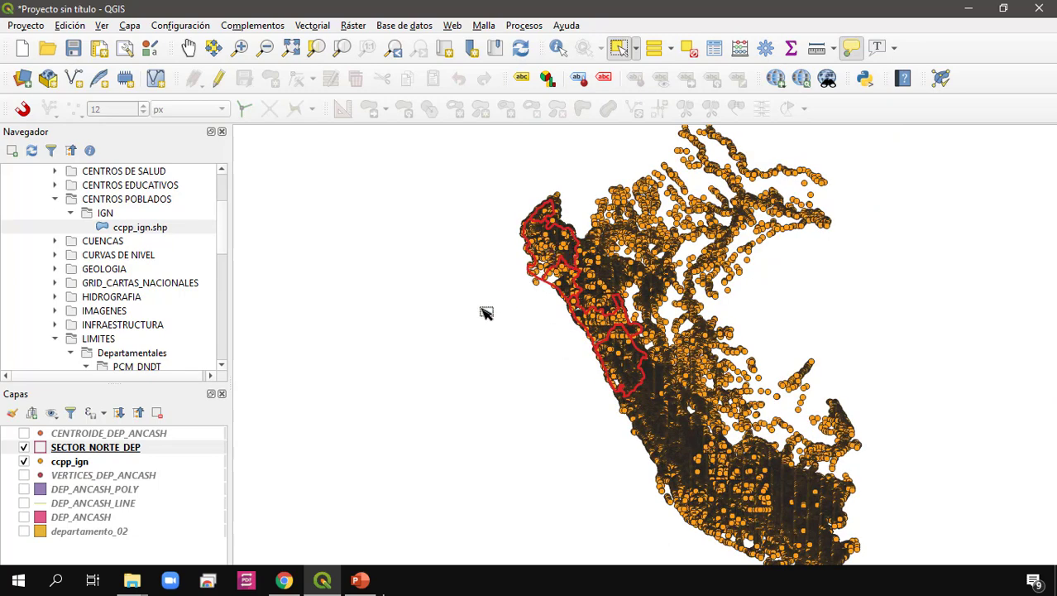
scroll(567, 272, "up", 1)
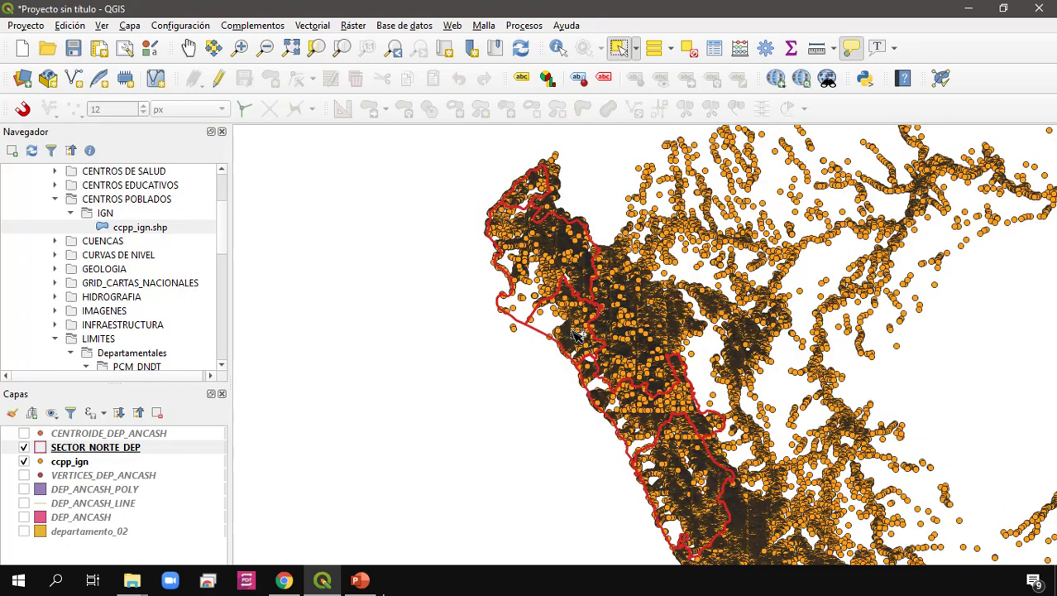
scroll(581, 331, "down", 1)
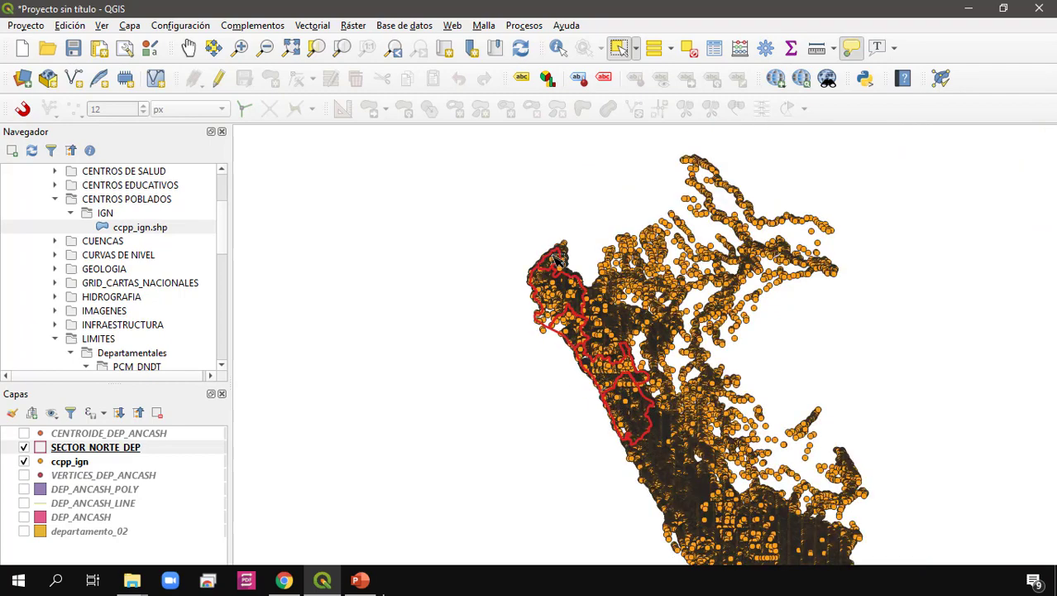
scroll(636, 382, "up", 1)
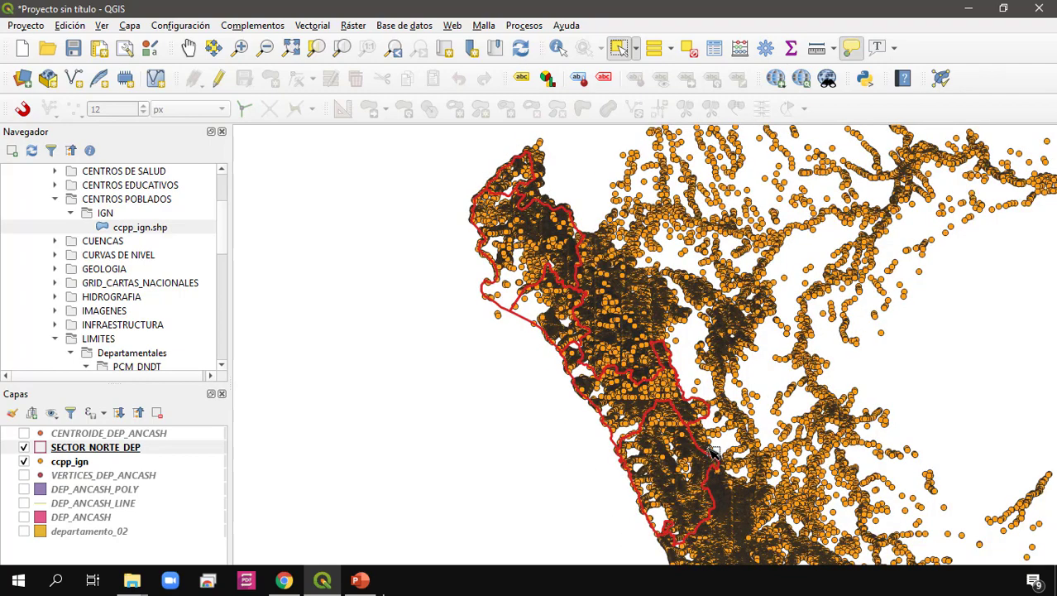
scroll(710, 453, "down", 1)
scroll(709, 452, "down", 1)
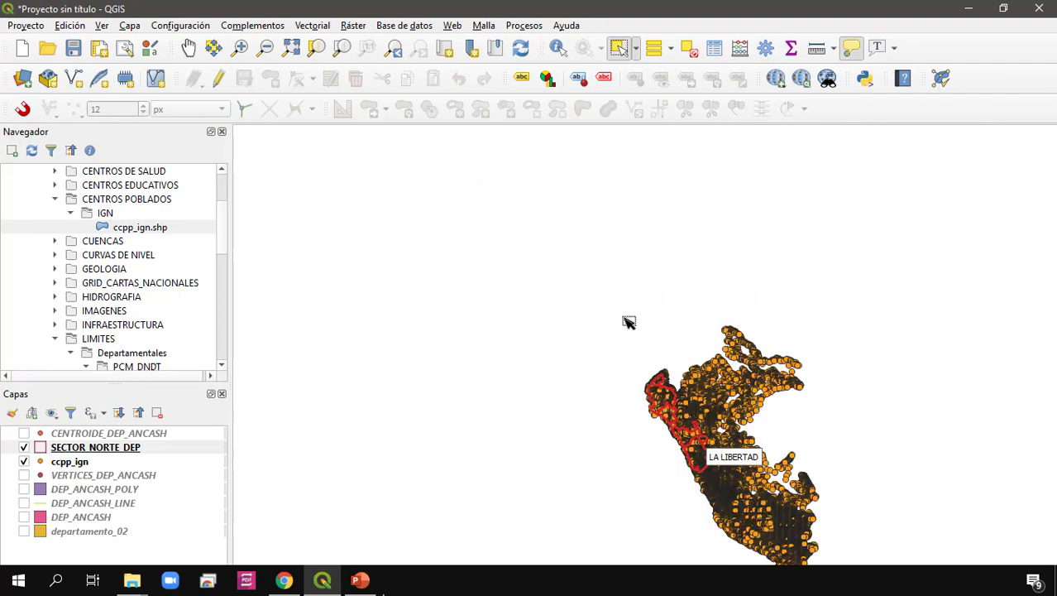
left_click_drag(792, 455, 708, 351)
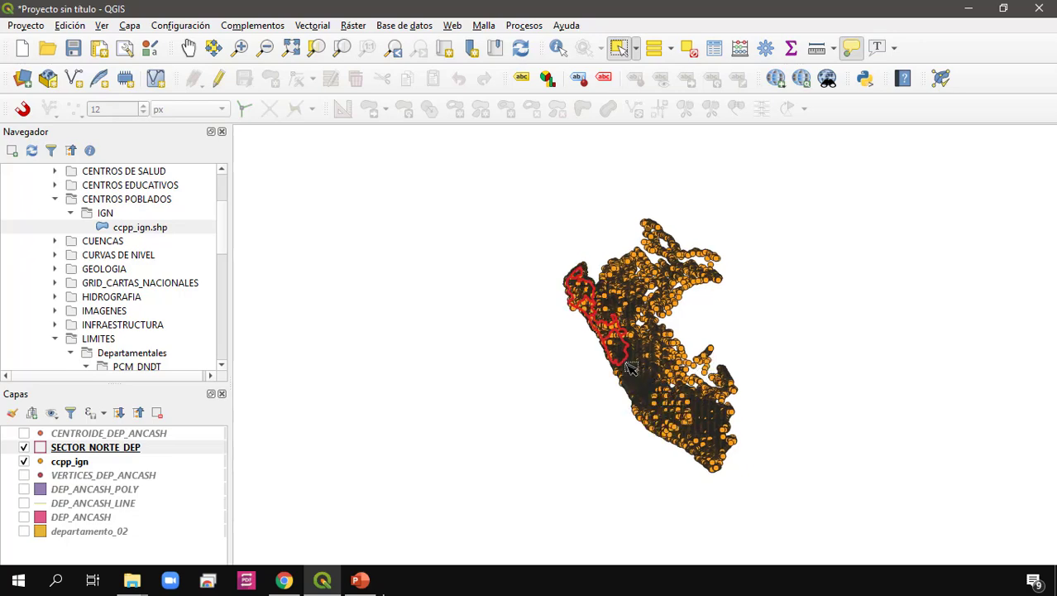
scroll(598, 312, "up", 1)
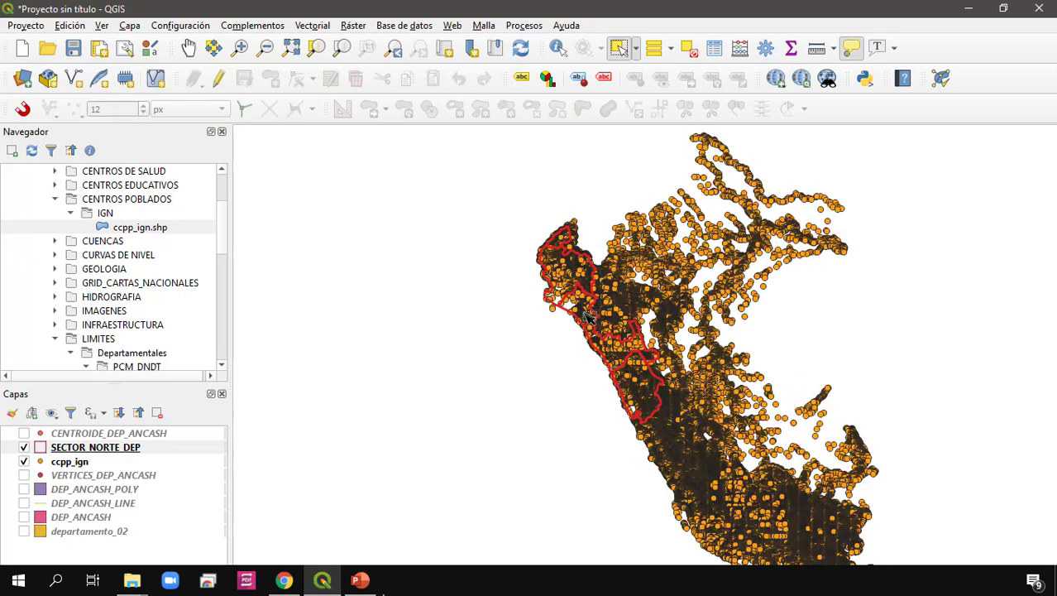
scroll(585, 317, "up", 1)
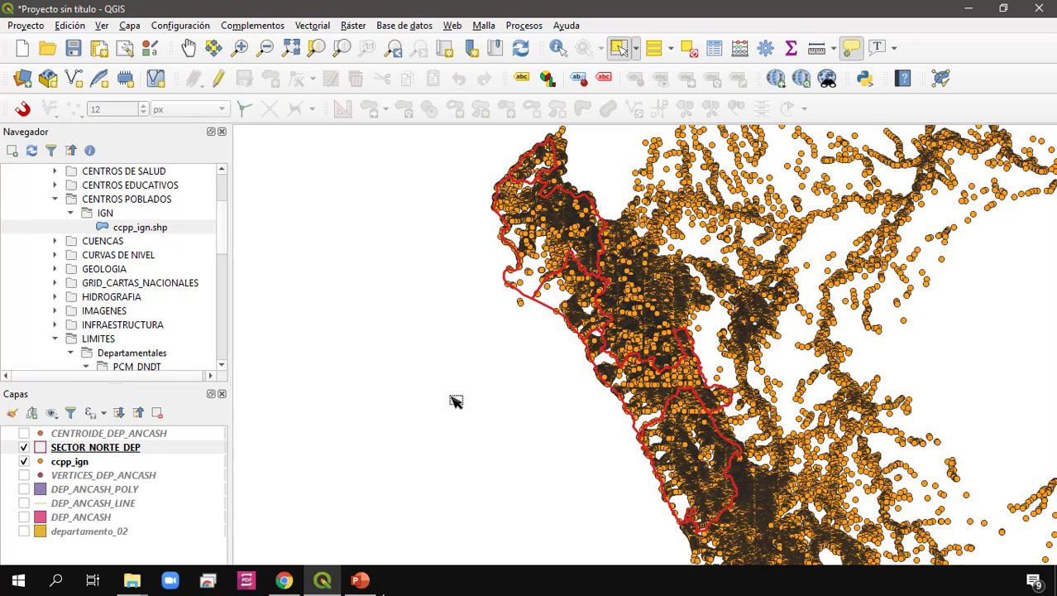
Set up a Count points in polygon analysis with SECTOR_NORTE_DEP as the polygons and ccpp_ign as the points.
left_click(319, 26)
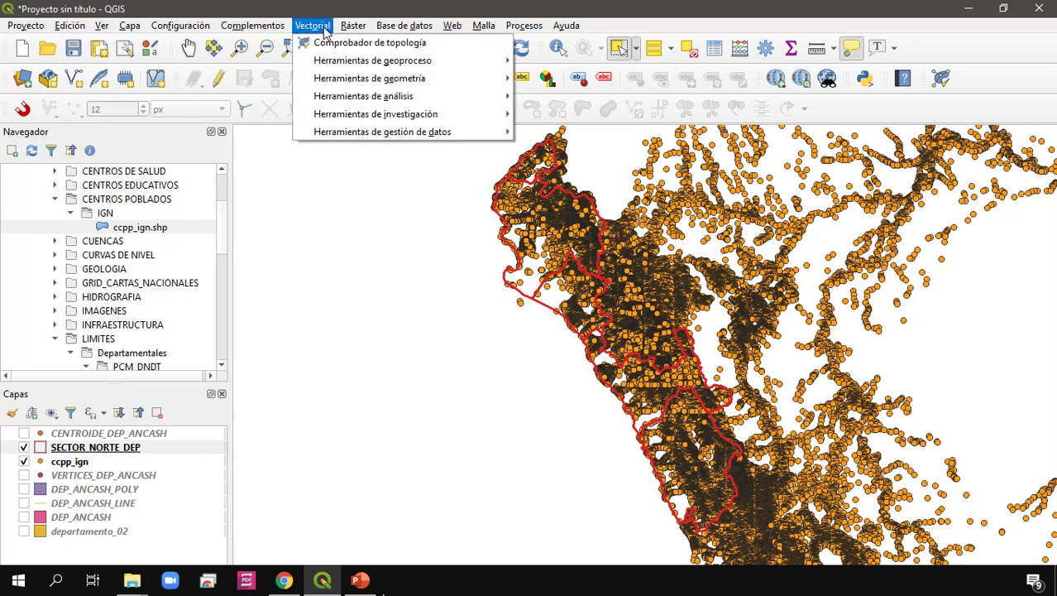
mouse_move(406, 99)
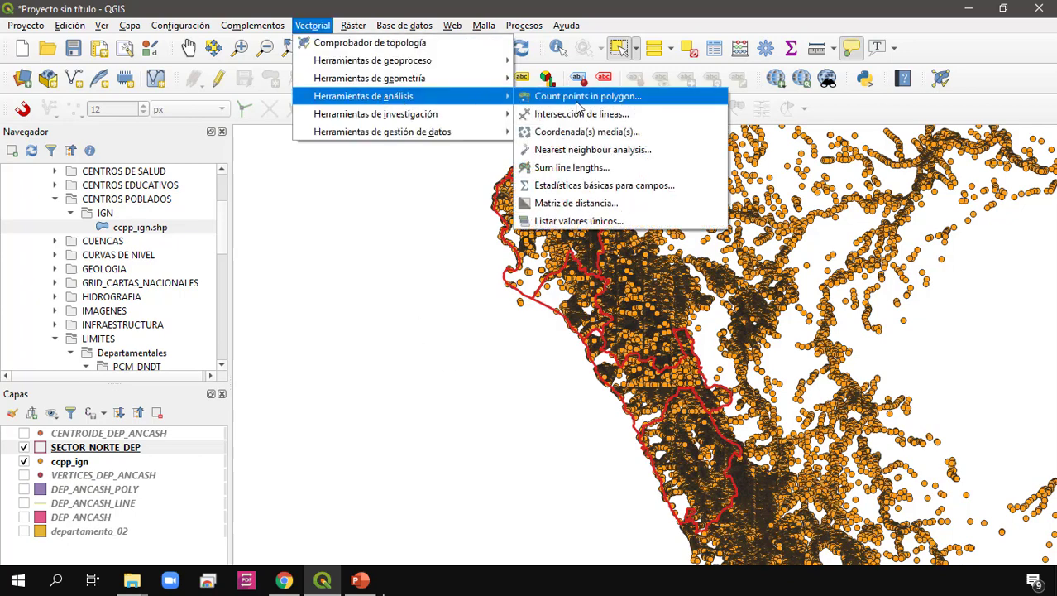
left_click(630, 98)
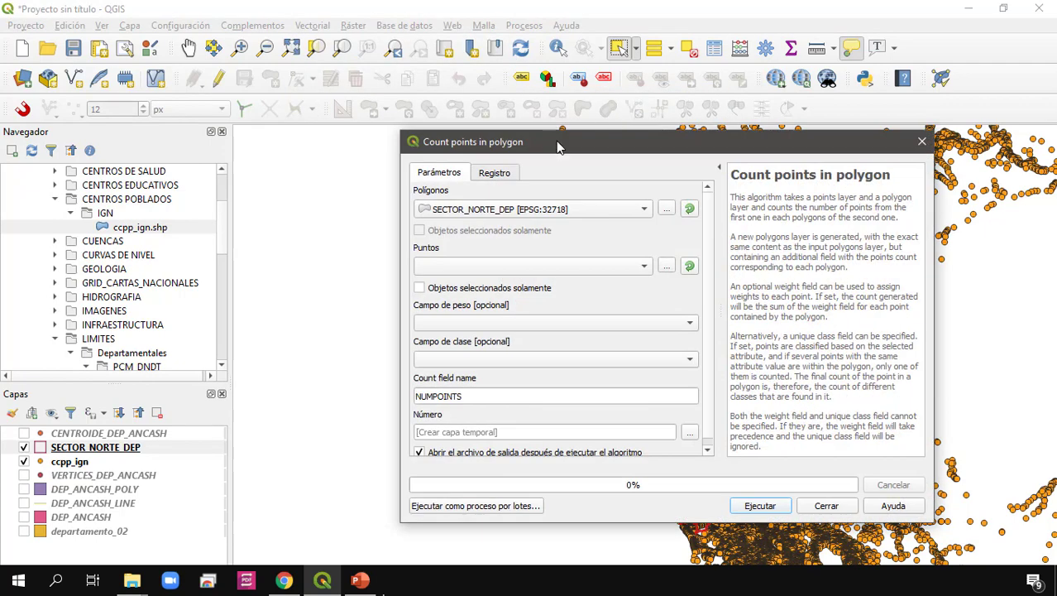
left_click_drag(559, 143, 387, 98)
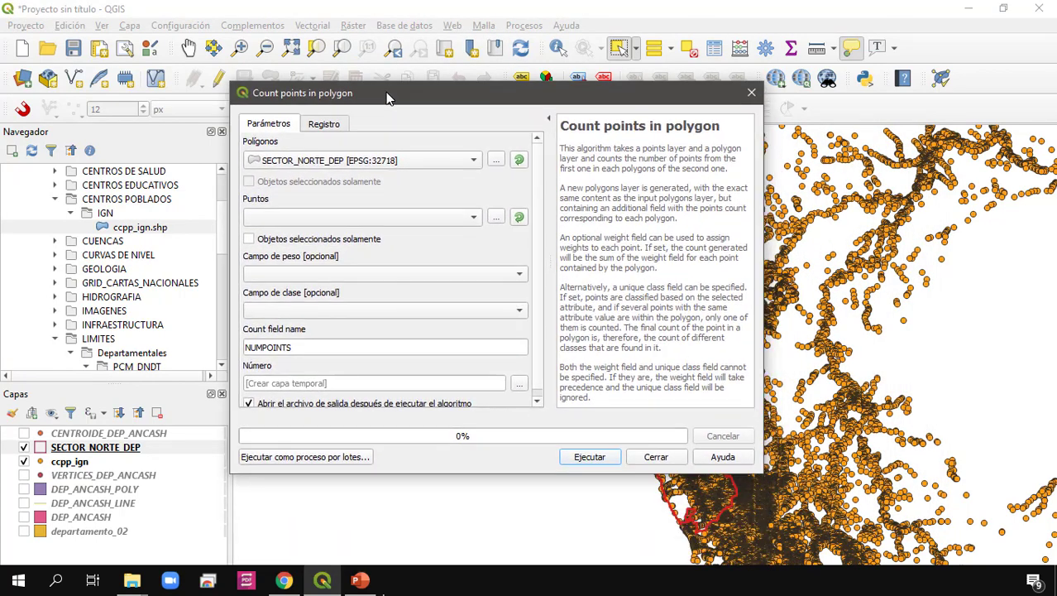
left_click(328, 166)
left_click(328, 166)
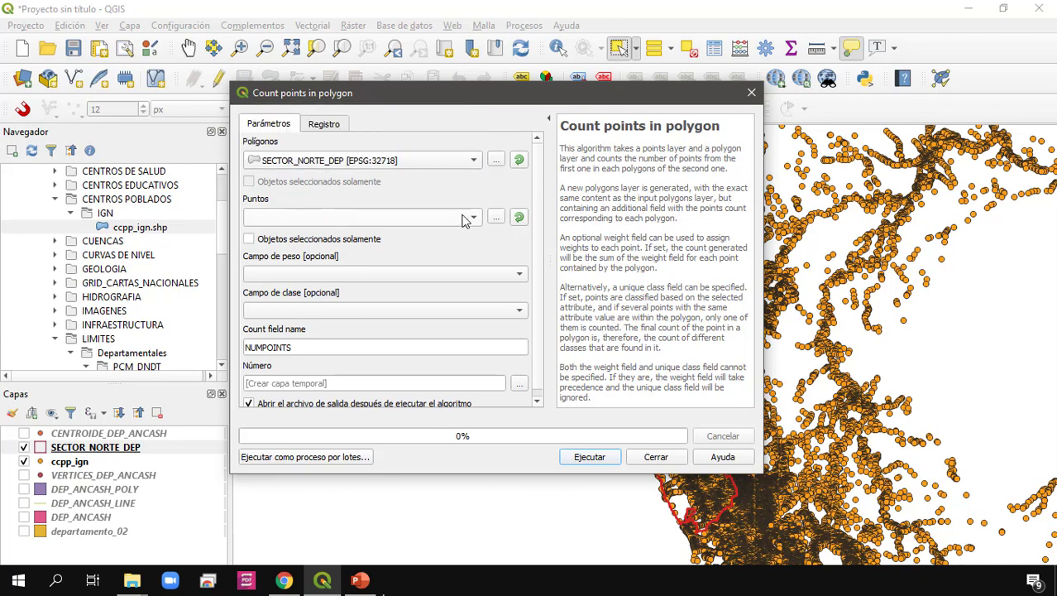
left_click(465, 219)
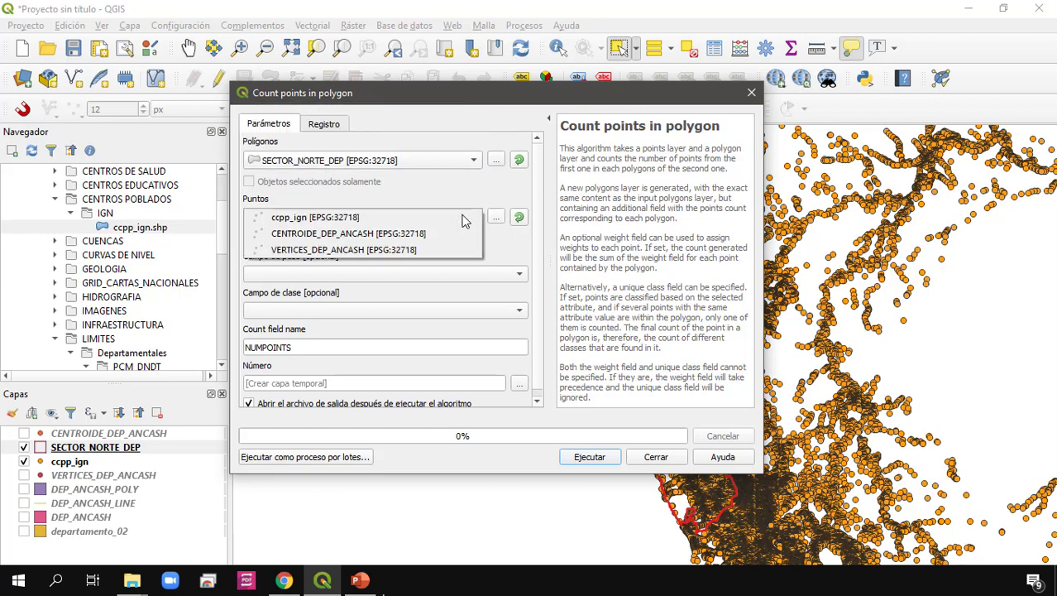
left_click(331, 219)
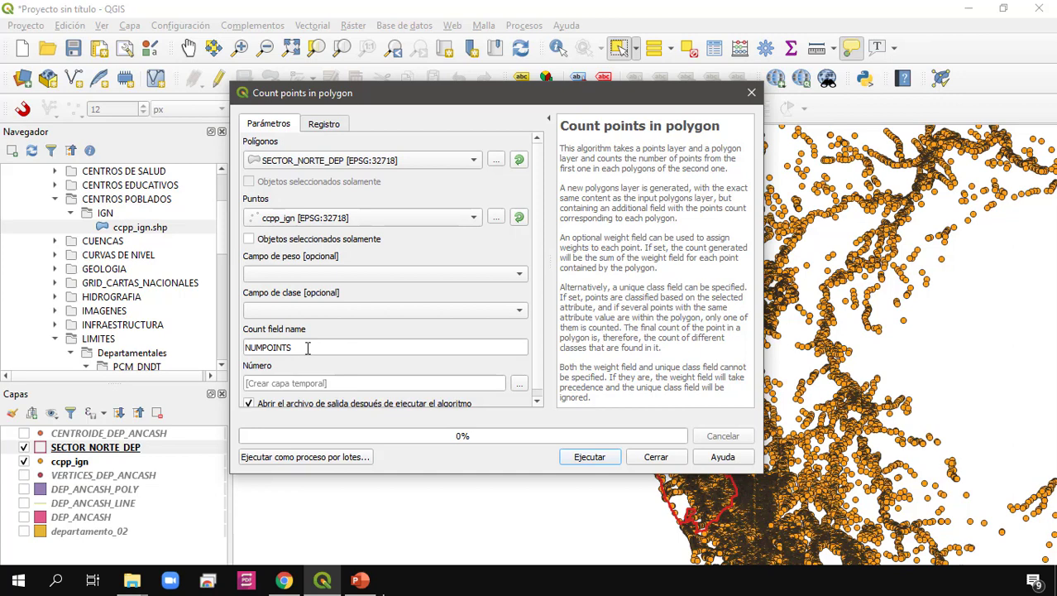
Name the count field CCPP_CANTIDAD in the Count points in polygon settings.
left_click(307, 348)
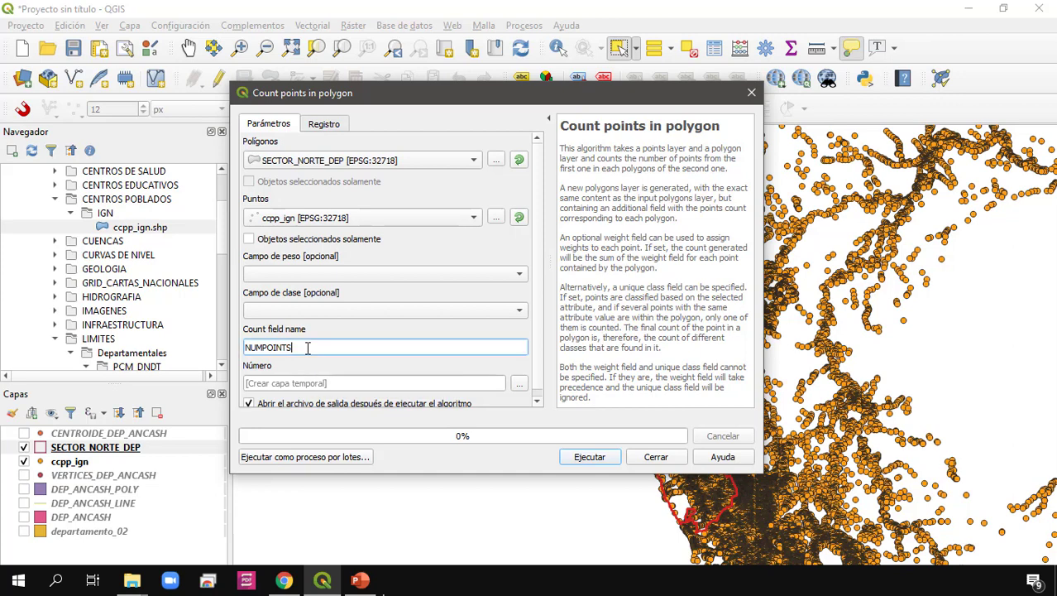
left_click_drag(315, 349, 235, 356)
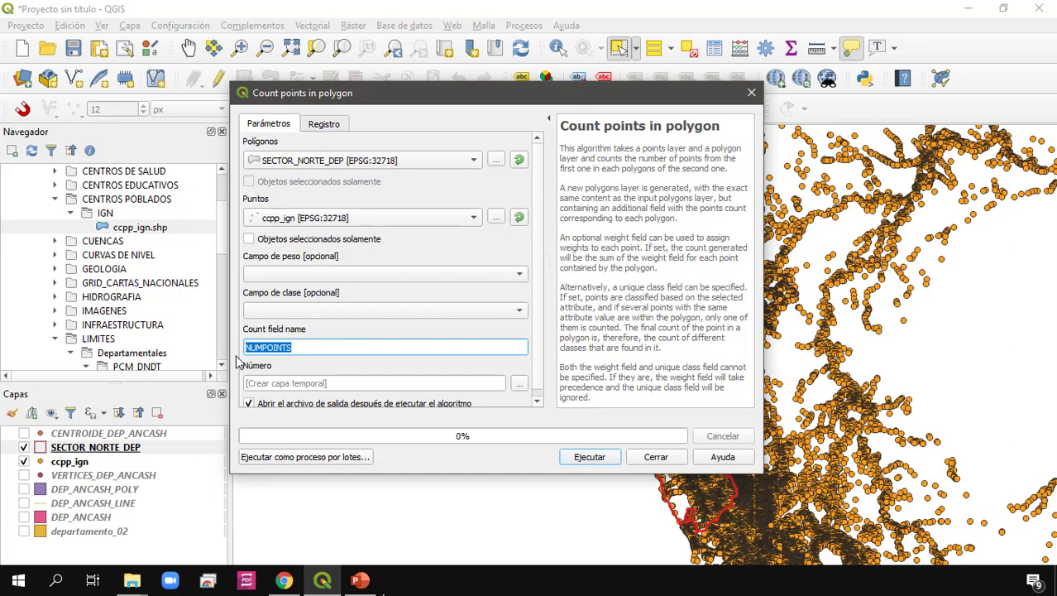
type("CCPP_CANTIDAD")
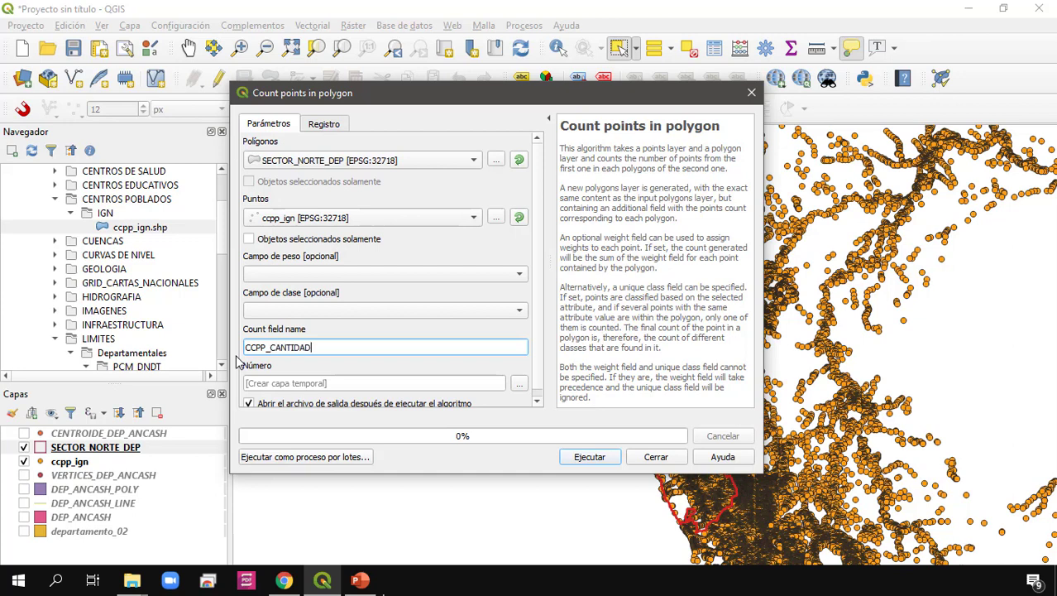
left_click(476, 382)
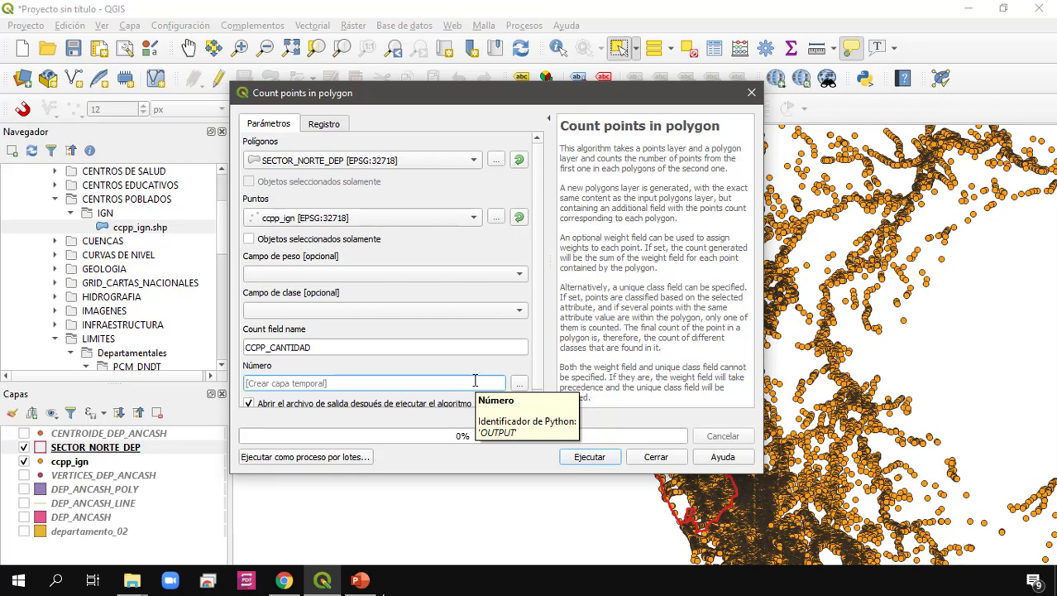
left_click_drag(364, 346, 236, 348)
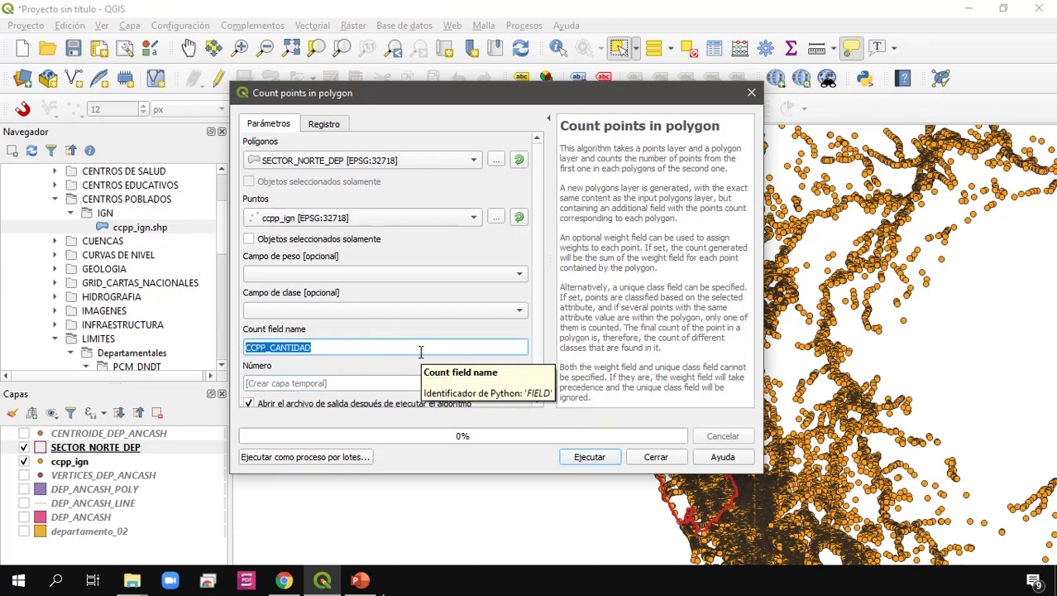
Set the count output to the shapefile CONTEO_SECTOR_NORTE_DEP in the Ejemplo folder and run the analysis.
left_click(338, 381)
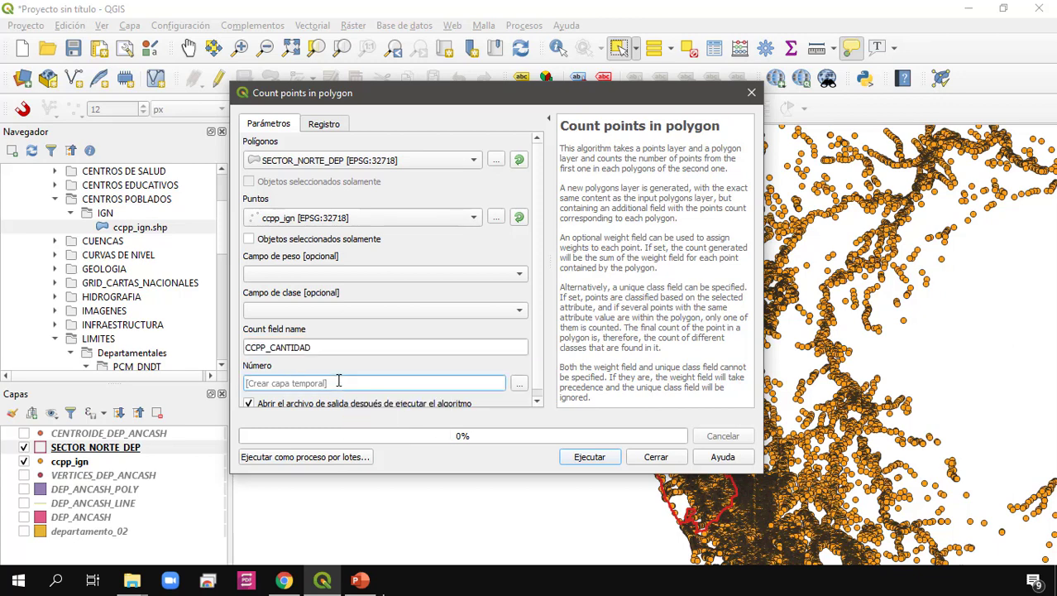
left_click(519, 383)
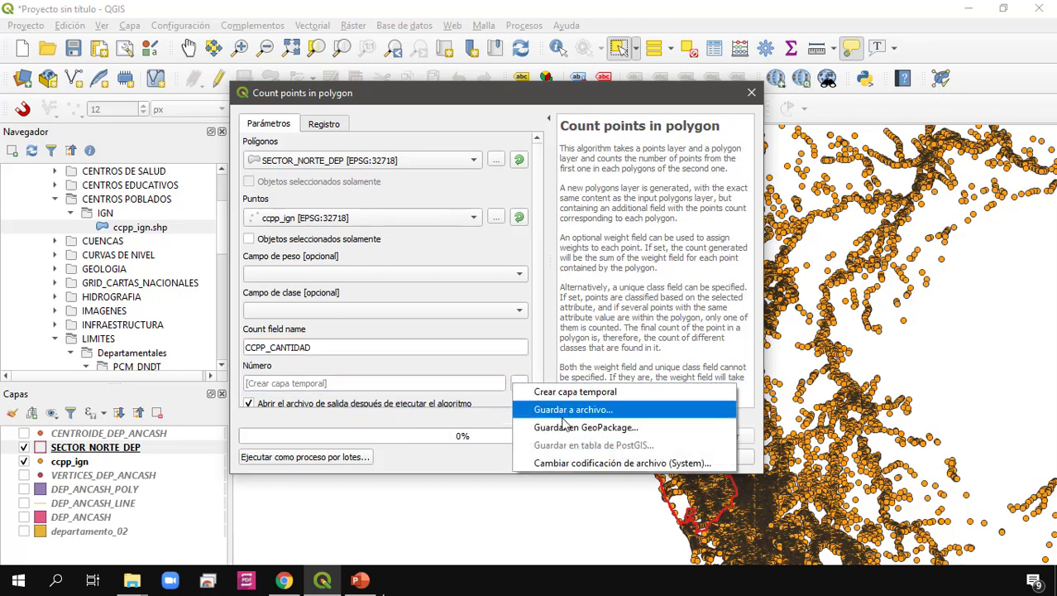
left_click(602, 424)
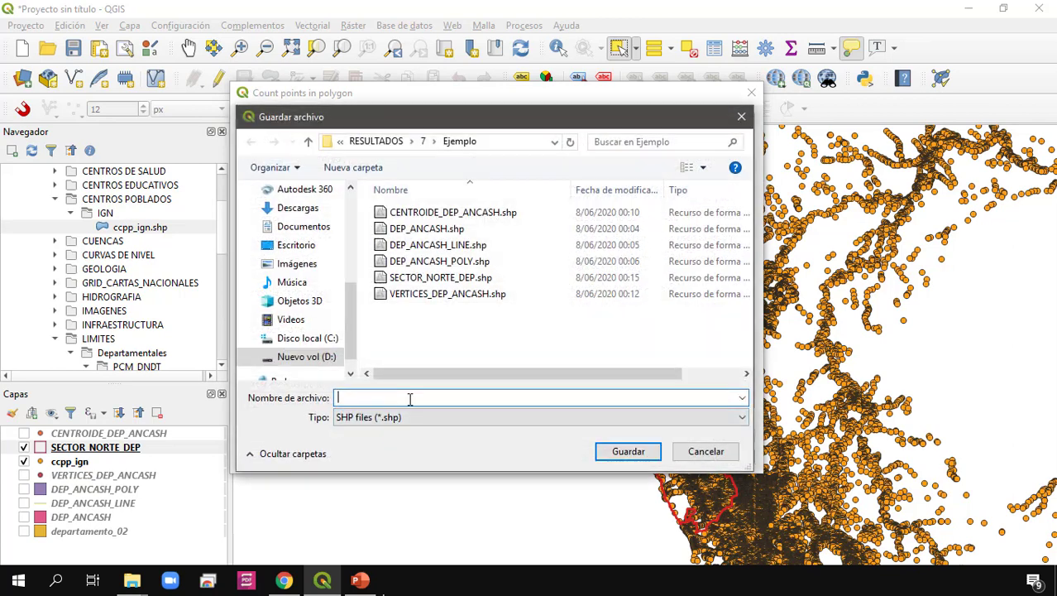
type("CONTEO_SECTOR_NORT")
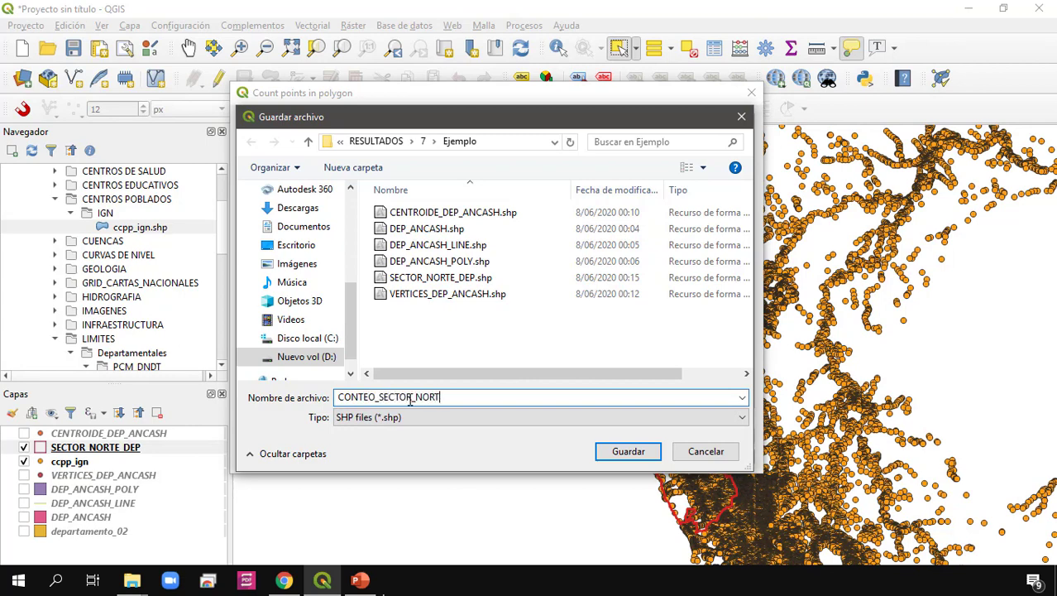
type("E_DEP")
key("Return")
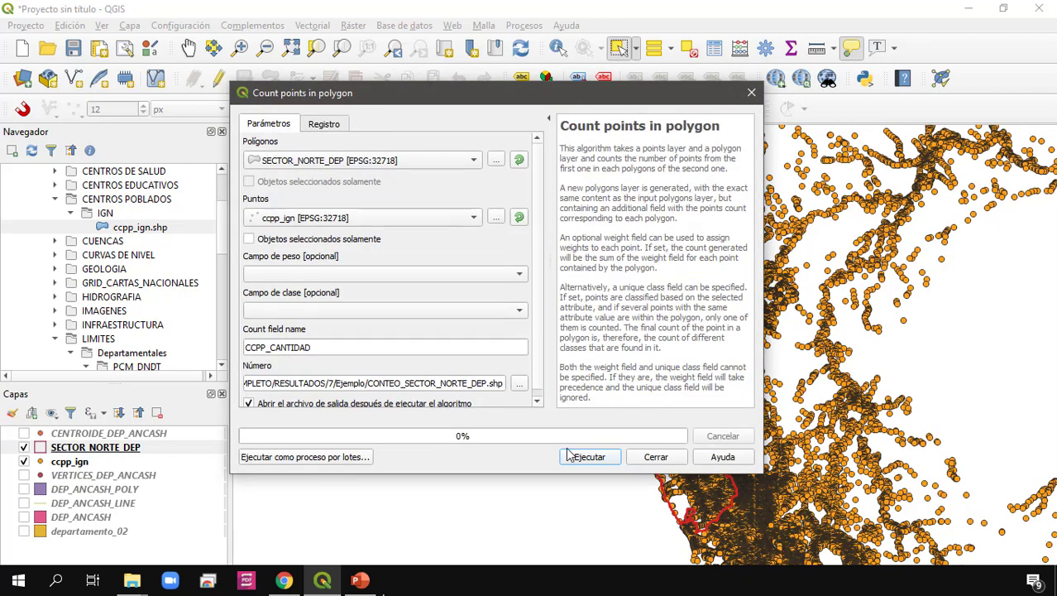
left_click(585, 459)
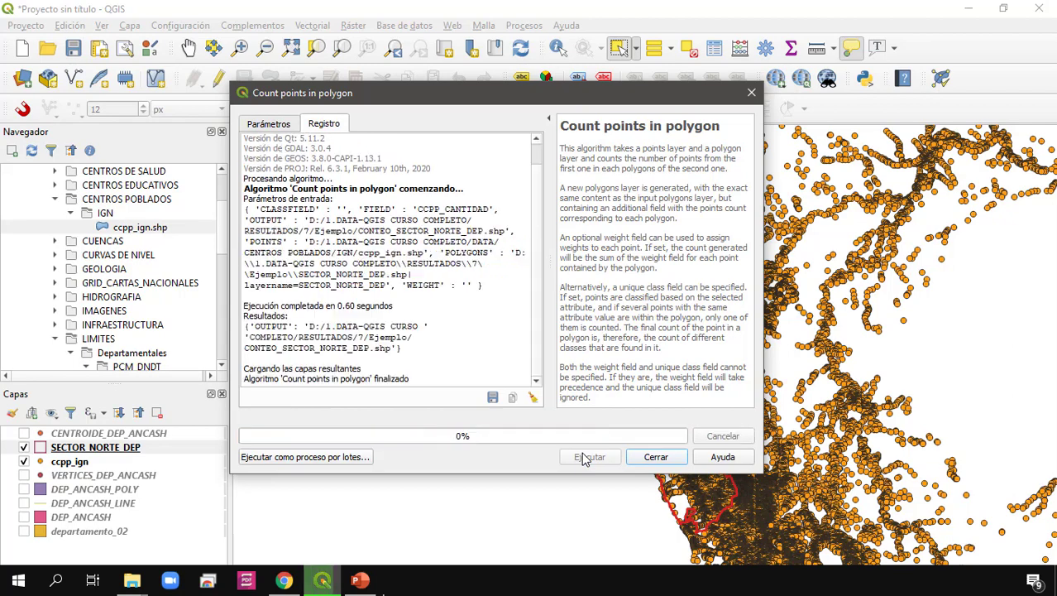
left_click(672, 457)
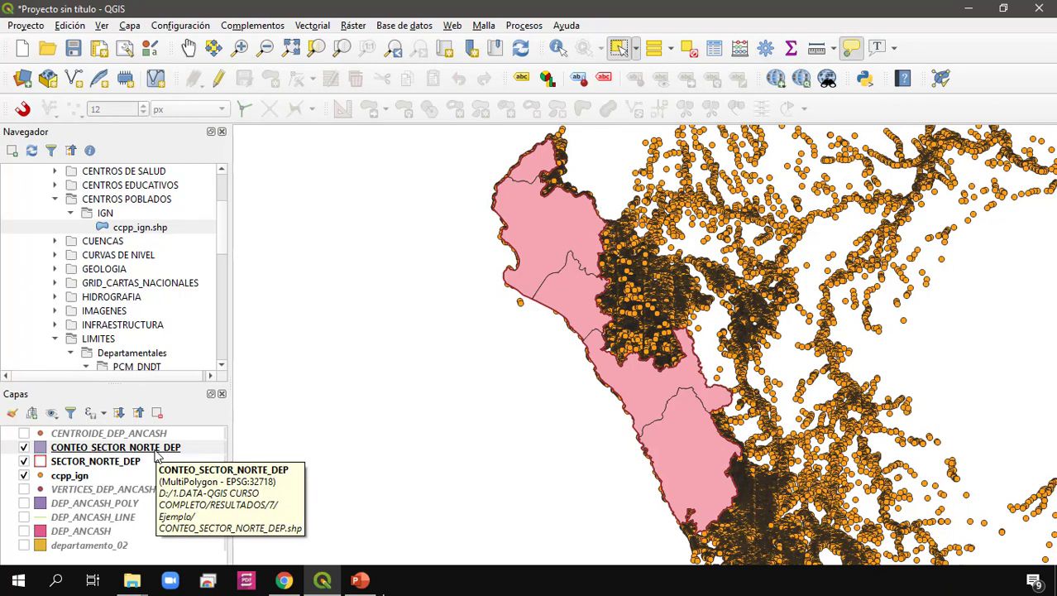
Examine the populated-place count of each department in the CONTEO_SECTOR_NORTE_DEP attribute table, sorted ascending by CCPP_CANTI with that column widened.
left_click(154, 450)
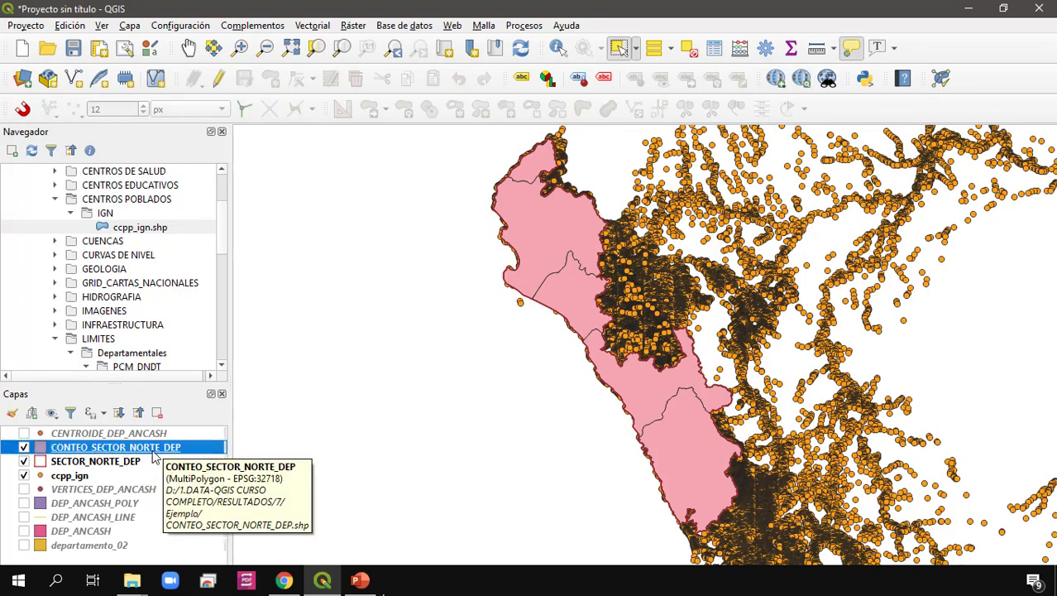
right_click(158, 449)
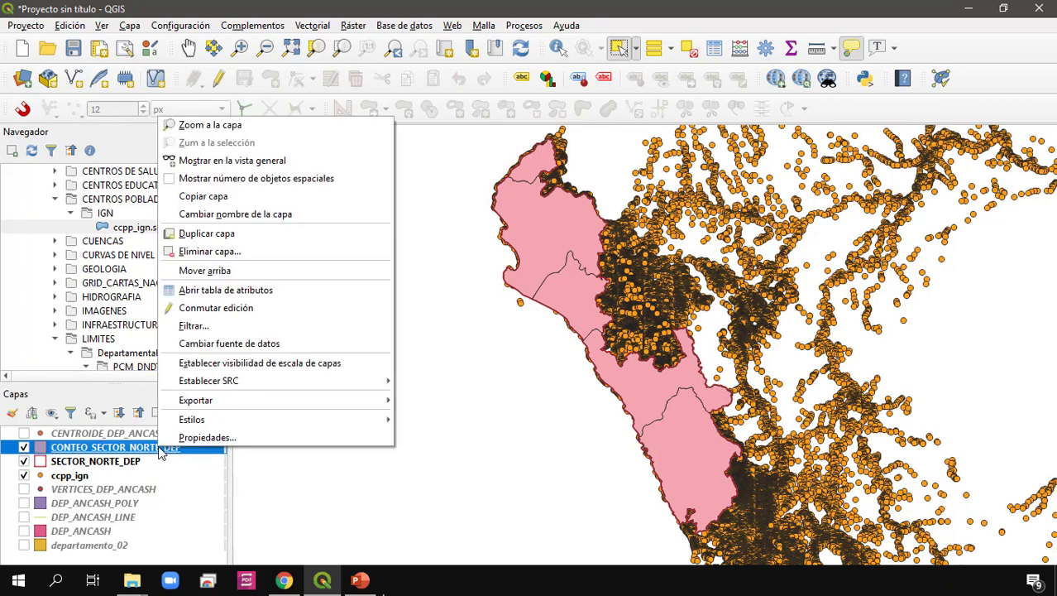
left_click(275, 293)
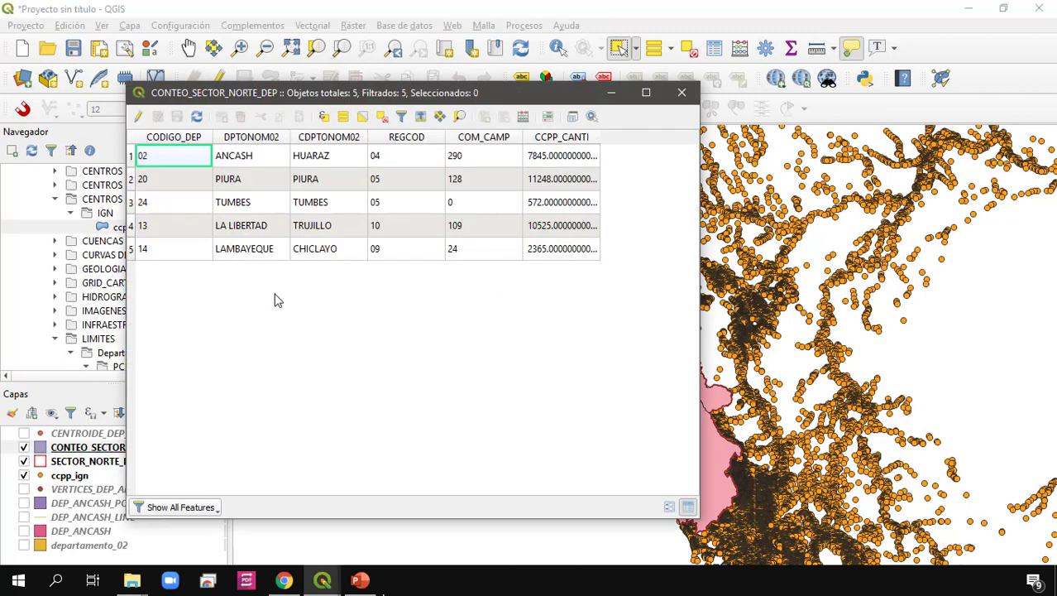
left_click(568, 139)
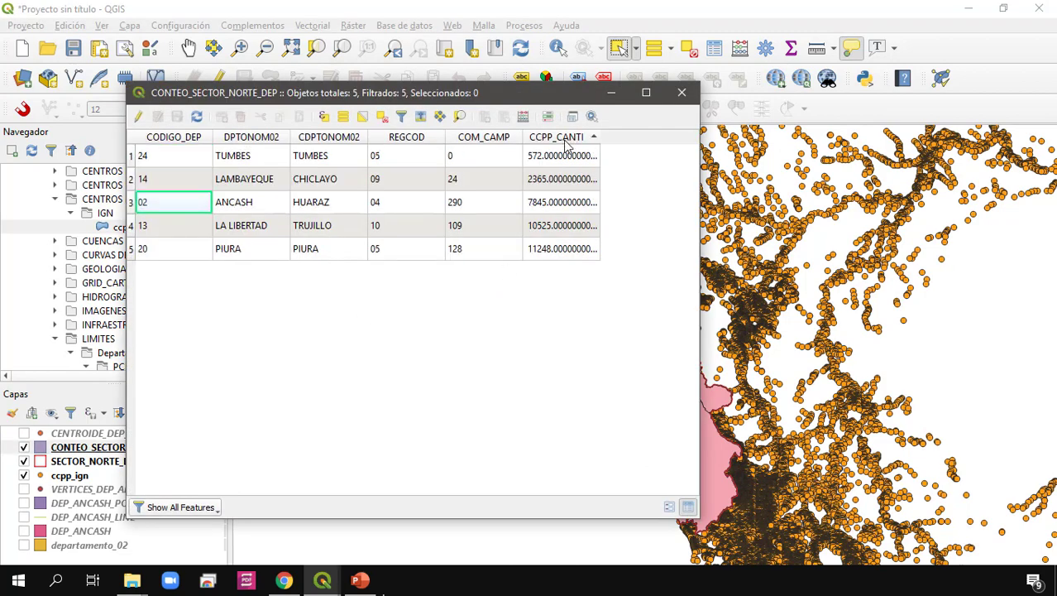
left_click_drag(600, 136, 629, 136)
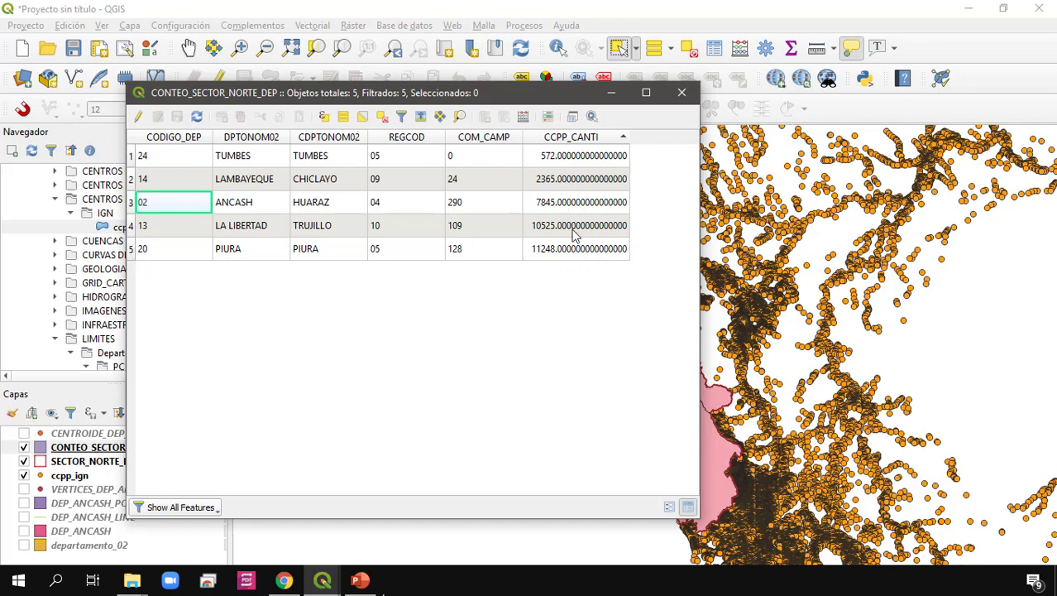
left_click(557, 252)
left_click(568, 225)
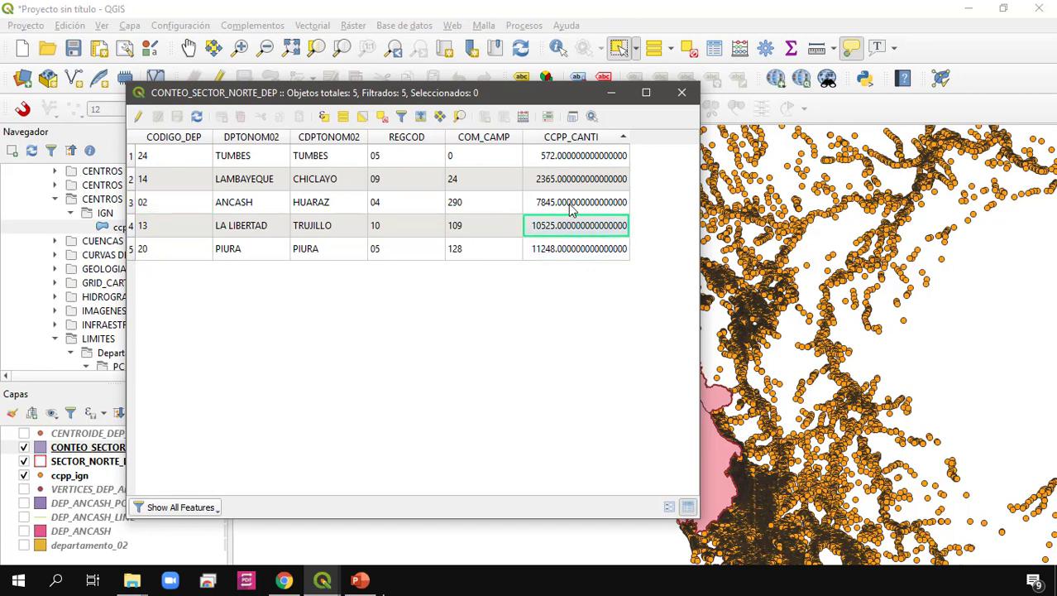
left_click(575, 203)
left_click(584, 184)
left_click(602, 161)
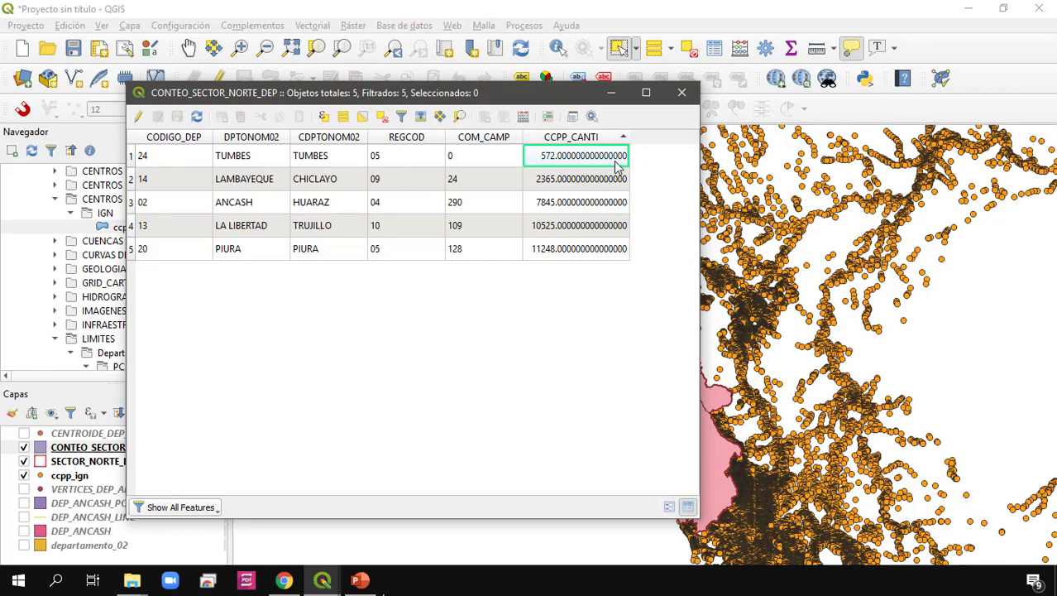
left_click(681, 94)
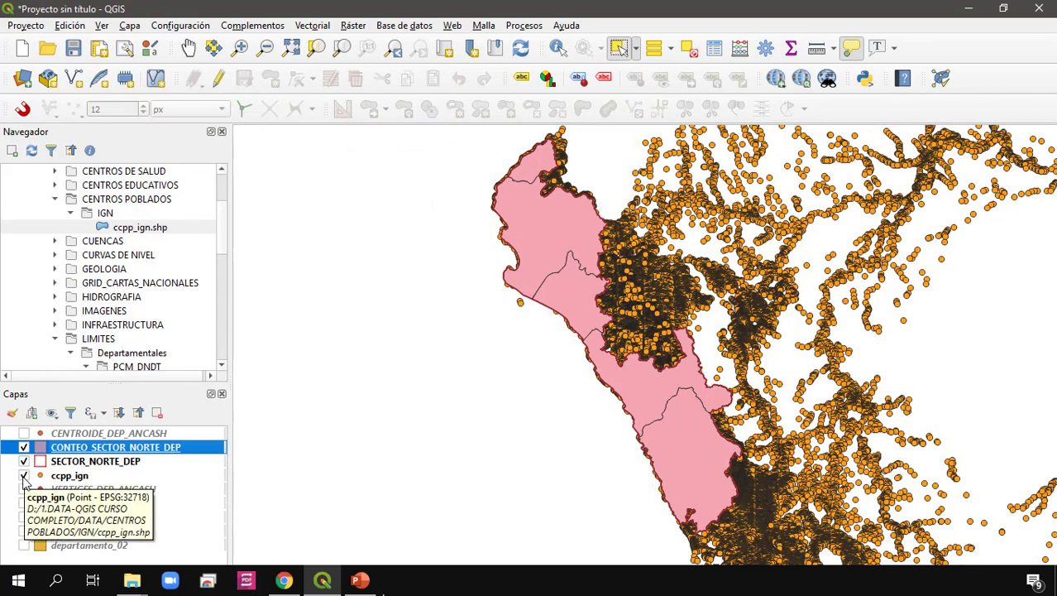
Hide the ccpp_ign layer and add rios_prin.shp from the HIDROGRAFIA IGN folder to the map.
left_click(24, 475)
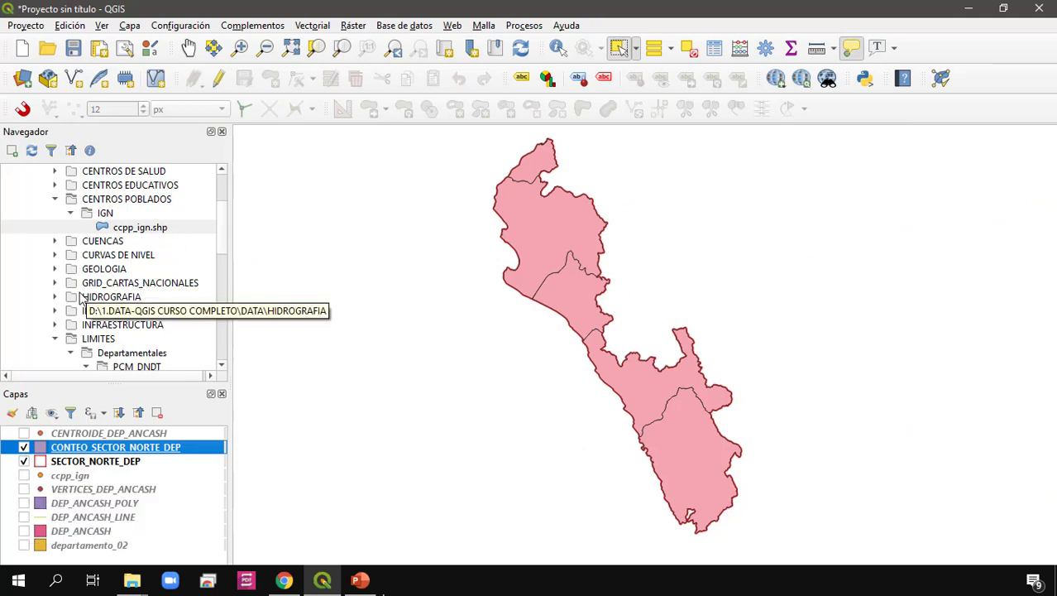
left_click(55, 297)
left_click(71, 311)
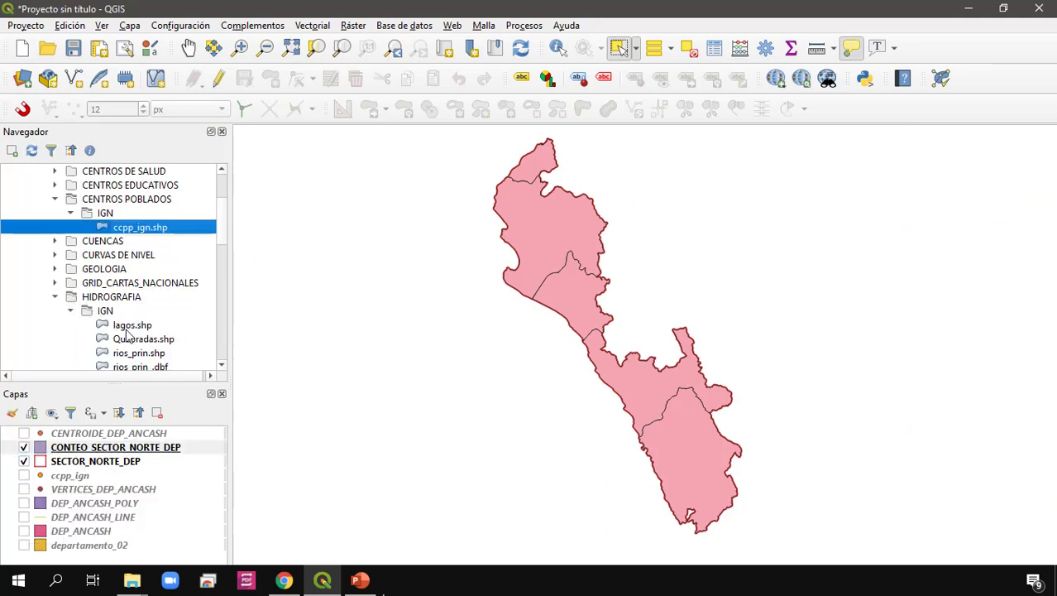
left_click_drag(143, 357, 414, 365)
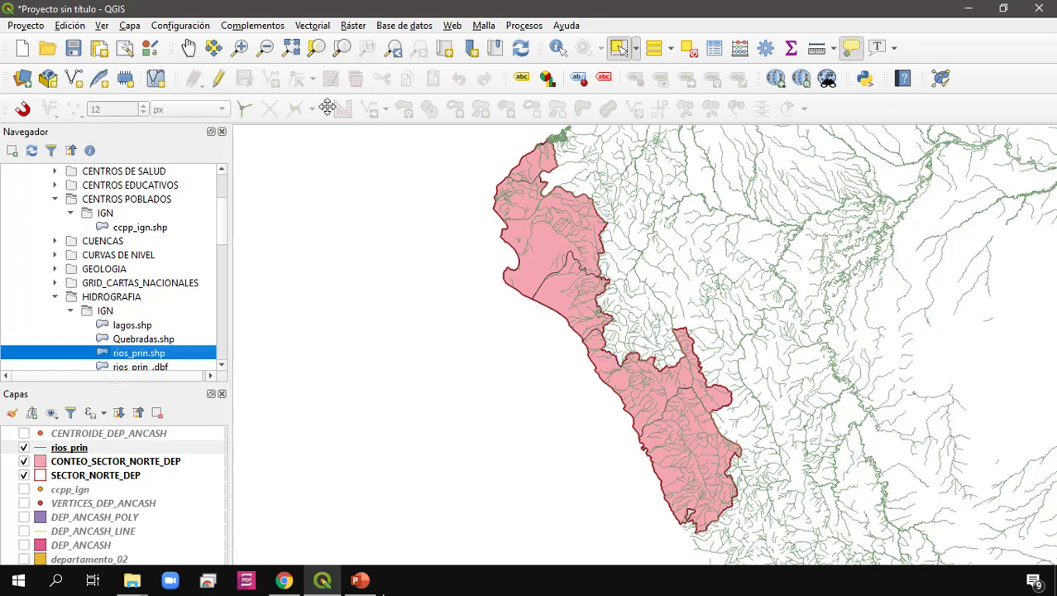
Set up a Sum line lengths analysis with SECTOR_NORTE_DEP as the polygons and rios_prin as the lines.
left_click(320, 29)
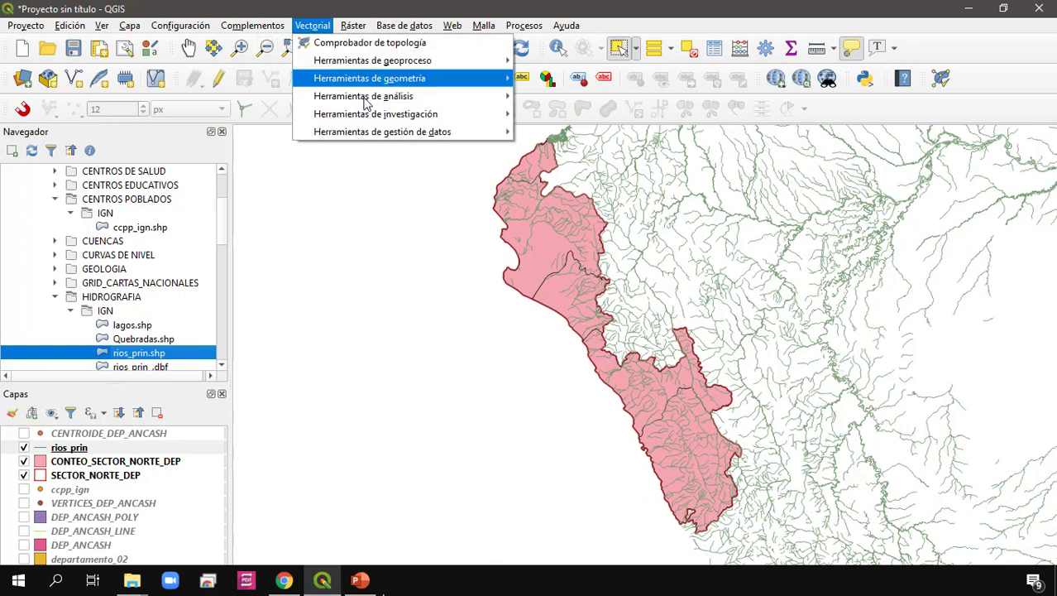
mouse_move(370, 103)
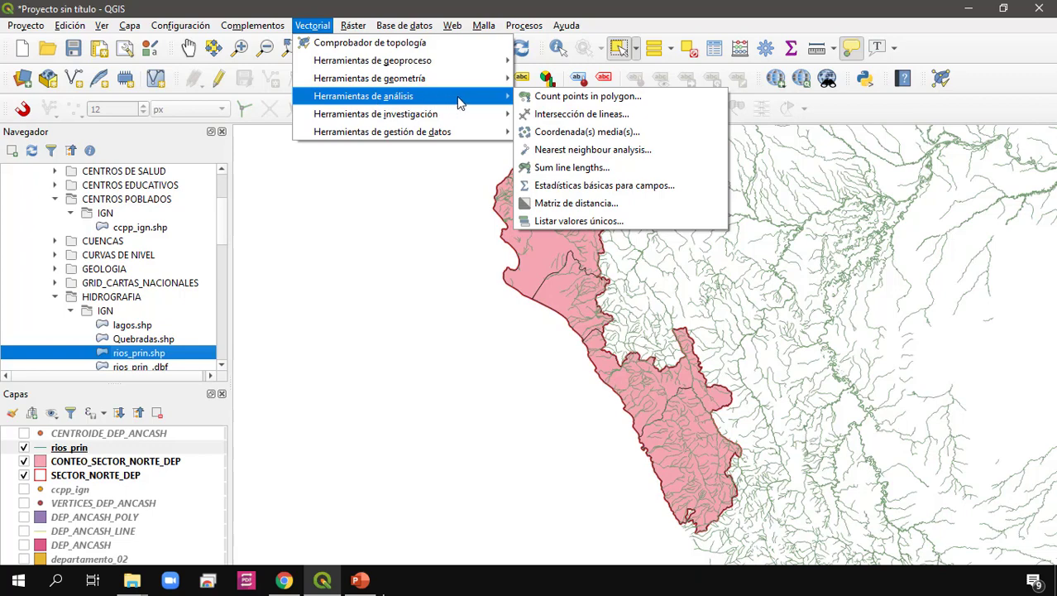
left_click(637, 172)
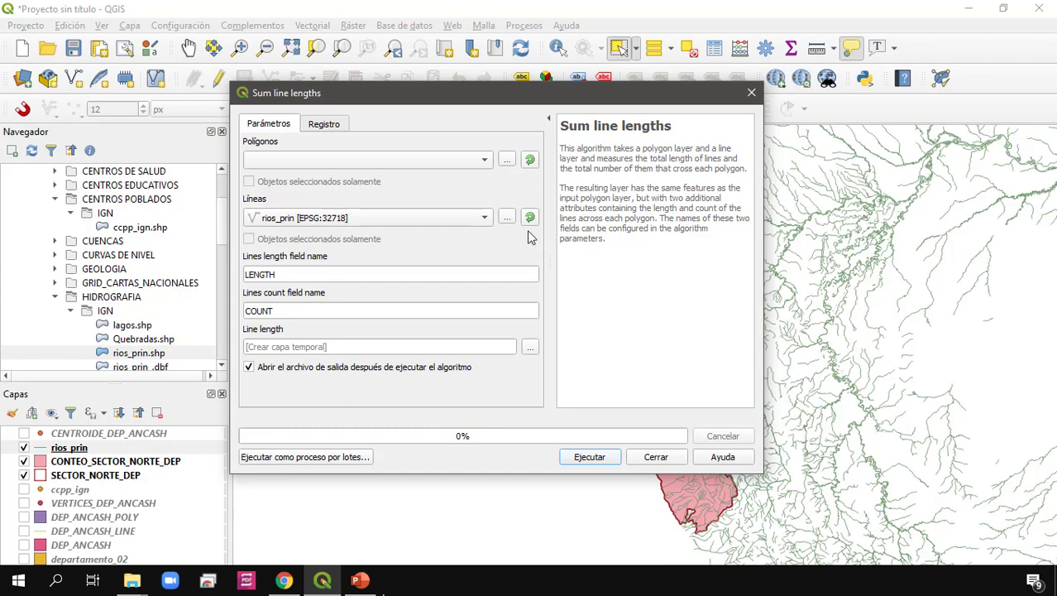
left_click(453, 161)
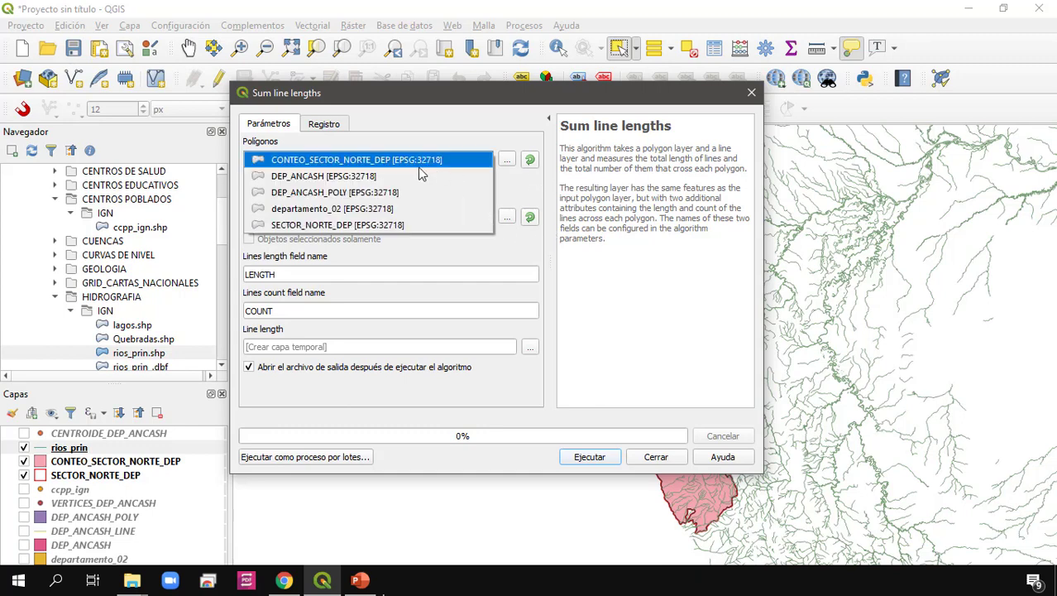
left_click(398, 225)
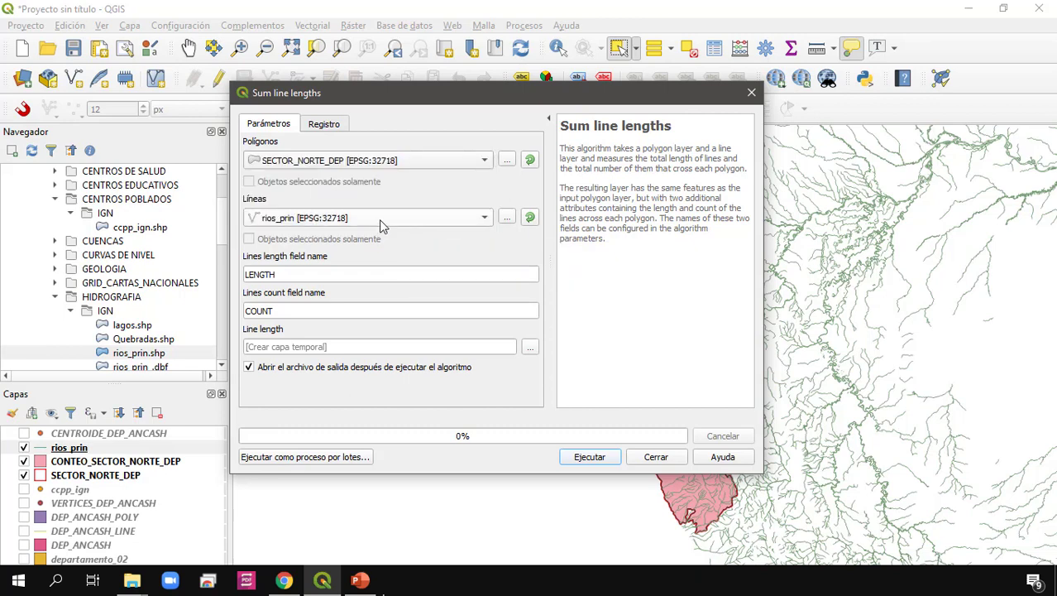
Name the lines length field SUMA_LONGITUD and the lines count field TRAMOS.
left_click(295, 274)
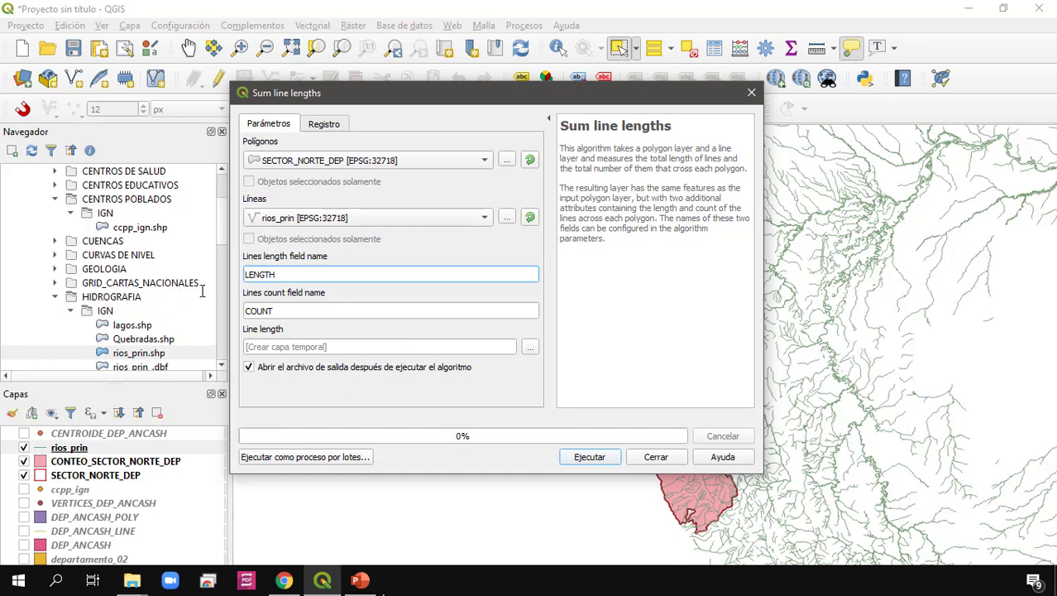
key("ctrl+a")
type("SUMA_LONGITUD")
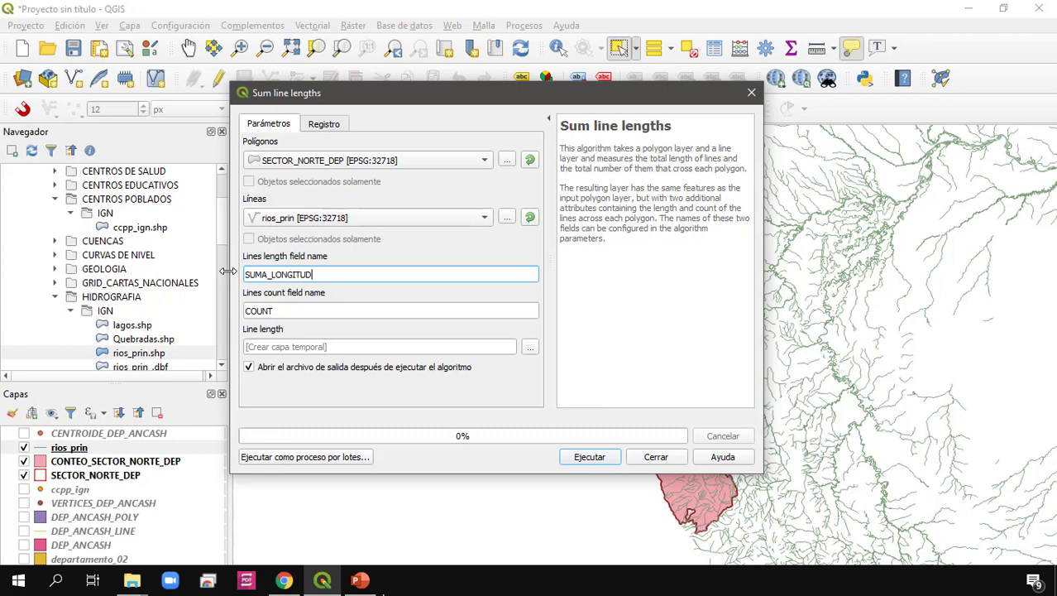
double_click(307, 310)
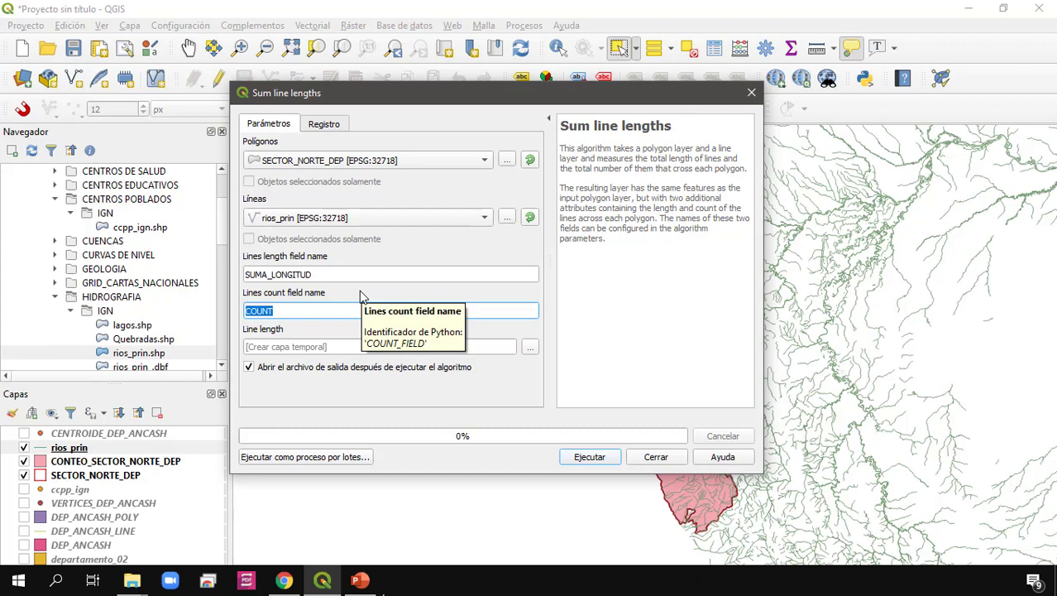
type("TRAMOS")
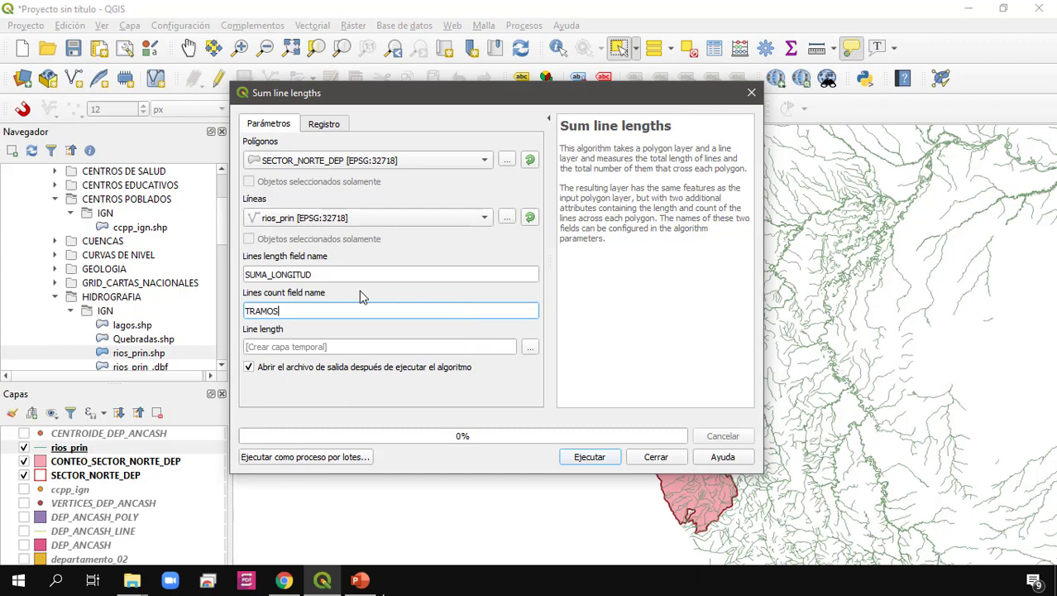
Set the line length output to the shapefile LINEAS_LENGTH_SN_DEP in the Ejemplo folder.
left_click(530, 347)
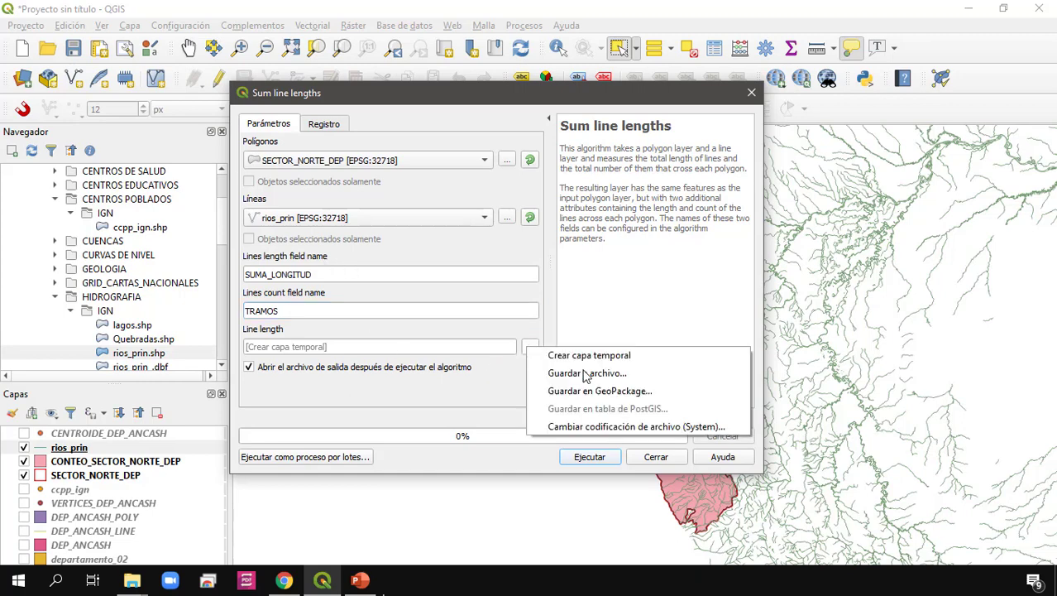
left_click(611, 374)
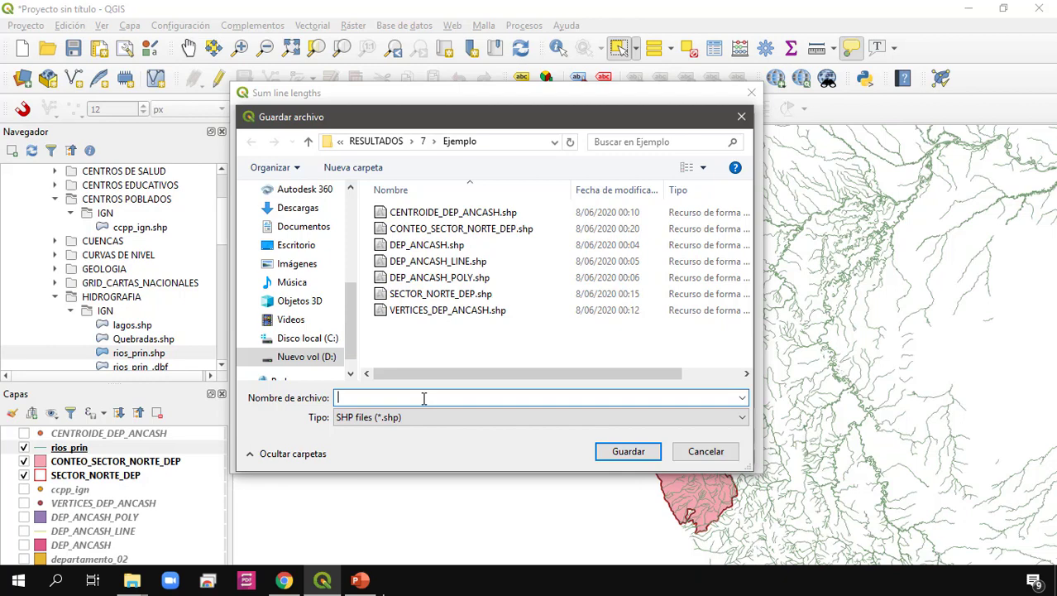
type("NEAS_LENGTH_SN_DEP")
key("Return")
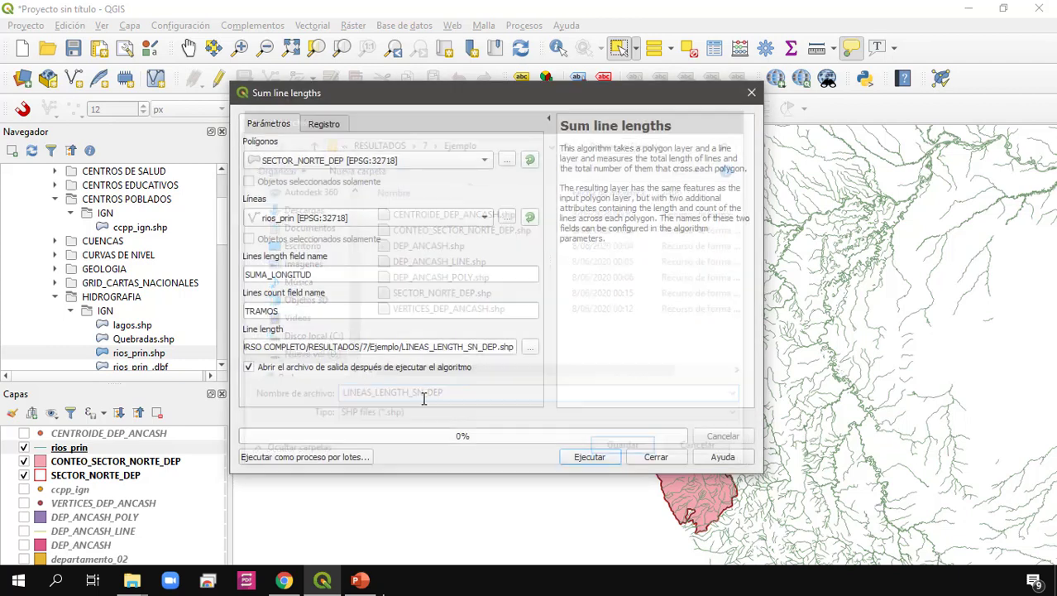
Run the Sum line lengths analysis and close its dialog.
left_click(600, 460)
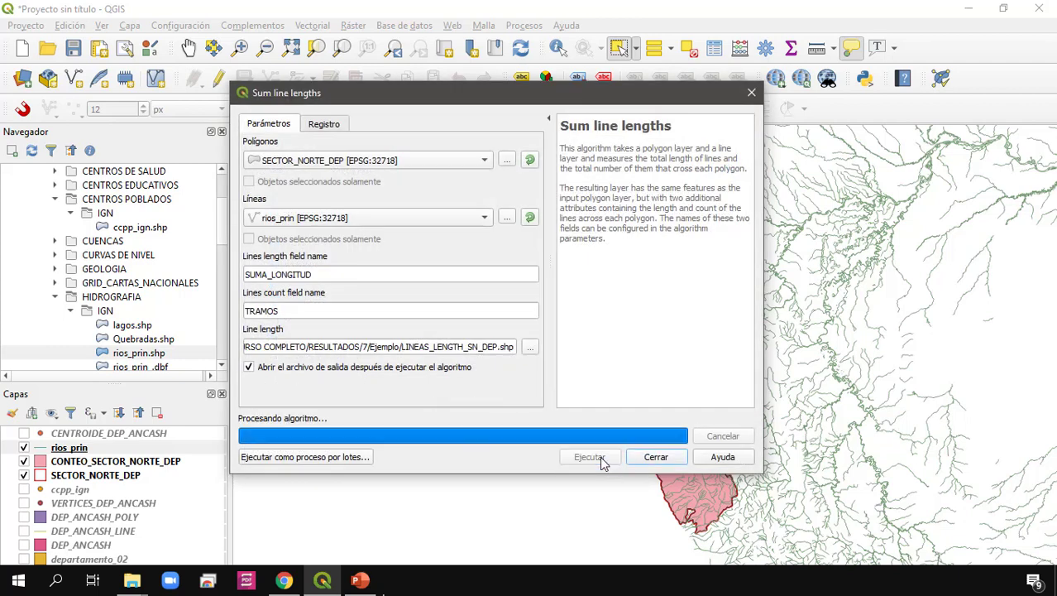
left_click(657, 457)
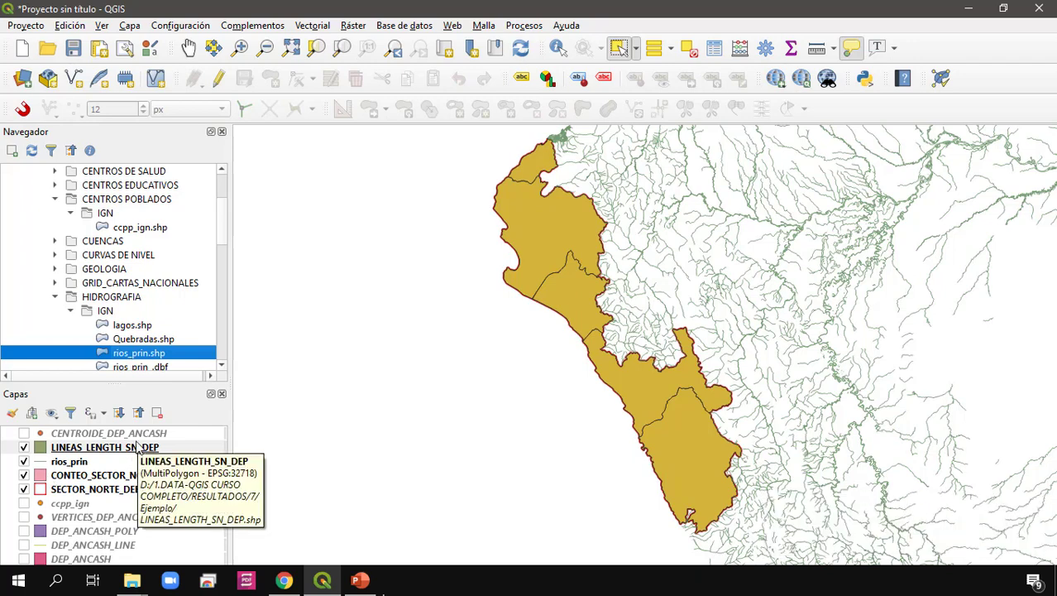
Examine the attribute table of LINEAS_LENGTH_SN_DEP, sorting it by SUMA_LONGI and by TRAMOS, and close it.
left_click(124, 453)
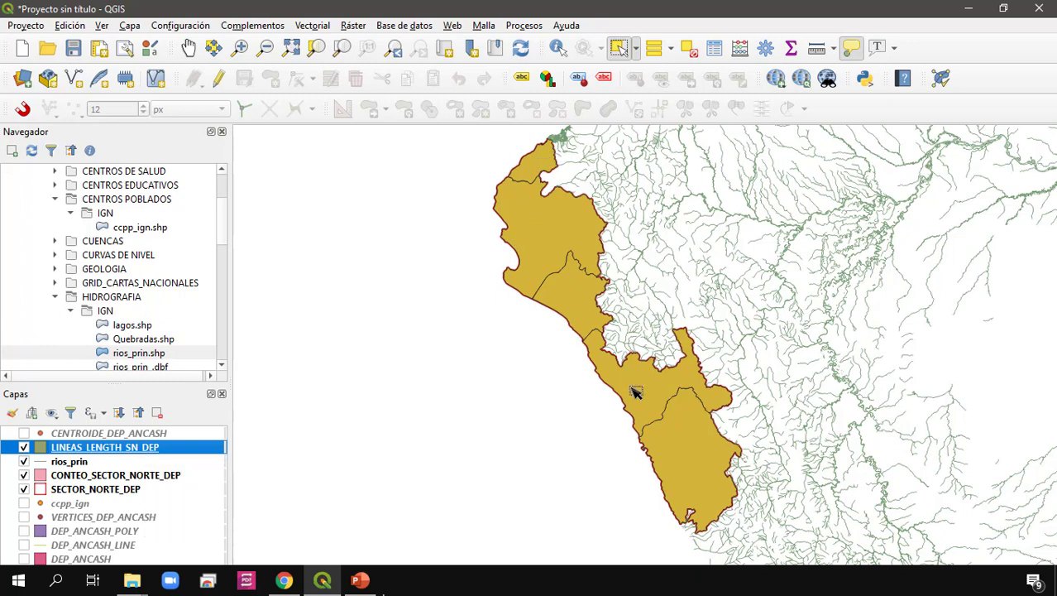
right_click(155, 453)
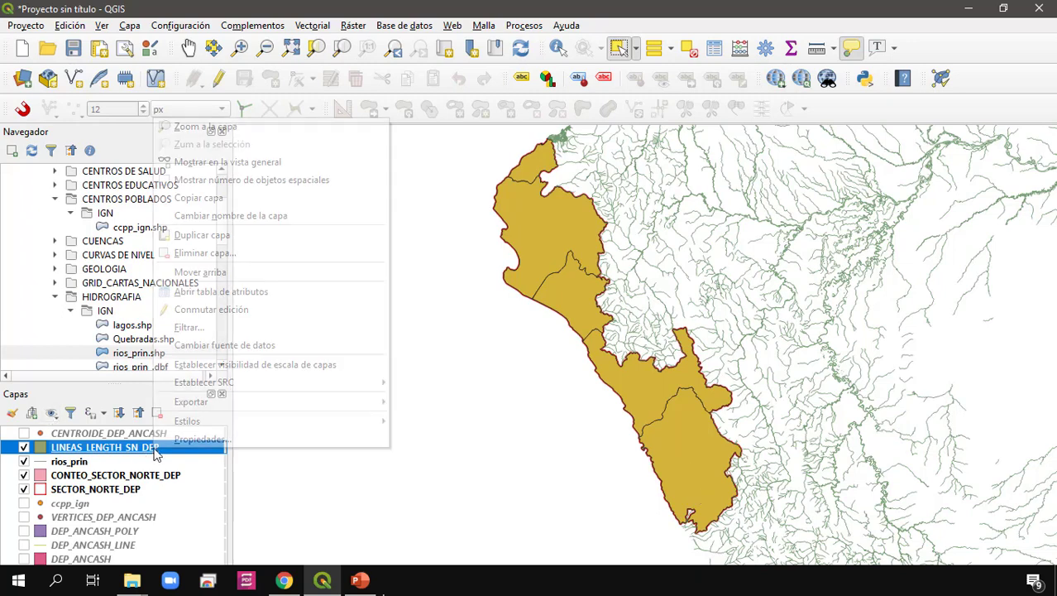
left_click(257, 292)
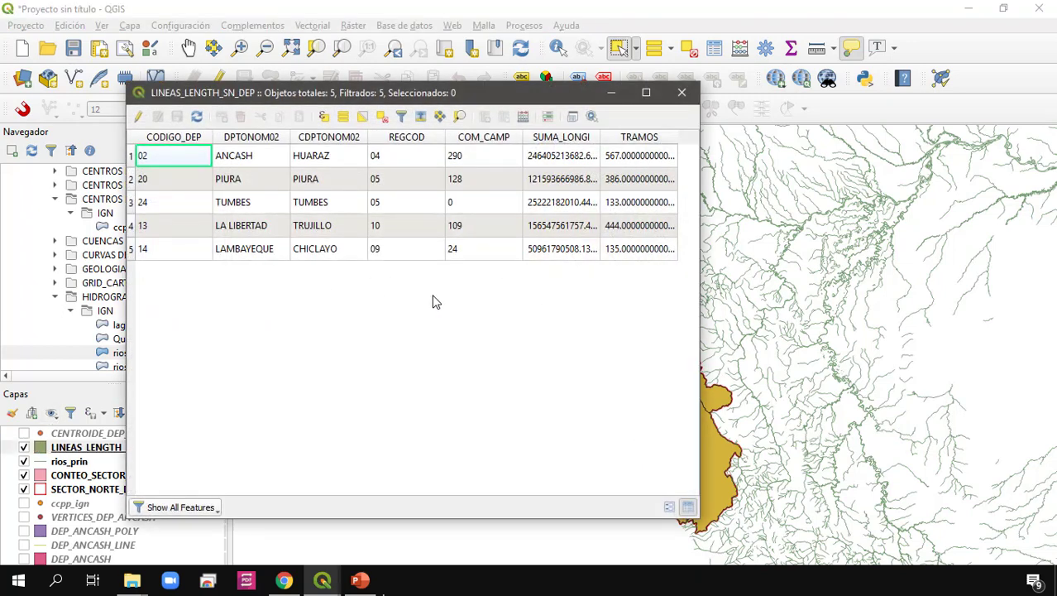
left_click(569, 139)
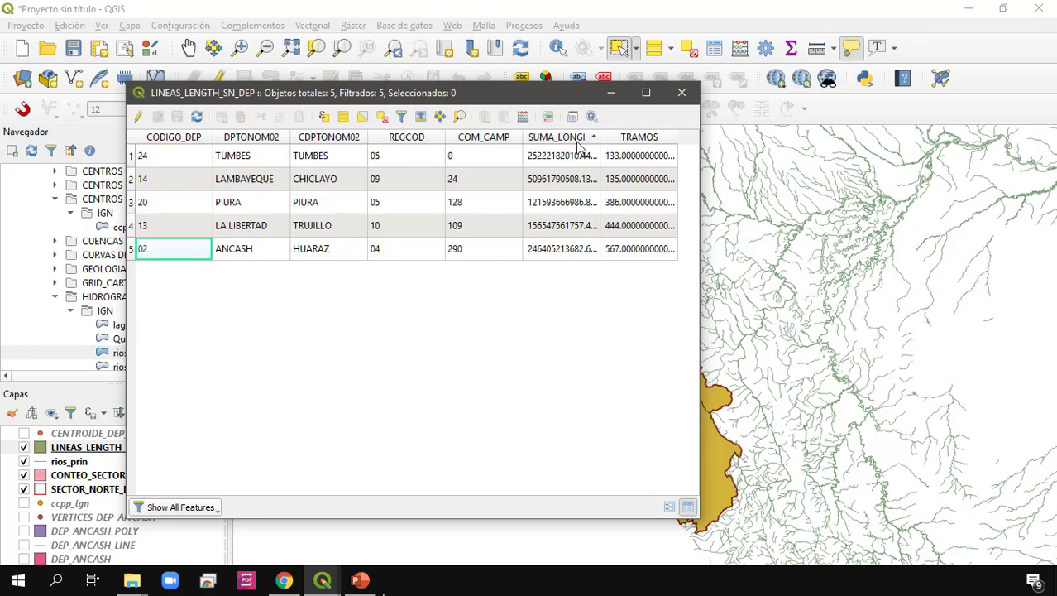
left_click(636, 137)
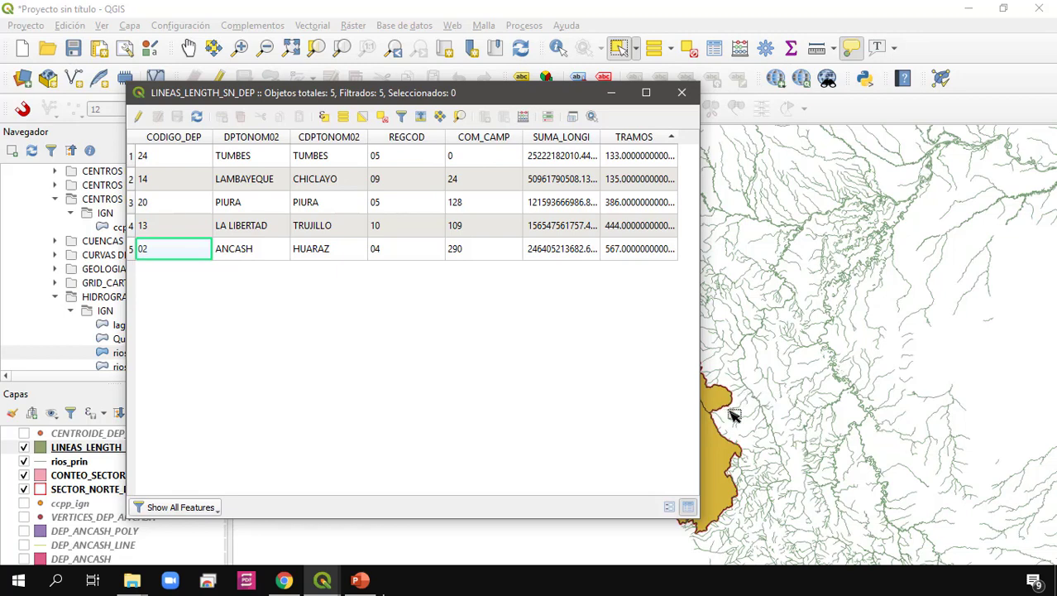
mouse_move(734, 413)
left_click(680, 93)
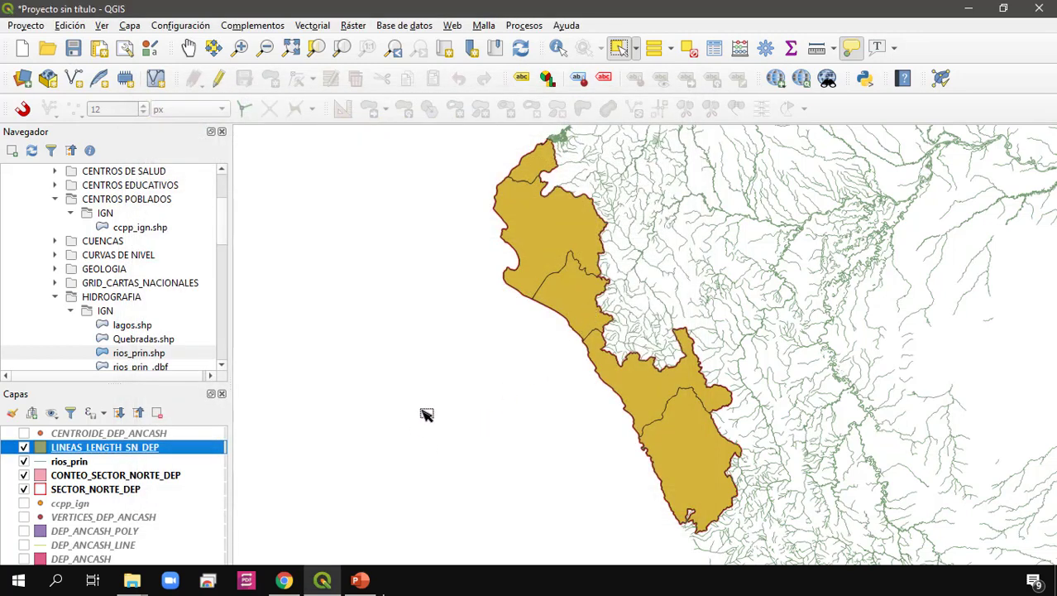
left_click(319, 33)
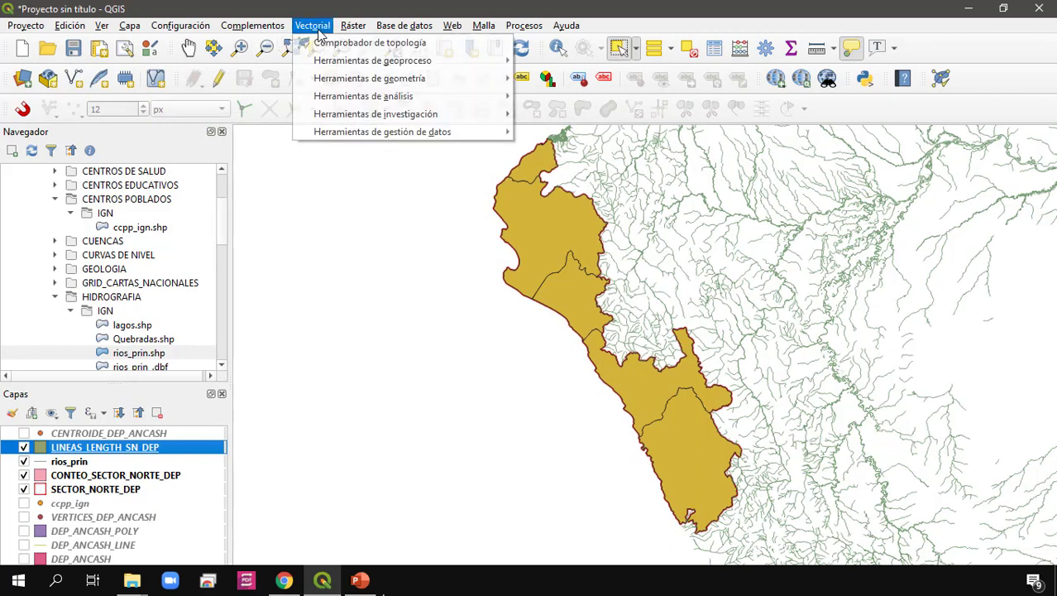
mouse_move(391, 103)
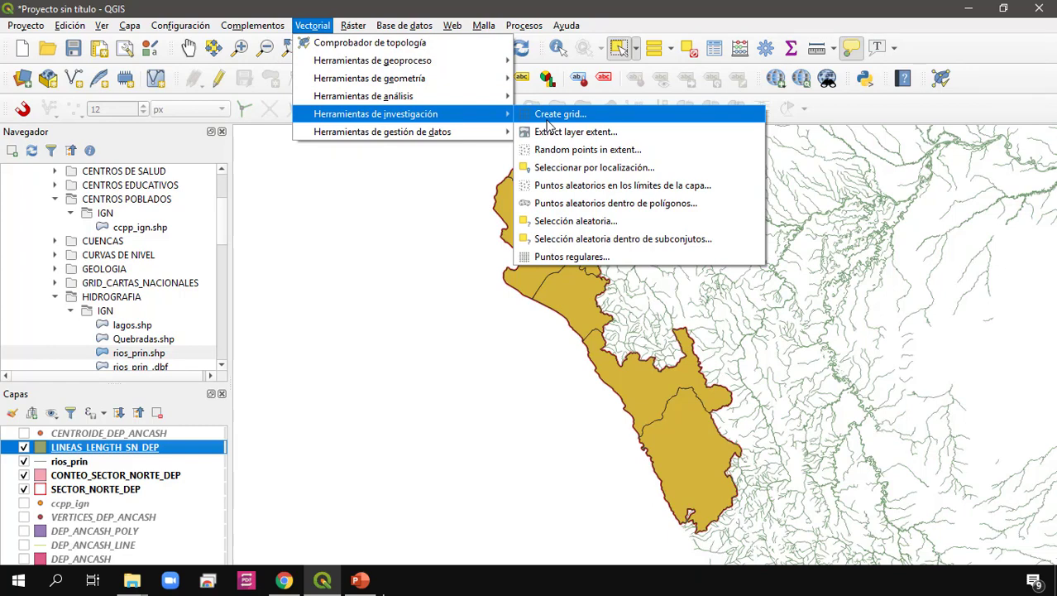
mouse_move(469, 145)
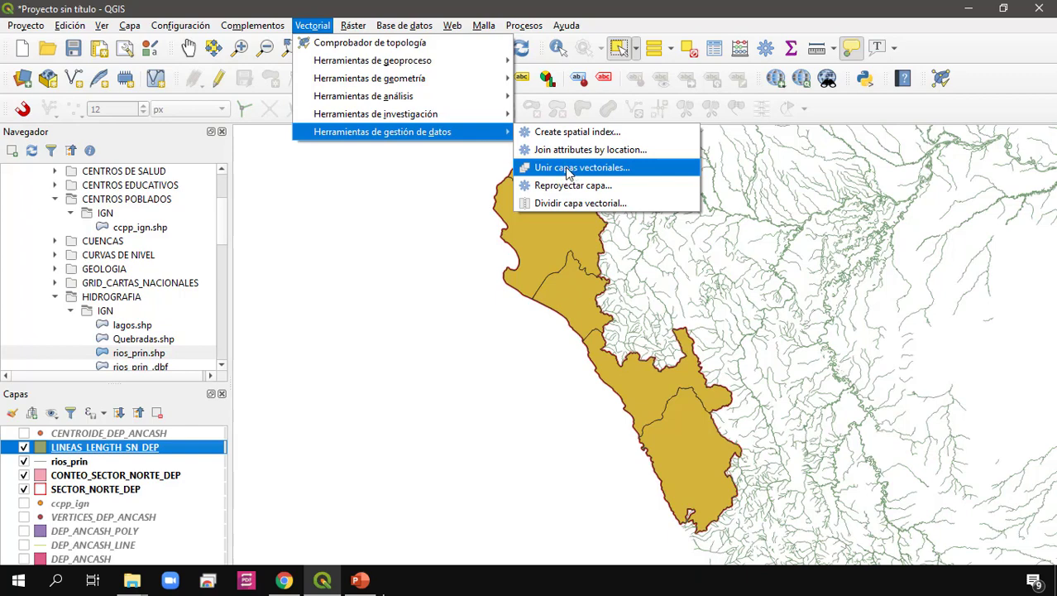
Hide the LINEAS_LENGTH_SN_DEP, rios_prin and CONTEO_SECTOR_NORTE_DEP layers, leaving SECTOR_NORTE_DEP shown.
left_click(24, 447)
left_click(24, 461)
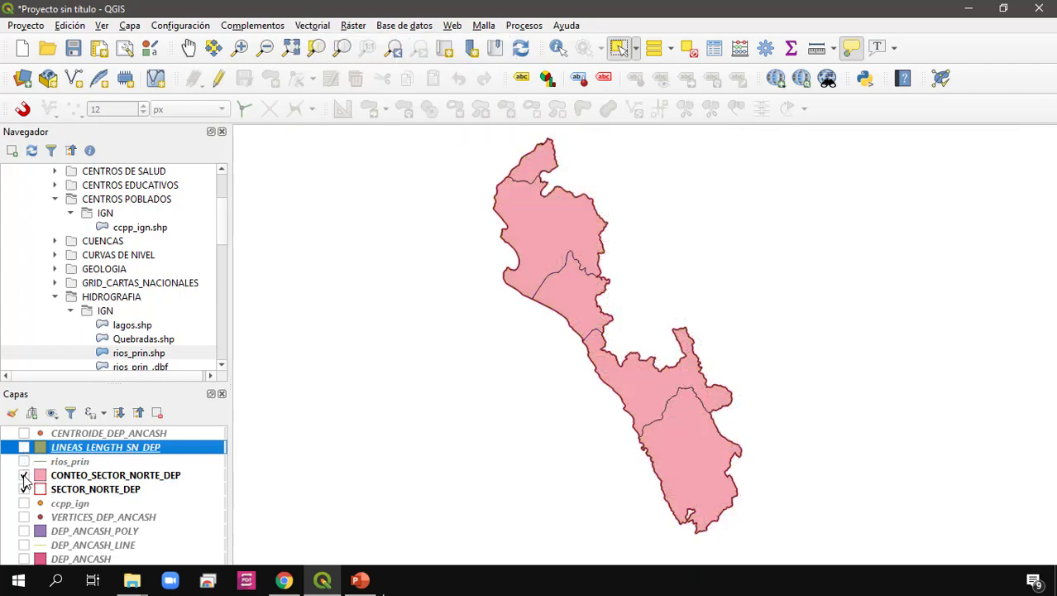
left_click(24, 475)
left_click(24, 489)
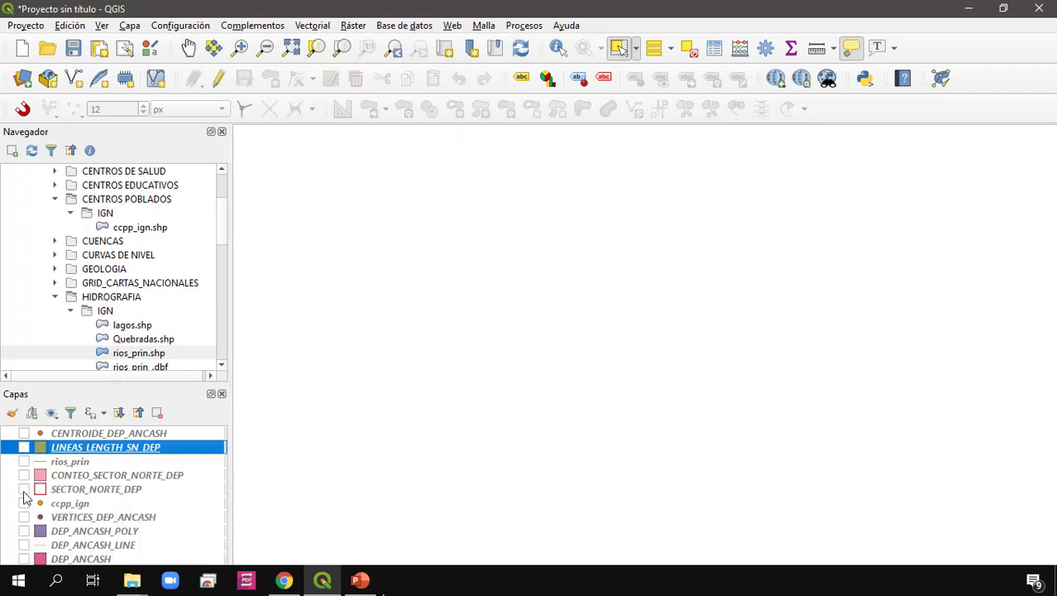
left_click(24, 489)
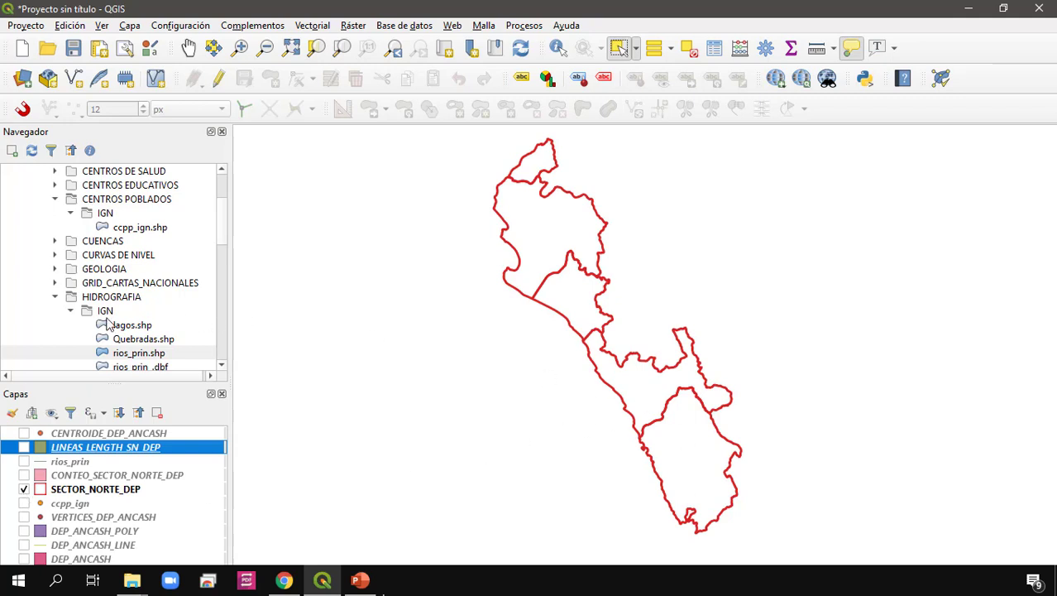
Browse drive D: to the CARTA NACIONAL folder inside the DATA folder that also holds Area_estudio.
scroll(136, 285, "up", 3)
scroll(140, 281, "down", 10)
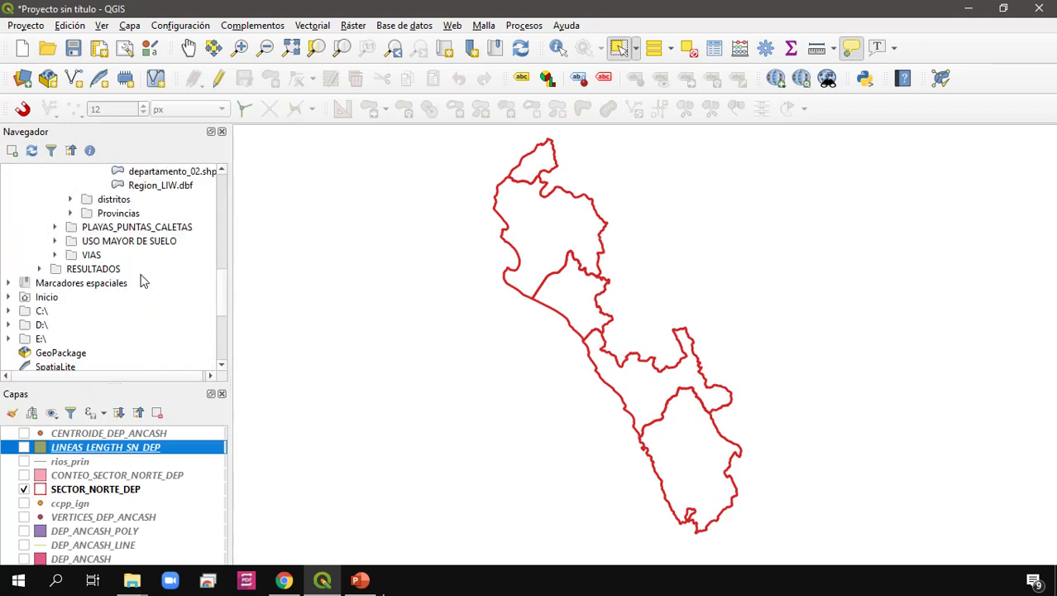
scroll(140, 281, "up", 5)
scroll(141, 282, "down", 5)
left_click(8, 324)
scroll(69, 331, "down", 5)
scroll(104, 283, "down", 12)
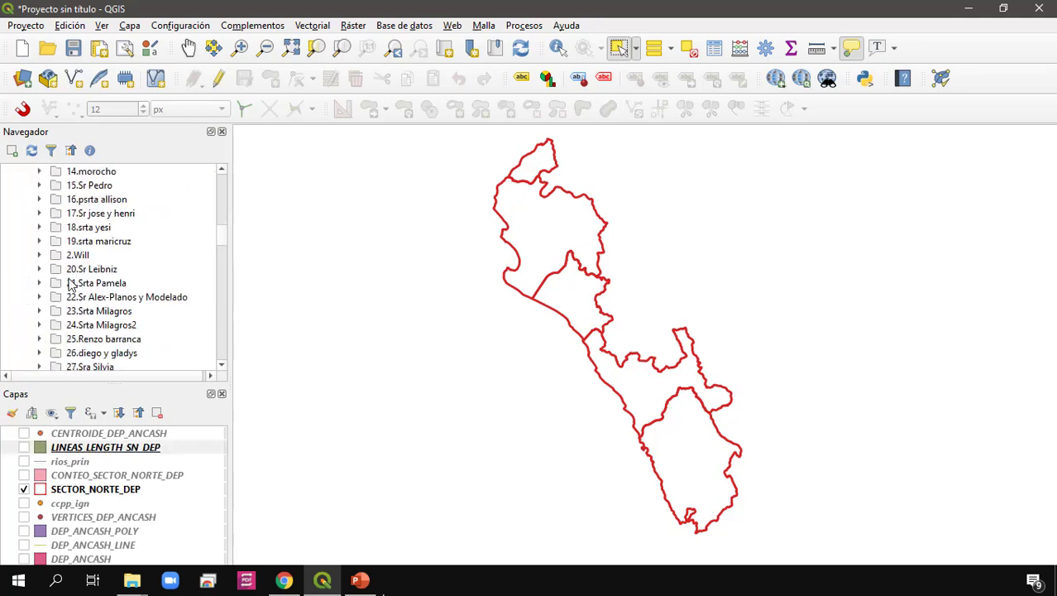
scroll(104, 283, "down", 9)
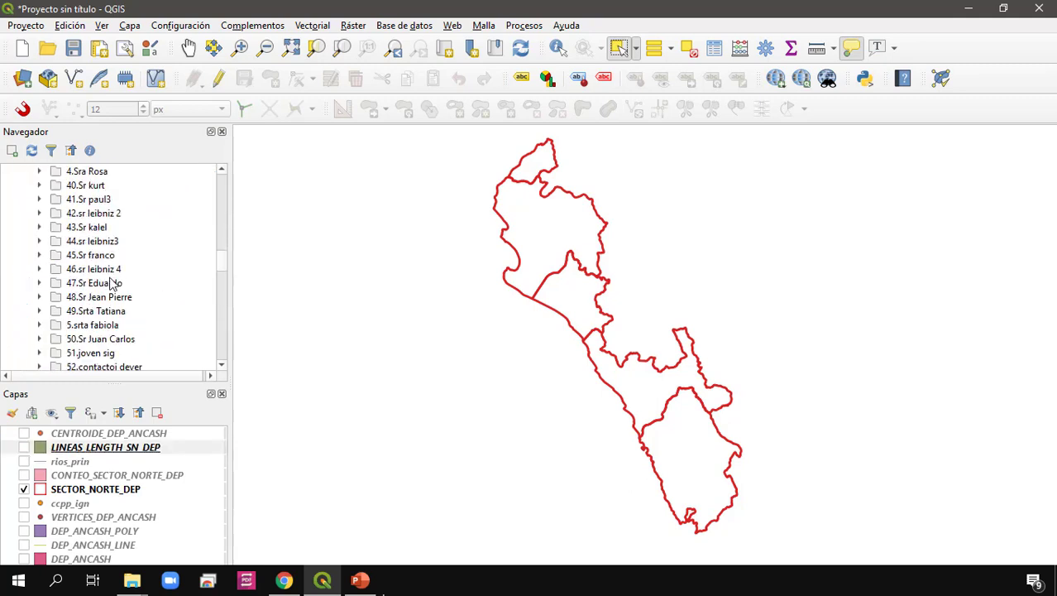
scroll(112, 283, "down", 5)
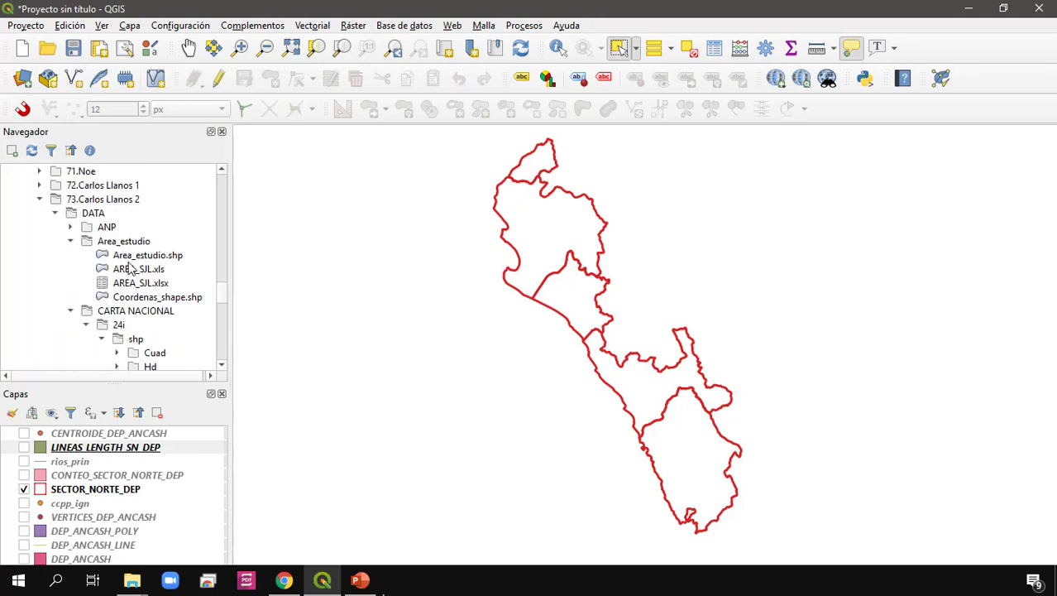
left_click(119, 327)
left_click(137, 311)
scroll(137, 312, "down", 4)
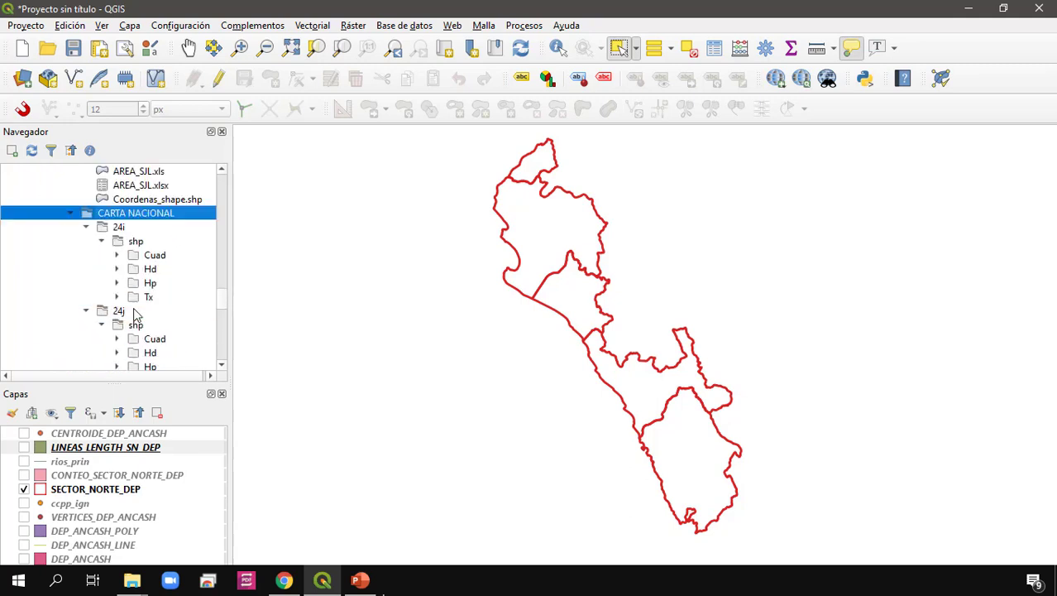
Add 24i-rios.shp from the Hd folder of CARTA NACIONAL sheet 24i to the map.
scroll(137, 314, "up", 2)
left_click(149, 274)
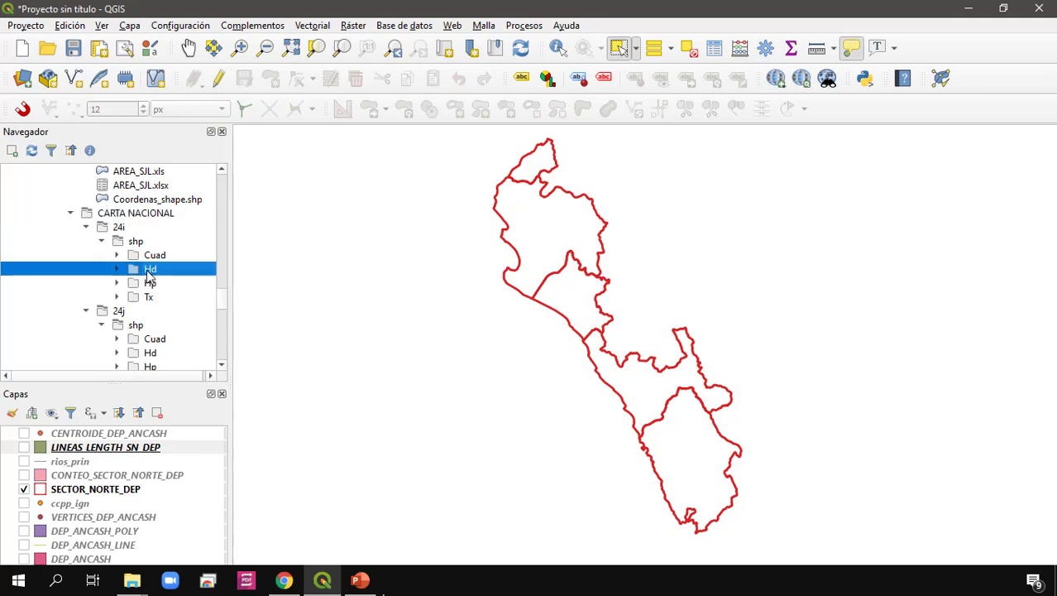
double_click(149, 269)
left_click(187, 297)
left_click(184, 311)
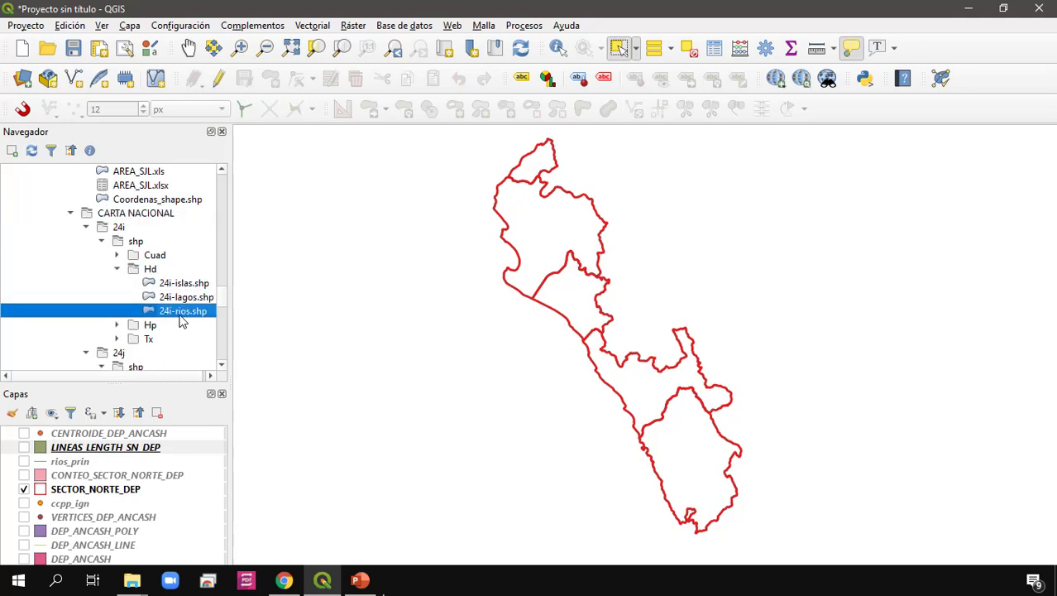
left_click_drag(192, 319, 414, 315)
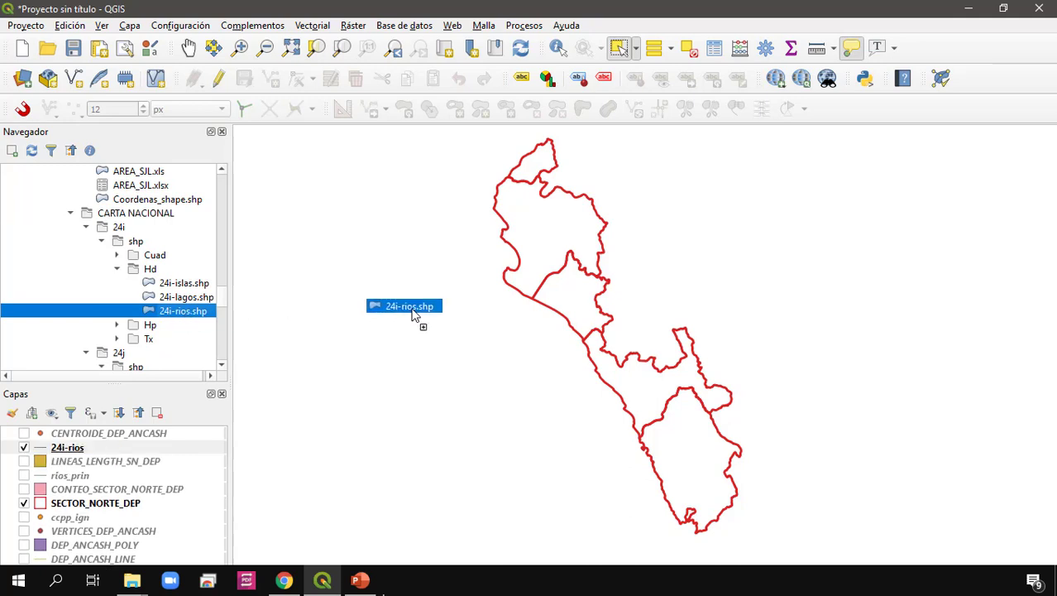
Add 24j-rios.shp from the Hd folder of CARTA NACIONAL sheet 24j to the map.
scroll(112, 351, "down", 2)
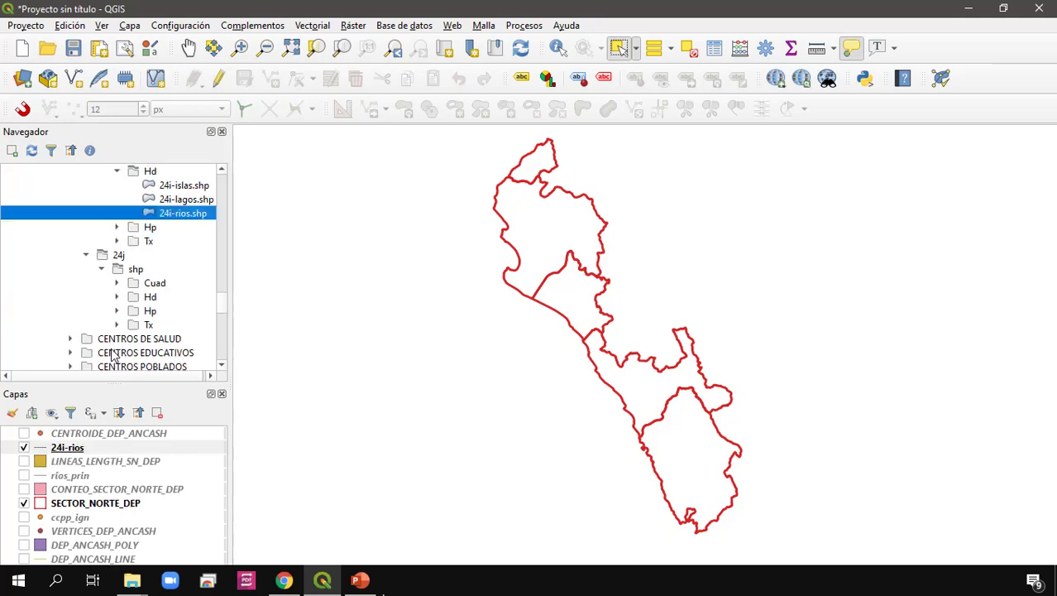
left_click(117, 297)
left_click_drag(178, 325, 456, 331)
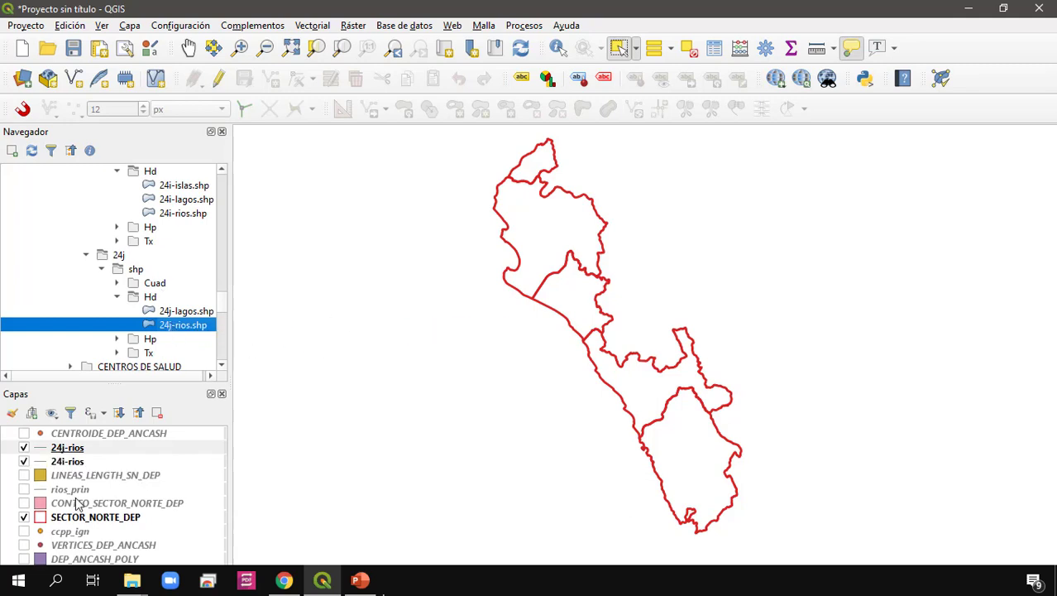
Zoom to the 24j-rios layer and examine how it adjoins the 24i-rios rivers.
right_click(110, 448)
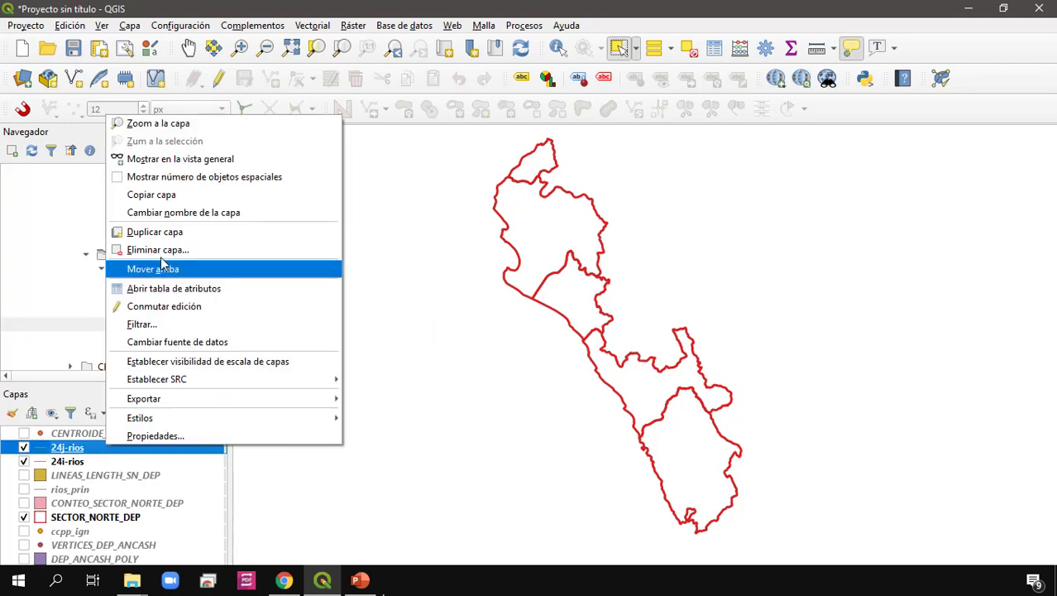
left_click(203, 128)
scroll(540, 269, "down", 3)
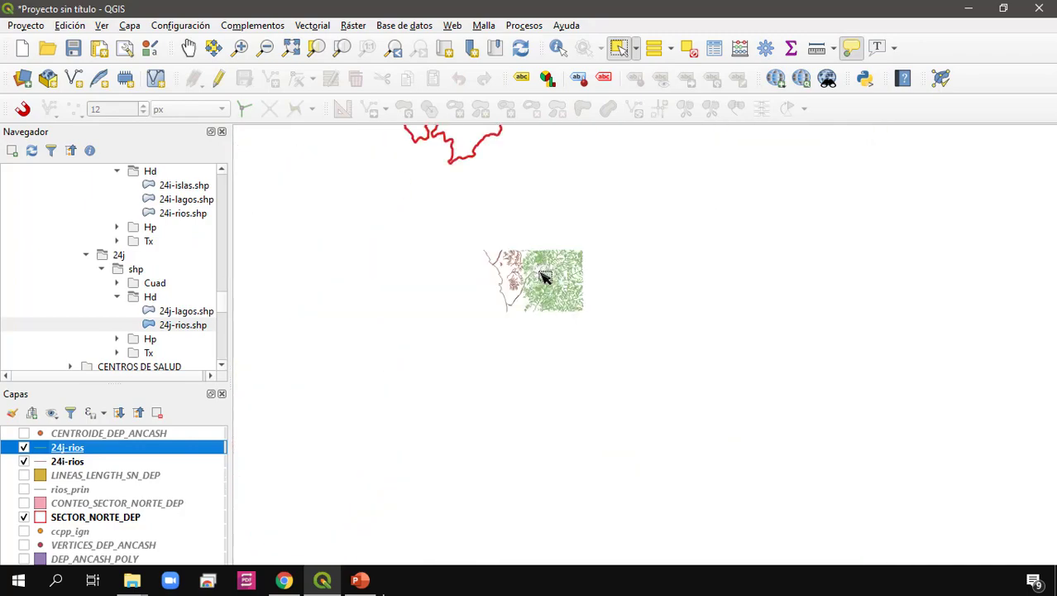
scroll(545, 277, "up", 4)
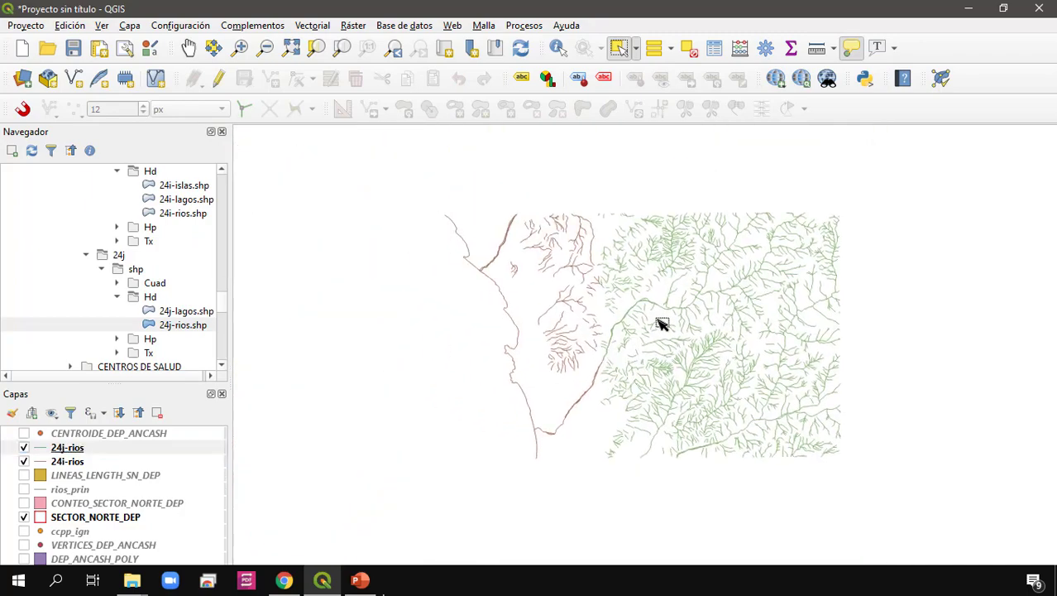
scroll(662, 323, "up", 1)
scroll(661, 321, "down", 1)
left_click_drag(635, 356, 602, 357)
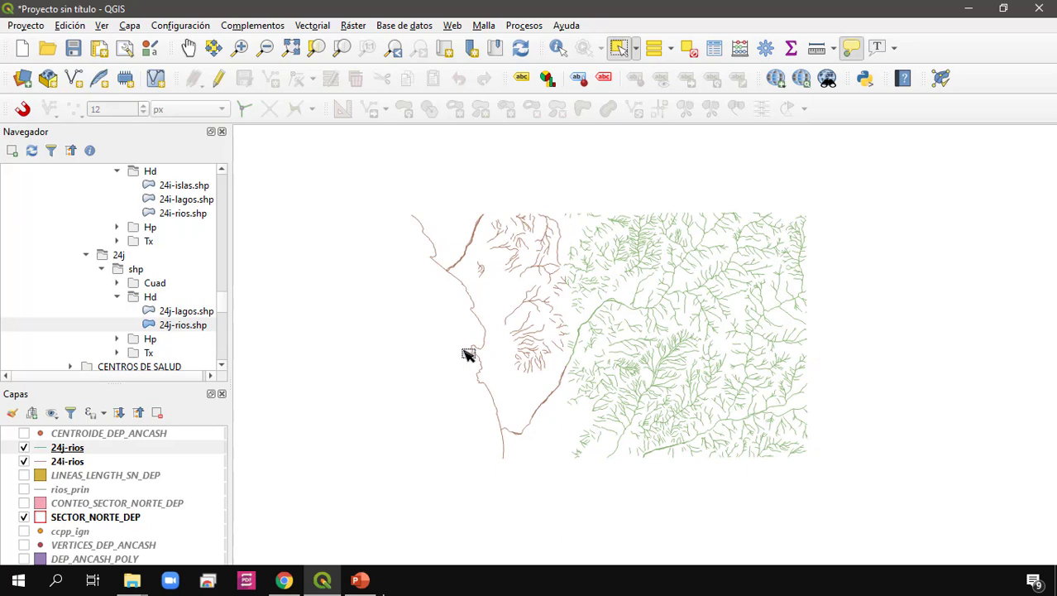
Start the Unir capas vectoriales tool with 24i-rios and 24j-rios as the input layers.
left_click(317, 20)
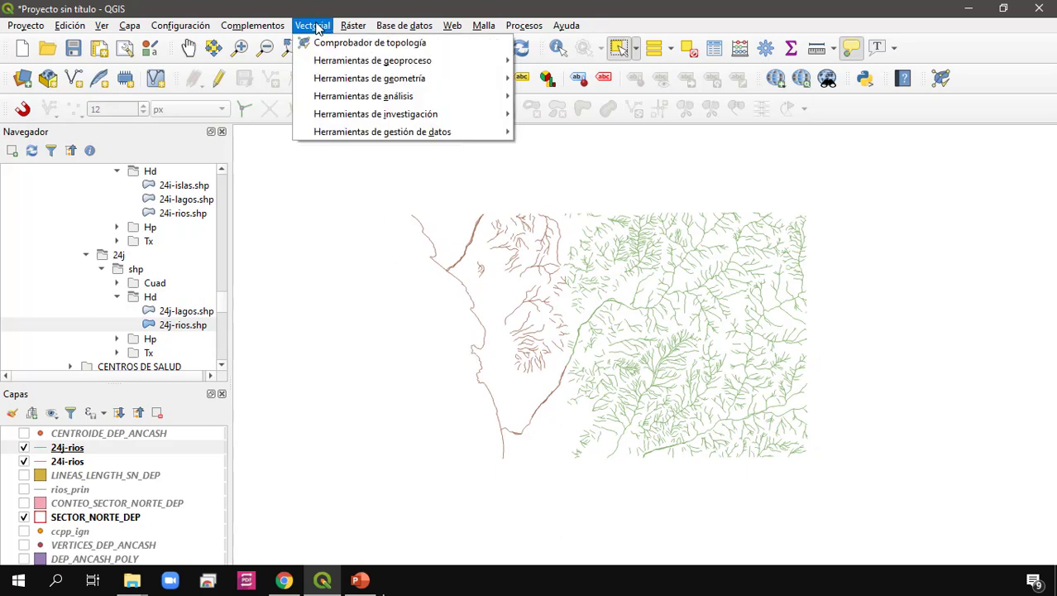
mouse_move(451, 137)
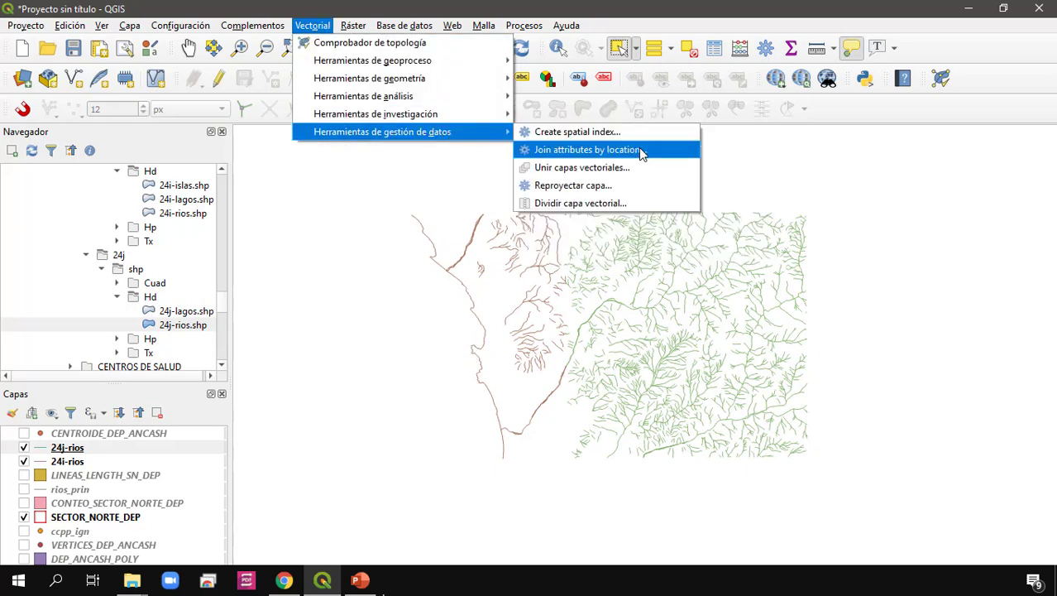
left_click(644, 171)
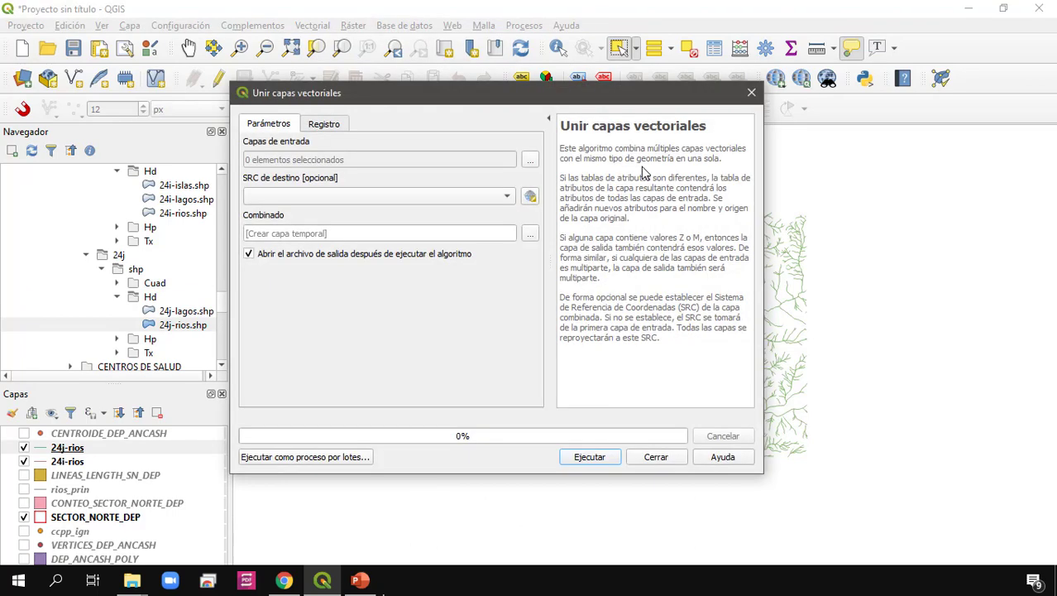
left_click(530, 160)
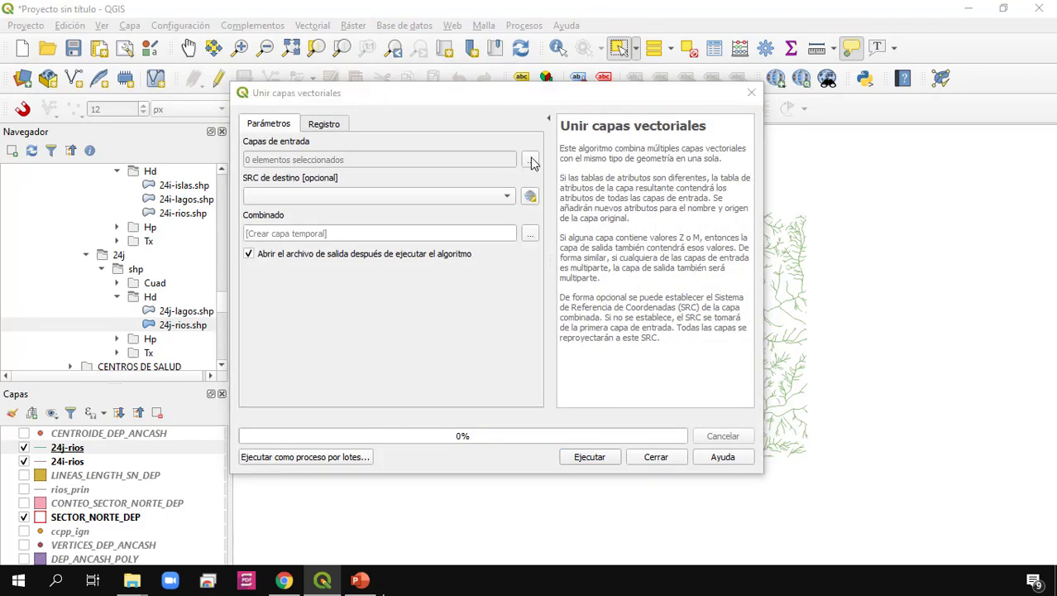
left_click(408, 172)
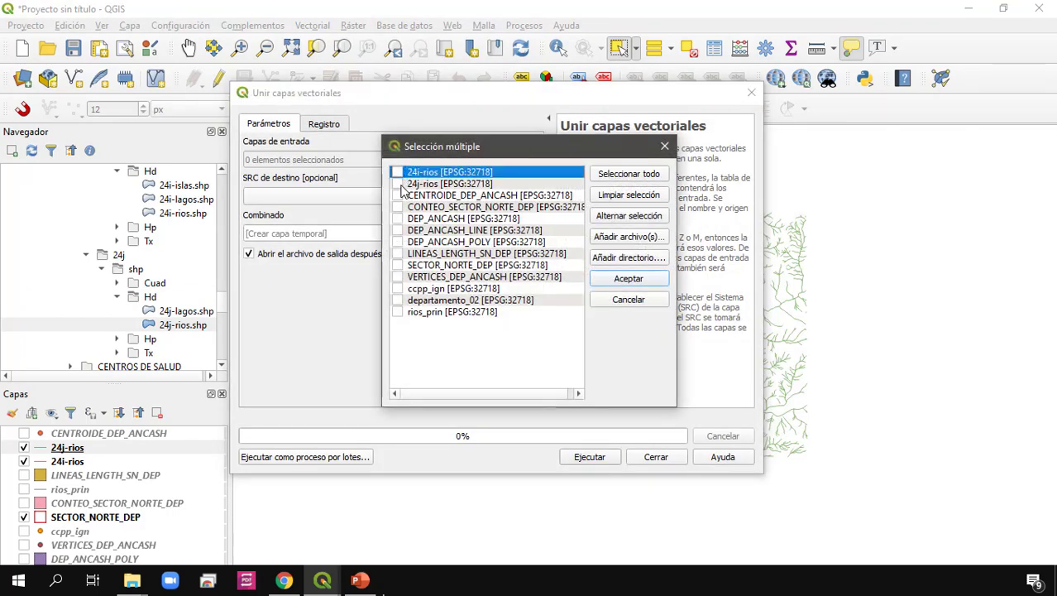
left_click(398, 172)
left_click(397, 184)
left_click(632, 279)
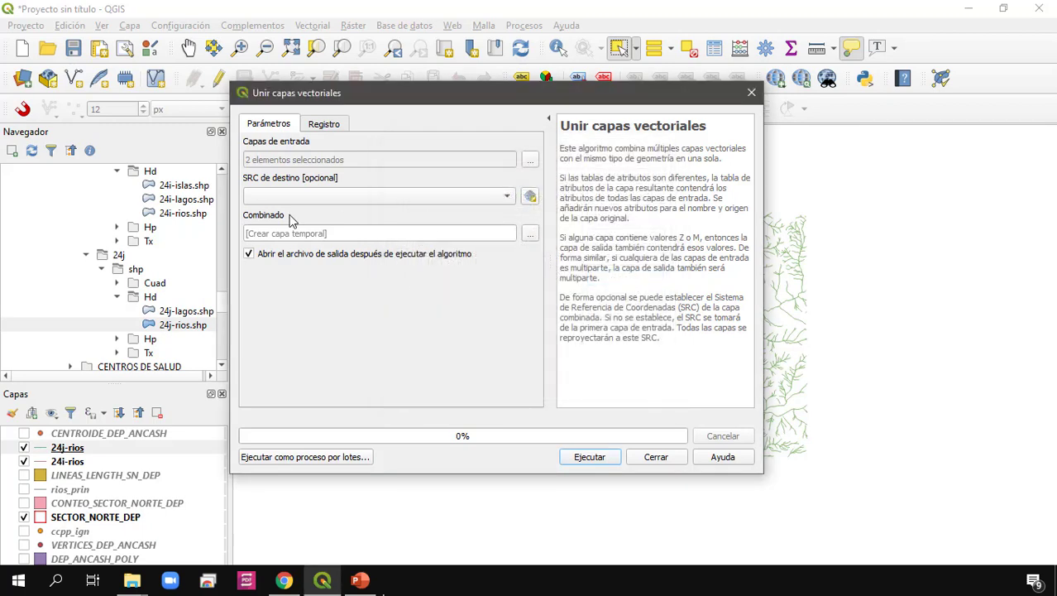
Set the merge's target coordinate system to the project CRS, EPSG:32718 - WGS 84 / UTM zone 18S.
left_click(531, 197)
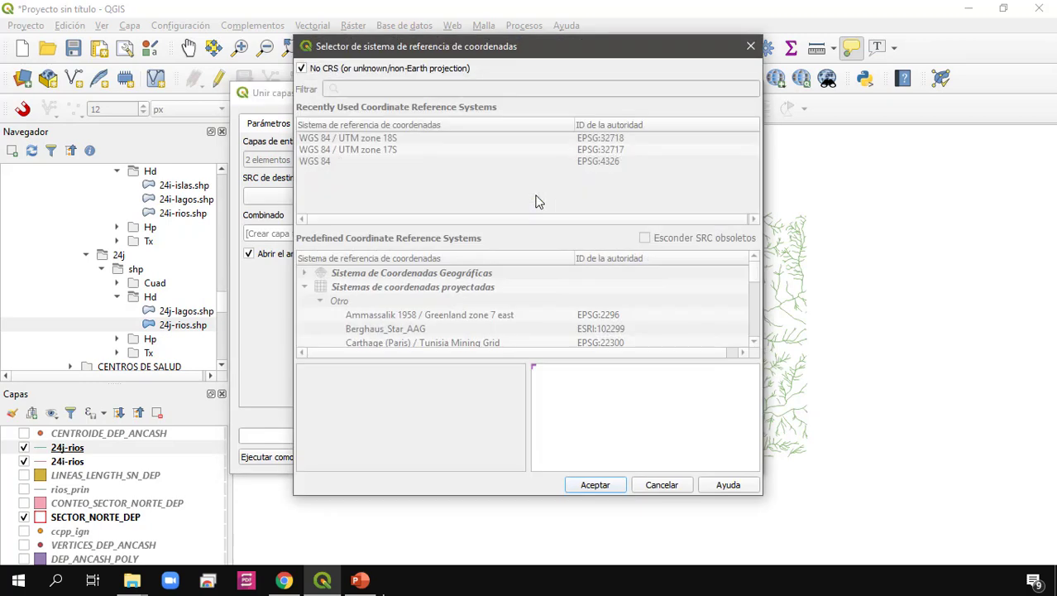
left_click(751, 46)
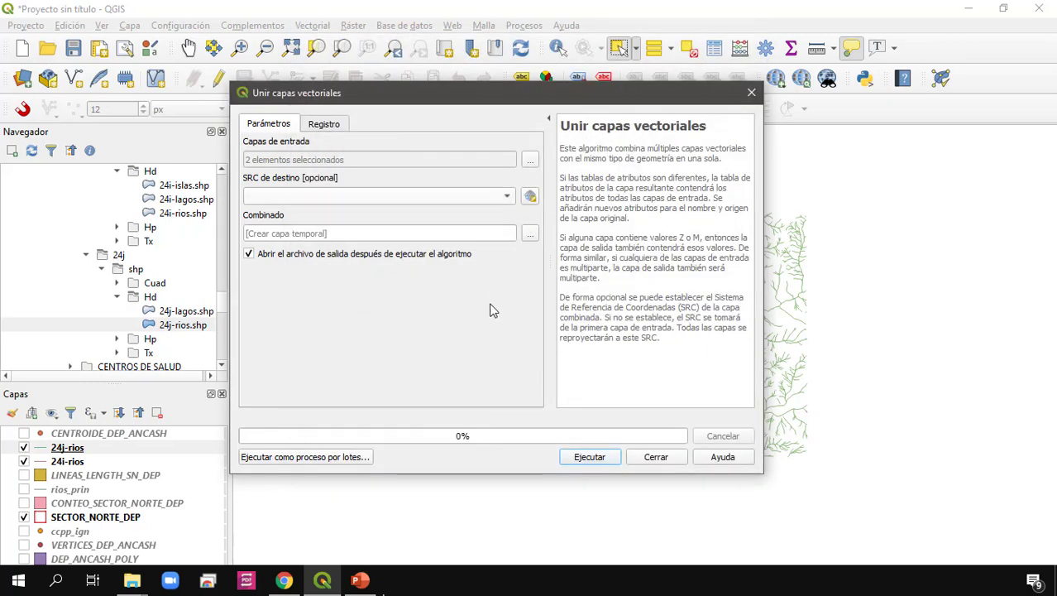
left_click(488, 204)
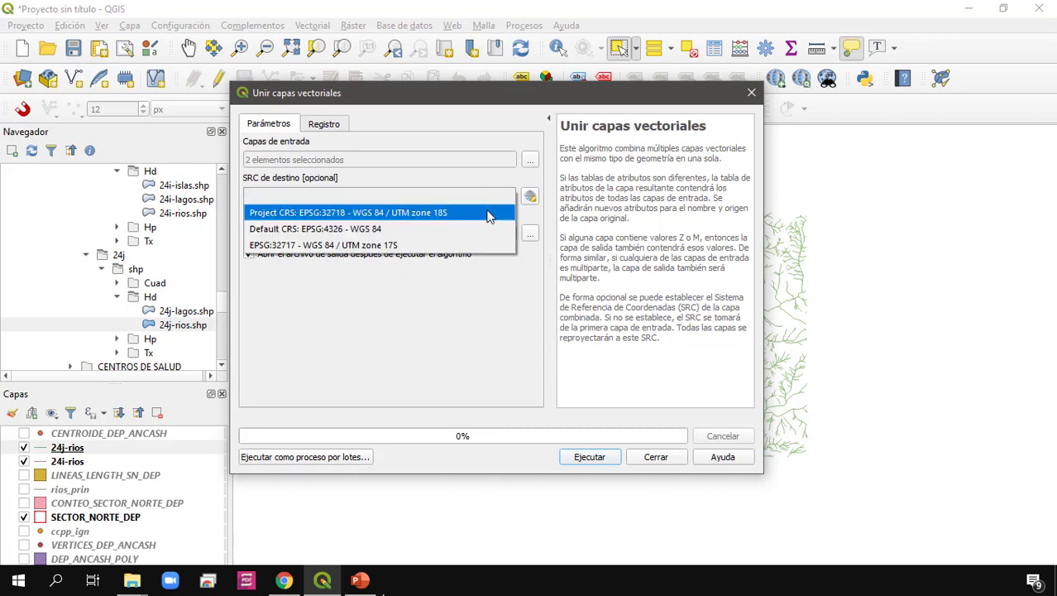
left_click(488, 214)
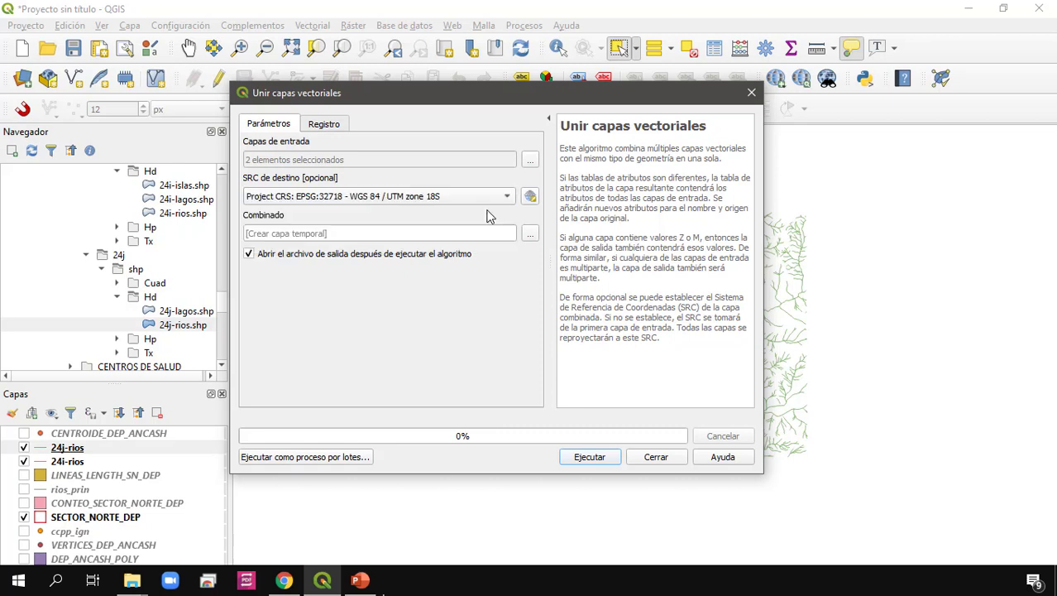
Save the merged output as the shapefile UNIR_Rios in the Ejemplo folder and run the merge.
left_click(530, 235)
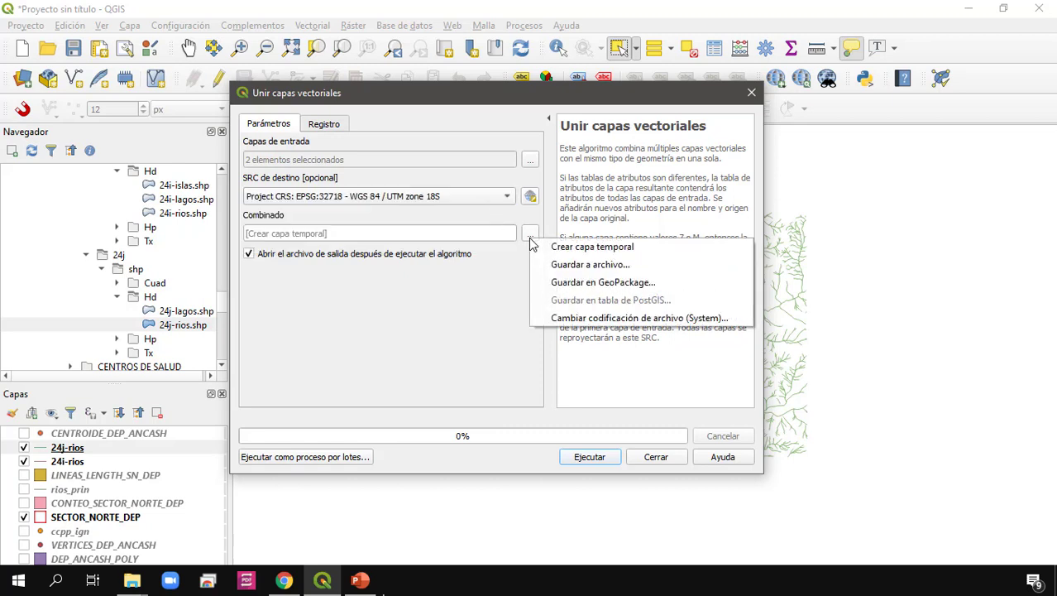
left_click(616, 265)
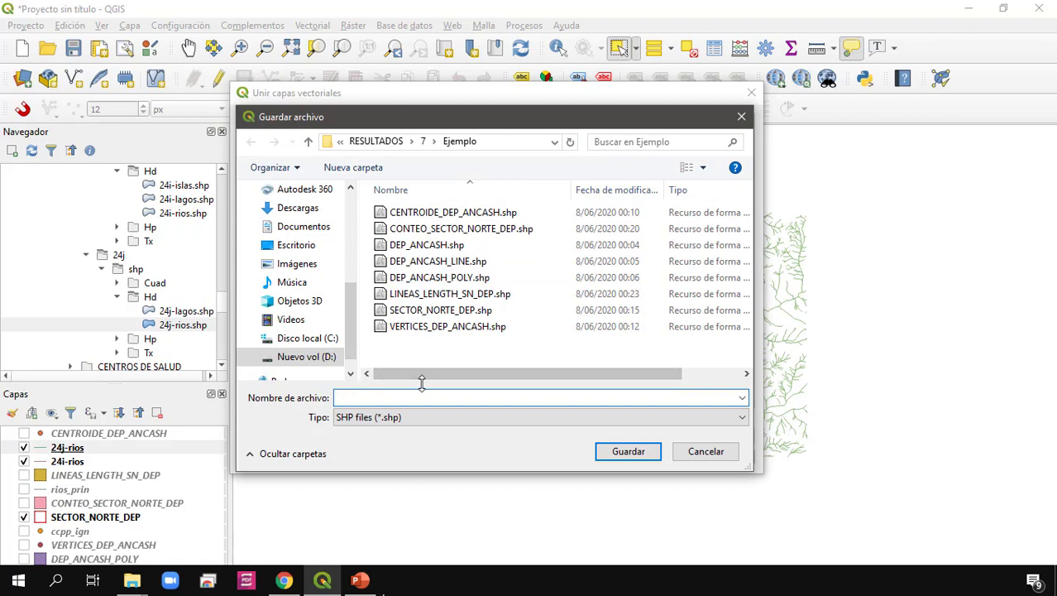
left_click_drag(538, 122, 745, 122)
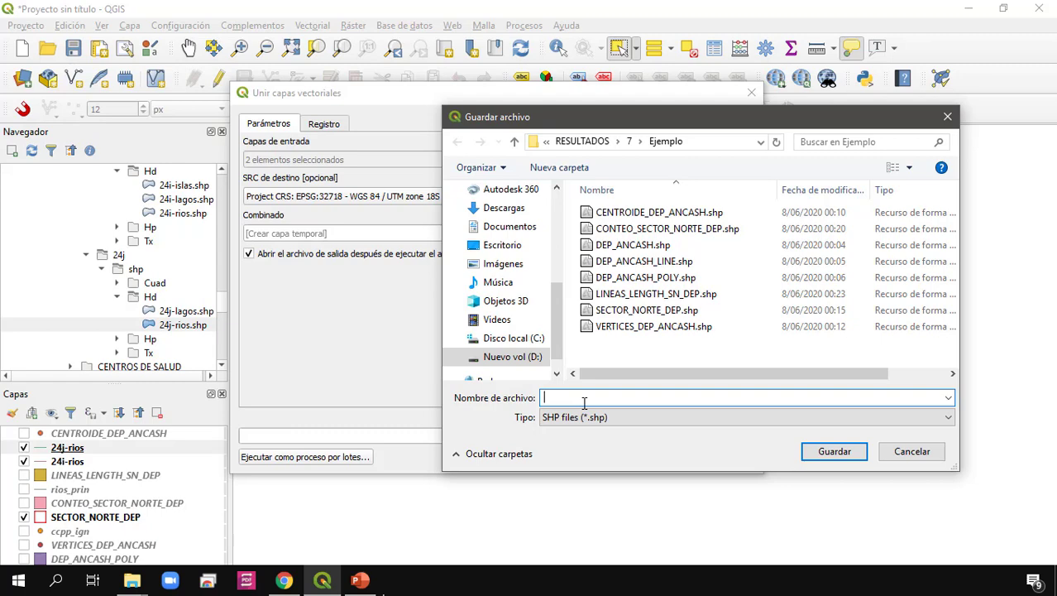
type("C")
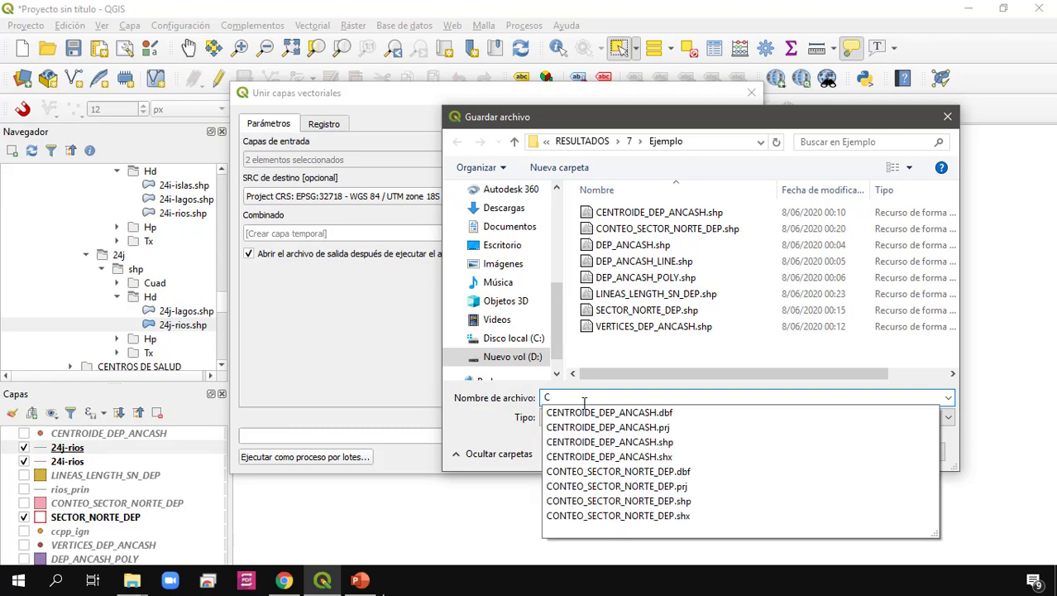
key("BackSpace")
type("UNIR")
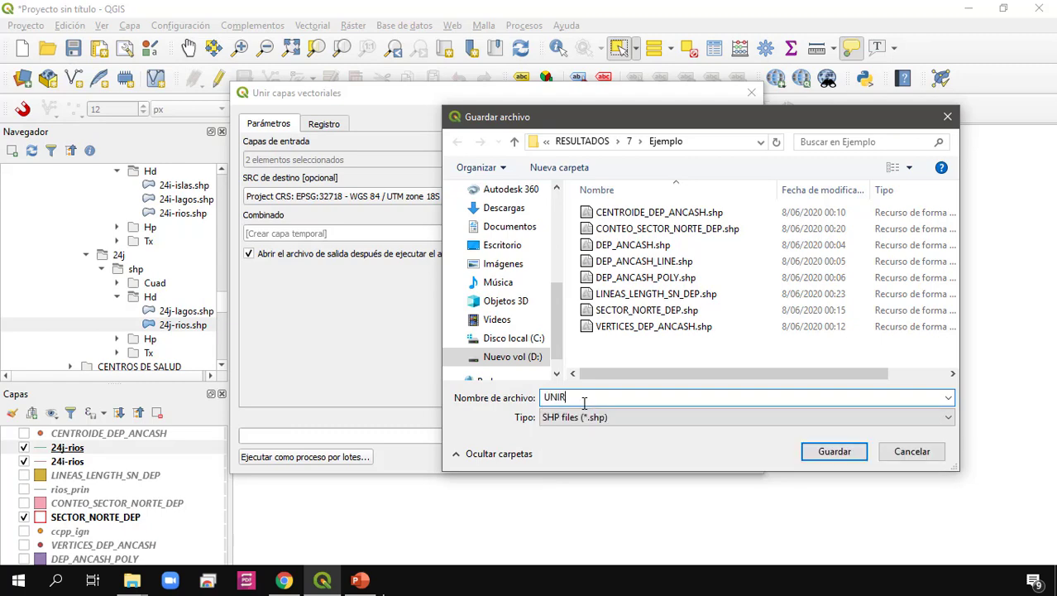
type("_Rios")
key("Return")
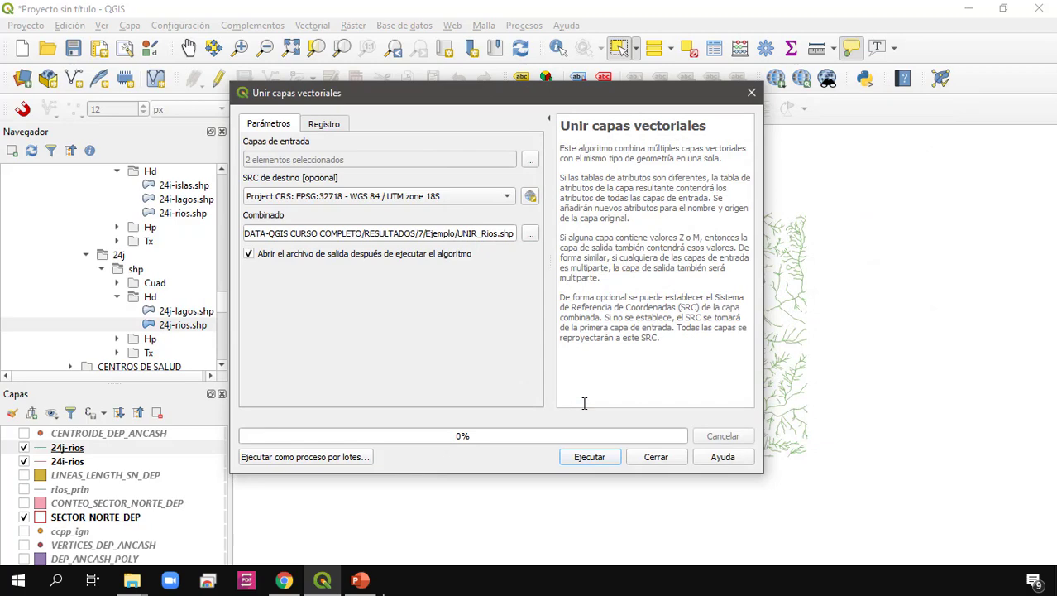
left_click(588, 456)
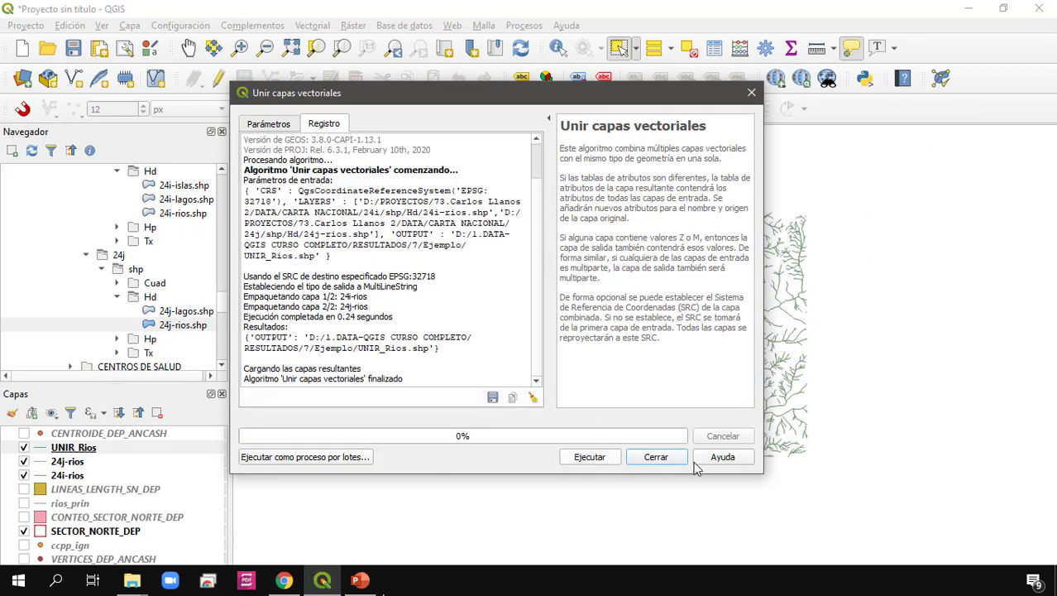
left_click(672, 458)
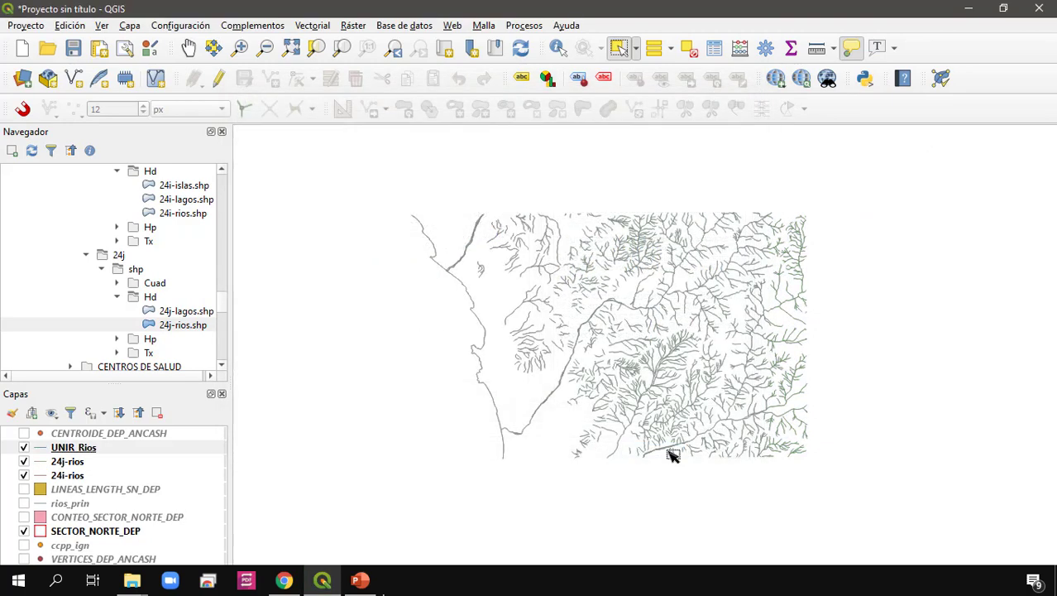
Hide the UNIR_Rios, 24j-rios and 24i-rios layers on the map.
left_click(74, 448)
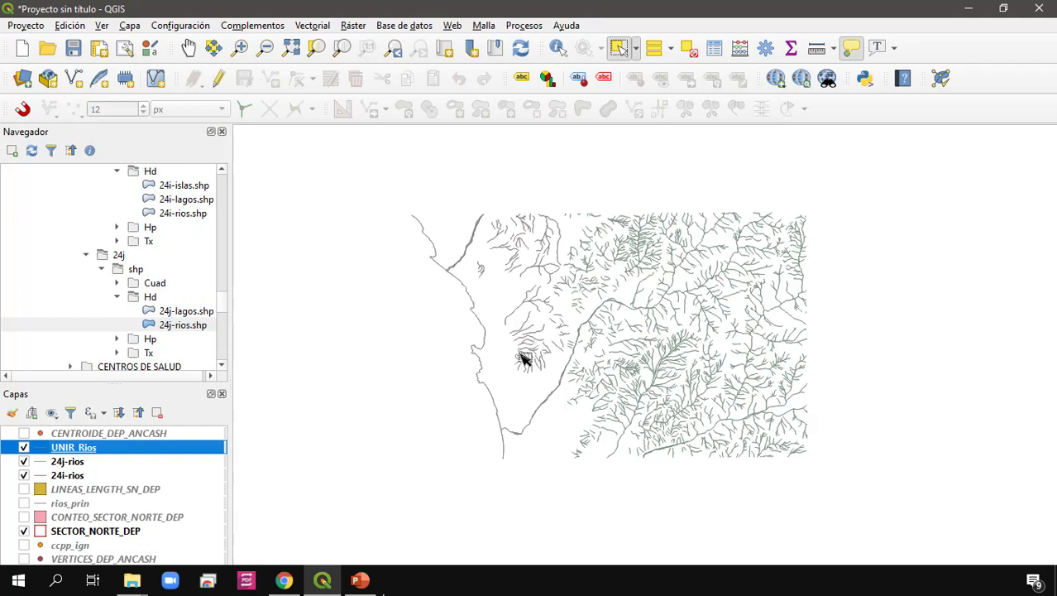
left_click(23, 447)
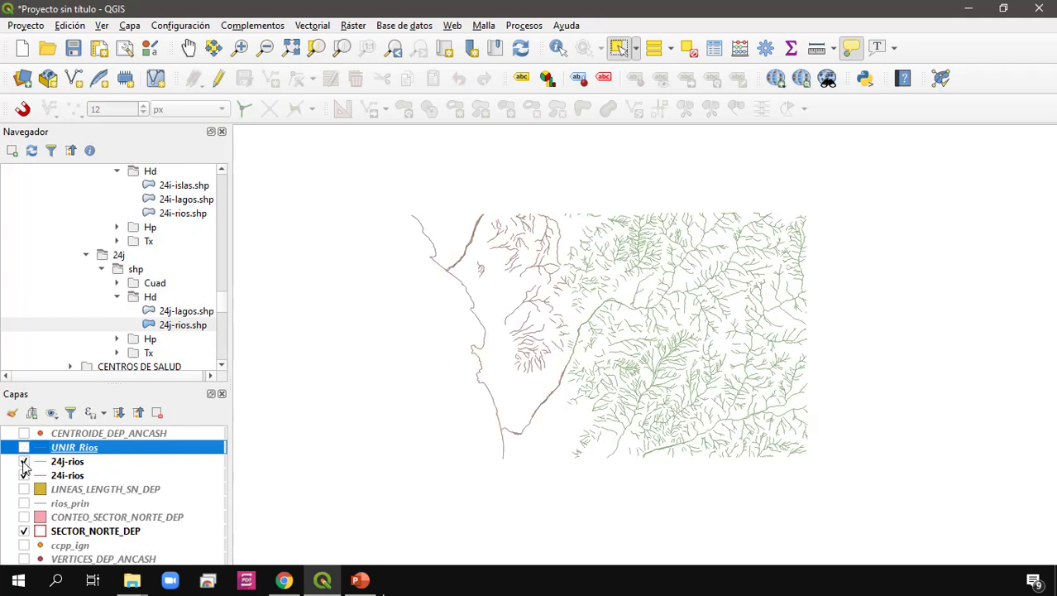
left_click(23, 461)
left_click(23, 475)
Zoom to the SECTOR_NORTE_DEP layer and examine the outlines of the northern departments.
left_click(88, 532)
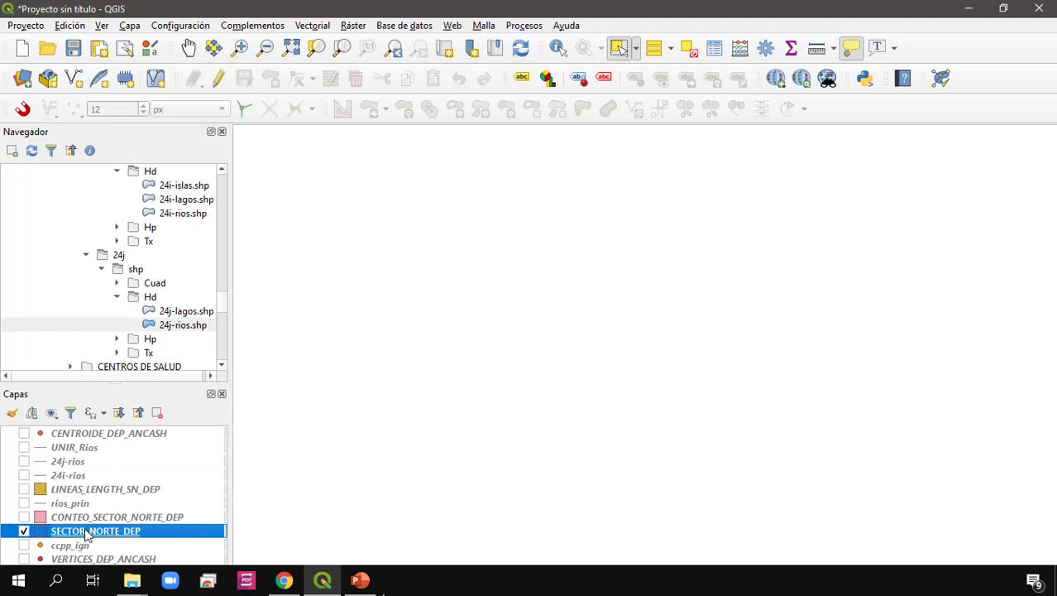
right_click(88, 533)
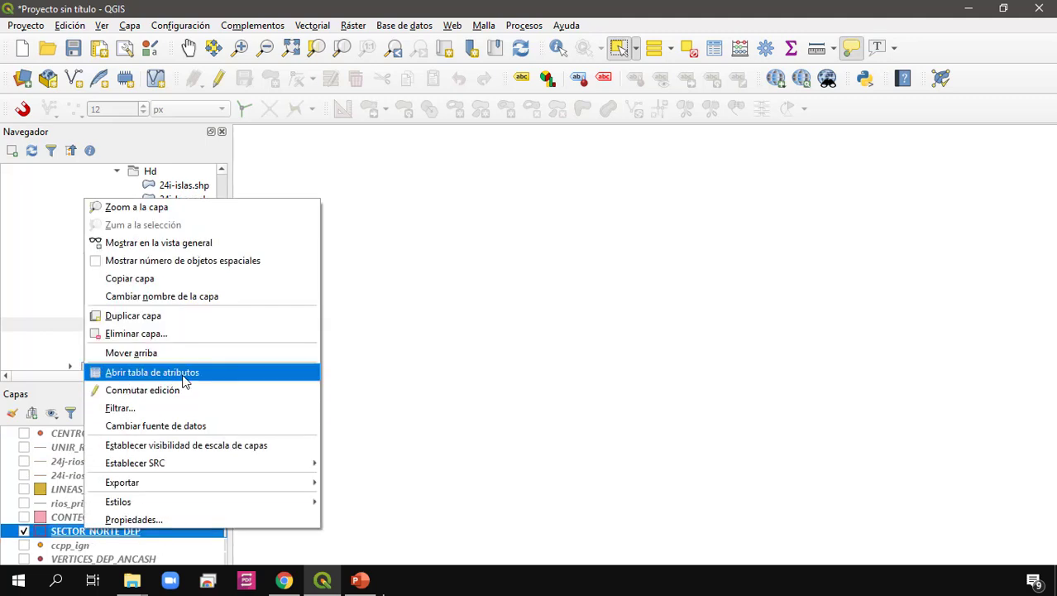
left_click(203, 207)
scroll(629, 370, "up", 1)
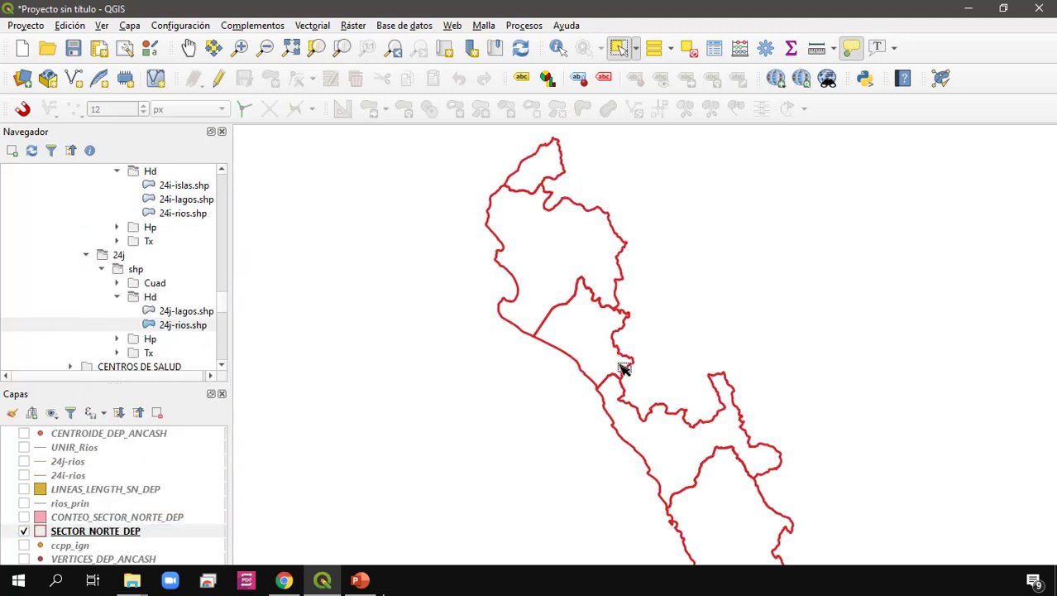
mouse_move(599, 395)
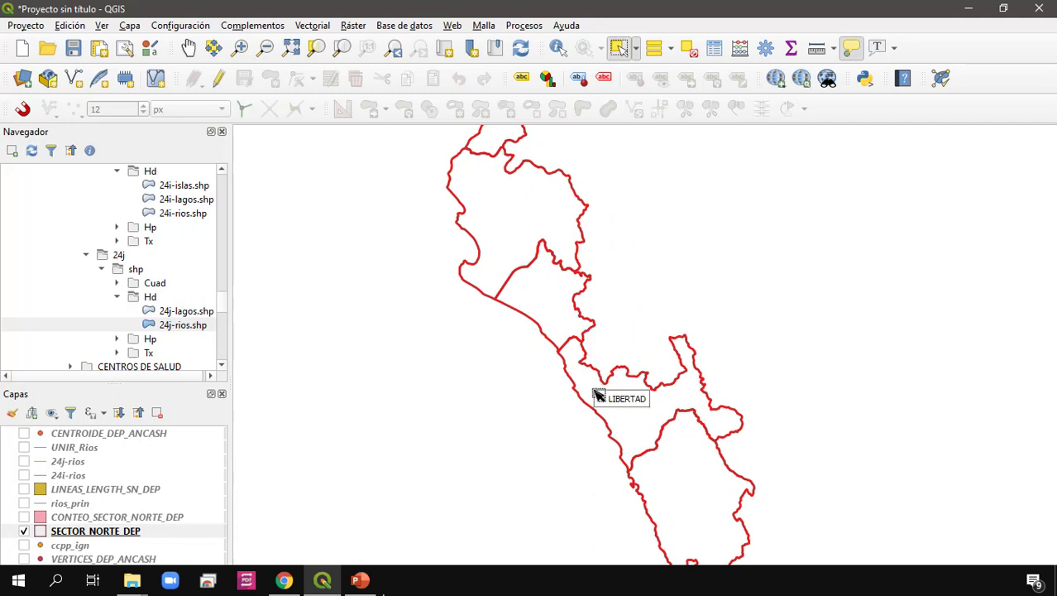
scroll(598, 395, "down", 1)
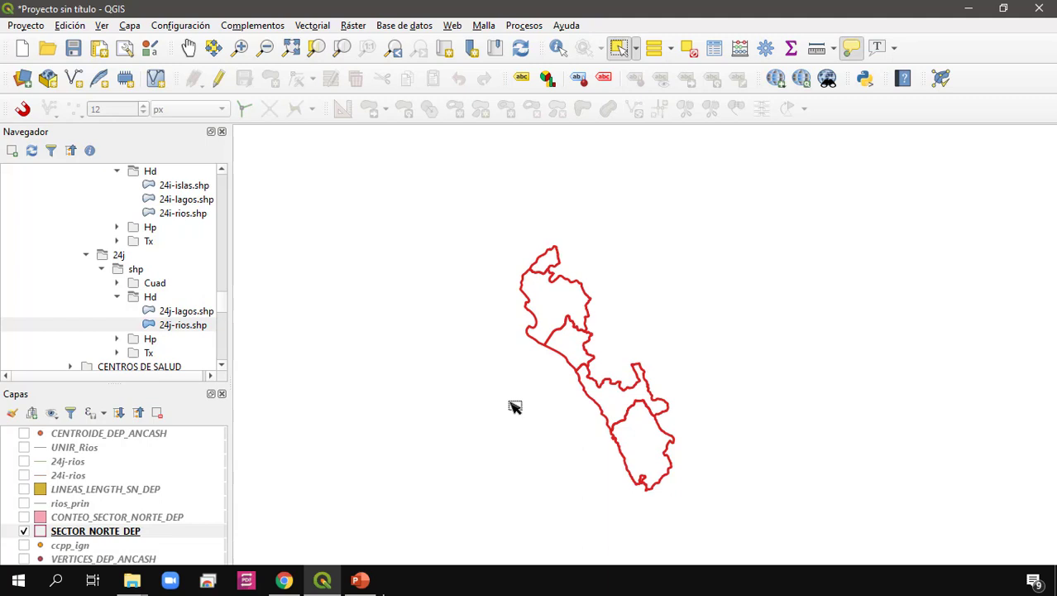
Start the Dividir capa vectorial tool with SECTOR_NORTE_DEP as the input layer and DPTONOM02 as the unique ID field.
left_click(309, 26)
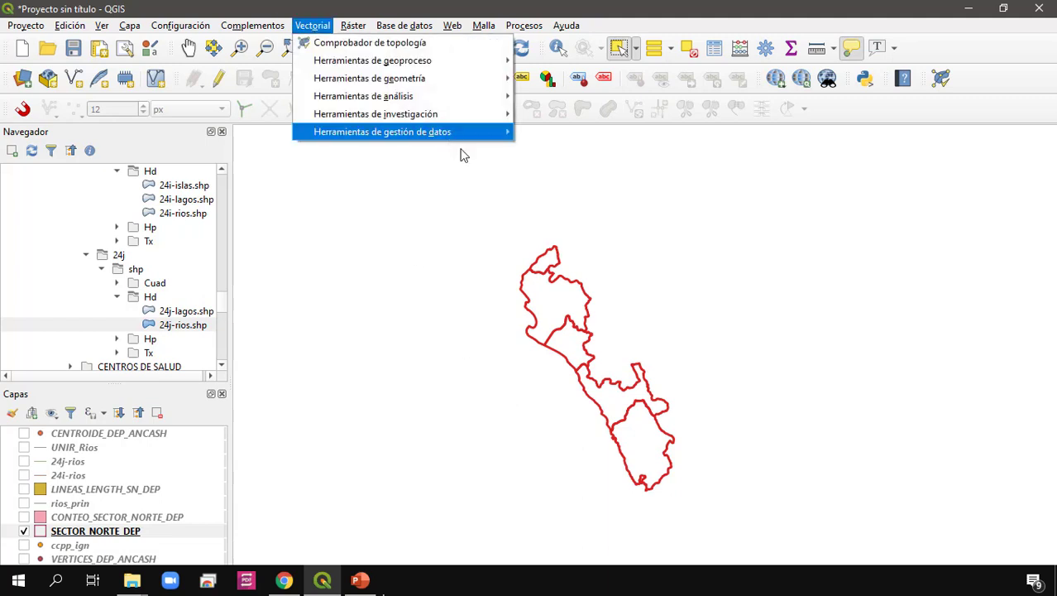
mouse_move(485, 133)
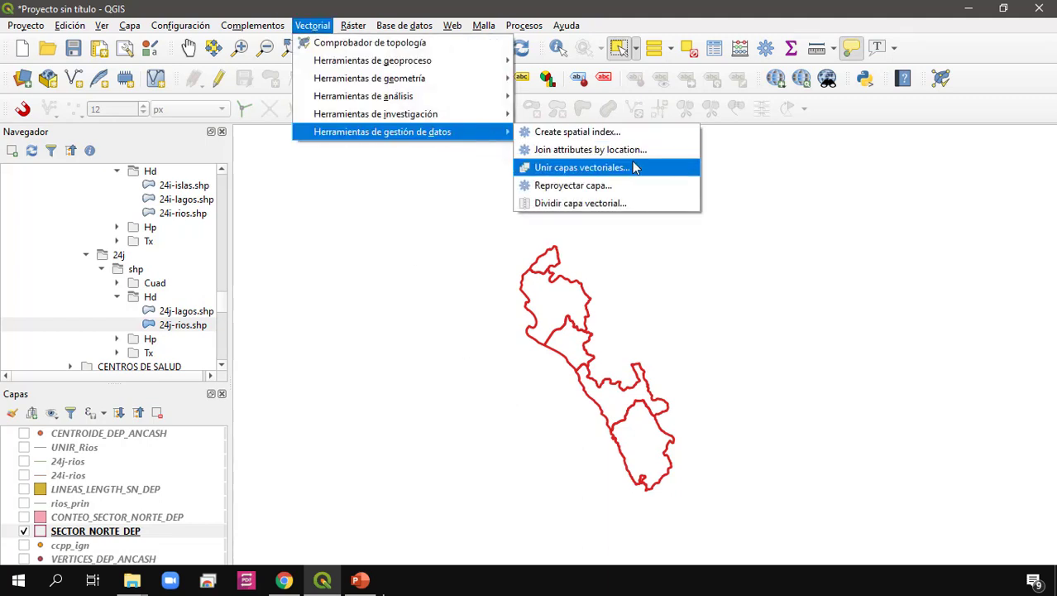
left_click(610, 205)
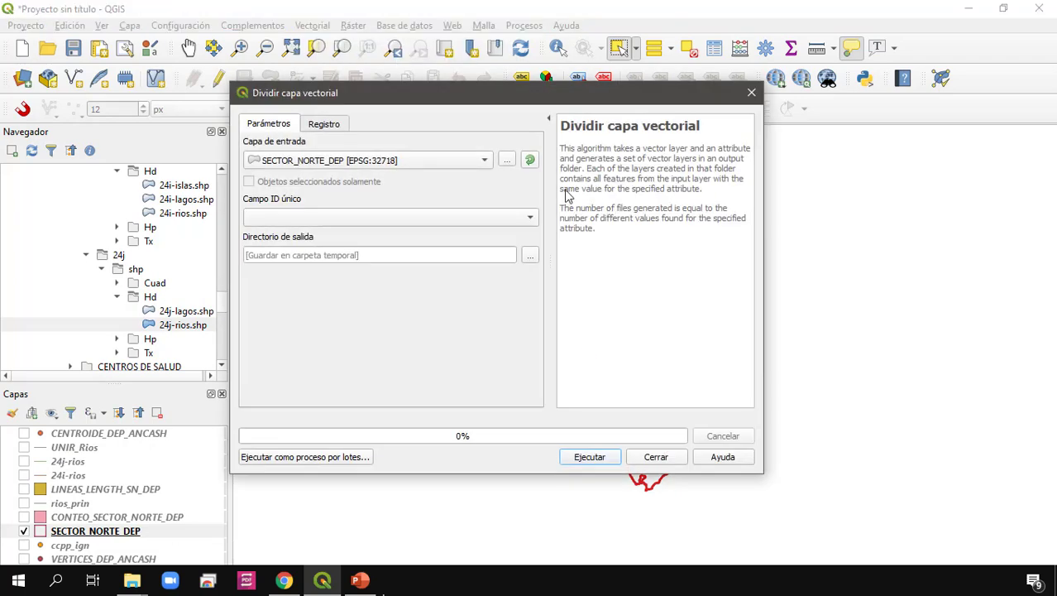
left_click(427, 168)
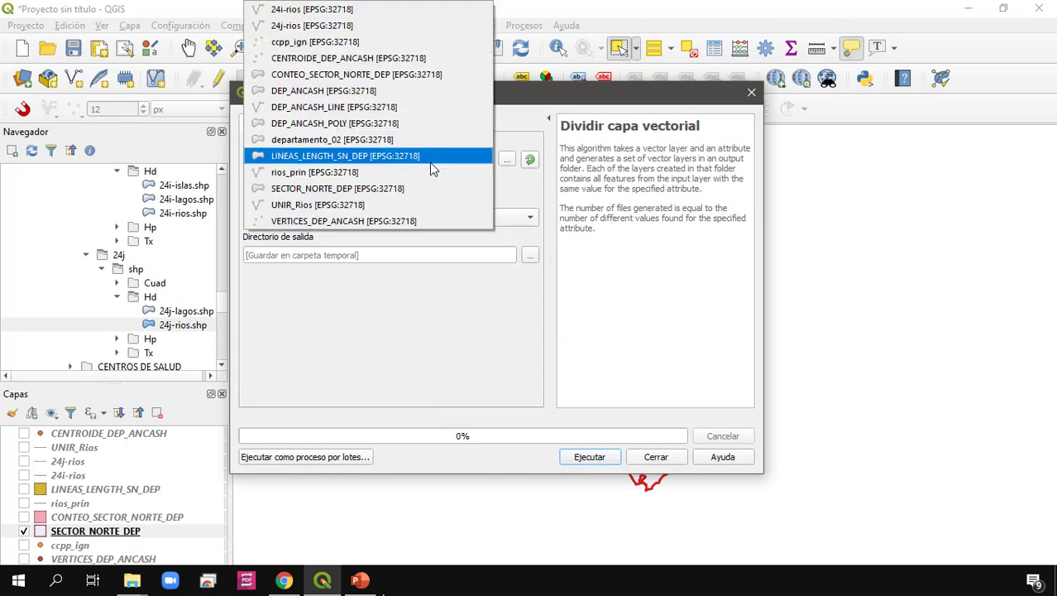
left_click(278, 185)
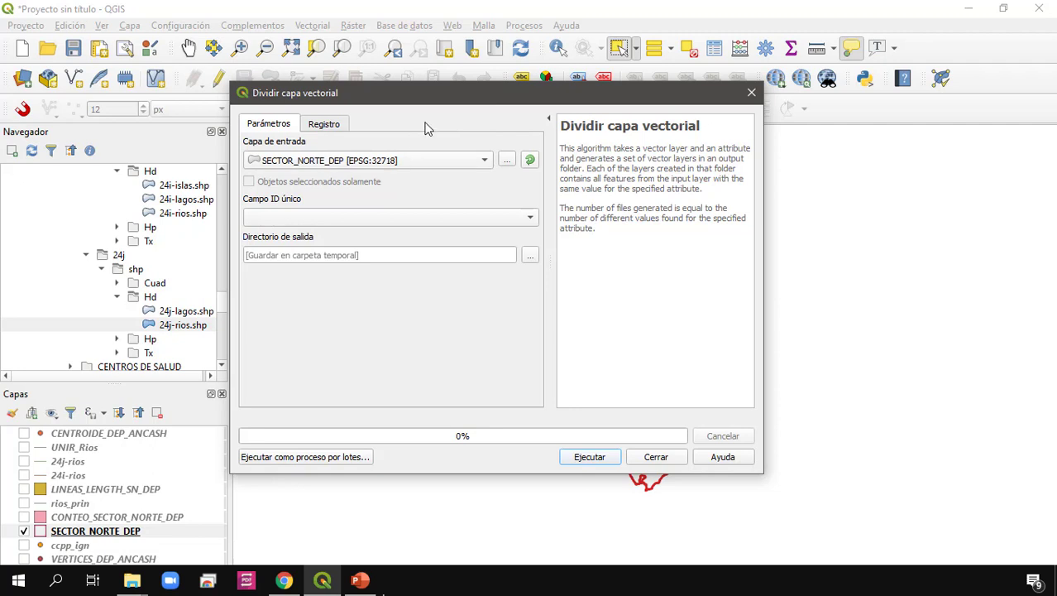
left_click_drag(465, 98, 602, 104)
left_click(565, 222)
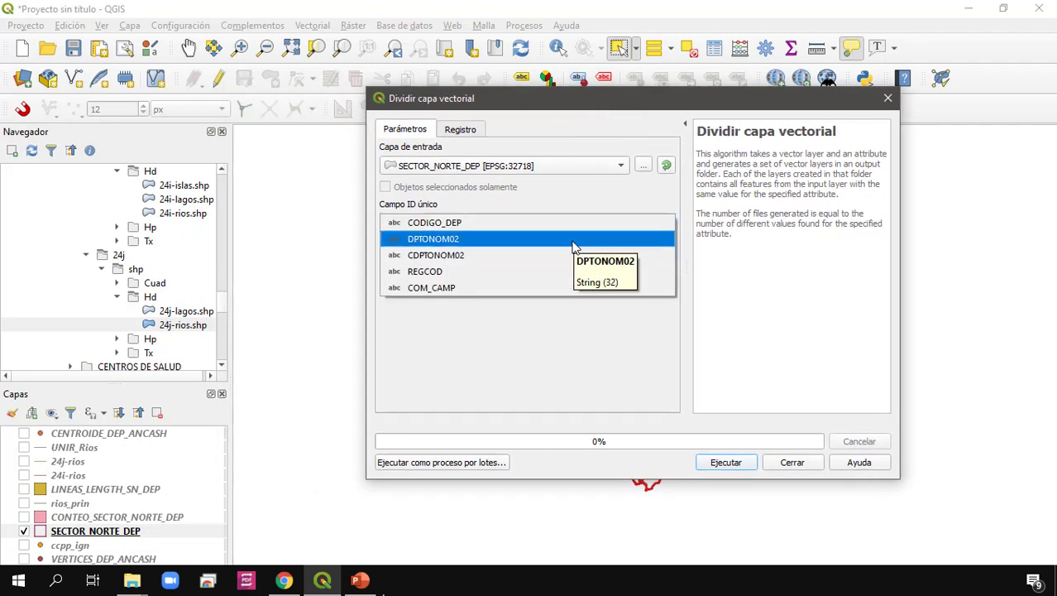
left_click(576, 240)
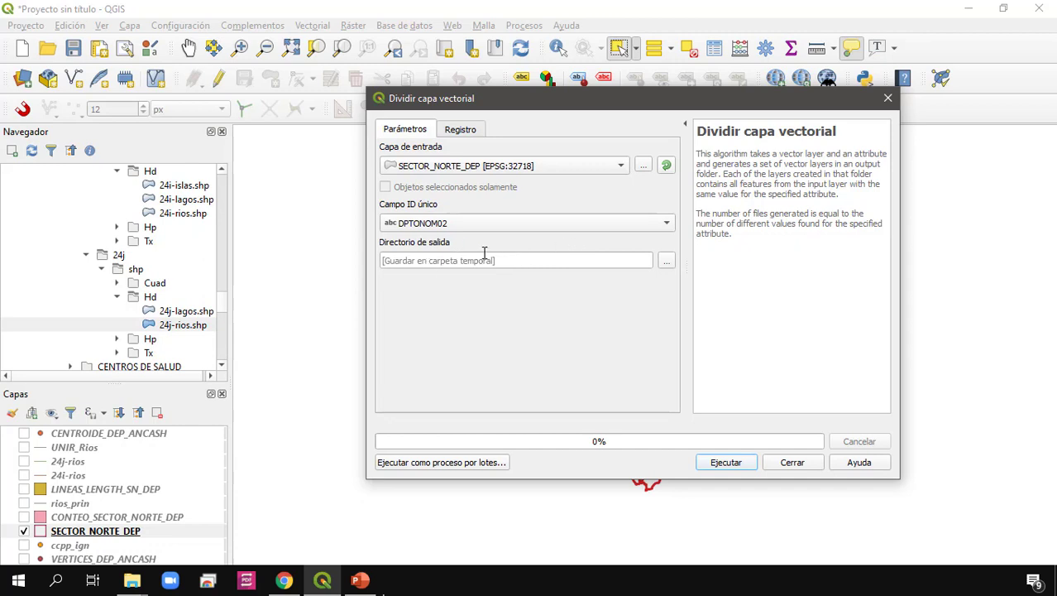
Create a SECTOR_NORTE_DEP folder inside Ejemplo as the output directory and run the layer split.
left_click(667, 261)
left_click(705, 291)
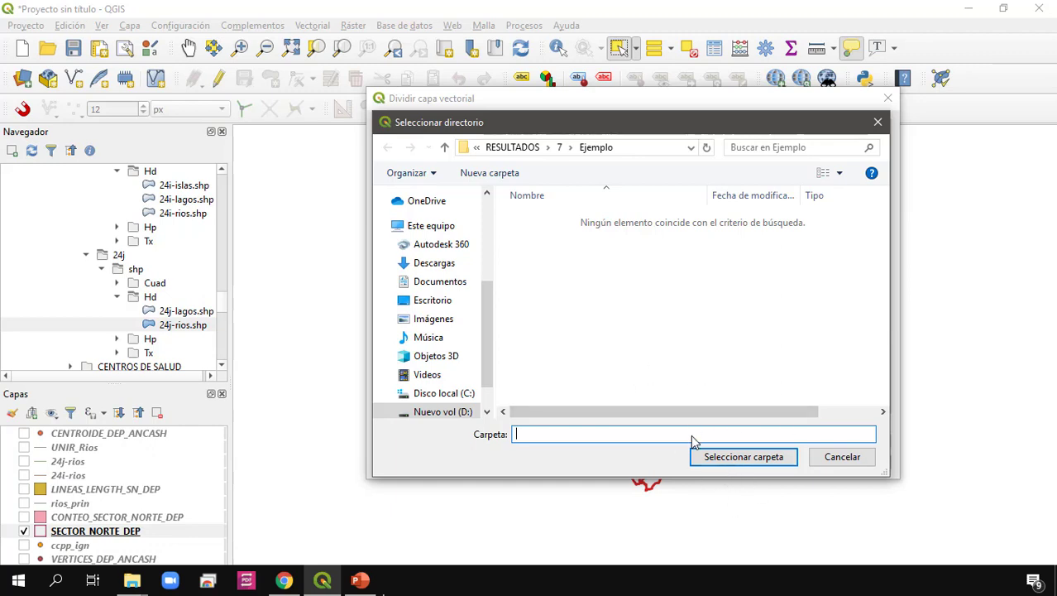
right_click(597, 260)
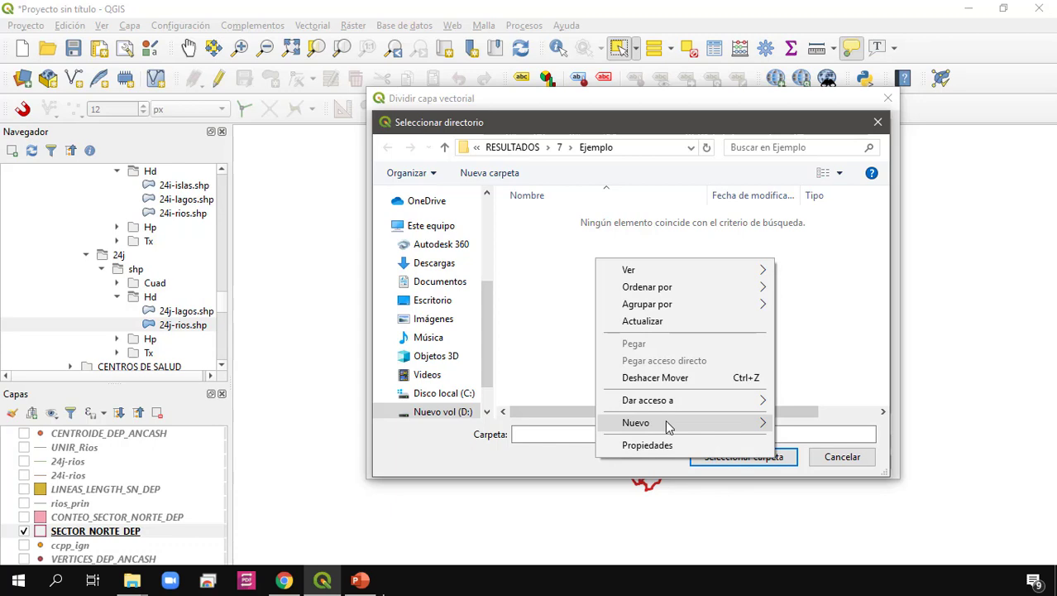
mouse_move(668, 426)
left_click(804, 157)
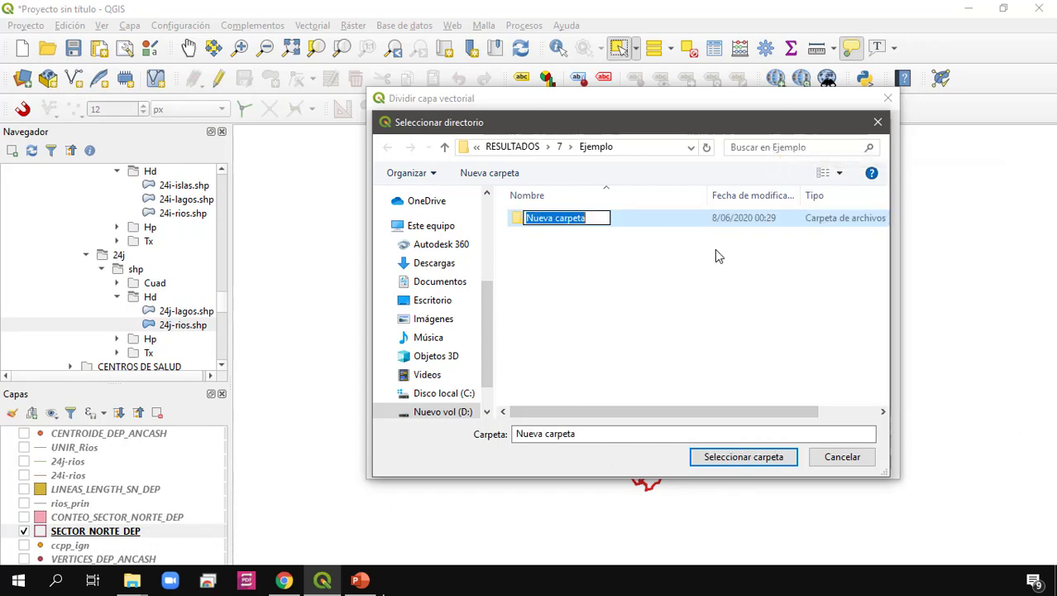
type("SECT")
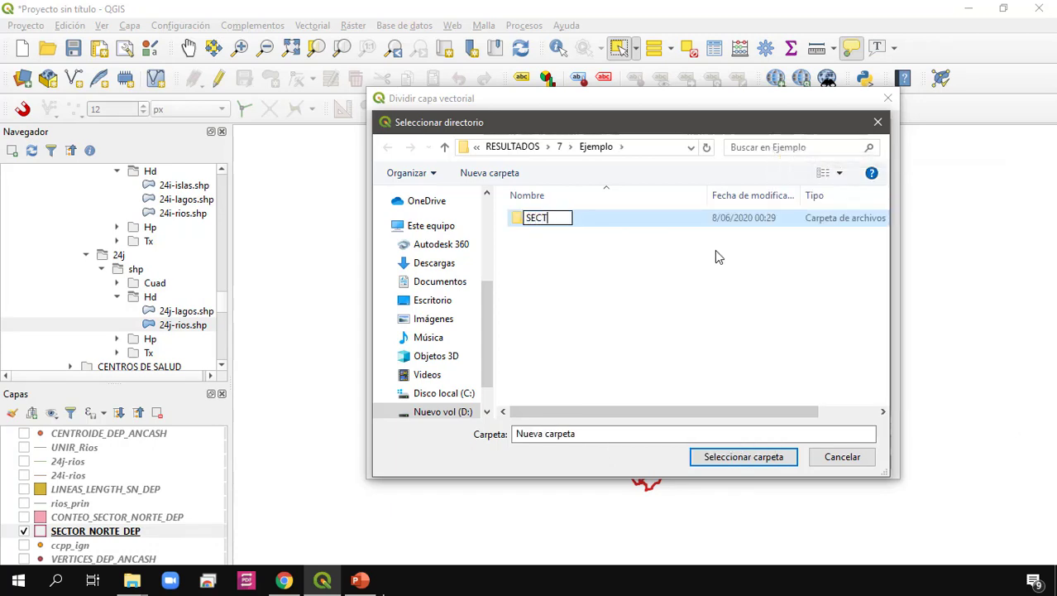
type("OR_NORT")
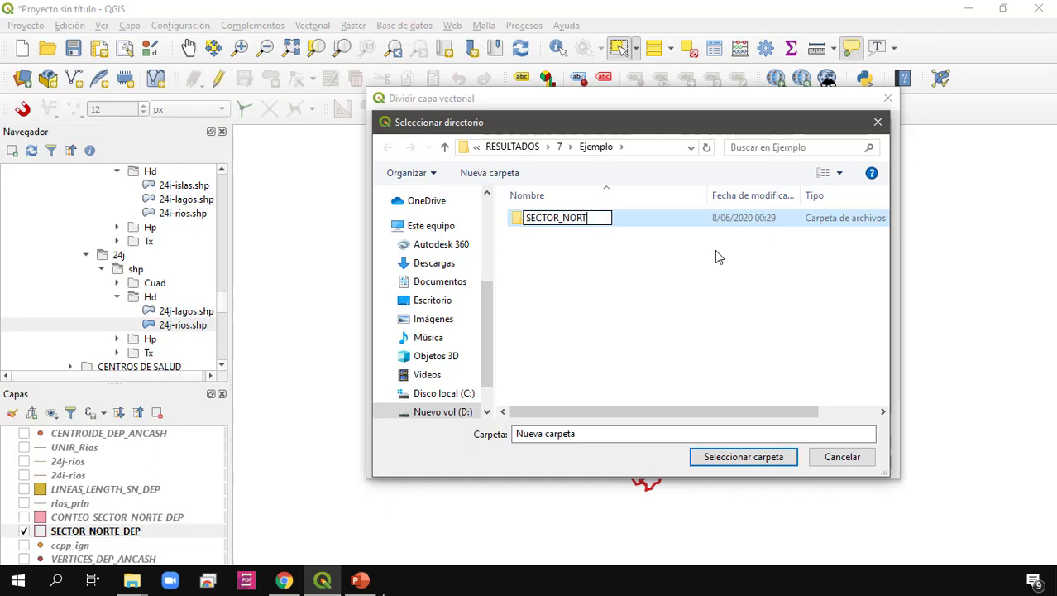
type("E_DEP")
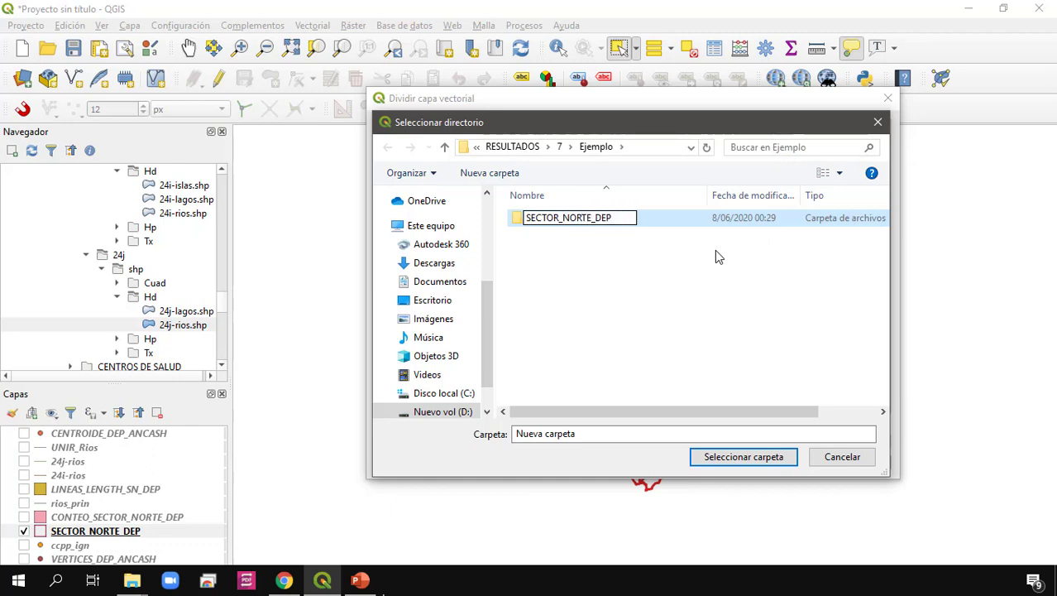
key("Return")
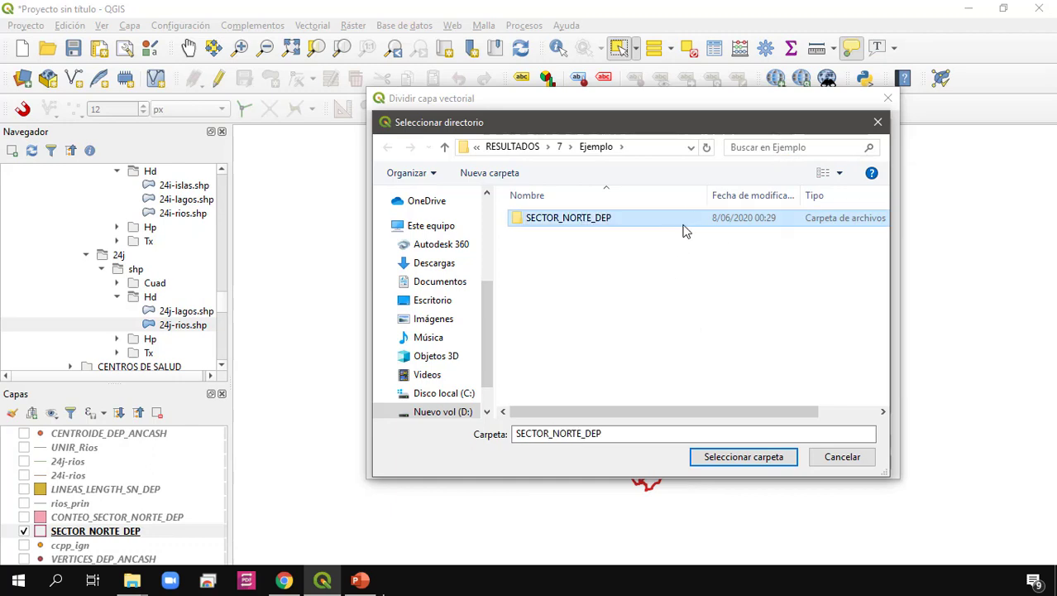
left_click(749, 461)
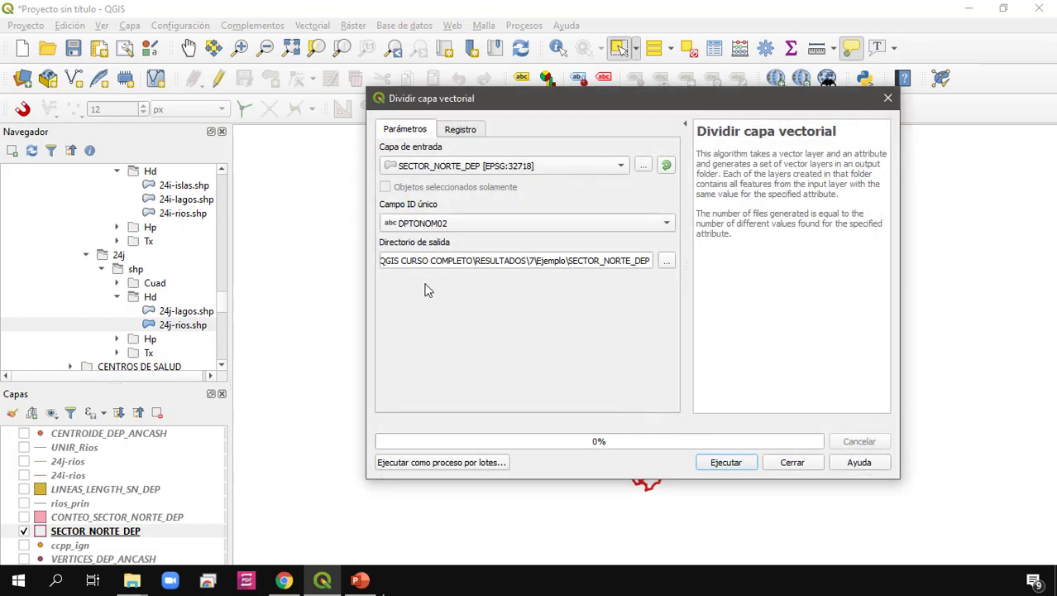
left_click(732, 464)
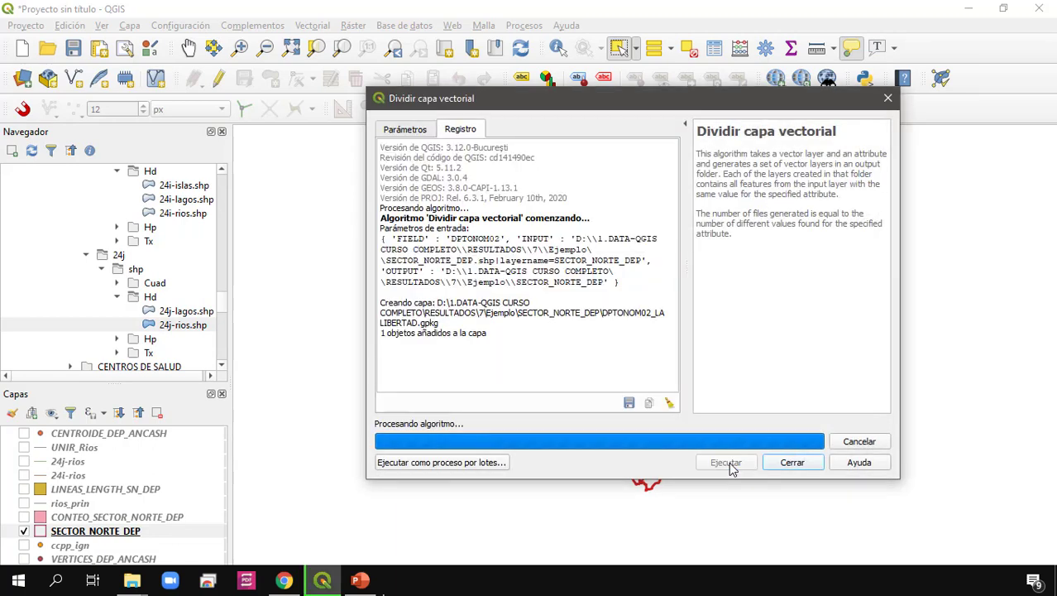
Close the split tool and check the GeoPackage files it created in RESULTADOS\7\Ejemplo\SECTOR_NORTE_DEP using File Explorer.
left_click(792, 462)
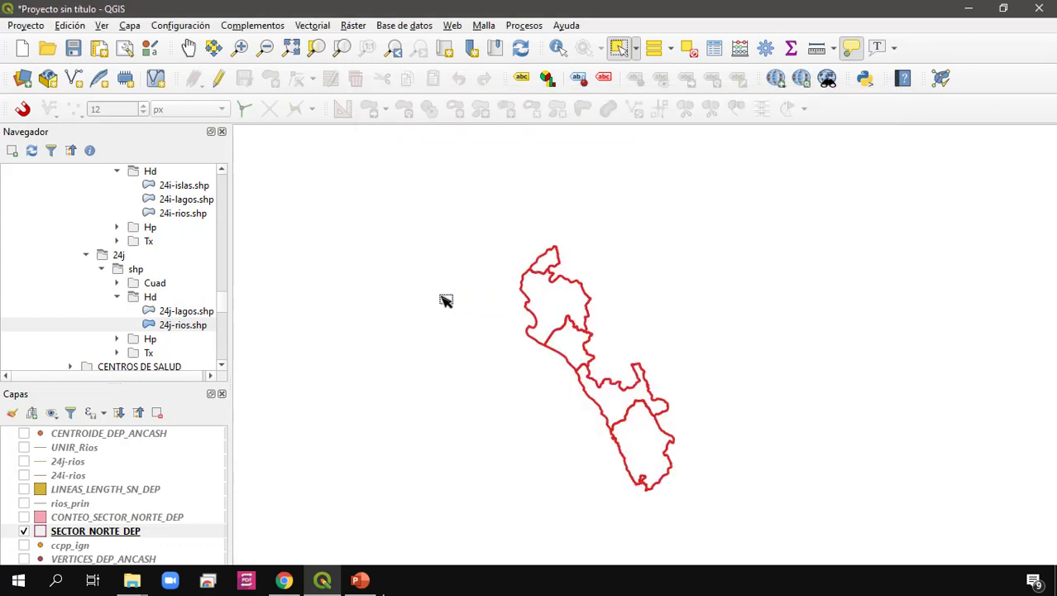
mouse_move(132, 580)
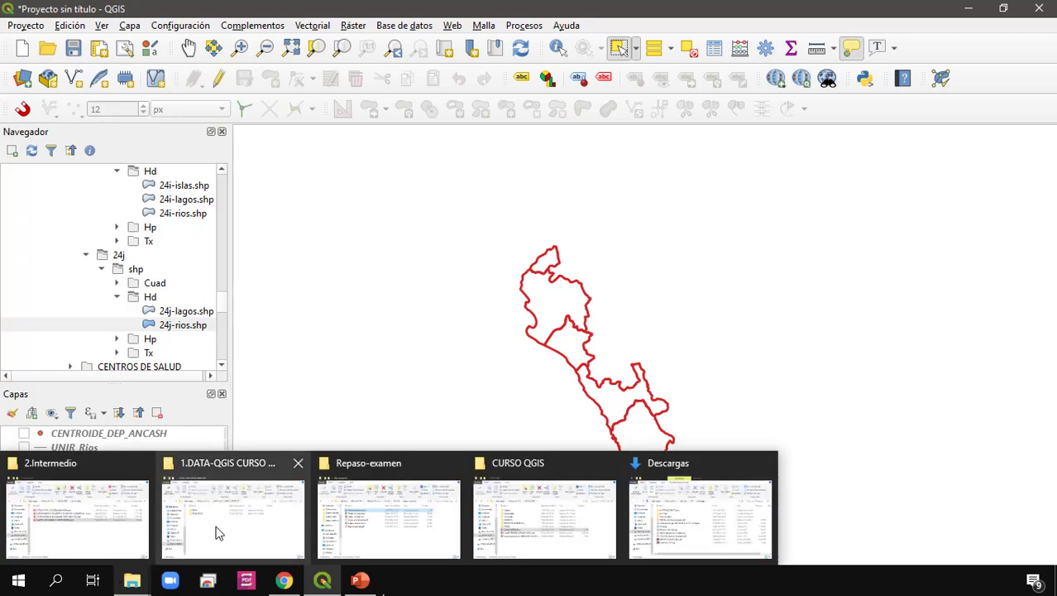
left_click(235, 520)
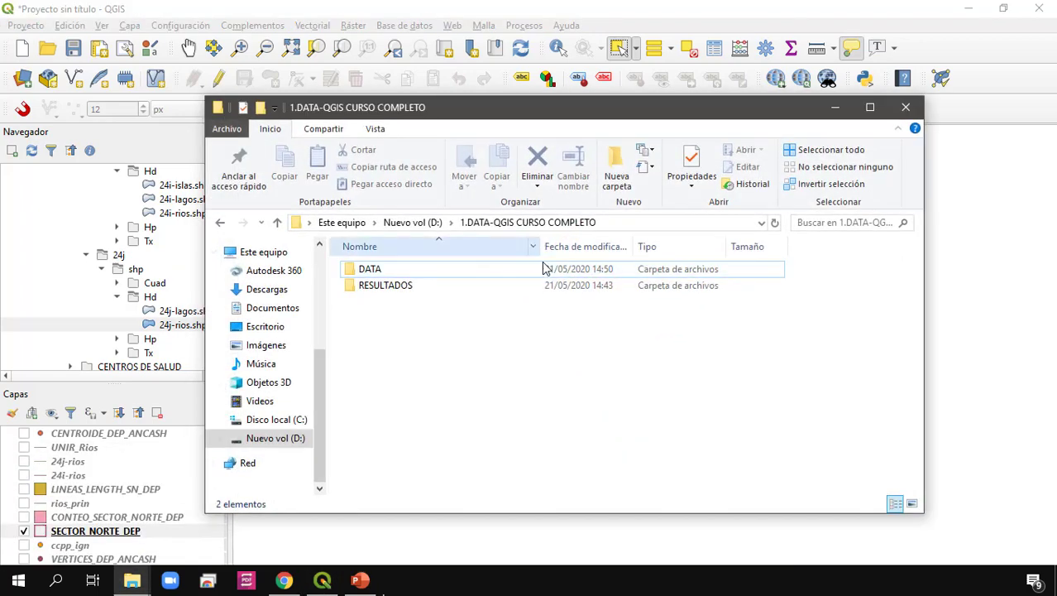
double_click(427, 287)
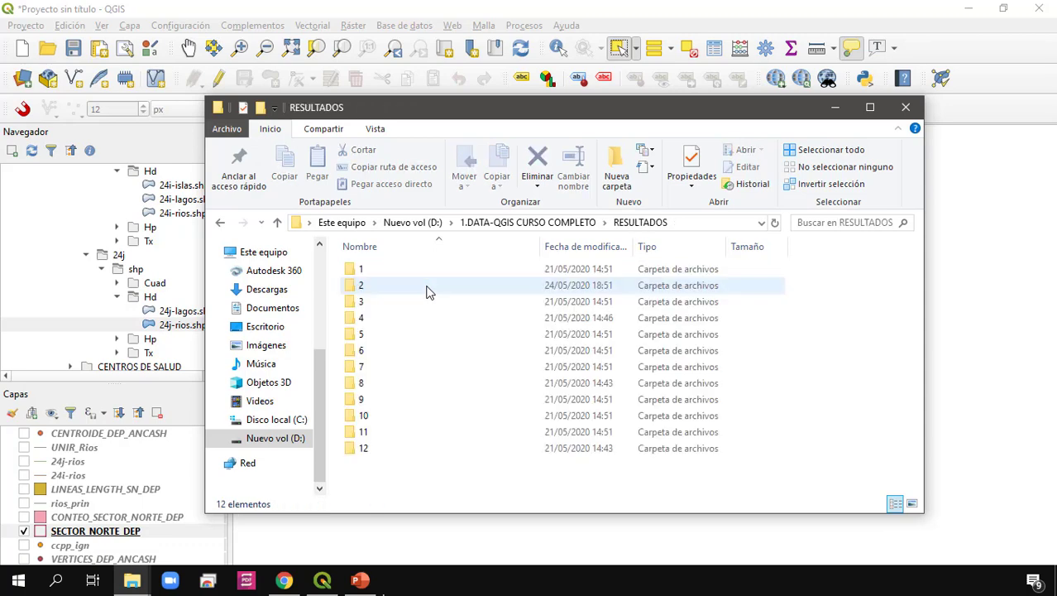
double_click(416, 366)
left_click(403, 274)
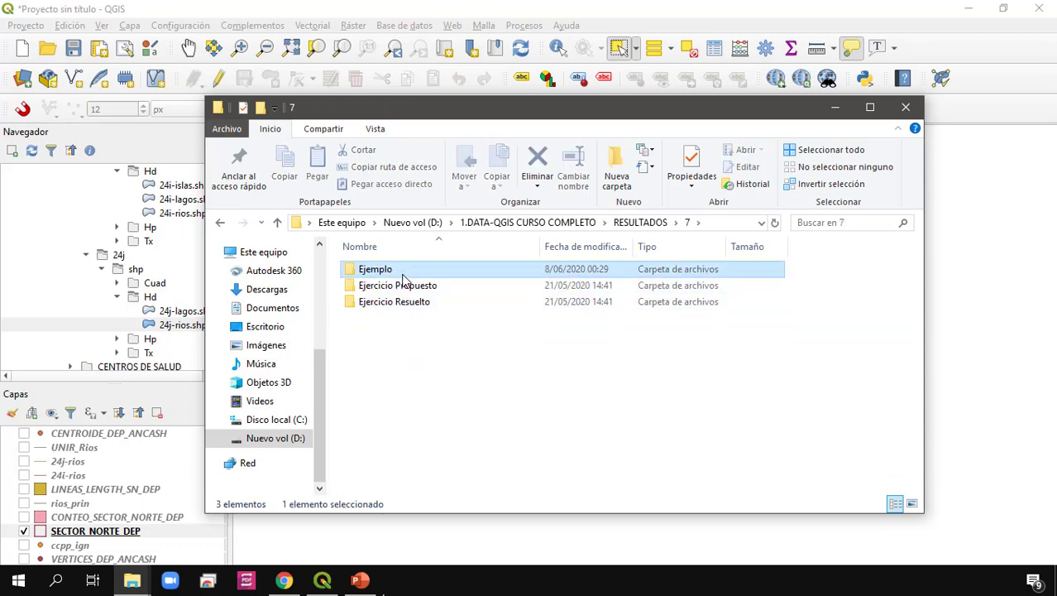
double_click(403, 277)
double_click(461, 273)
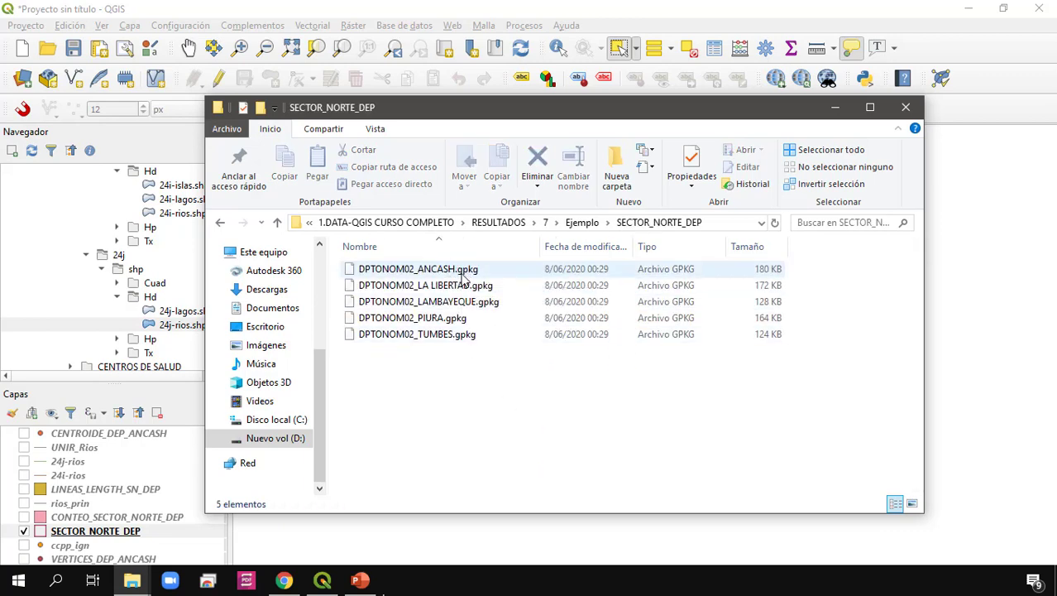
left_click_drag(515, 383, 401, 232)
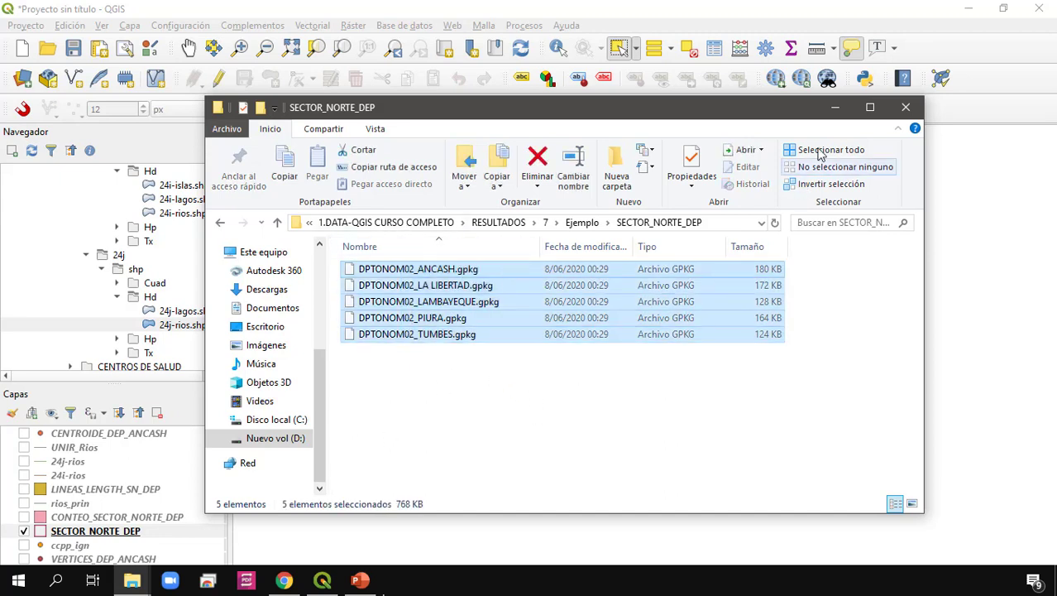
left_click(835, 107)
Collapse the DATA folder in the project browser and expand RESULTADOS, 7, Ejemplo and SECTOR_NORTE_DEP.
scroll(114, 284, "down", 10)
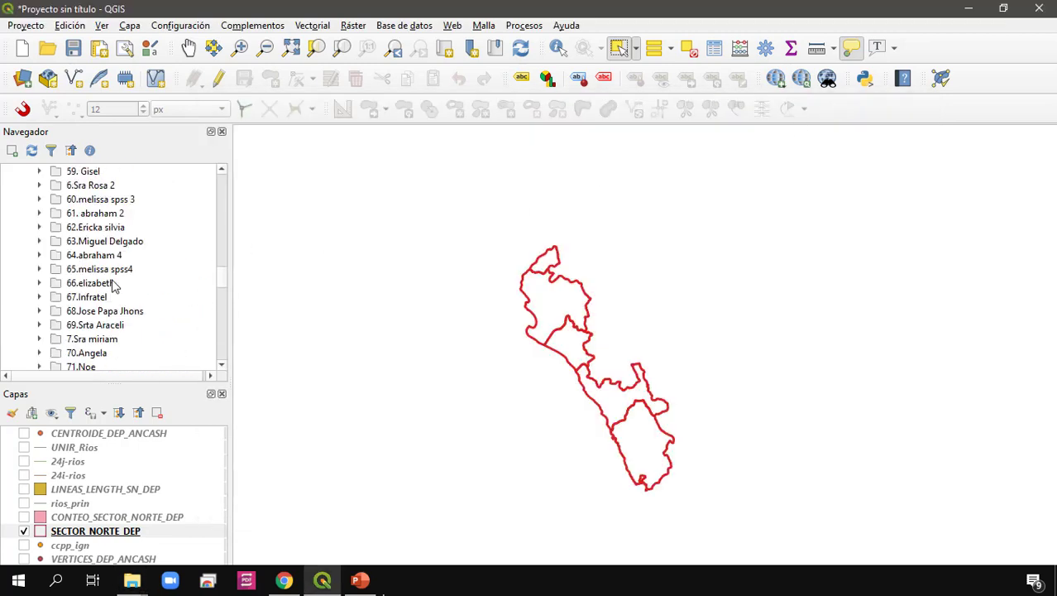
scroll(114, 284, "down", 4)
scroll(124, 297, "up", 20)
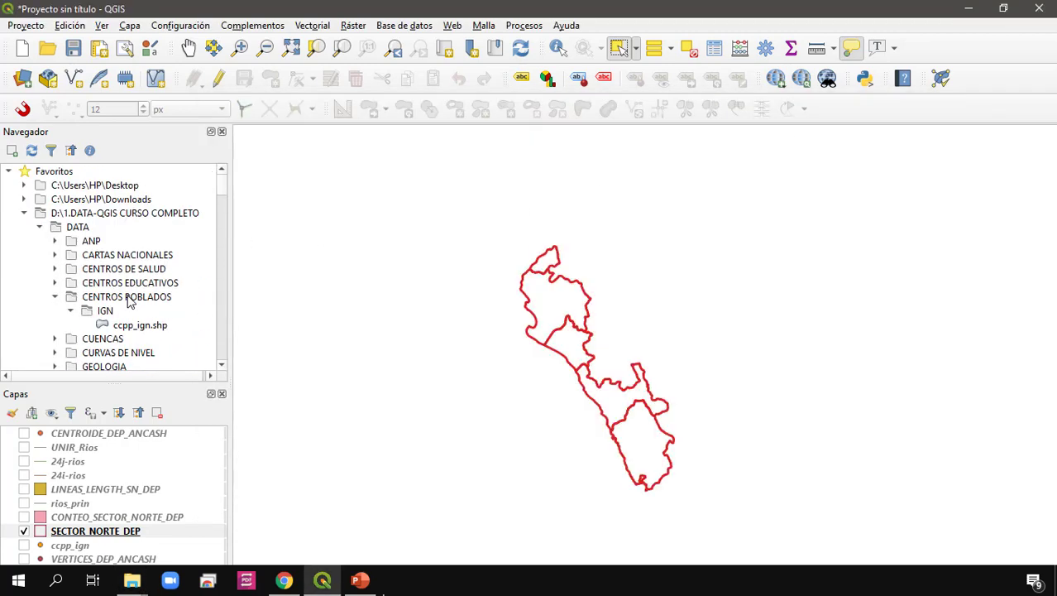
left_click(39, 231)
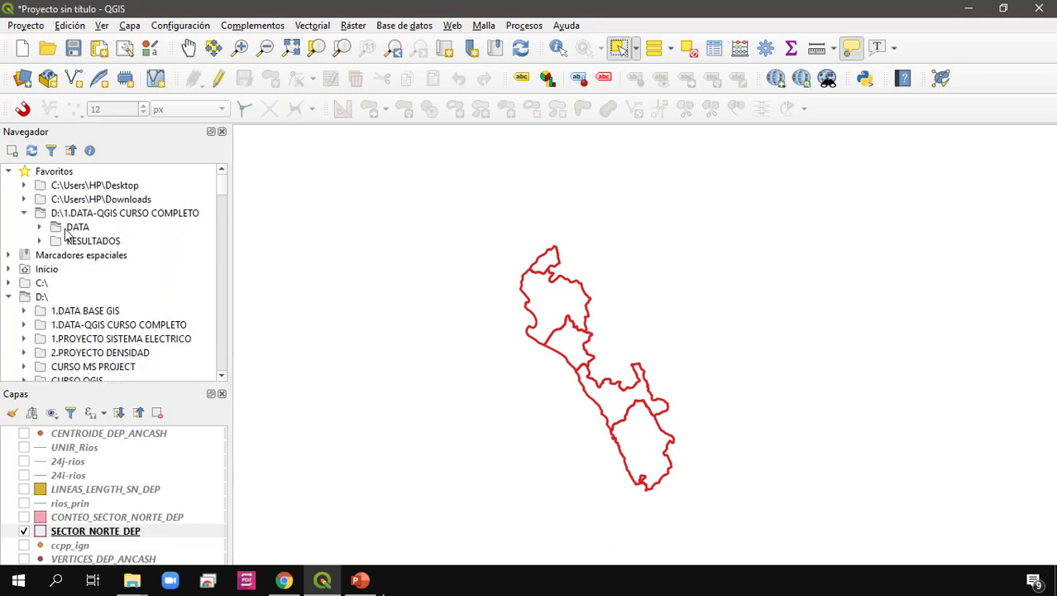
left_click(39, 241)
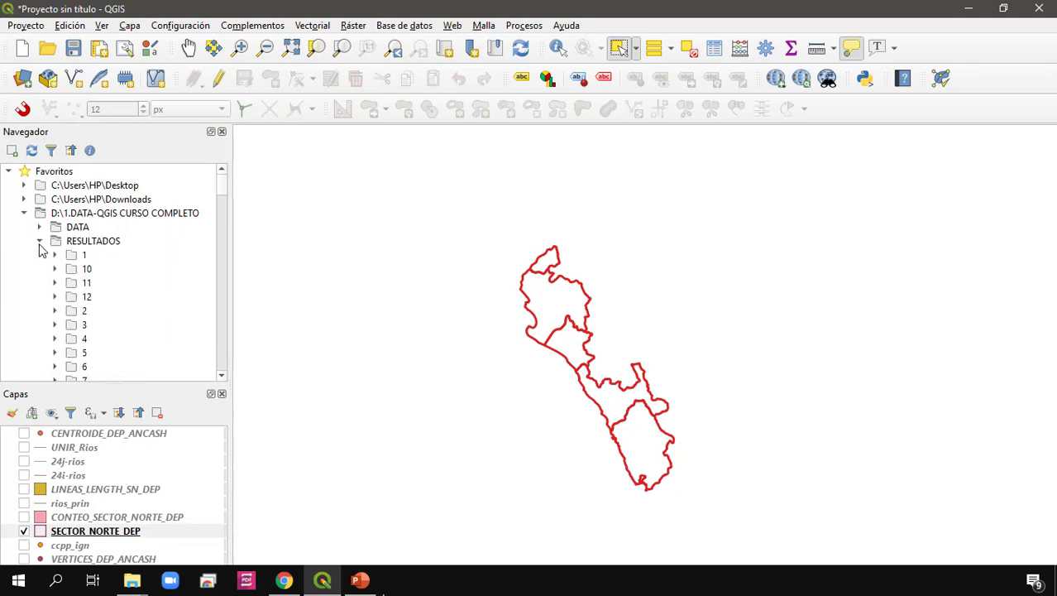
scroll(73, 264, "down", 5)
double_click(78, 185)
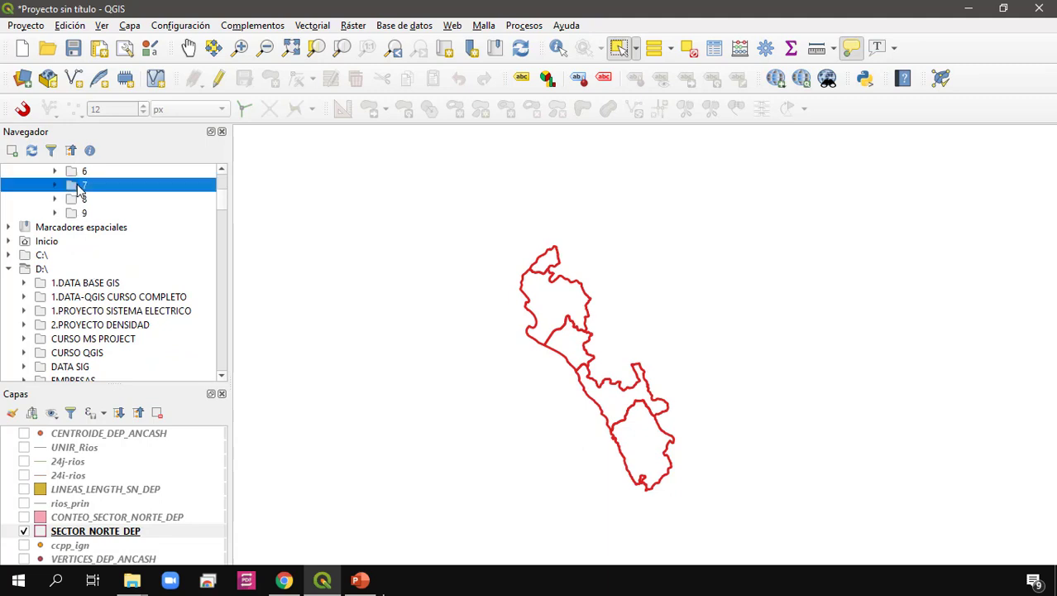
double_click(102, 200)
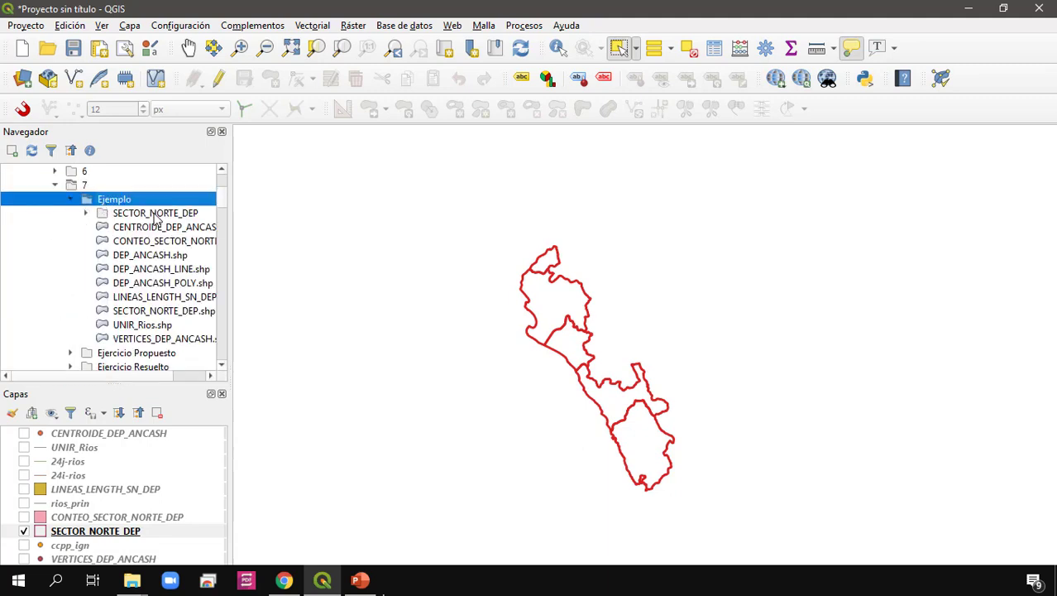
double_click(154, 213)
Expand the ANCASH, LA LIBERTAD and LAMBAYEQUE GeoPackages and widen the browser enough to read their full names.
left_click(164, 228)
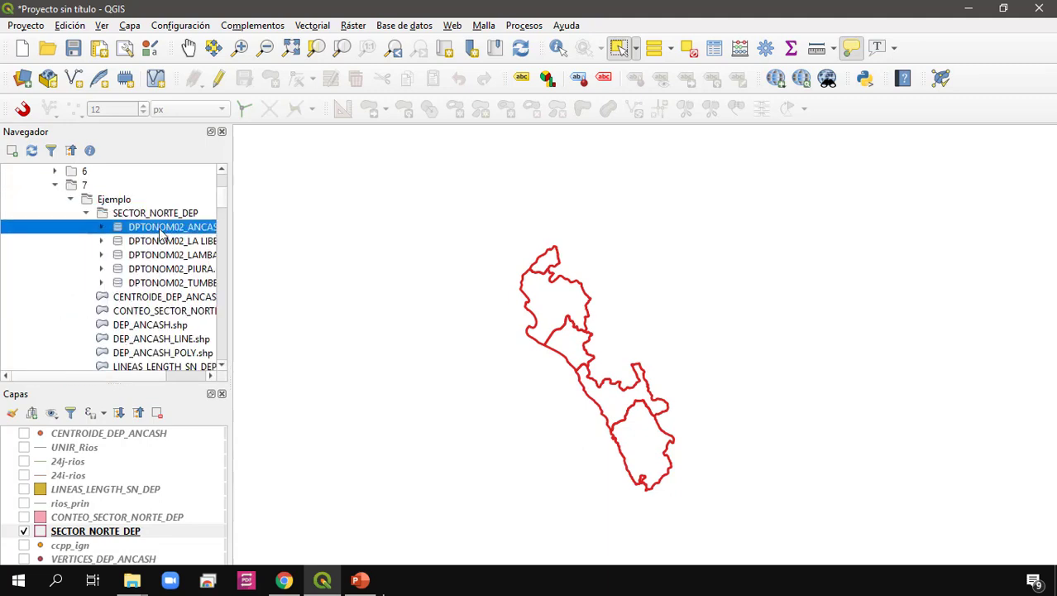
left_click(162, 240)
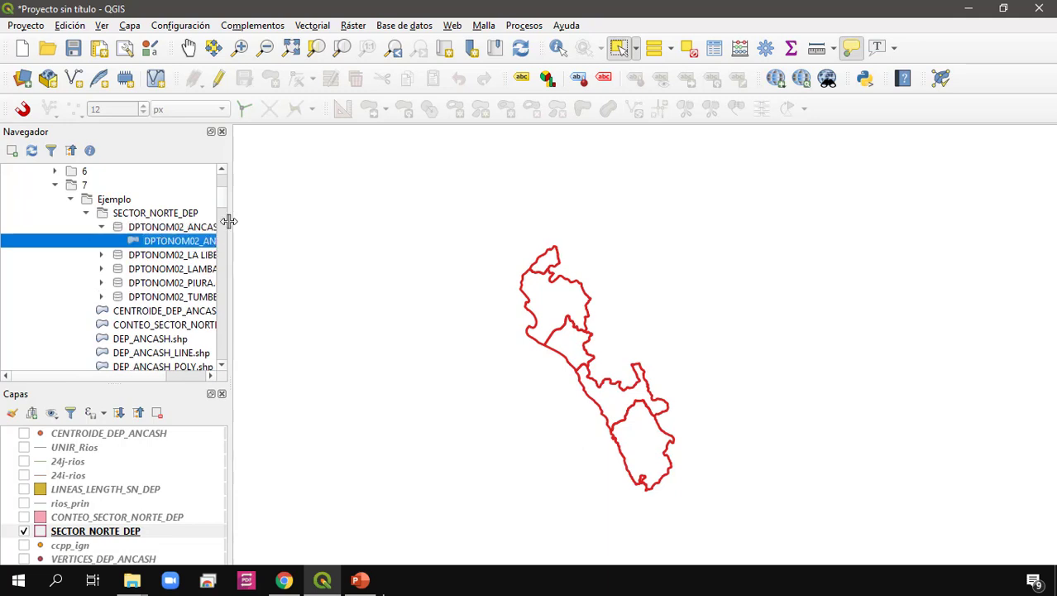
left_click_drag(239, 221, 320, 217)
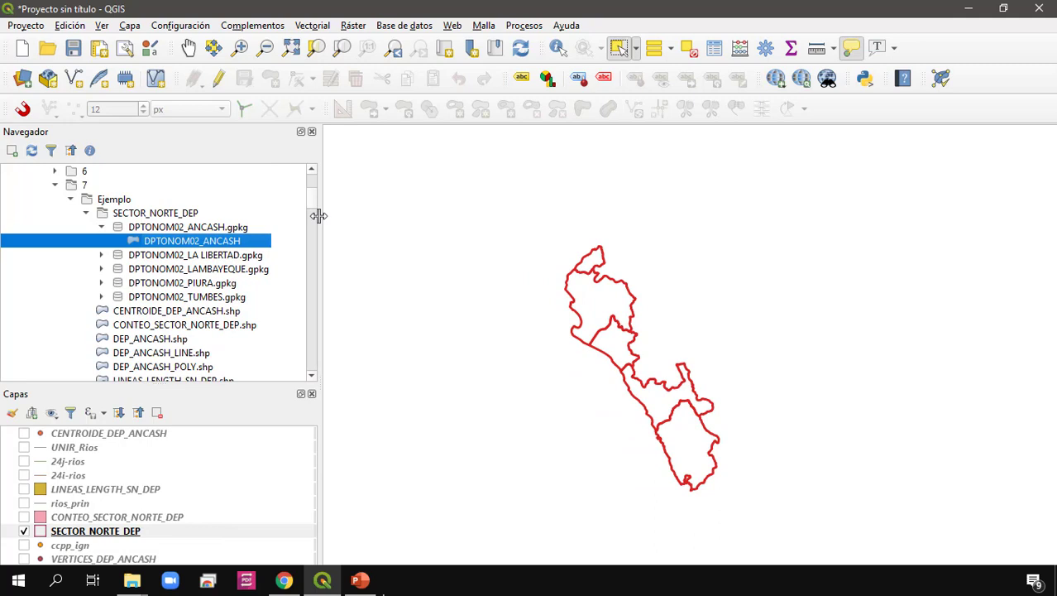
left_click(205, 231)
left_click(177, 245)
left_click(211, 261)
double_click(213, 261)
left_click(225, 283)
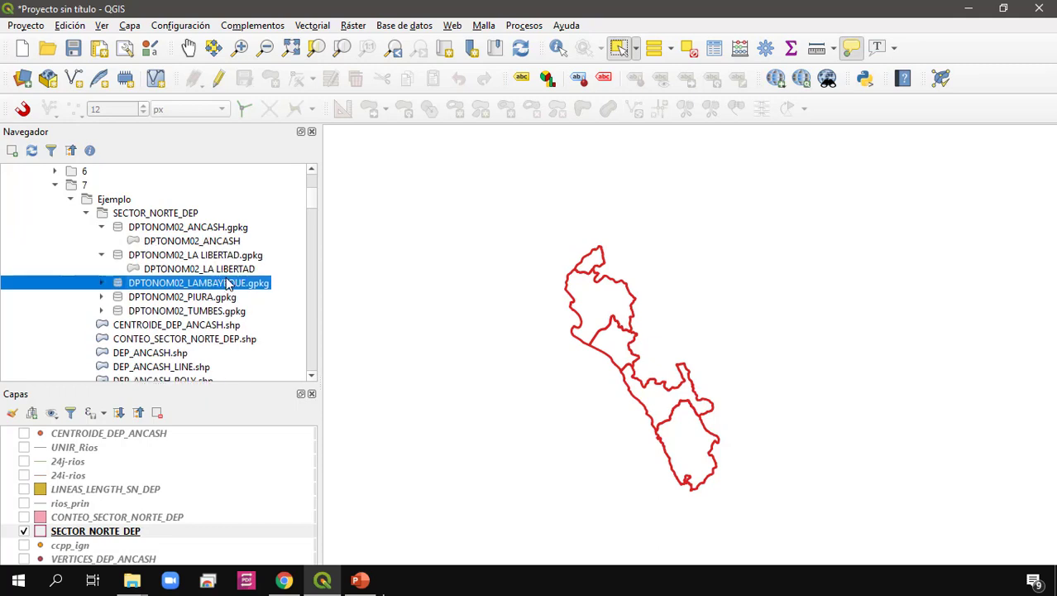
double_click(225, 283)
Add the DPTONOM02_ANCASH layer from its GeoPackage to the map and refit the QGIS window to the screen.
left_click_drag(213, 241, 515, 401)
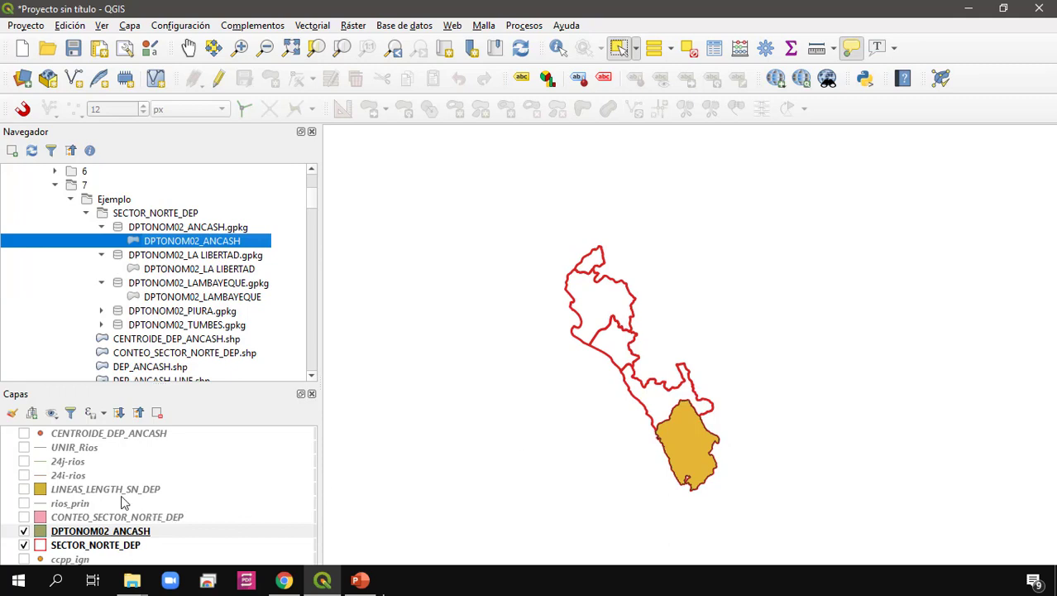
left_click(143, 505)
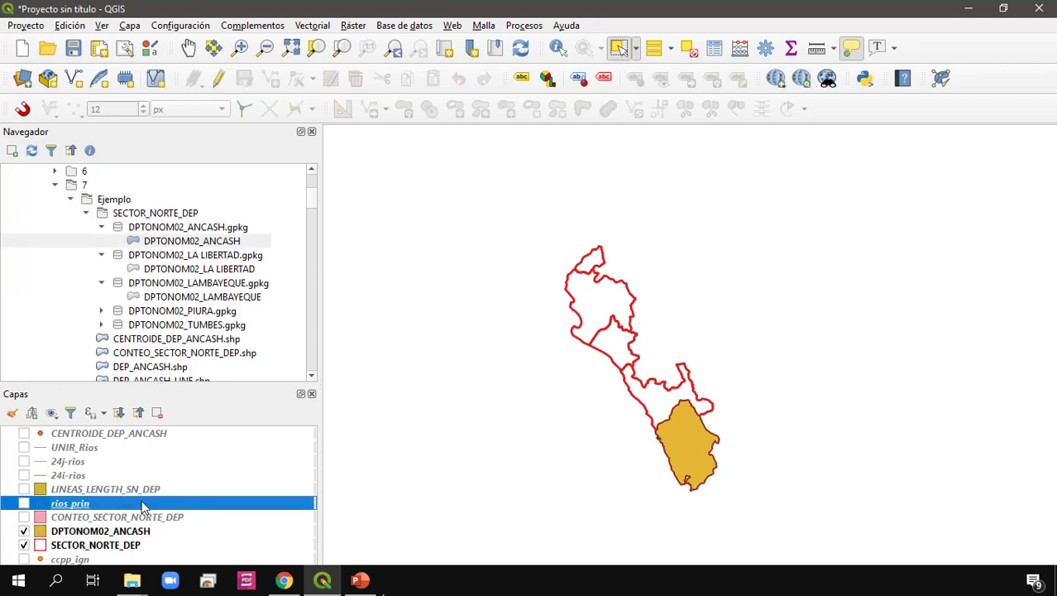
left_click(114, 544)
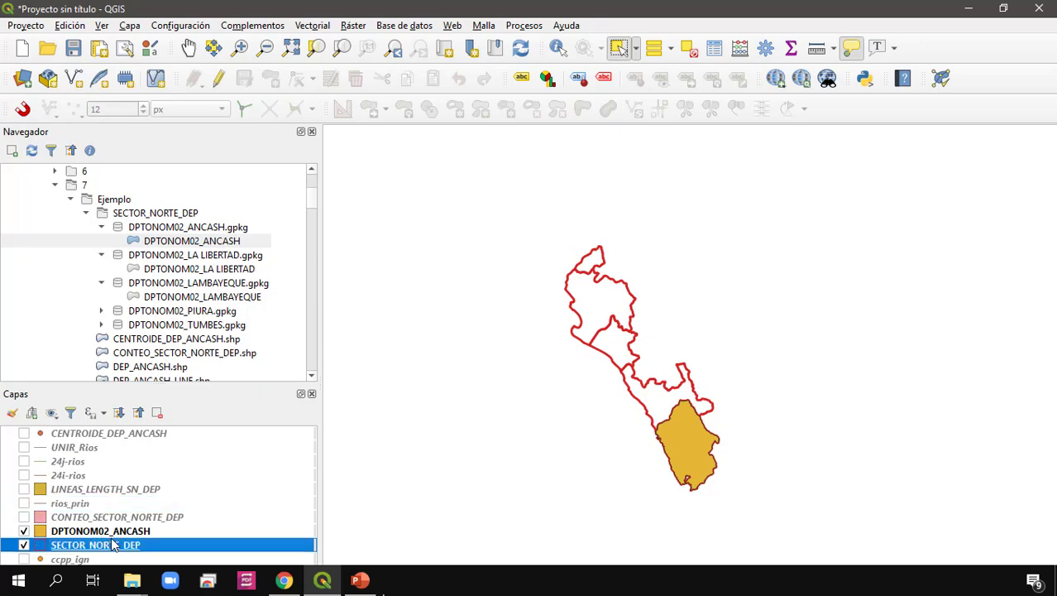
left_click(1004, 8)
double_click(794, 53)
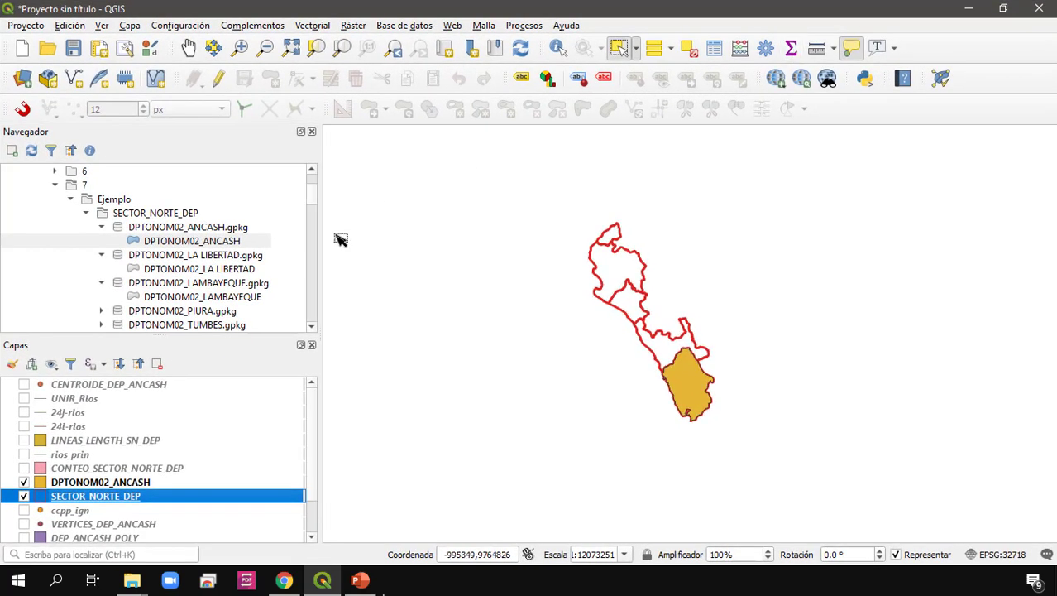
Examine the storage format and geometry type in the information properties of the DPTONOM02_ANCASH layer.
scroll(162, 483, "down", 1)
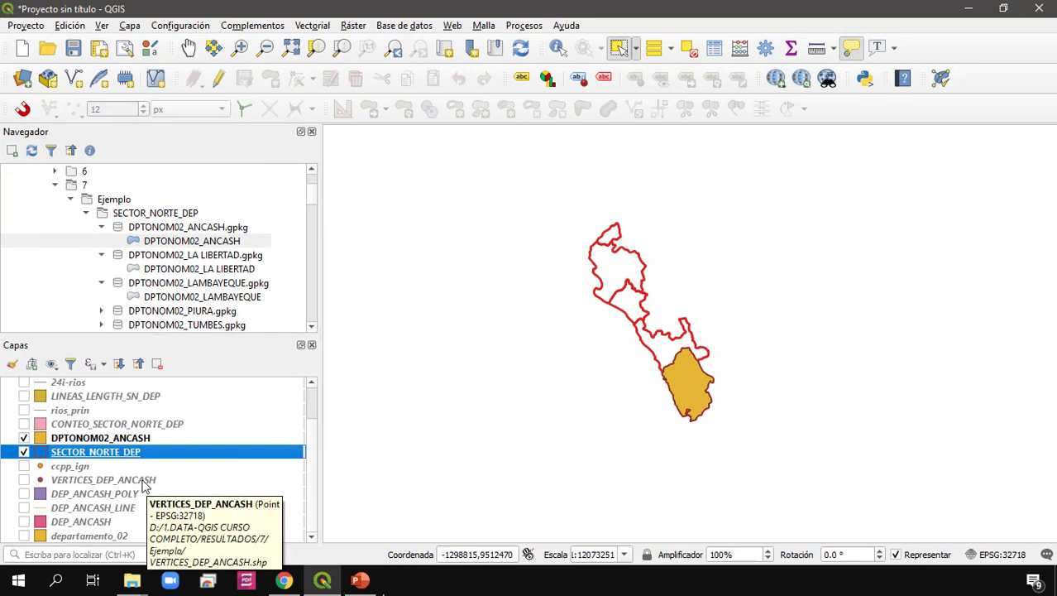
left_click(160, 439)
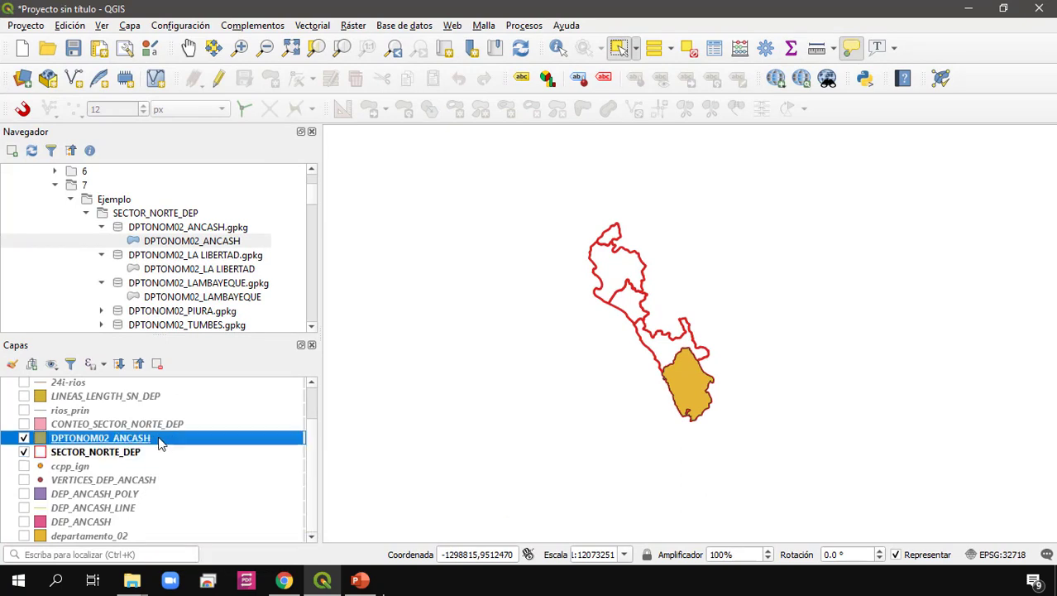
right_click(161, 443)
left_click(206, 425)
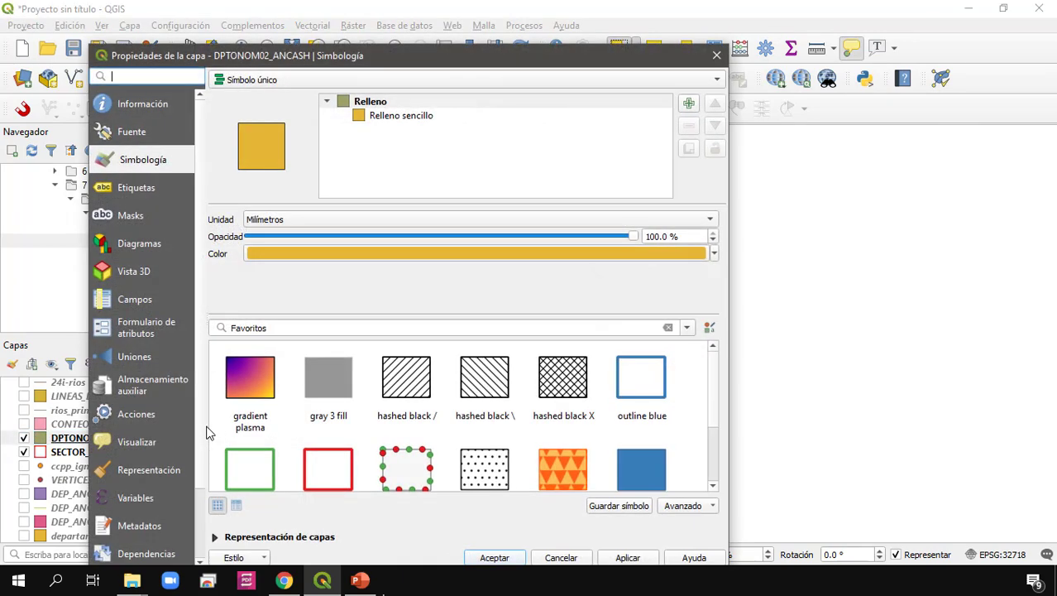
left_click(151, 107)
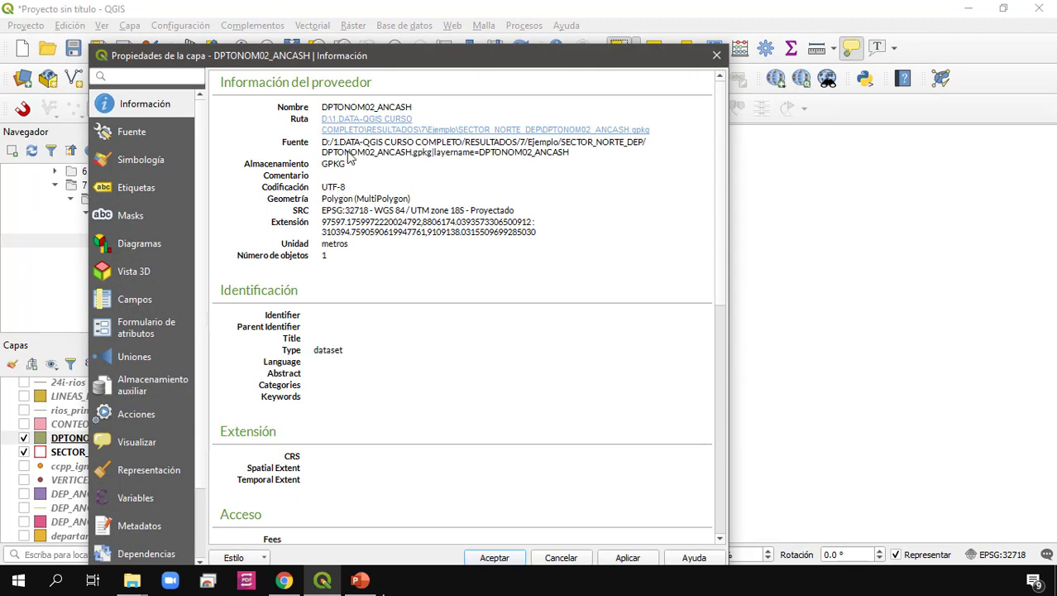
triple_click(327, 168)
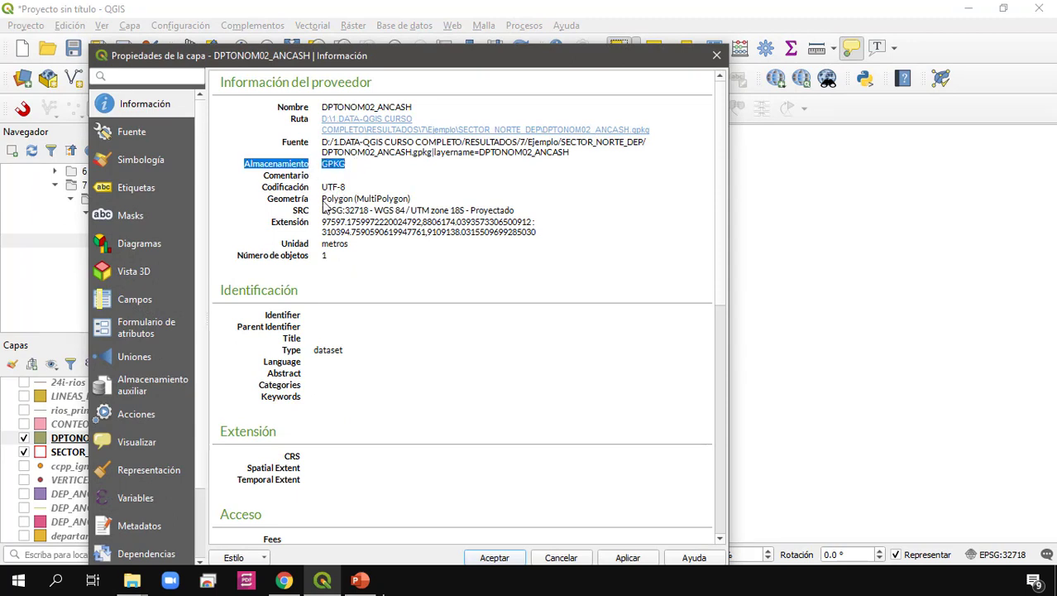
left_click_drag(322, 201, 419, 204)
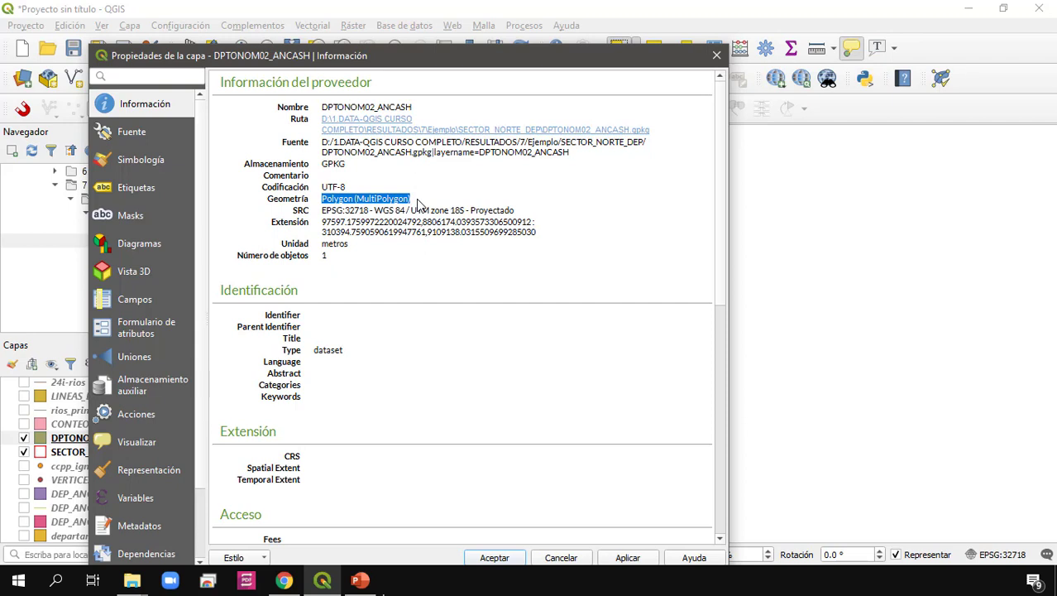
left_click_drag(345, 163, 315, 169)
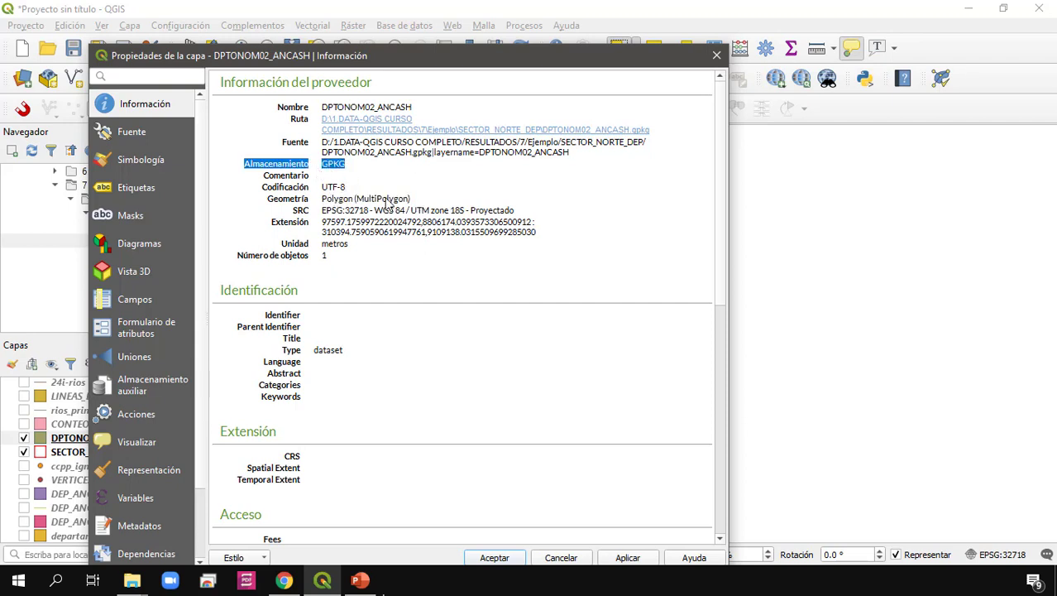
left_click(716, 56)
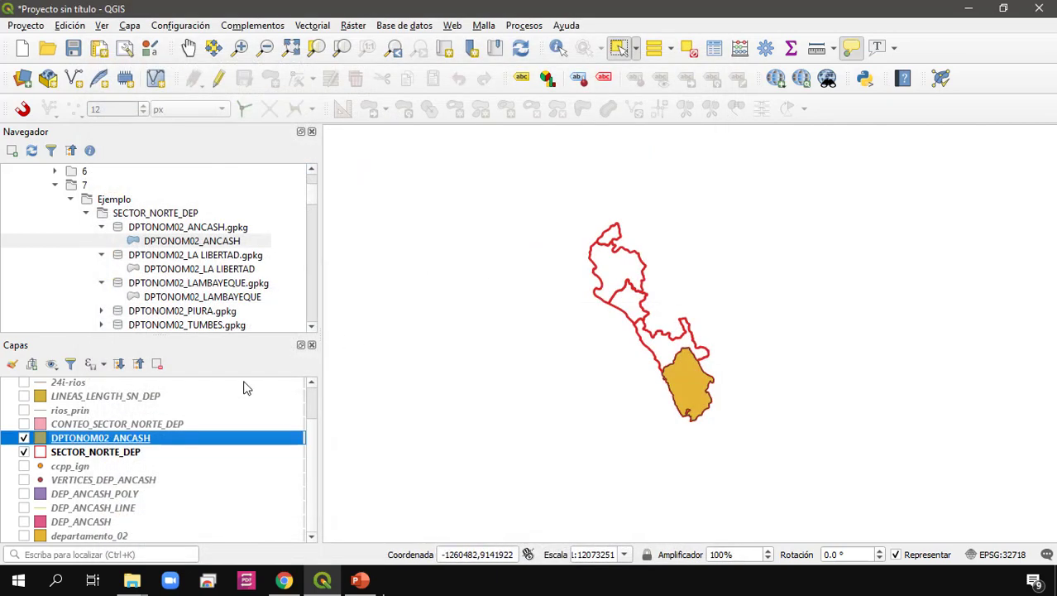
Try to export the DPTONOM02_ANCASH layer as an ESRI shapefile named GPKG_SHAPE_DEP_ANCHASH without specifying a folder.
right_click(188, 439)
mouse_move(296, 394)
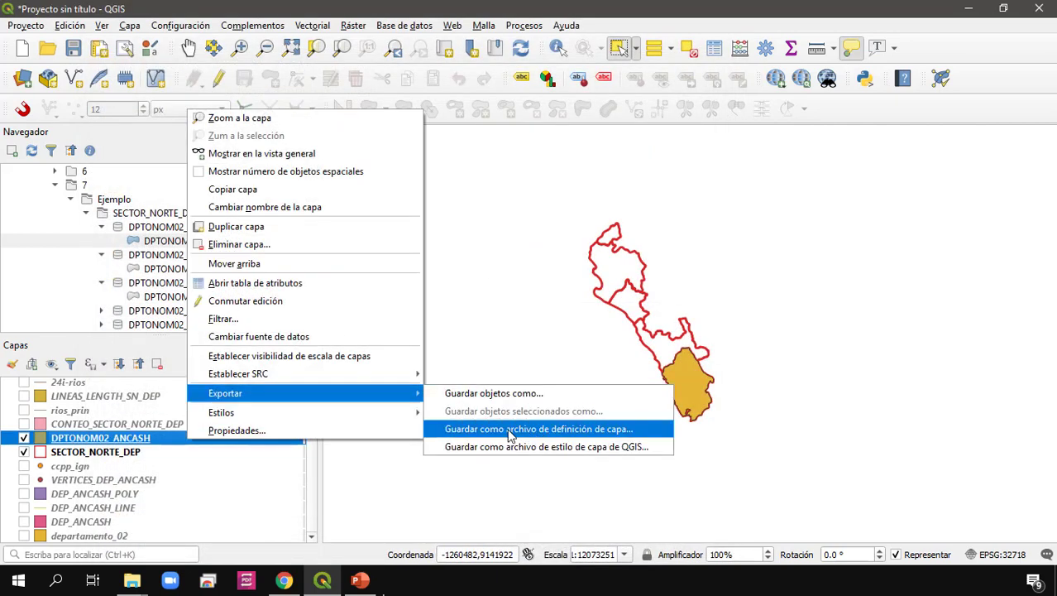
left_click(527, 397)
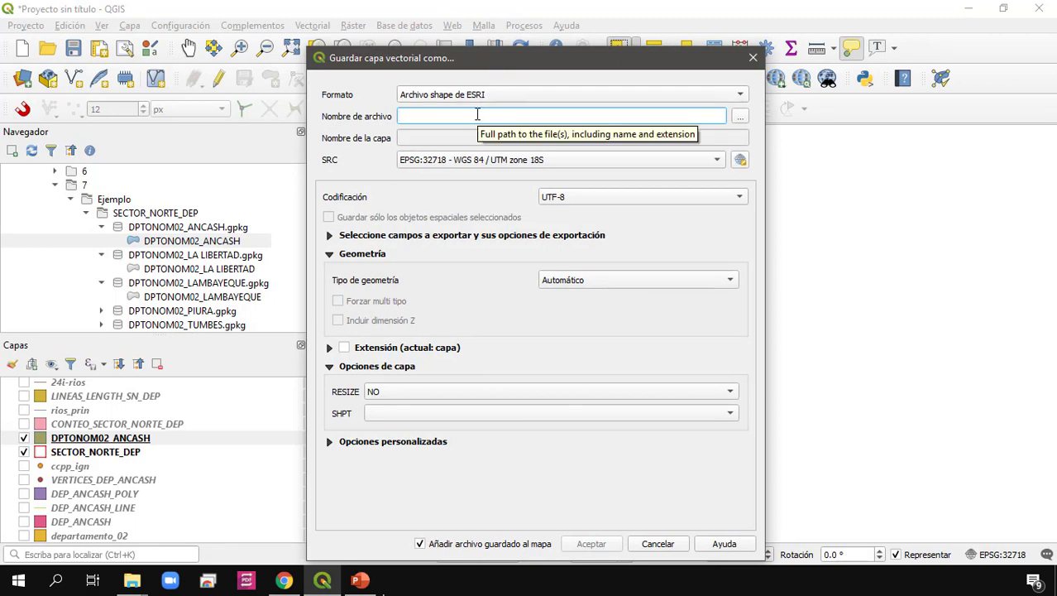
type("GP")
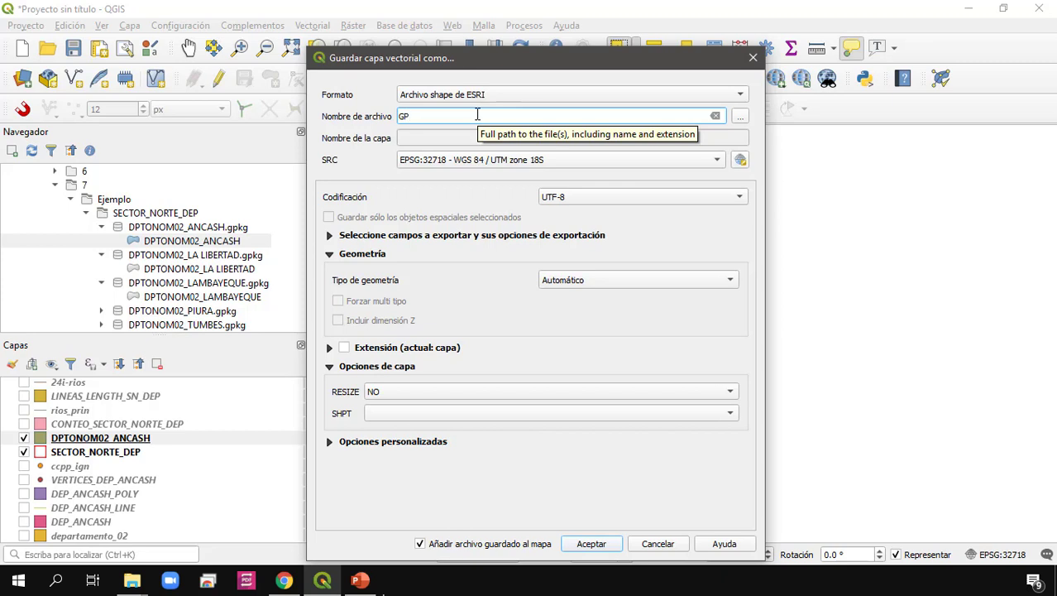
type("KG_SH")
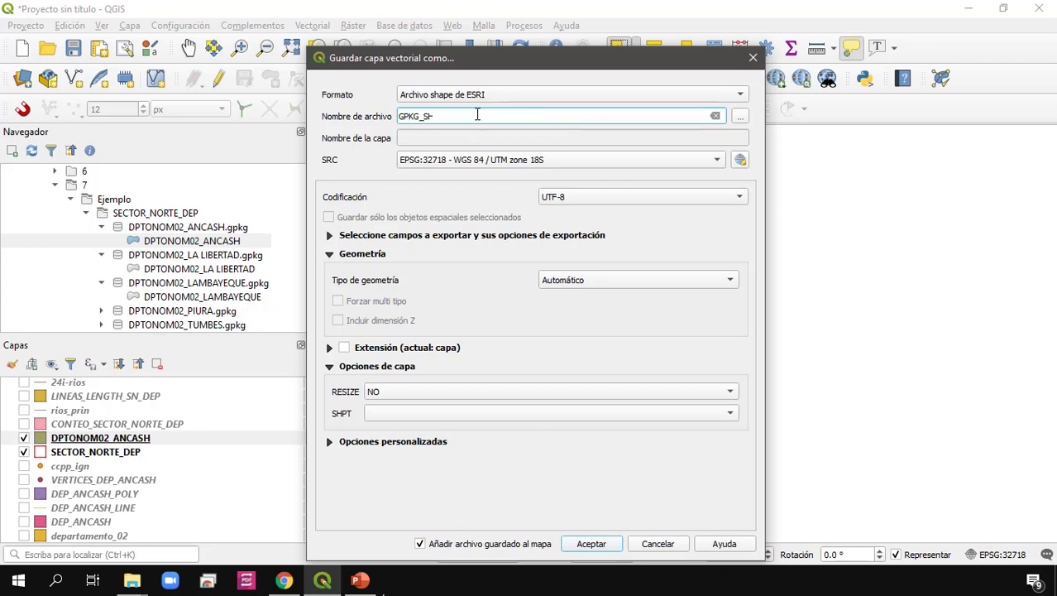
type("APE_DEP_ANCHASH")
left_click(597, 541)
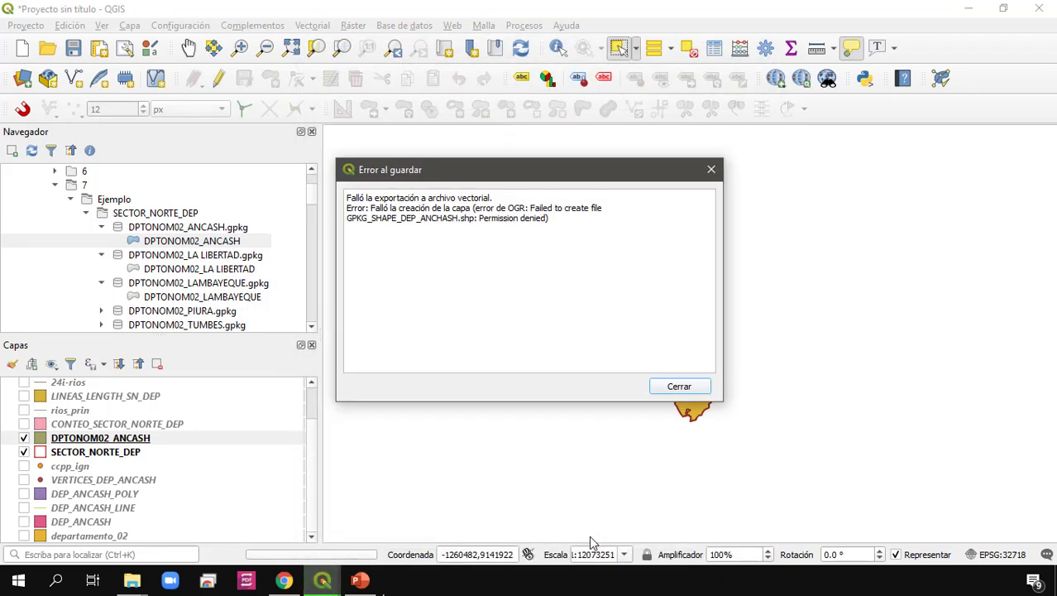
key("Return")
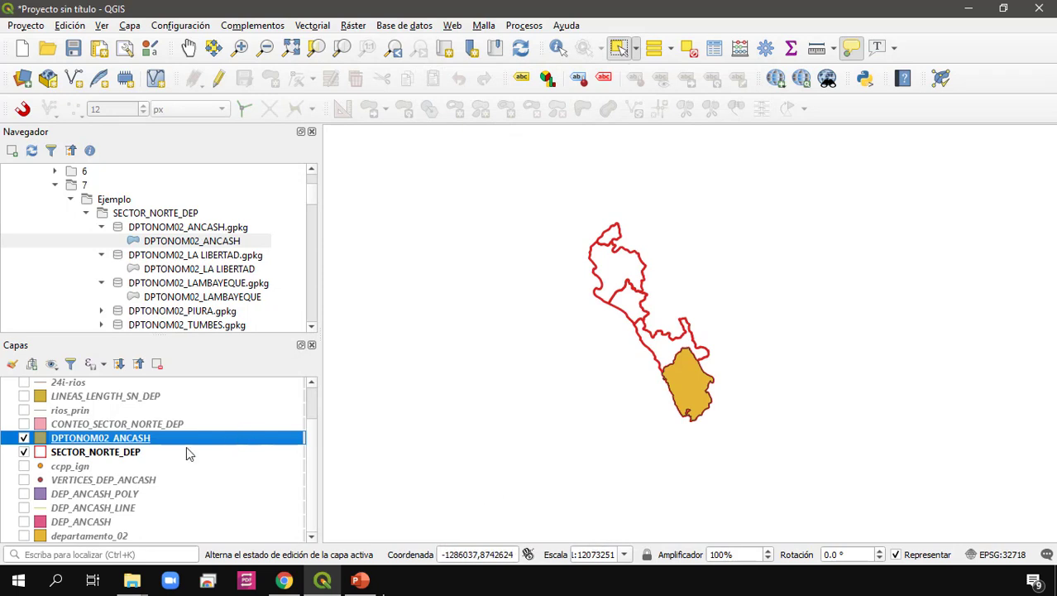
Start exporting the DPTONOM02_ANCASH layer again and choose the 1.DATA-QGIS CURSO COMPLETO\RESULTADOS\7\Ejemplo folder on drive D as the save location.
right_click(151, 440)
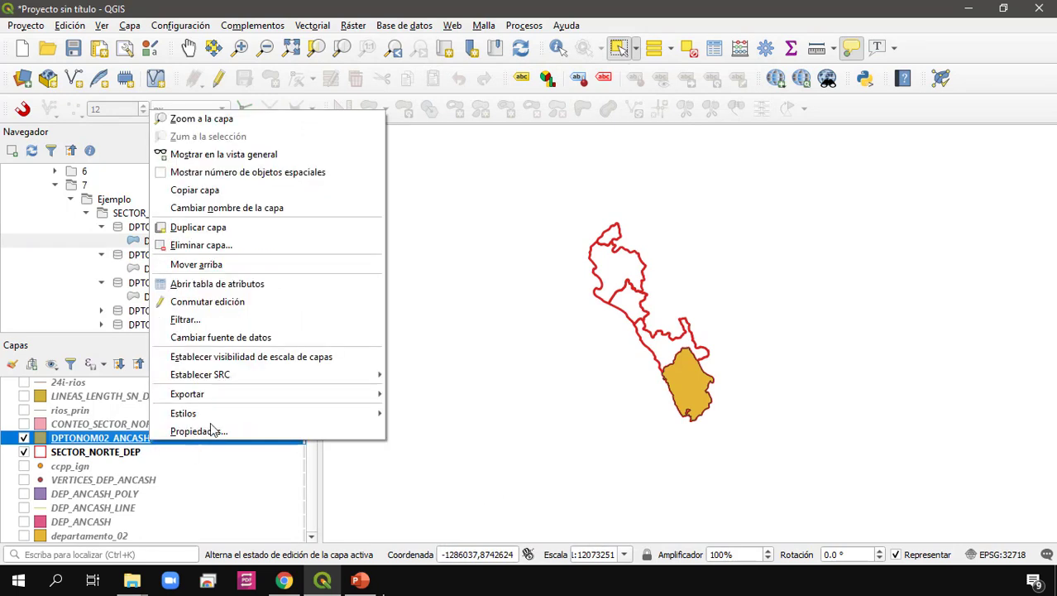
mouse_move(258, 394)
left_click(522, 389)
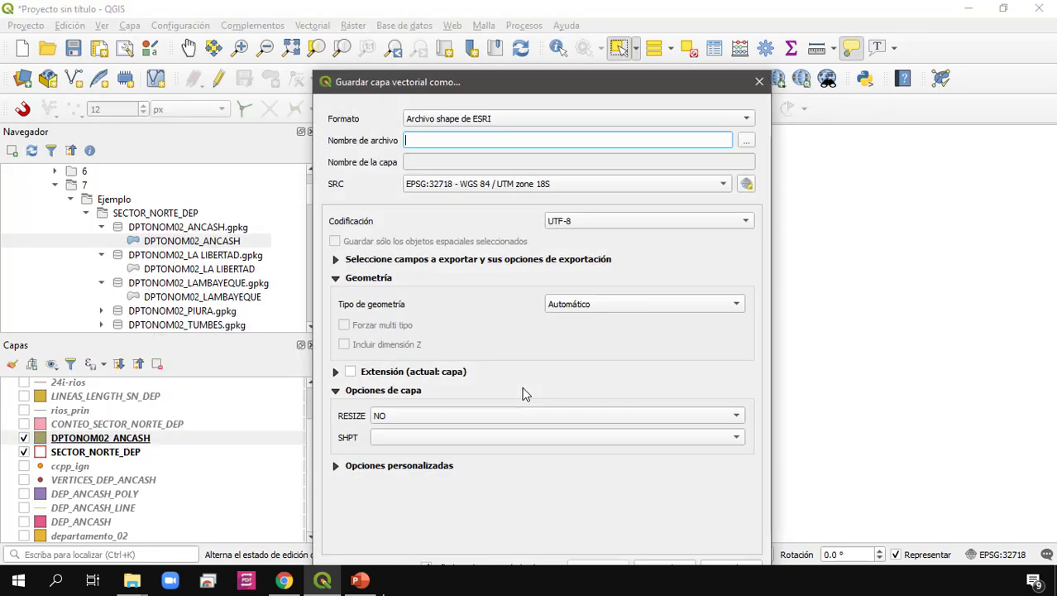
left_click(746, 140)
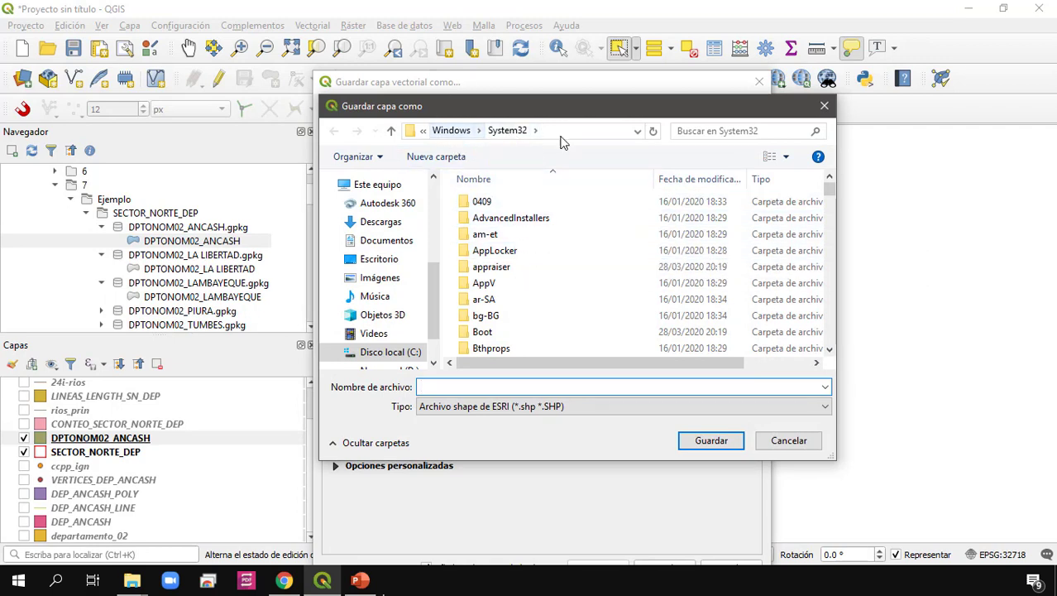
scroll(385, 298, "down", 1)
left_click(403, 331)
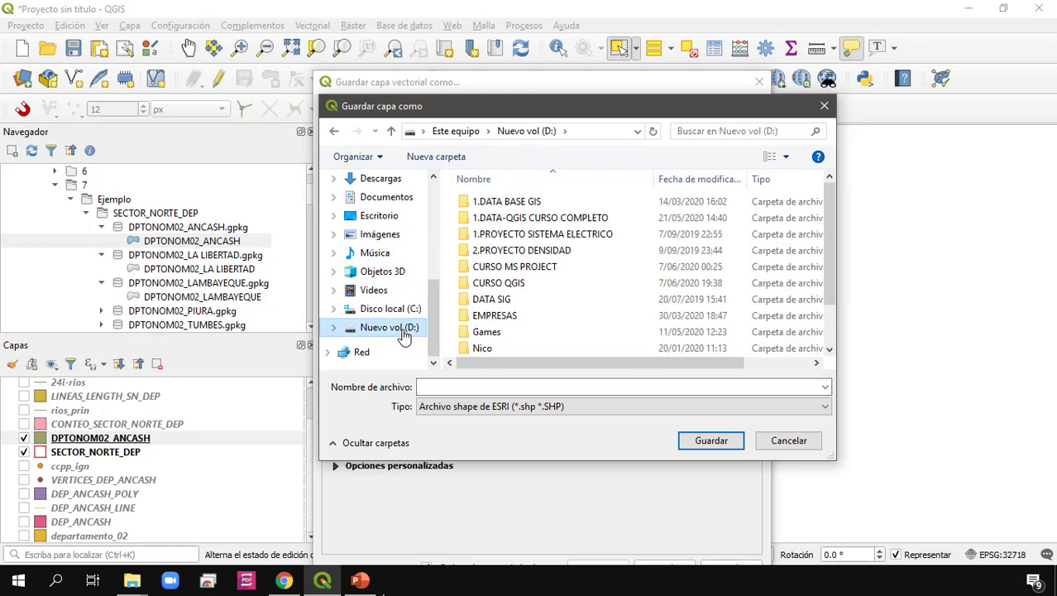
double_click(572, 218)
double_click(548, 218)
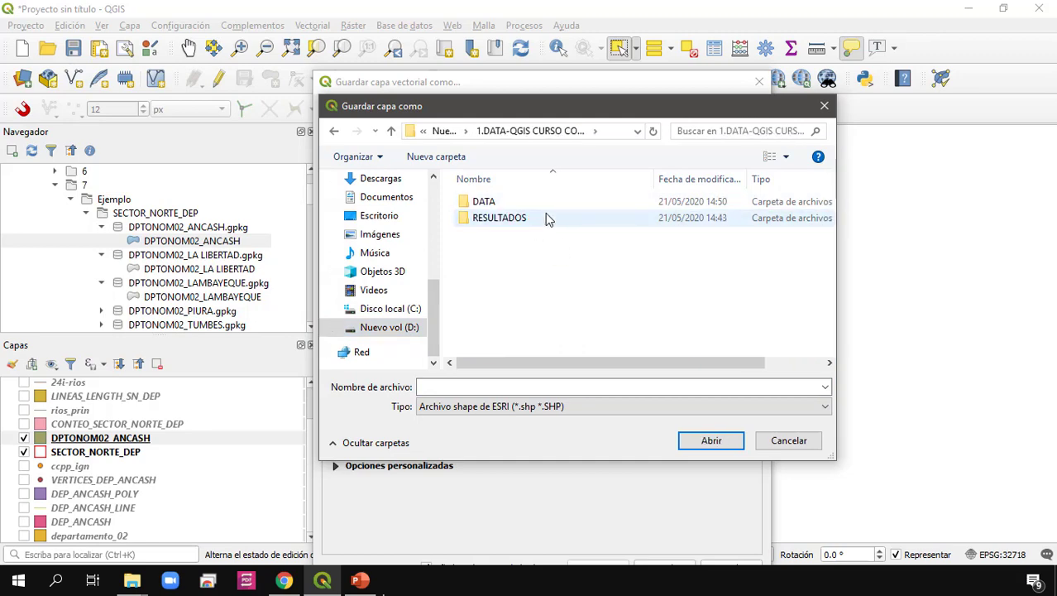
scroll(538, 252, "down", 1)
double_click(499, 266)
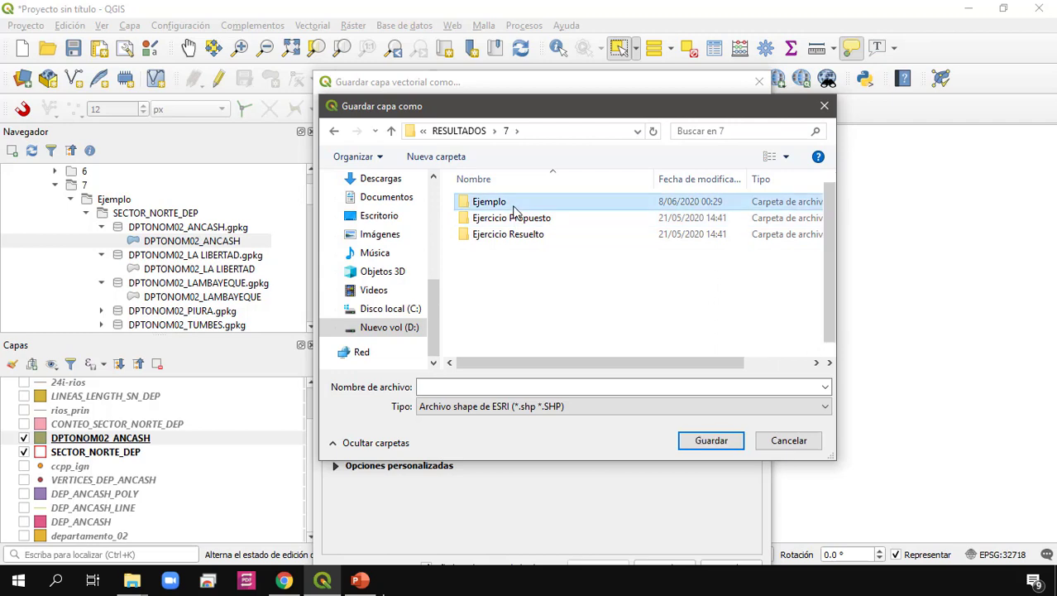
double_click(488, 202)
Name the output ESRI shapefile GPKG_SHAPE_DEP_ANCASH and accept it as the export file.
left_click(469, 386)
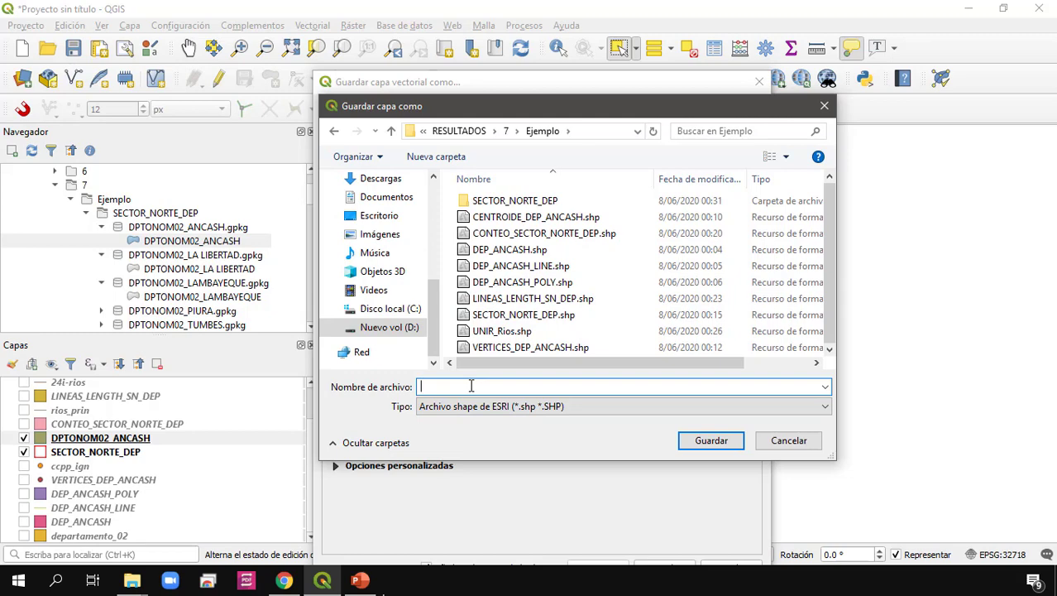
type("GPKG_SHAPE_DEP_")
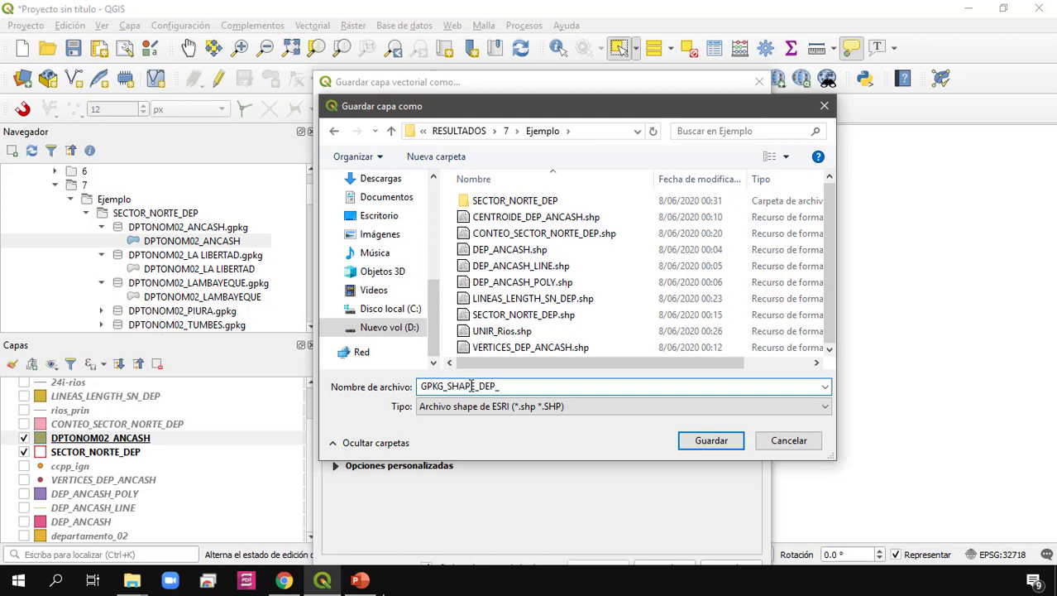
type("ANCASH")
key("Return")
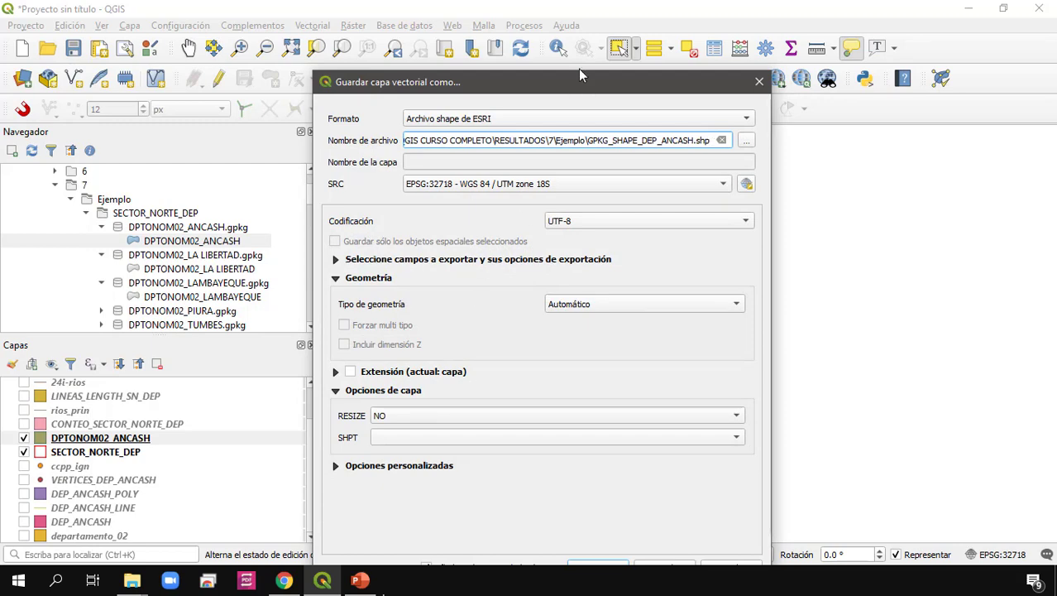
Export the DPTONOM02_ANCASH layer as the ESRI shapefile GPKG_SHAPE_DEP_ANCASH.shp in EPSG:32718 with UTF-8 encoding.
left_click_drag(579, 71, 580, 14)
left_click(564, 511)
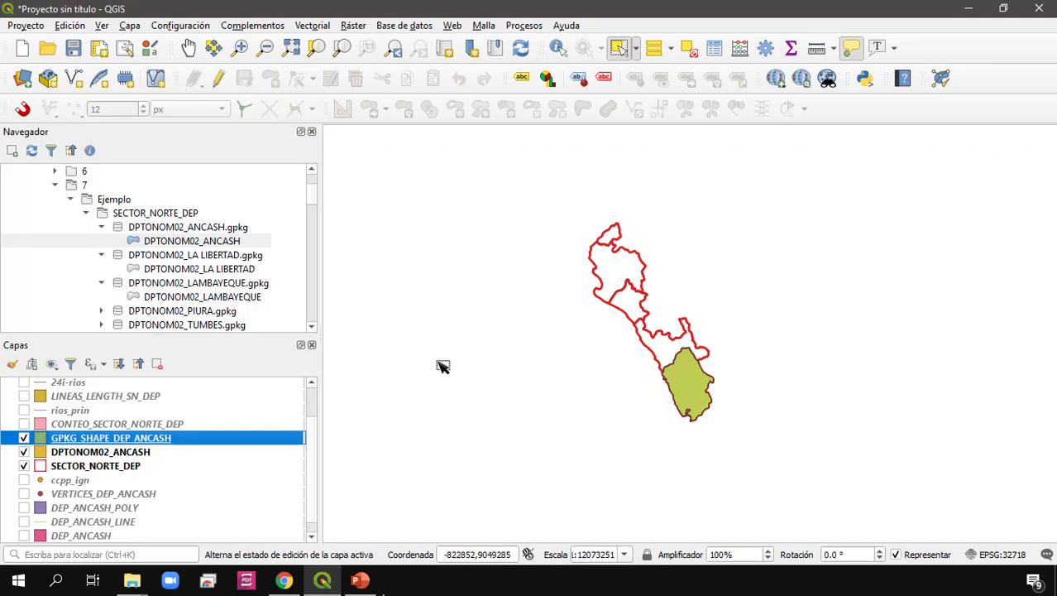
left_click(313, 27)
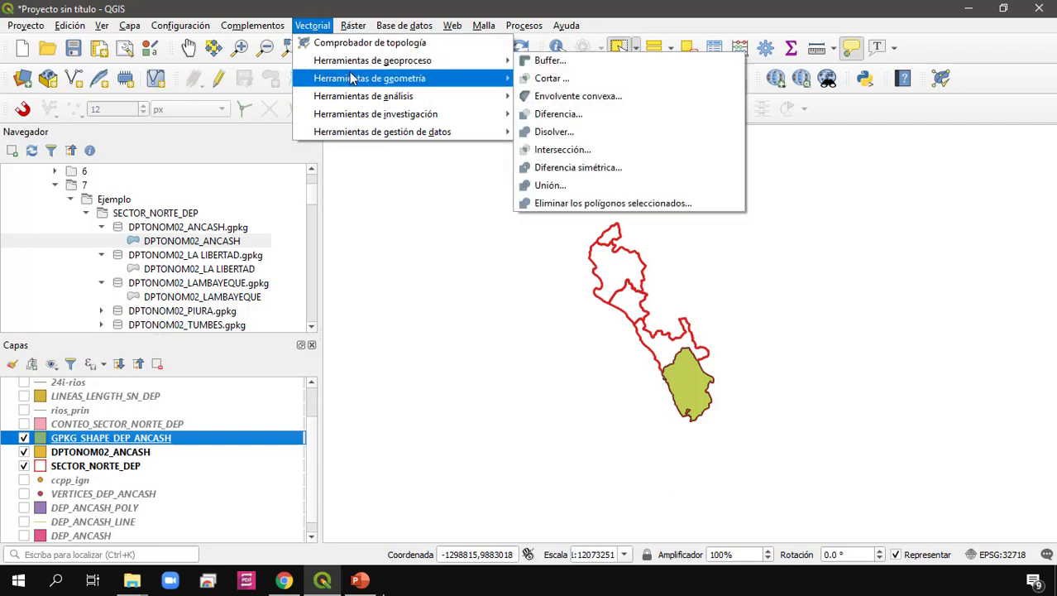
mouse_move(394, 73)
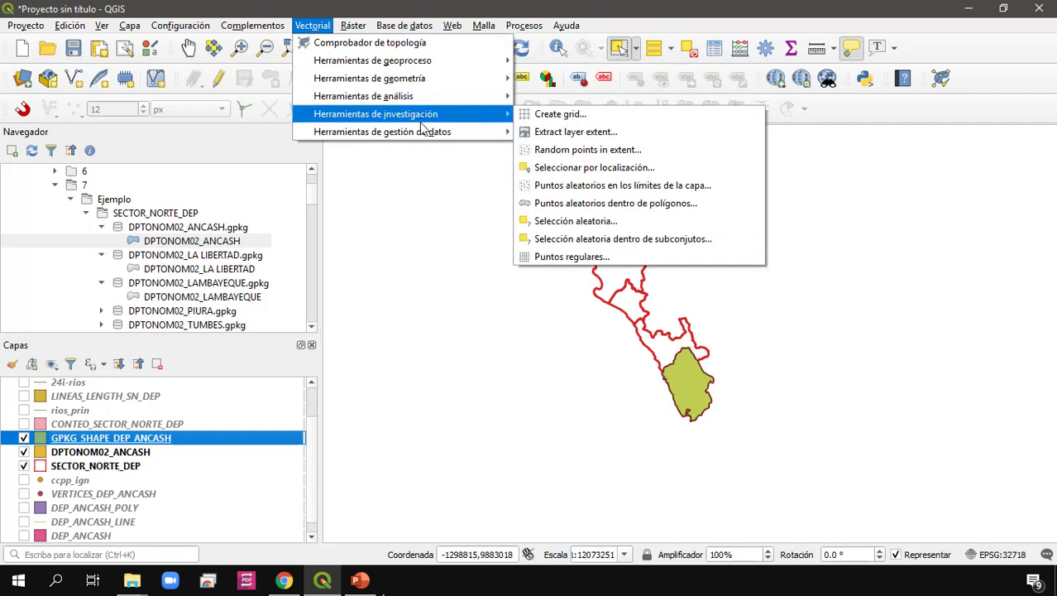
mouse_move(422, 139)
mouse_move(451, 118)
left_click(453, 221)
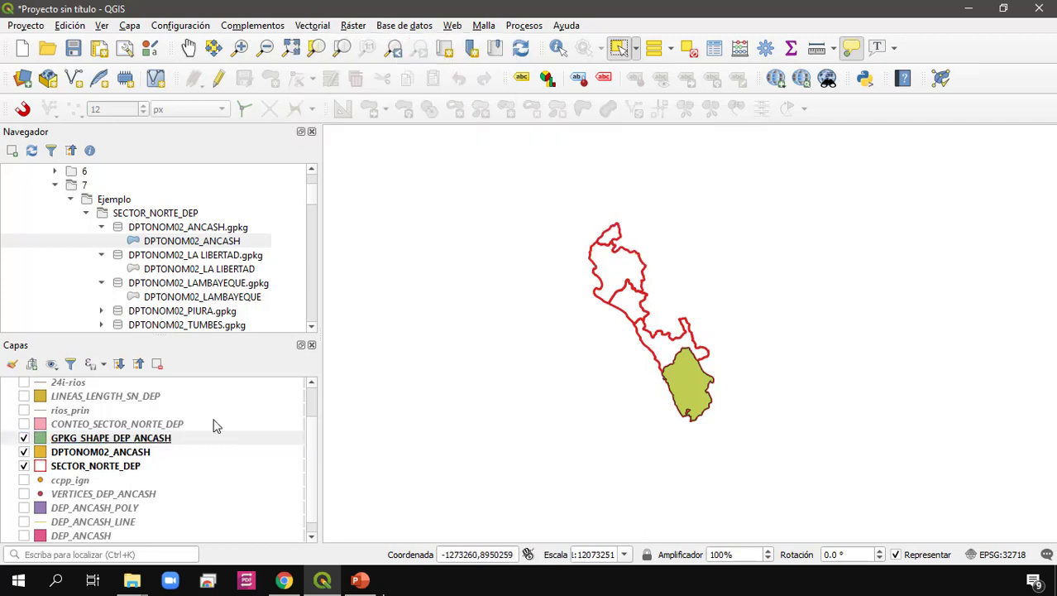
Hide the GPKG_SHAPE_DEP_ANCASH, DPTONOM02_ANCASH and SECTOR_NORTE_DEP layers on the map.
left_click(23, 440)
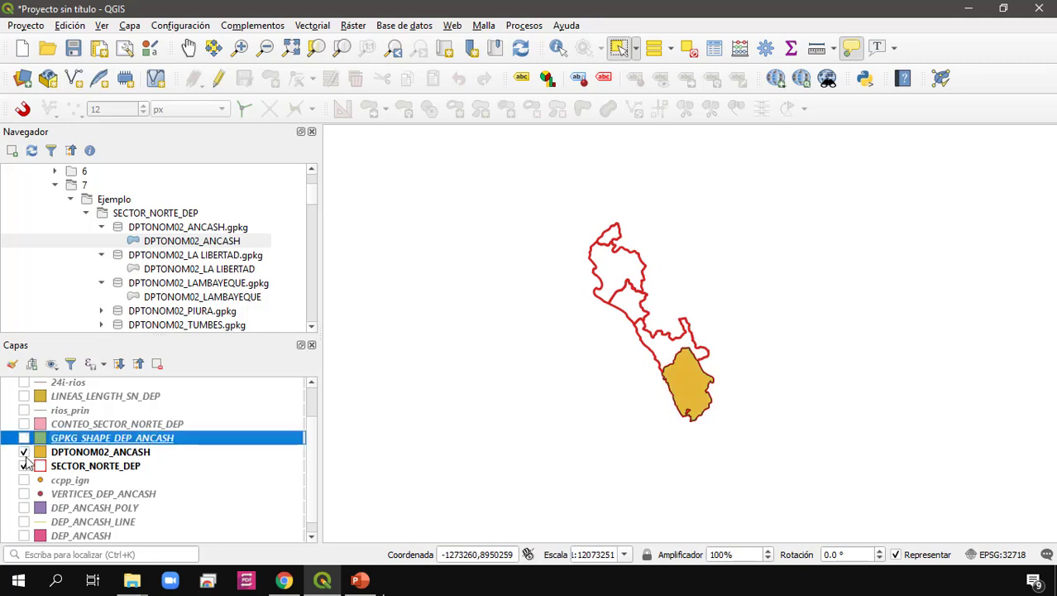
left_click(23, 452)
left_click(23, 466)
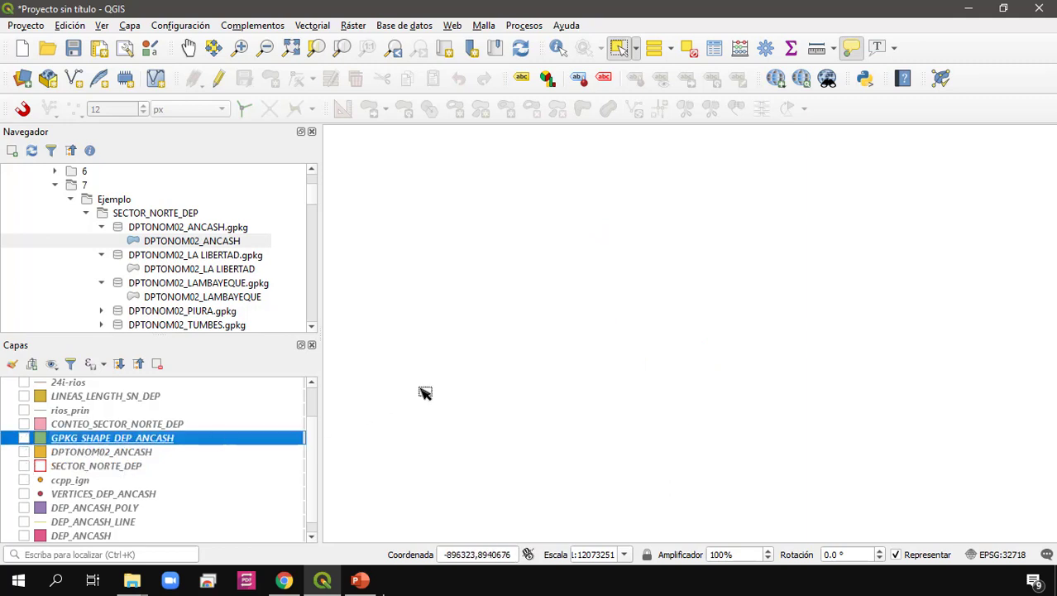
Make the departamento_02 layer visible on the map, leaving DEP_ANCASH hidden.
scroll(390, 396, "down", 1)
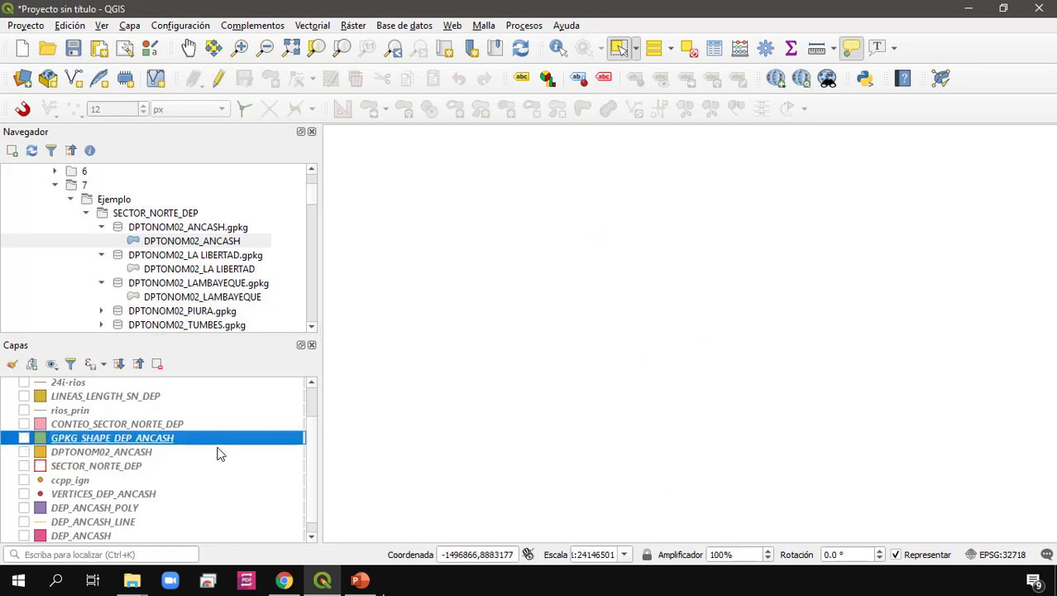
scroll(219, 450, "down", 1)
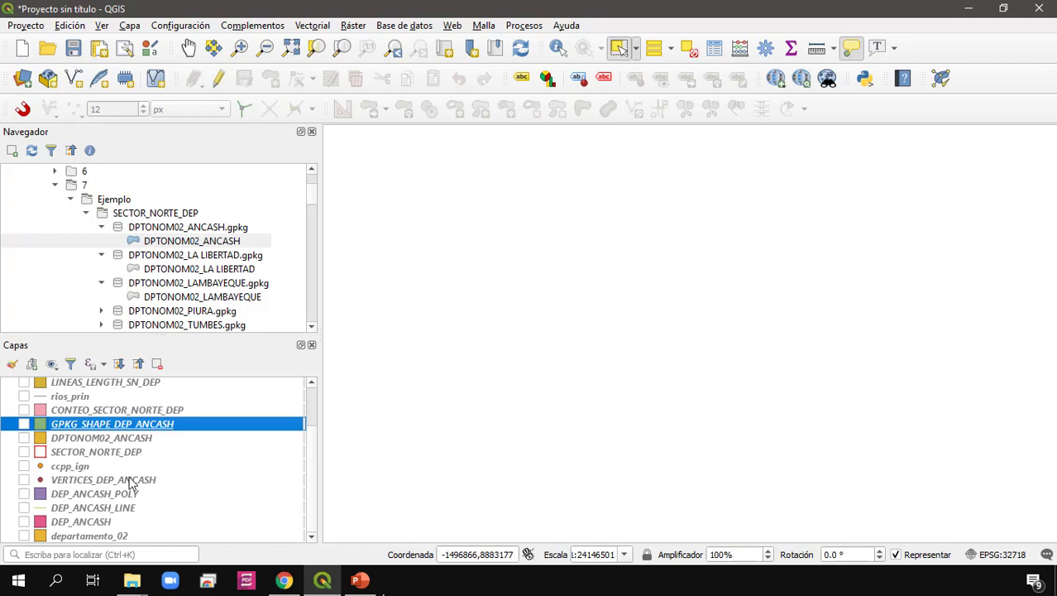
left_click(24, 522)
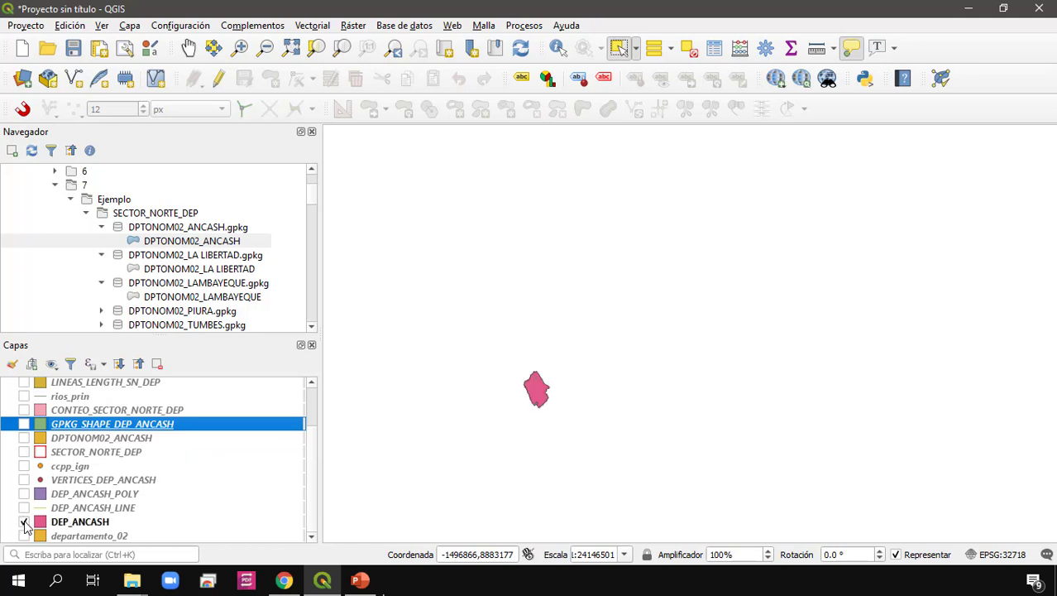
left_click(24, 522)
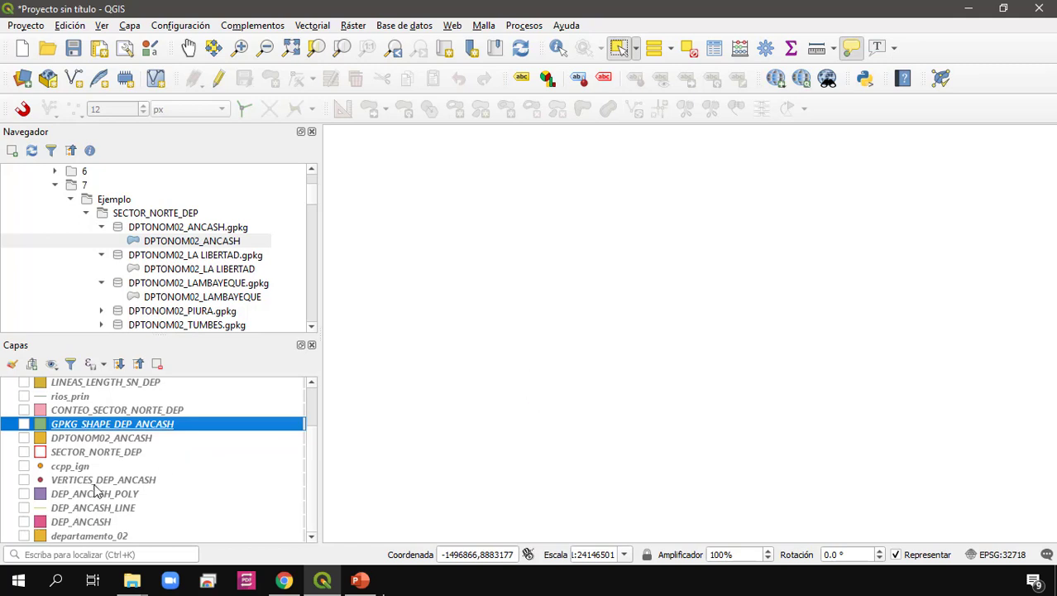
left_click(33, 538)
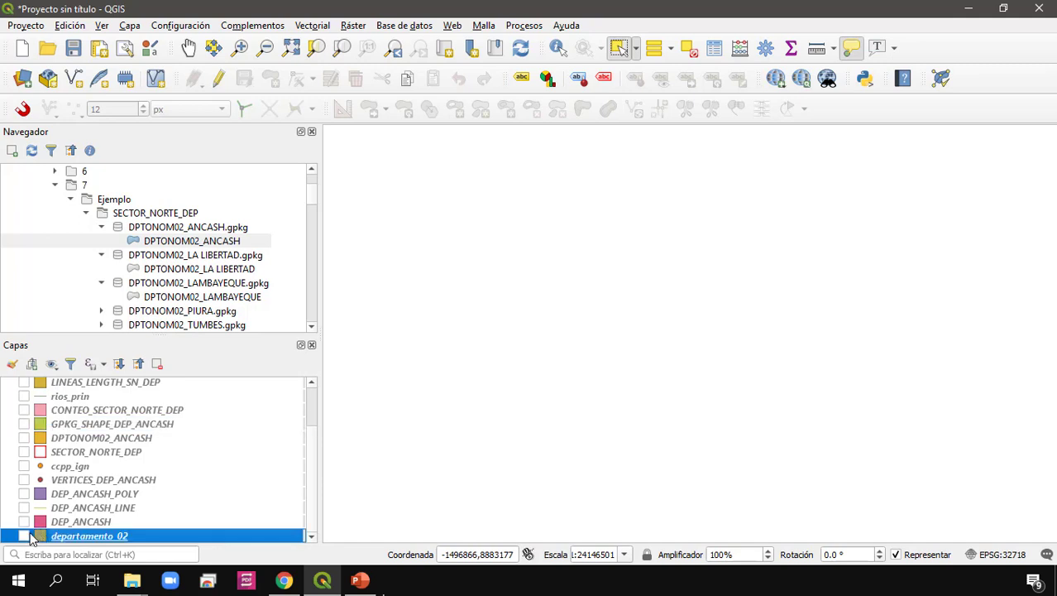
left_click(24, 536)
left_click_drag(552, 383, 633, 296)
left_click(690, 50)
scroll(588, 306, "up", 1)
scroll(622, 283, "down", 1)
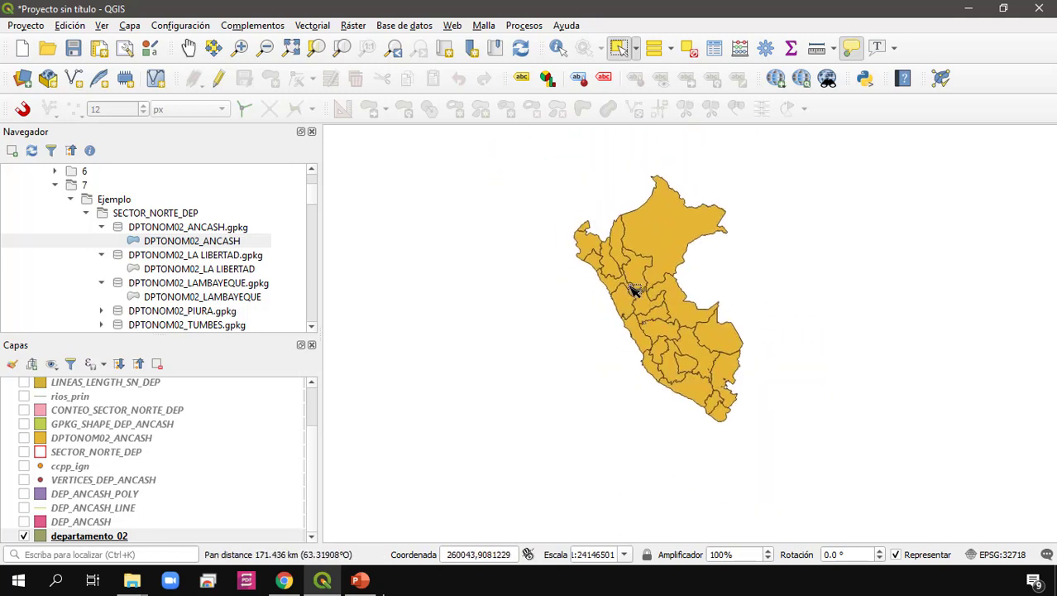
mouse_move(632, 299)
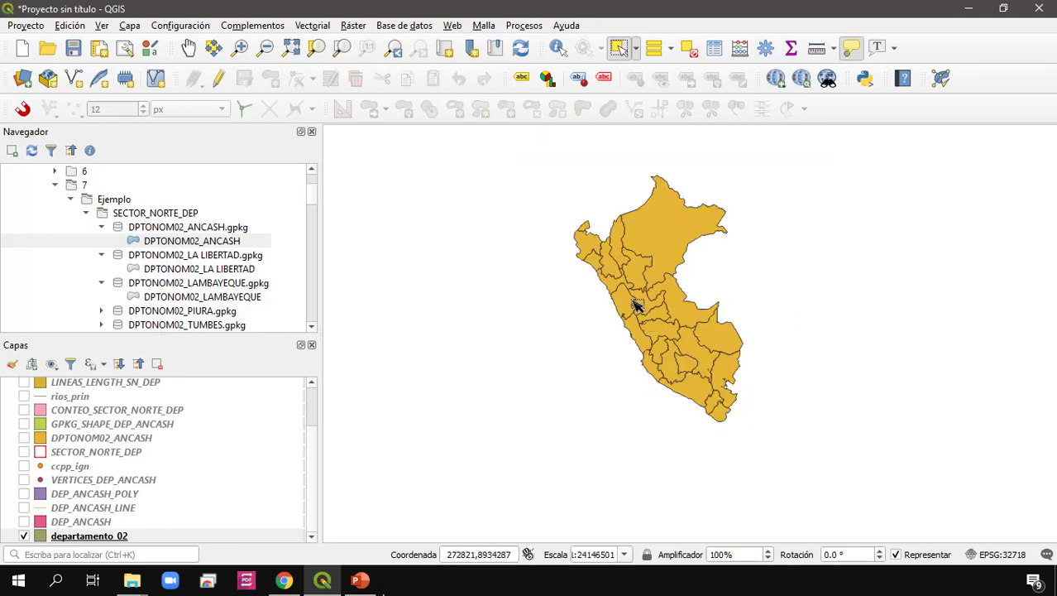
left_click_drag(635, 306, 645, 326)
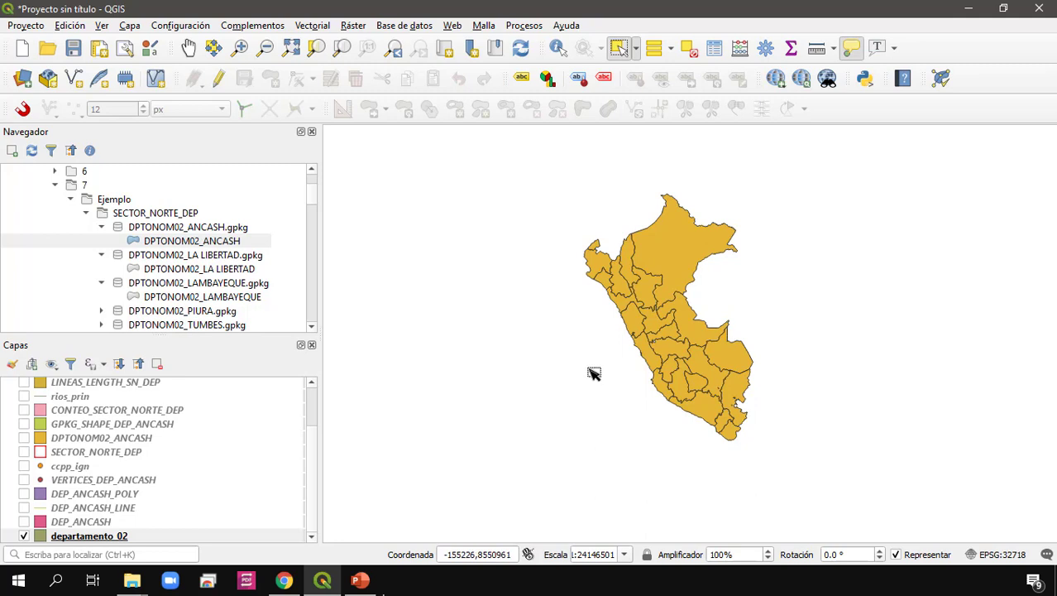
Measure line distances in kilometres across the departments from the country's northwestern coast, and close the measurement.
left_click(835, 48)
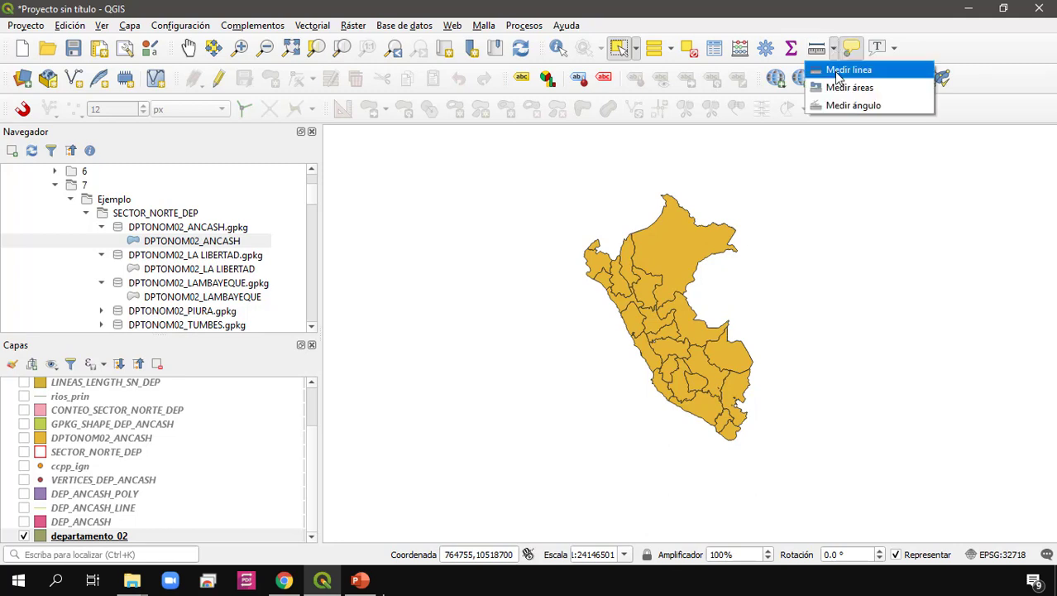
left_click(839, 73)
left_click(382, 327)
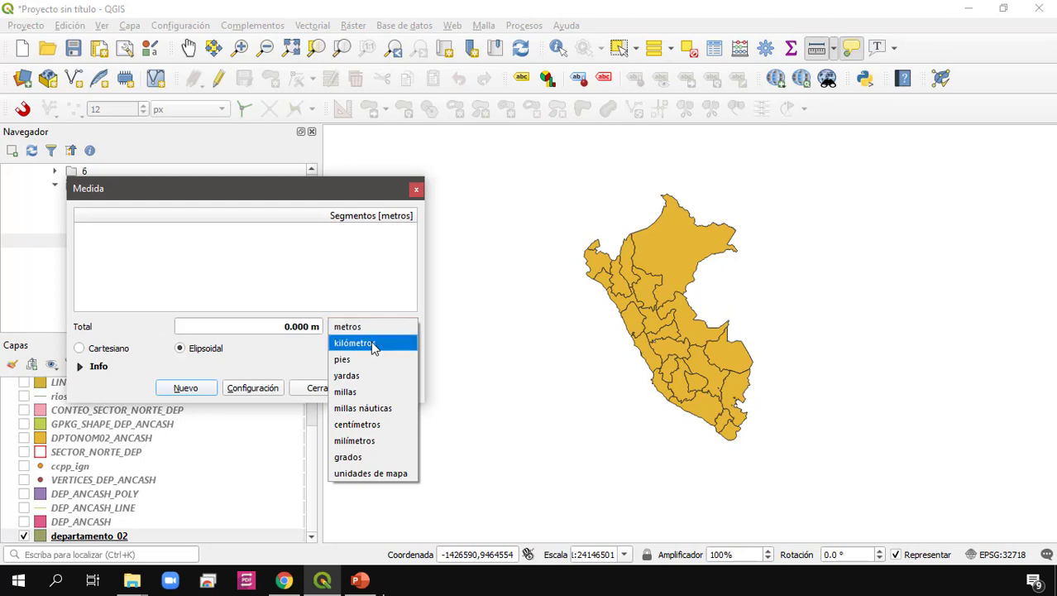
left_click(376, 344)
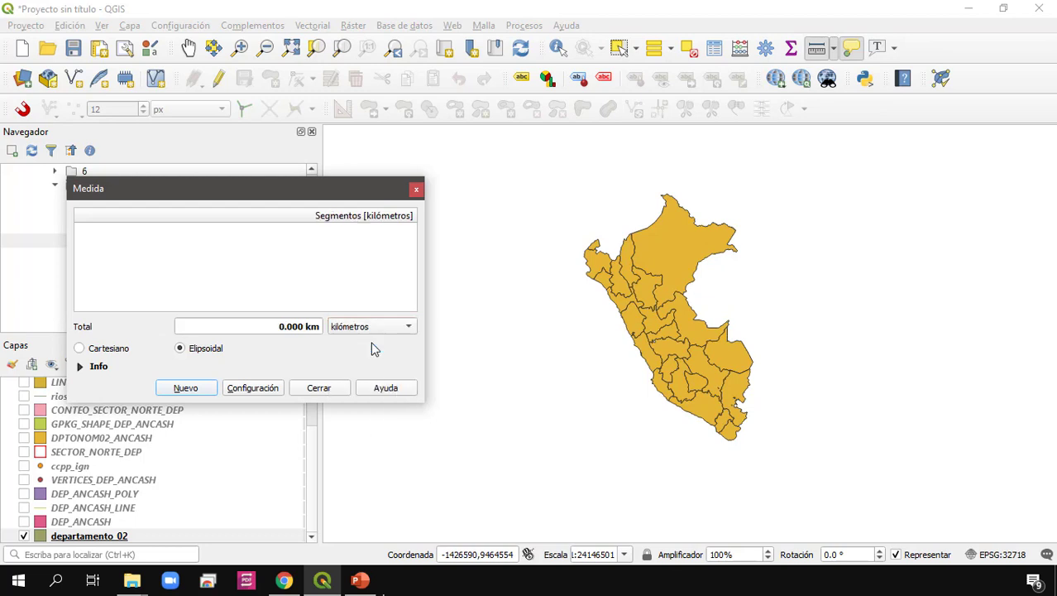
left_click(583, 255)
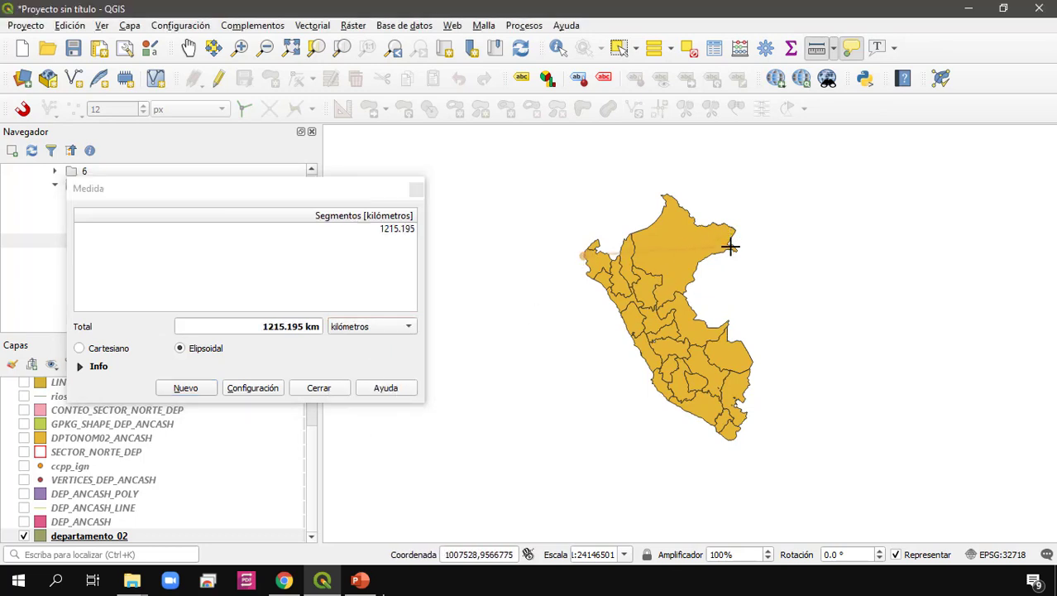
mouse_move(730, 246)
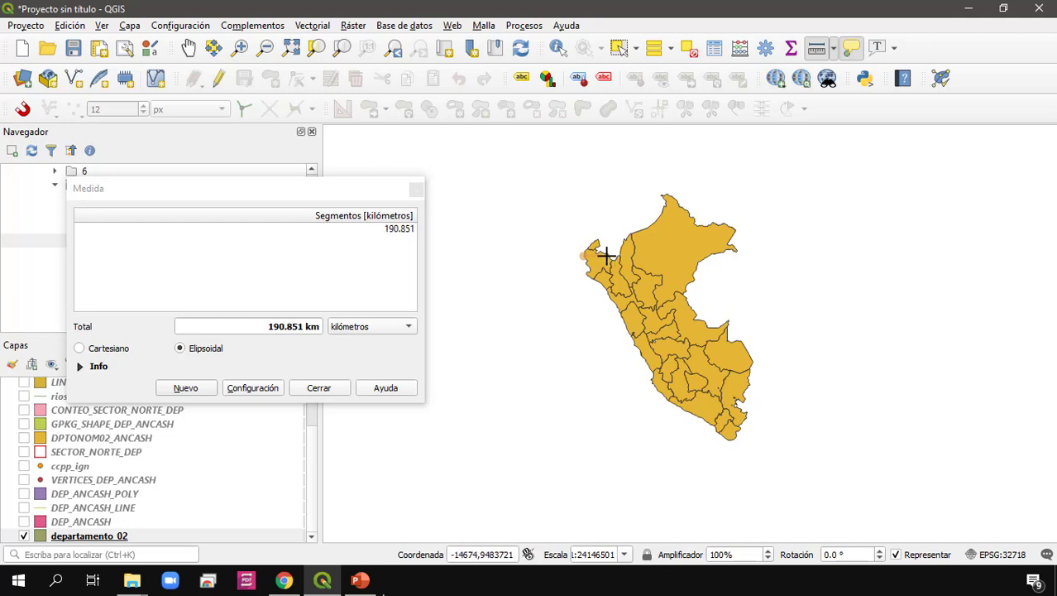
mouse_move(608, 254)
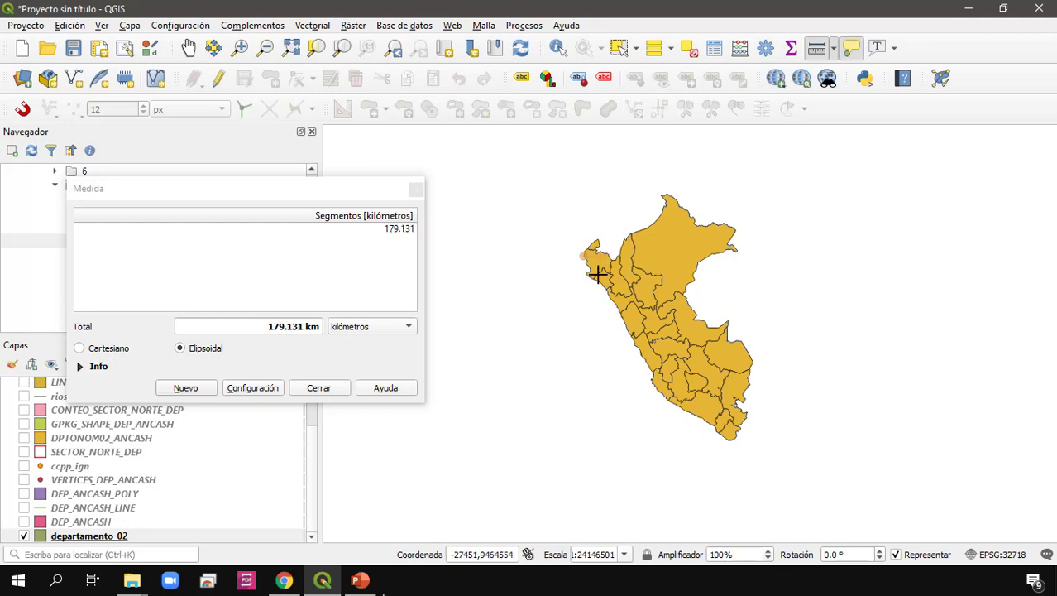
left_click(417, 189)
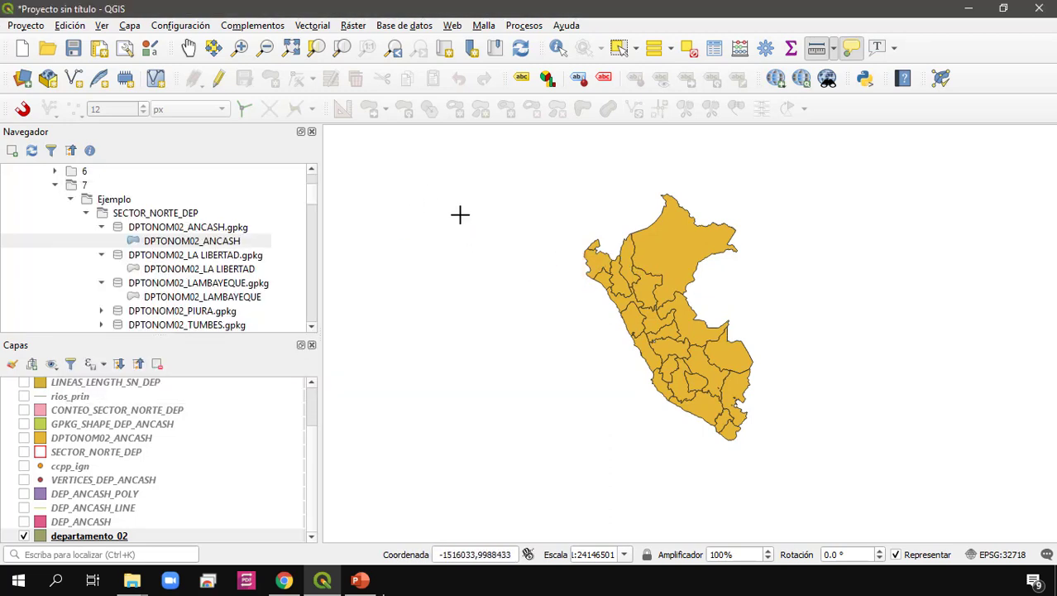
Start the Create grid tool and set the grid type to Rectangle (Polygon).
mouse_move(644, 258)
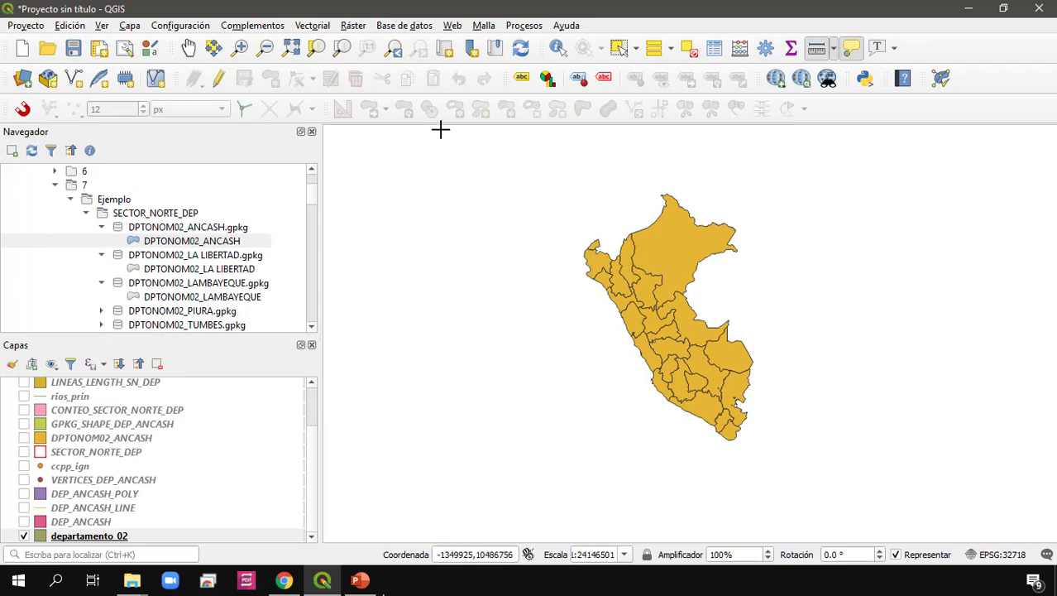
left_click(312, 27)
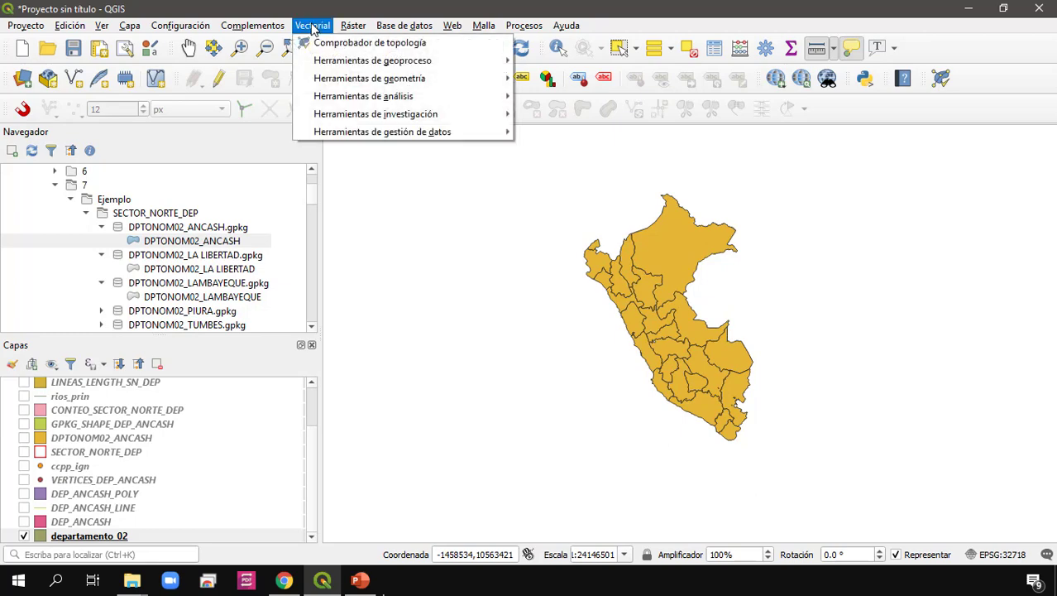
mouse_move(413, 113)
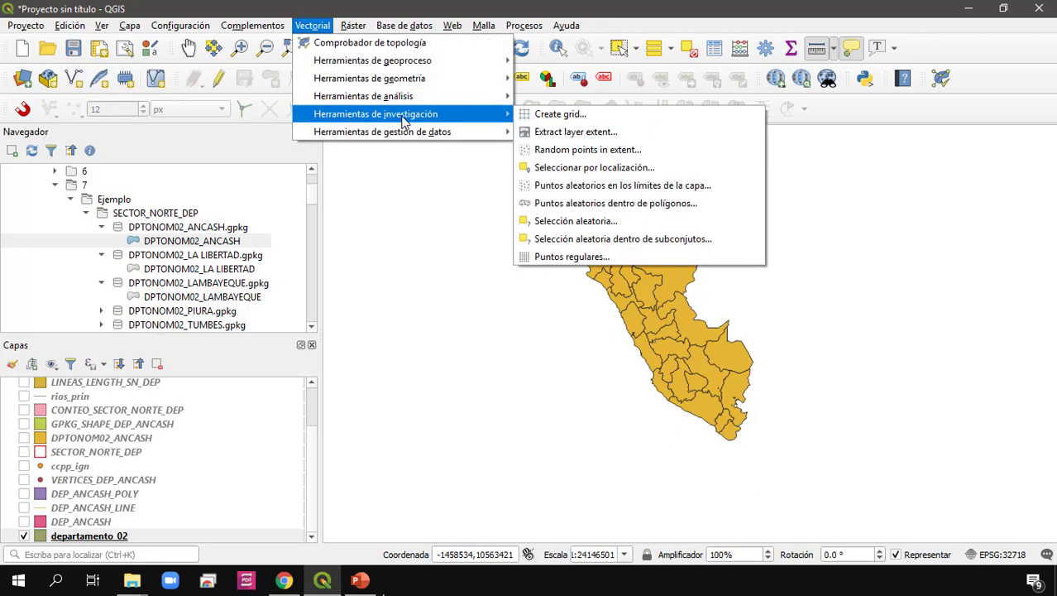
left_click(580, 117)
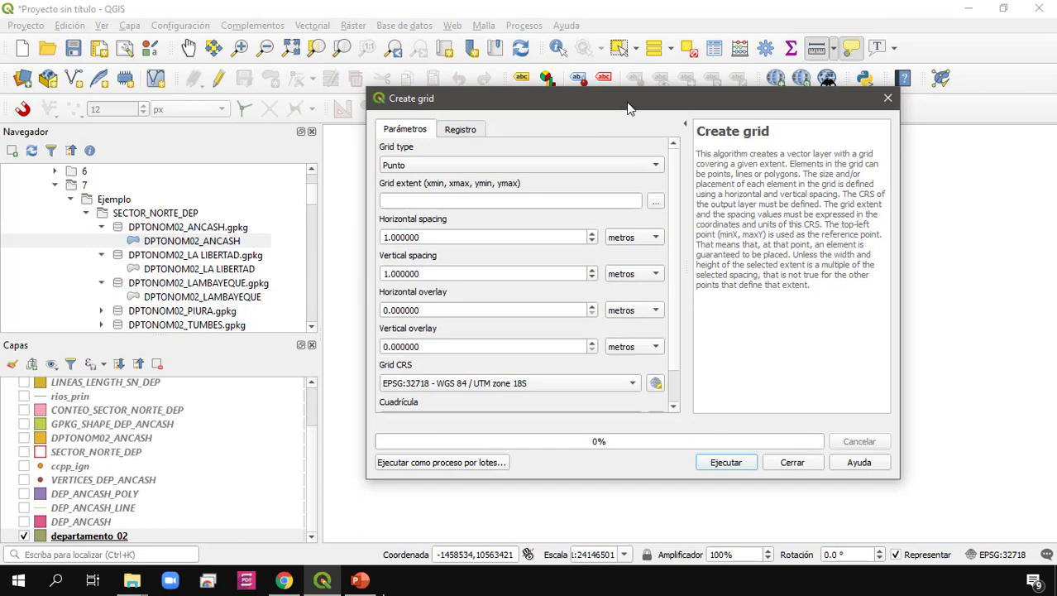
left_click_drag(628, 107, 705, 140)
left_click(489, 199)
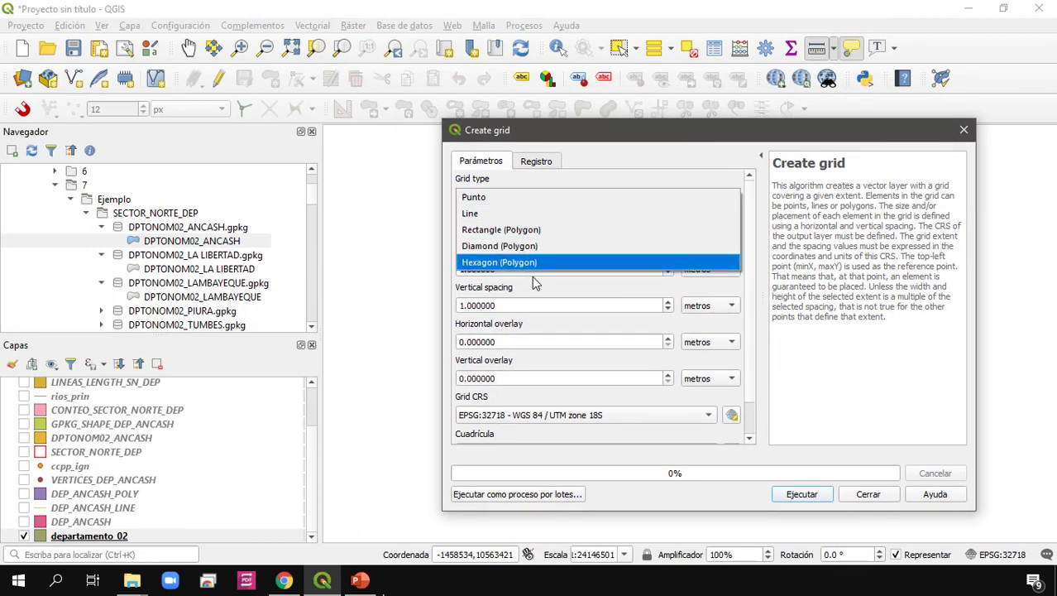
left_click(519, 236)
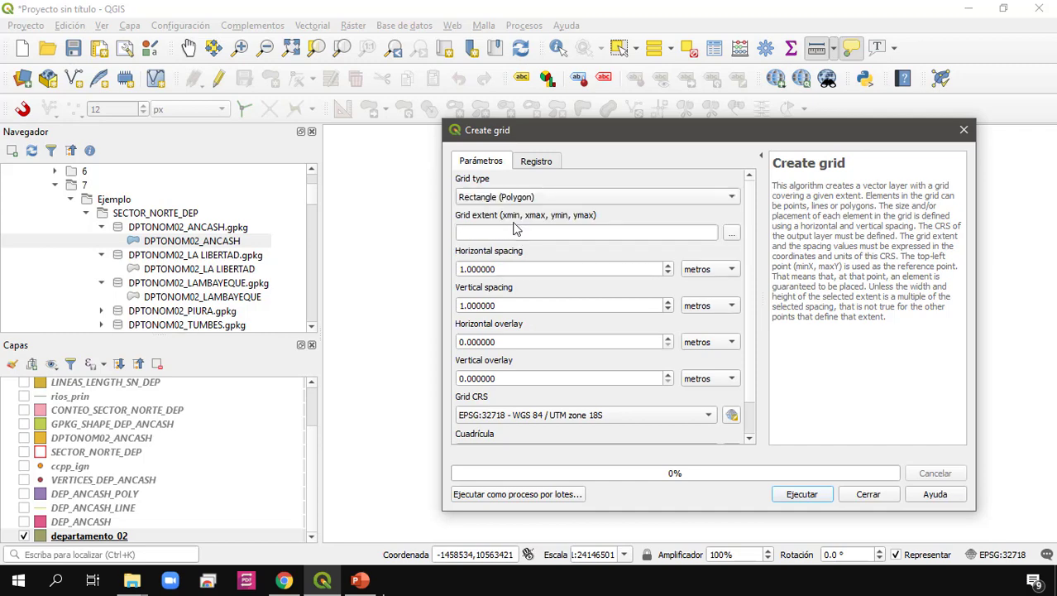
Set the grid extent from the extent of the departamento_02 layer.
left_click(730, 234)
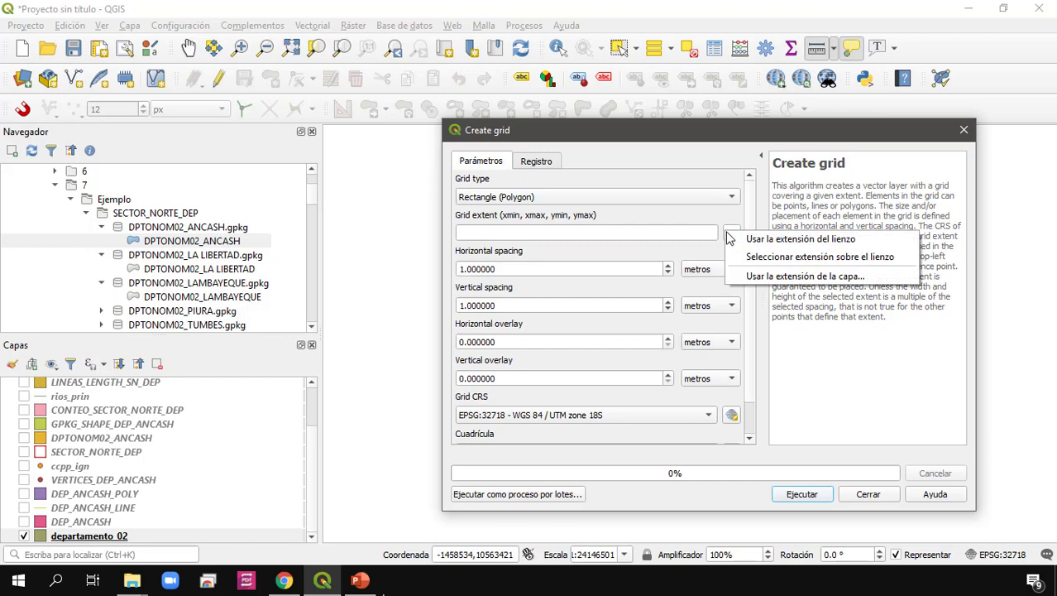
left_click(776, 284)
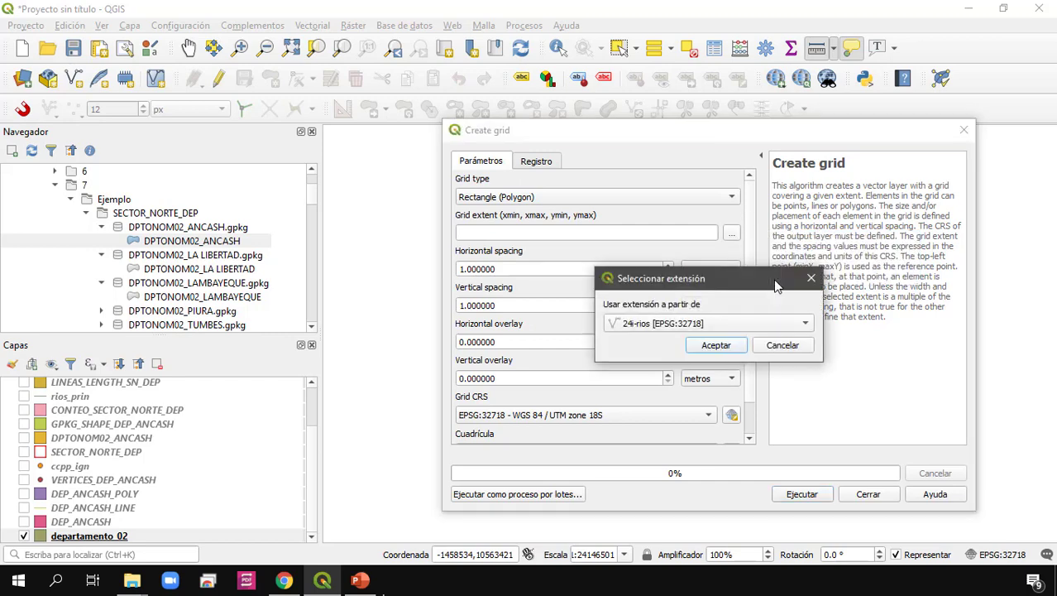
left_click(672, 322)
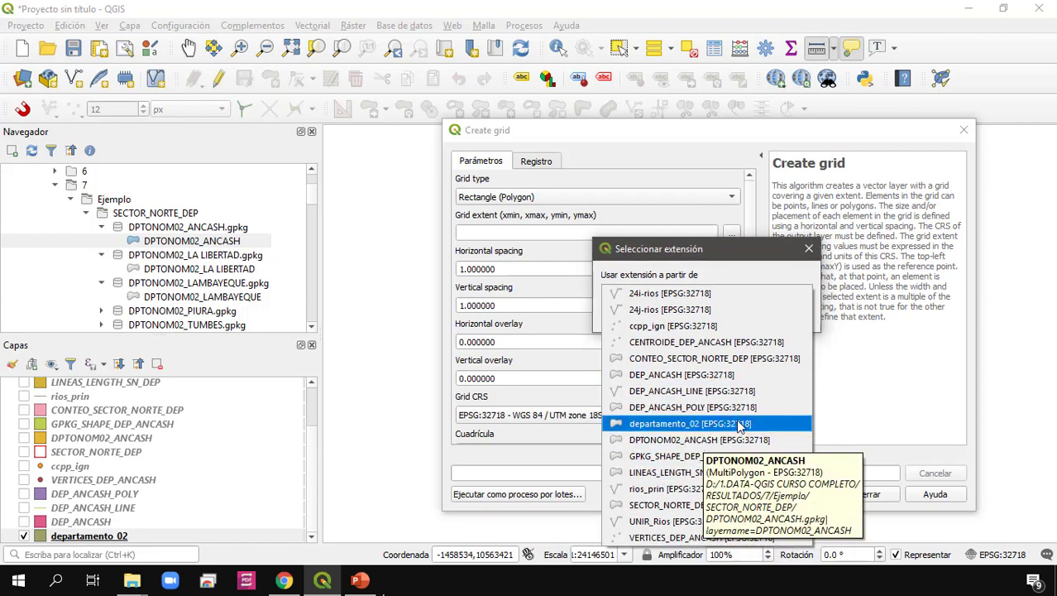
left_click(739, 424)
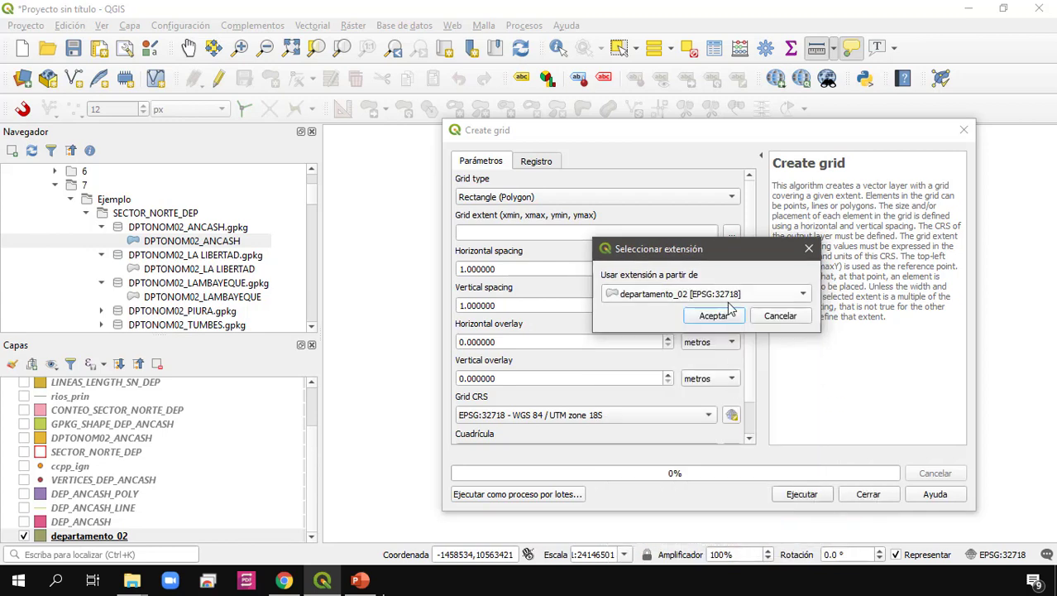
left_click(716, 315)
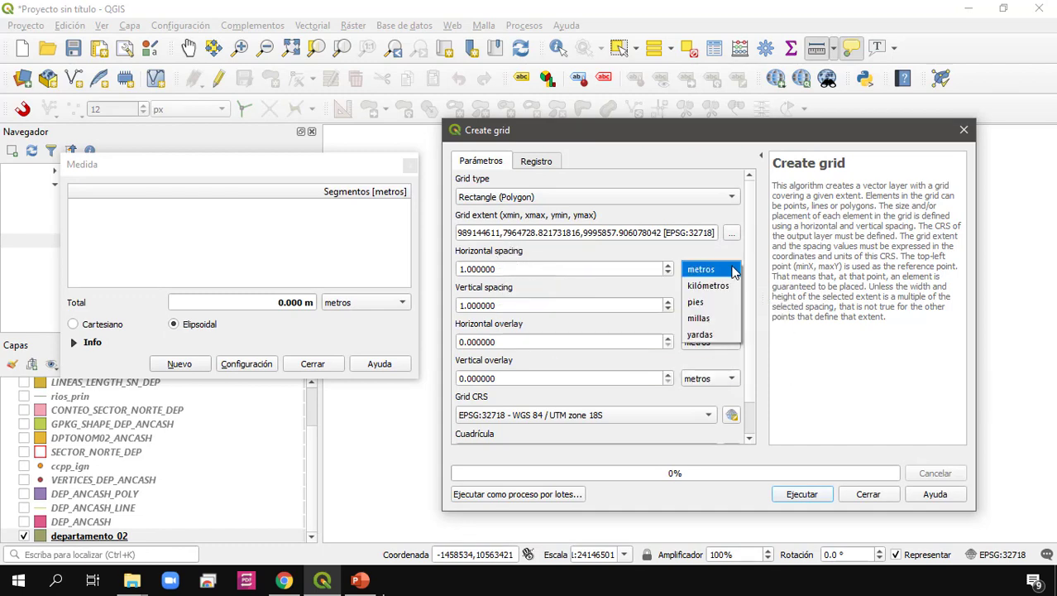
Set both the horizontal and vertical grid spacing to 200 kilometres.
left_click(732, 269)
left_click(707, 286)
left_click(732, 305)
left_click(710, 321)
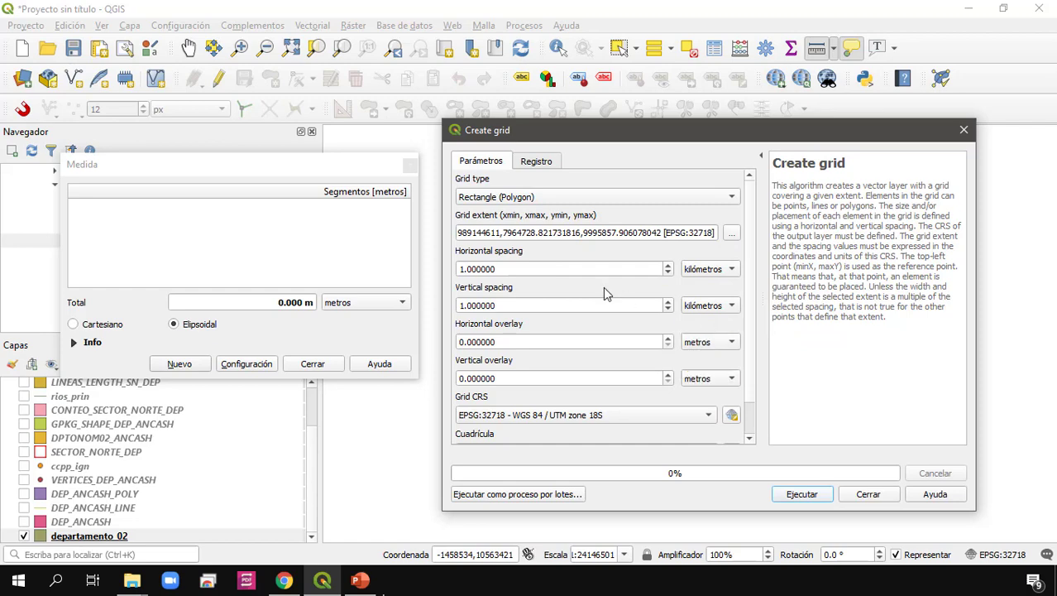
left_click(553, 273)
left_click_drag(553, 273, 406, 267)
type("200")
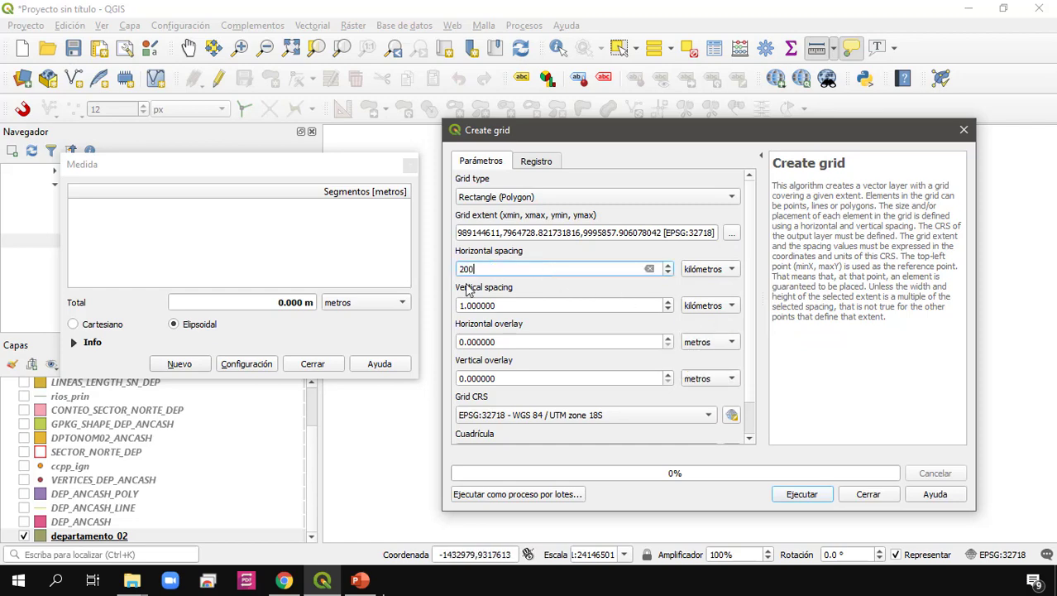
left_click_drag(519, 305, 447, 307)
type("200")
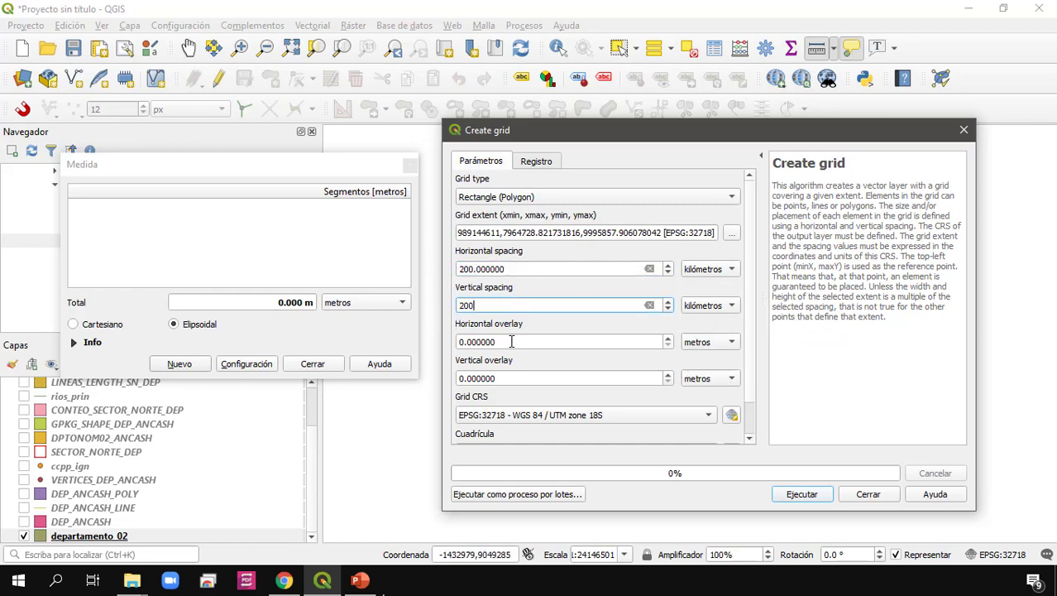
Set the grid output to be saved as the shapefile CUAD_DEP_PERU in the SECTOR_NORTE_DEP folder.
left_click(511, 341)
left_click(573, 393)
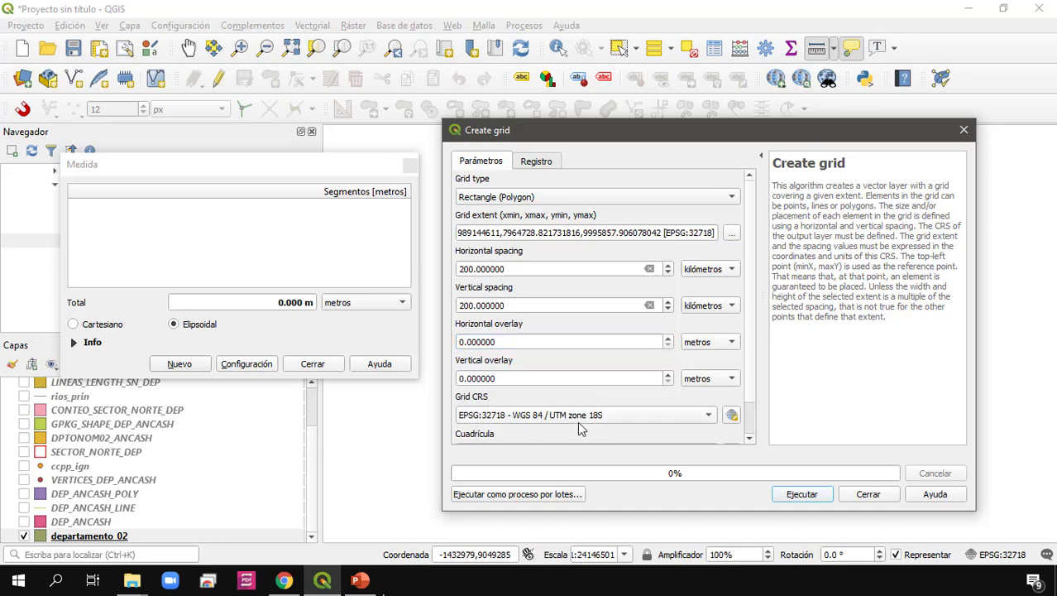
scroll(751, 378, "down", 1)
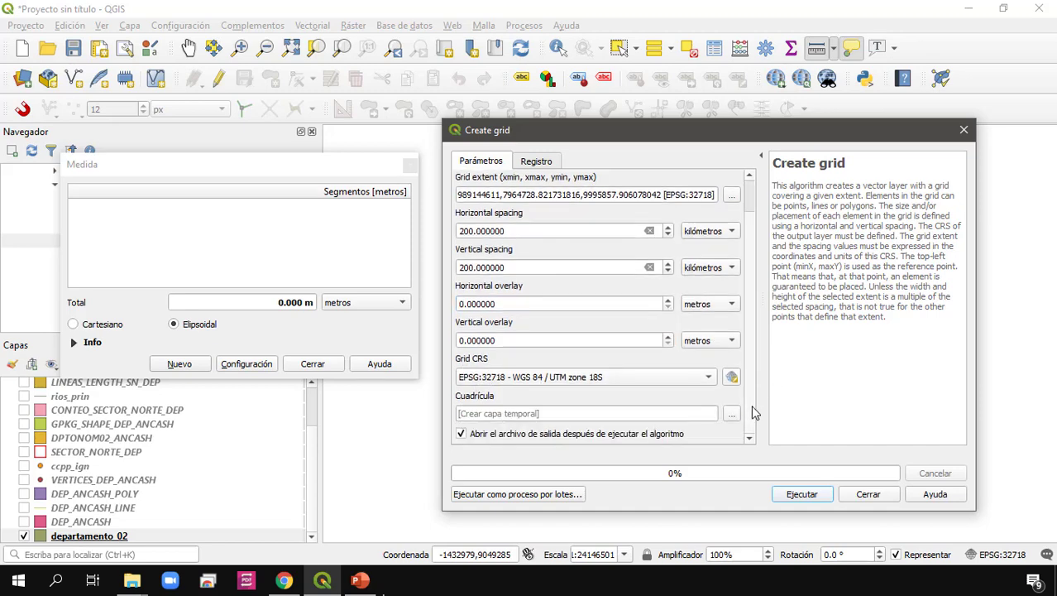
left_click(556, 414)
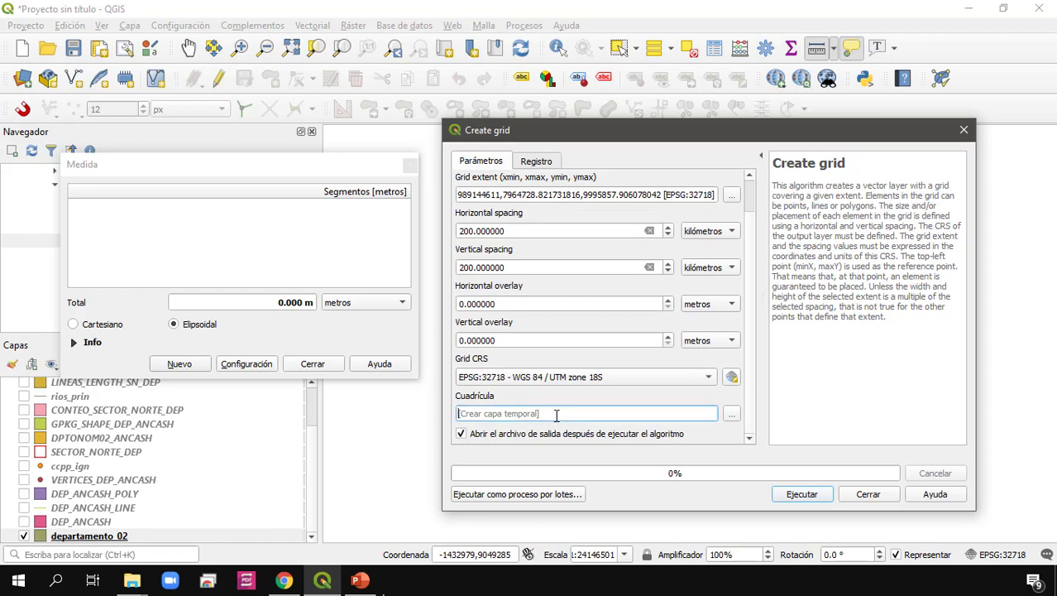
left_click(732, 413)
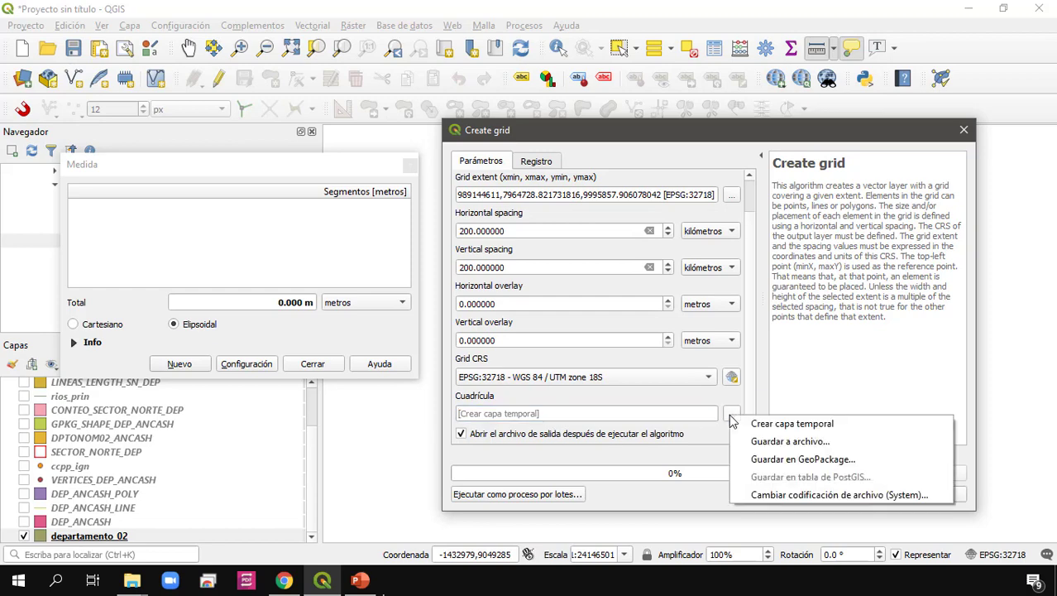
left_click(778, 441)
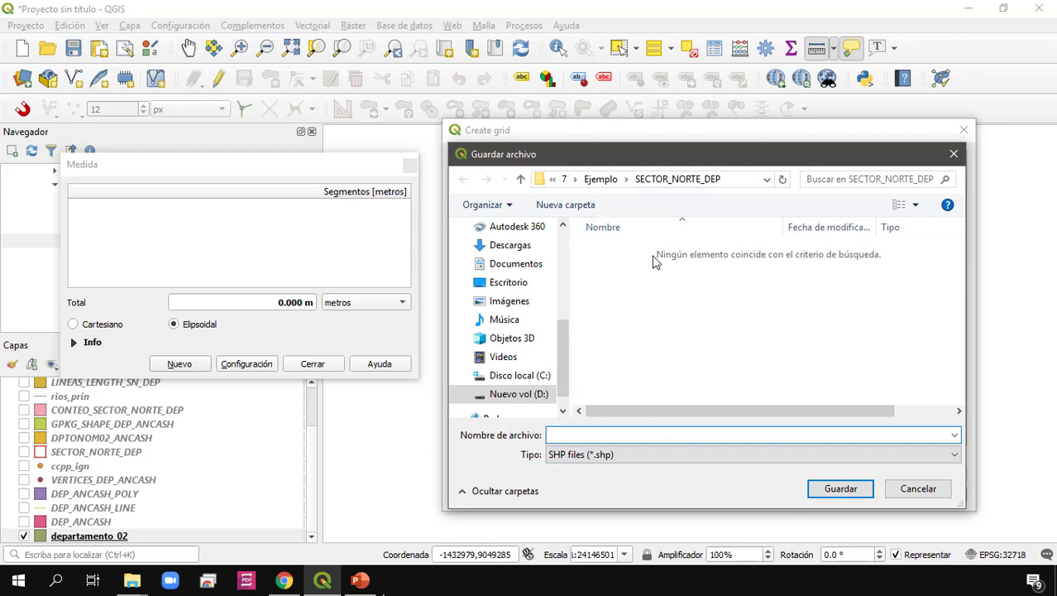
type("CUAD_DEP_PERU")
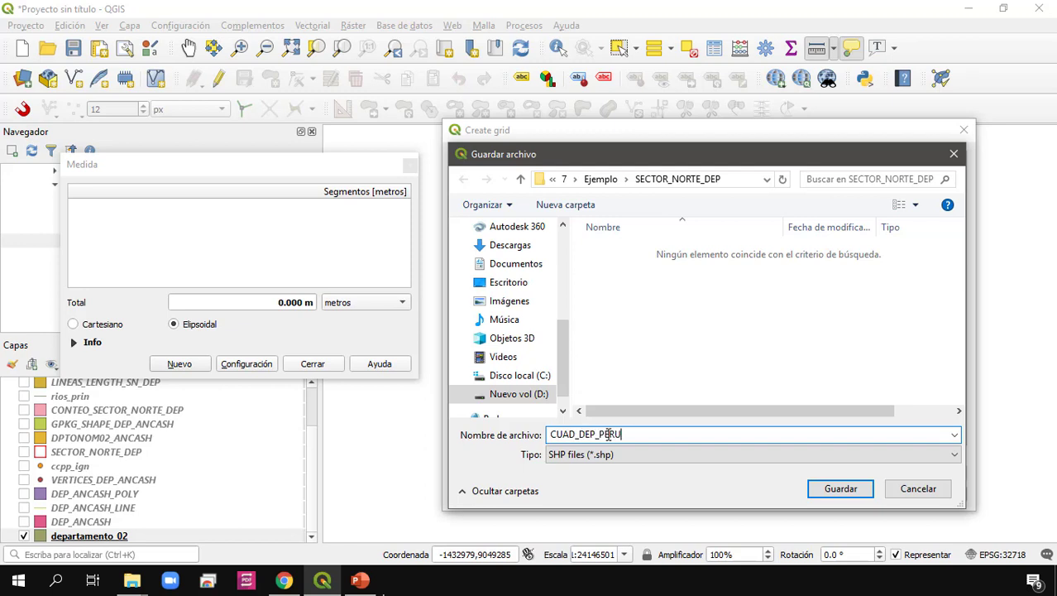
key("Return")
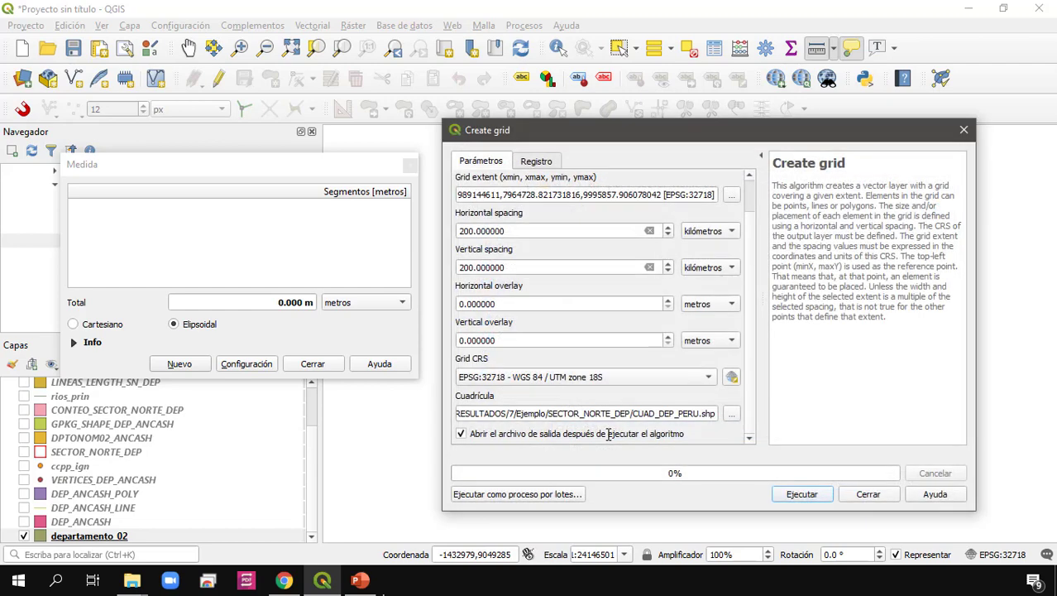
Run the grid creation, and close the Create grid and measurement windows.
left_click(801, 494)
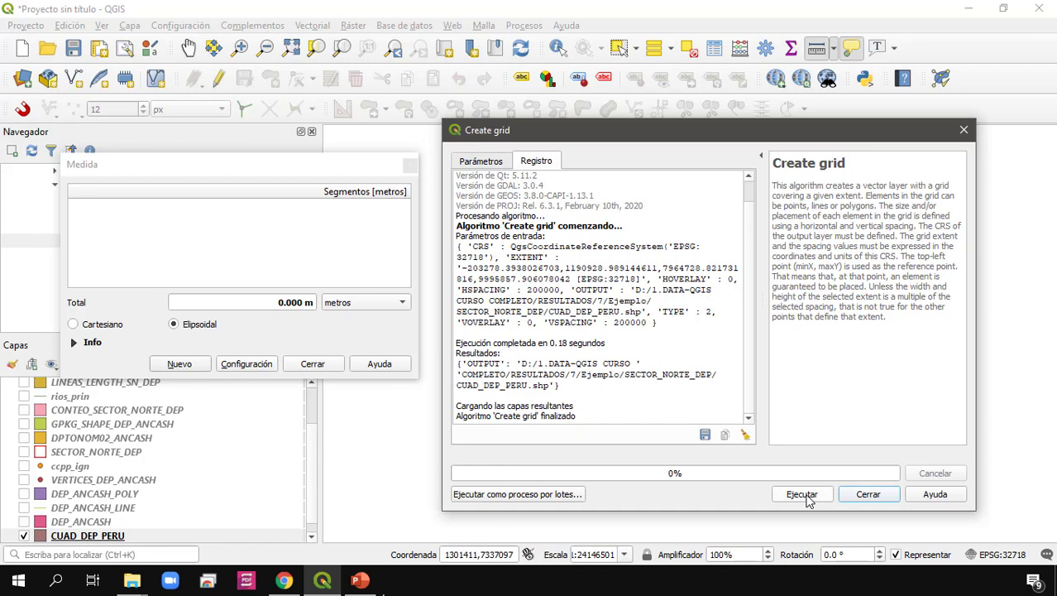
left_click(884, 496)
left_click(410, 166)
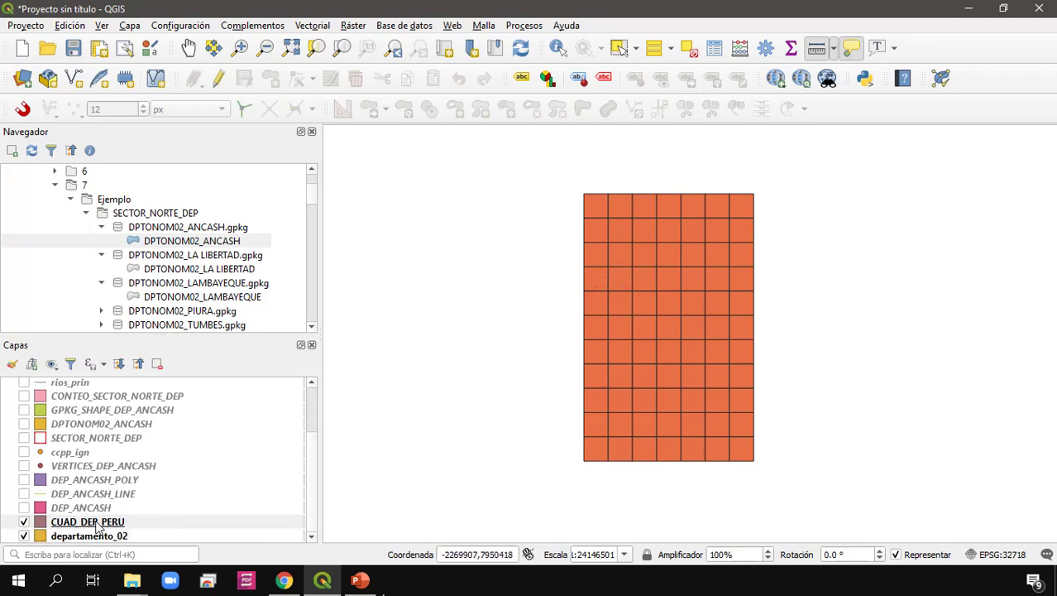
Set the fill style of the CUAD_DEP_PERU layer's simple fill symbol to Sin relleno.
left_click(139, 523)
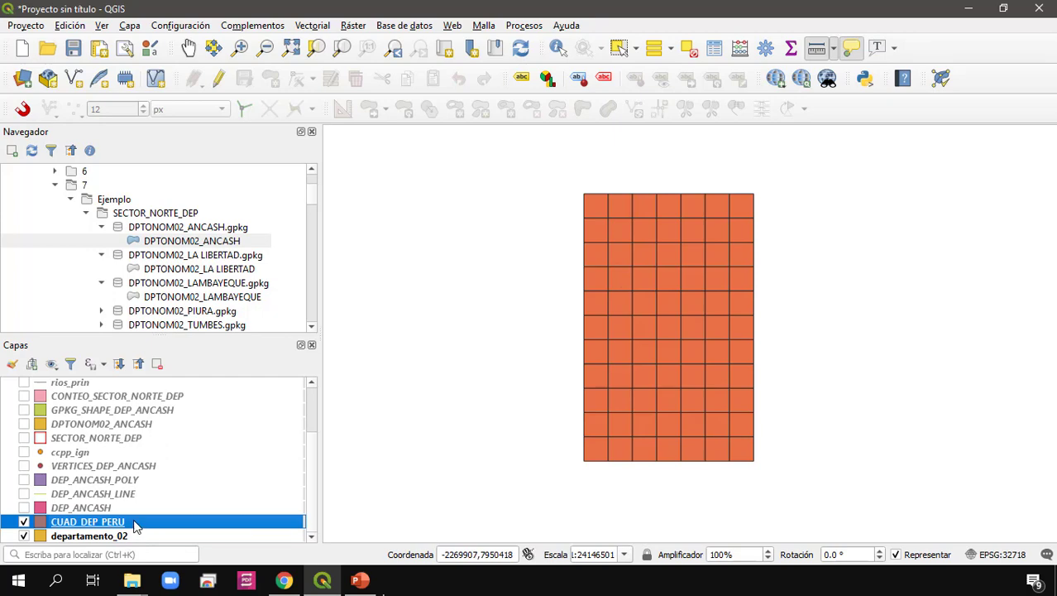
double_click(135, 523)
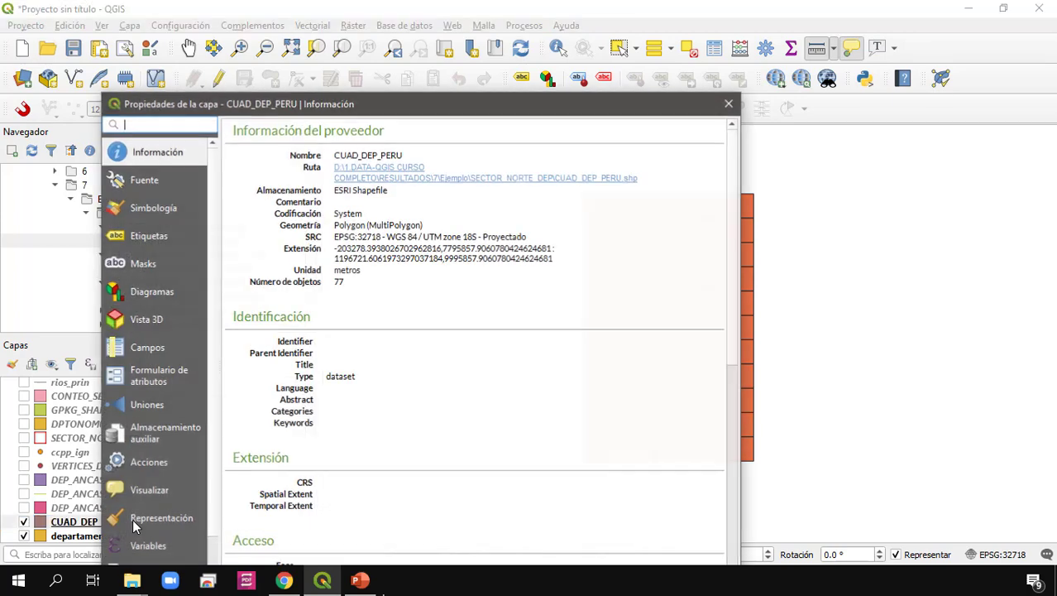
left_click(159, 208)
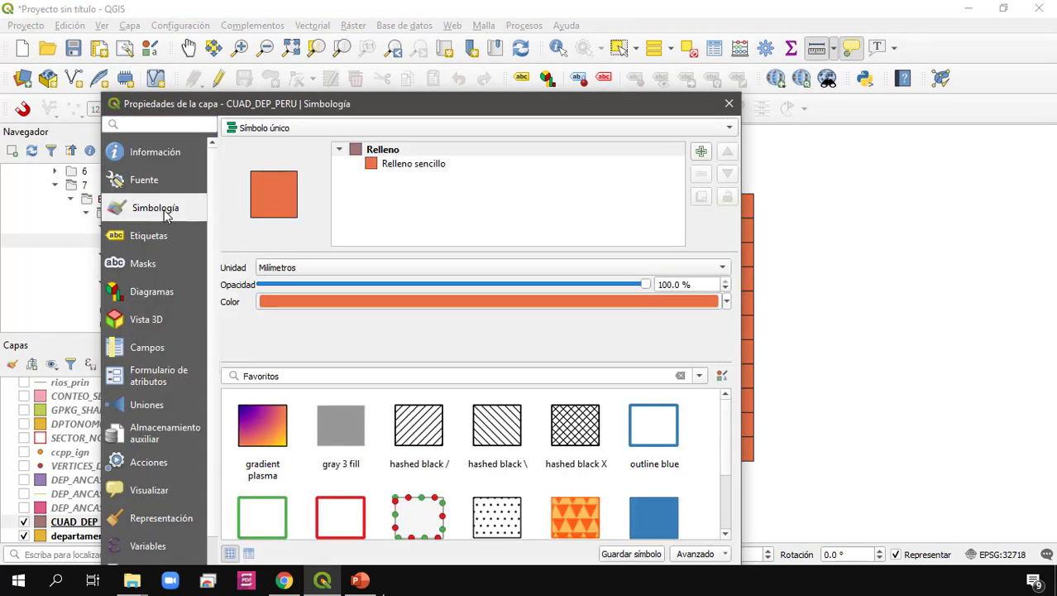
left_click(452, 165)
left_click(405, 320)
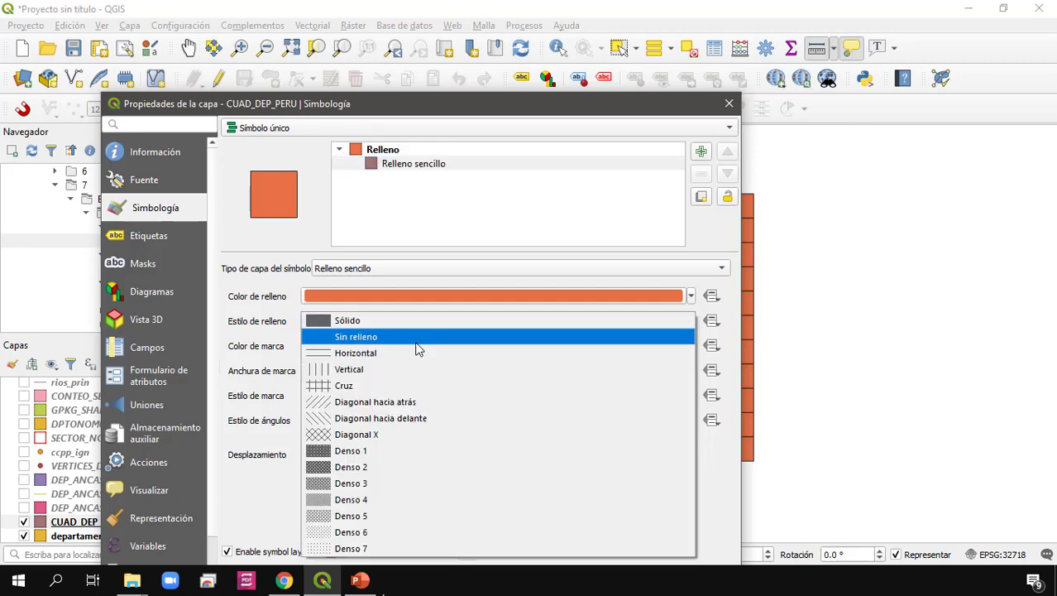
left_click(413, 335)
Set the grid layer's outline colour to bright green #23f023 and apply the symbology.
left_click(414, 344)
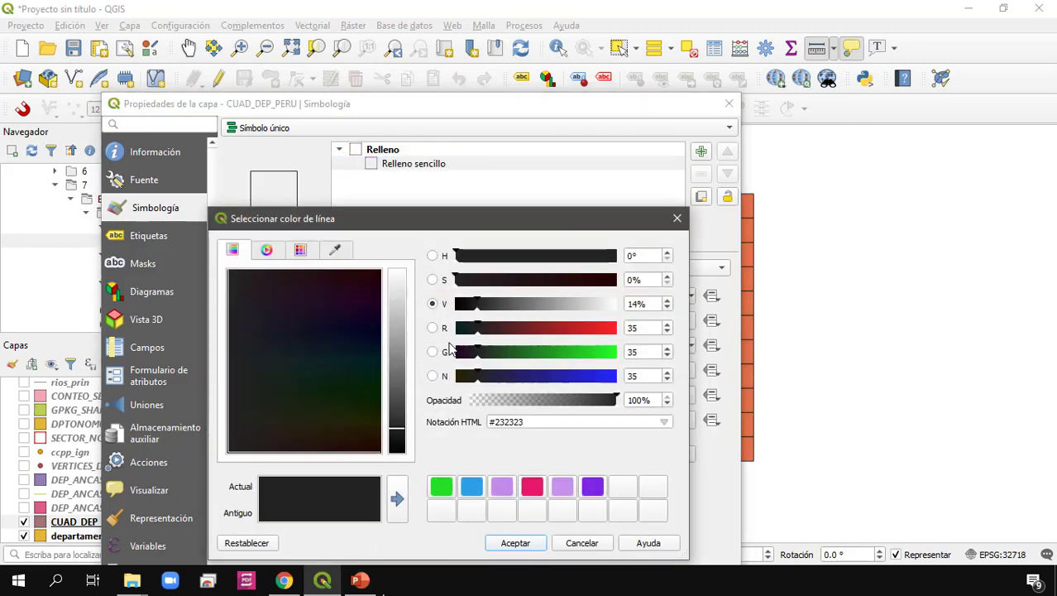
left_click(609, 354)
left_click(532, 543)
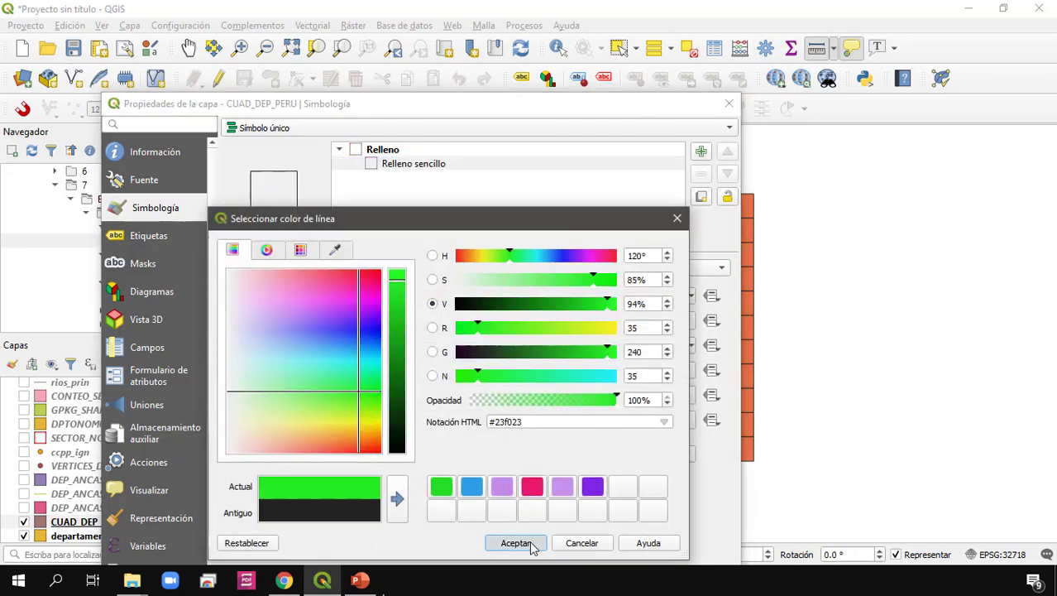
left_click_drag(577, 66, 573, 31)
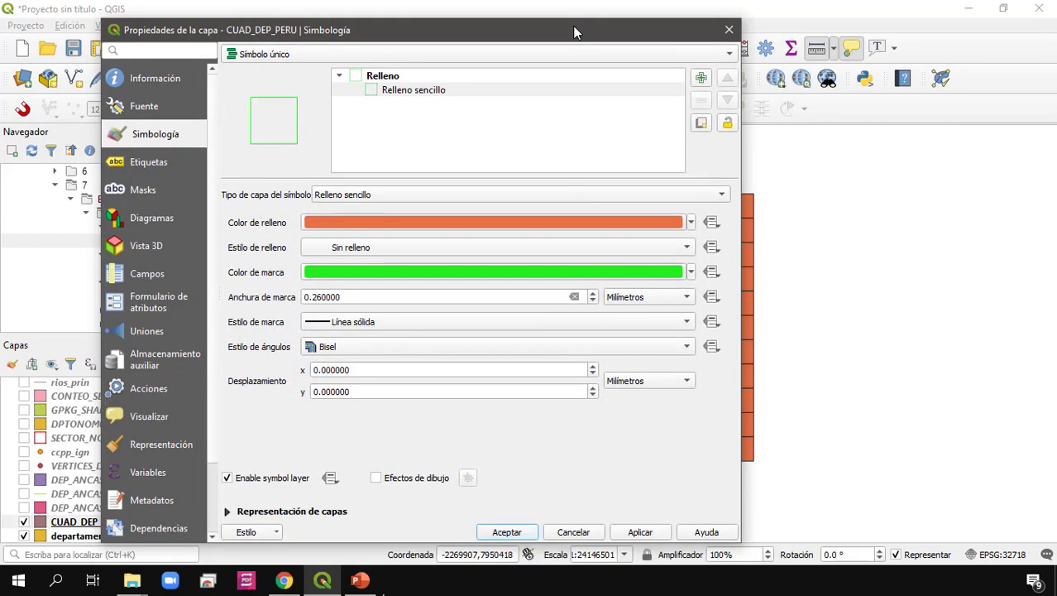
left_click(506, 530)
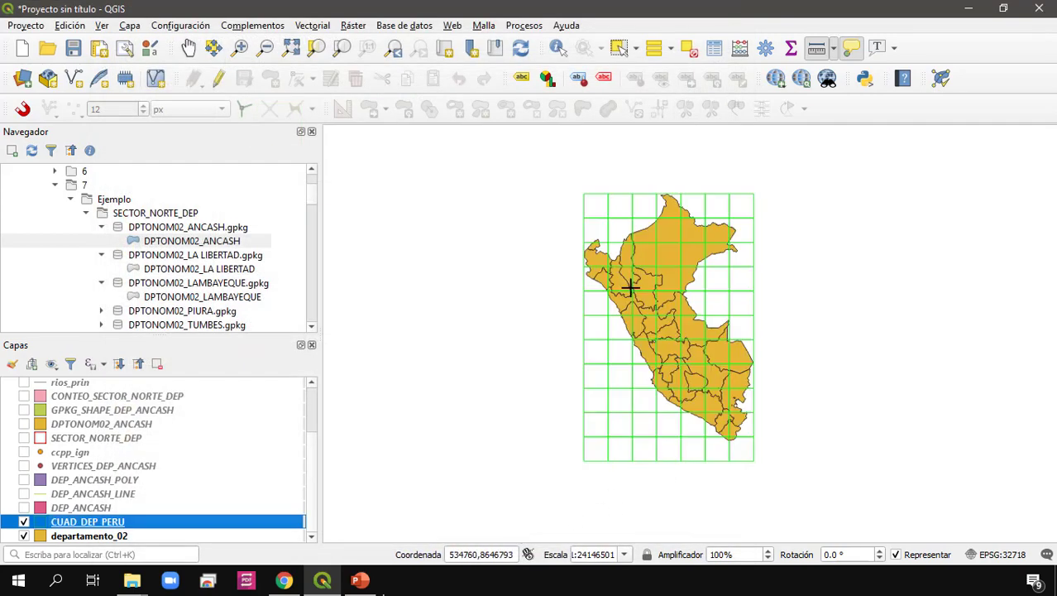
Examine how the grid cells cover the departments across the whole country.
scroll(608, 217, "up", 1)
scroll(671, 310, "down", 1)
scroll(727, 427, "up", 2)
scroll(727, 436, "down", 2)
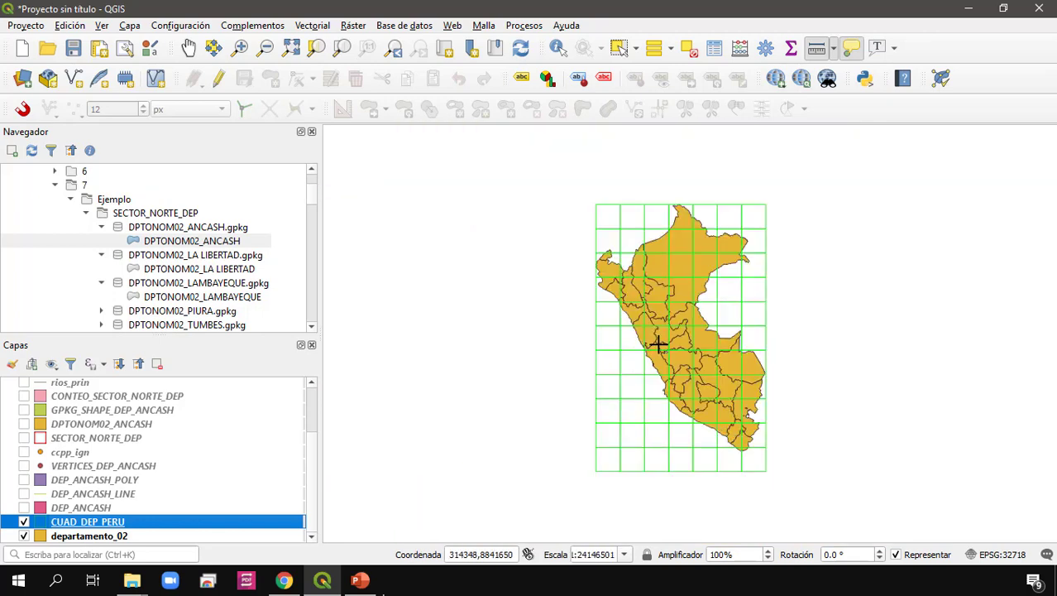
scroll(658, 344, "up", 1)
scroll(658, 344, "down", 1)
scroll(607, 352, "up", 1)
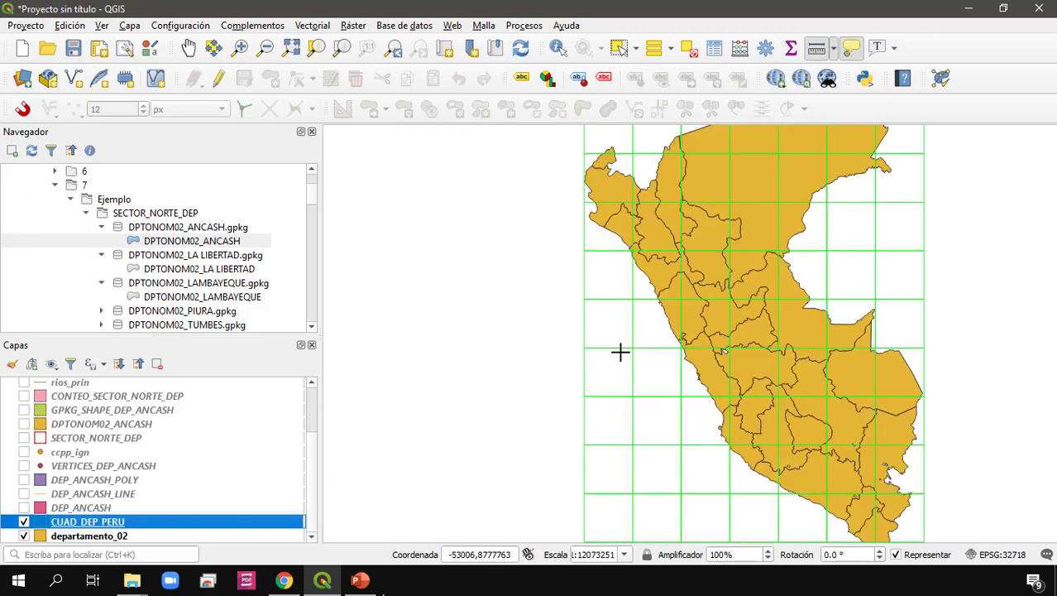
scroll(620, 350, "down", 2)
scroll(656, 337, "up", 1)
left_click_drag(656, 338, 633, 349)
mouse_move(633, 349)
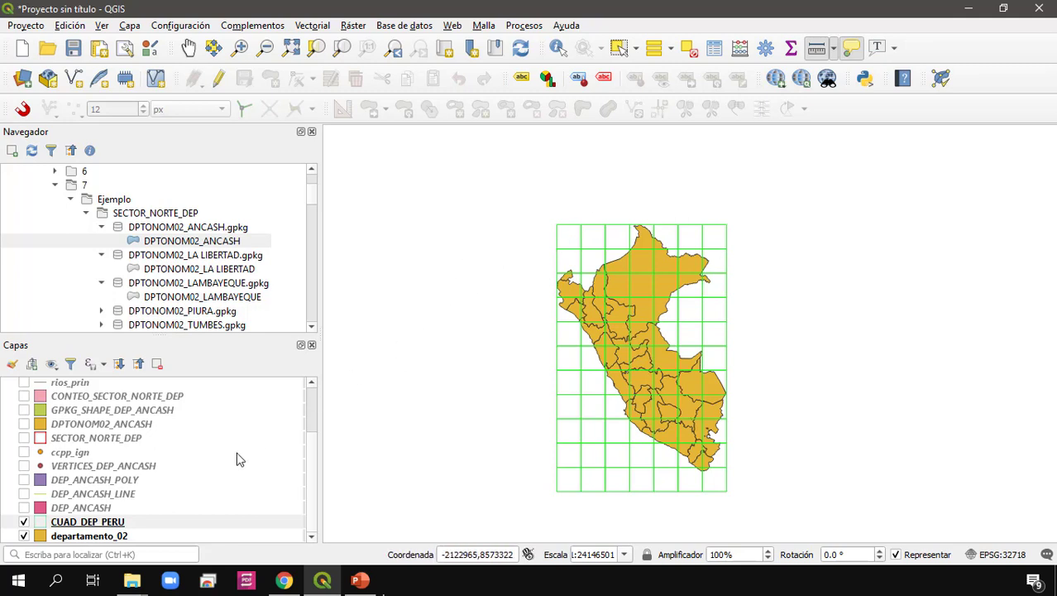
Show the ccpp_ign point layer and apply the dot black preset as its marker symbol.
left_click(62, 453)
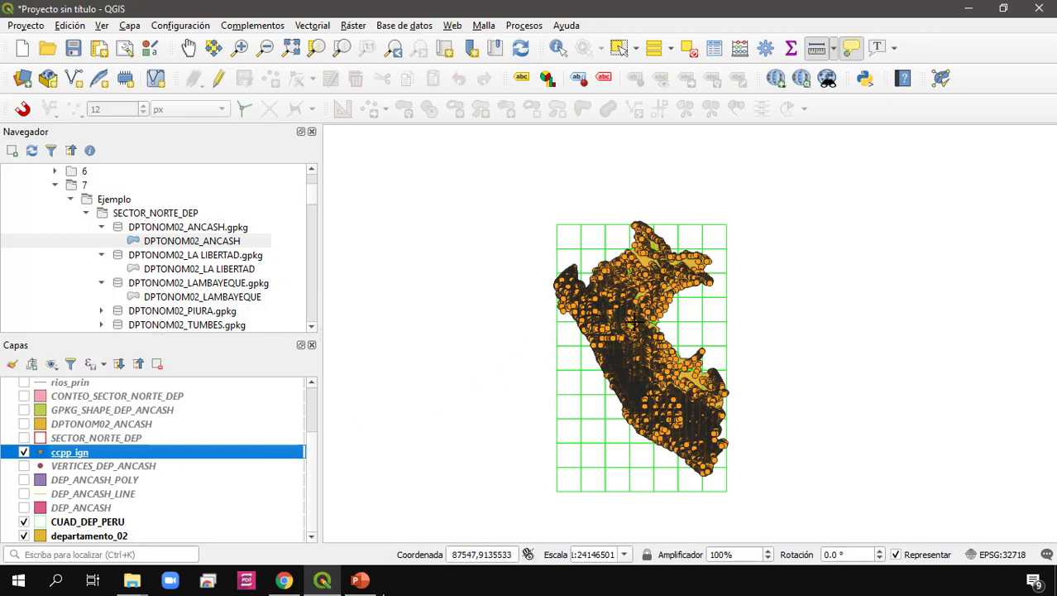
double_click(93, 455)
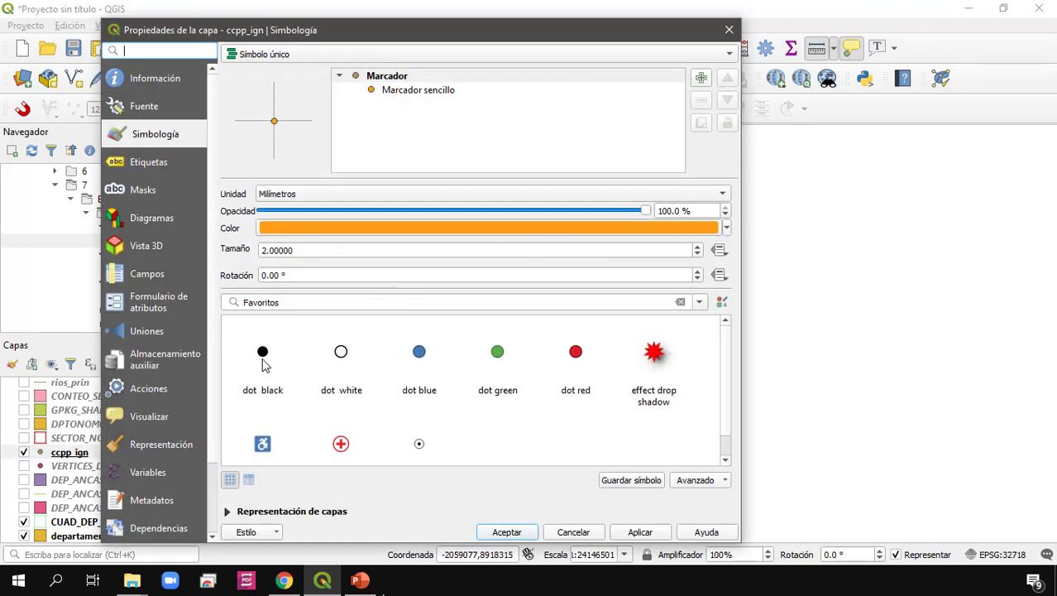
left_click(262, 363)
Set the ccpp_ign marker size to 0.5 mm and apply the symbology.
left_click(310, 255)
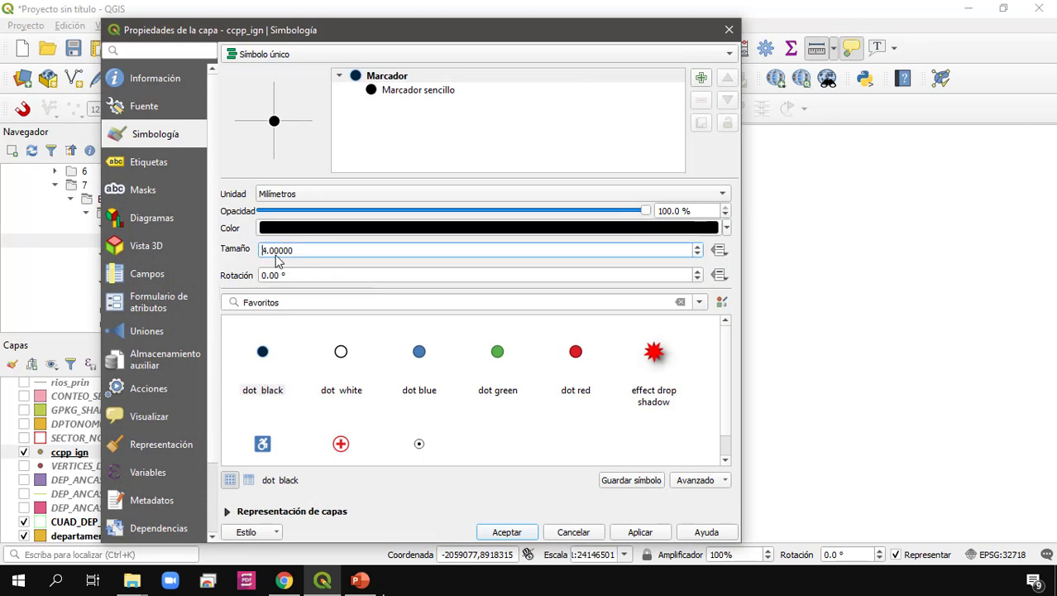
left_click_drag(297, 250, 243, 255)
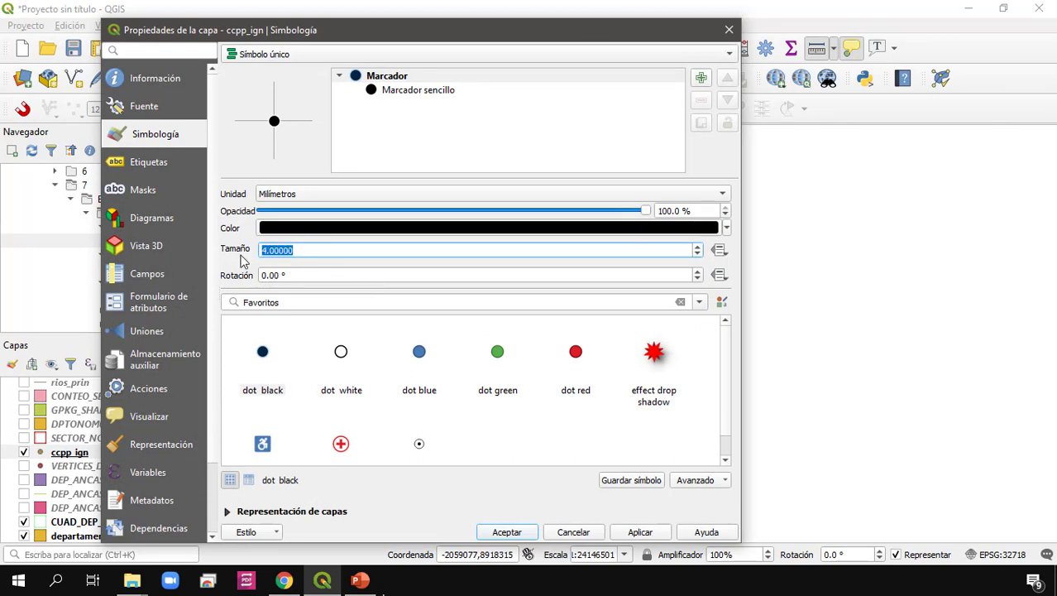
type("0.5")
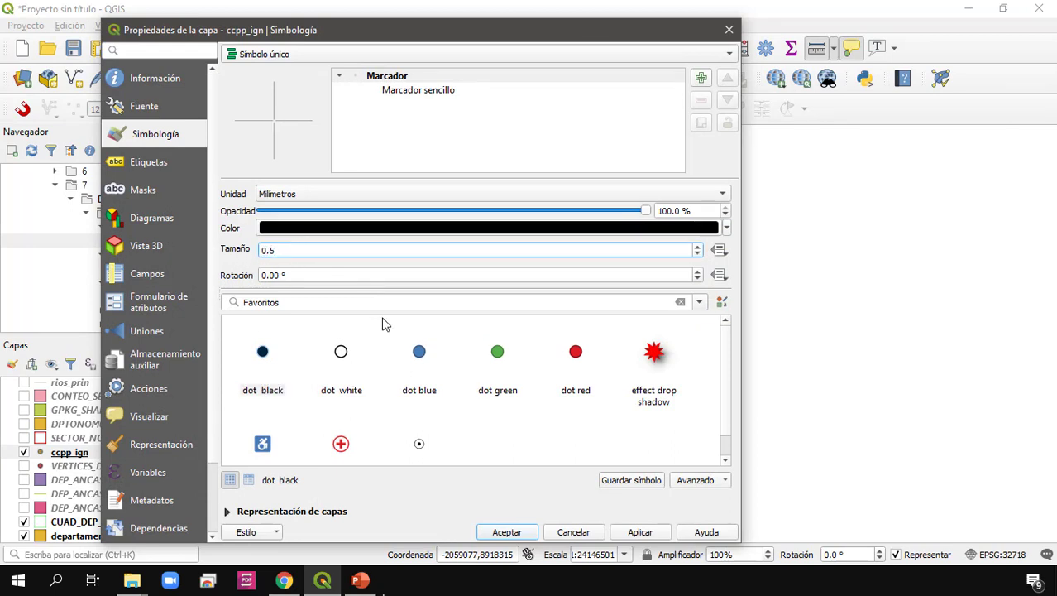
left_click(514, 535)
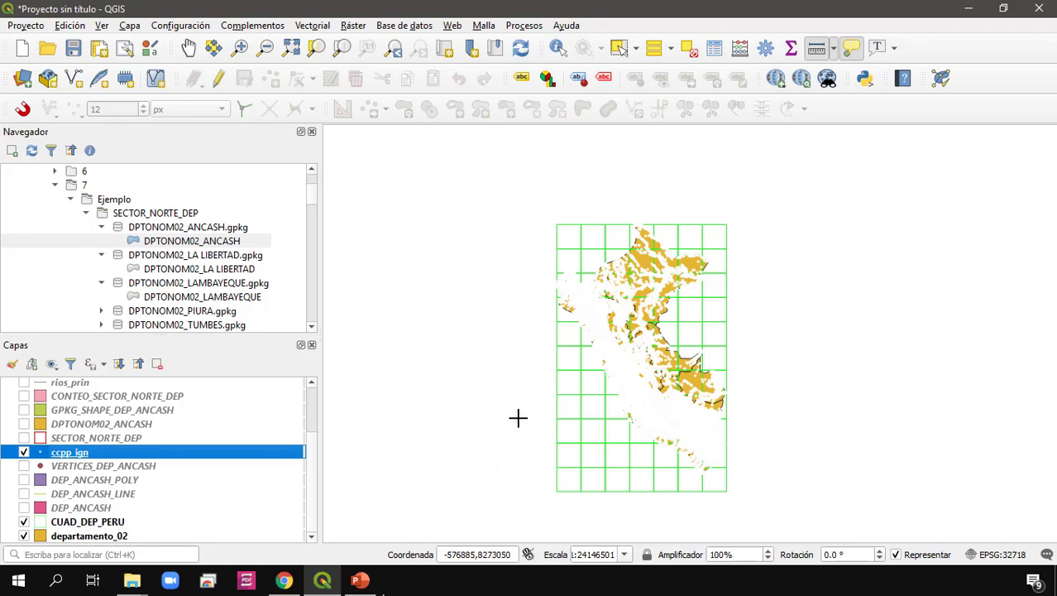
Reduce the ccpp_ign marker opacity to 58.7 % and check the populated-place points against the grid on the map.
scroll(579, 319, "up", 5)
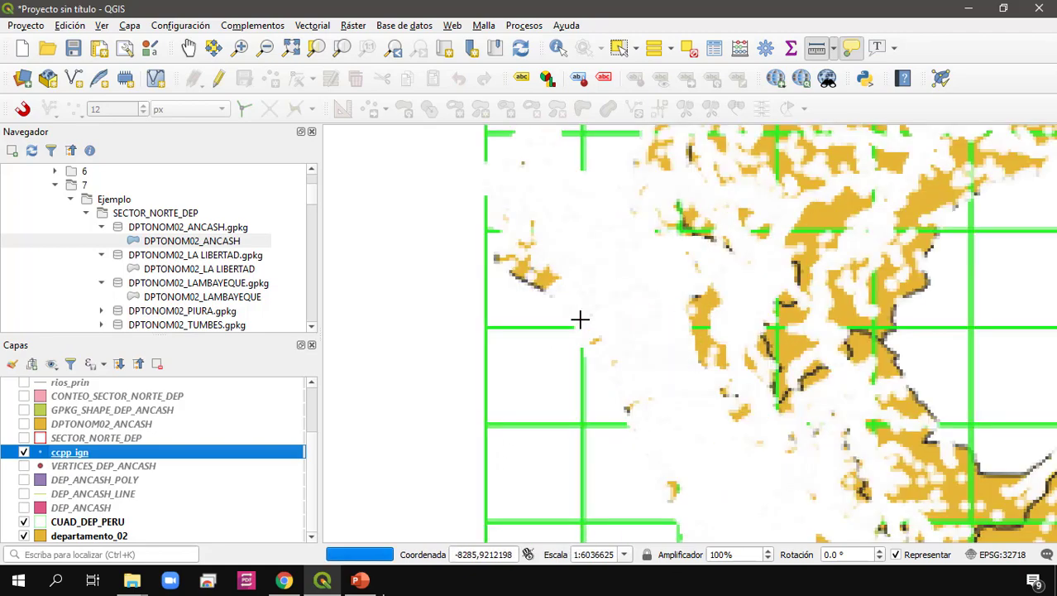
scroll(565, 295, "up", 3)
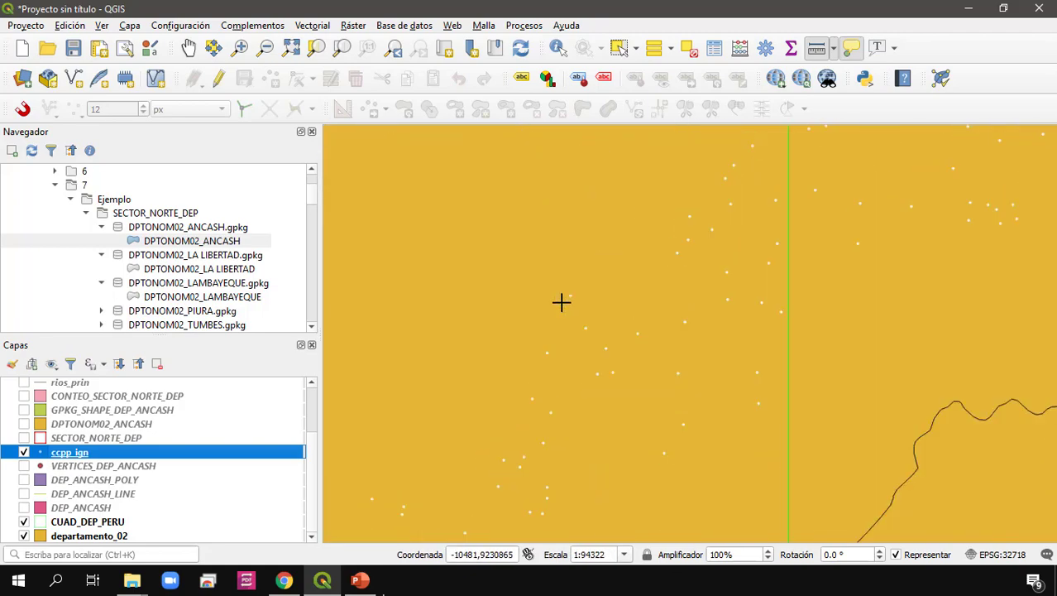
scroll(526, 440, "down", 6)
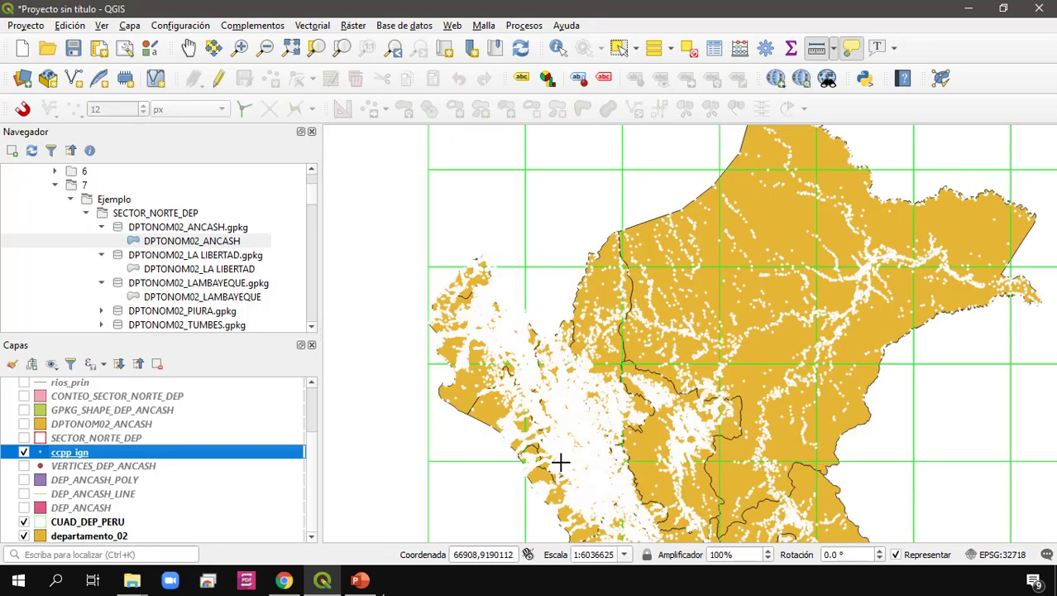
left_click_drag(559, 455, 548, 352)
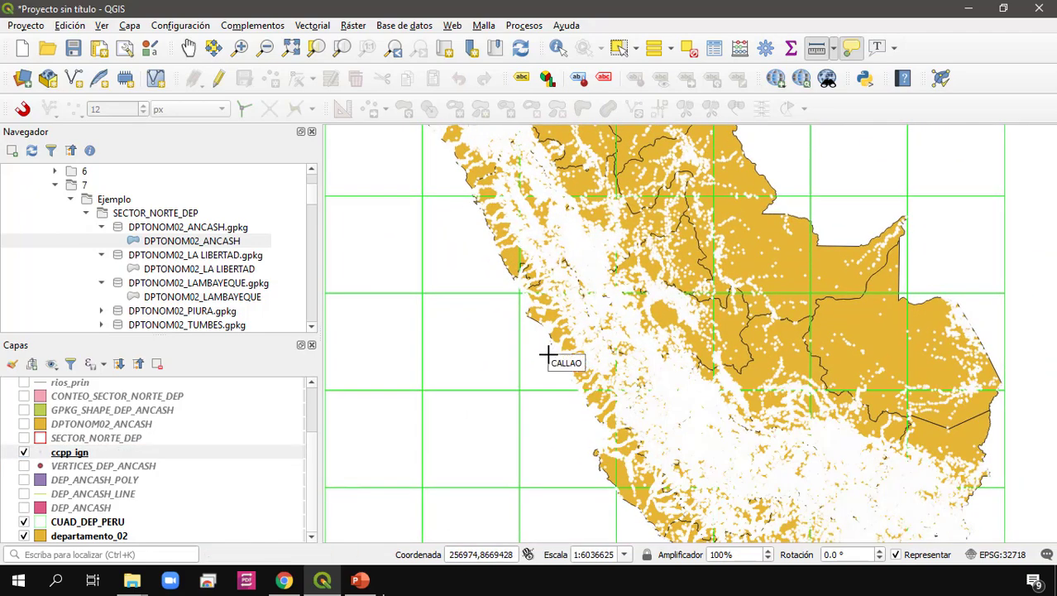
left_click(105, 455)
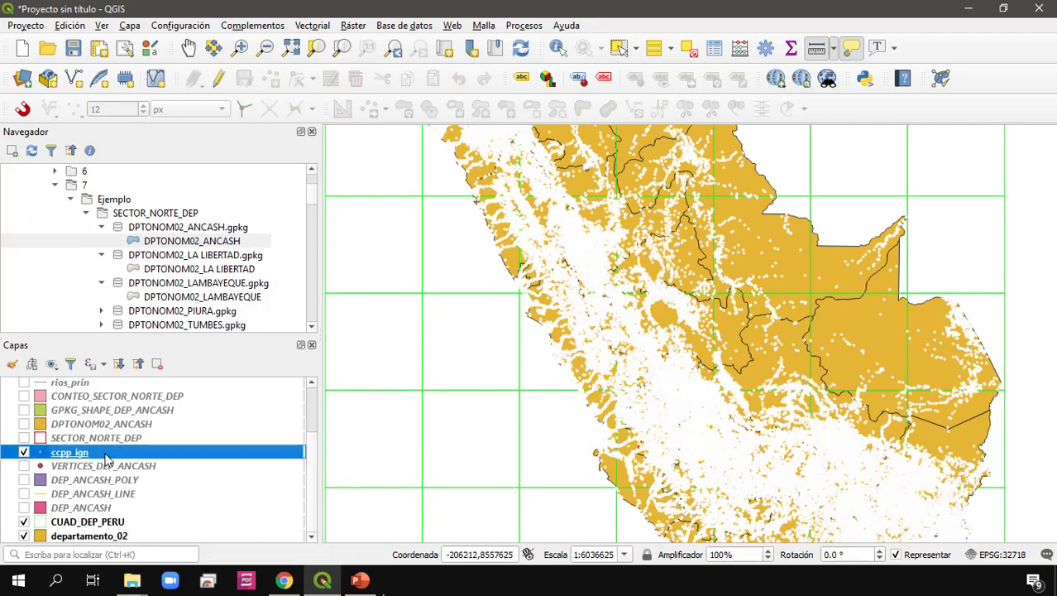
double_click(105, 459)
left_click(458, 212)
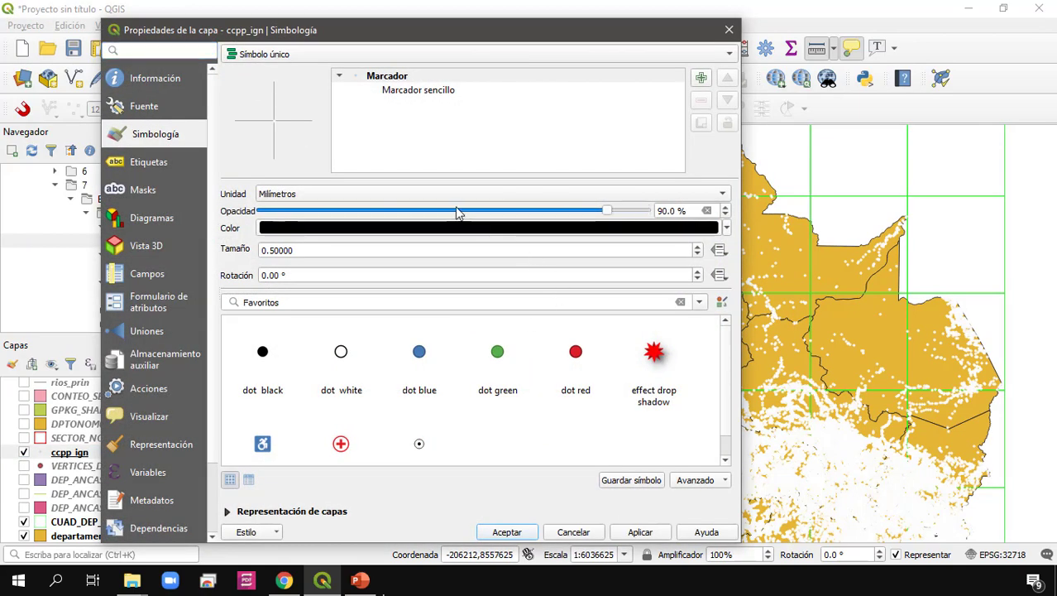
left_click_drag(610, 212, 487, 213)
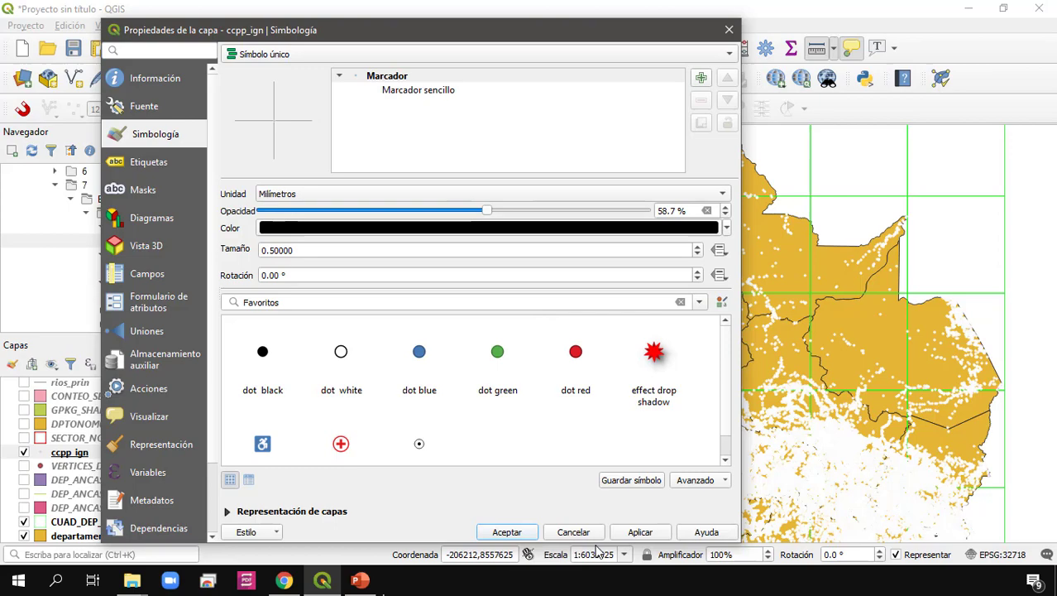
left_click(506, 532)
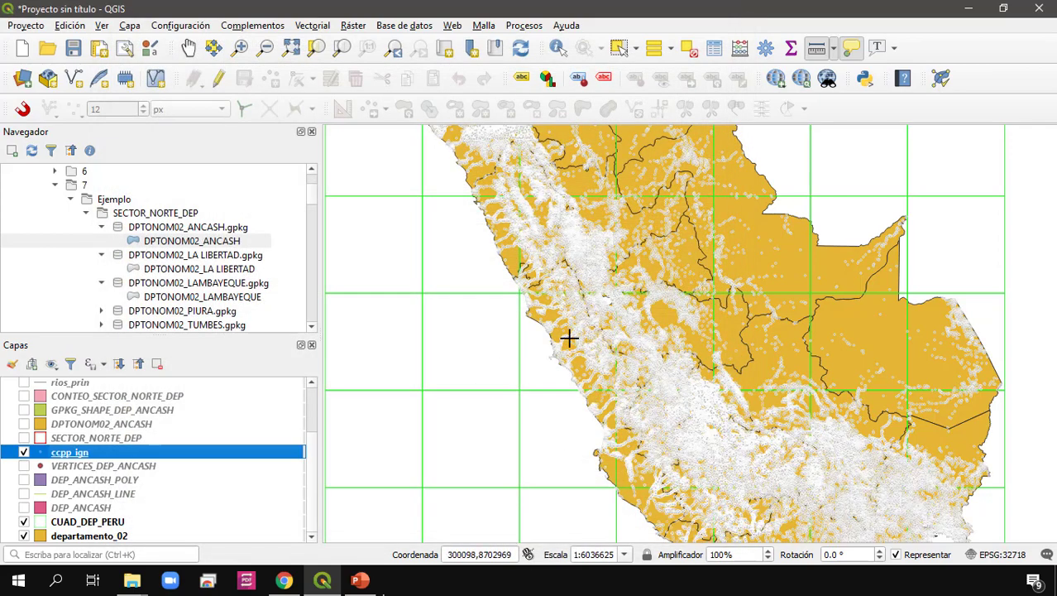
scroll(568, 339, "down", 2)
scroll(571, 339, "up", 2)
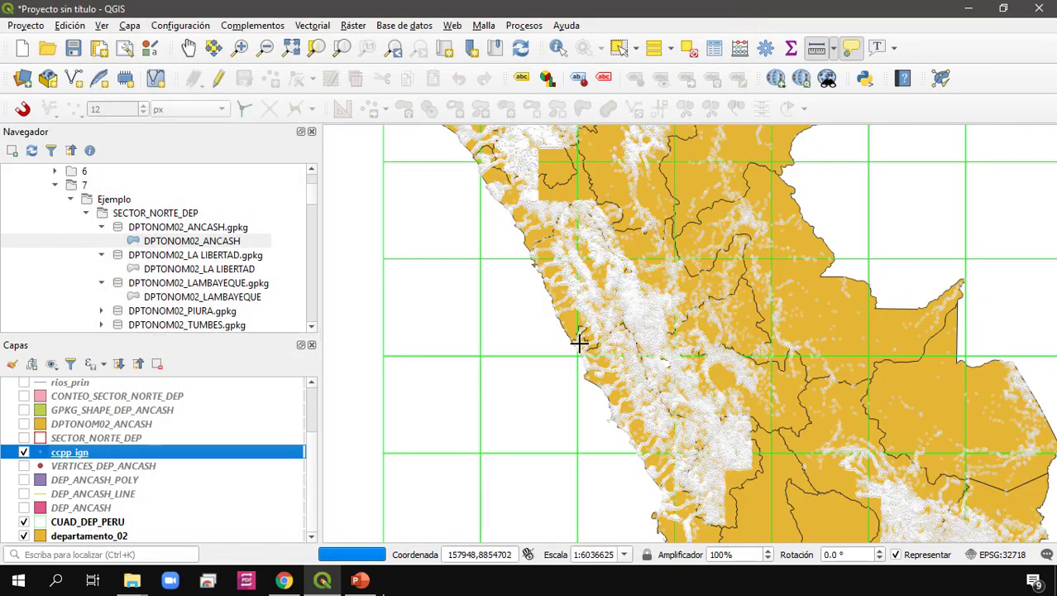
Examine how the ccpp_ign populated-place points are distributed across the grid cells over the whole country.
scroll(609, 366, "up", 2)
left_click_drag(628, 360, 551, 379)
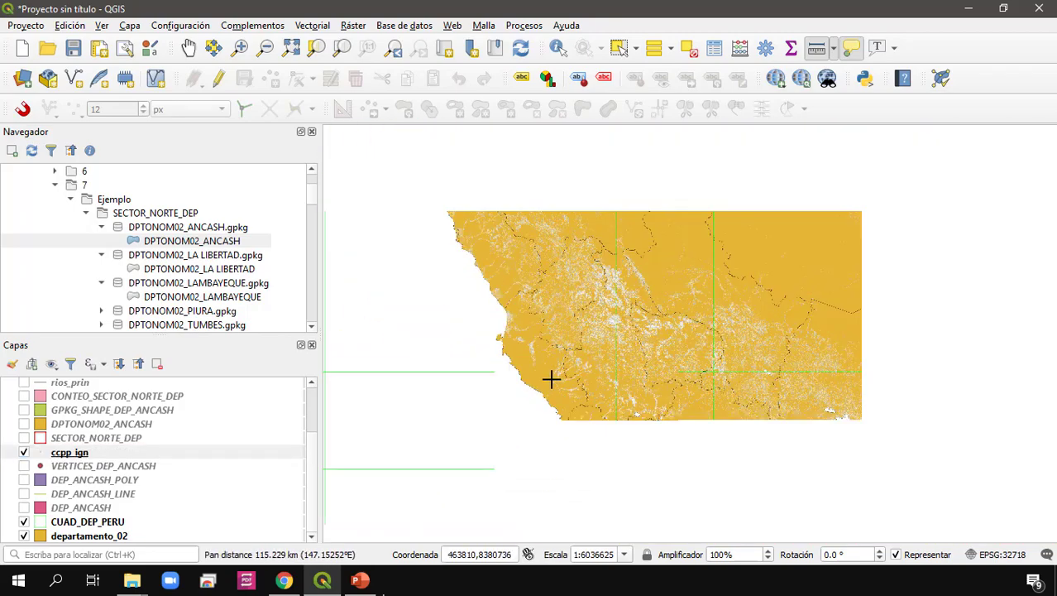
scroll(590, 380, "up", 1)
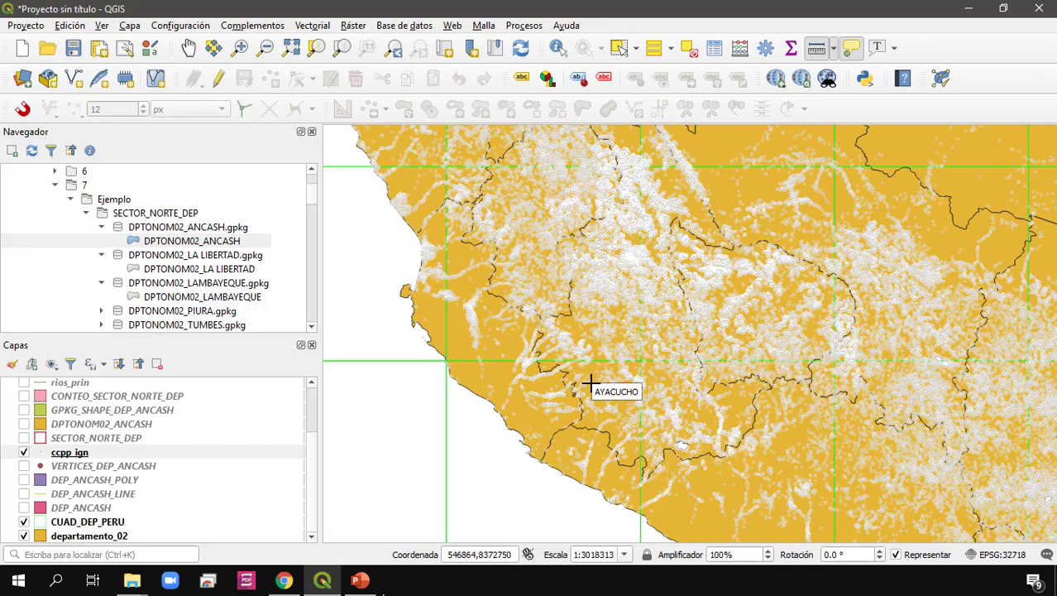
scroll(579, 318, "down", 4)
left_click_drag(579, 311, 670, 407)
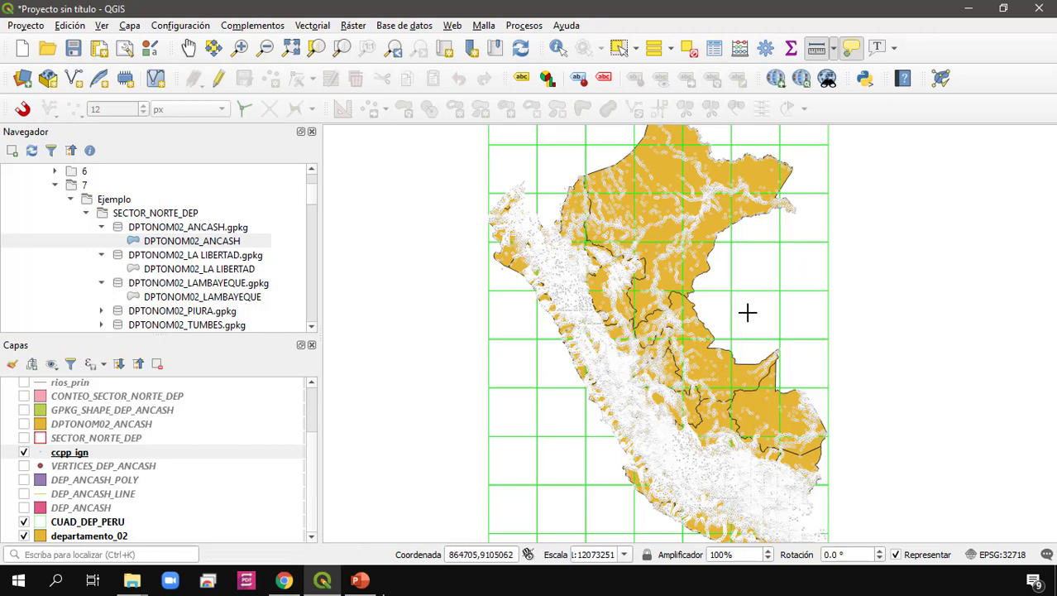
scroll(775, 331, "down", 1)
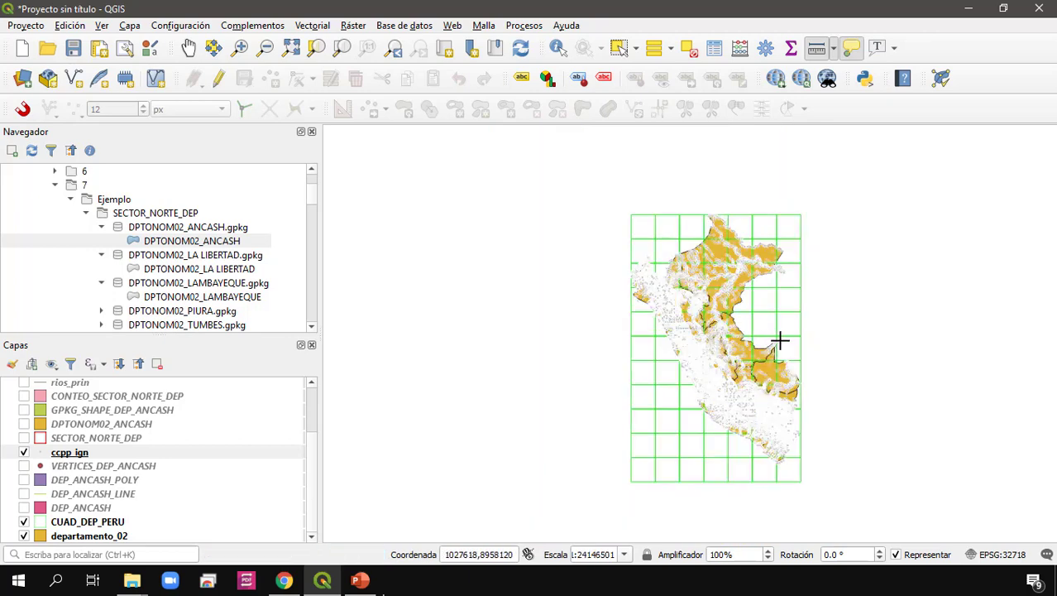
scroll(781, 340, "up", 1)
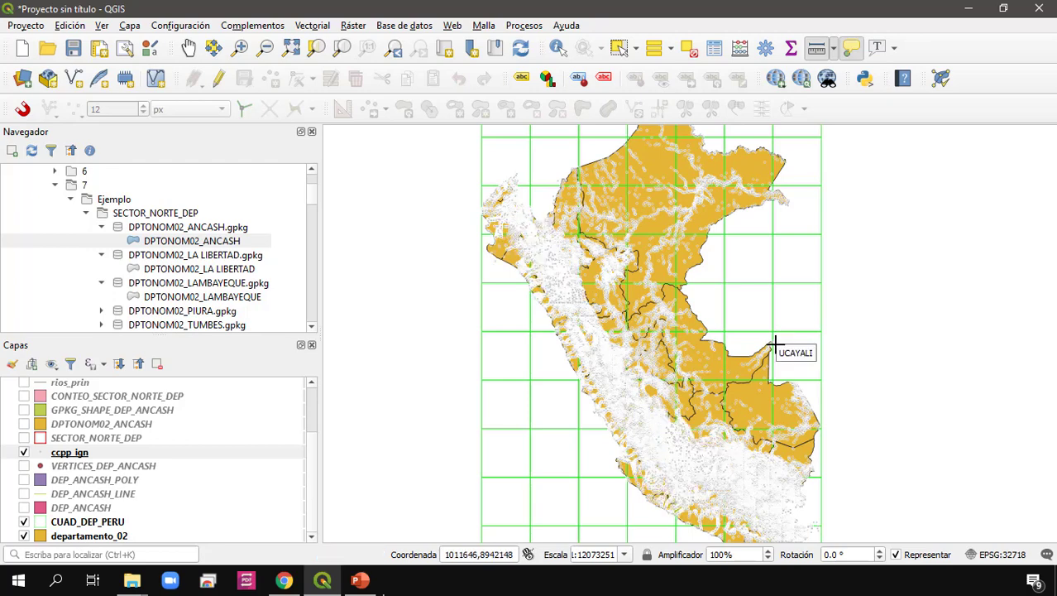
scroll(824, 366, "down", 1)
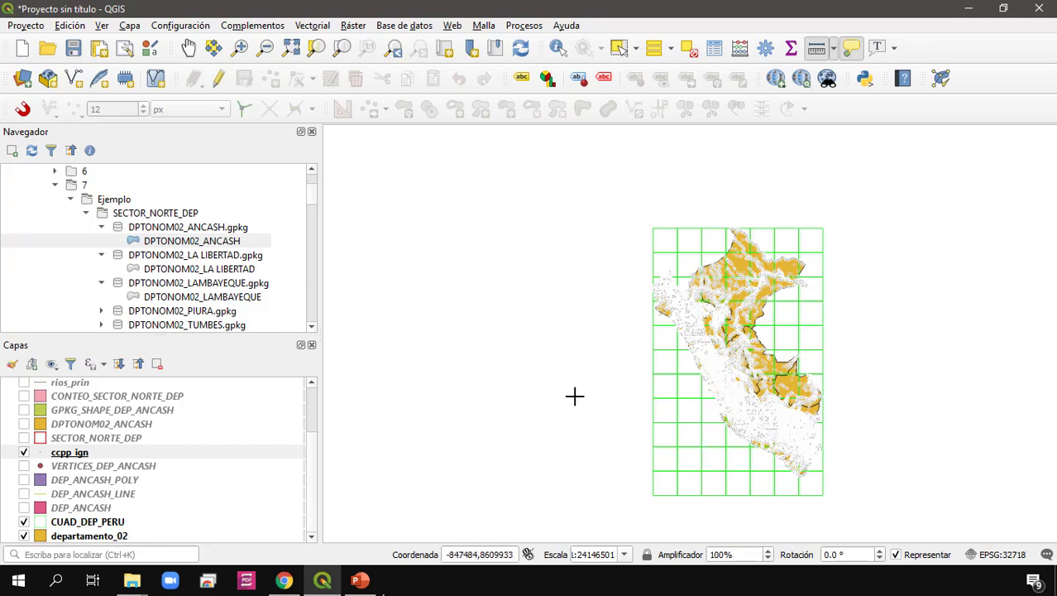
scroll(716, 383, "up", 1)
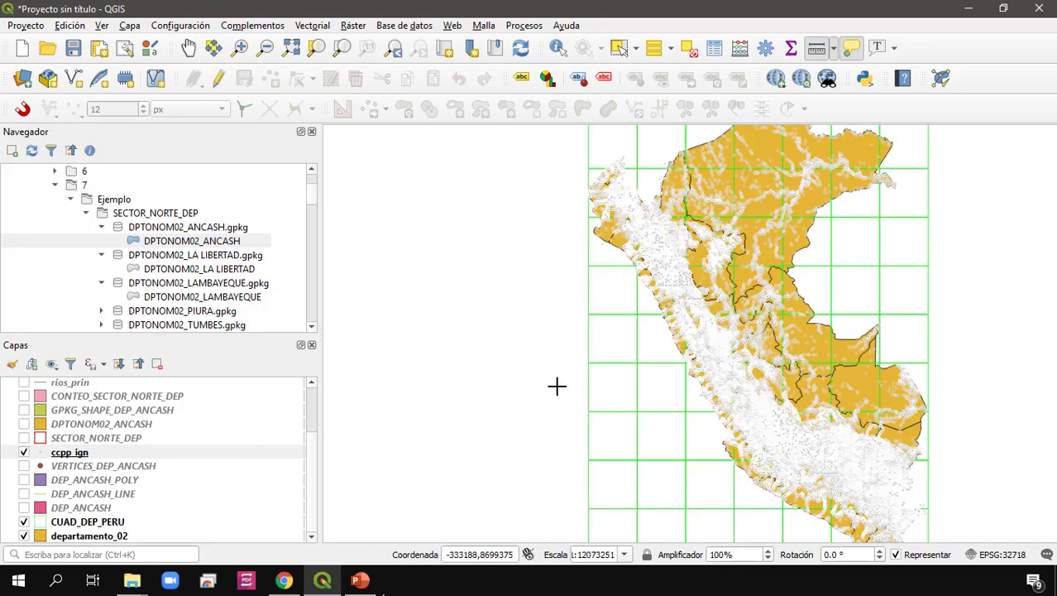
scroll(556, 386, "down", 1)
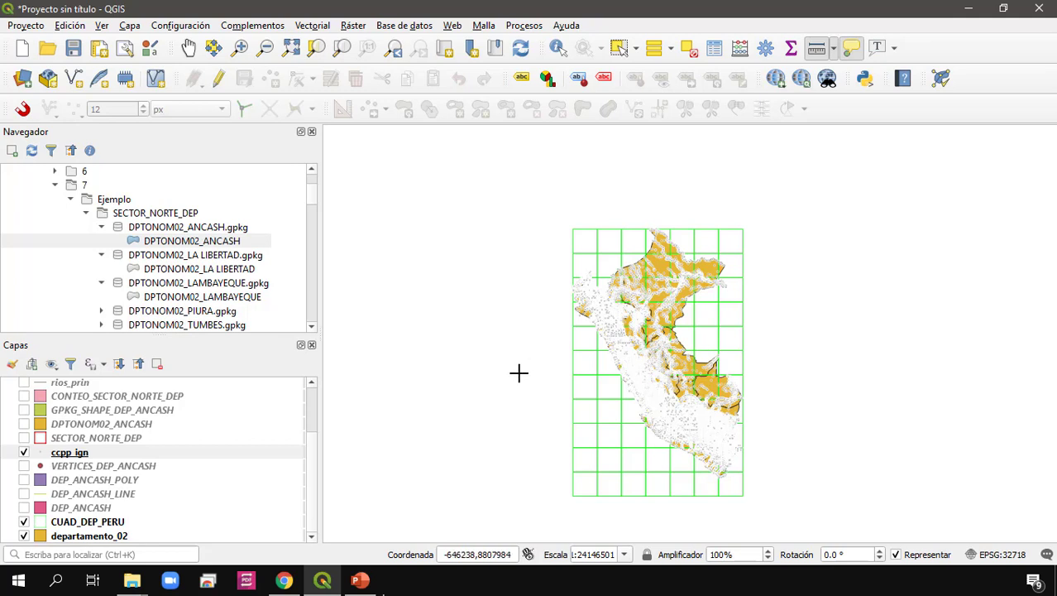
Try to select the ccpp_ign features that contain ccpp_ign features with Select by Location, creating a new selection.
left_click(312, 26)
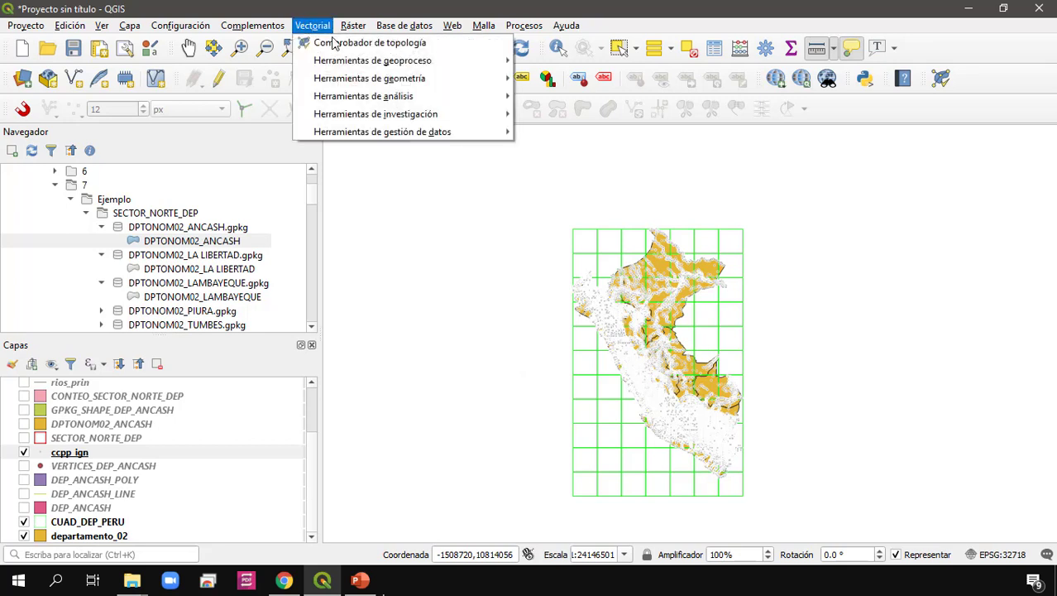
mouse_move(418, 100)
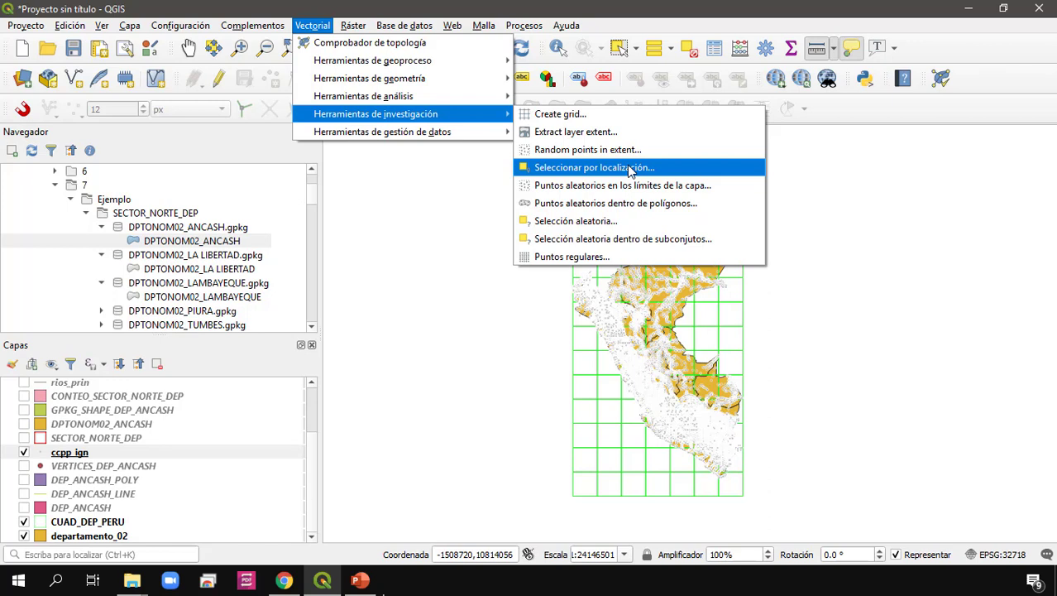
left_click(629, 168)
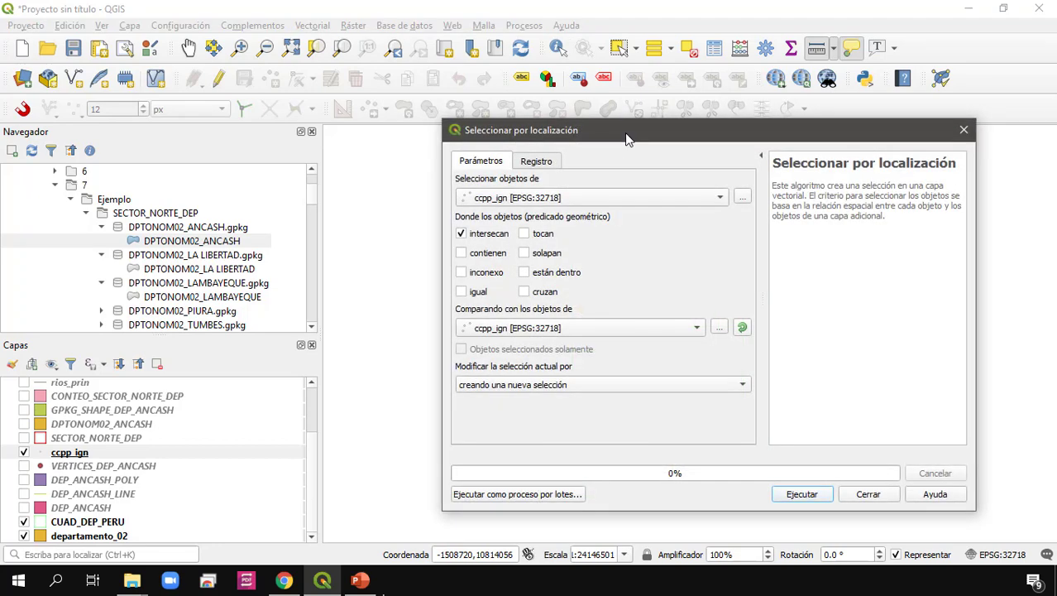
mouse_move(627, 136)
left_mouse_down()
mouse_move(692, 161)
mouse_move(620, 130)
left_mouse_up()
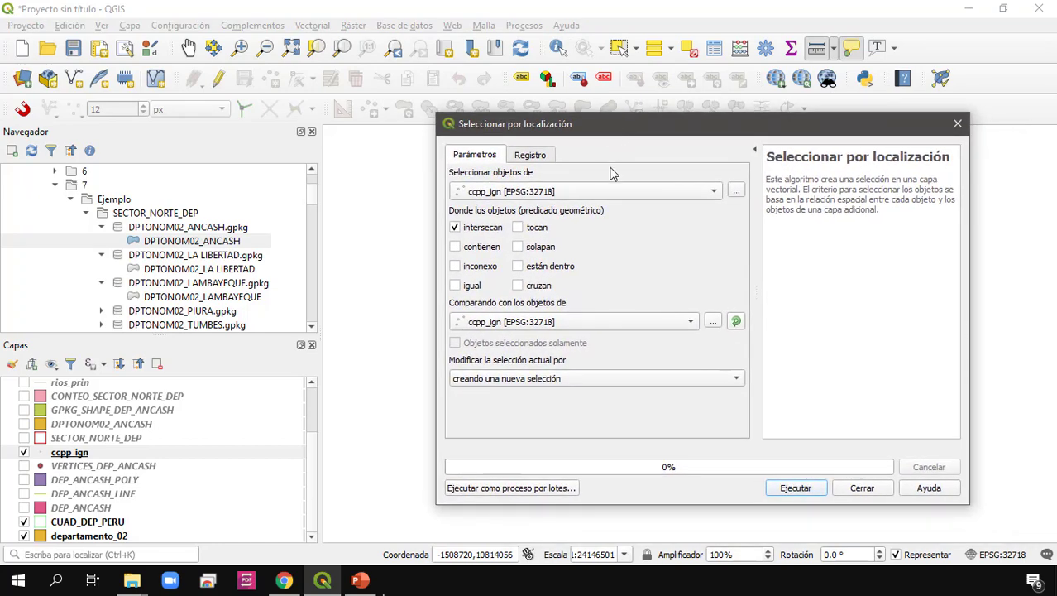
left_click_drag(653, 124, 888, 156)
left_click(877, 208)
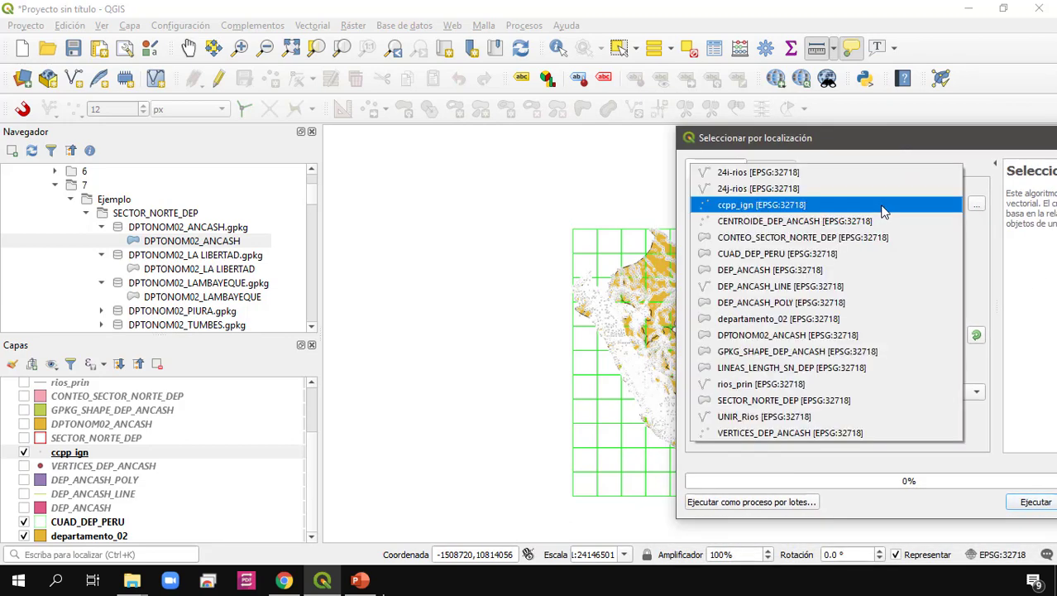
left_click(833, 254)
left_click_drag(827, 146, 826, 110)
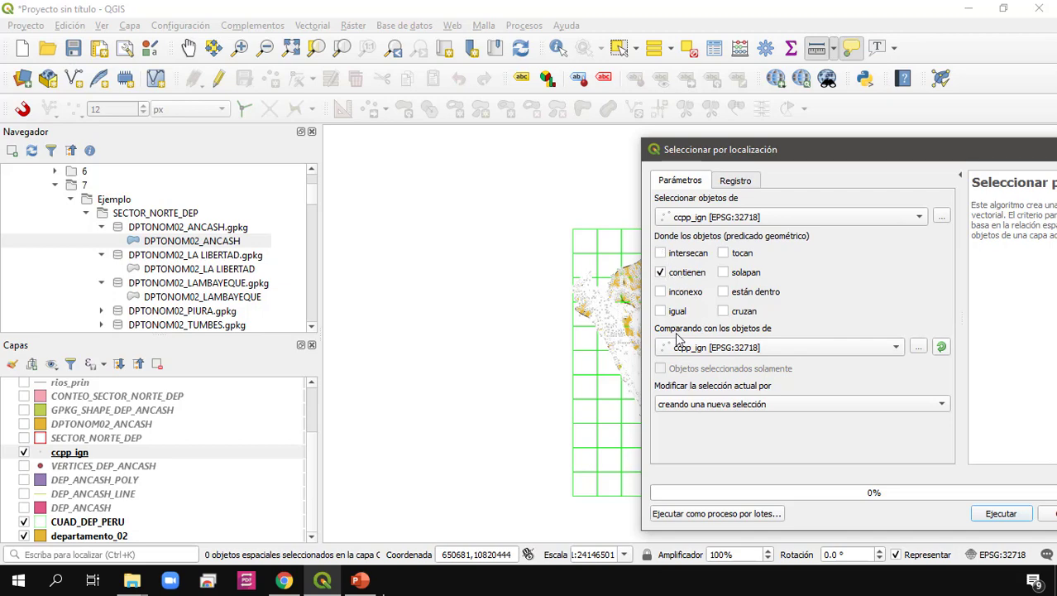
left_click(763, 405)
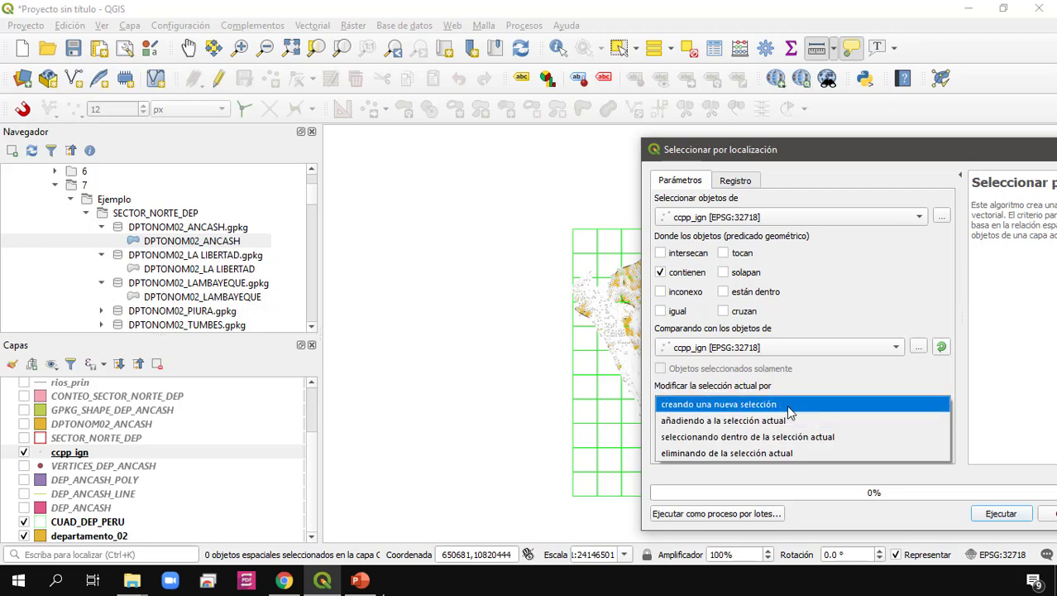
left_click(790, 406)
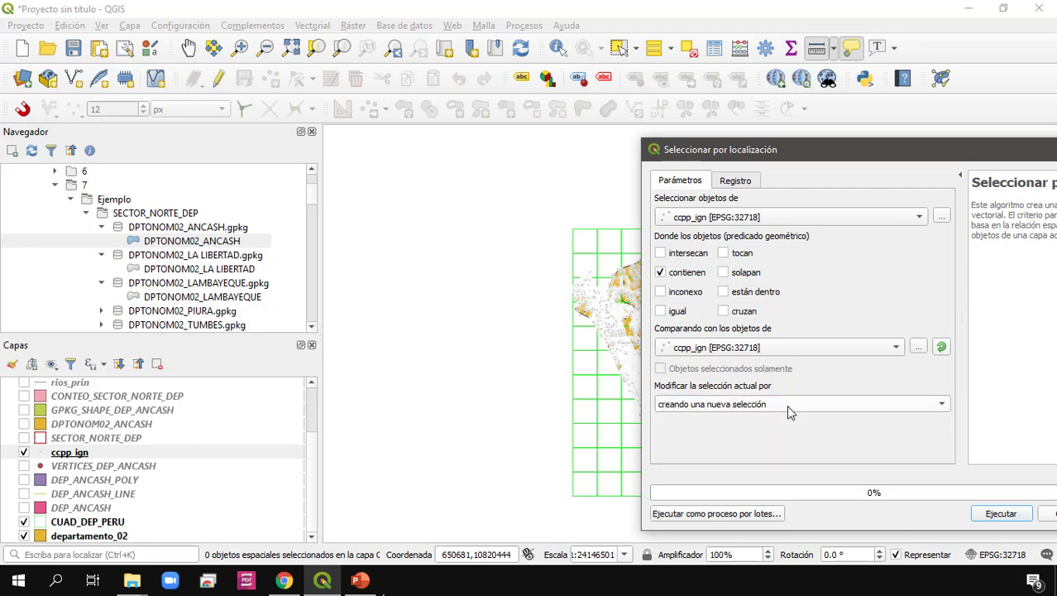
left_click(1003, 515)
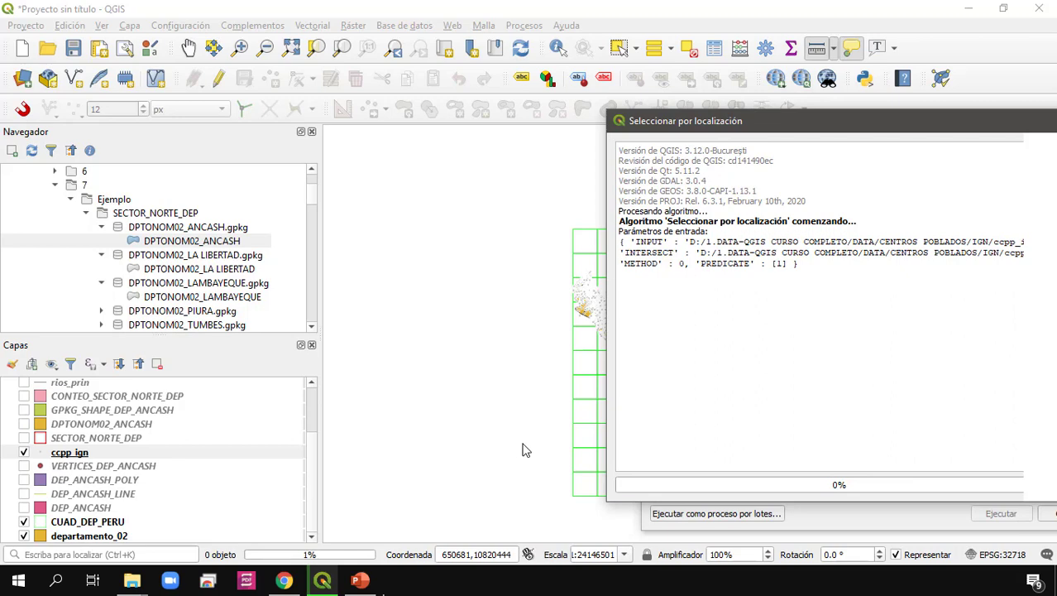
Start Select by Location again and set CUAD_DEP_PERU as the layer to select features from.
left_click(313, 26)
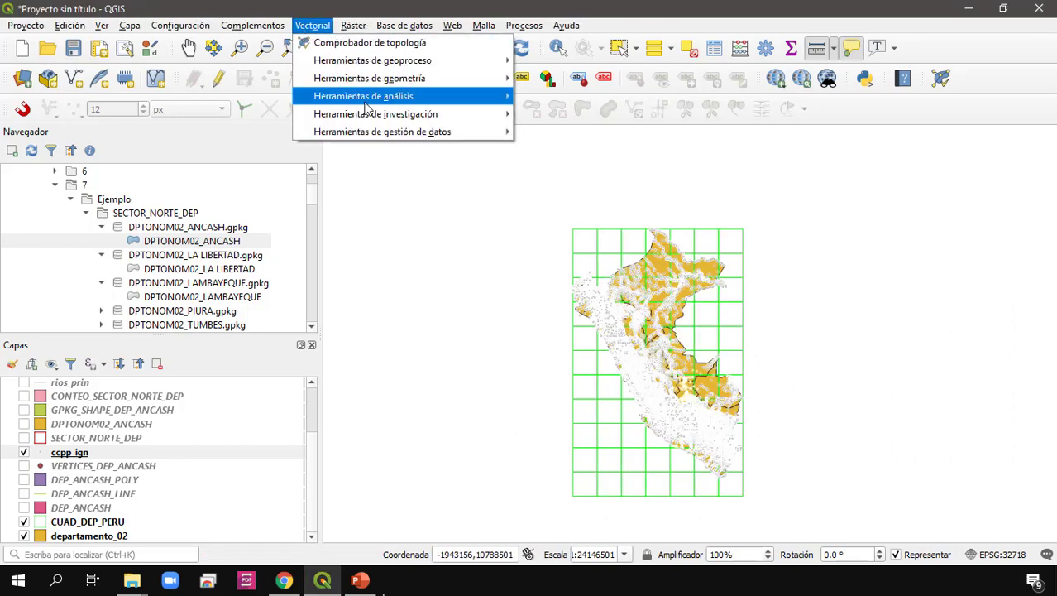
mouse_move(412, 116)
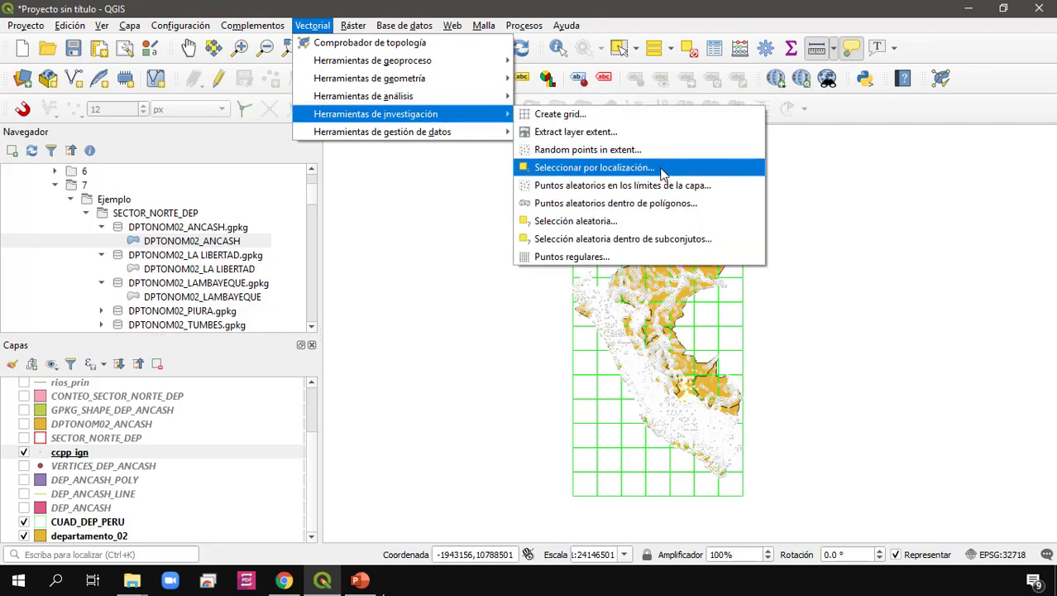
left_click(594, 167)
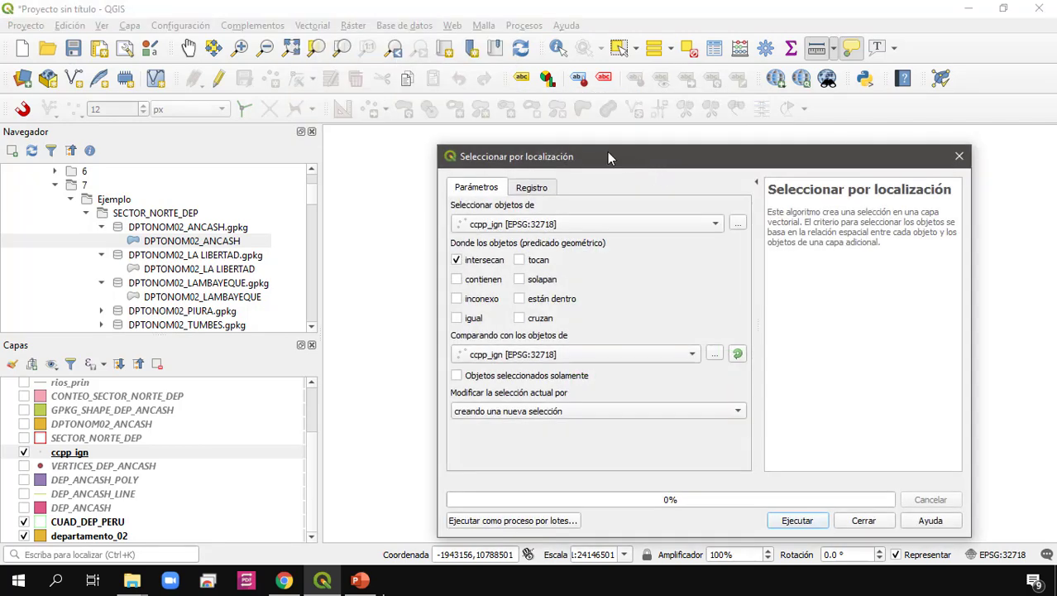
left_click(569, 224)
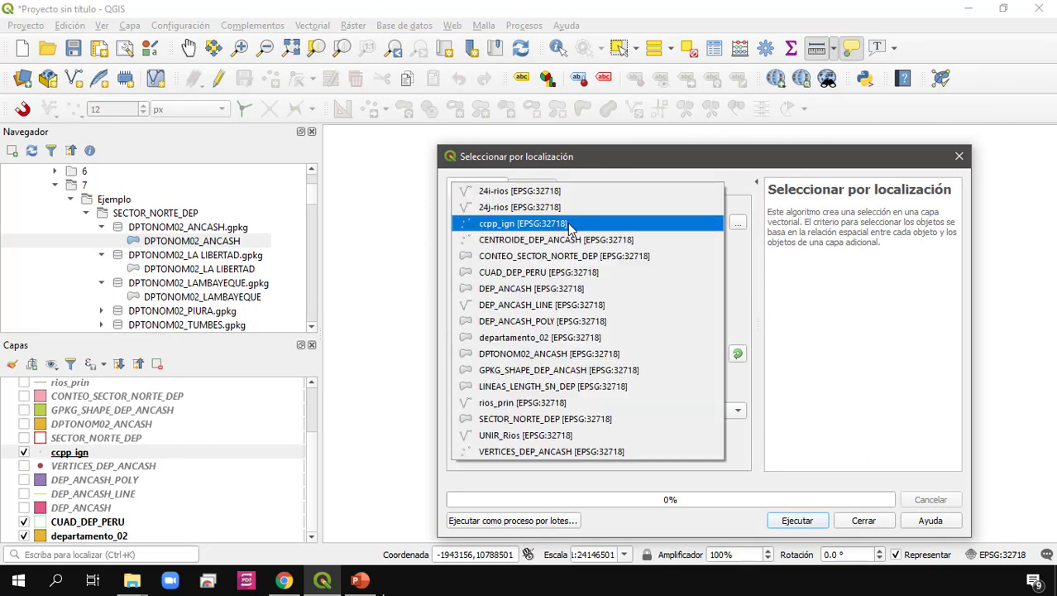
left_click(553, 278)
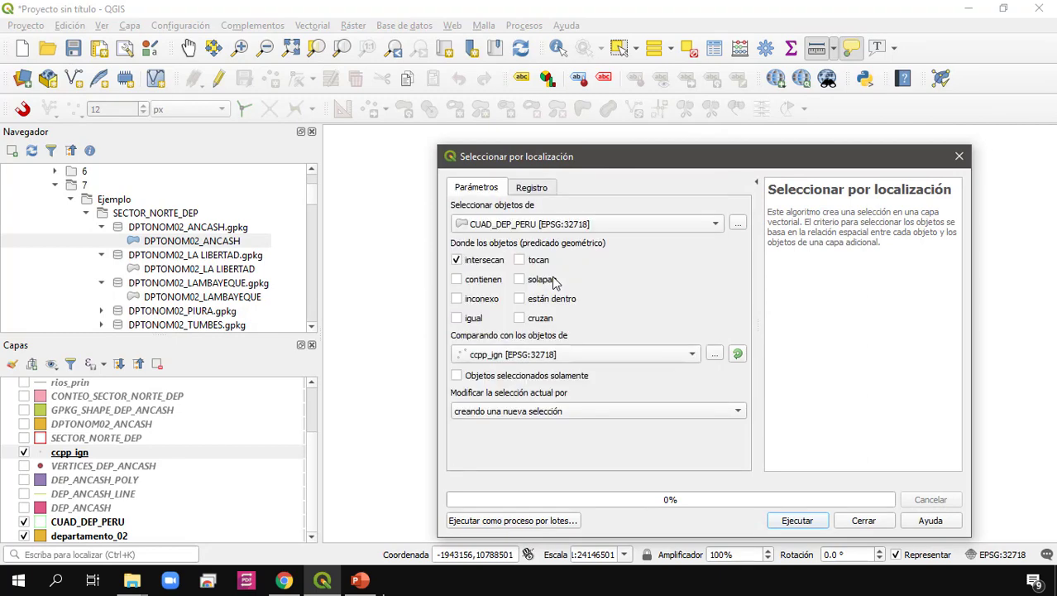
left_click_drag(625, 159, 810, 141)
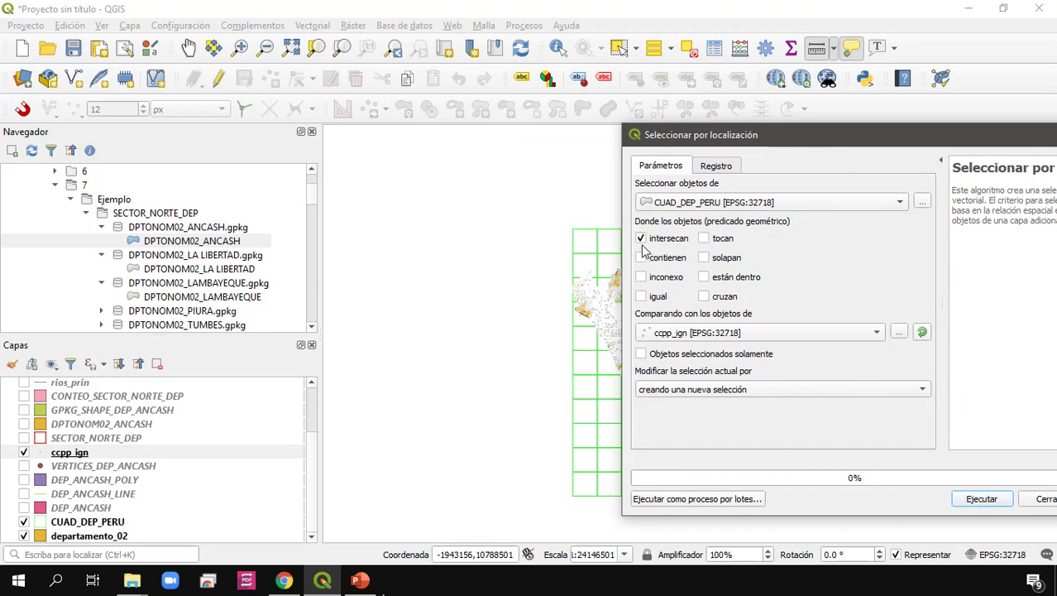
Select the grid cells that contain ccpp_ign points as a new selection and check the selected cells on the map.
left_click(641, 239)
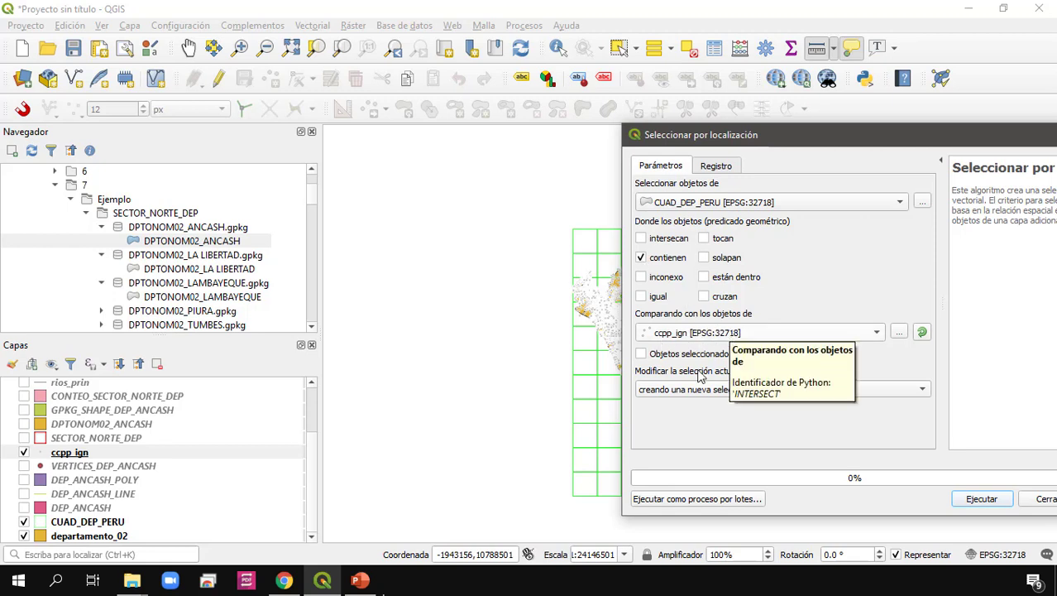
left_click(753, 390)
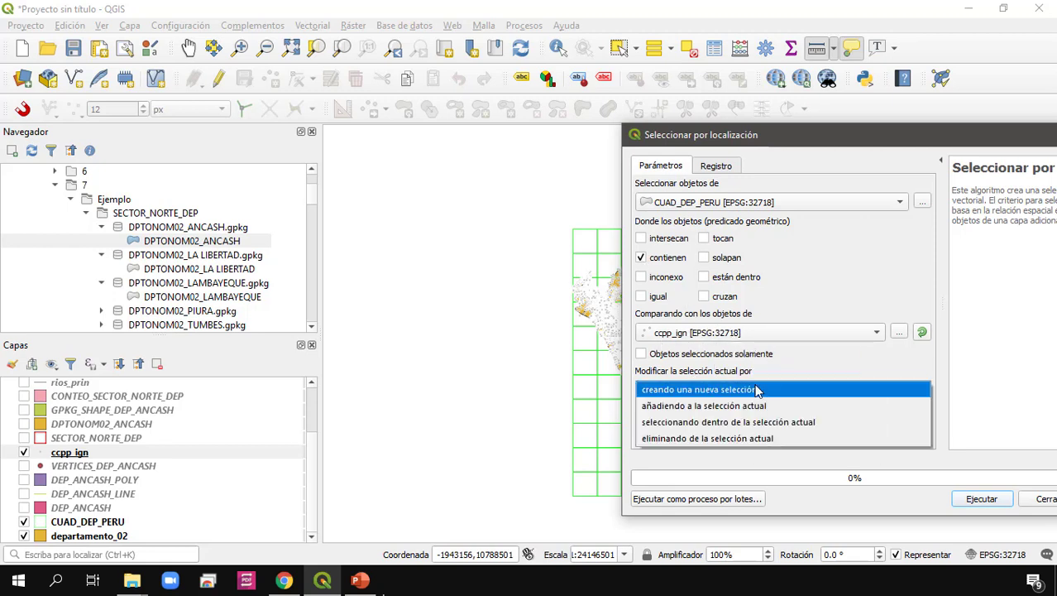
left_click(758, 394)
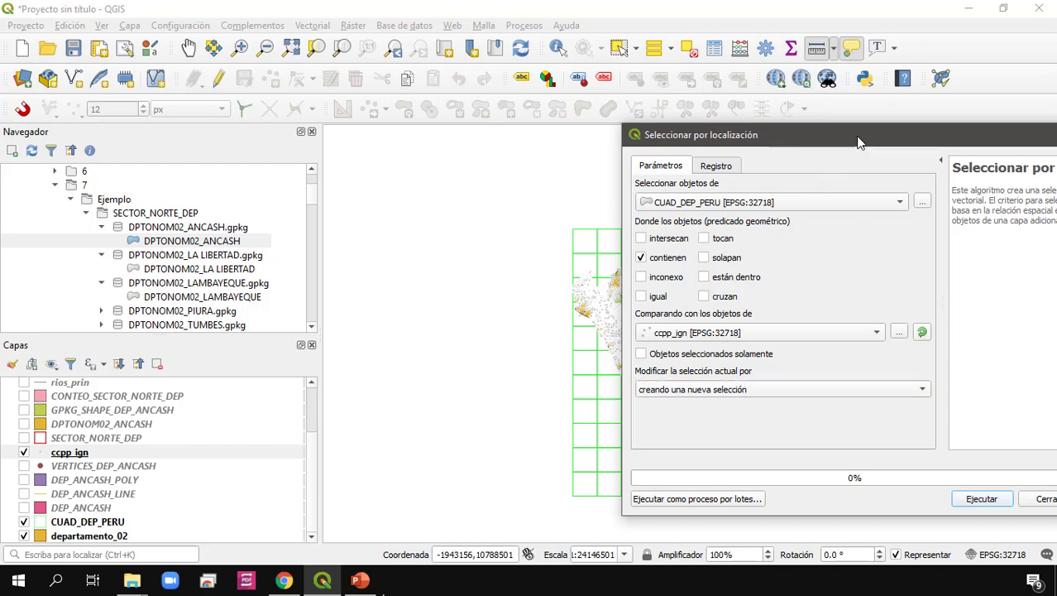
left_click_drag(861, 142, 735, 121)
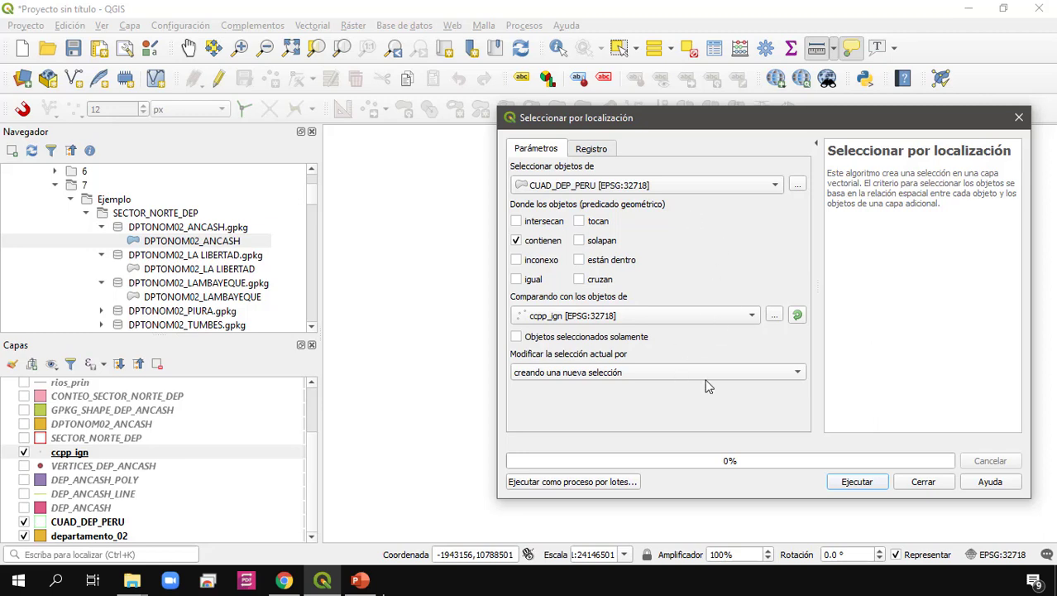
left_click(857, 482)
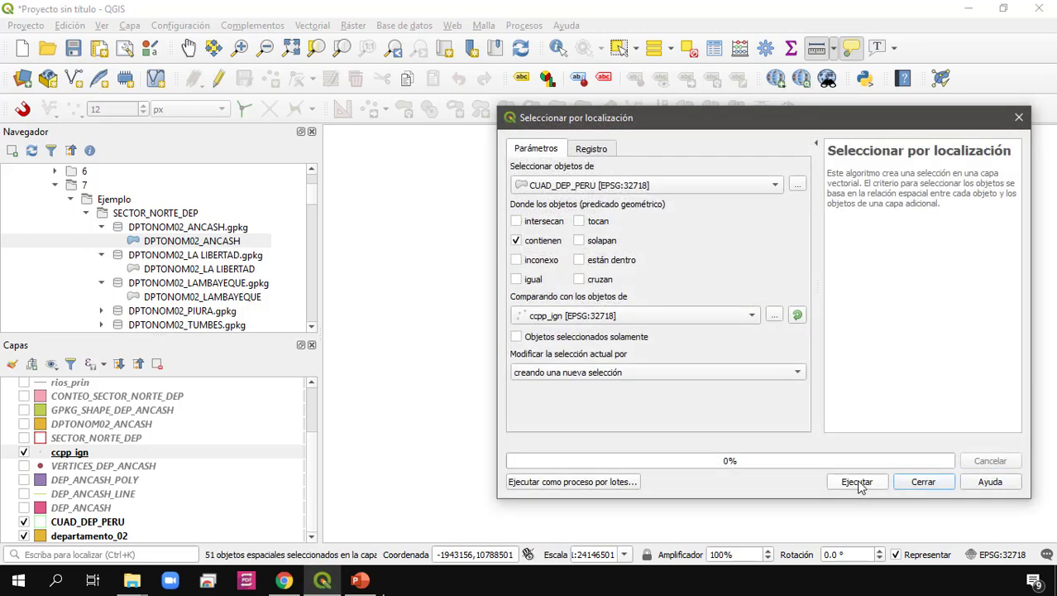
left_click(924, 482)
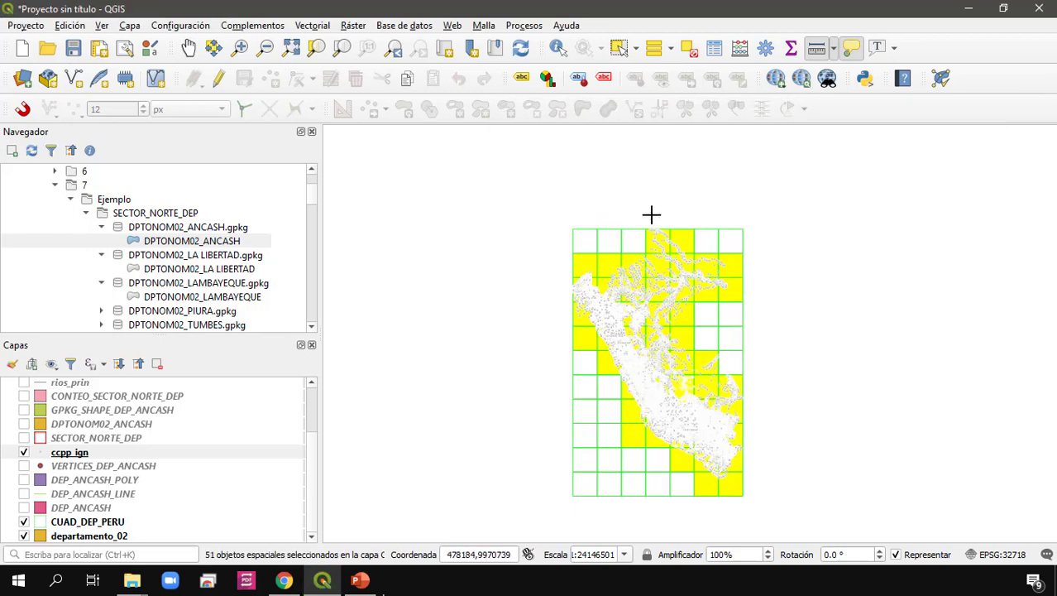
scroll(662, 253, "up", 1)
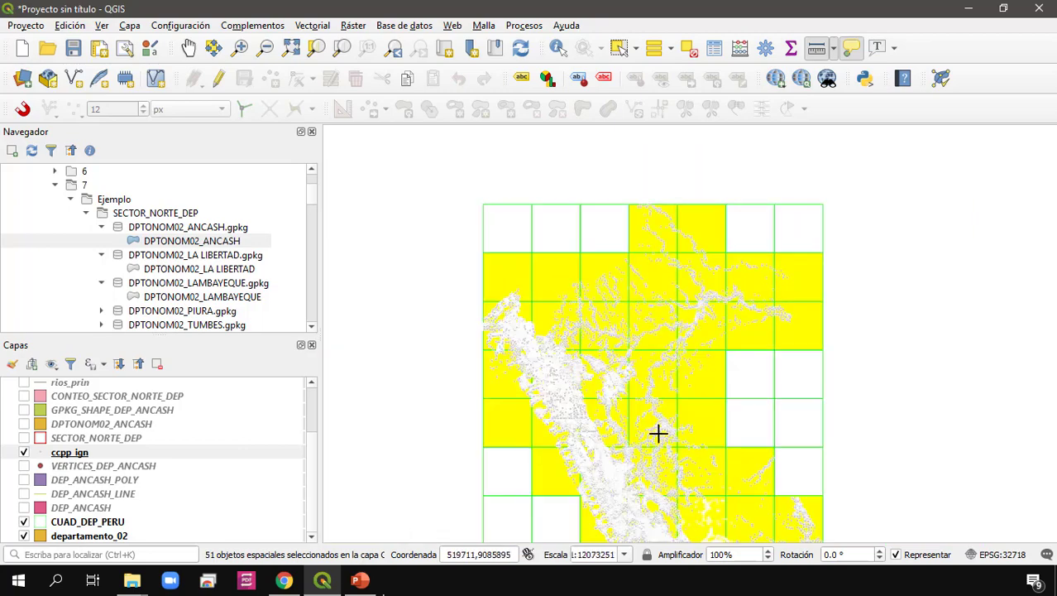
left_click_drag(663, 484, 637, 287)
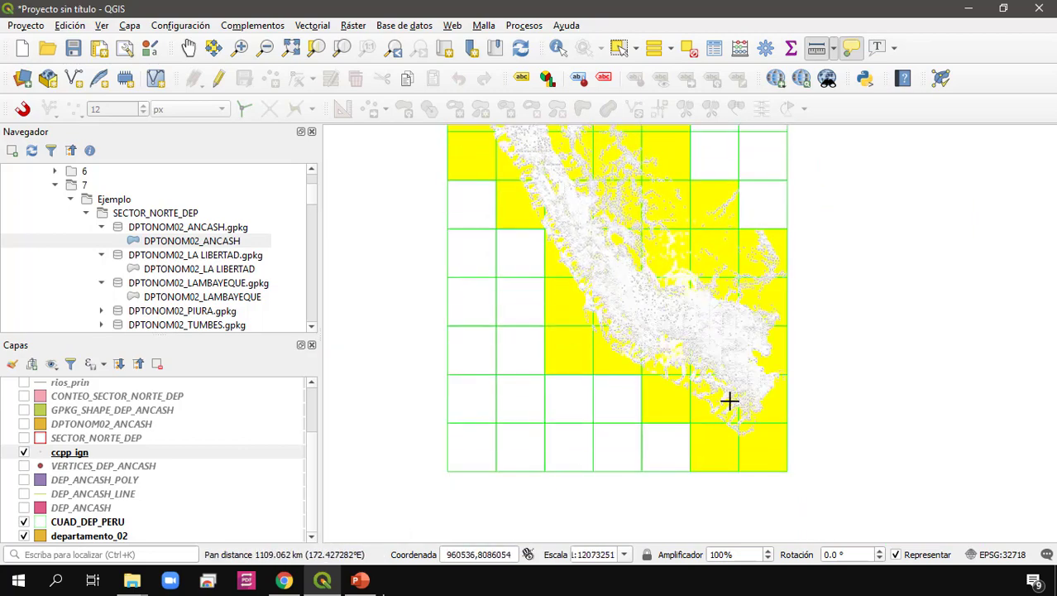
left_click_drag(601, 215, 699, 413)
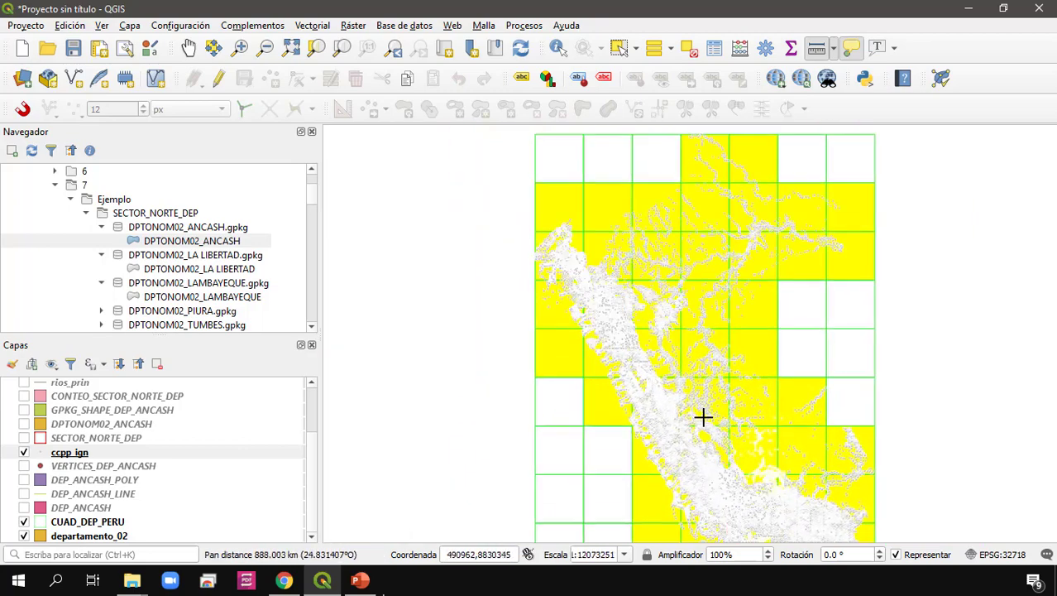
scroll(701, 416, "down", 1)
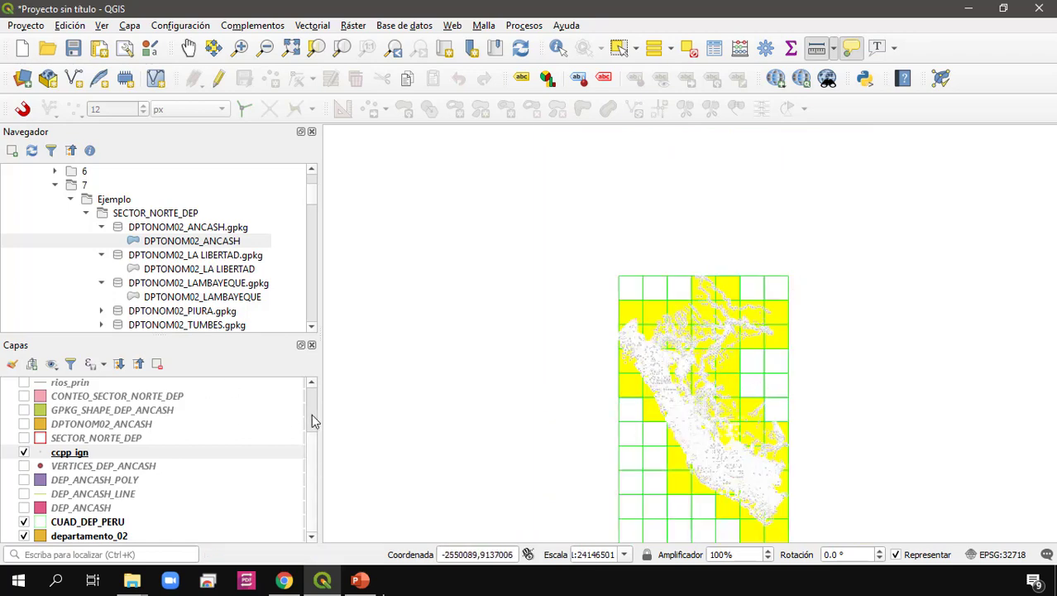
Export the selected CUAD_DEP_PERU cells as an ESRI shapefile named CUAD_SELECT_DEP in the Ejemplo folder.
scroll(311, 414, "up", 2)
left_click_drag(315, 437, 316, 472)
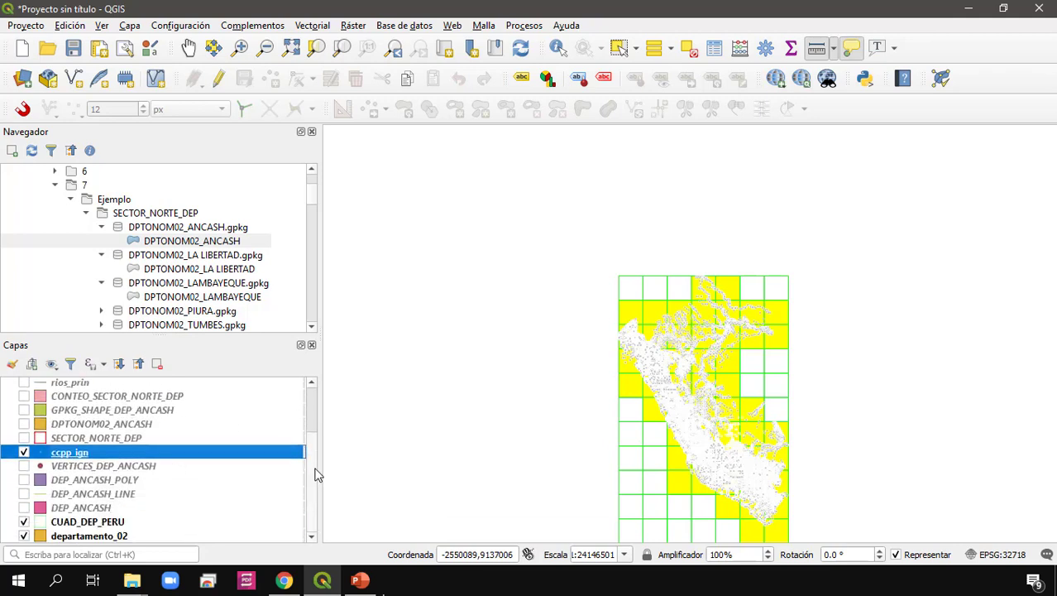
left_click(118, 523)
right_click(118, 523)
mouse_move(232, 475)
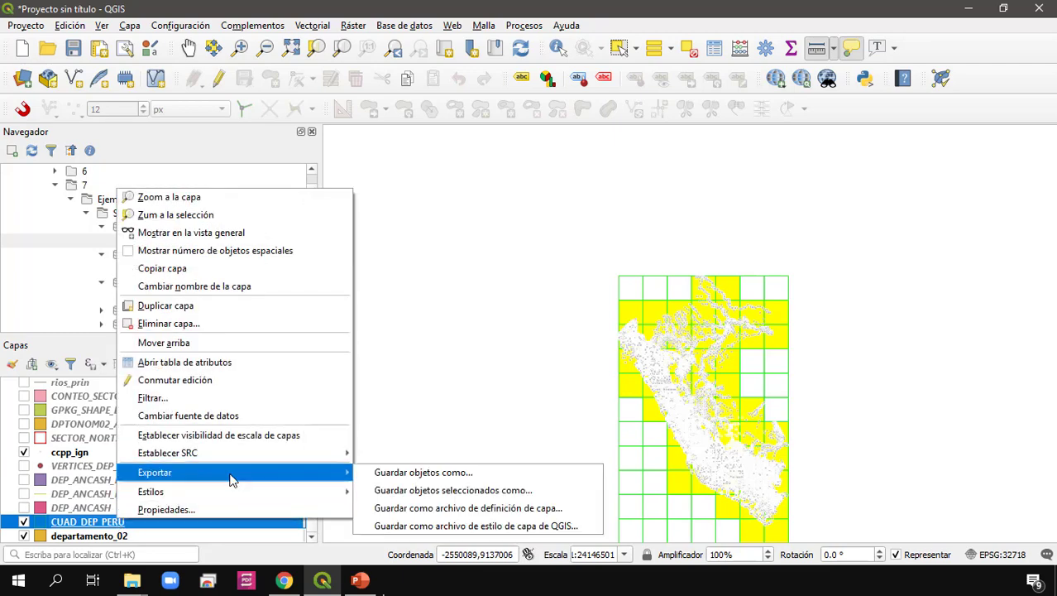
left_click(504, 491)
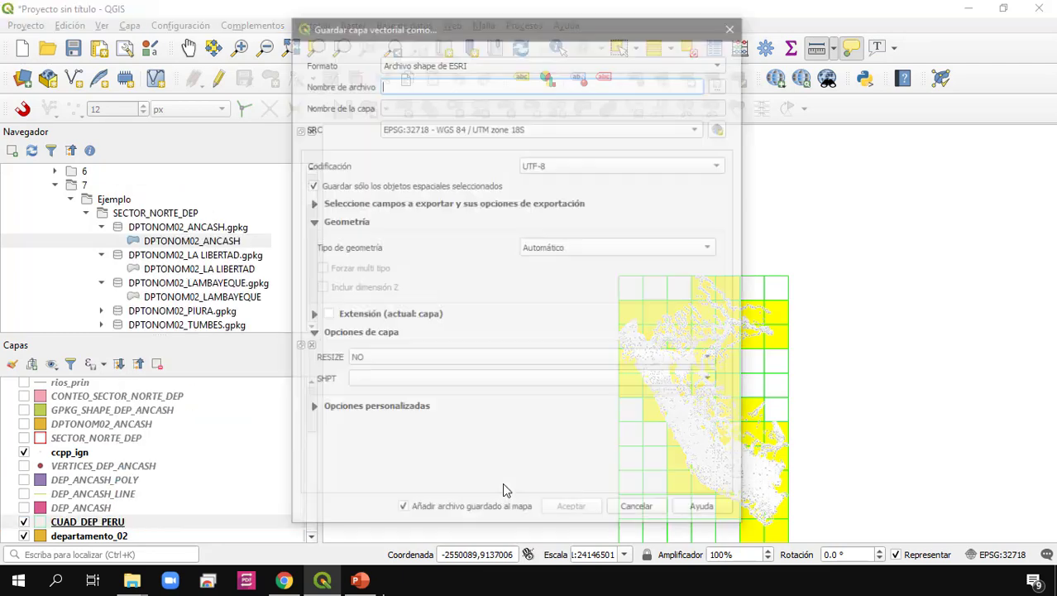
left_click(722, 86)
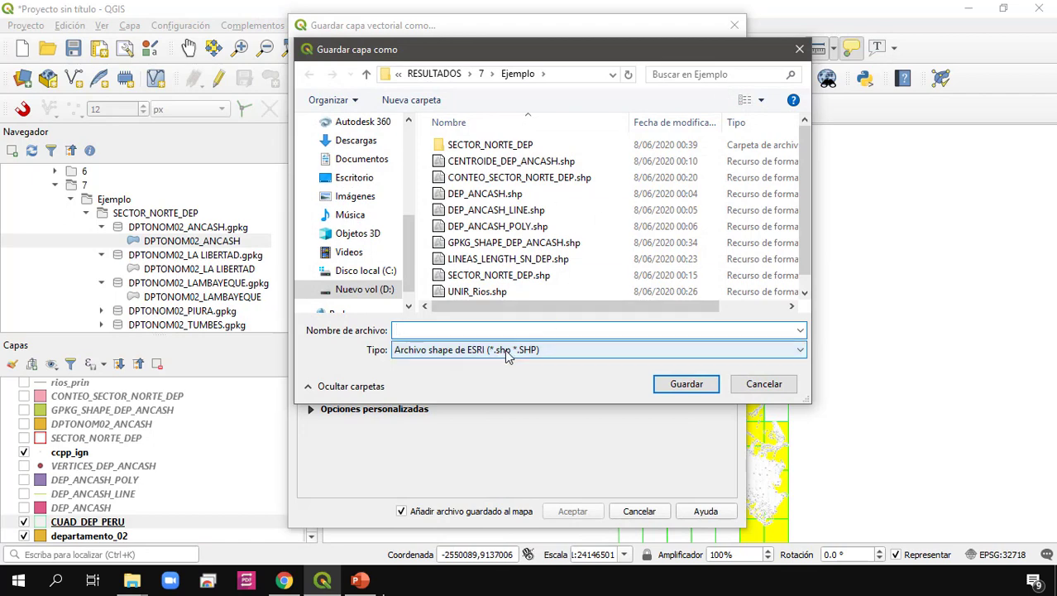
type("CUAD_SELECT_DEP")
key("Return")
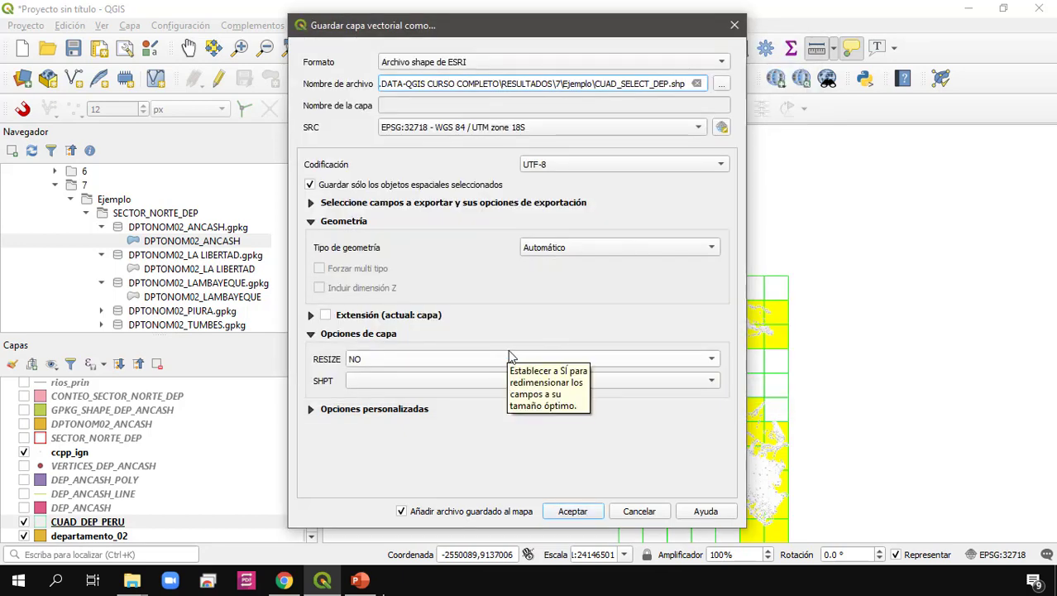
left_click(588, 517)
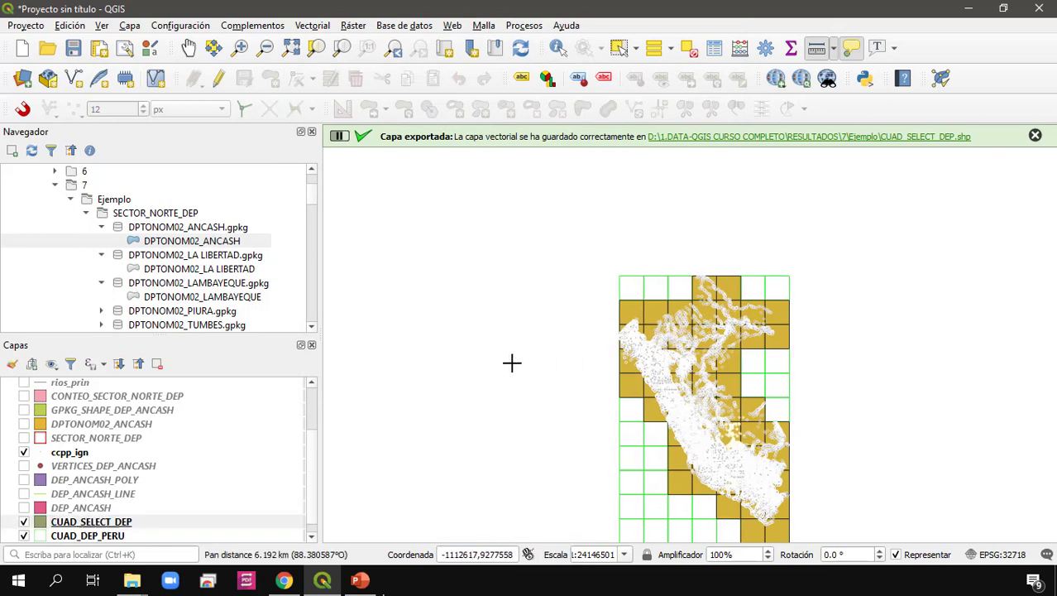
Hide the CUAD_DEP_PERU layer so only the exported cells are drawn as a grid.
left_click_drag(512, 360, 504, 310)
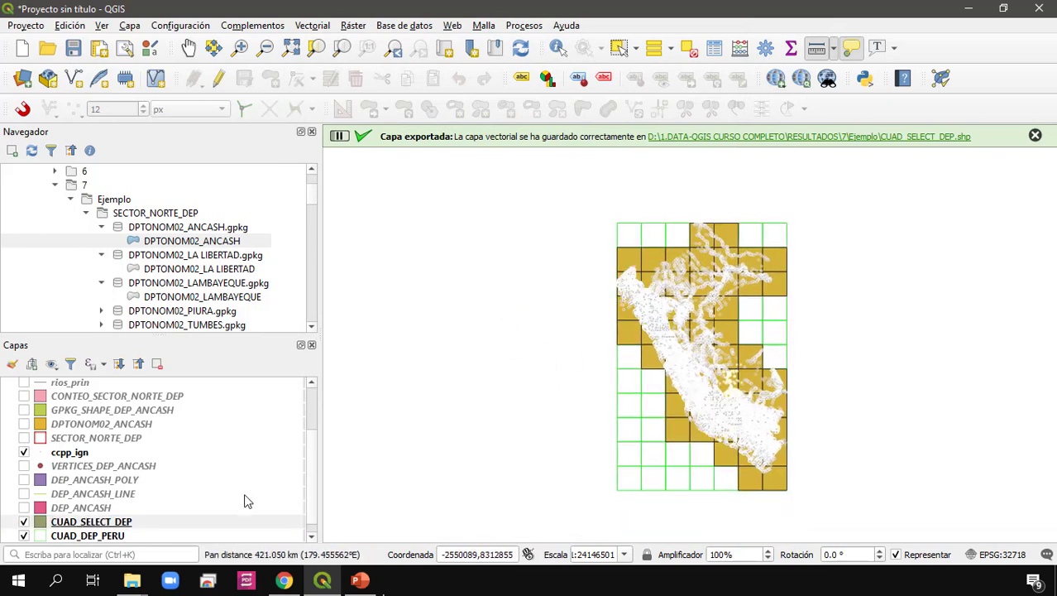
scroll(88, 473, "down", 1)
left_click(23, 521)
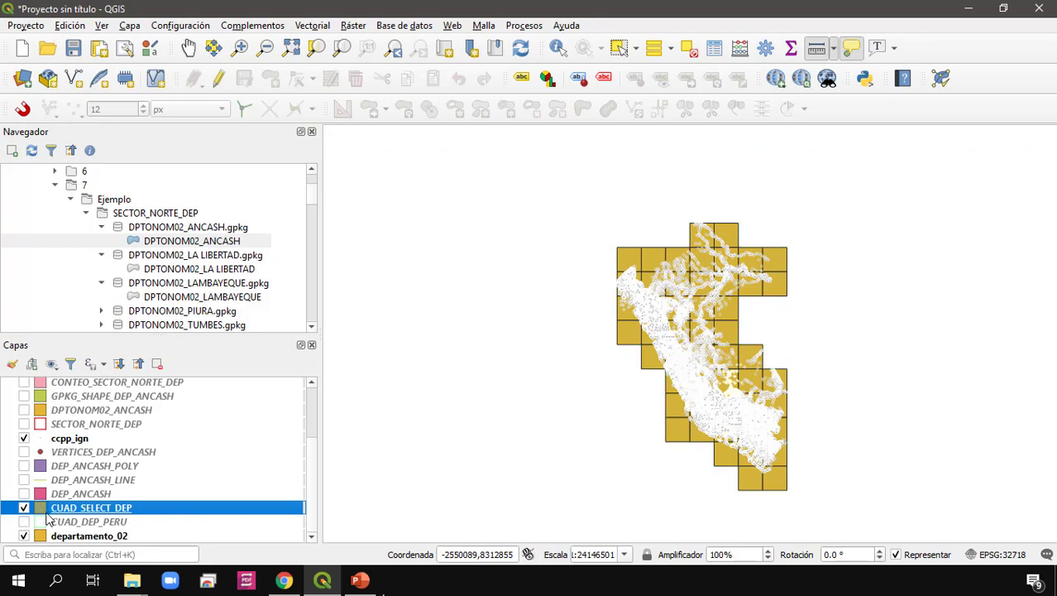
Style the CUAD_SELECT_DEP simple fill with no fill (Sin relleno) and a red outline colour.
double_click(93, 508)
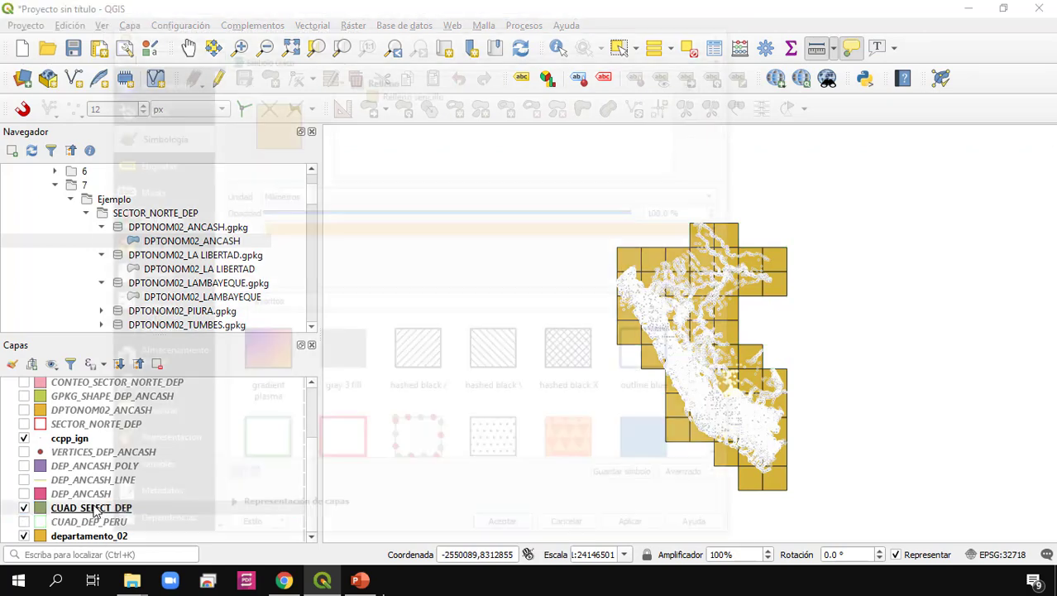
left_click(445, 88)
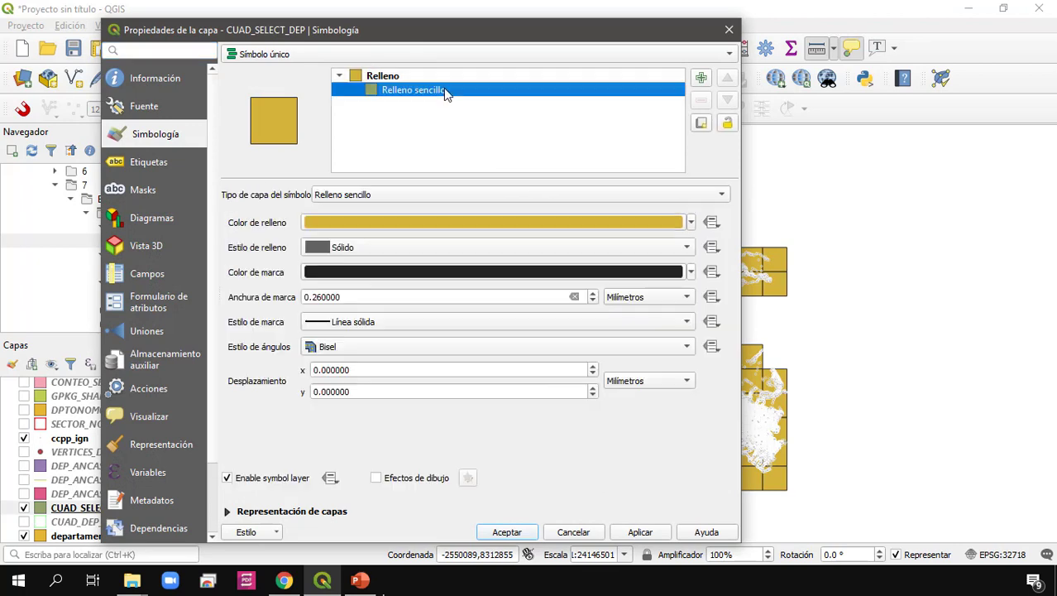
left_click(389, 247)
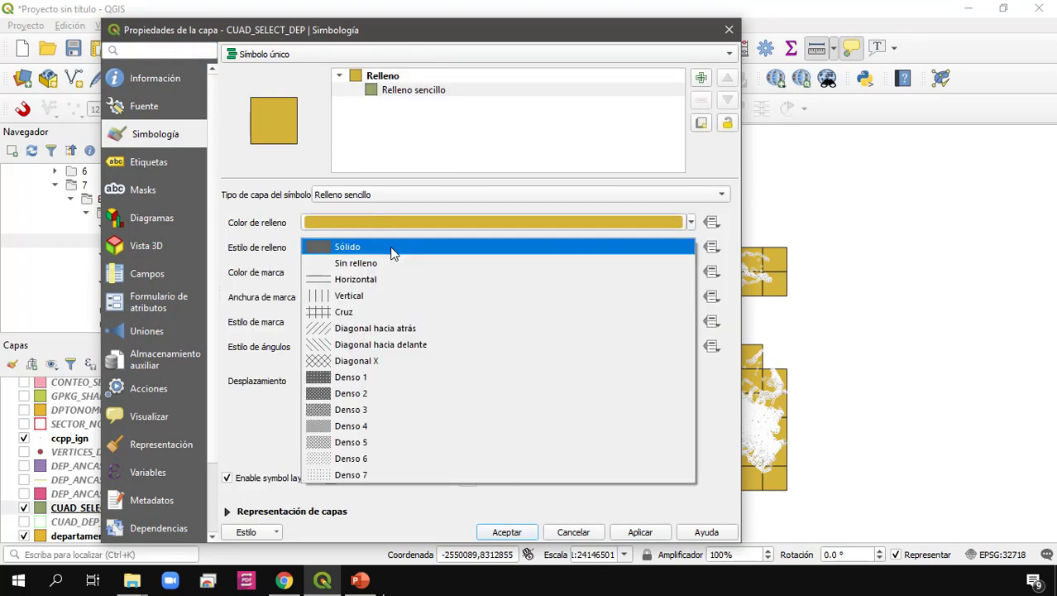
left_click(389, 262)
left_click(412, 274)
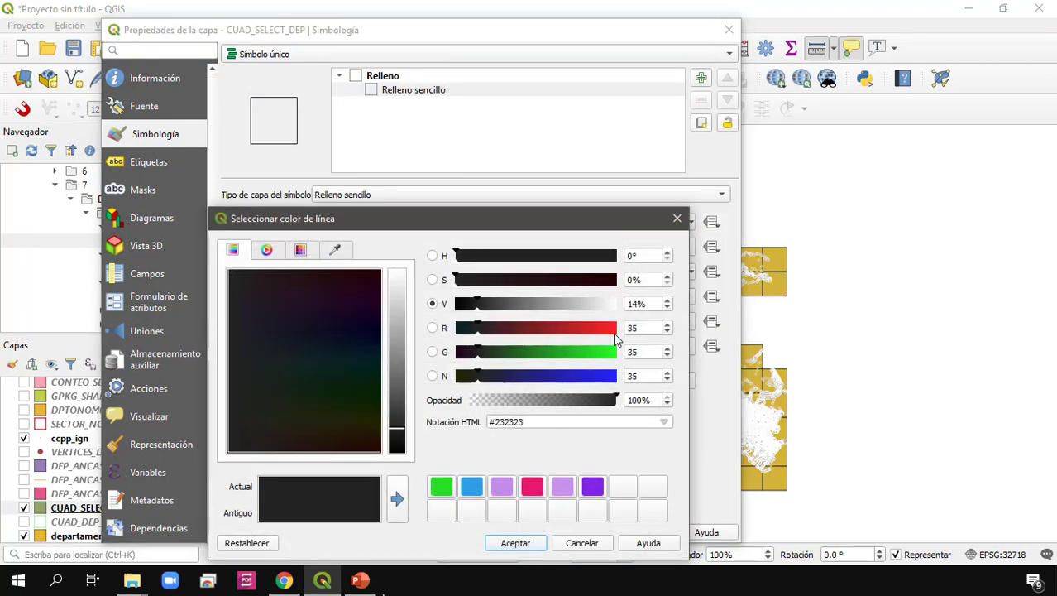
left_click(616, 331)
left_click(514, 539)
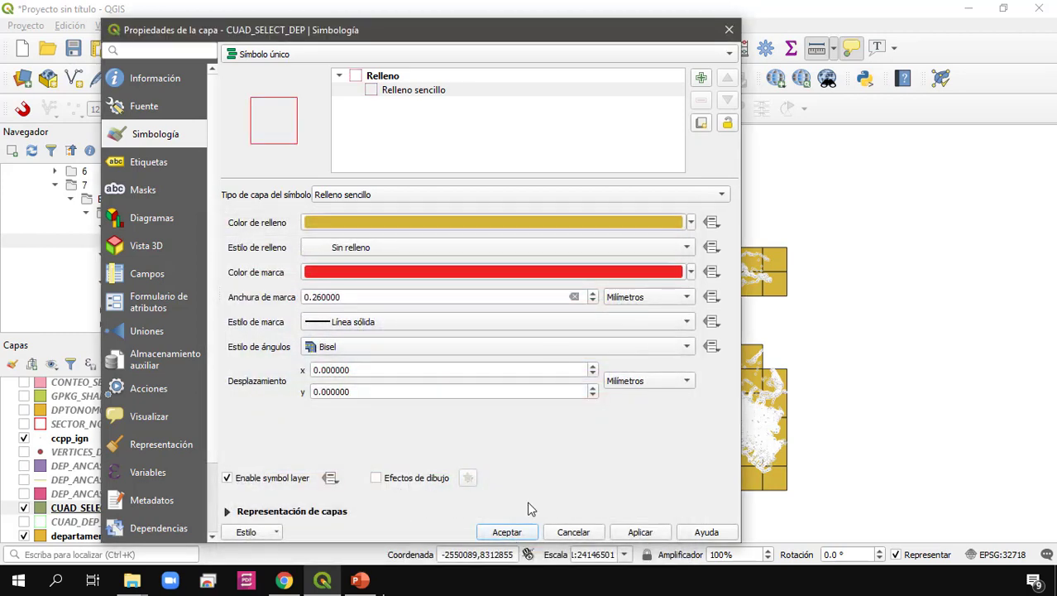
Set the outline width of CUAD_SELECT_DEP to 0.4 mm and apply the symbology.
left_click_drag(549, 298, 307, 302)
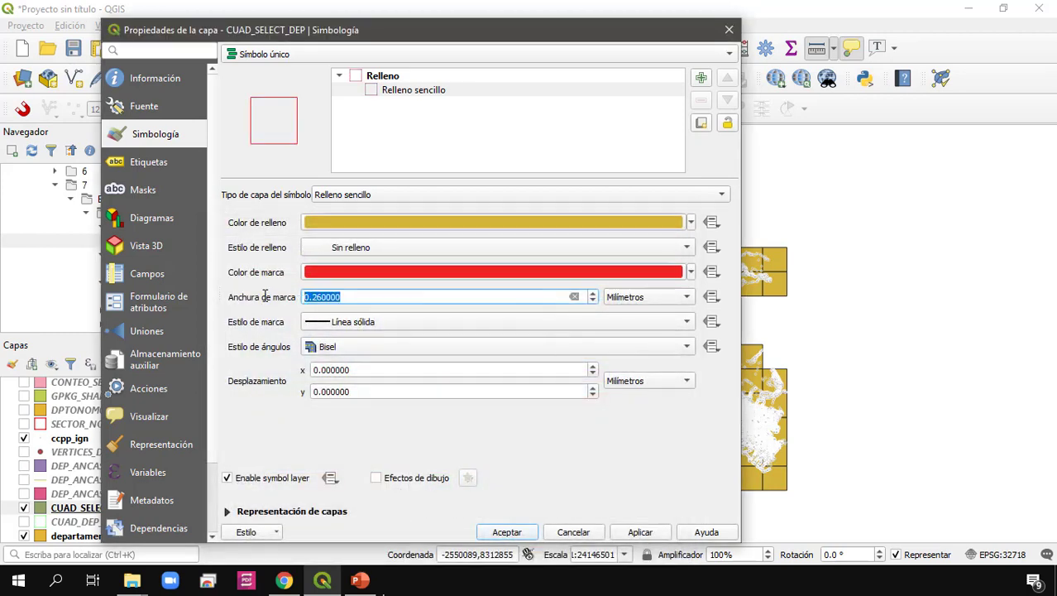
key("BackSpace")
key("BackSpace")
type(".4")
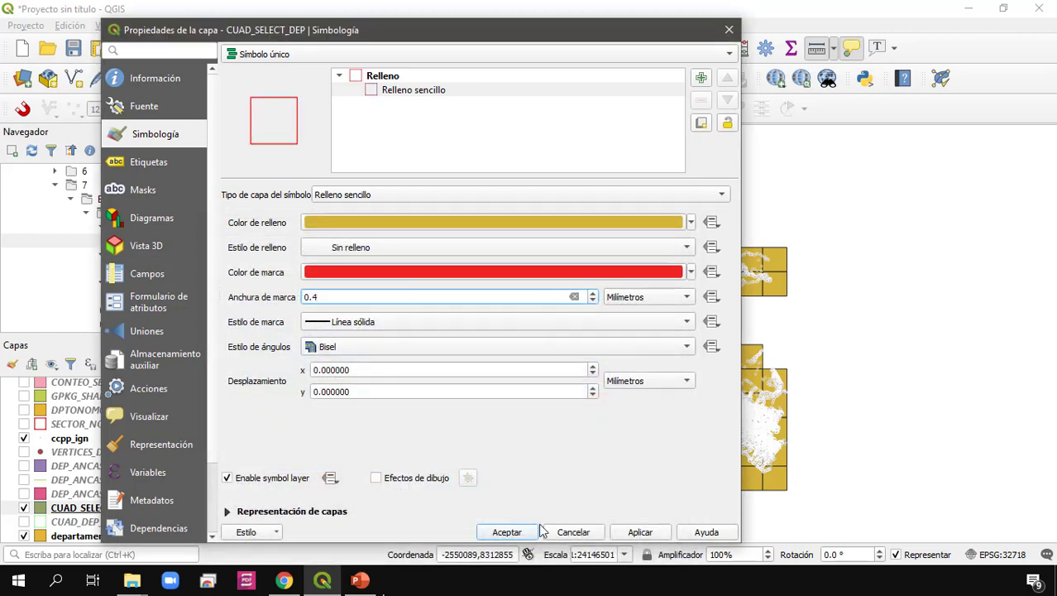
left_click(511, 536)
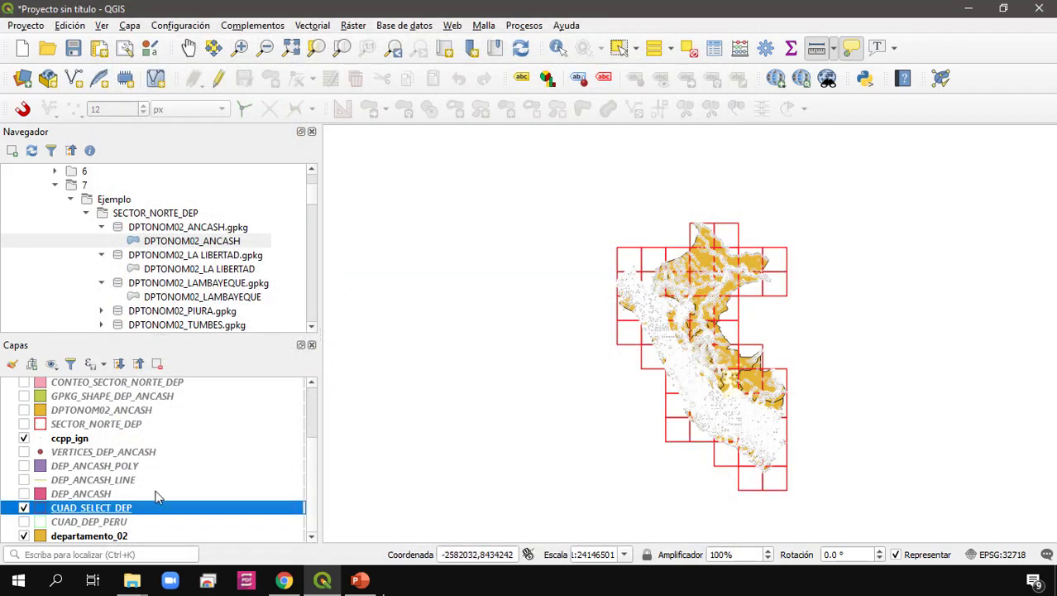
Move CUAD_SELECT_DEP above ccpp_ign in the layer order and inspect the red cells over the points.
left_click_drag(117, 514, 125, 441)
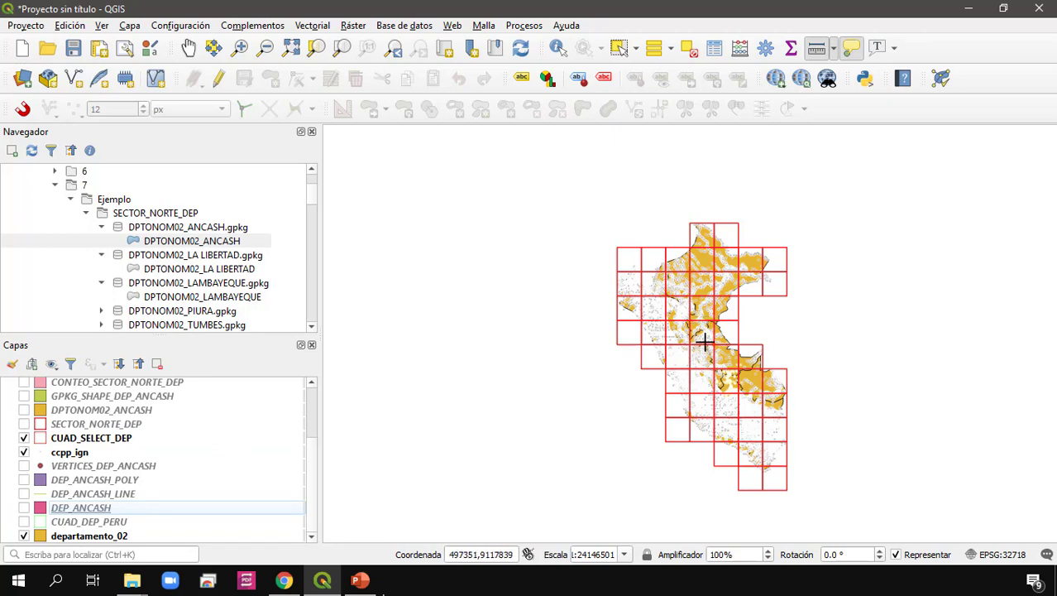
scroll(714, 254, "up", 1)
scroll(700, 307, "down", 1)
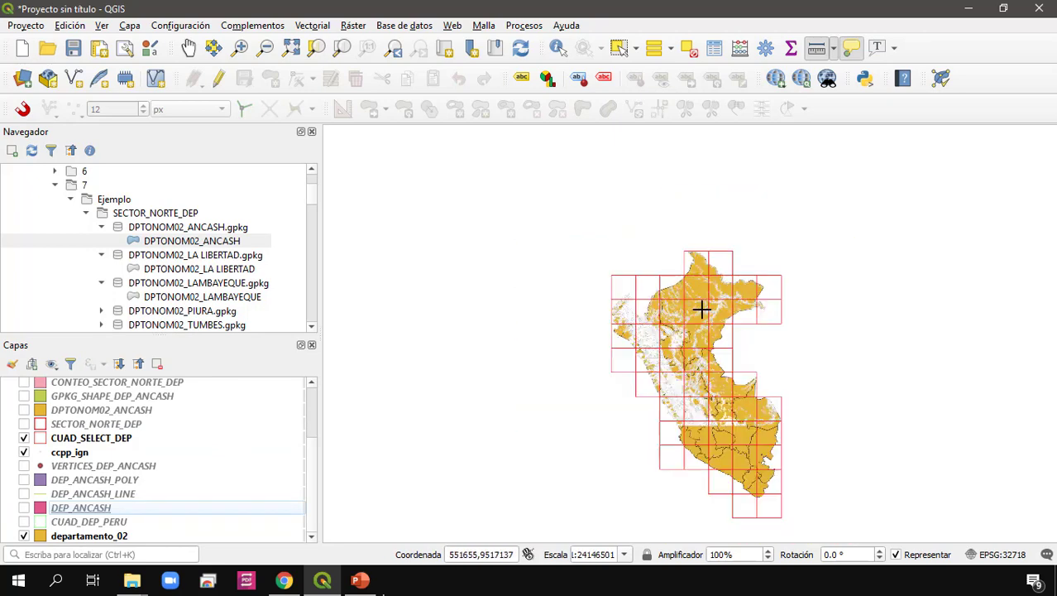
left_click_drag(688, 378, 667, 316)
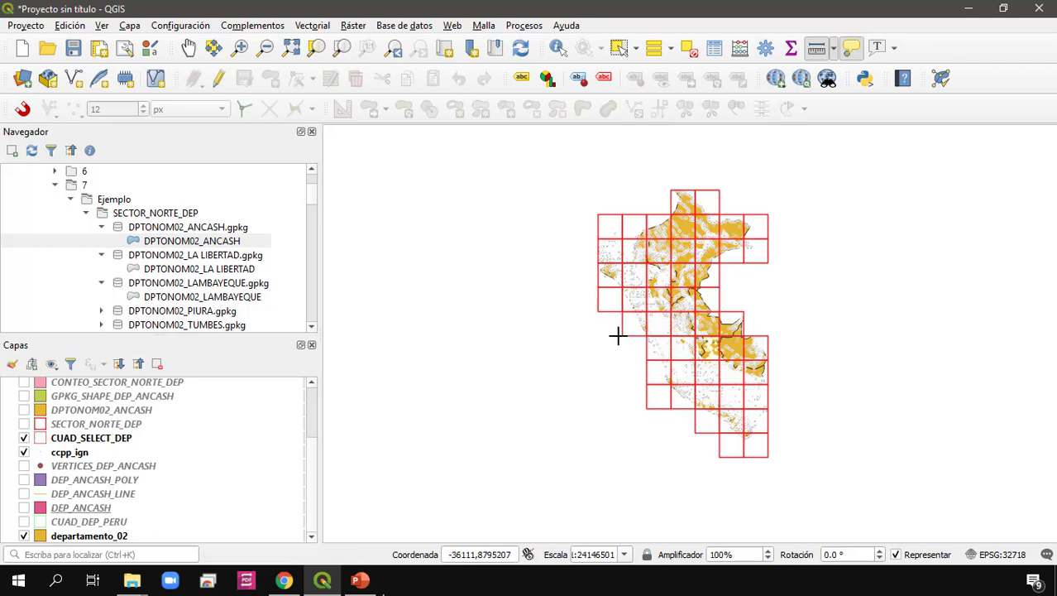
right_click(91, 437)
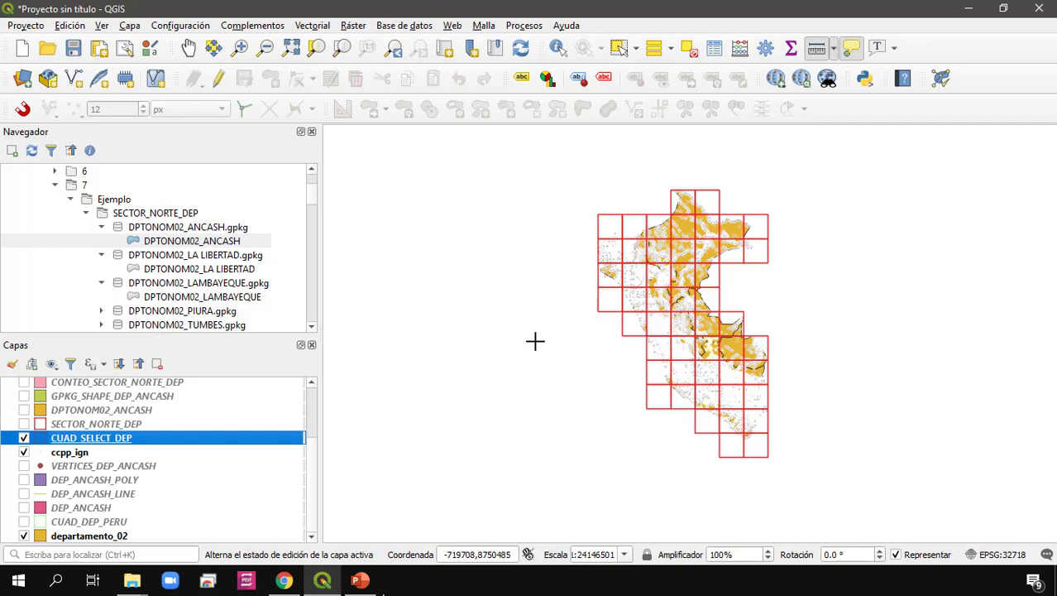
scroll(633, 300, "up", 1)
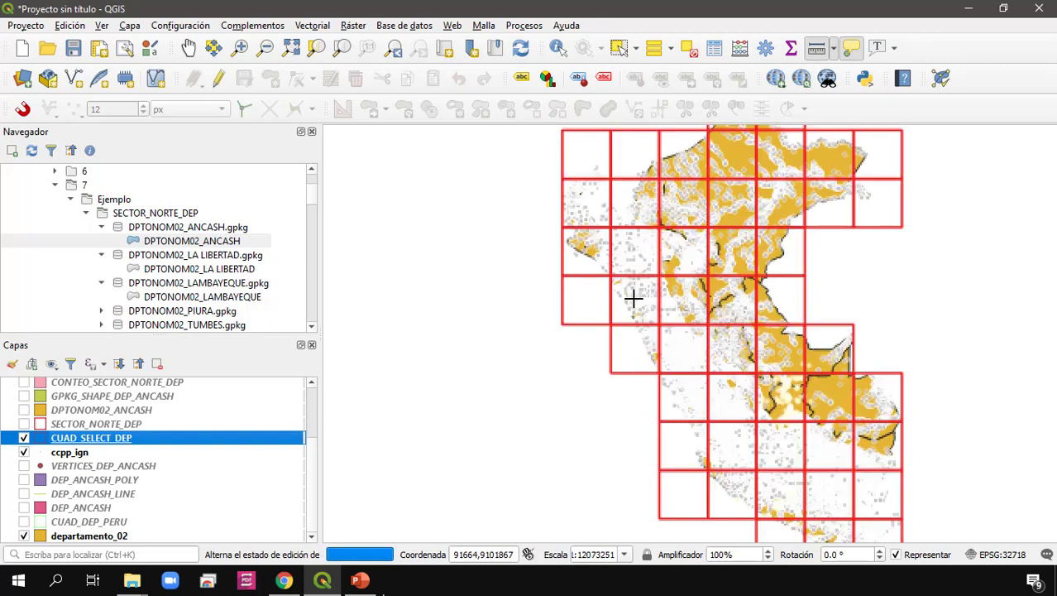
scroll(753, 351, "down", 1)
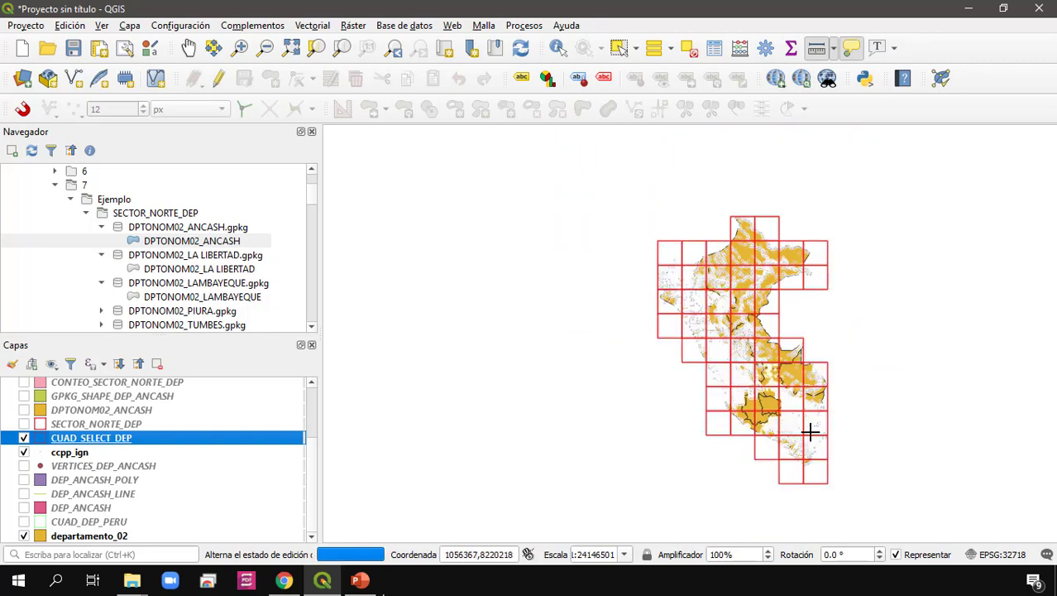
scroll(728, 393, "up", 1)
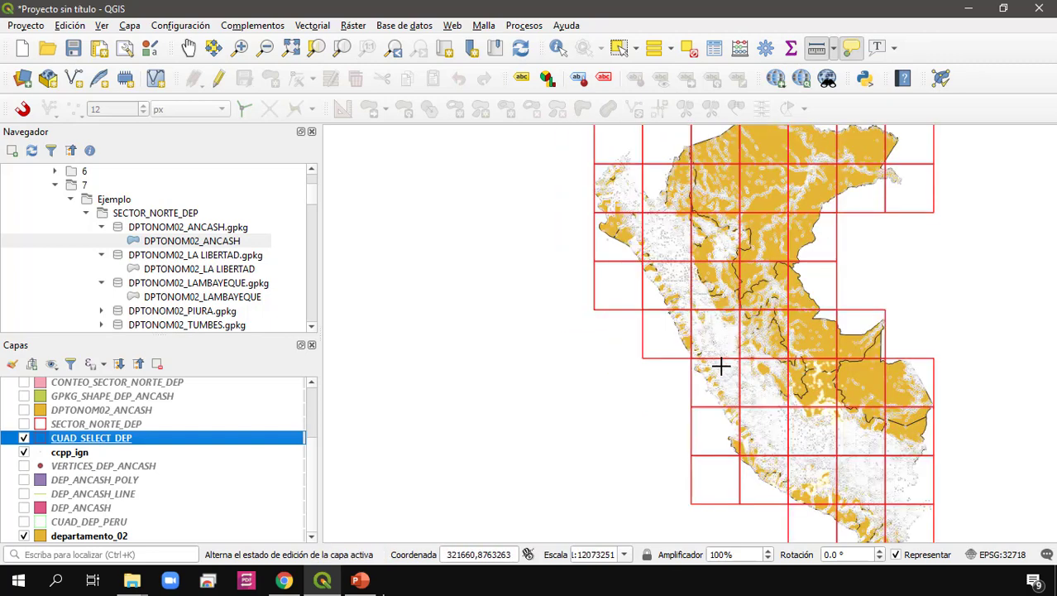
scroll(718, 368, "down", 1)
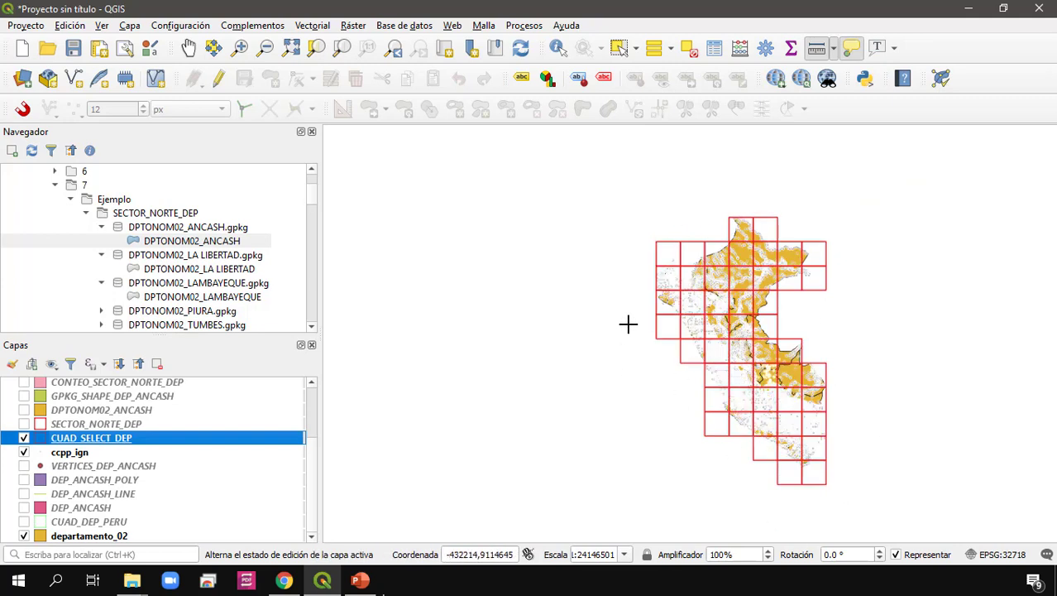
Open the CUAD_SELECT_DEP attribute table and look through the id values of its records.
right_click(115, 438)
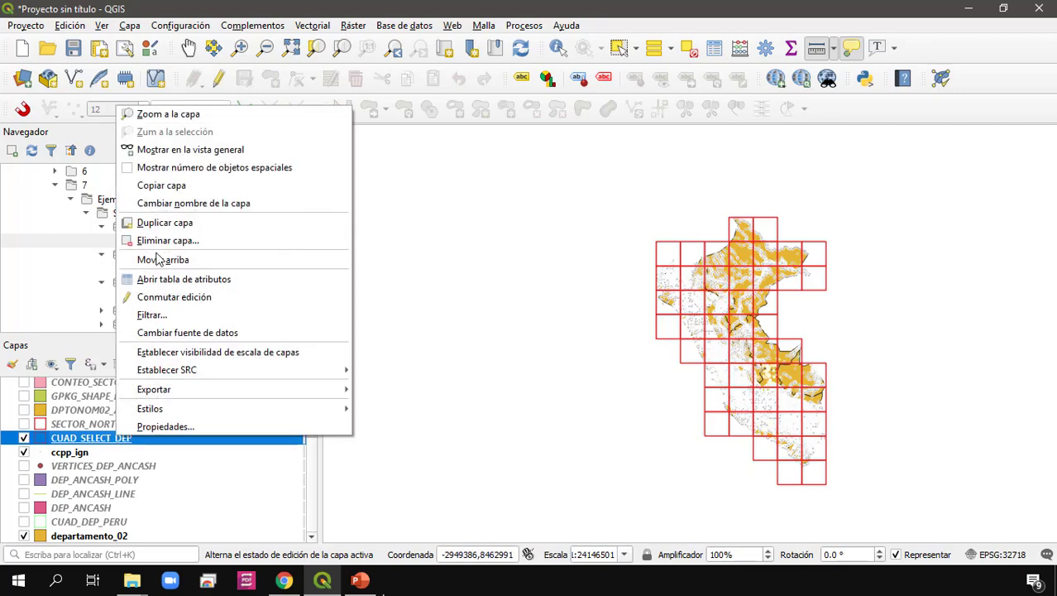
left_click(200, 280)
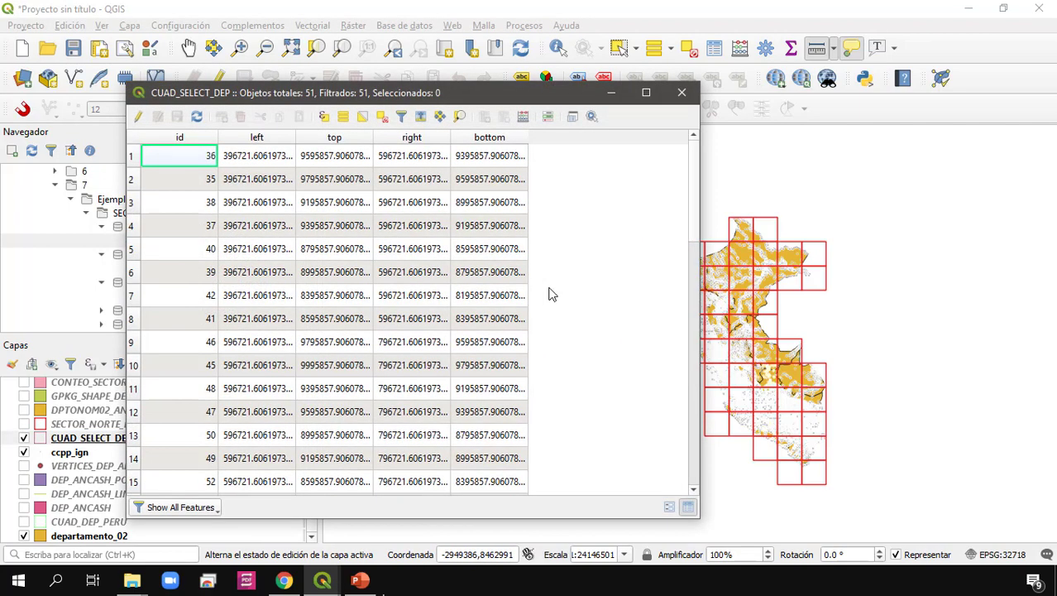
scroll(564, 334, "down", 10)
scroll(565, 334, "up", 10)
scroll(579, 310, "down", 8)
scroll(579, 313, "up", 8)
Sort the CUAD_SELECT_DEP attribute table by id in ascending order and review the numbering.
left_click(197, 139)
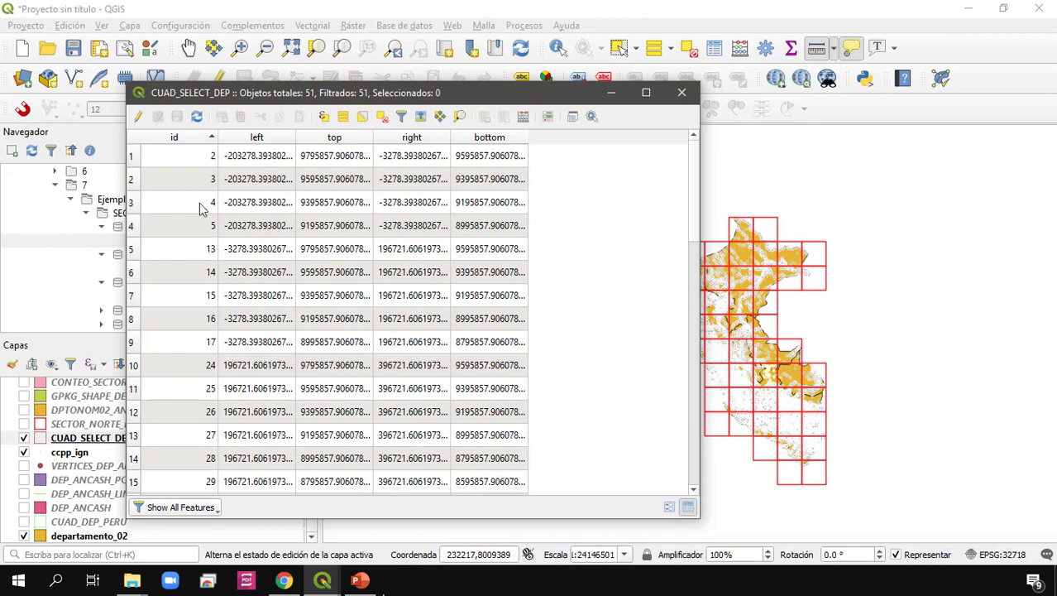
scroll(191, 249, "down", 12)
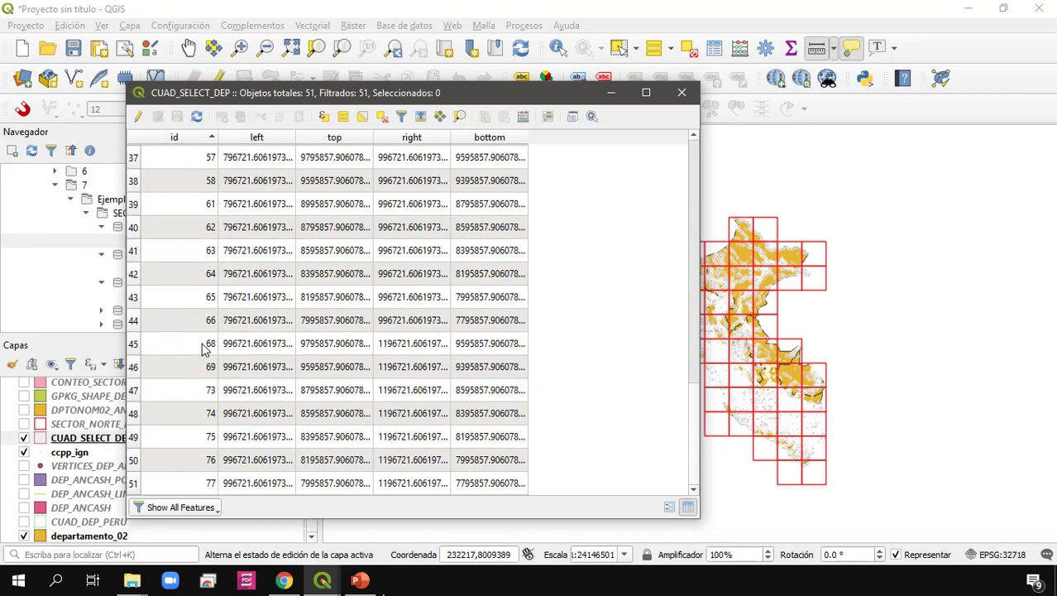
scroll(209, 432, "up", 12)
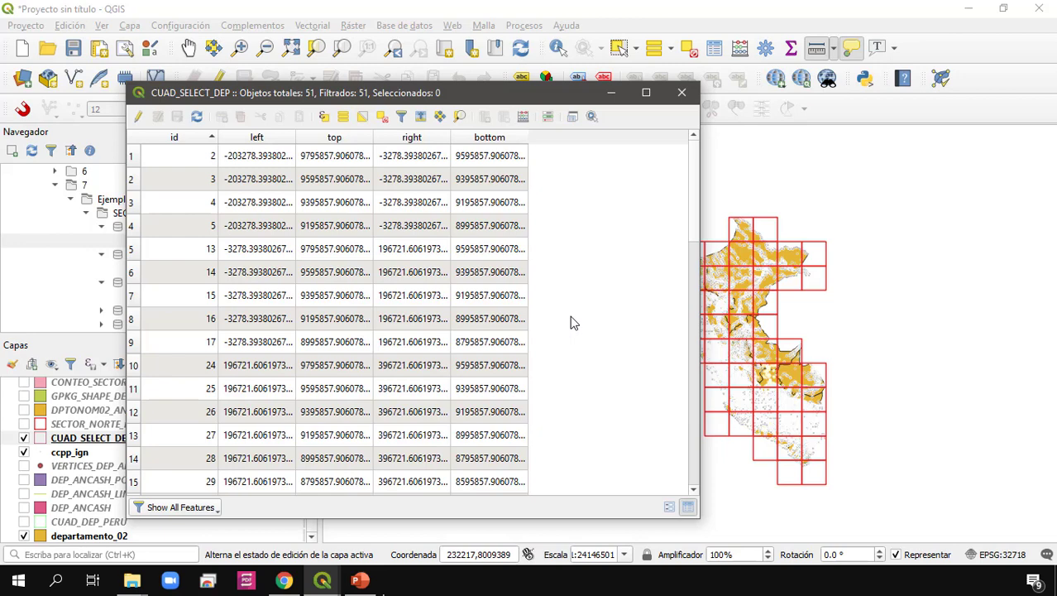
key("ctrl+e")
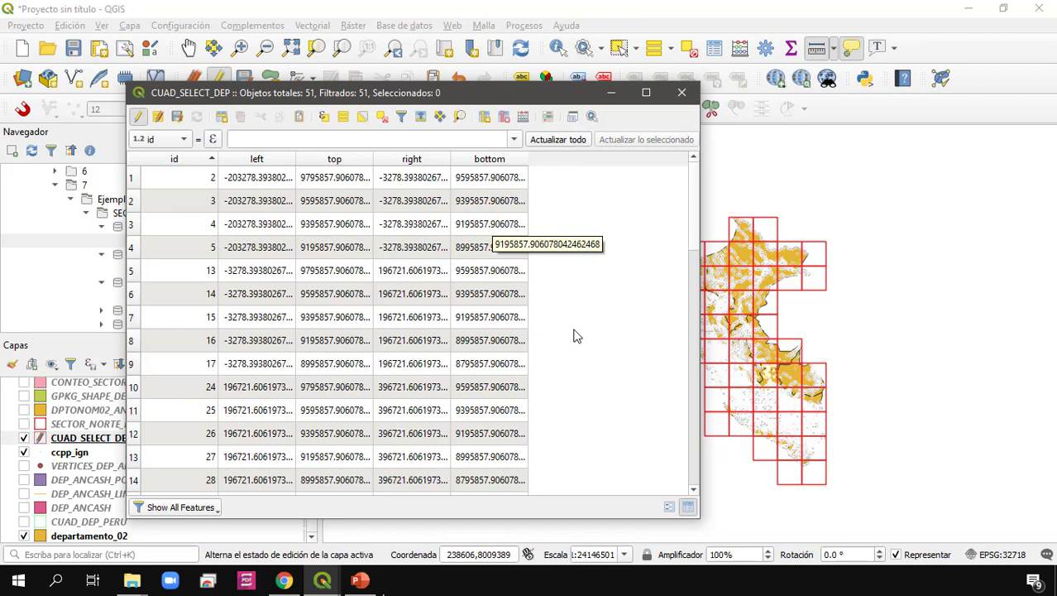
left_click(524, 116)
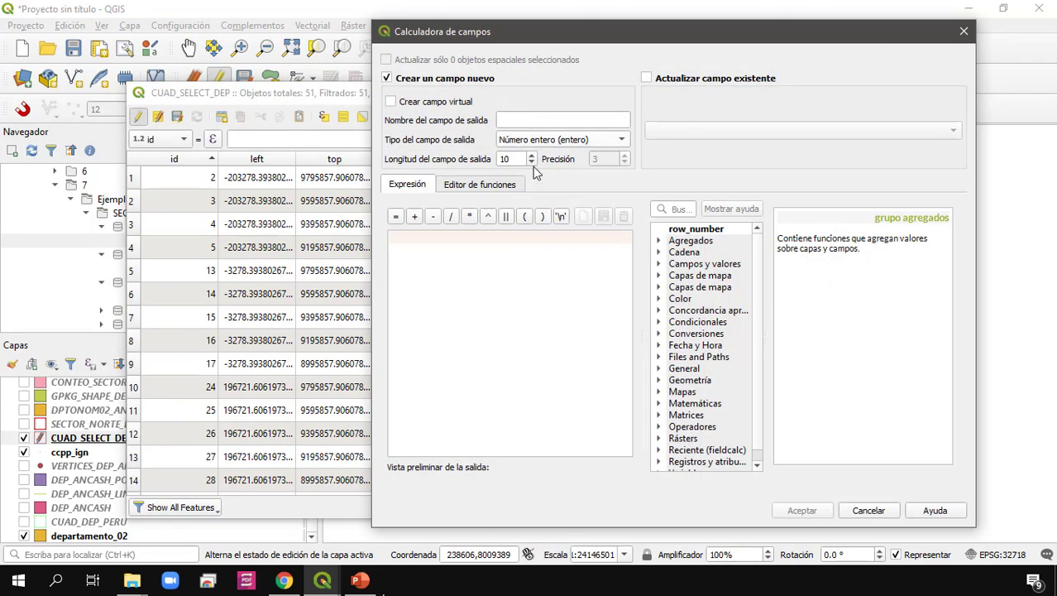
left_click(518, 120)
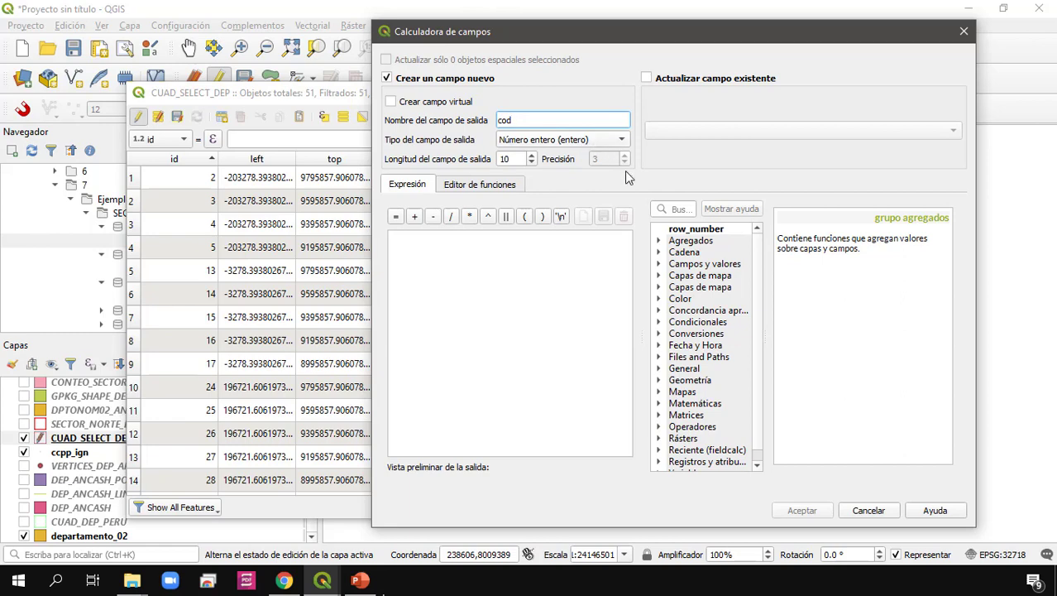
left_click(510, 245)
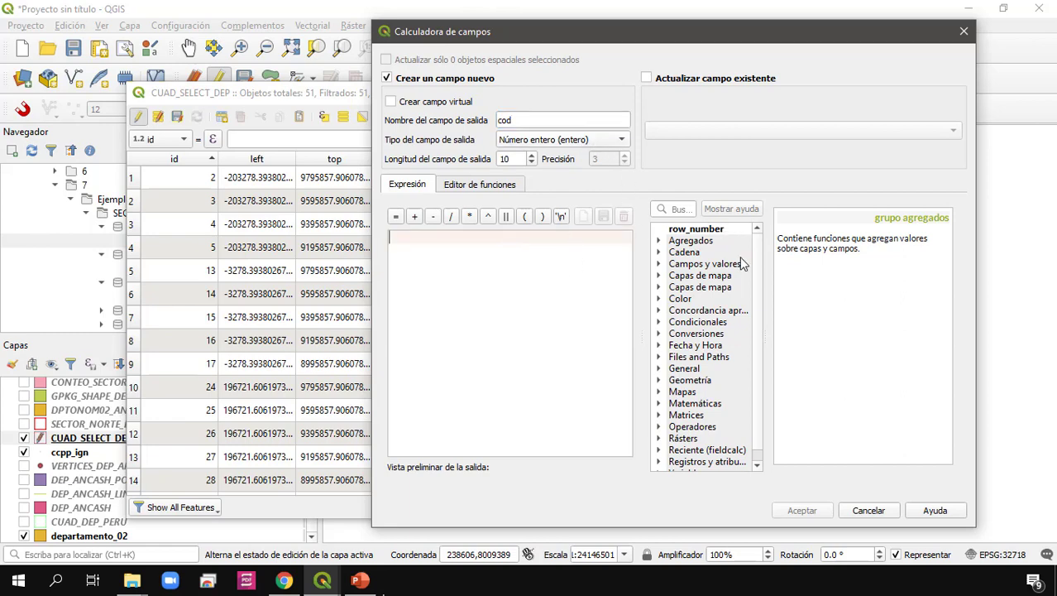
double_click(716, 230)
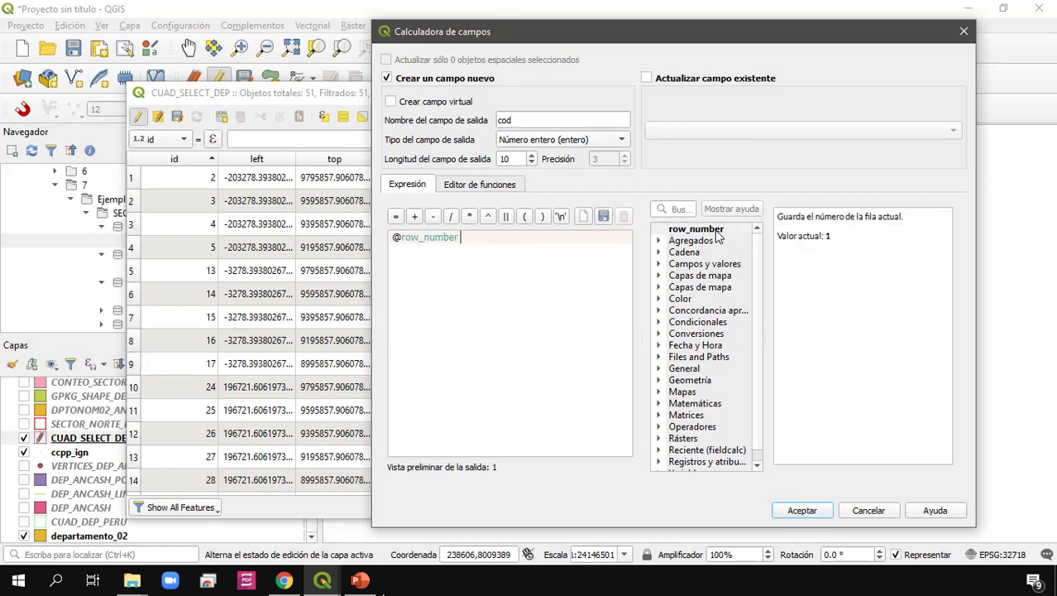
left_click(818, 513)
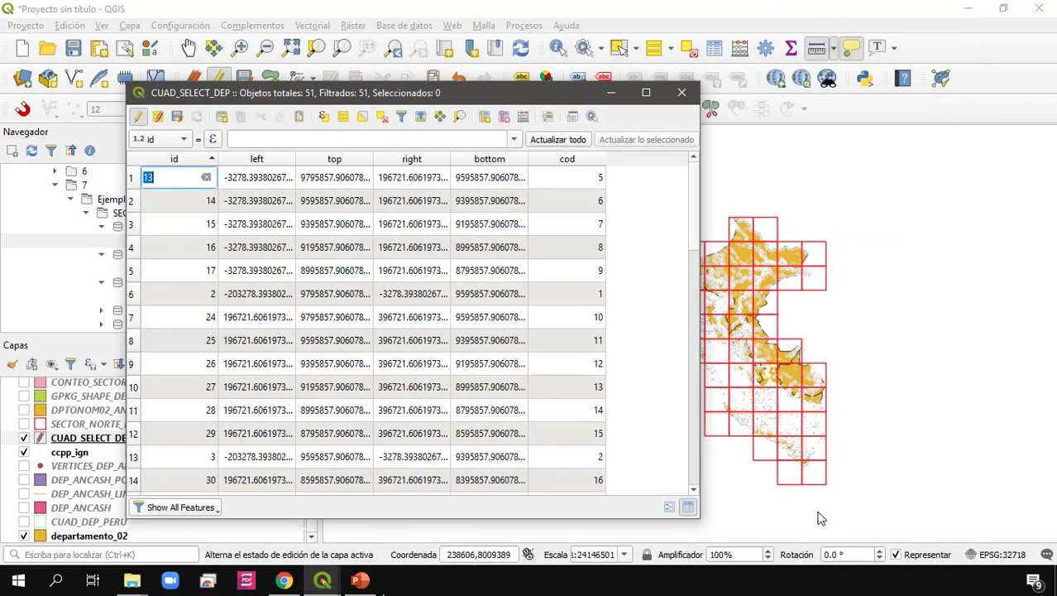
Sort the CUAD_SELECT_DEP attribute table by cod in ascending order and review the numbering from the first to the last record.
left_click(586, 162)
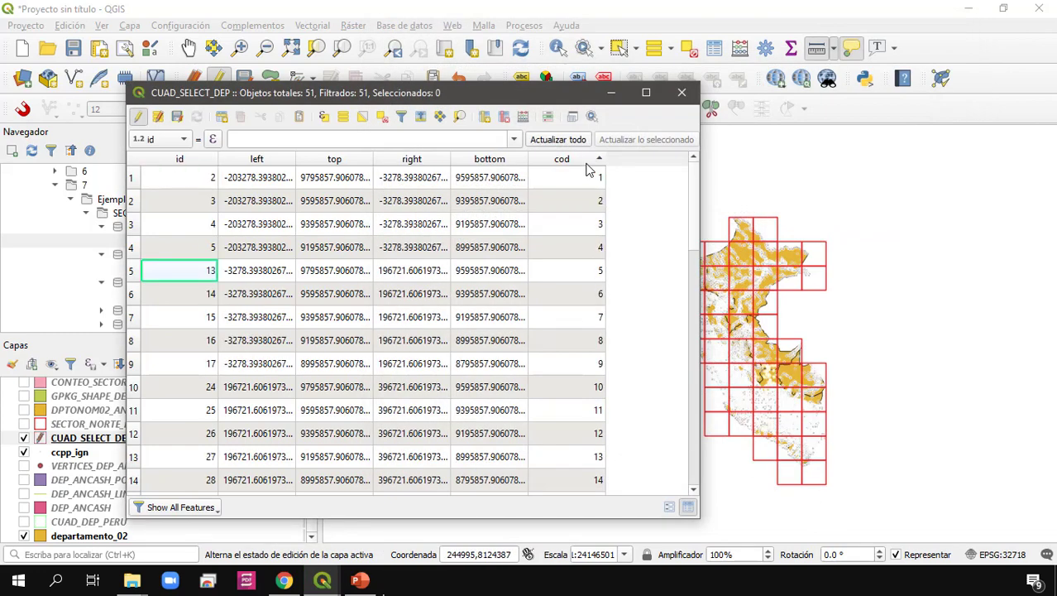
scroll(578, 227, "down", 12)
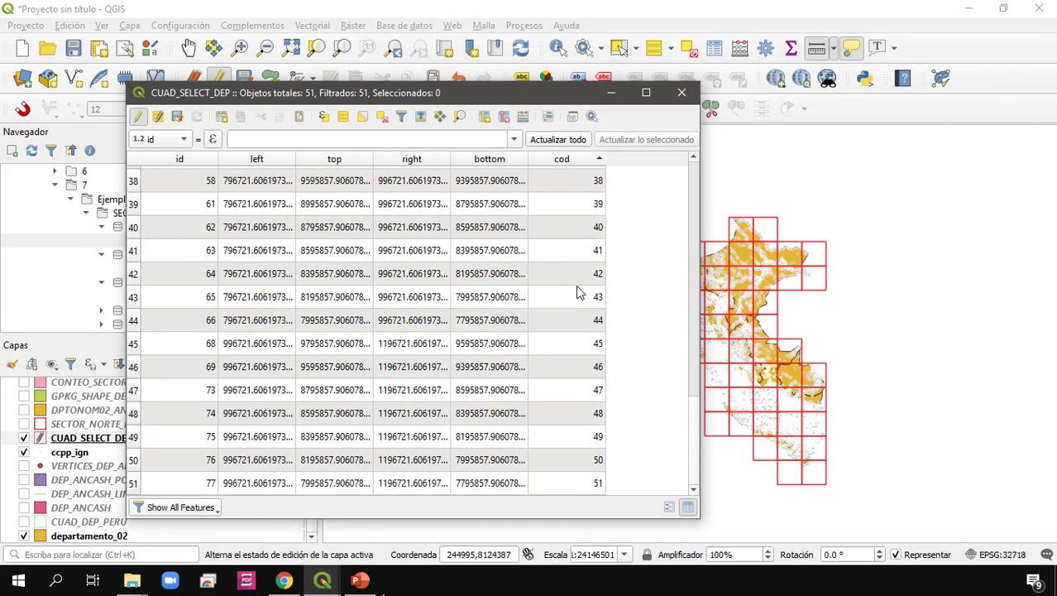
scroll(579, 276, "up", 12)
scroll(601, 180, "down", 12)
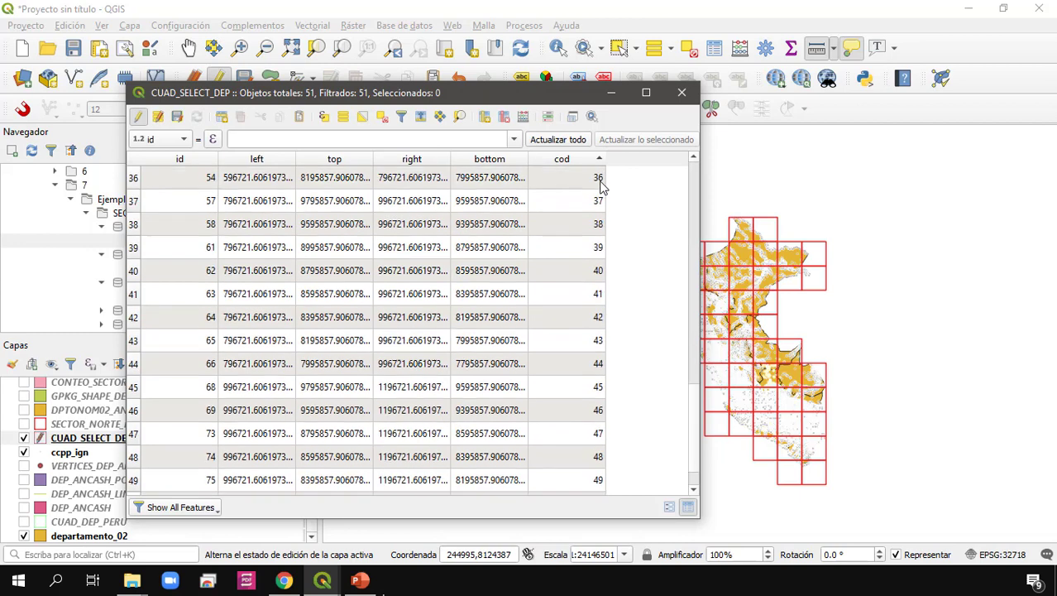
scroll(599, 485, "up", 12)
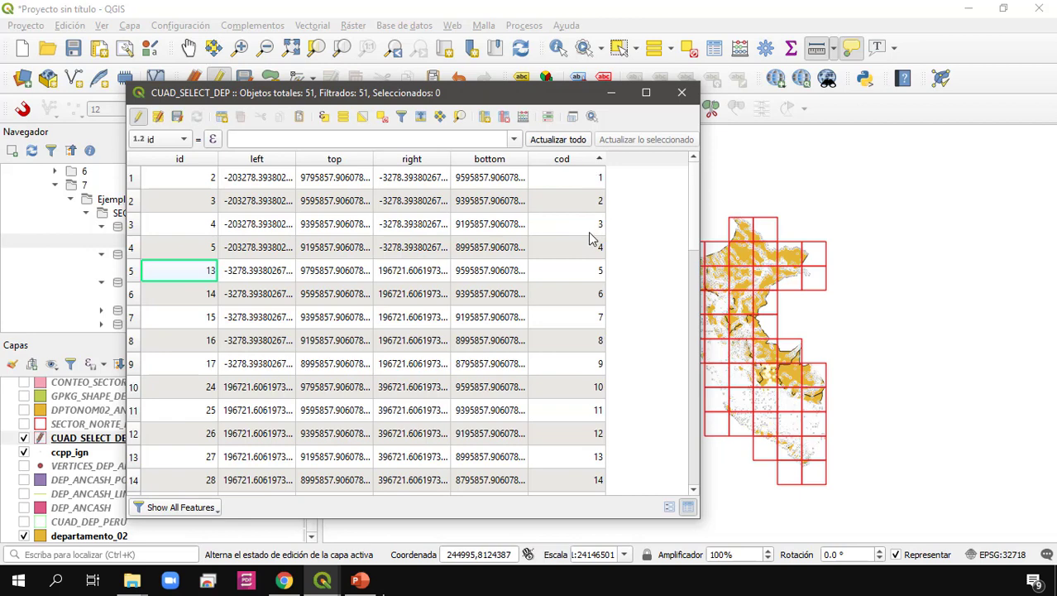
scroll(585, 248, "down", 12)
scroll(580, 260, "up", 12)
Save the CUAD_SELECT_DEP edits, end the editing session and close the attribute table.
left_click(176, 120)
left_click(138, 117)
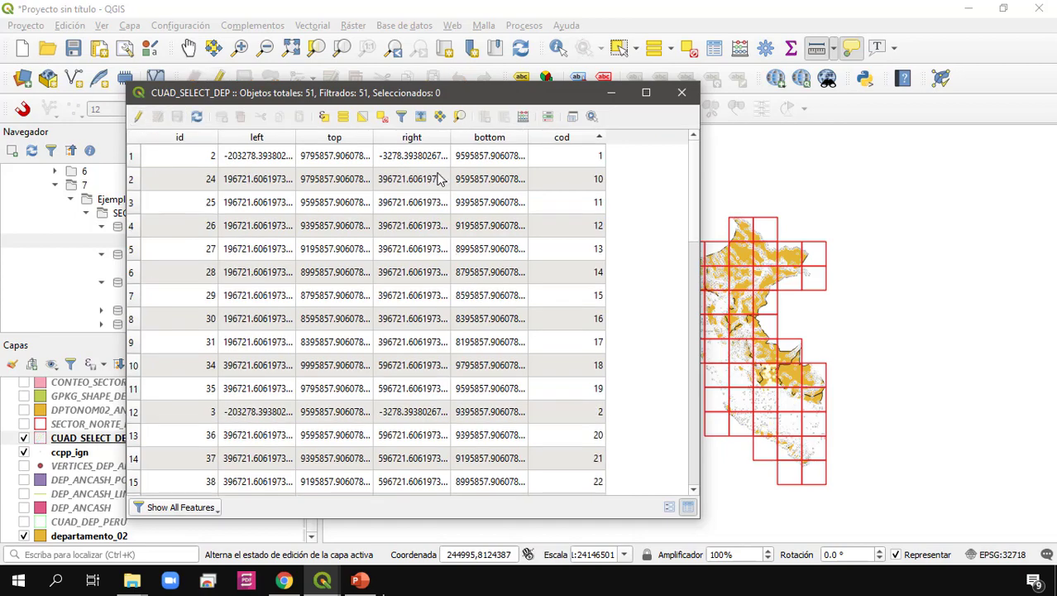
left_click(682, 94)
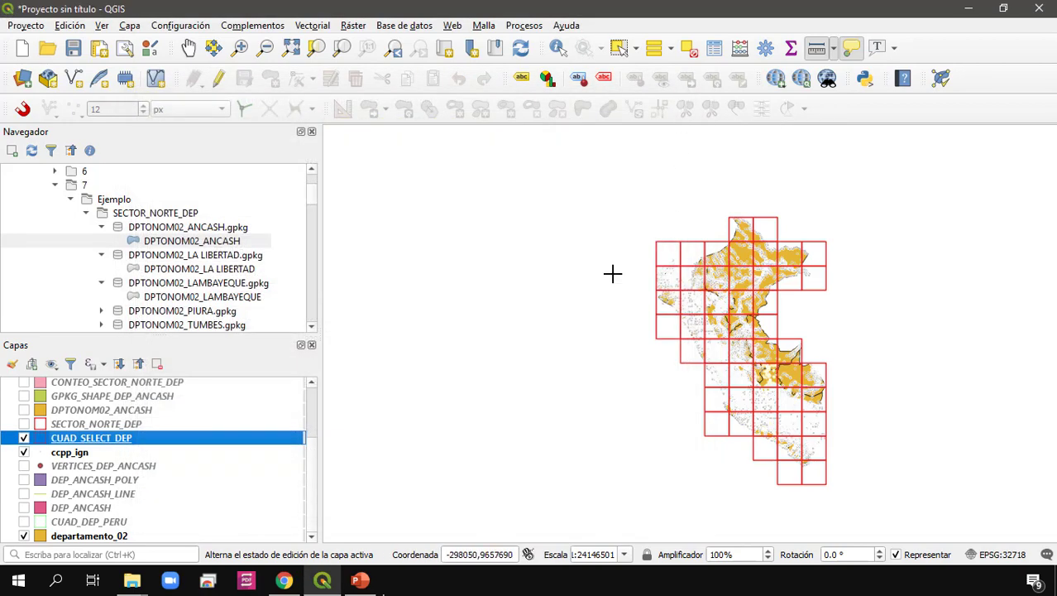
Reopen the CUAD_SELECT_DEP attribute table, check the saved cod values and close it again.
right_click(139, 438)
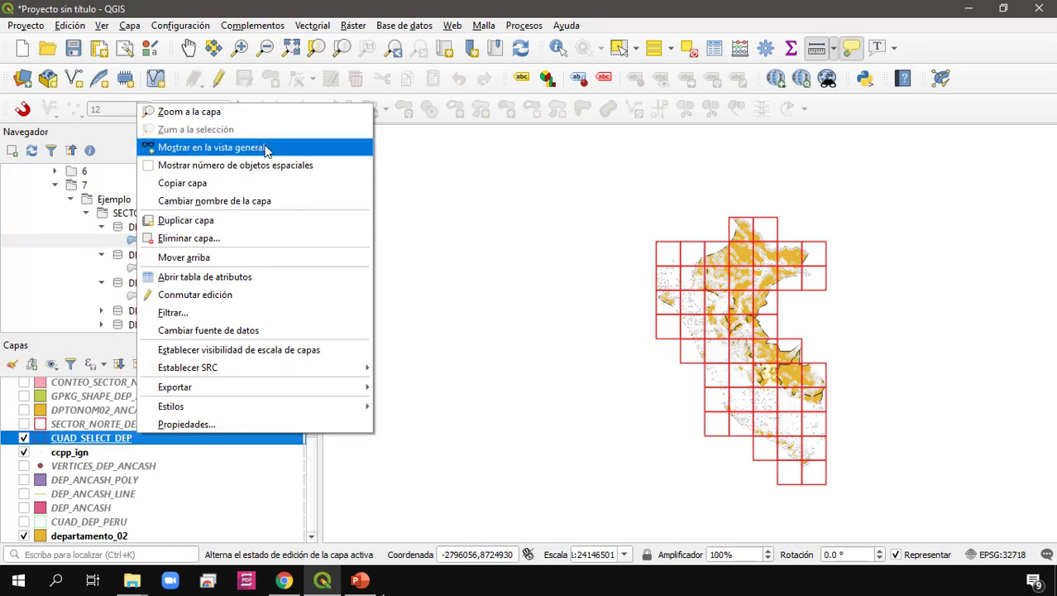
left_click(276, 275)
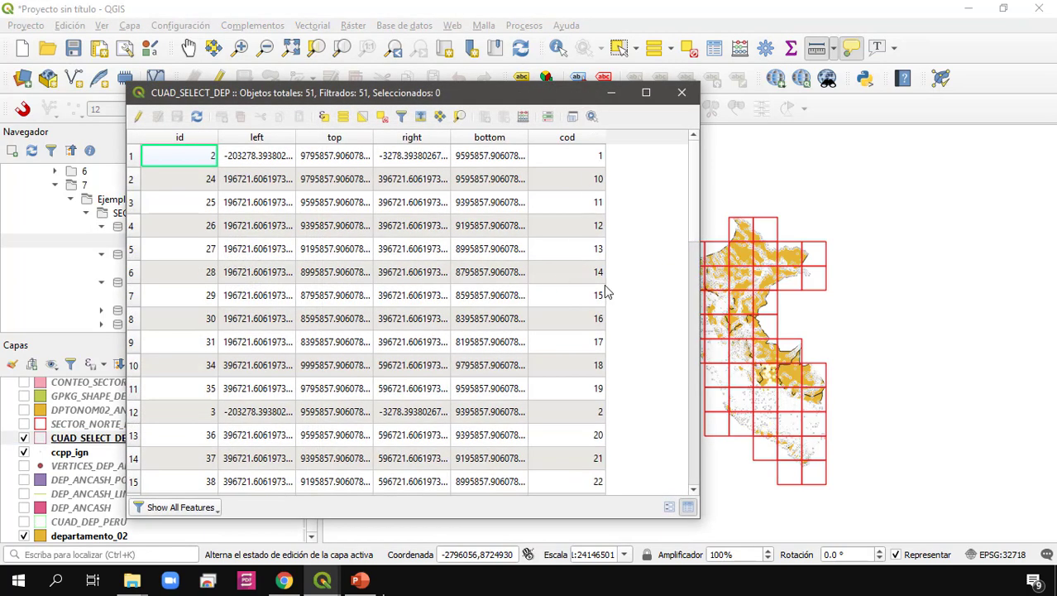
scroll(579, 341, "down", 5)
scroll(583, 352, "up", 5)
left_click(682, 93)
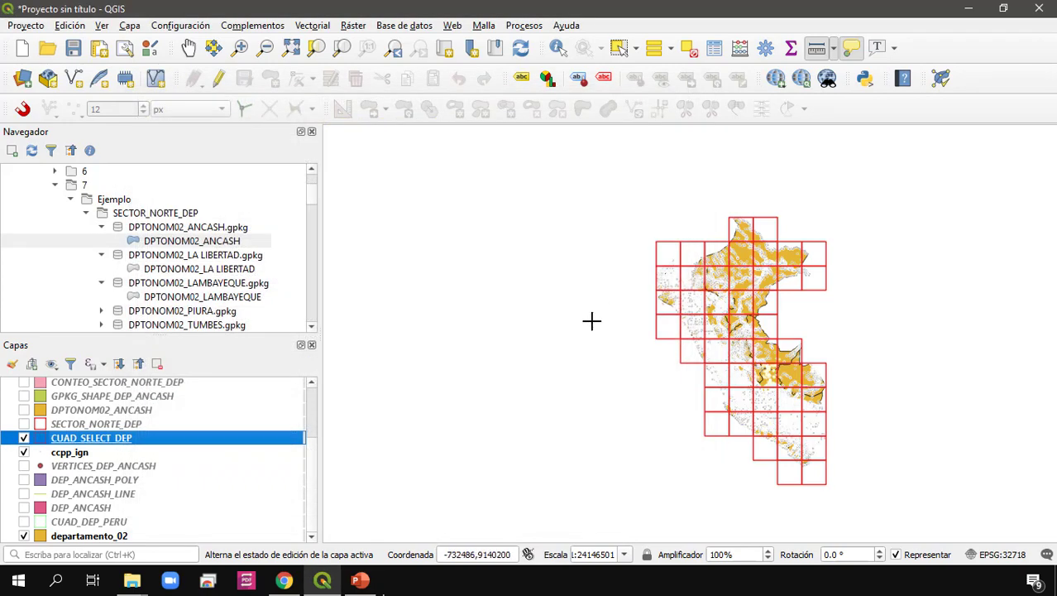
Set up Count points in polygon with CUAD_SELECT_DEP as polygons, ccpp_ign as points and NUMPOINTS as the count field name.
scroll(713, 420, "up", 1)
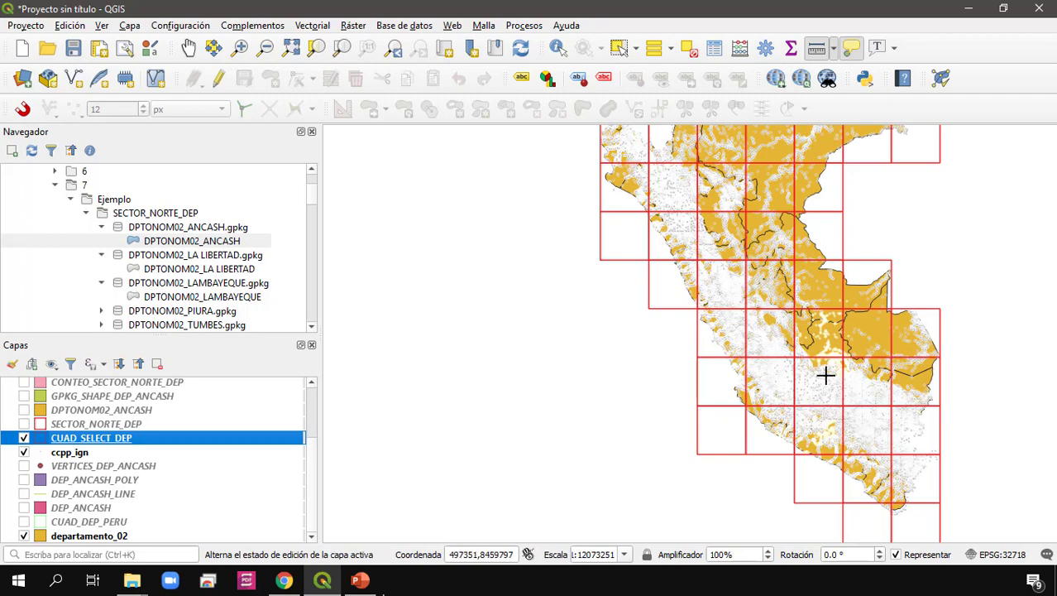
scroll(740, 404, "up", 1)
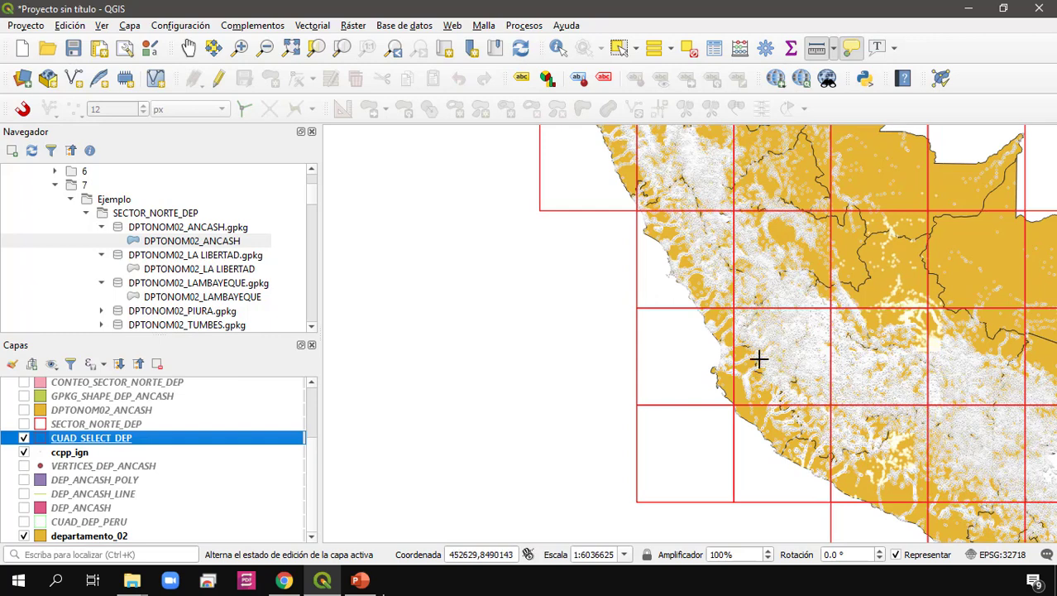
scroll(641, 370, "down", 2)
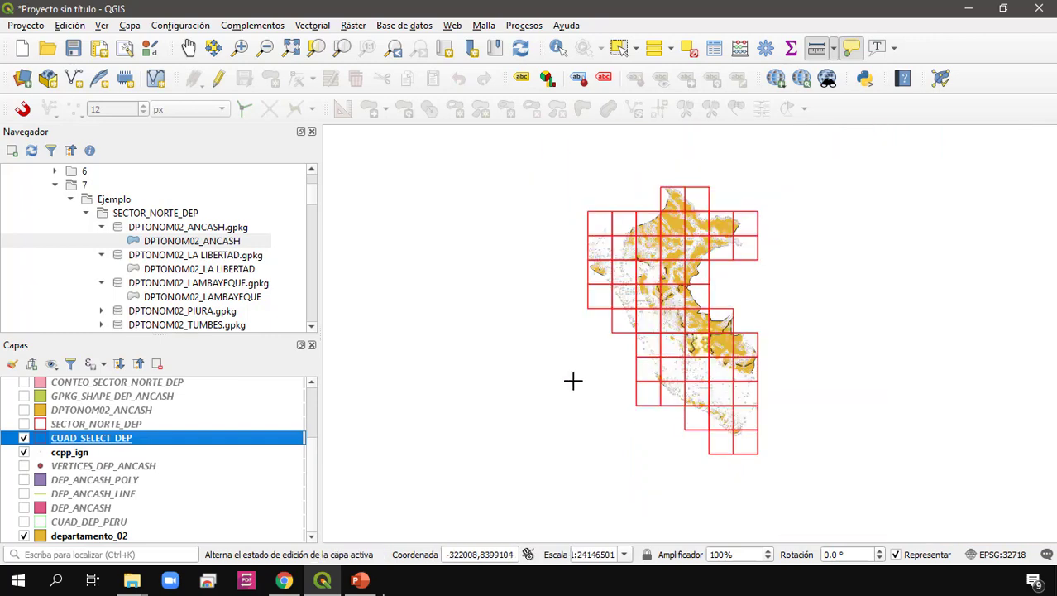
left_click(312, 25)
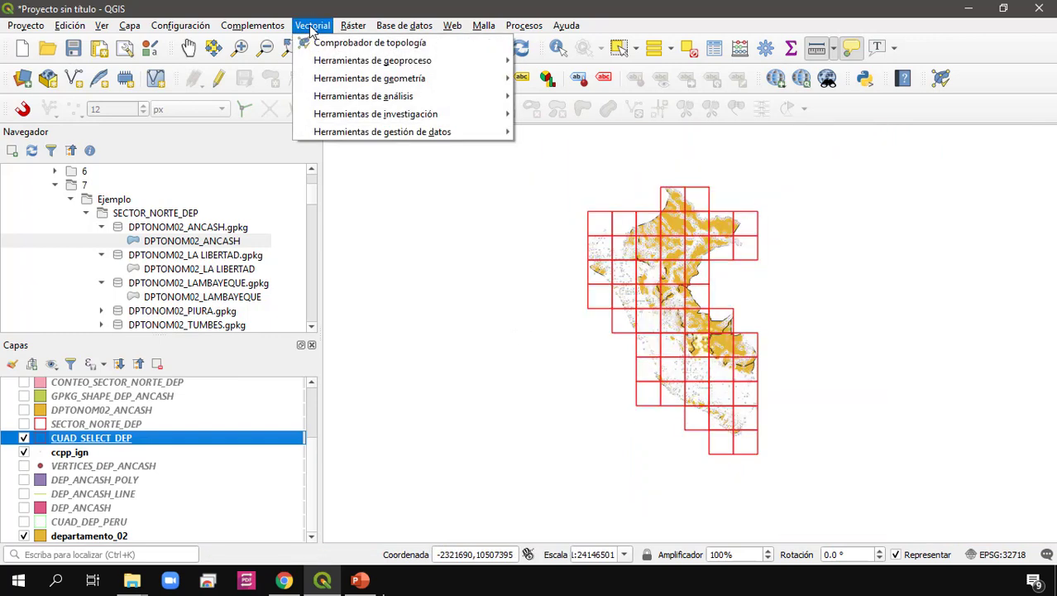
mouse_move(339, 81)
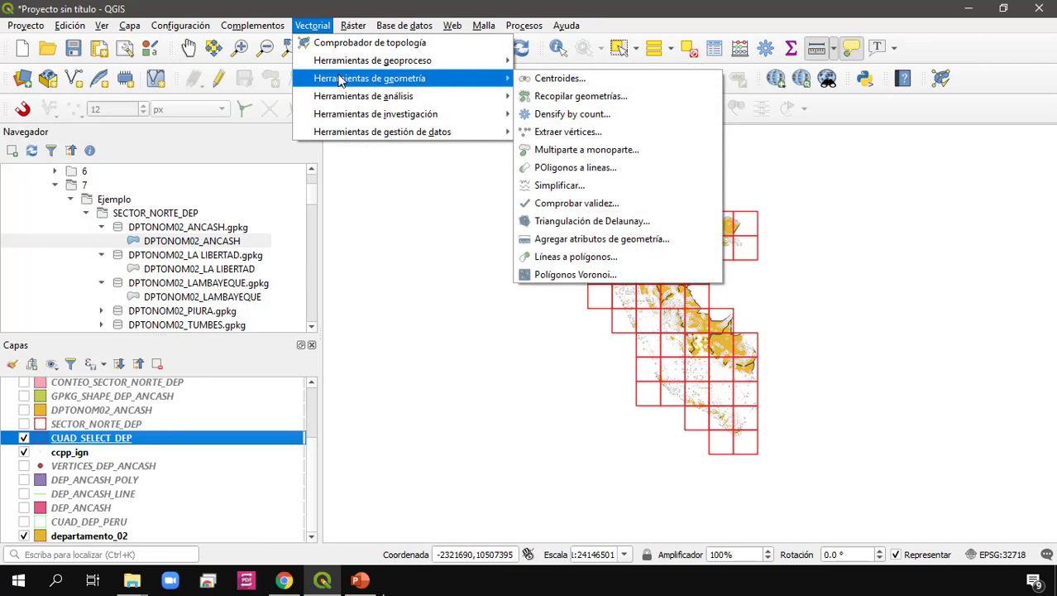
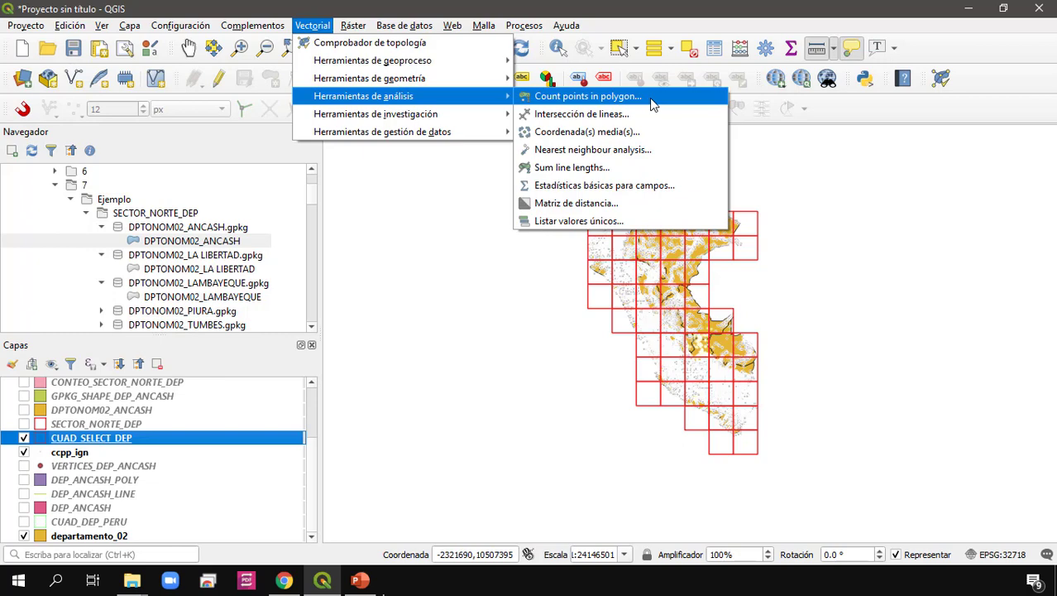
left_click(588, 96)
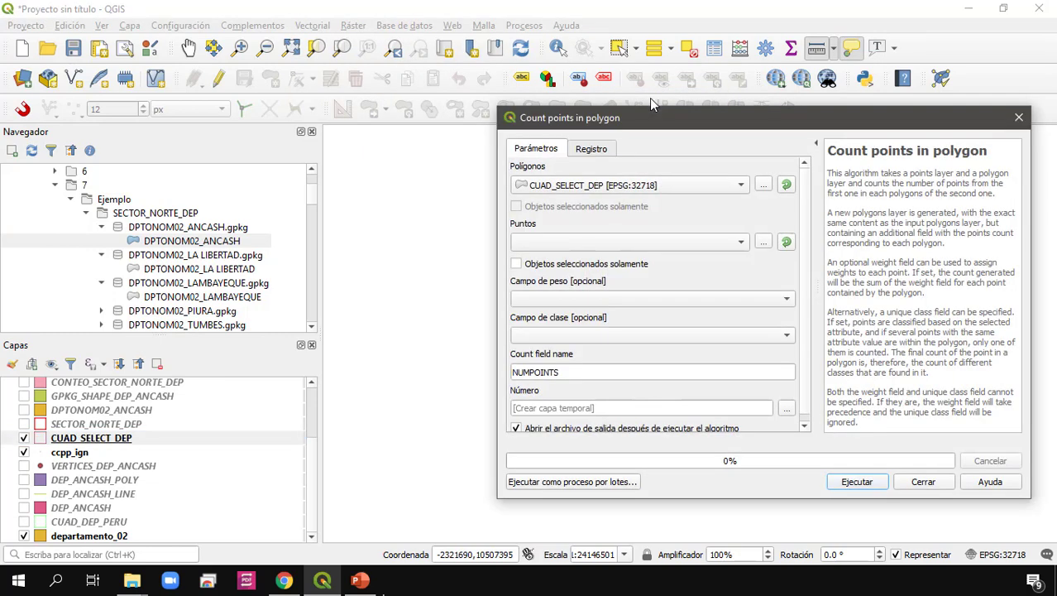
left_click(595, 188)
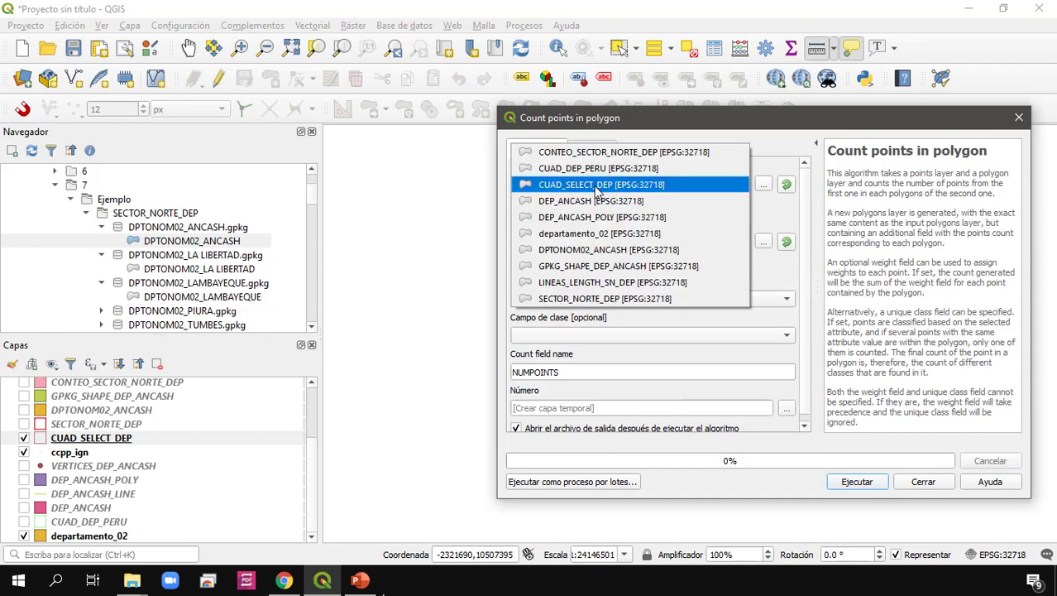
left_click(597, 189)
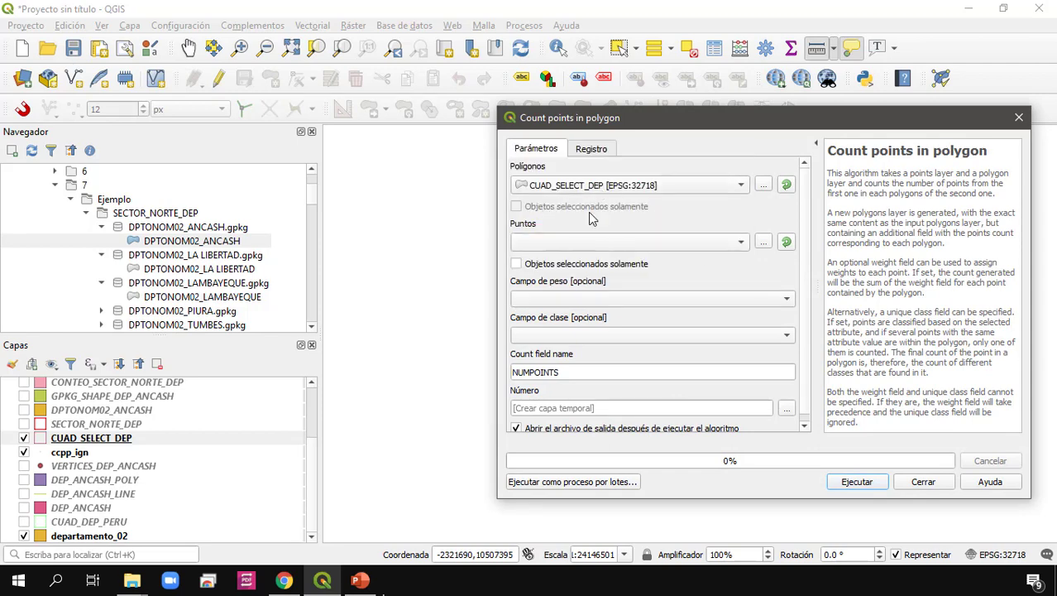
left_click(694, 244)
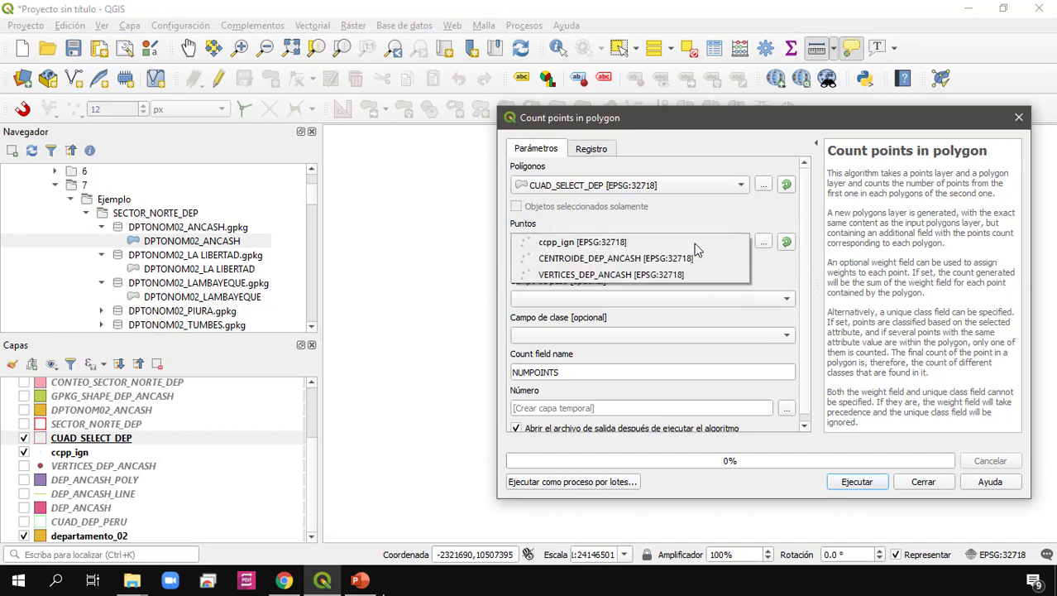
left_click(577, 246)
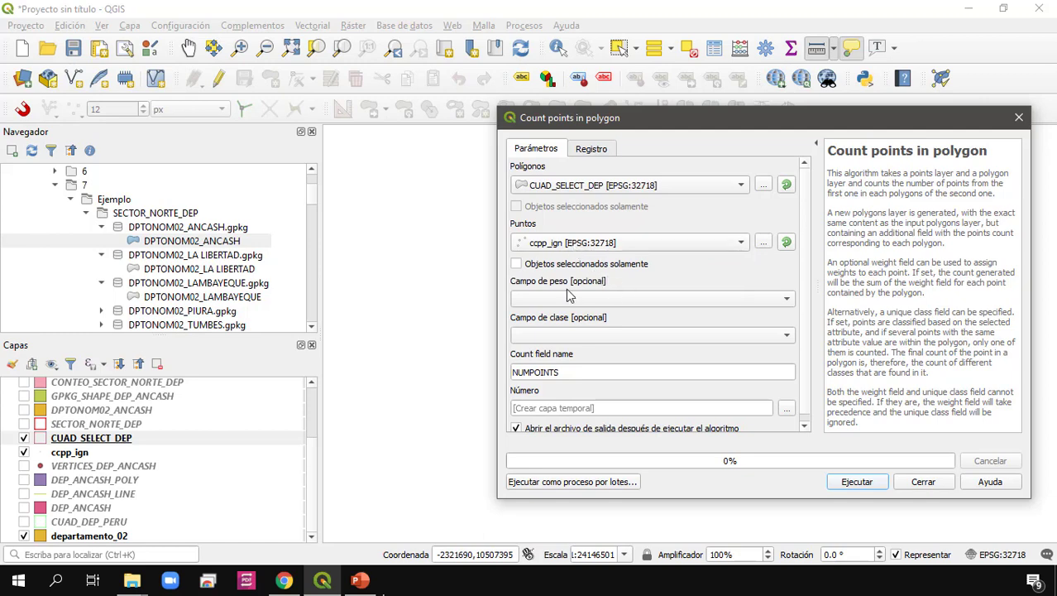
left_click(586, 373)
left_click_drag(586, 374, 473, 371)
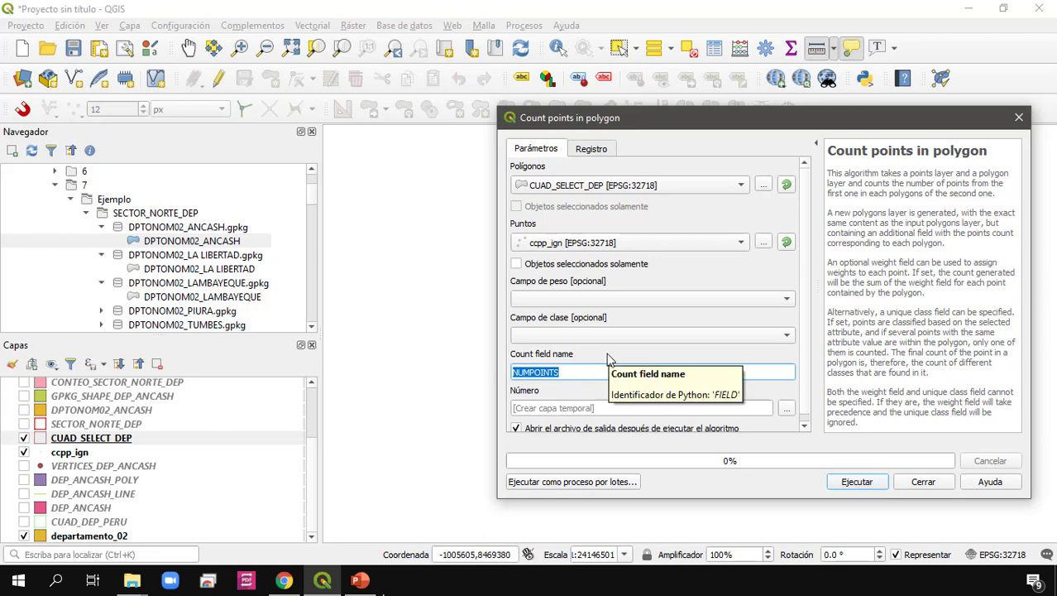
left_click(587, 373)
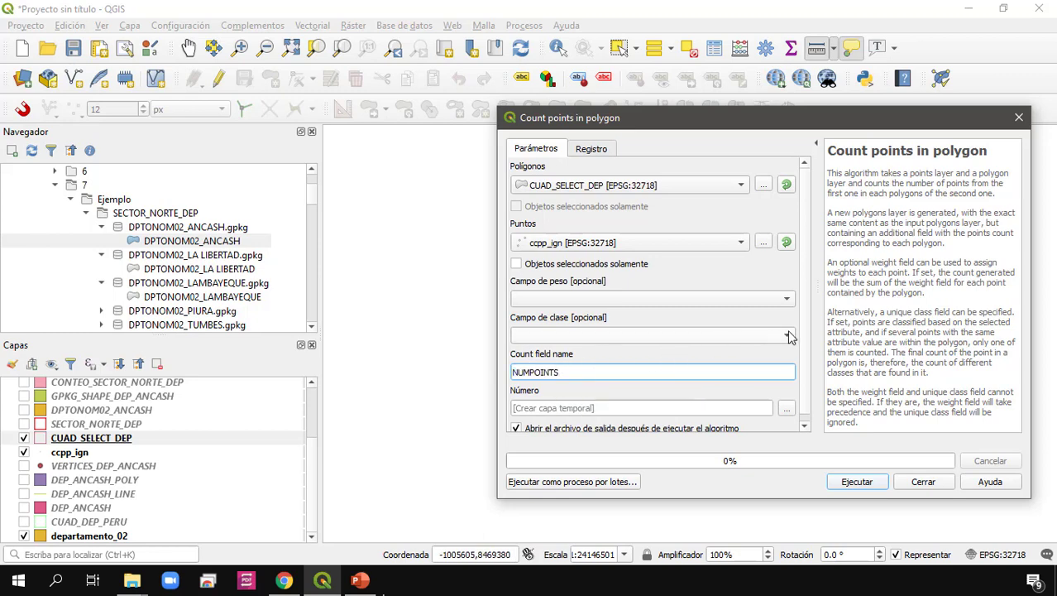
Set the count output to the shapefile CUADRICULA in the Ejemplo folder, run the algorithm and close its dialog.
scroll(809, 327, "down", 1)
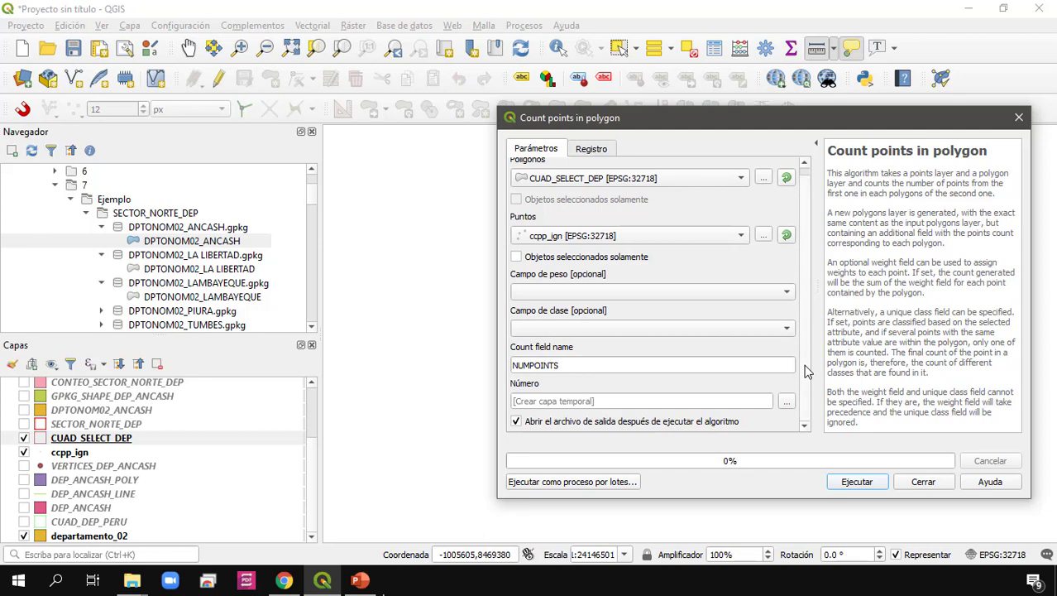
left_click(790, 405)
left_click(841, 438)
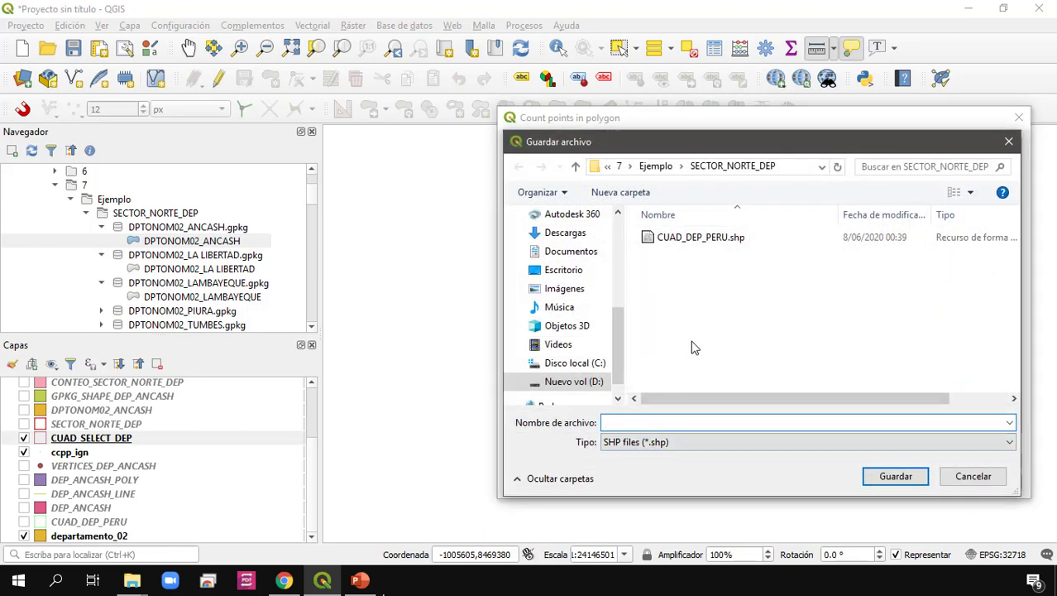
left_click(658, 166)
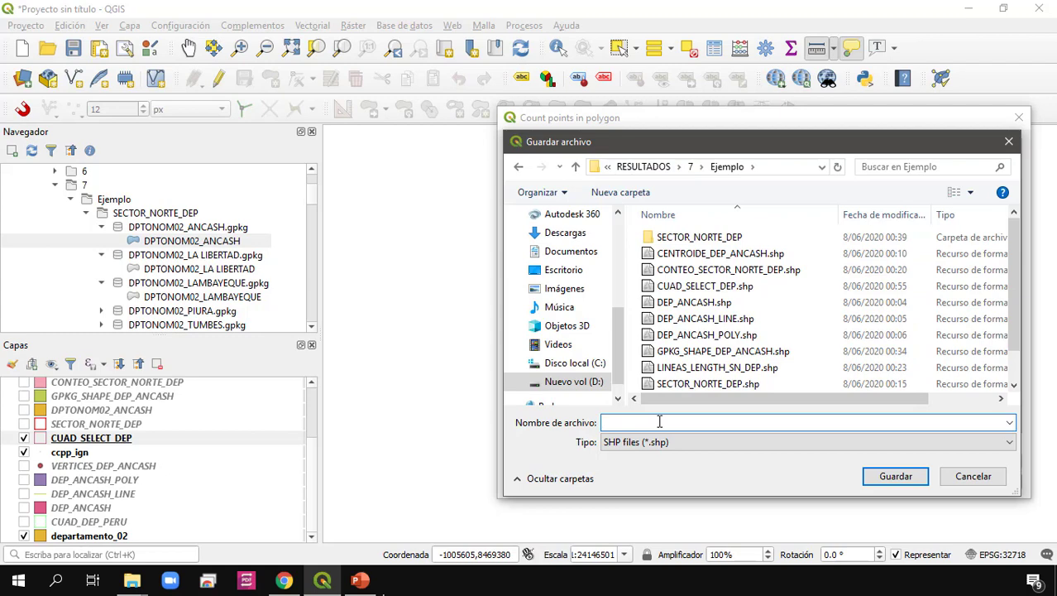
type("CUAD")
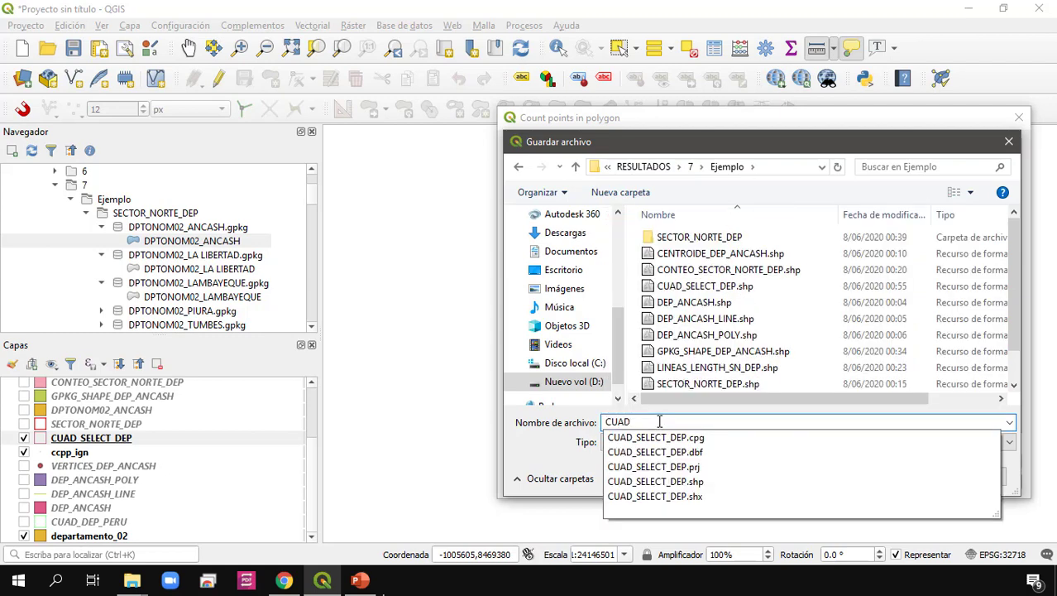
type("RICULA")
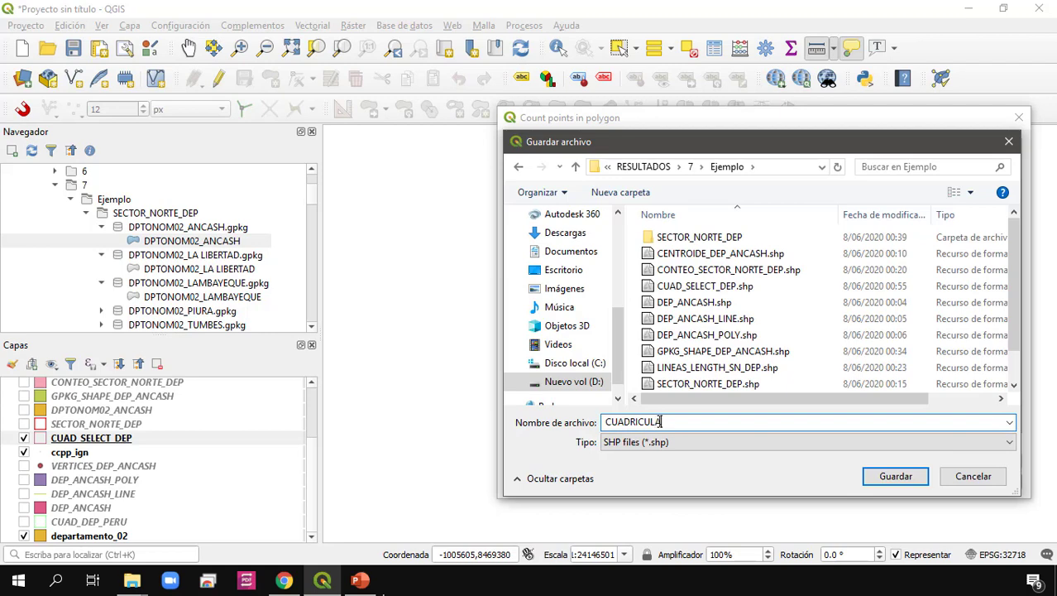
left_click(876, 478)
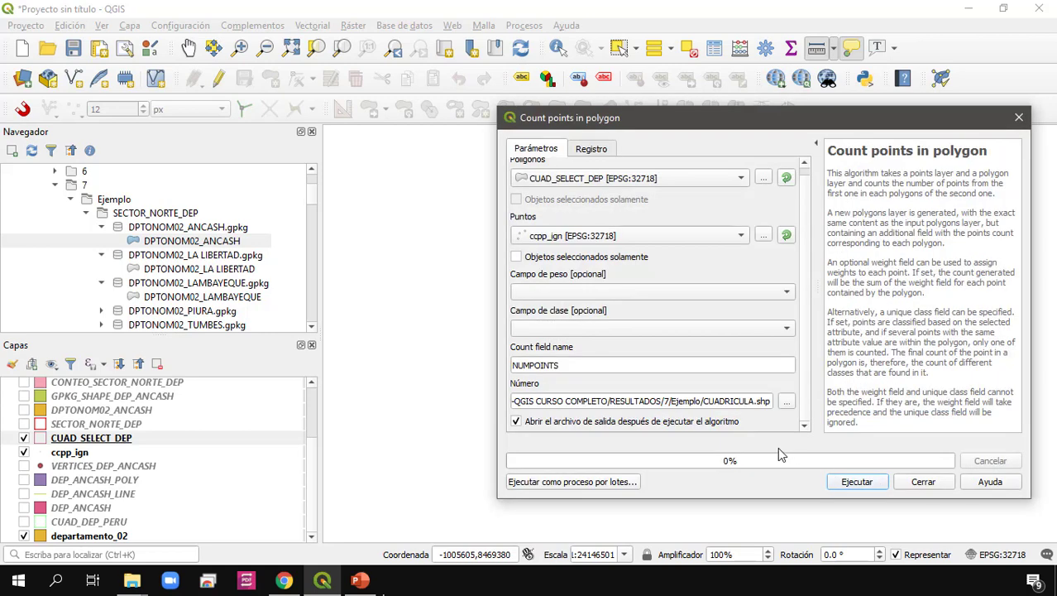
left_click(849, 486)
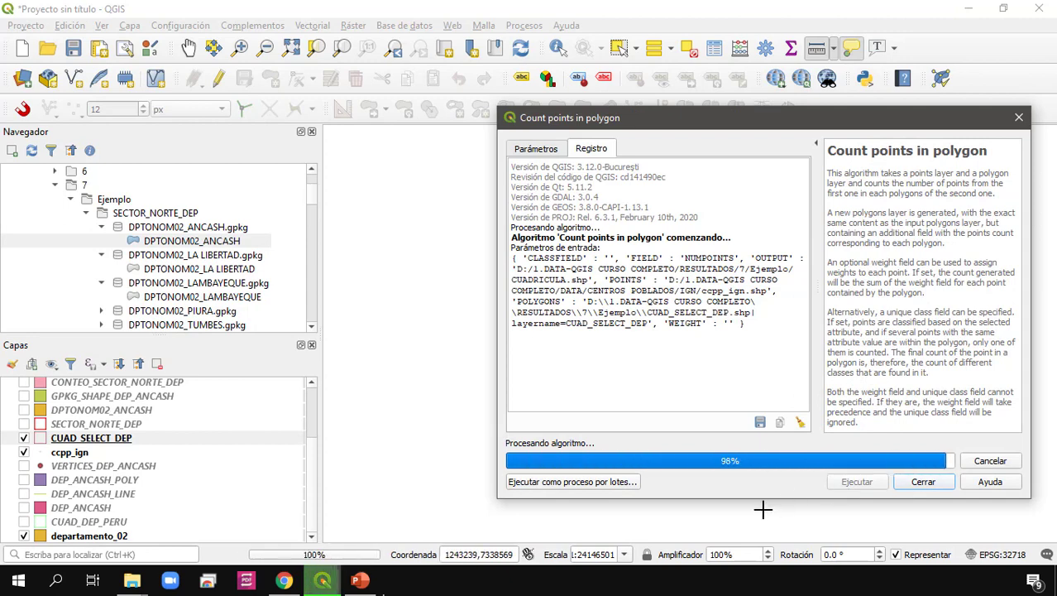
left_click(923, 482)
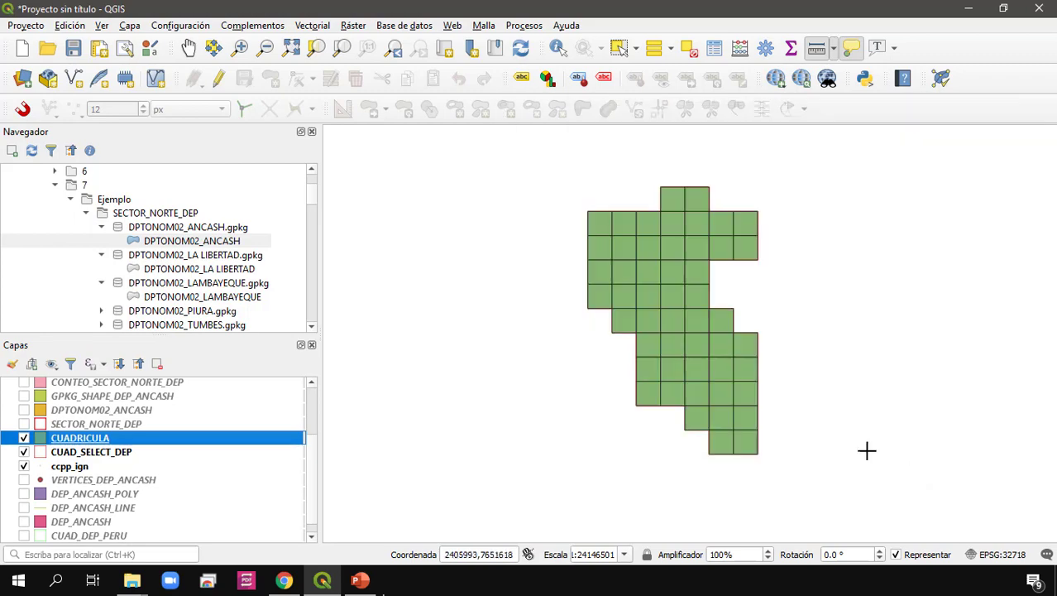
Open the CUADRICULA attribute table and review its point counts, sorting the records by cod and by NUMPOINTS.
right_click(96, 440)
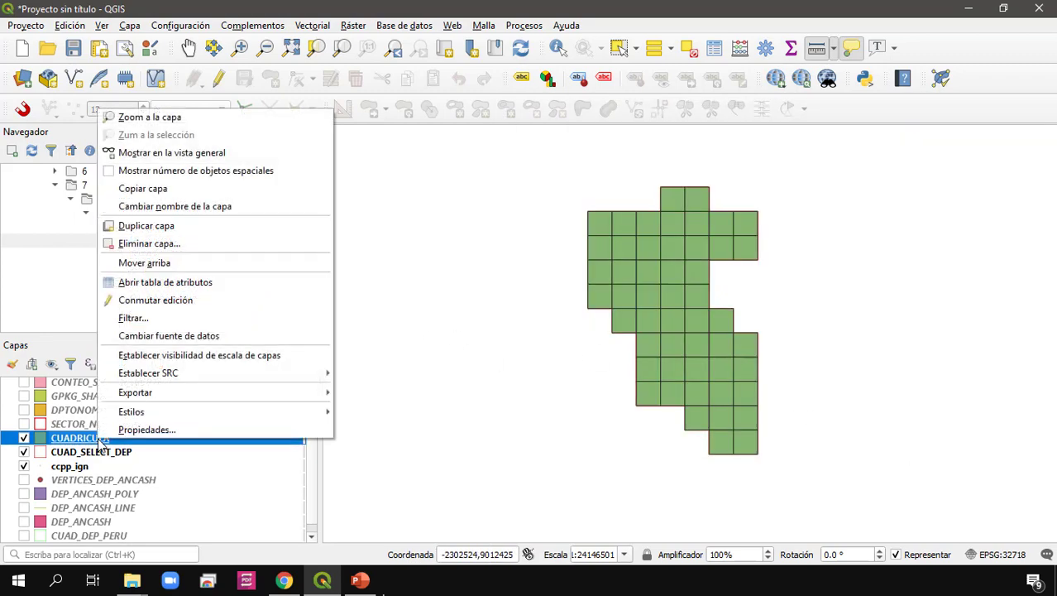
left_click(179, 286)
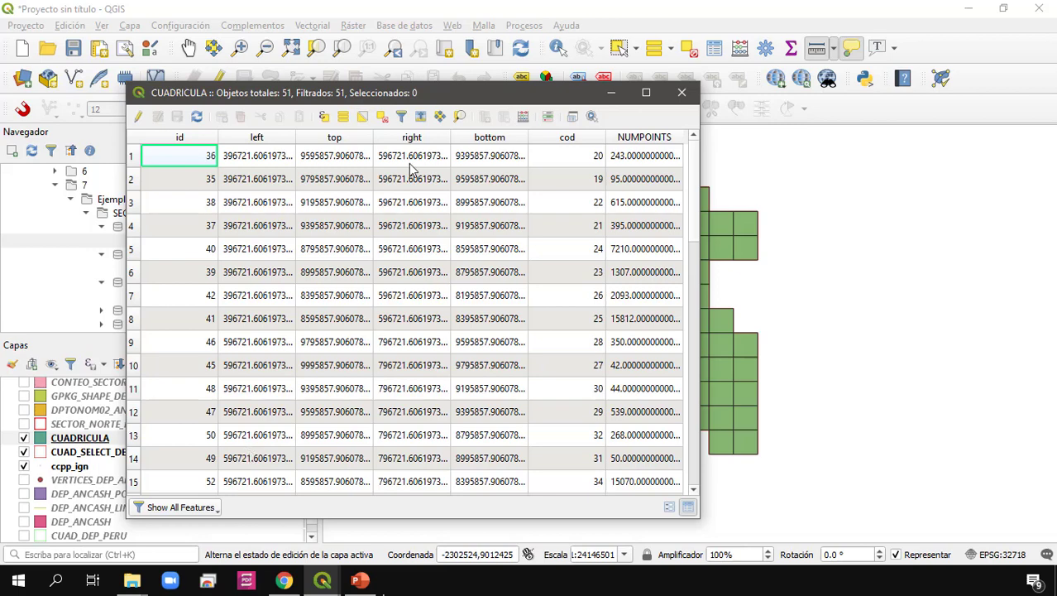
left_click(582, 138)
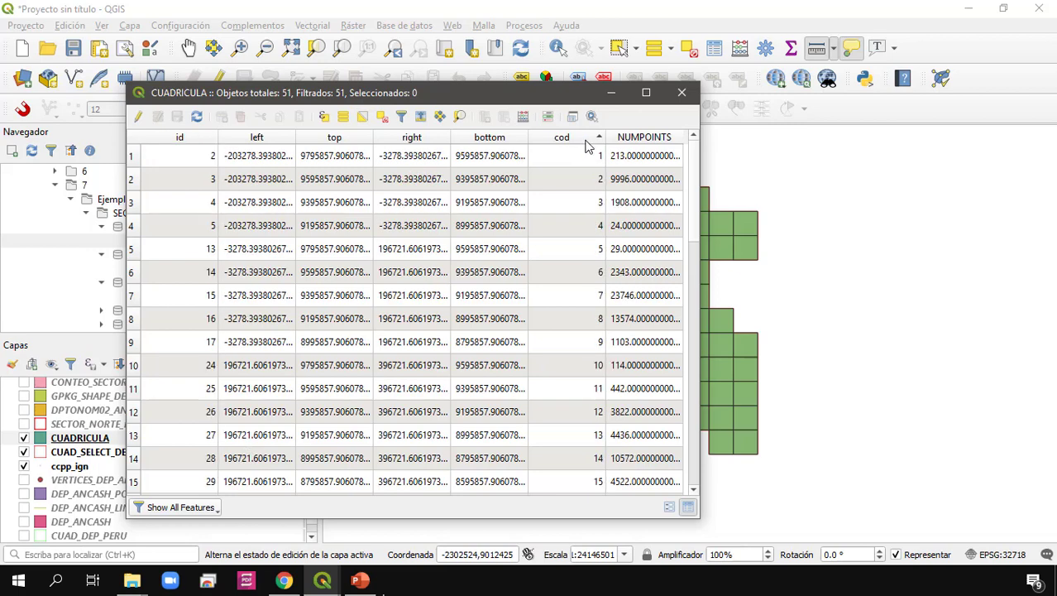
left_click(586, 147)
left_click(658, 140)
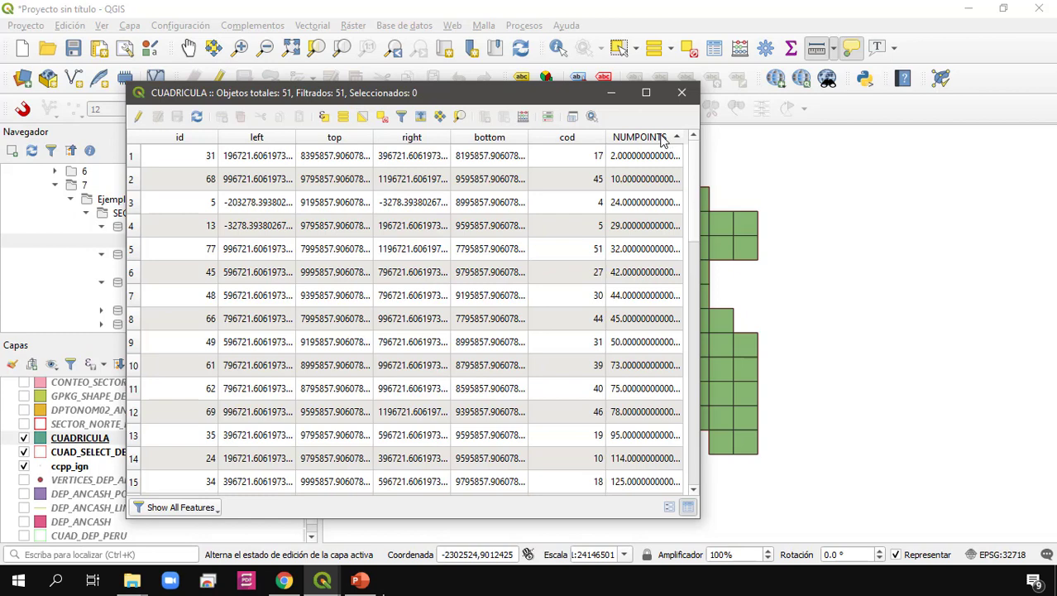
left_click(661, 139)
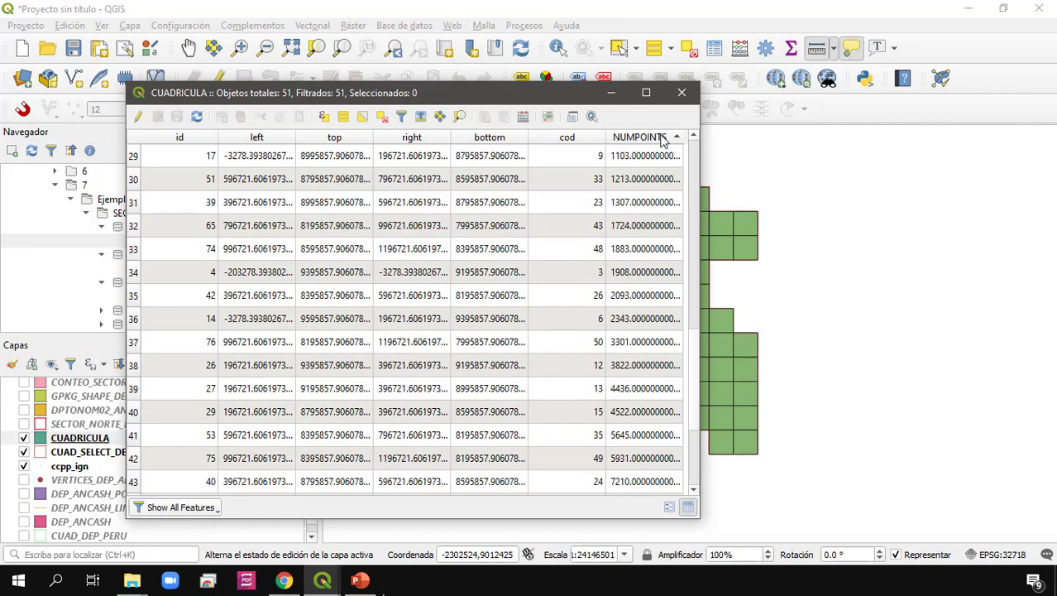
Compare the lowest and highest point counts in CUADRICULA by sorting on NUMPOINTS in both directions, and close the attribute table.
left_click(661, 140)
left_click(660, 139)
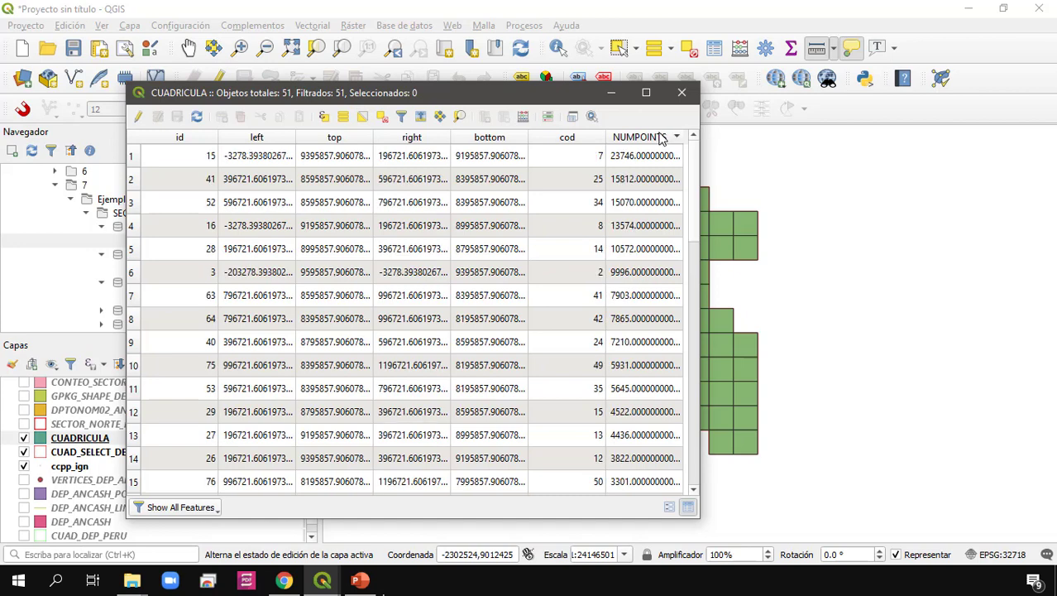
left_click(660, 140)
left_click(658, 140)
left_click(658, 141)
left_click(658, 140)
left_click(658, 140)
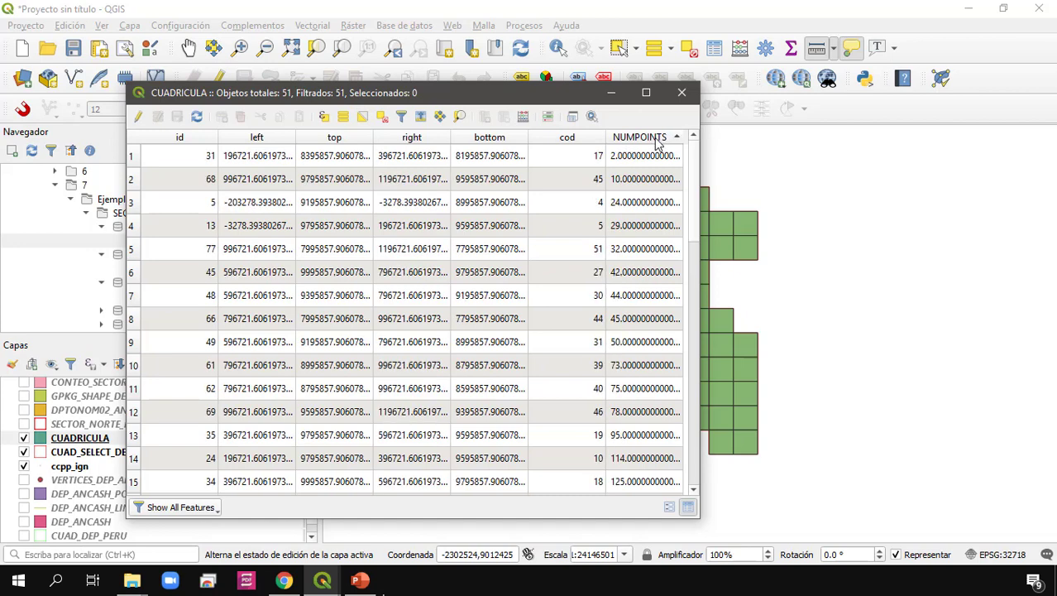
left_click(660, 141)
left_click(666, 141)
scroll(662, 207, "down", 12)
scroll(662, 214, "up", 12)
left_click(681, 93)
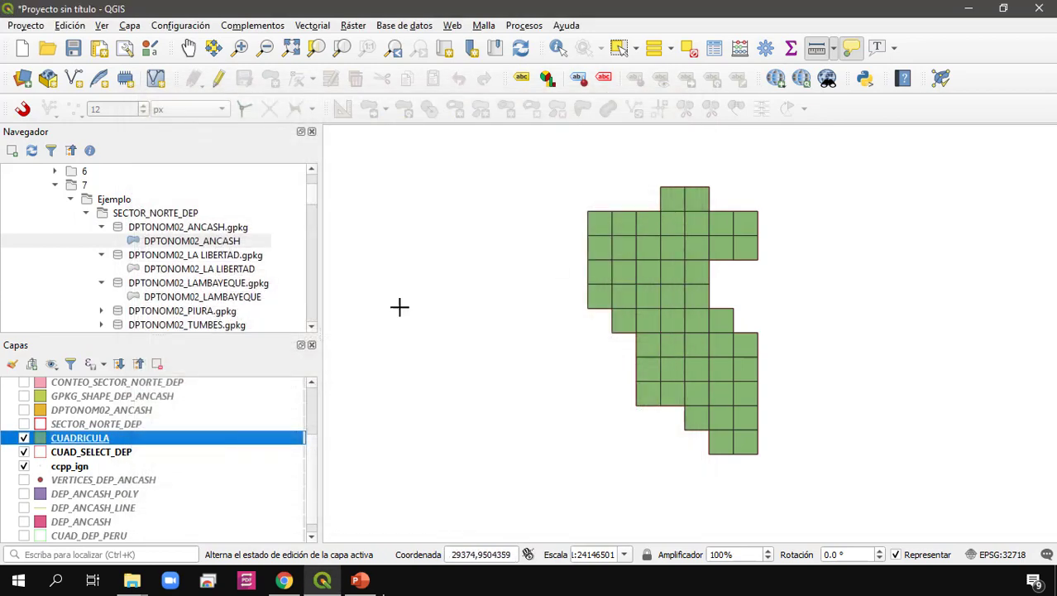
Style the CUADRICULA layer's simple fill with no fill (Sin relleno) and a red #d82323 outline.
right_click(105, 445)
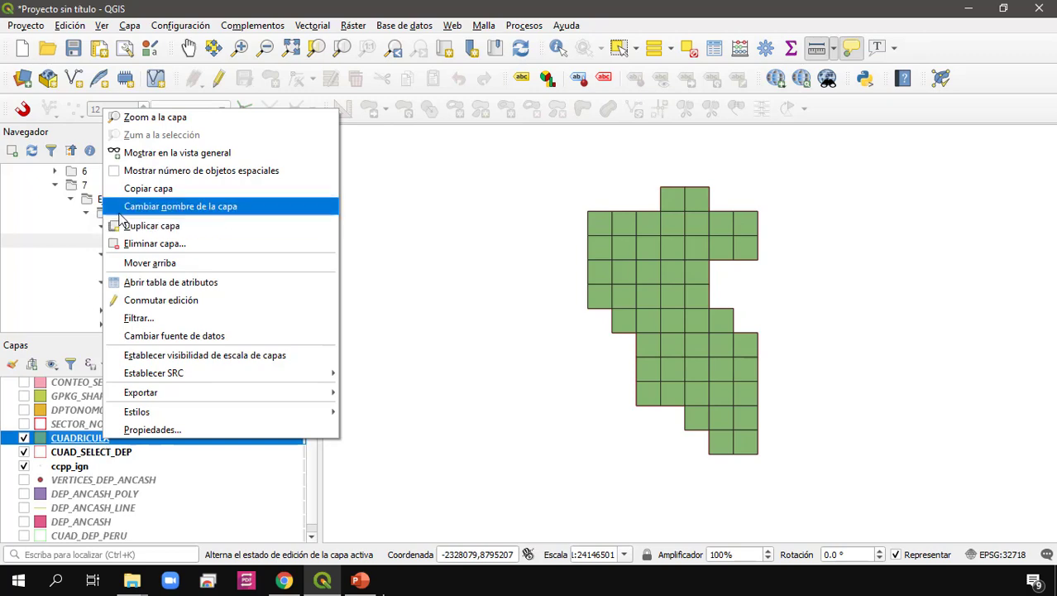
left_click(77, 439)
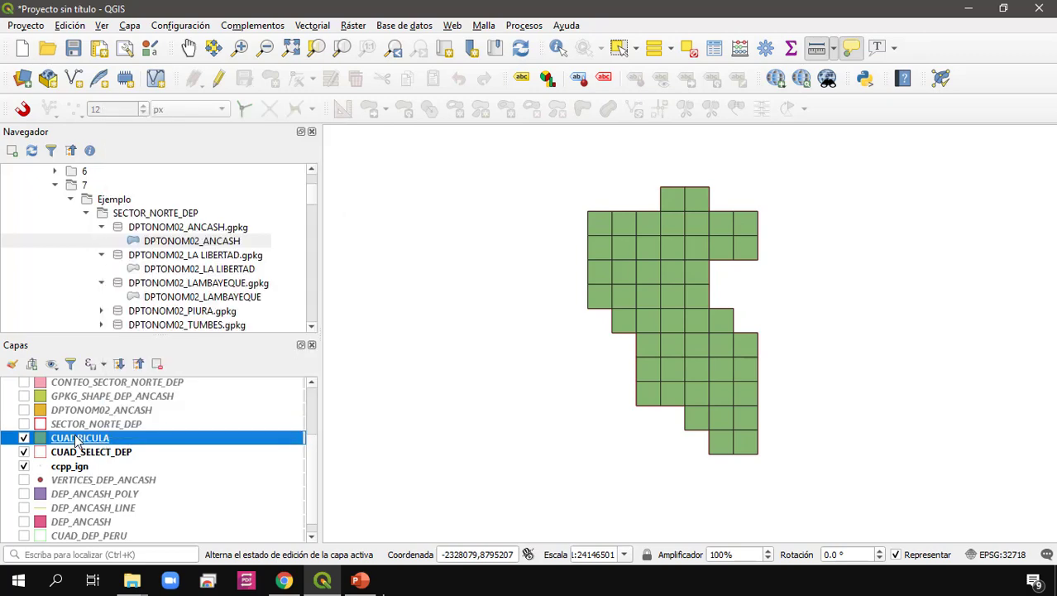
double_click(77, 438)
left_click(413, 91)
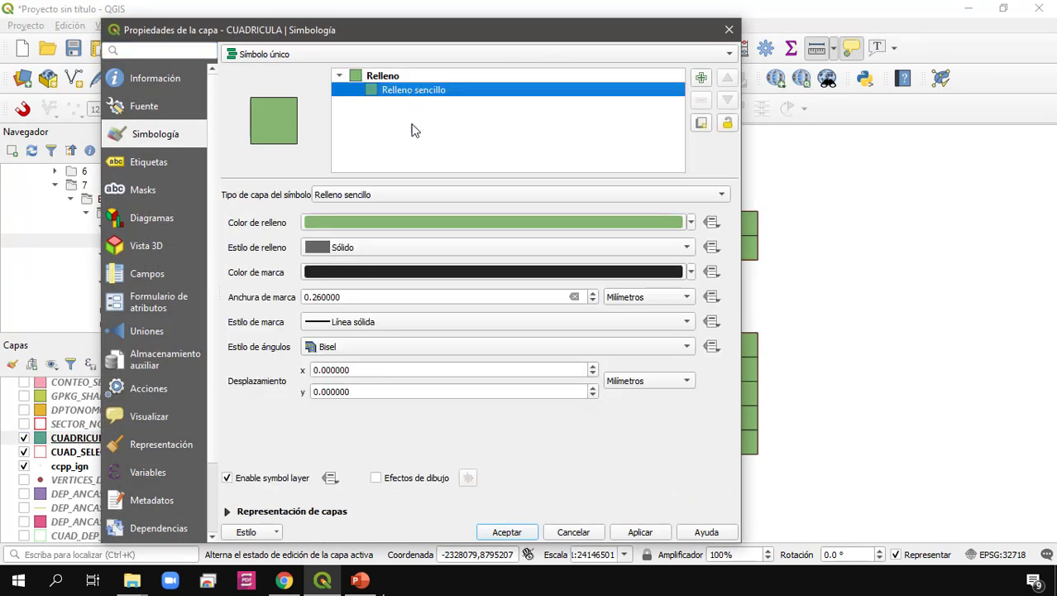
left_click(371, 246)
left_click(374, 265)
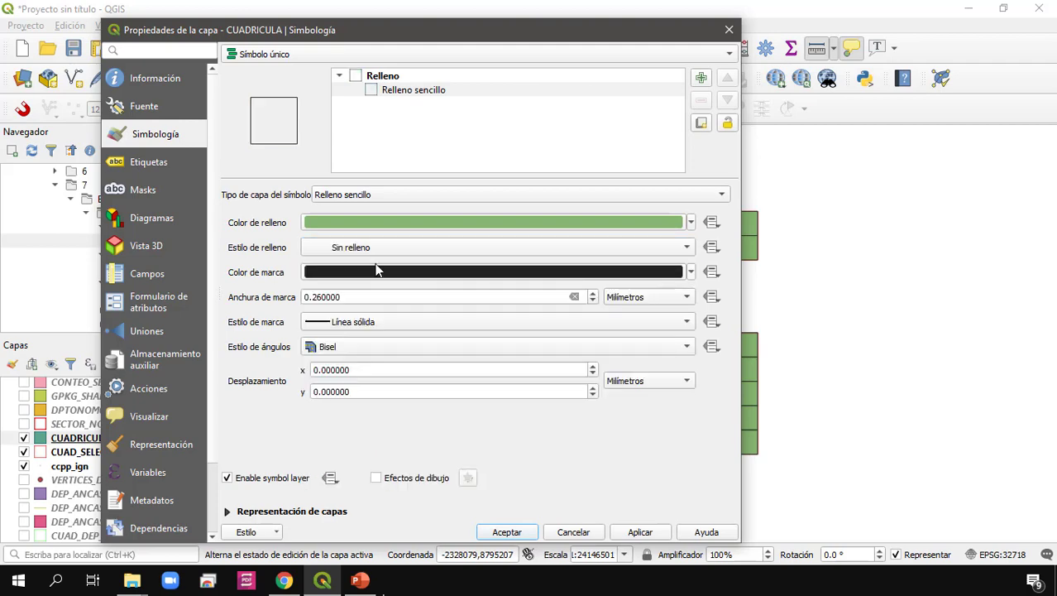
left_click(375, 271)
left_click(592, 331)
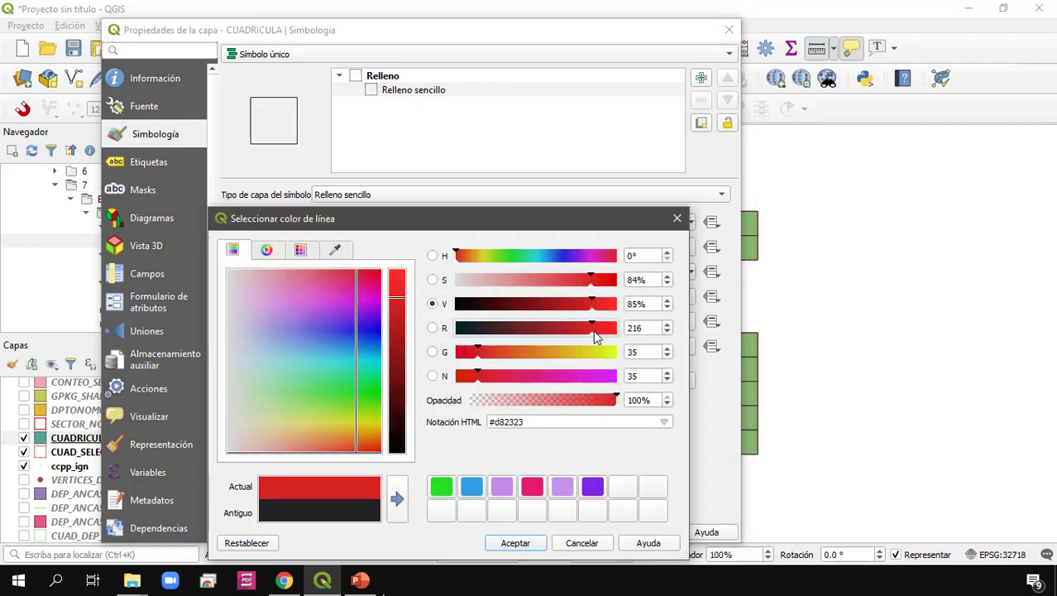
left_click(506, 544)
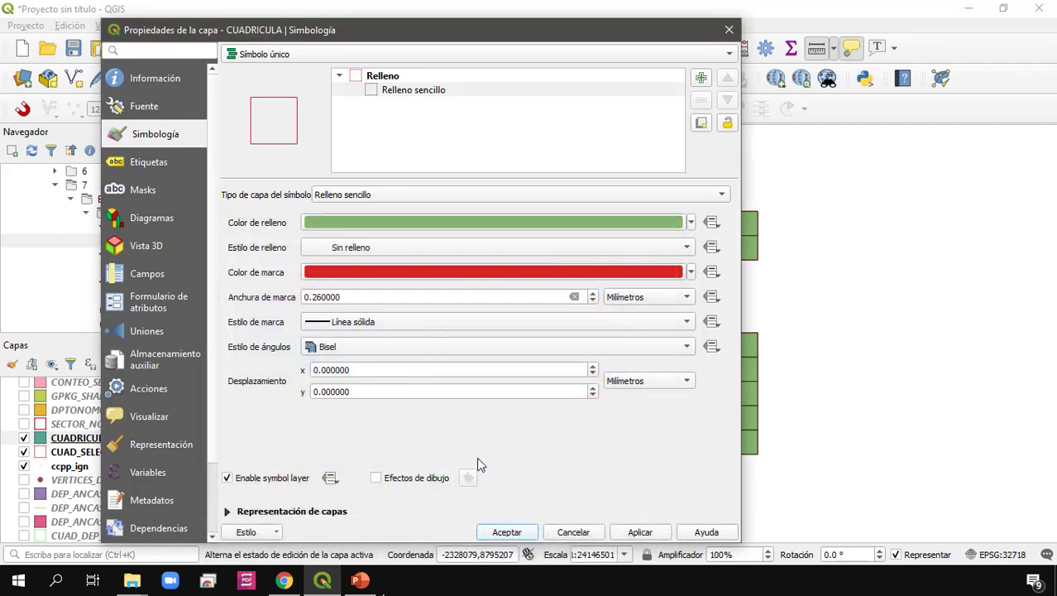
left_click(507, 532)
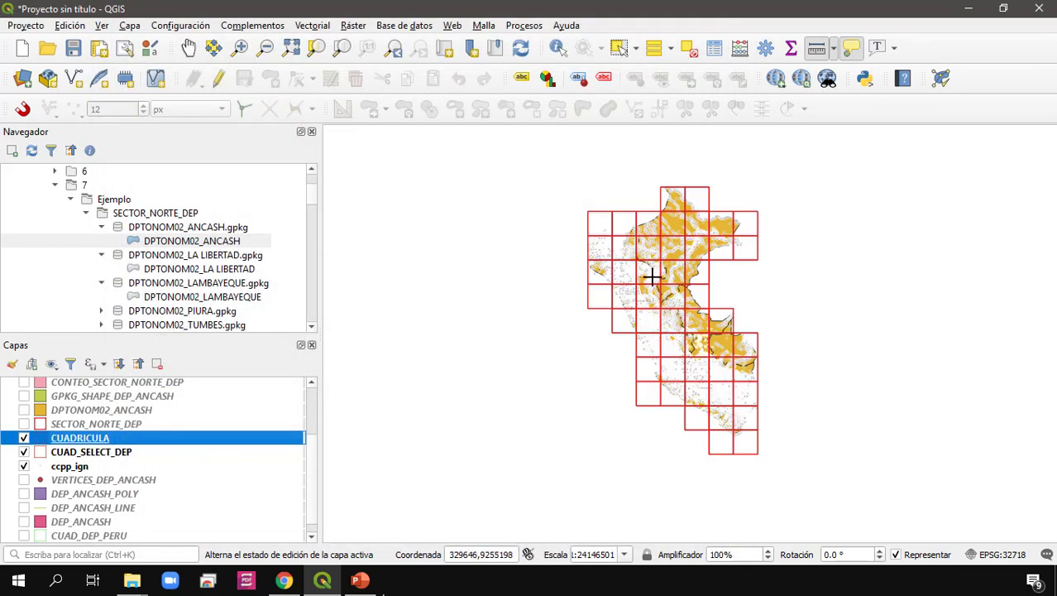
Hide the CUAD_SELECT_DEP layer and inspect the ccpp_ign points inside the CUADRICULA cells on the map.
left_click(23, 451)
left_click(23, 466)
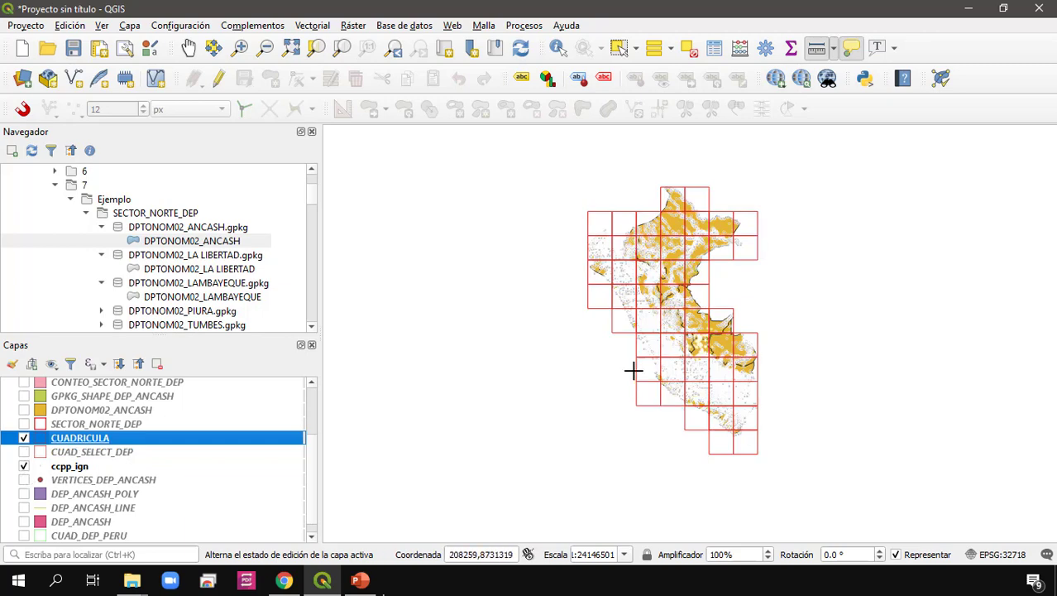
scroll(632, 305, "up", 1)
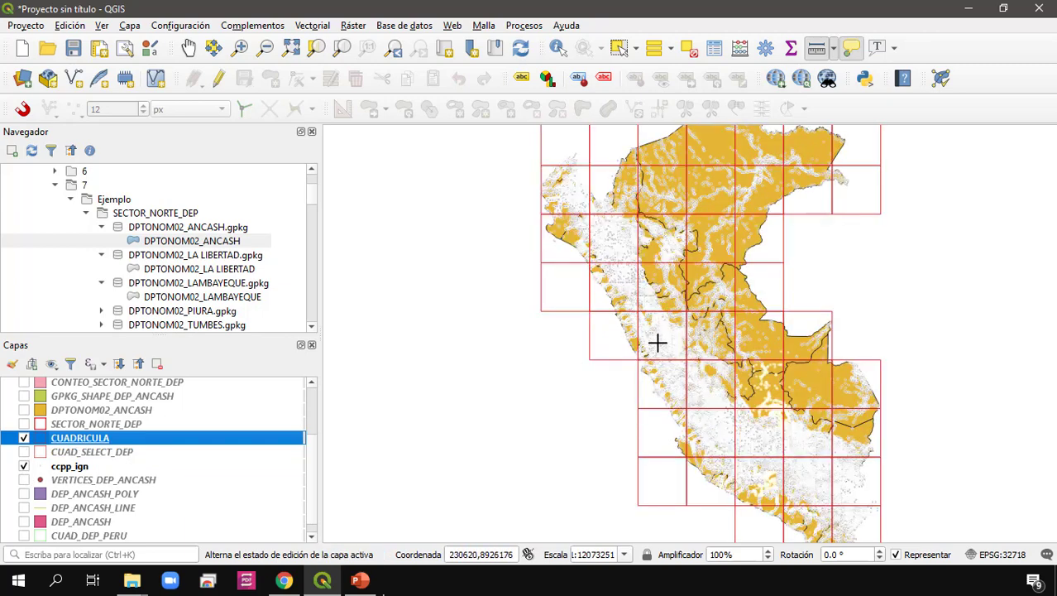
scroll(656, 342, "up", 2)
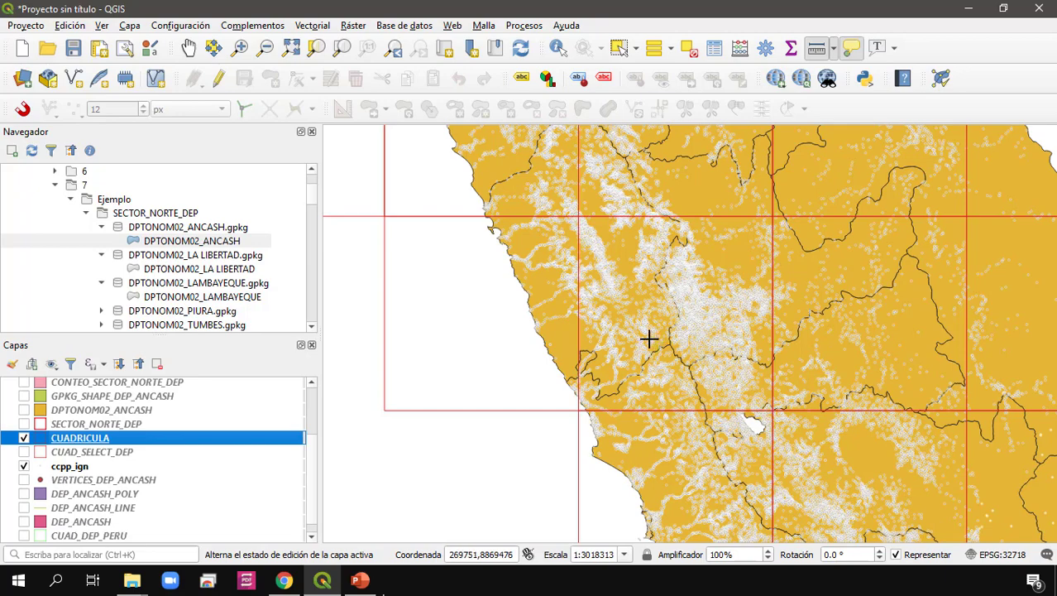
scroll(651, 340, "down", 3)
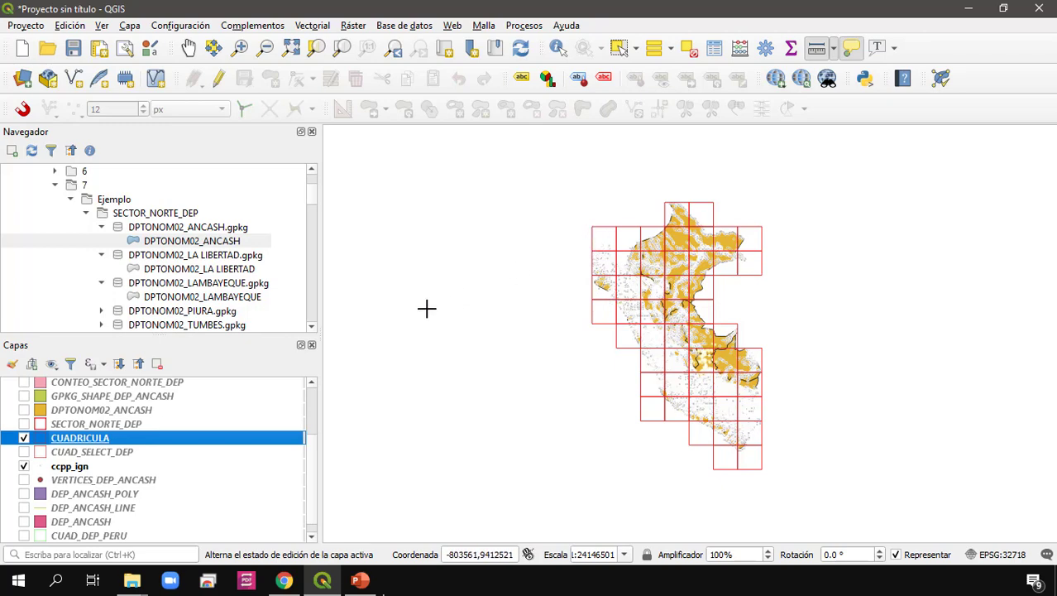
Reopen the CUADRICULA attribute table and look through the NUMPOINTS values of its records.
right_click(117, 442)
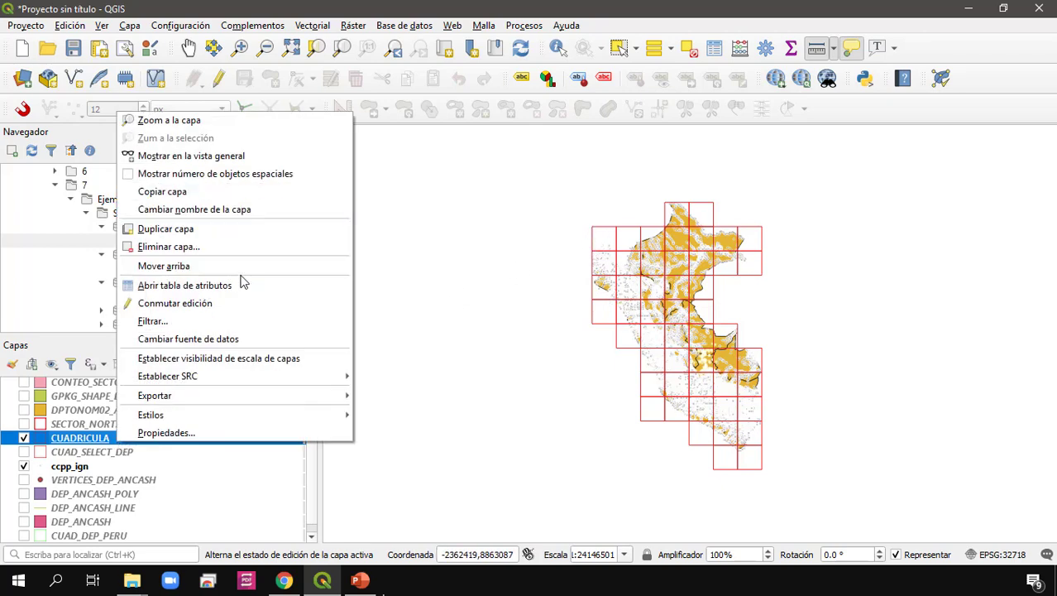
left_click(245, 287)
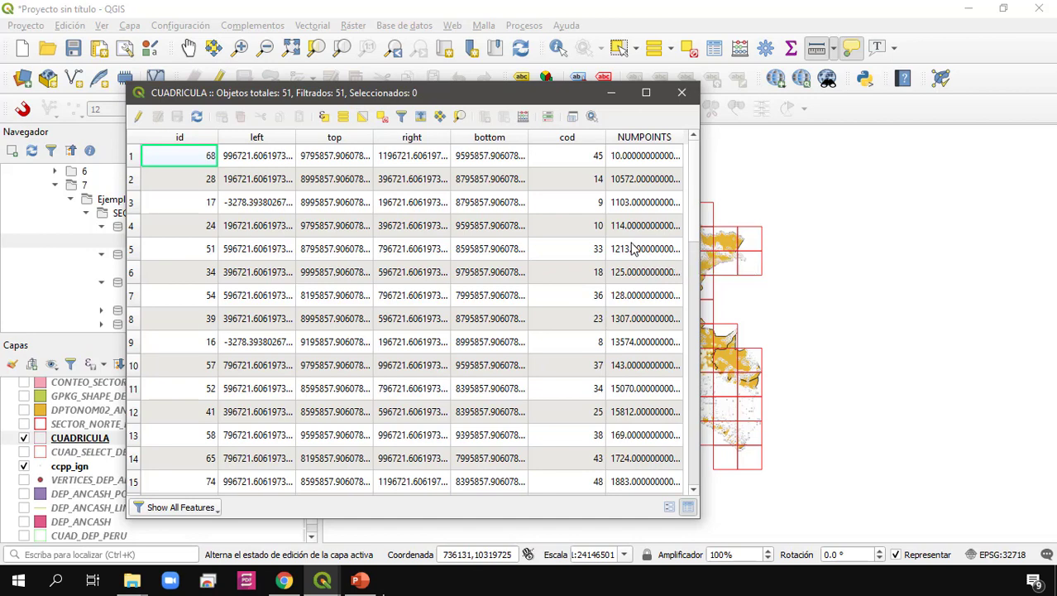
scroll(634, 286, "down", 4)
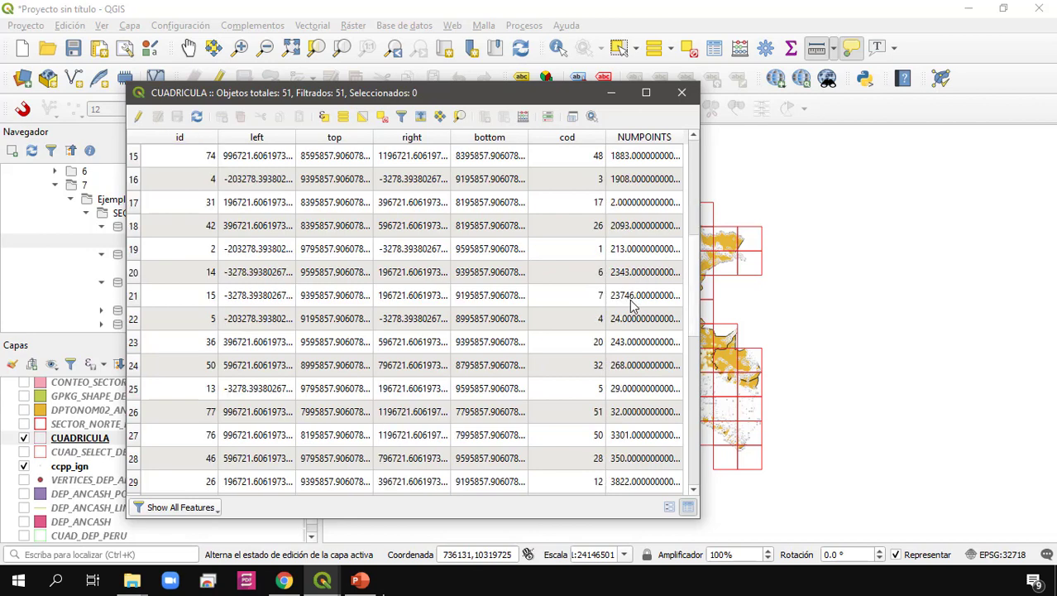
scroll(633, 299, "up", 4)
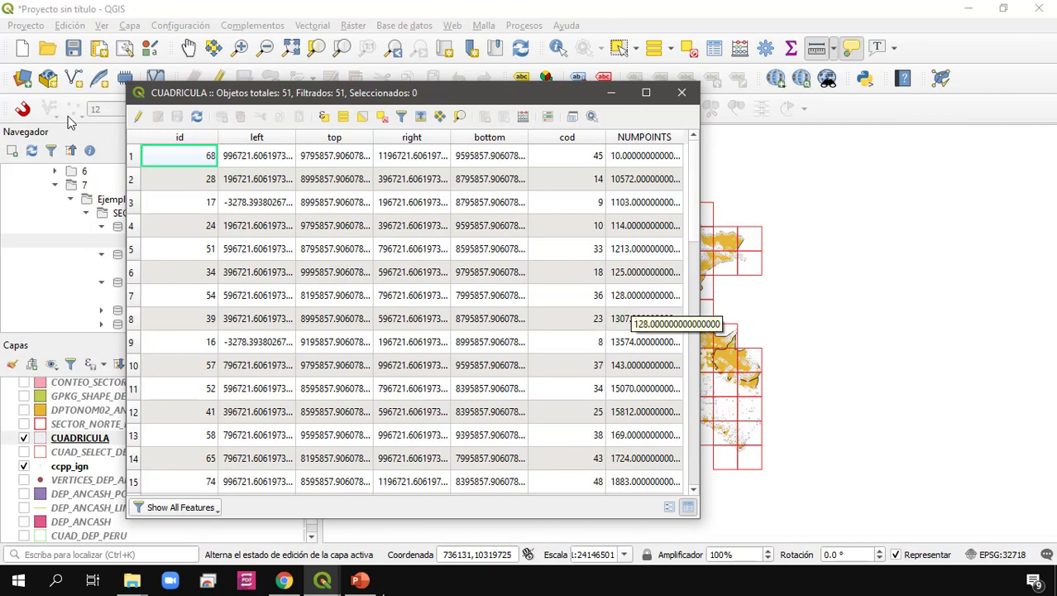
Enable editing on CUADRICULA and add a text field (Texto, cadena) named DENSIDAD.
left_click(138, 117)
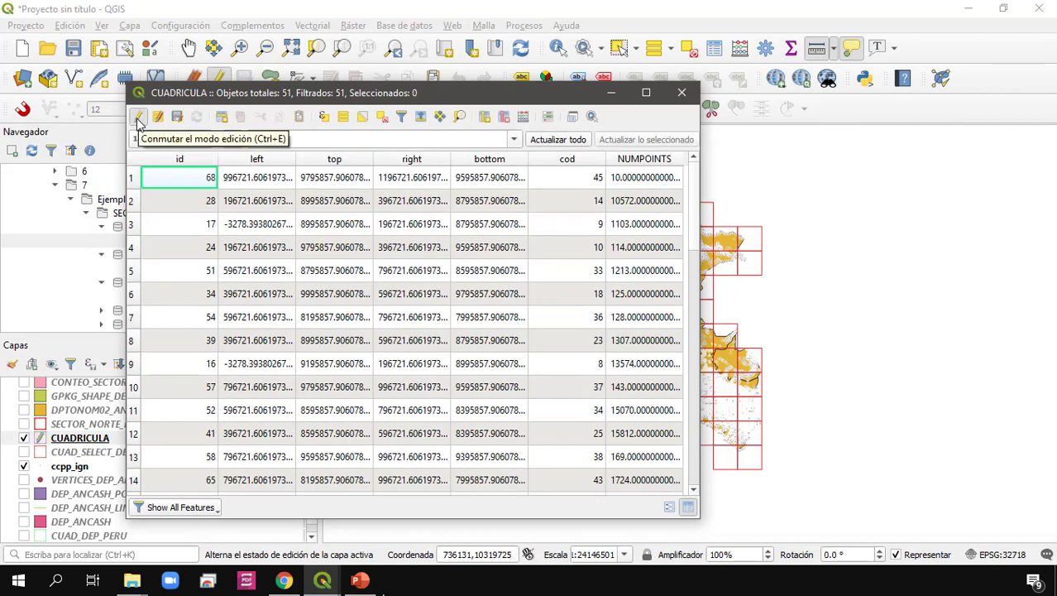
left_click(484, 116)
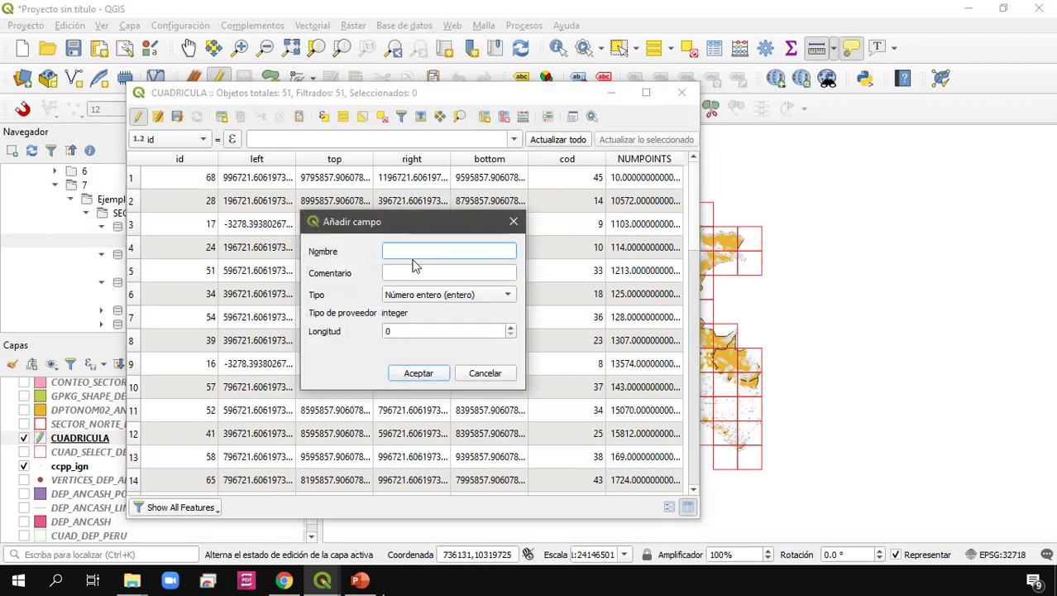
type("DENSIDAD")
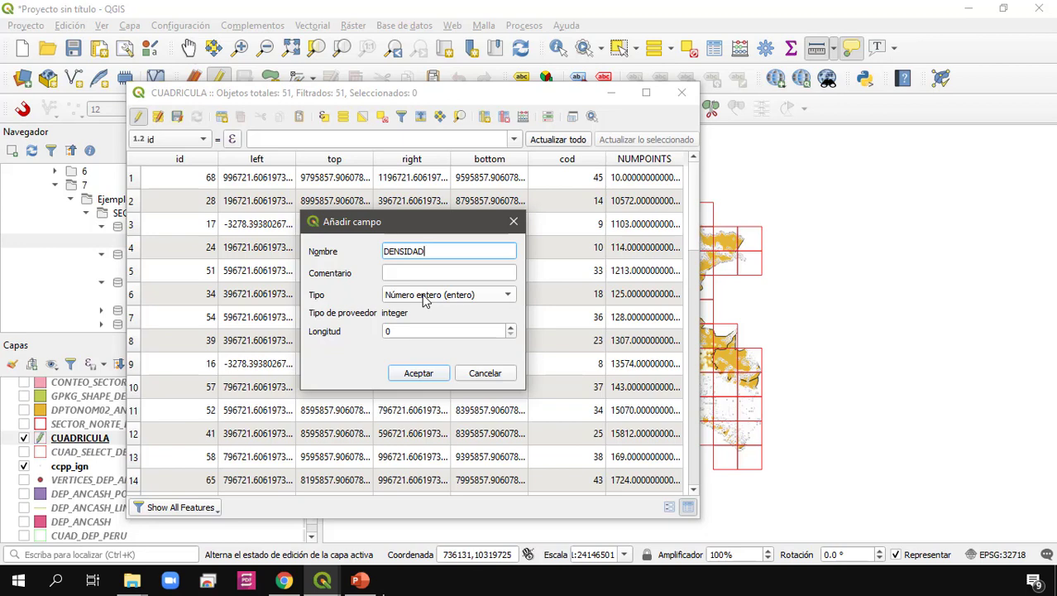
left_click(425, 296)
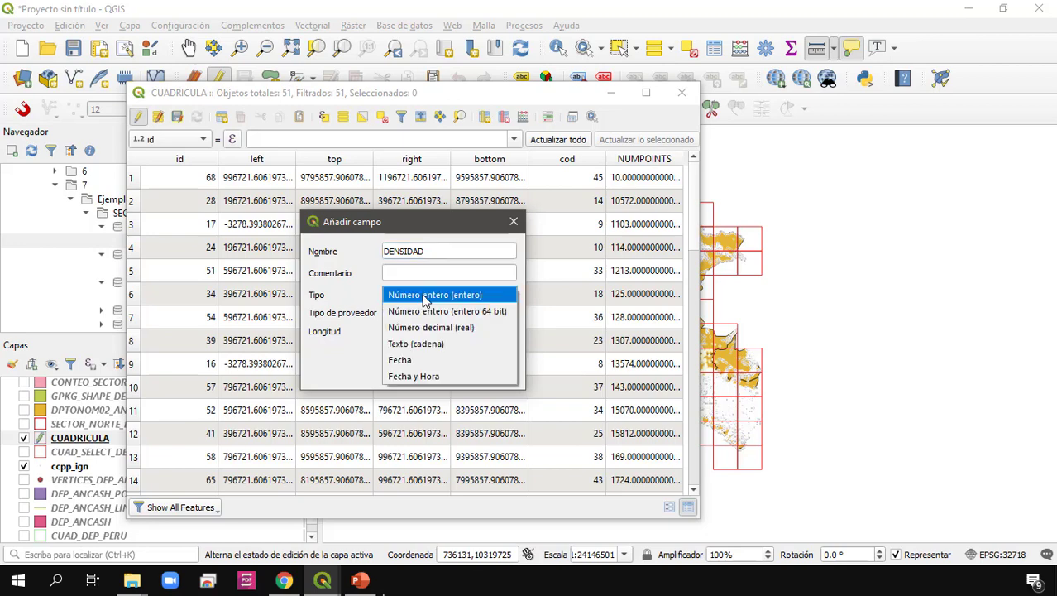
left_click(431, 344)
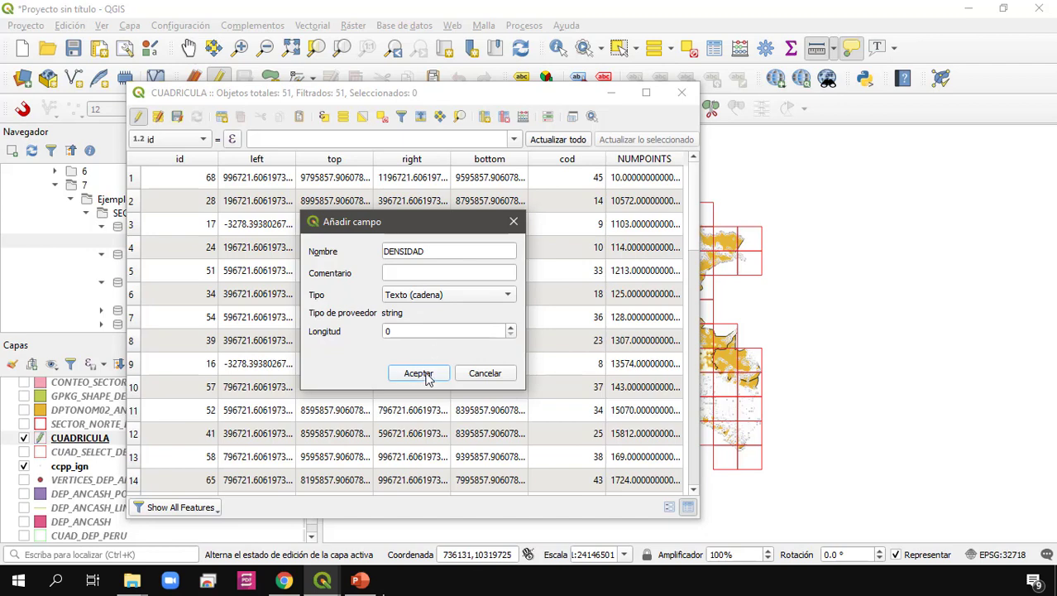
left_click(418, 374)
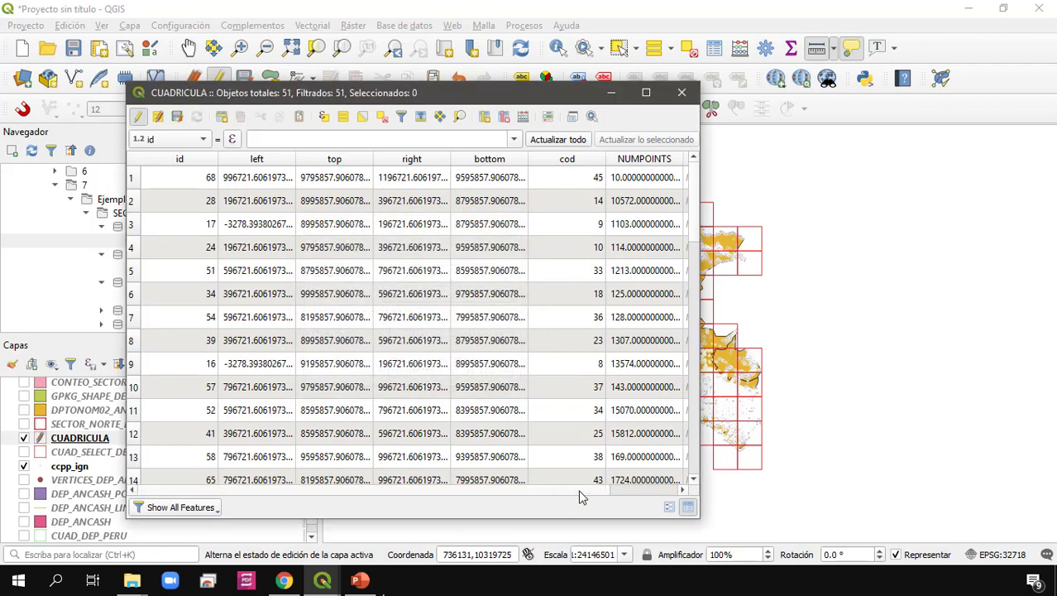
Try the text aaaaaaaaaa in the DENSIDAD cell of the record with cod 45, and clear it again.
left_click_drag(582, 492, 731, 494)
double_click(656, 179)
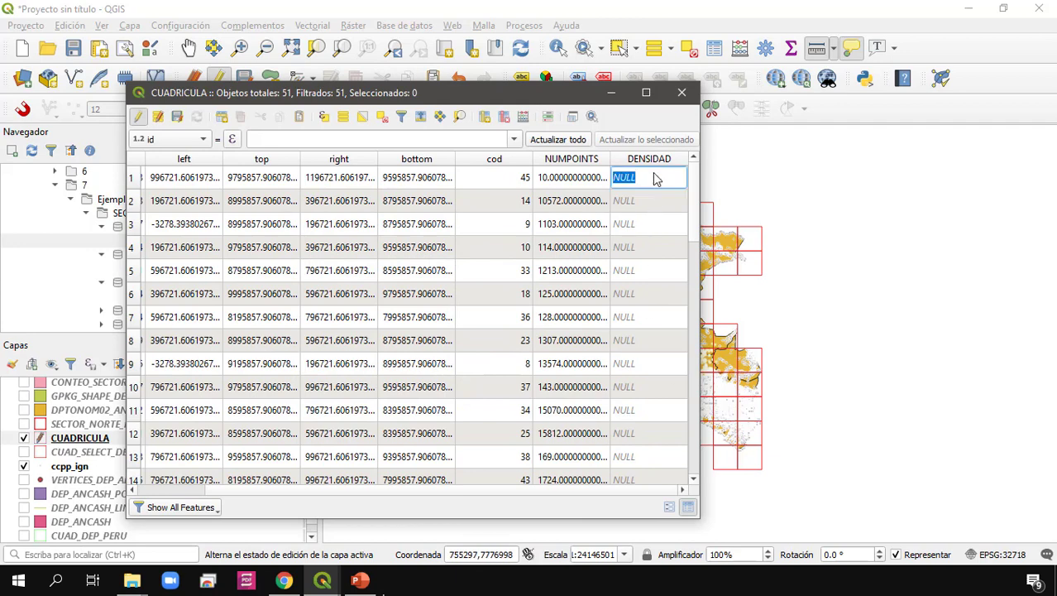
type("aaaaaaaaaa")
double_click(647, 203)
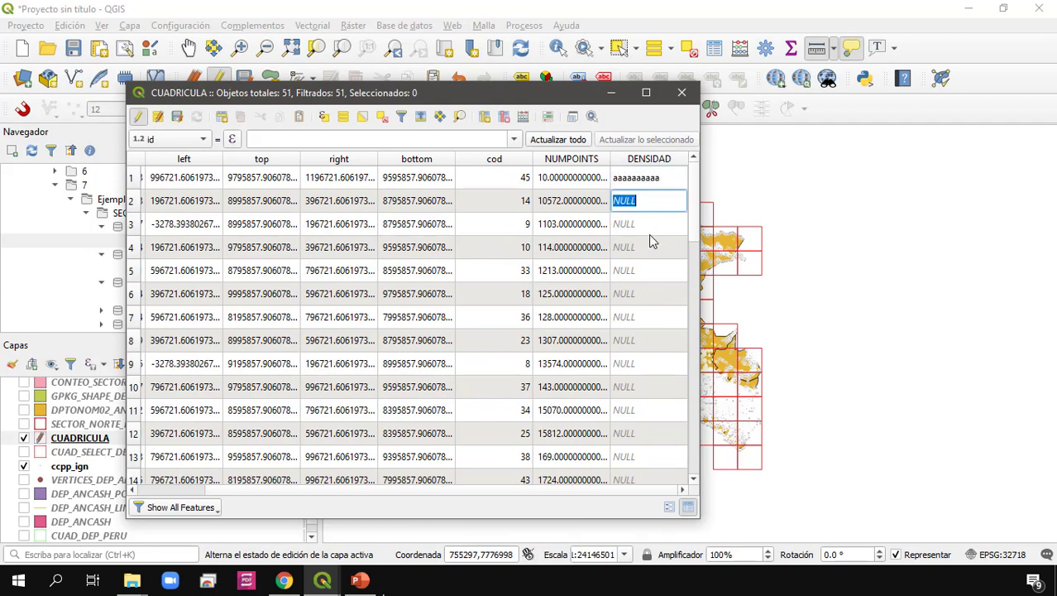
double_click(655, 177)
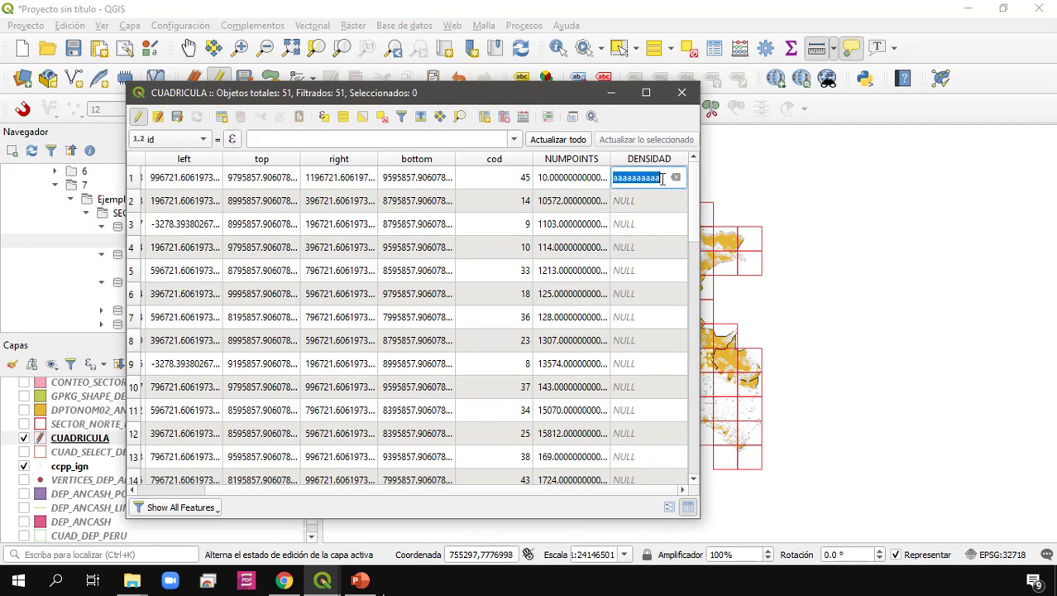
key("BackSpace")
double_click(640, 223)
double_click(641, 201)
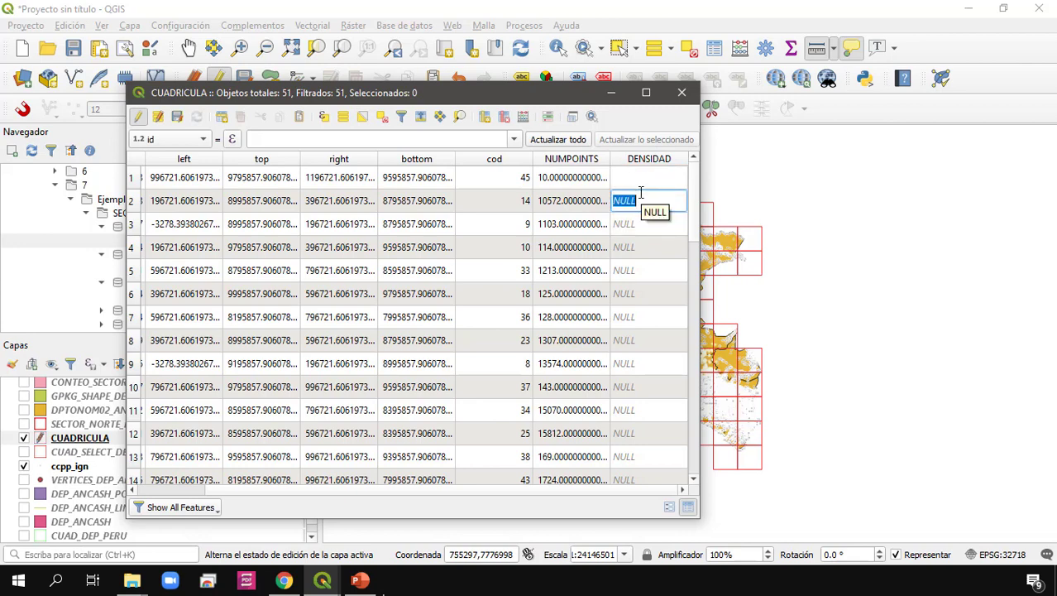
Sort the CUADRICULA attribute table by NUMPOINTS in ascending order and review the range from lowest to highest.
left_click(585, 161)
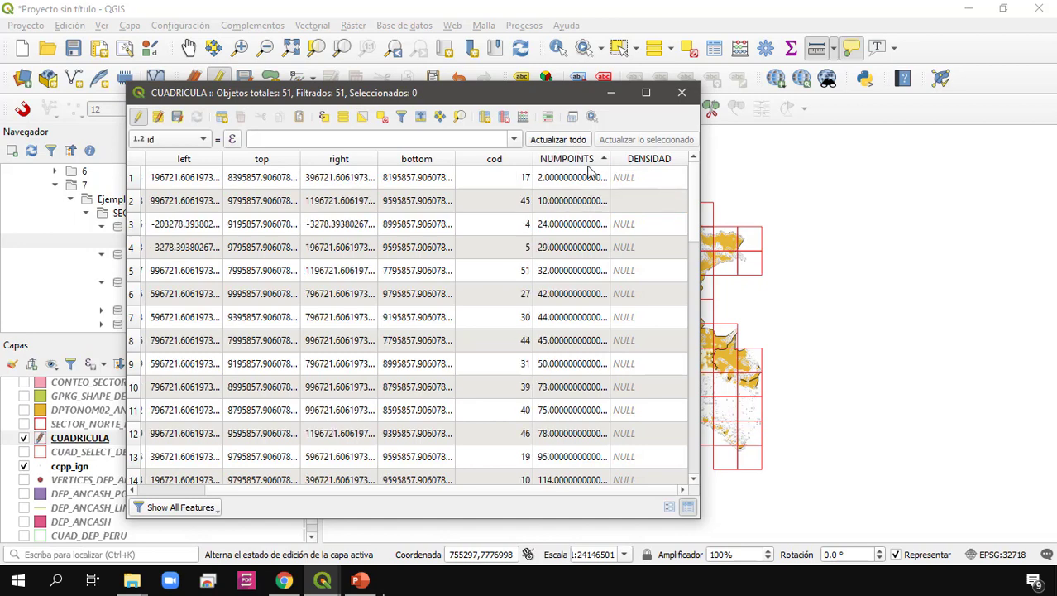
scroll(583, 246, "down", 2)
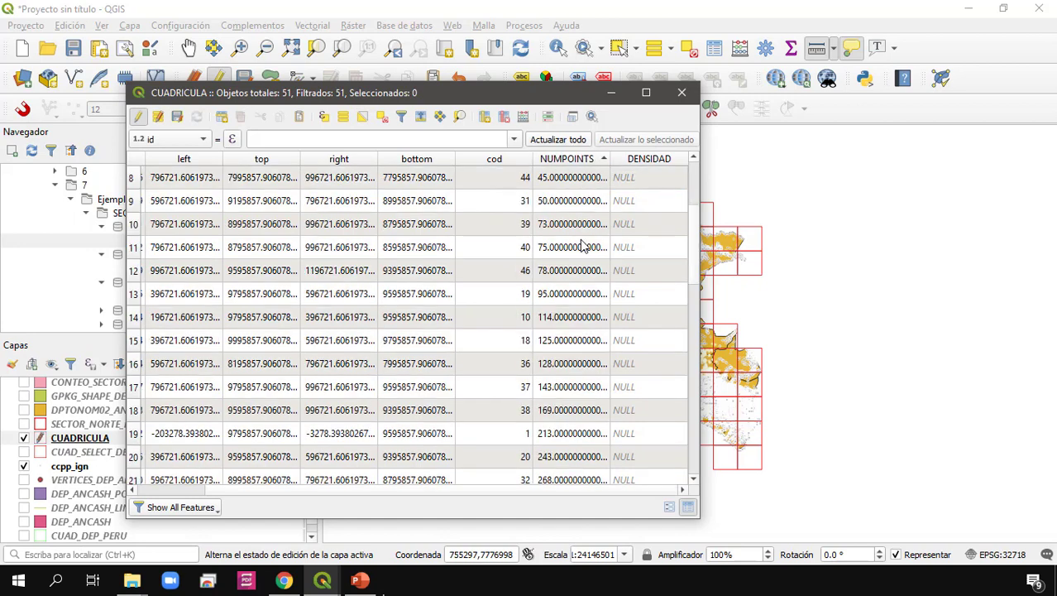
scroll(583, 245, "down", 10)
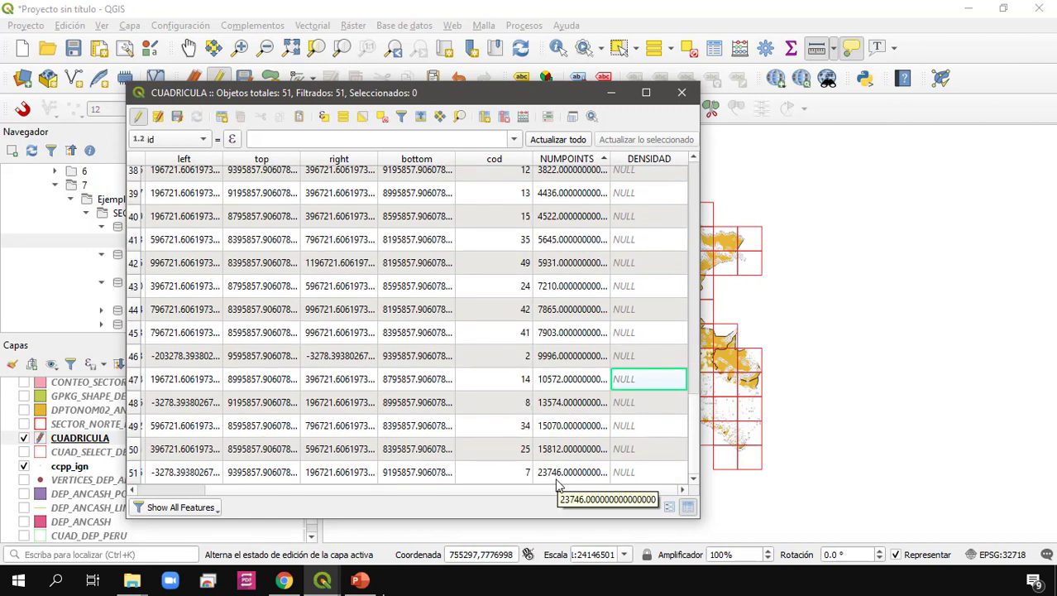
scroll(579, 484, "up", 12)
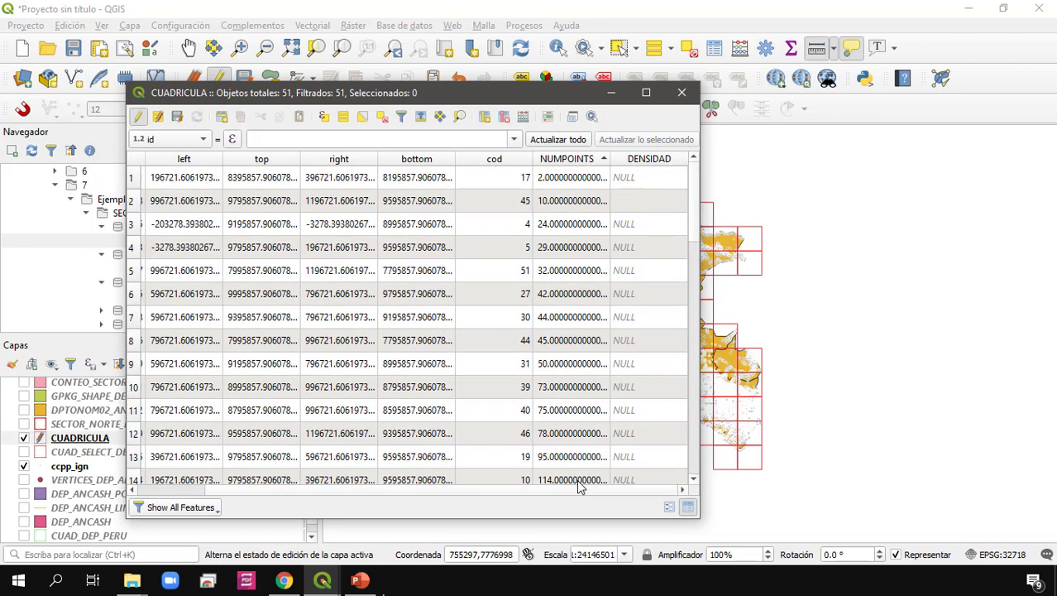
scroll(597, 413, "down", 12)
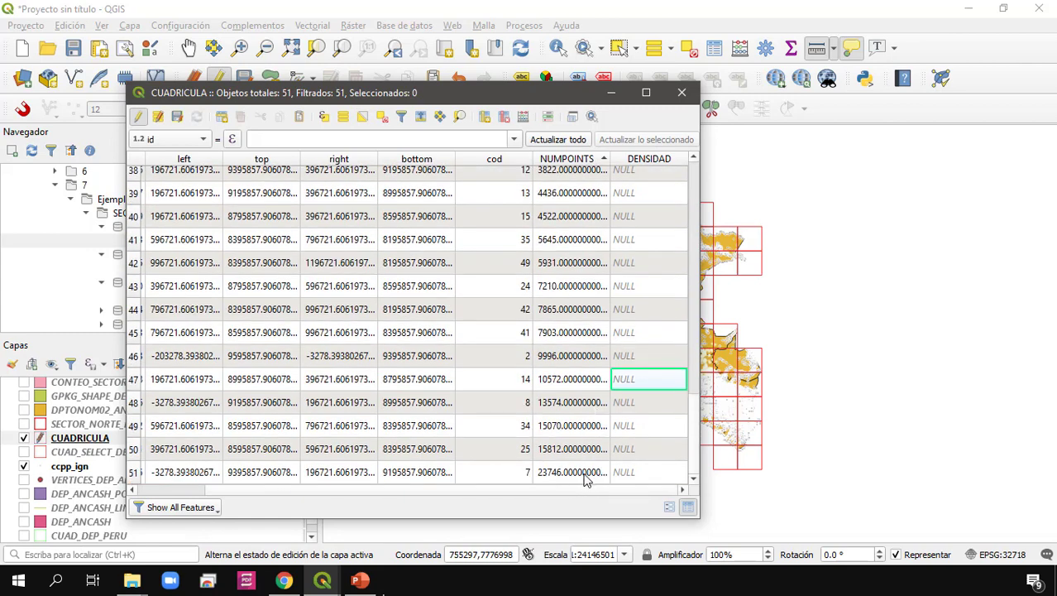
scroll(585, 480, "up", 12)
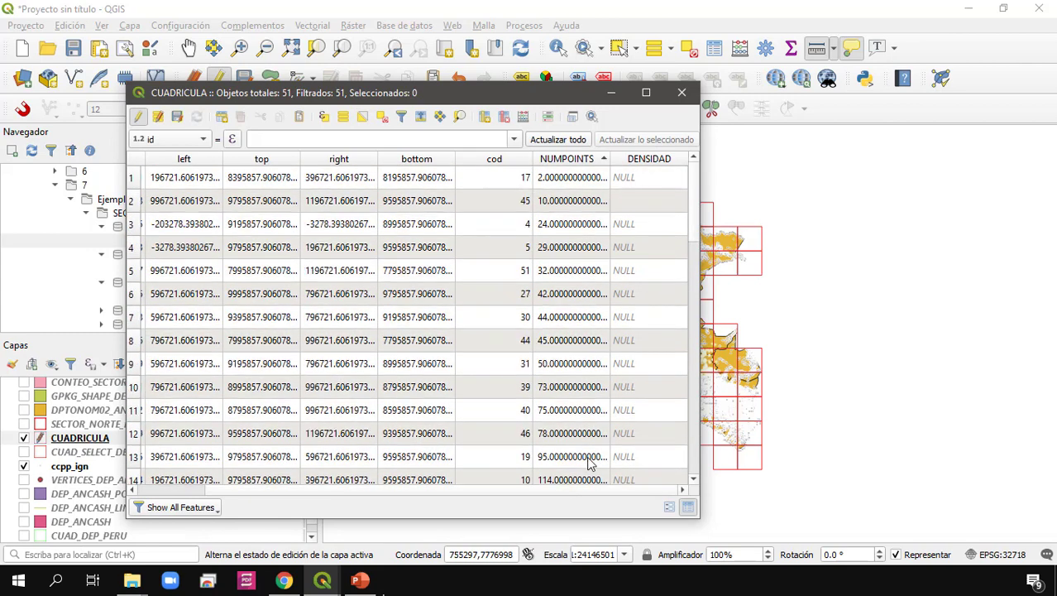
Enter B in the DENSIDAD field of the two records with the fewest points, cod 17 and cod 45.
double_click(648, 365)
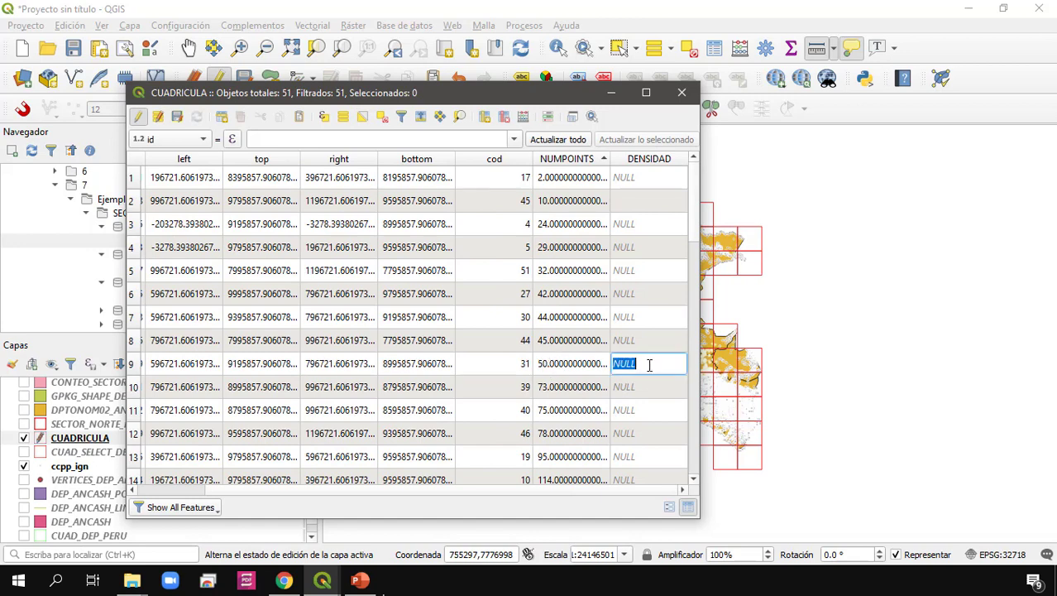
double_click(634, 181)
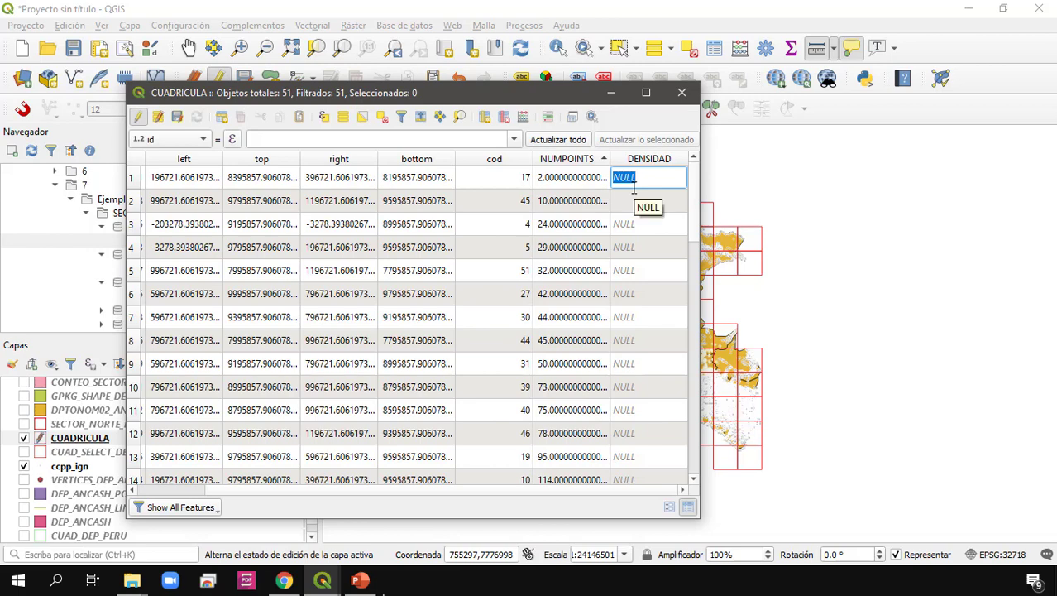
type("B")
left_click(628, 202)
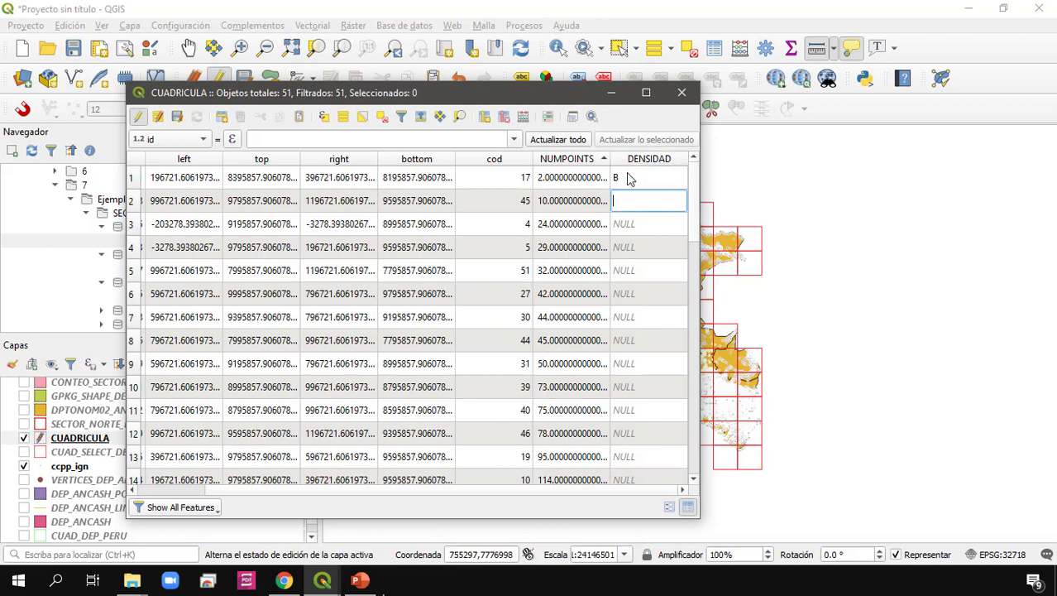
left_click(630, 176)
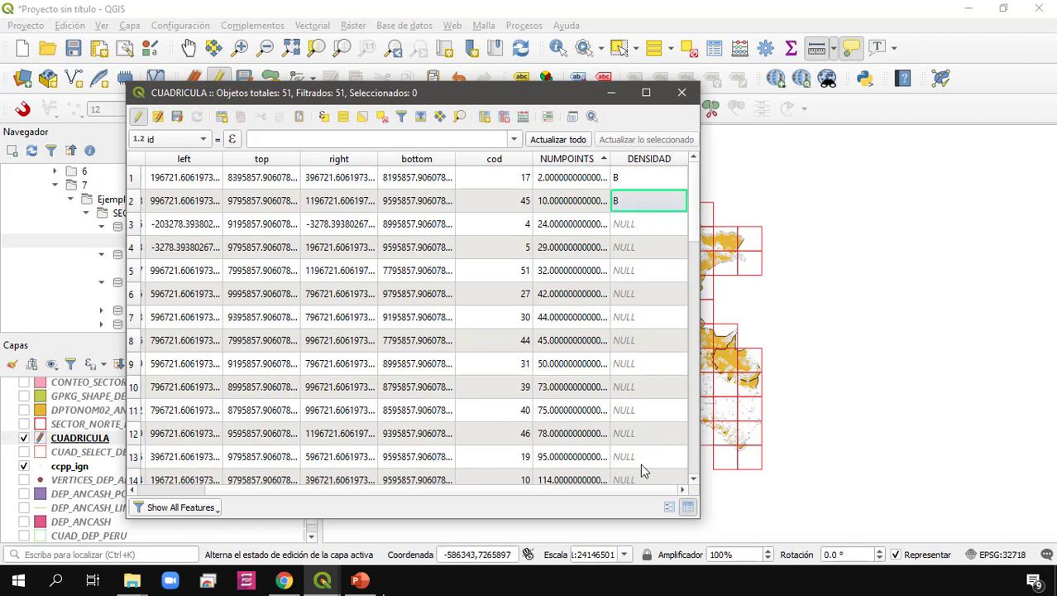
Fill DENSIDAD with B for sorted rows 3 to 8, 10 and 11, covering NUMPOINTS 24 to 75.
double_click(640, 469)
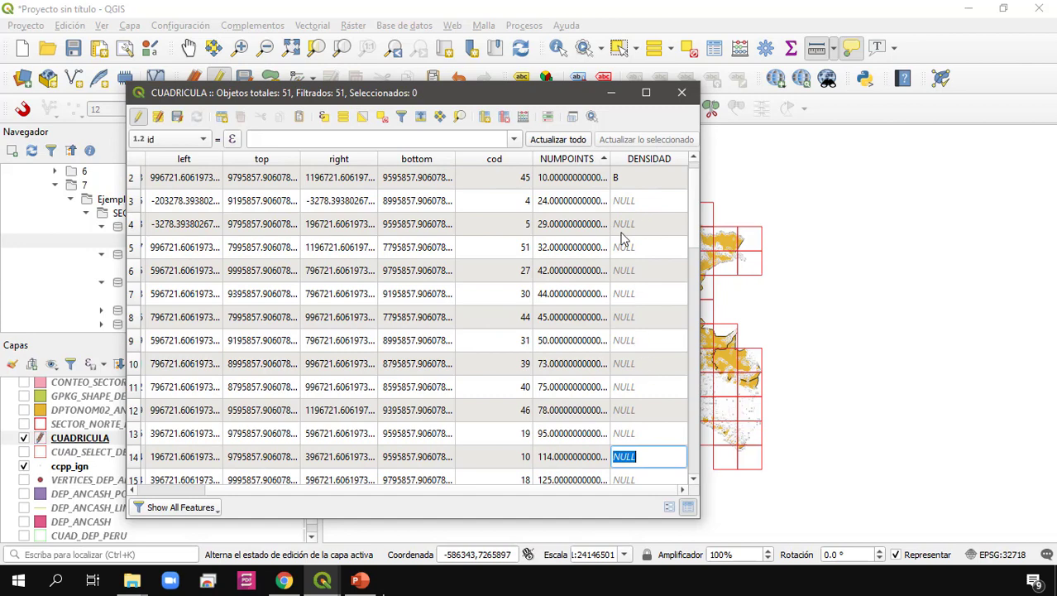
double_click(637, 201)
type("b")
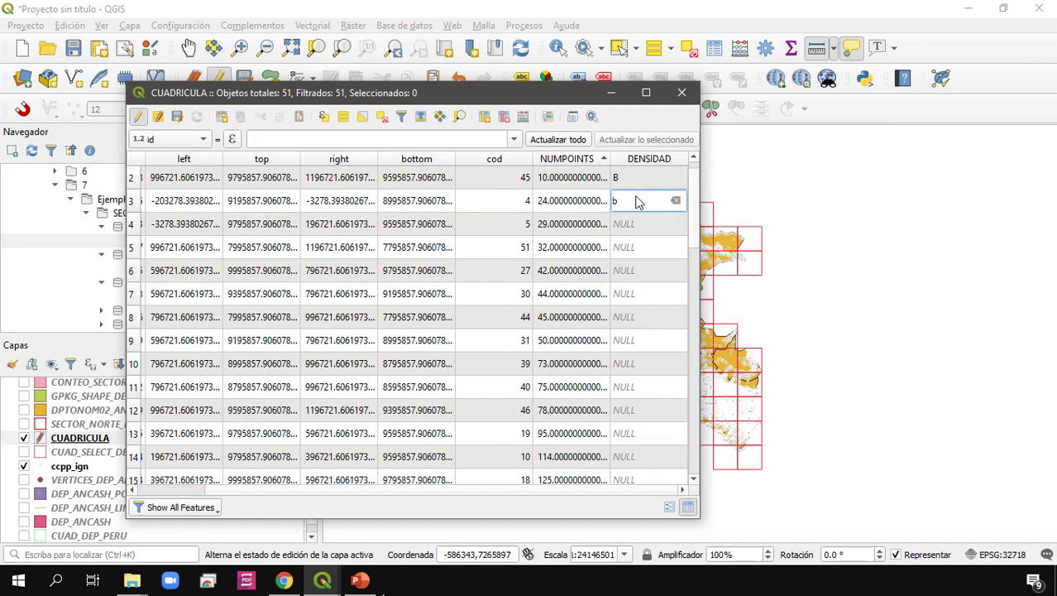
key("BackSpace")
type("B")
key("Return")
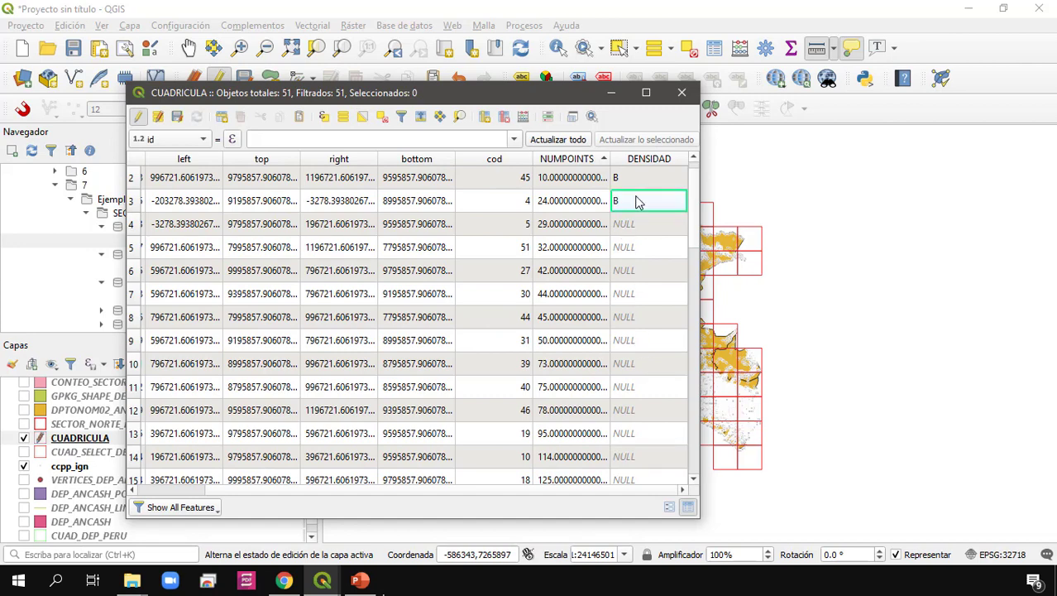
key("Down")
type("B")
key("Down")
type("B")
key("Down")
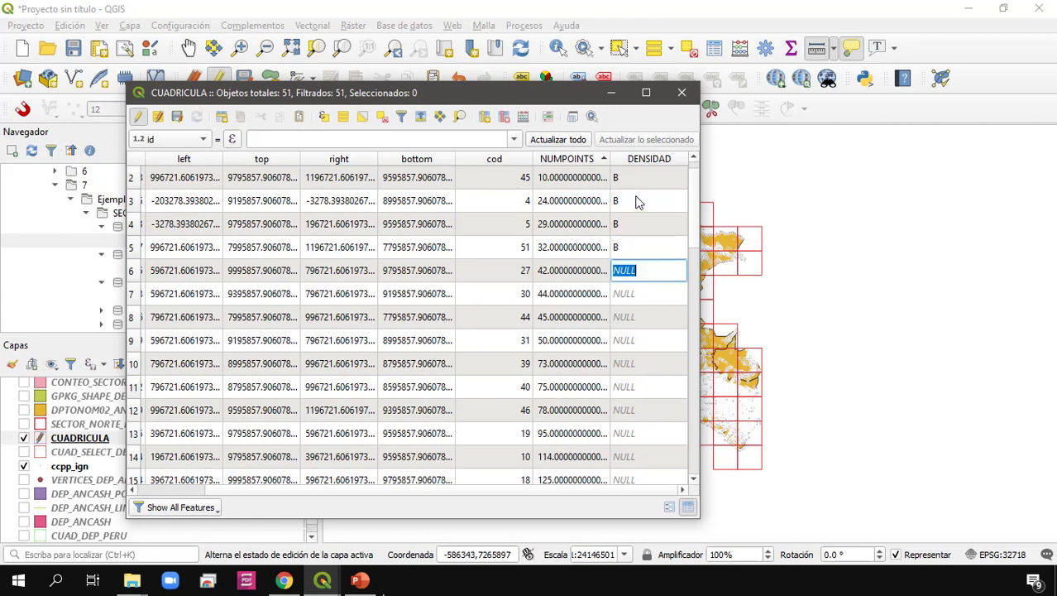
type("B")
key("Down")
type("B")
key("Down")
Enter B in DENSIDAD for the skipped record with NUMPOINTS 50 and for sorted rows 12 to 14.
key("Up")
key("Up")
key("Up")
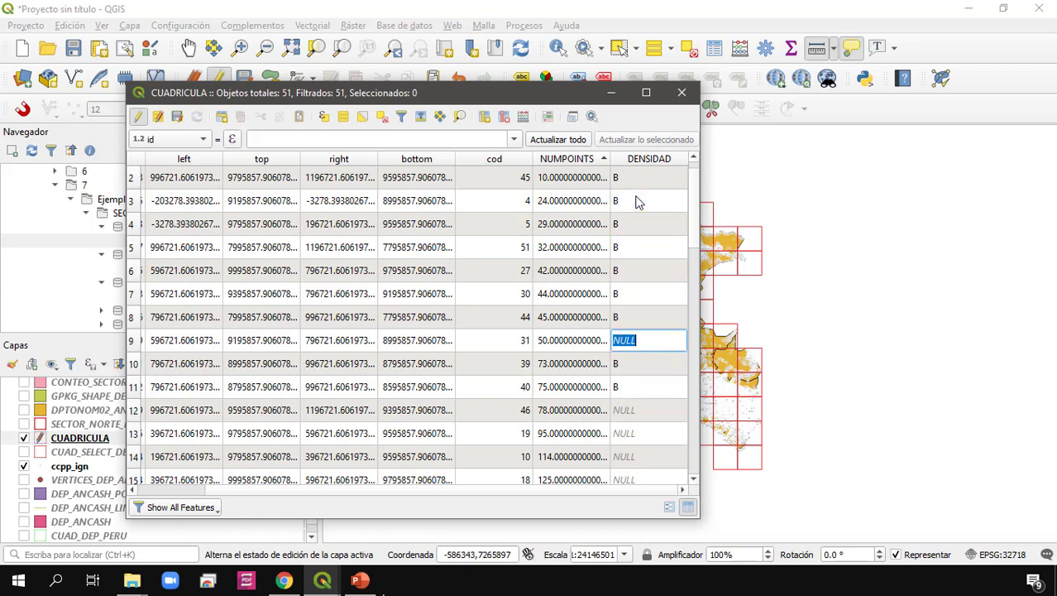
type("B")
key("Down")
key("Down")
key("Down")
type("B")
key("Down")
type("B")
key("Down")
type("B")
key("Down")
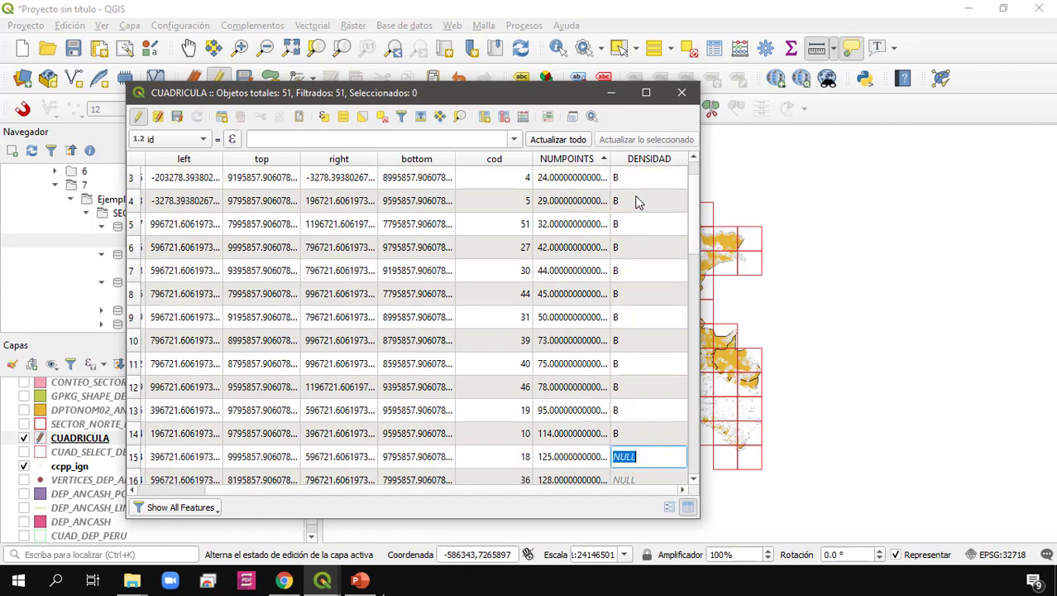
Replace the DENSIDAD value of the record with NUMPOINTS 114 (cod 10) with M.
key("Up")
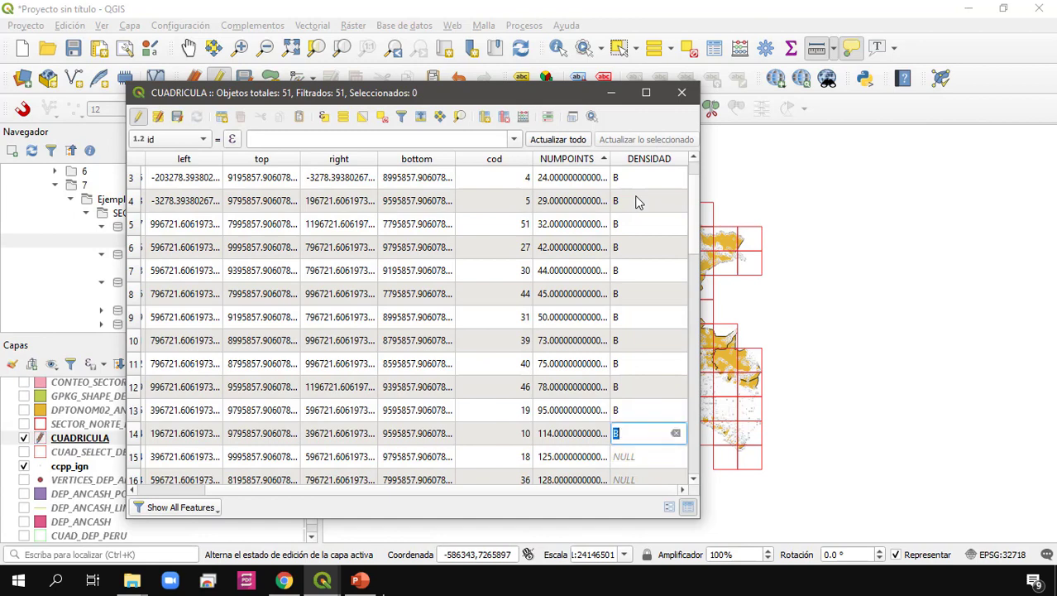
key("Up")
key("Down")
key("BackSpace")
key("Up")
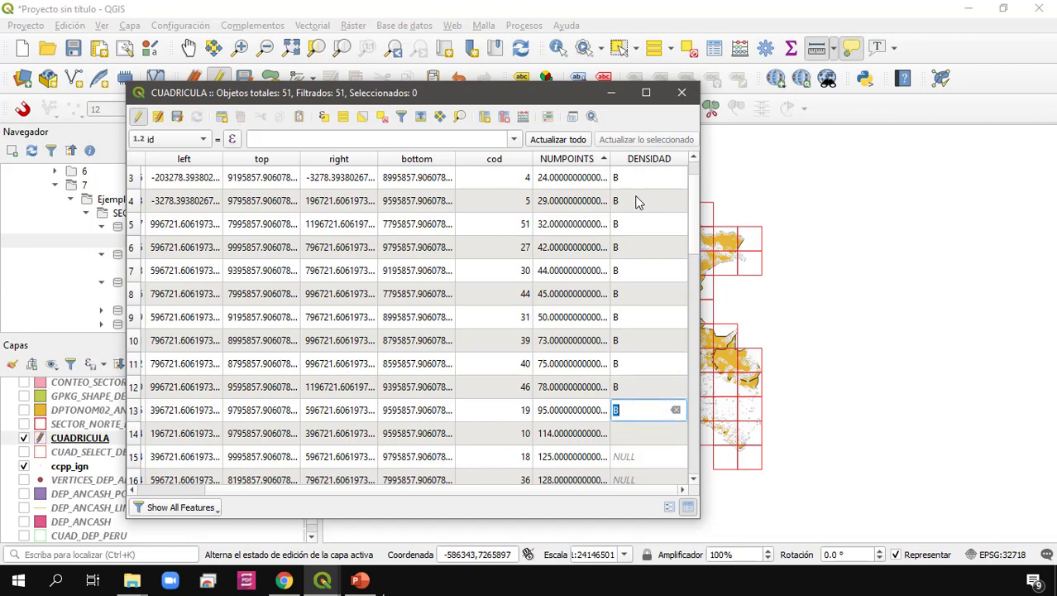
key("Down")
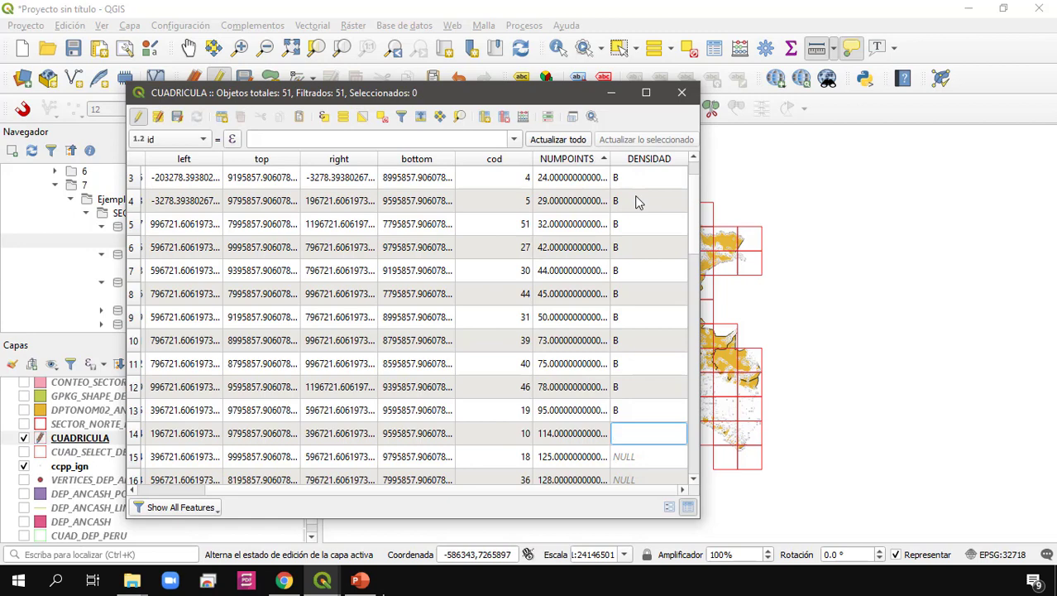
type("m")
key("BackSpace")
type("M")
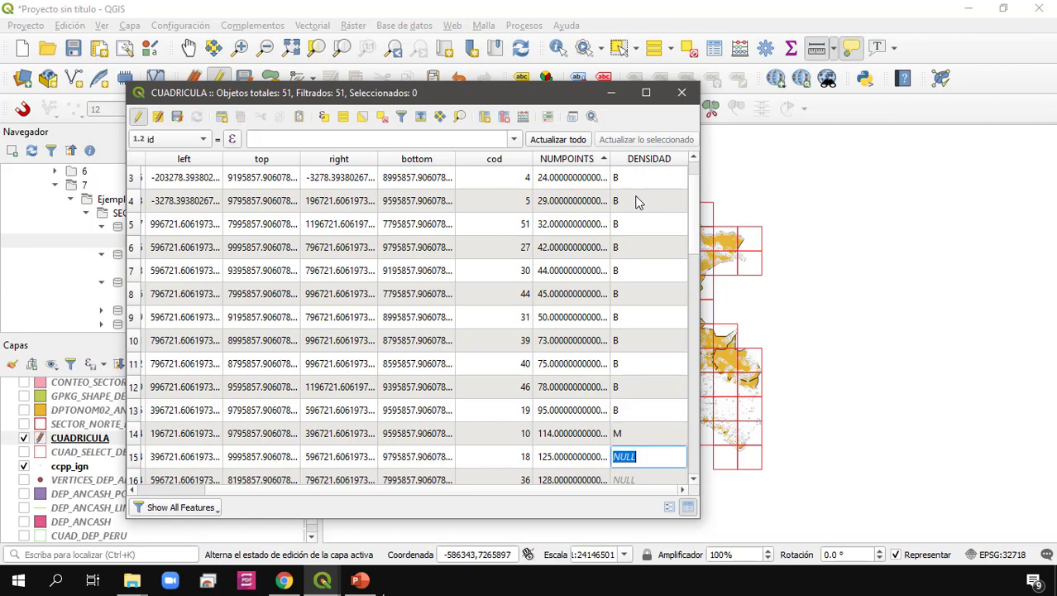
Fill DENSIDAD with M for sorted rows 15 to 18 and 20 to 22, covering NUMPOINTS 125 to 350.
key("Down")
type("M")
key("Down")
key("Down")
key("Down")
key("Up")
key("Up")
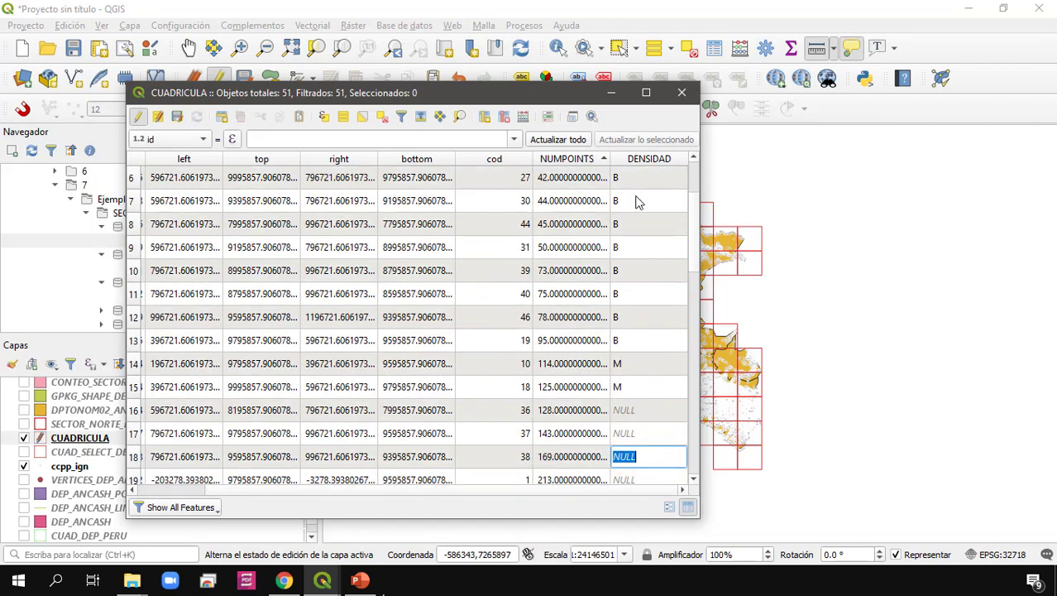
type("M")
key("Down")
type("M")
key("Down")
type("M")
key("Down")
key("Down")
type("M")
key("Down")
type("M")
key("Down")
type("M")
key("Down")
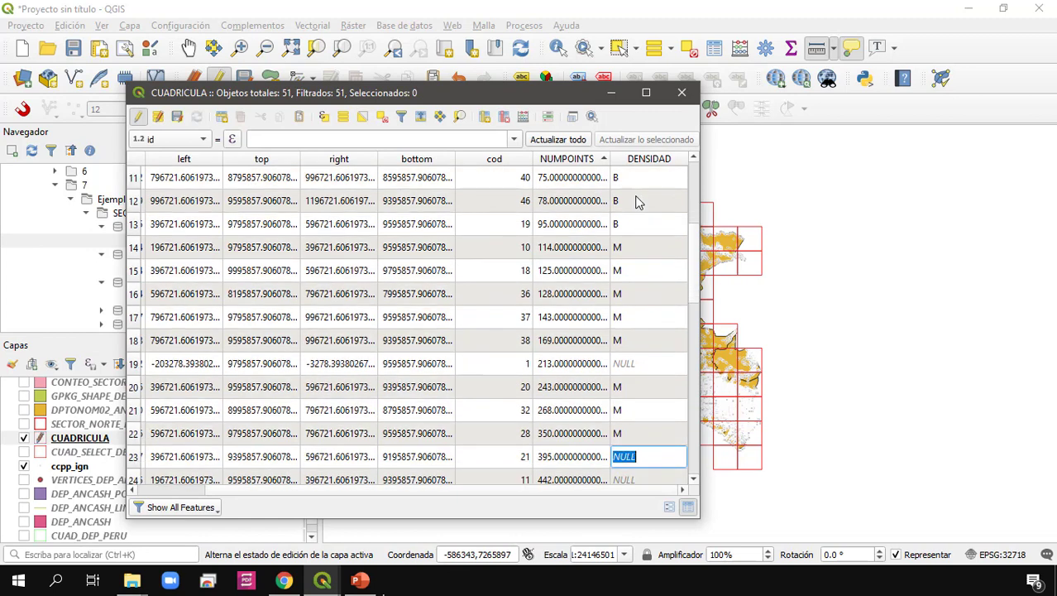
Fill DENSIDAD with M for sorted rows 23 to 28 and row 30, starting at NUMPOINTS 395.
type("M")
key("Down")
type("M")
key("Down")
key("Up")
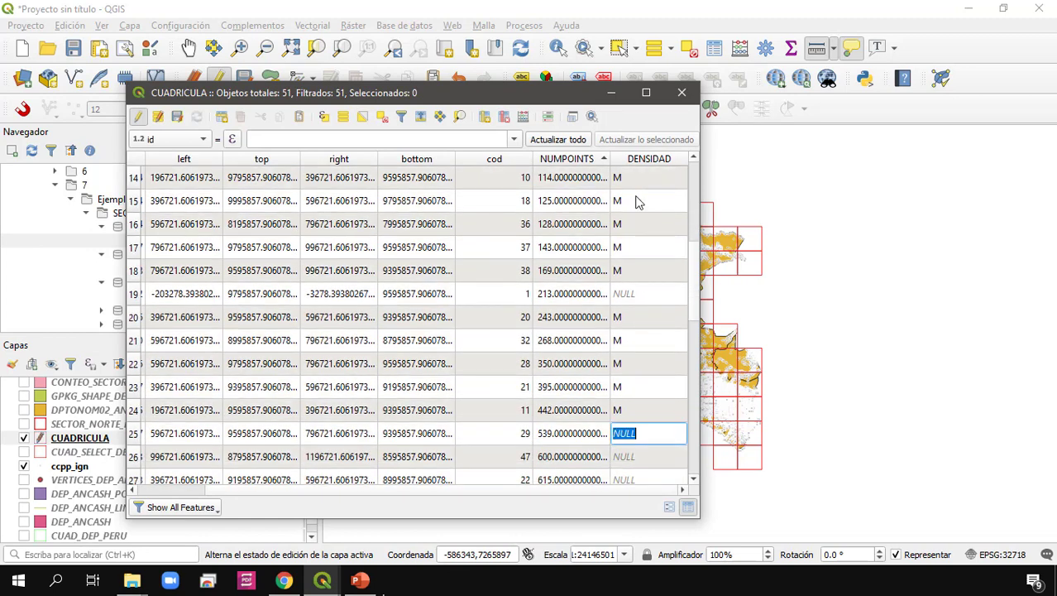
type("M")
key("Down")
type("M")
key("Down")
type("M")
key("Down")
type("M")
Clear DENSIDAD for the record with NUMPOINTS 1213, and clear and re-enter M for the one with 958.
key("Up")
key("Up")
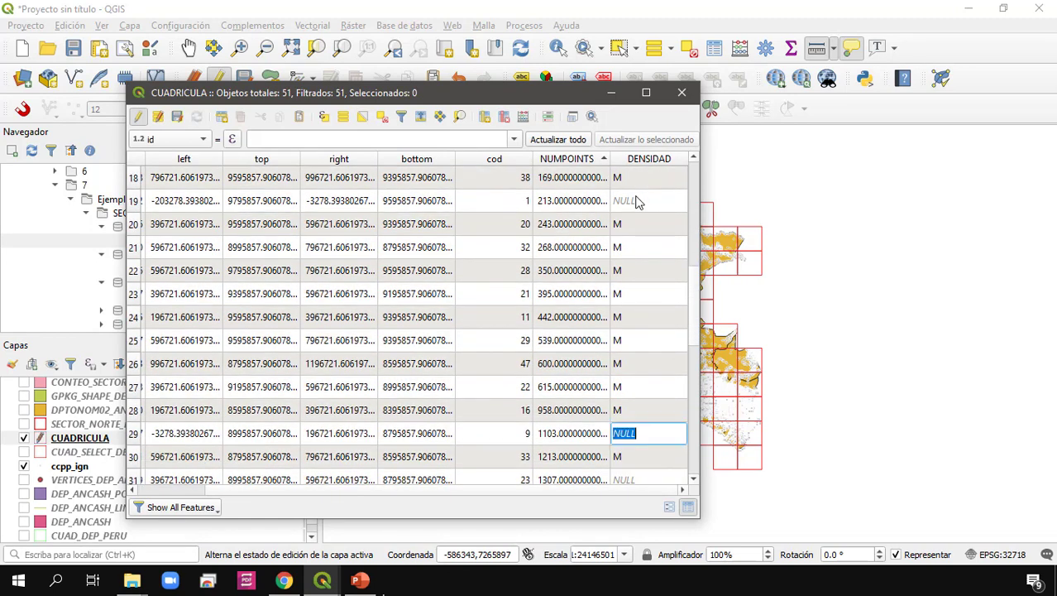
key("BackSpace")
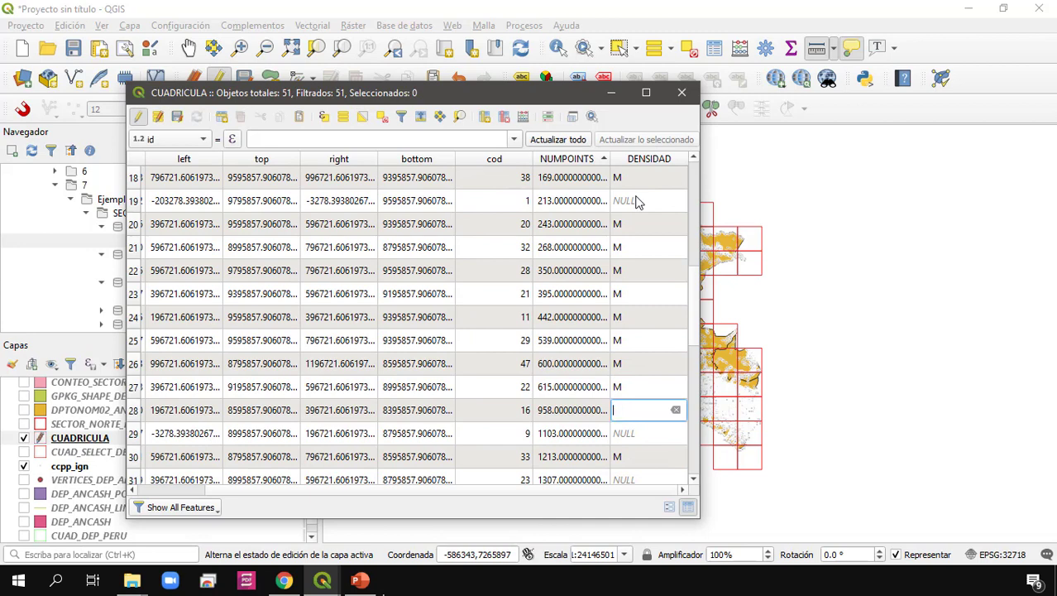
key("Down")
key("Down")
key("BackSpace")
key("Up")
key("Up")
key("Up")
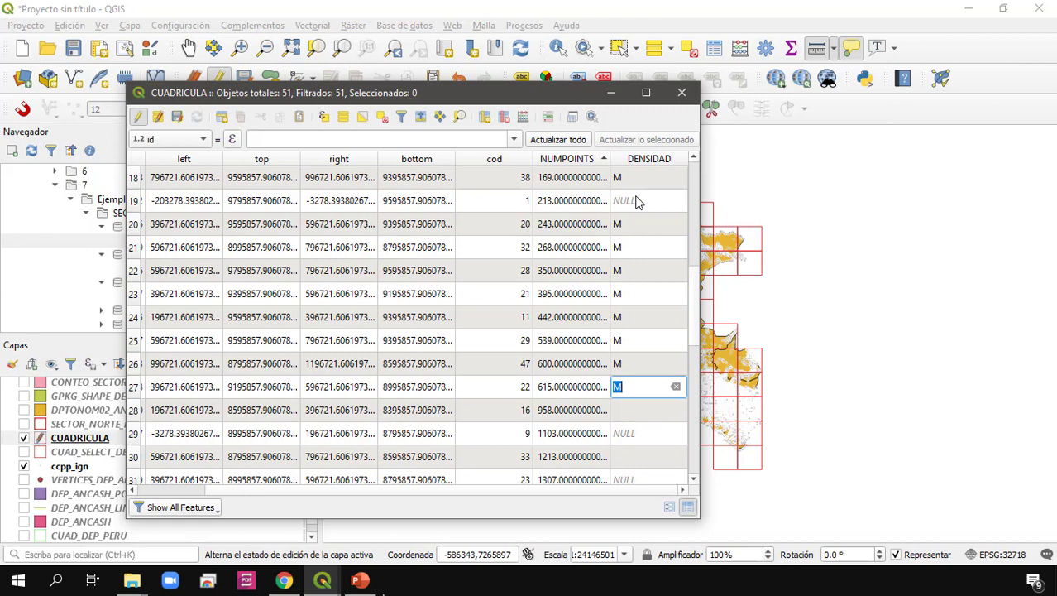
key("Down")
type("M")
key("Down")
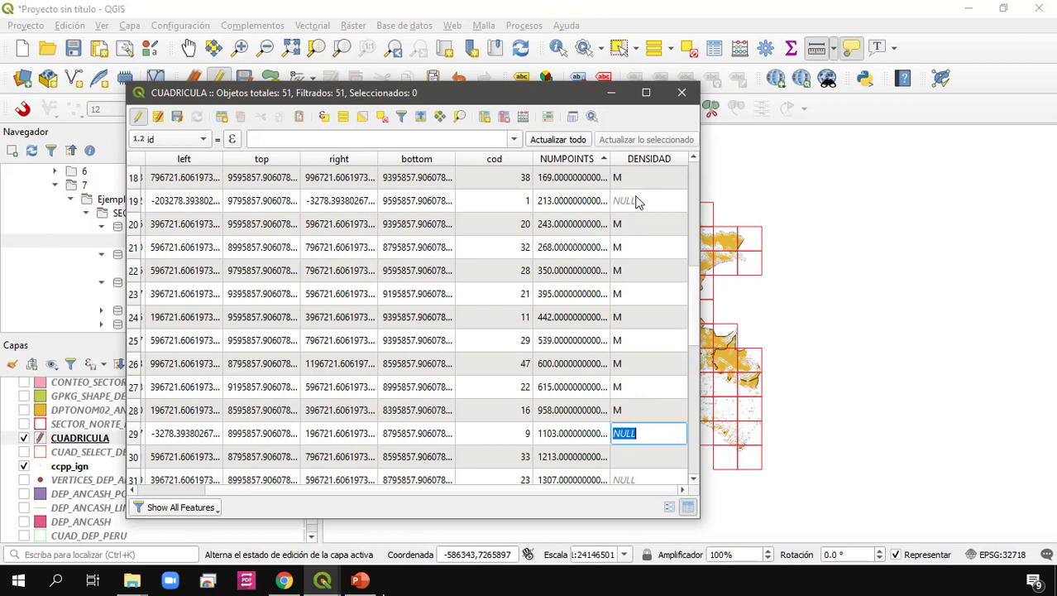
Enter M in the empty DENSIDAD cell of the record with NUMPOINTS 213 (cod 1).
key("Up")
key("Up")
key("Up")
key("Up")
key("Up")
key("Up")
key("Up")
key("Up")
key("Up")
key("Up")
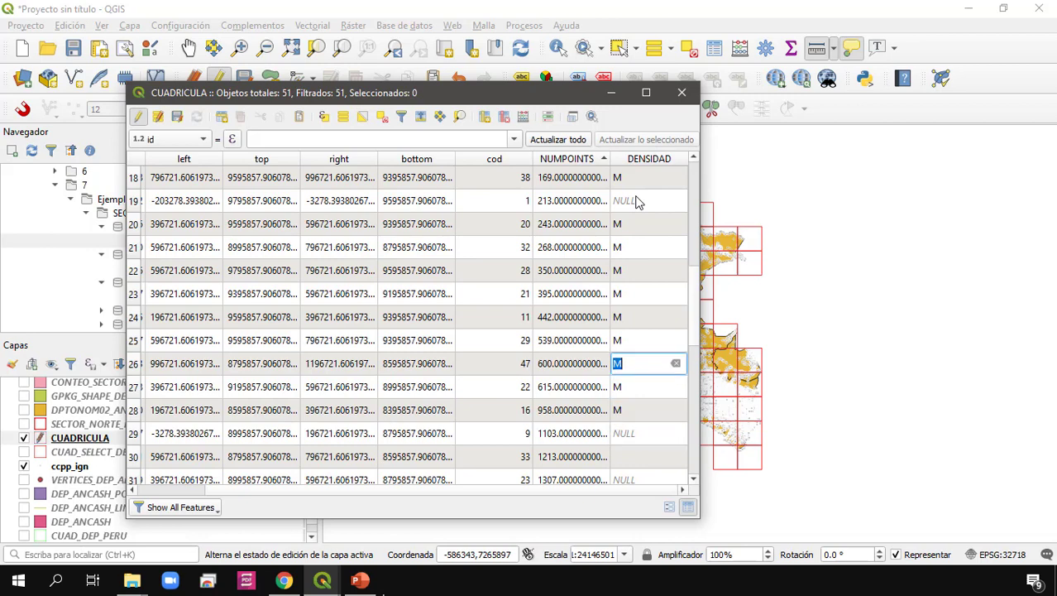
type(",")
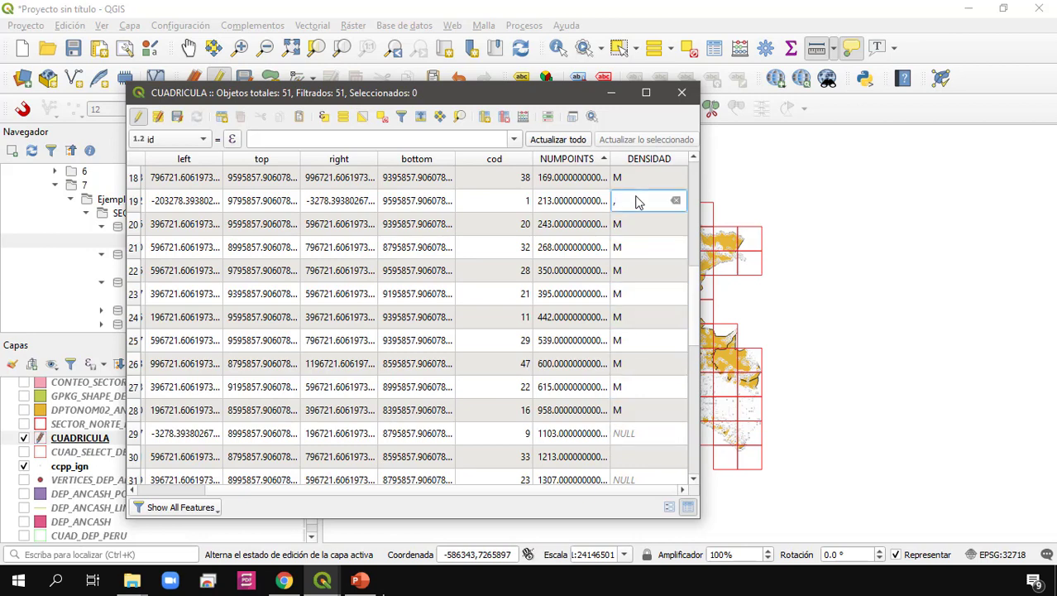
key("BackSpace")
type("M")
Fill DENSIDAD with A for sorted rows 29 to 36, covering NUMPOINTS 1103 to 2343.
key("Down")
key("Down")
key("Down")
key("Down")
key("Down")
key("Down")
key("Down")
key("Down")
key("Down")
key("Down")
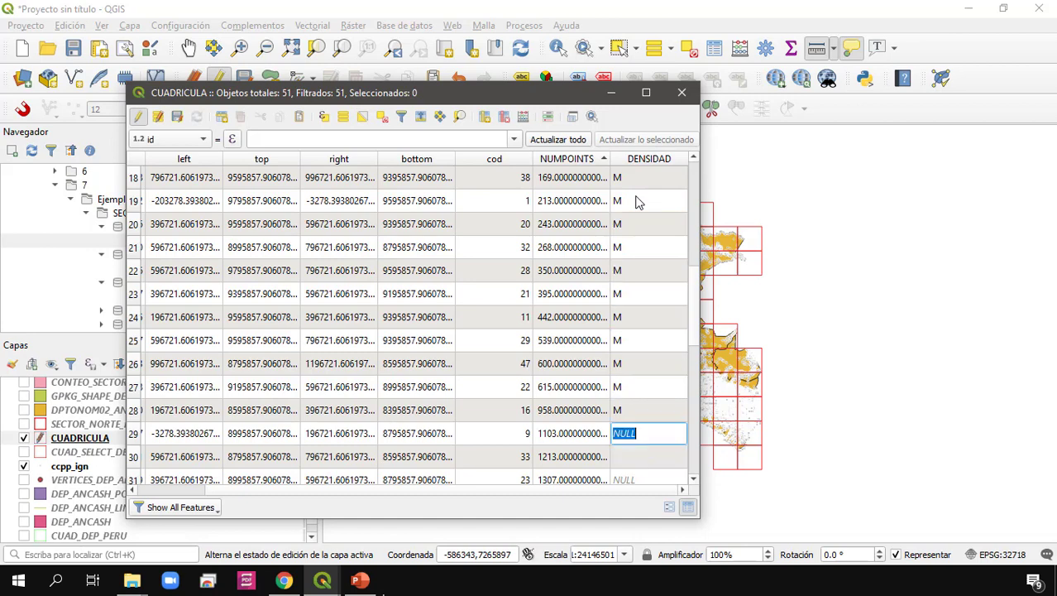
type("A")
key("Down")
type("A")
key("Down")
type("A")
key("Down")
type("A")
key("Down")
key("A")
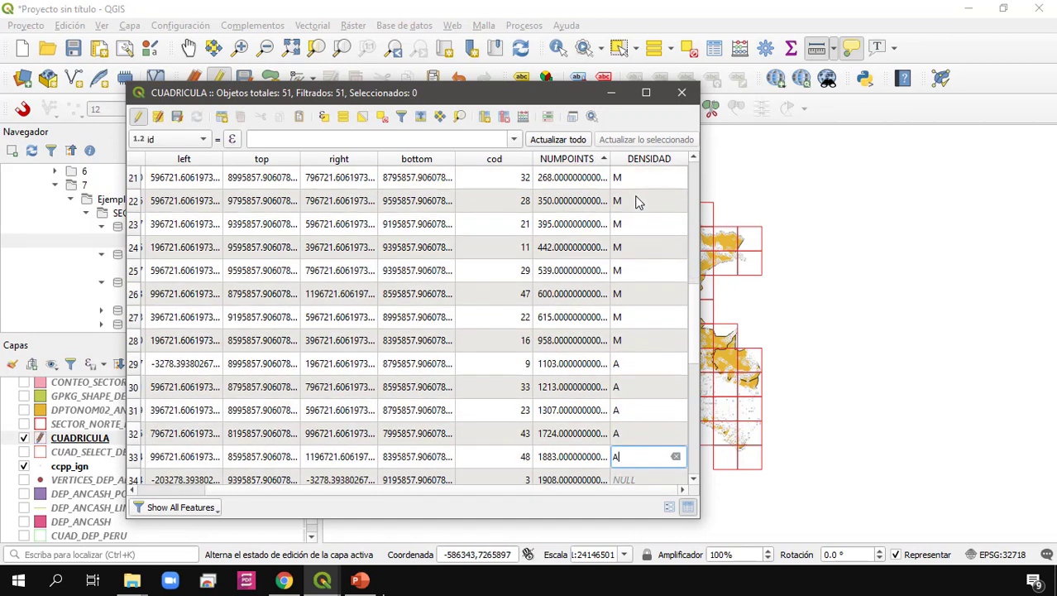
key("Down")
type("A")
key("Down")
type("A")
key("Down")
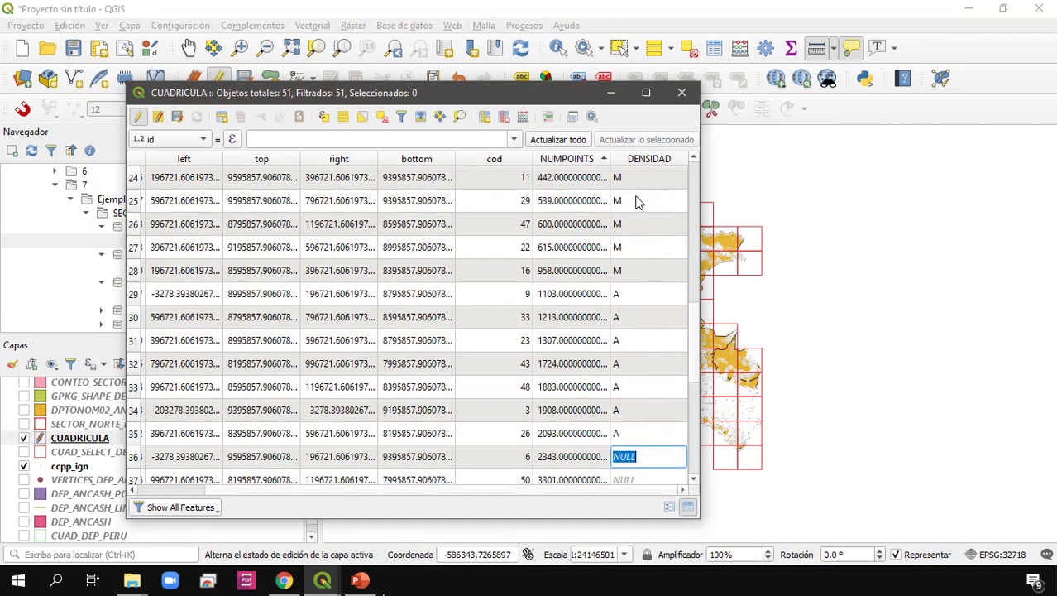
type("A")
key("Down")
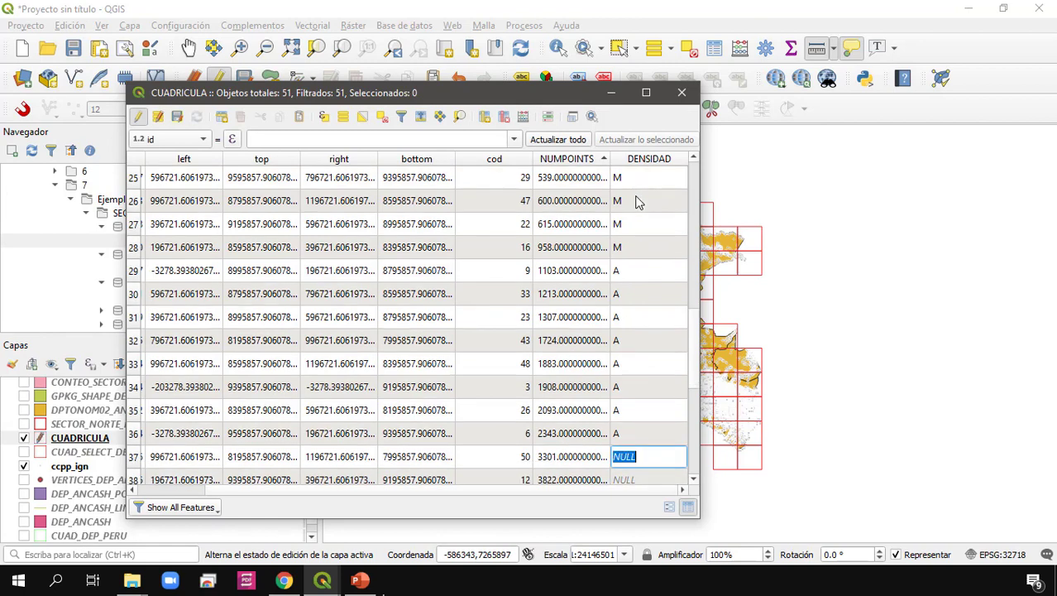
Fill DENSIDAD with MA for sorted rows 37 to 51, covering NUMPOINTS 3301 to 23746.
type("MA")
key("Down")
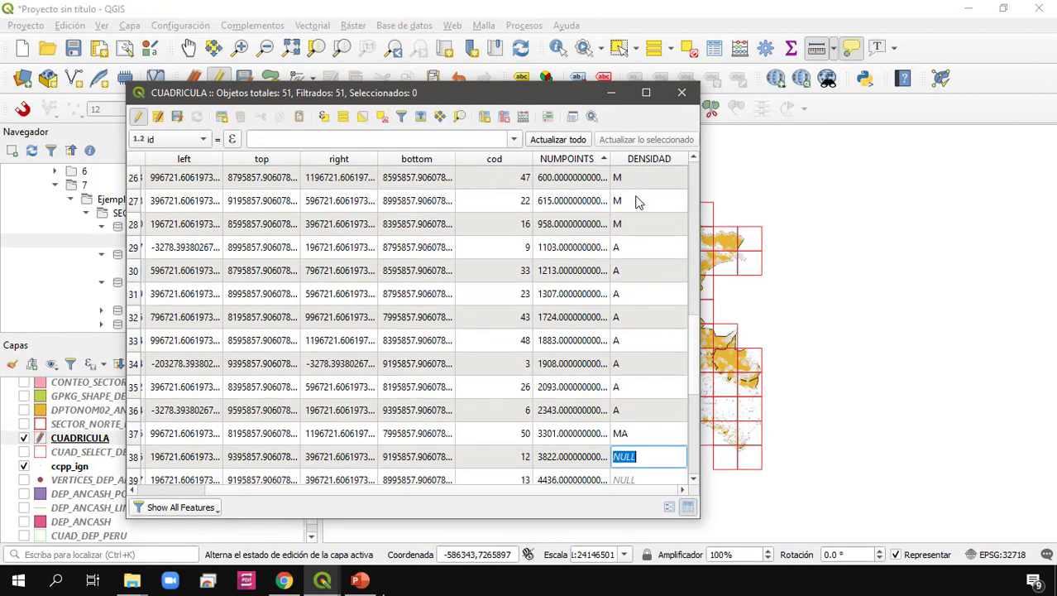
type("MA")
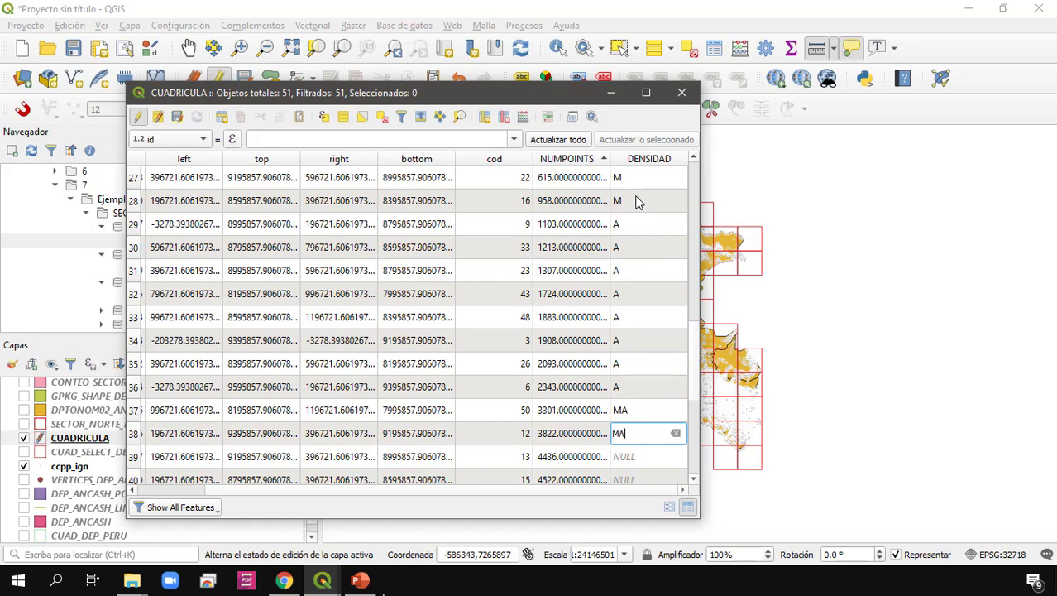
key("Down")
type("MA")
key("Down")
type("MA")
key("Down")
type("M")
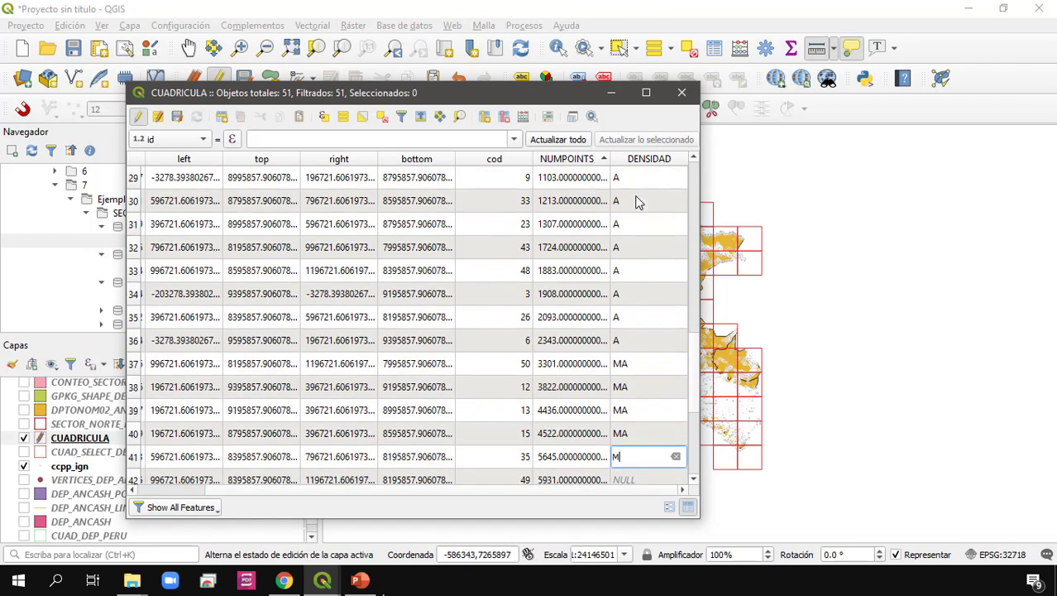
type("A")
key("Down")
type("MA")
key("Down")
type("MA")
key("Down")
type("MA")
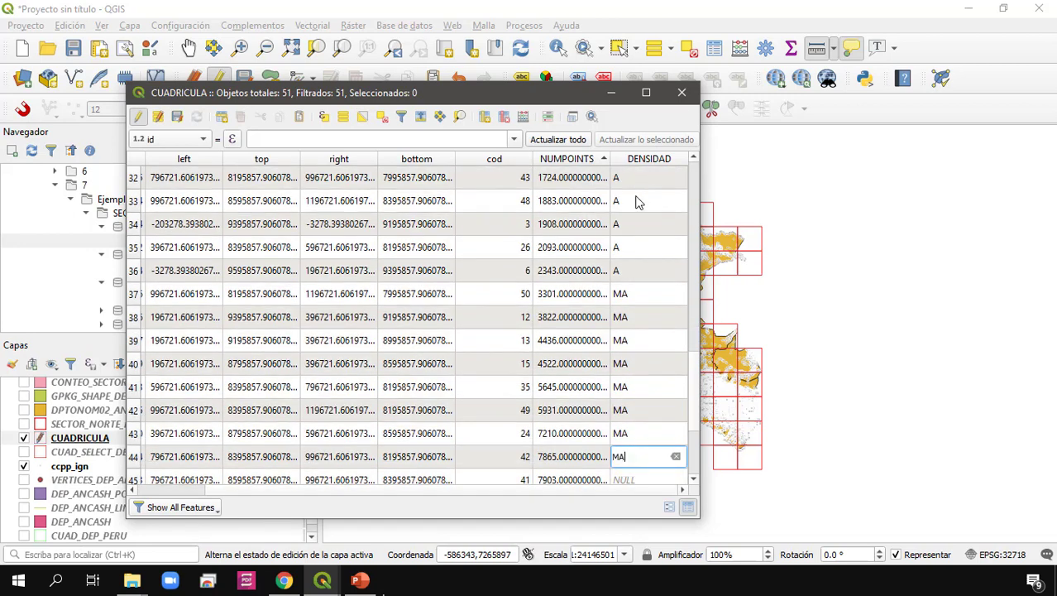
key("Down")
type("MA")
key("Down")
type("MA")
key("Down")
type("MA")
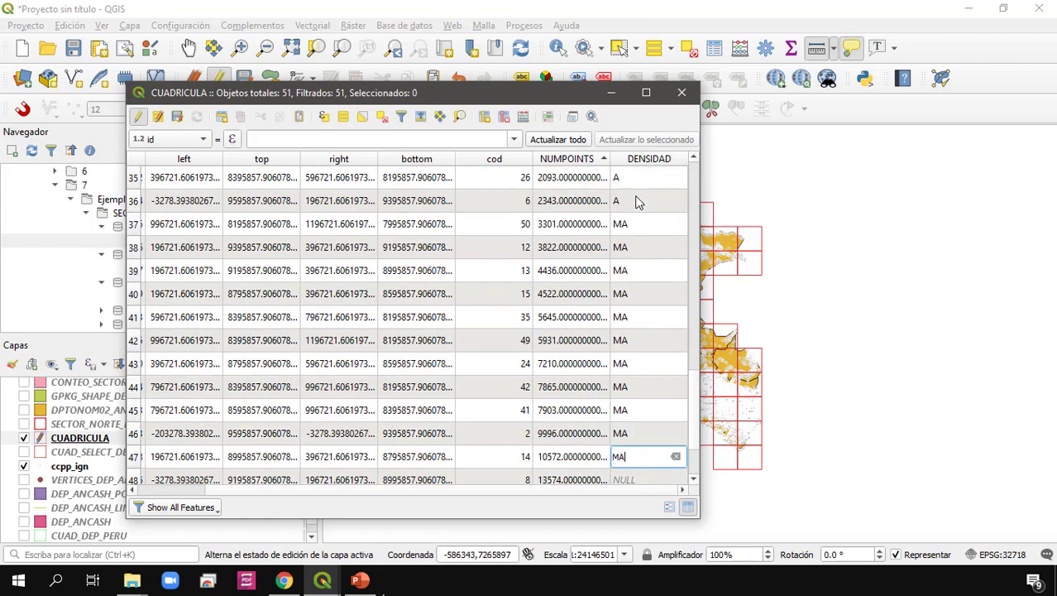
key("Down")
type("MA")
key("Down")
type("MA")
key("Down")
type("MA")
key("Down")
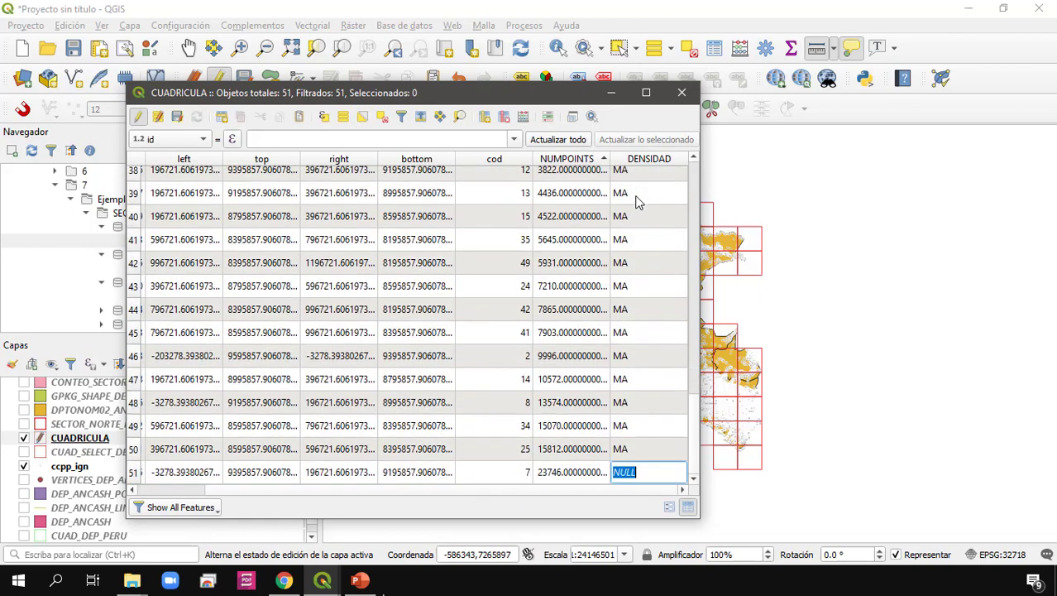
type("MA")
Review the DENSIDAD classes against the sorted NUMPOINTS values throughout the CUADRICULA table.
key("Up")
key("Up")
key("Up")
key("Up")
key("Up")
key("Up")
key("Up")
key("Up")
key("Up")
key("Up")
key("Up")
key("Up")
key("Up")
key("Up")
key("Up")
key("Up")
key("Up")
key("Up")
key("Up")
key("Up")
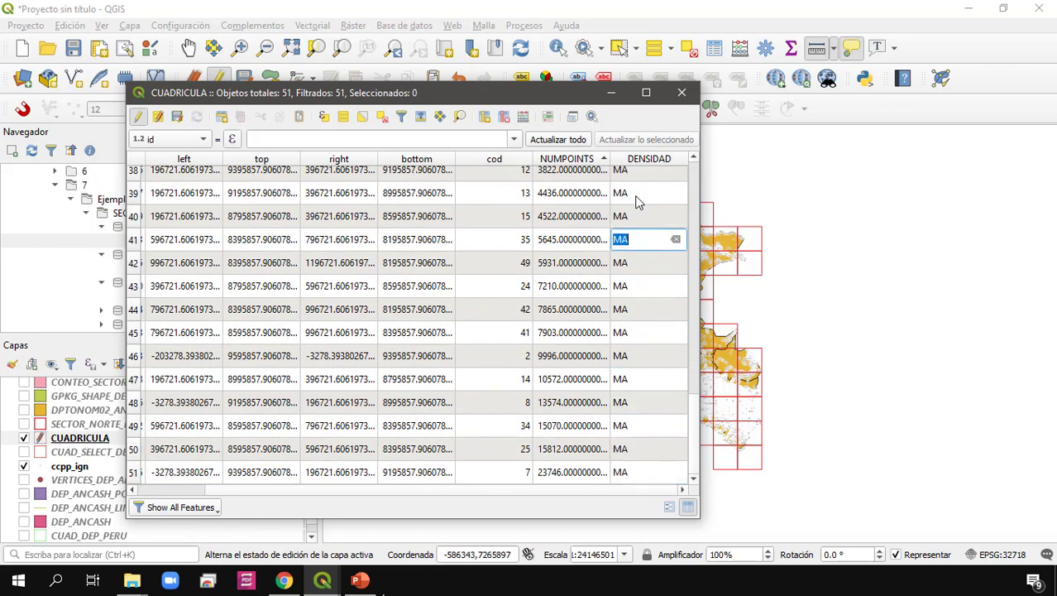
key("Up")
key("Up")
key("Up")
key("Up")
key("Up")
key("Up")
key("Up")
key("Up")
key("Up")
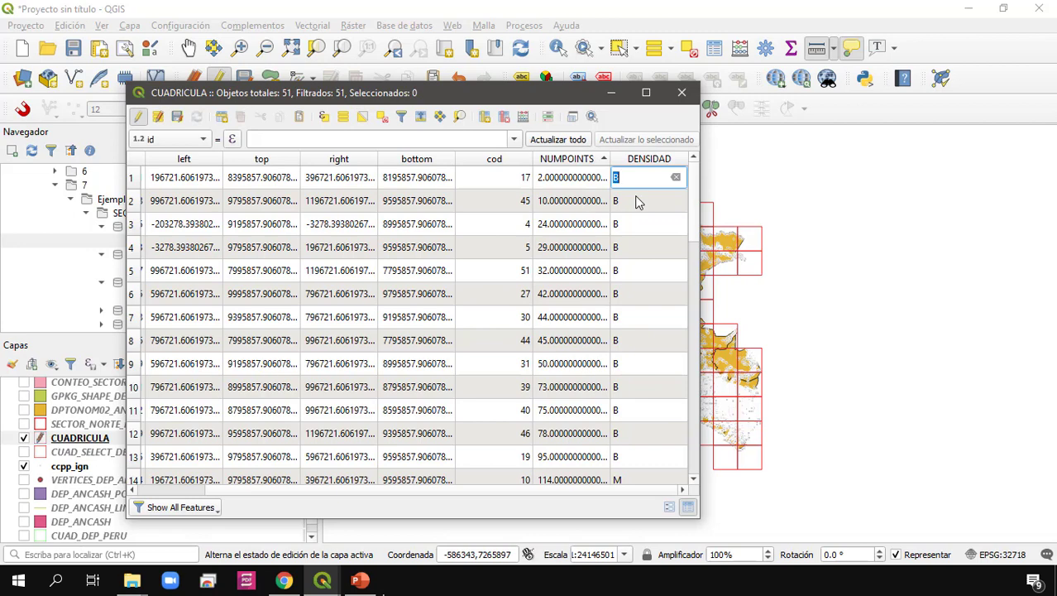
scroll(637, 263, "down", 3)
scroll(629, 298, "up", 3)
left_click(695, 231)
left_click_drag(694, 261, 695, 426)
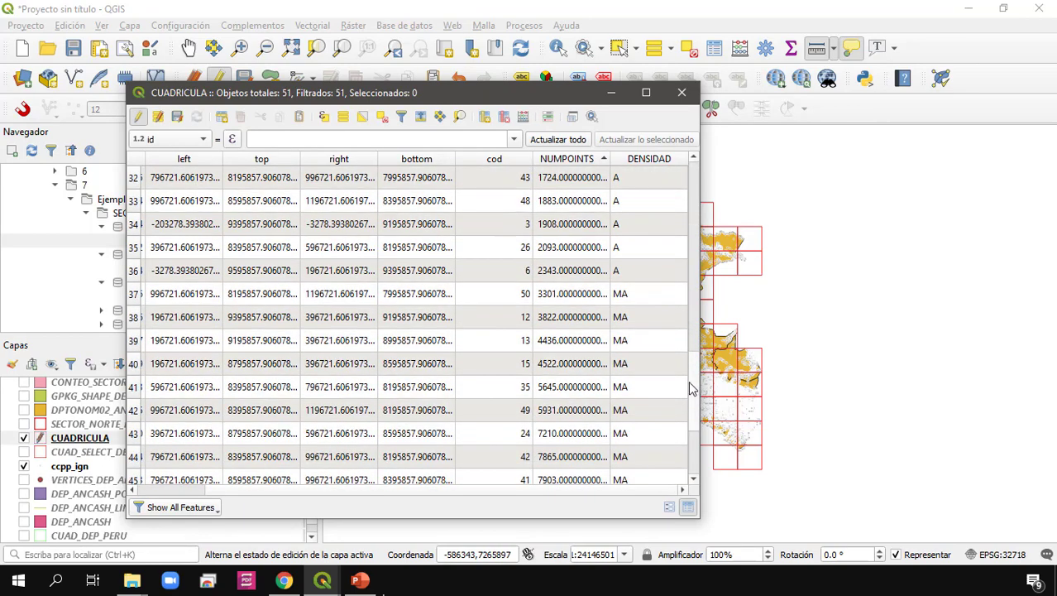
left_click_drag(690, 367, 693, 169)
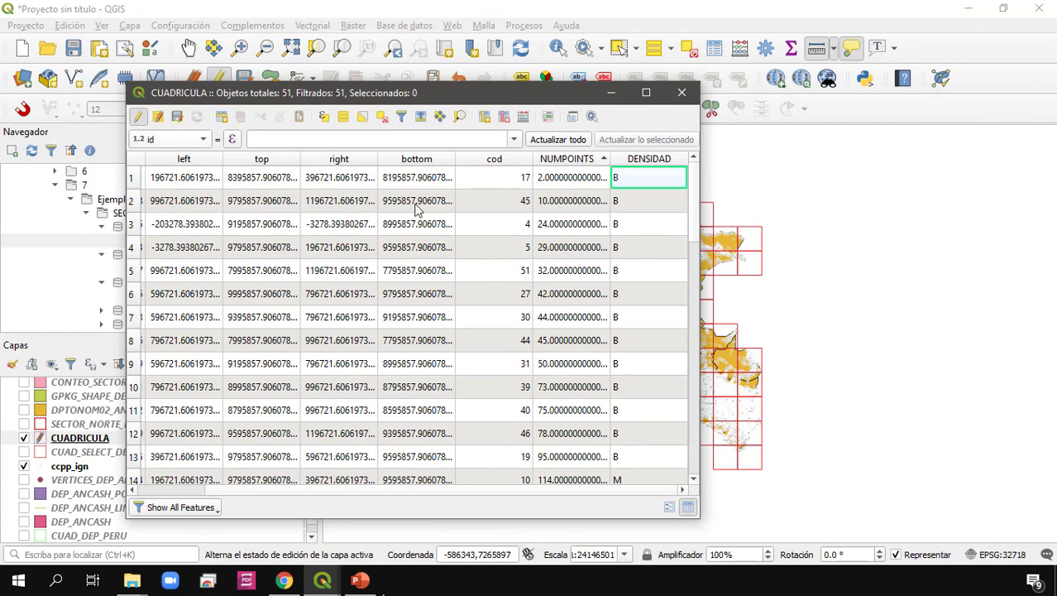
Save the CUADRICULA edits, end the layer's editing session and close its attribute table.
left_click(176, 117)
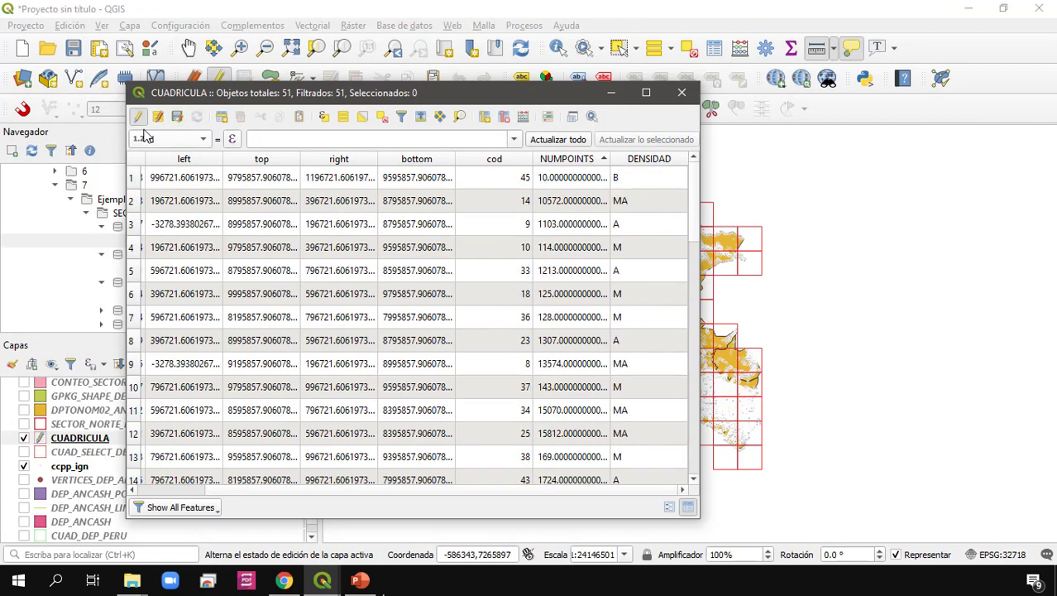
left_click(139, 117)
scroll(637, 265, "down", 12)
scroll(643, 273, "up", 12)
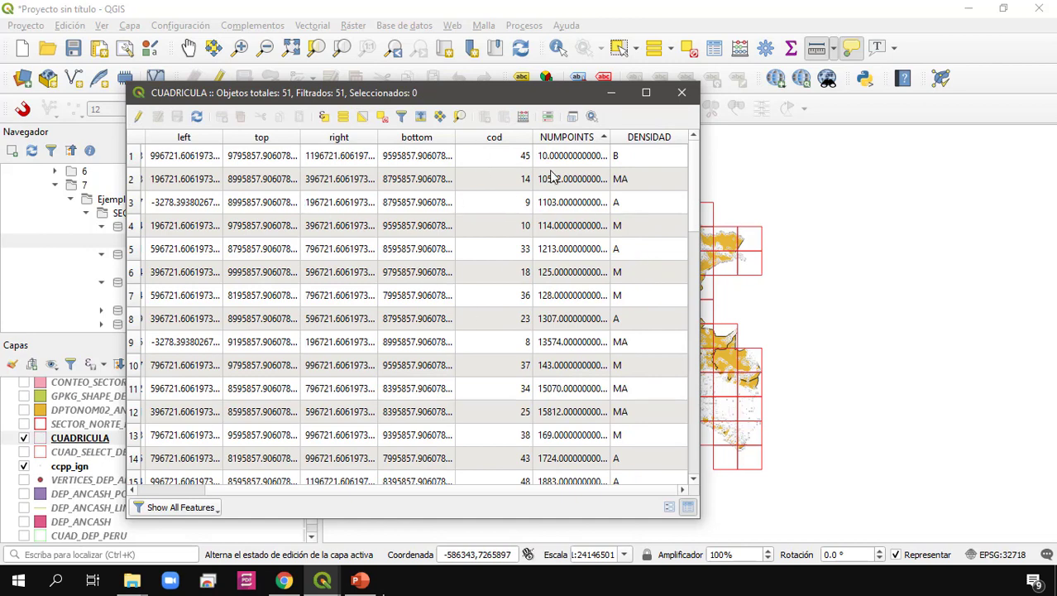
left_click(687, 94)
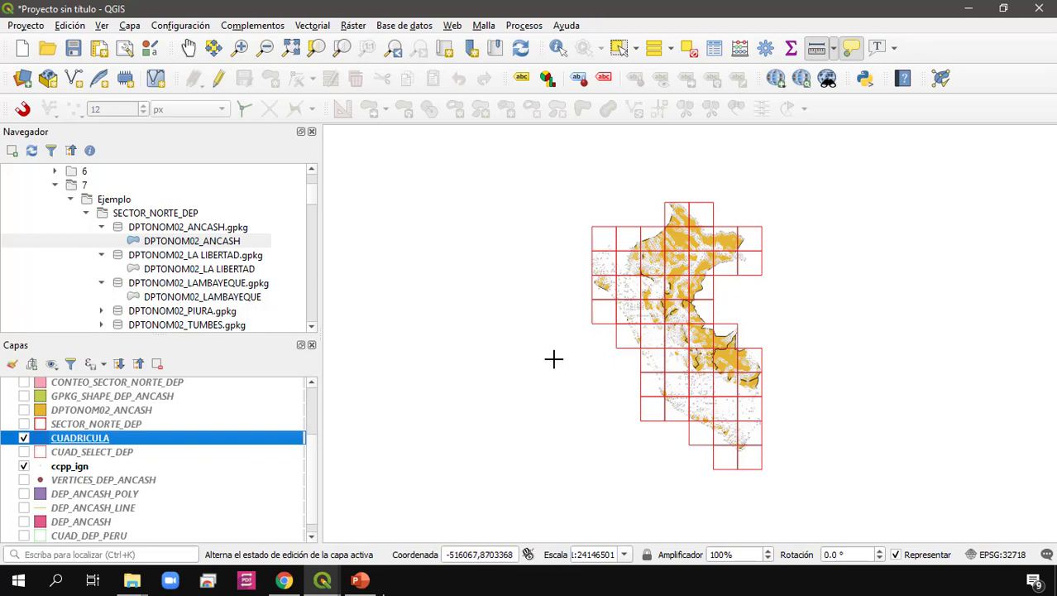
Set the CUADRICULA layer's symbology to Categorizado on the DENSIDAD field and classify its values.
double_click(102, 442)
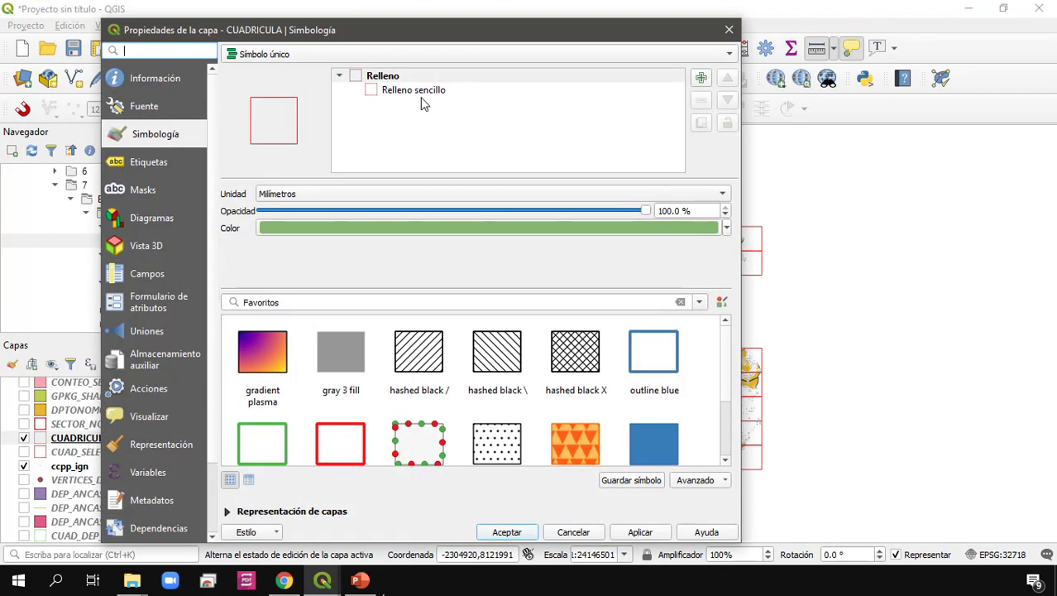
left_click(330, 56)
left_click(317, 78)
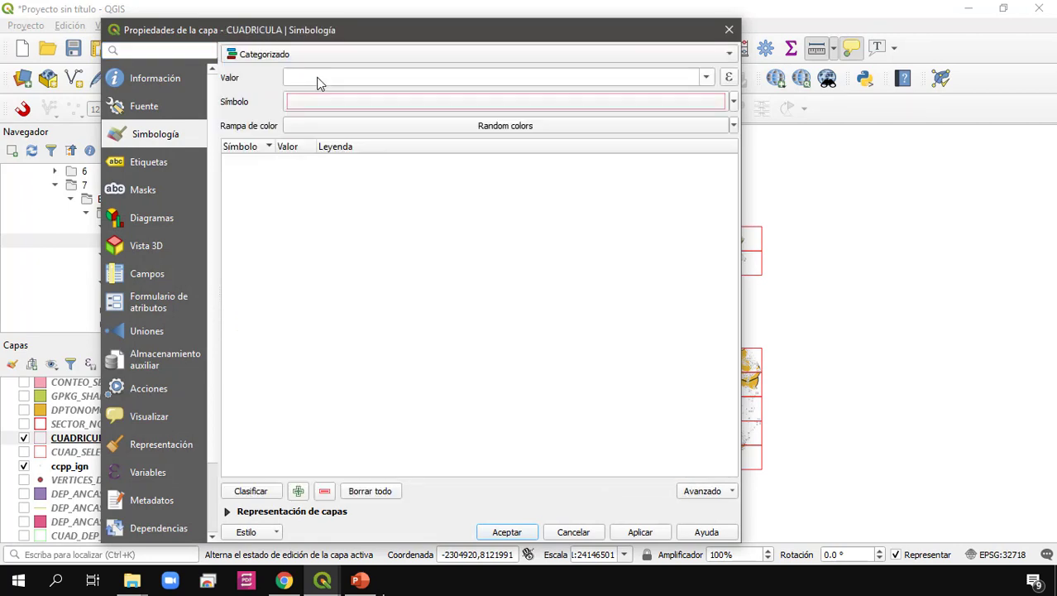
left_click(706, 78)
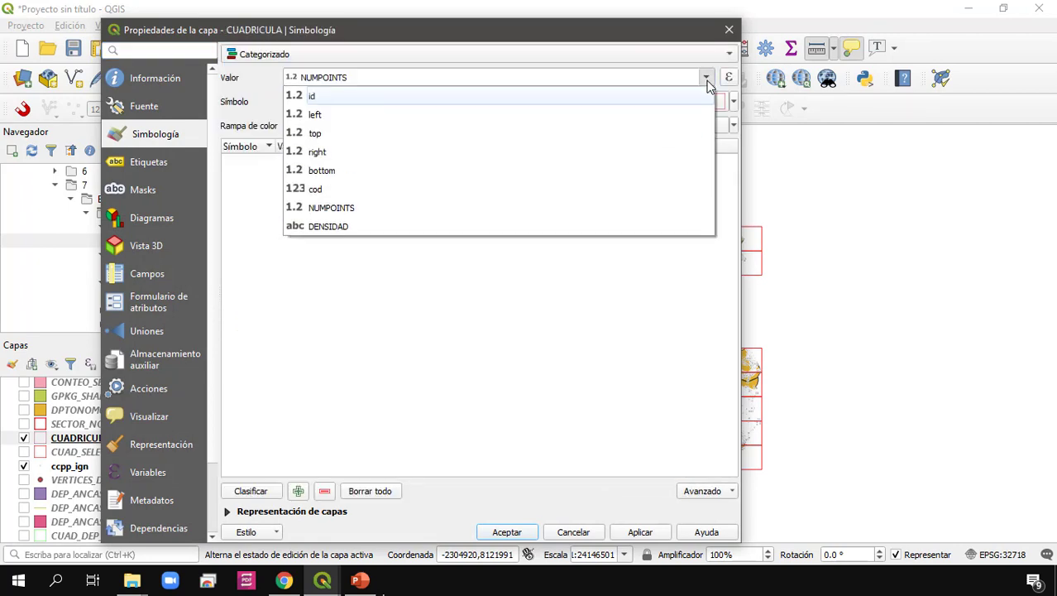
left_click(310, 226)
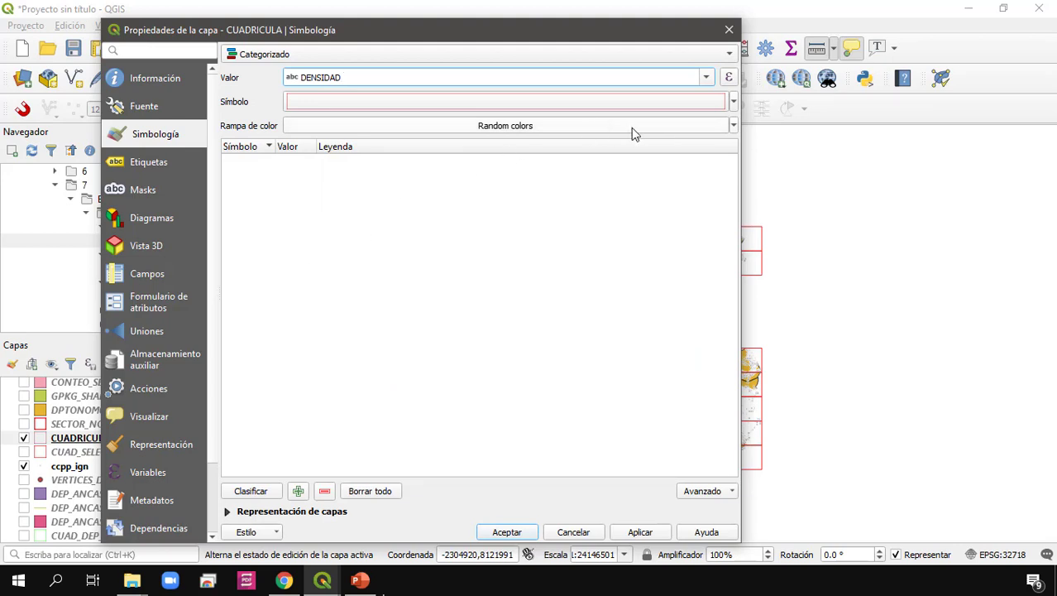
left_click(263, 493)
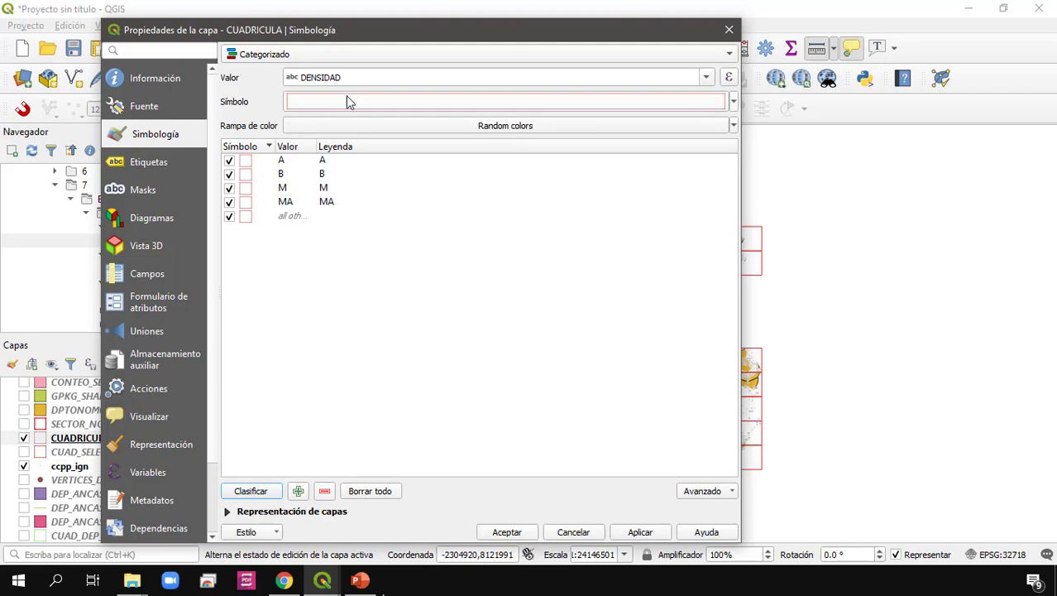
Change the simple fill style of the category symbols to Sólido and apply it to the map.
left_click(733, 102)
left_click(733, 102)
left_click(685, 104)
left_click(523, 78)
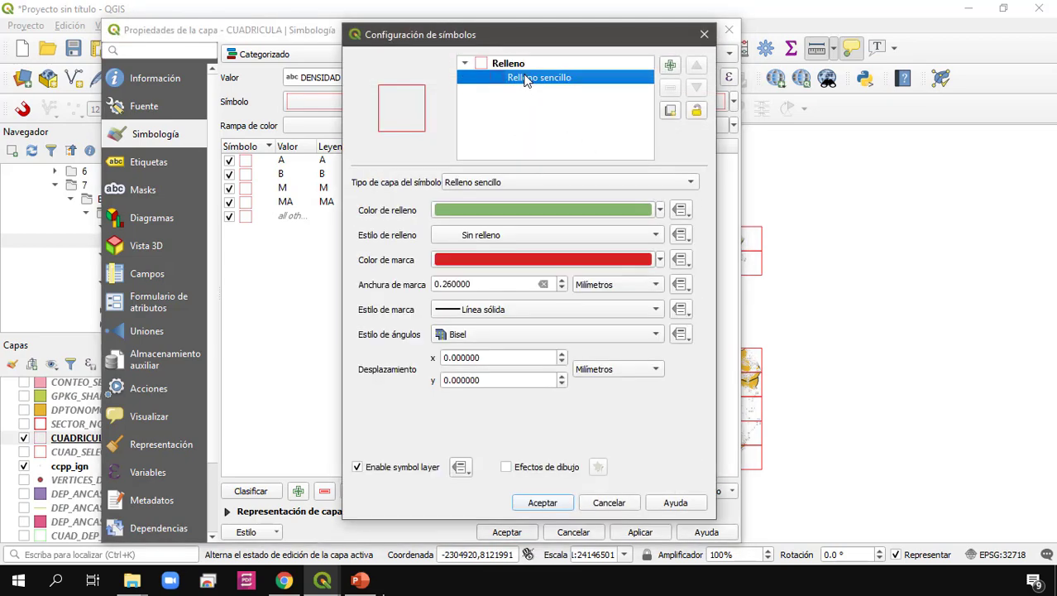
left_click(482, 235)
left_click(478, 218)
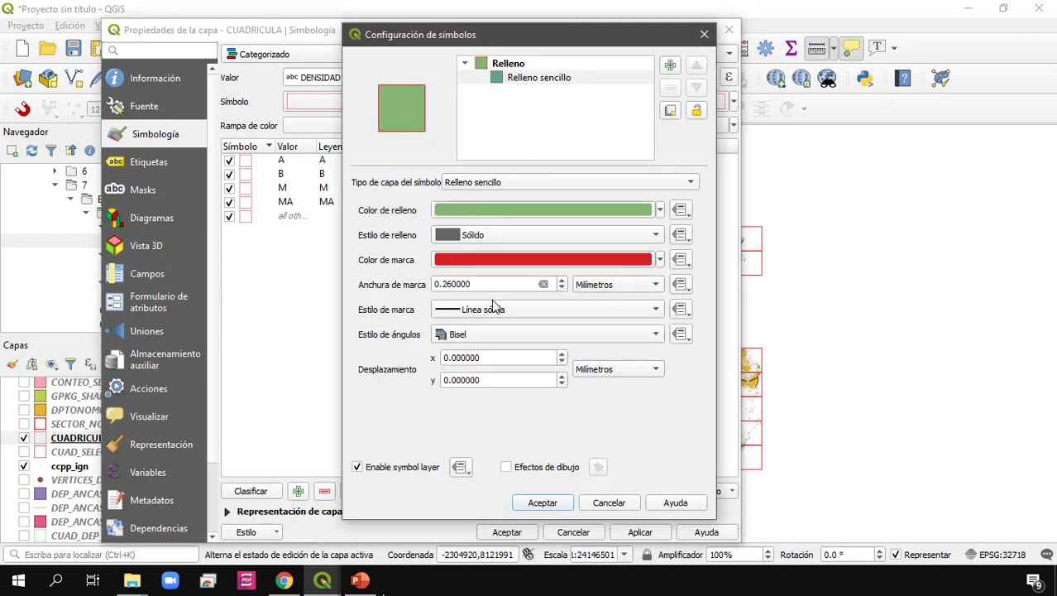
left_click(543, 502)
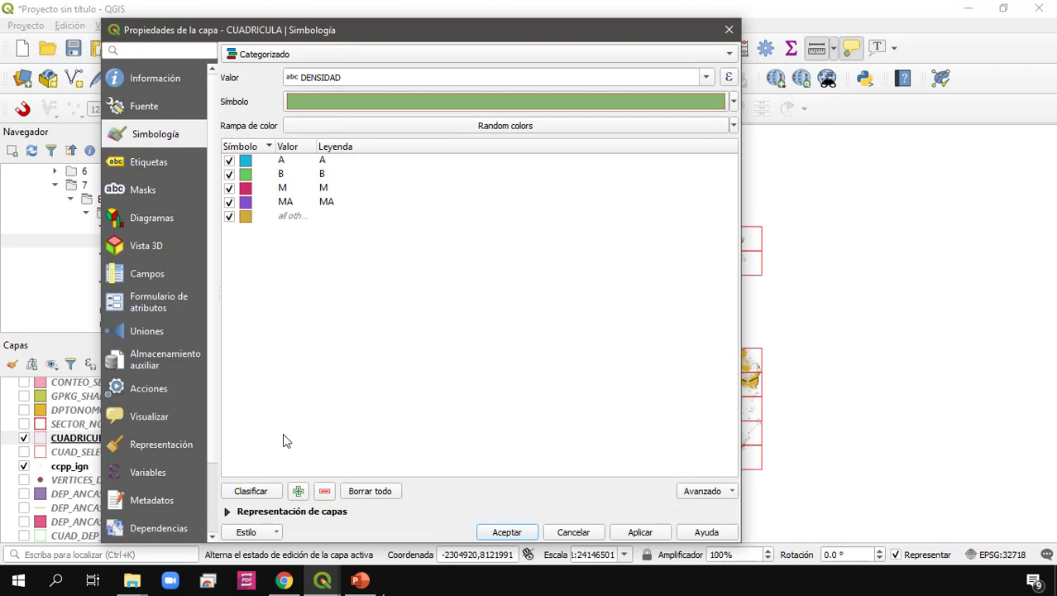
left_click(646, 539)
Set the category symbols' opacity to 50% and apply the change to the map.
left_click_drag(606, 34, 545, 56)
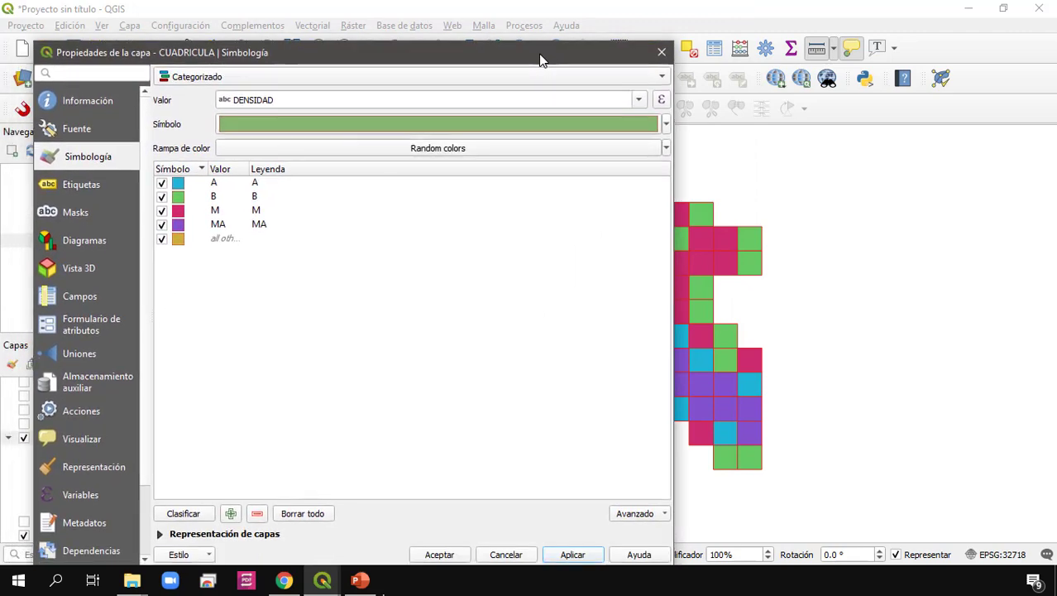
left_click(502, 126)
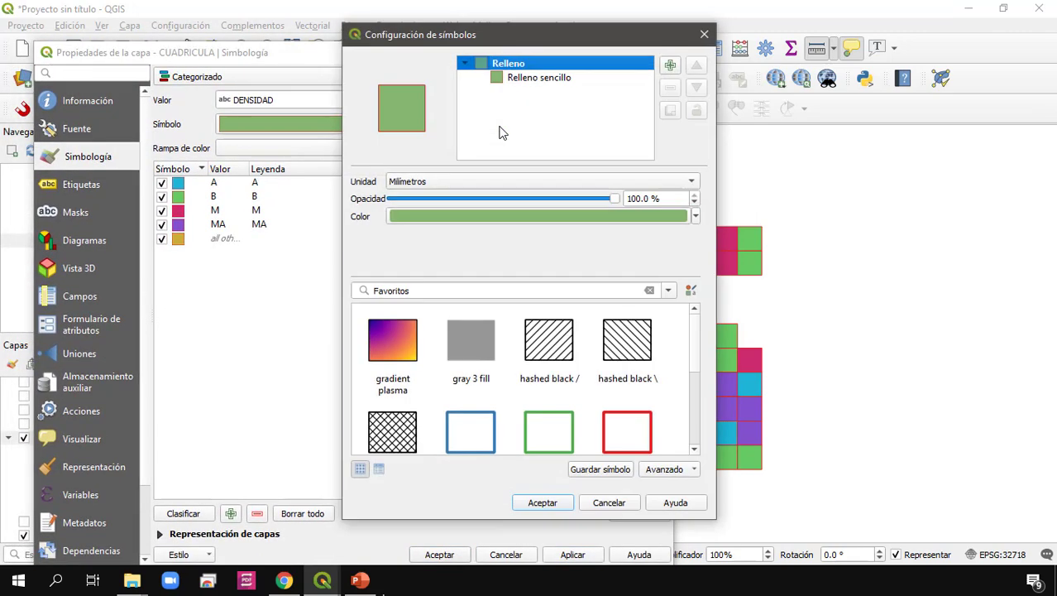
left_click(515, 201)
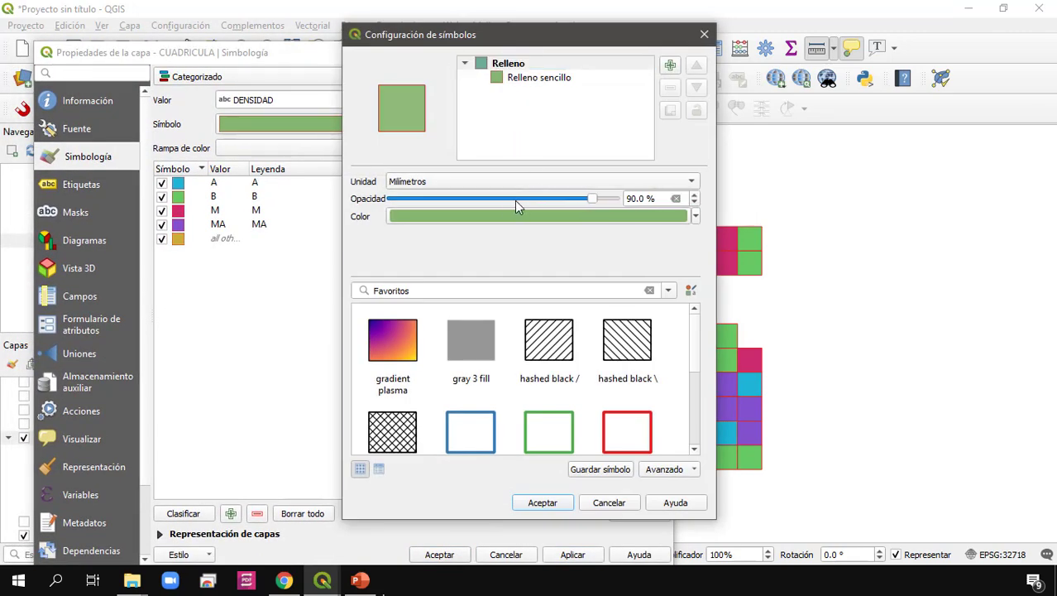
left_click_drag(590, 201, 513, 200)
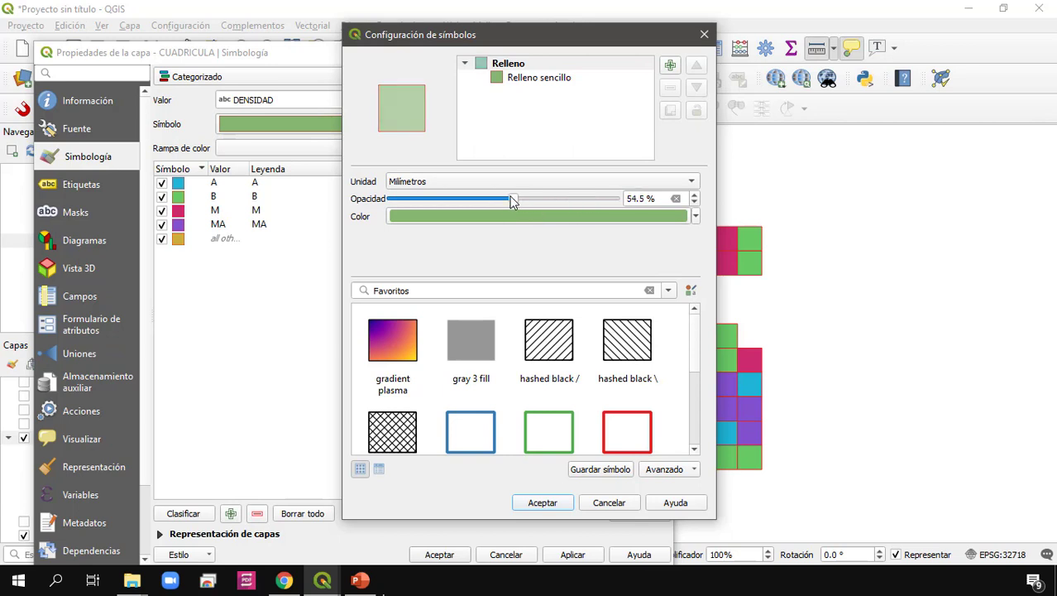
double_click(640, 198)
type("50")
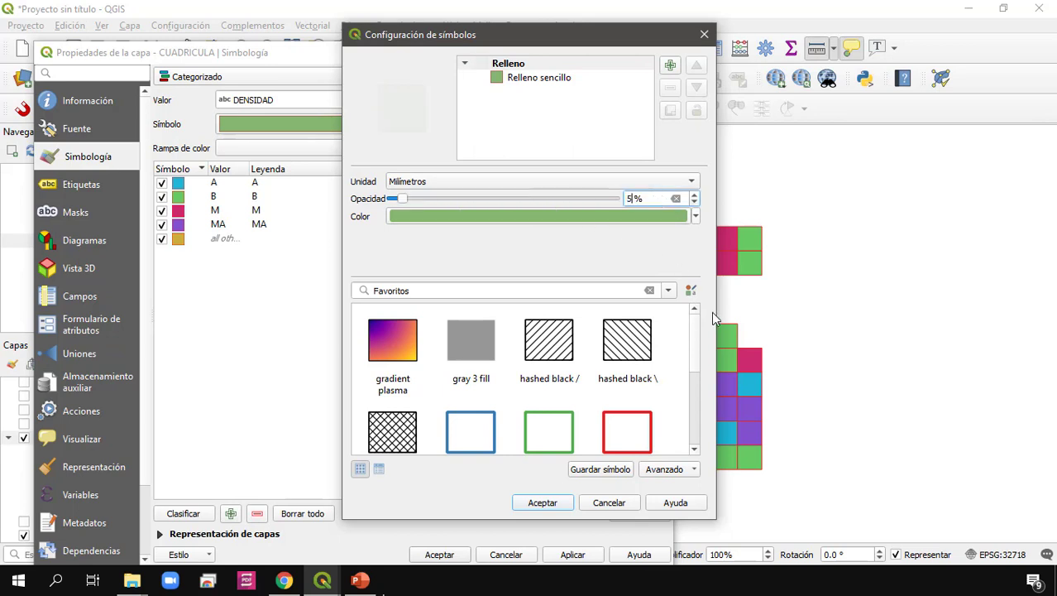
left_click(543, 503)
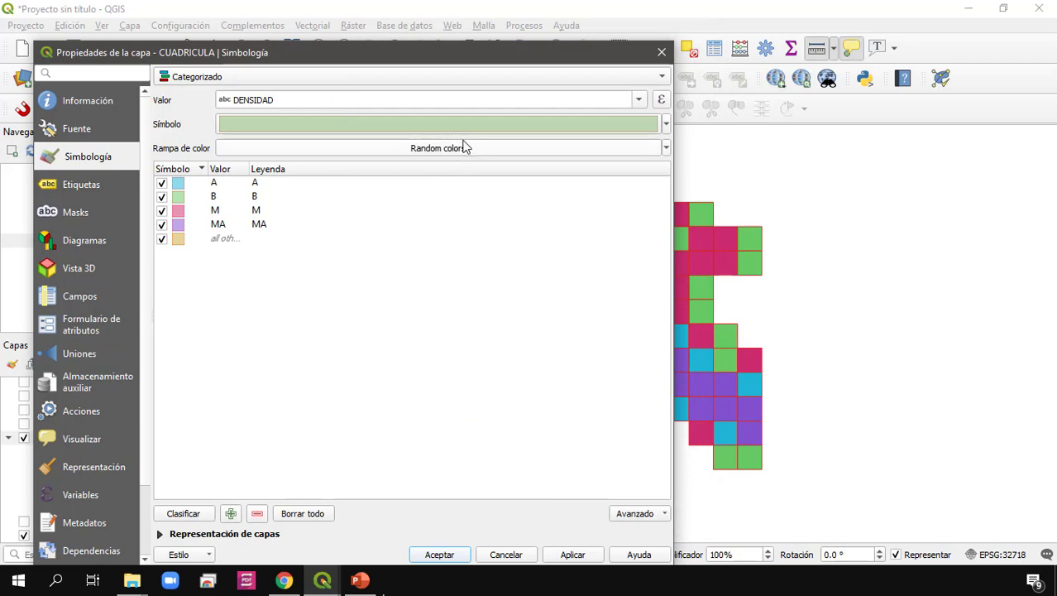
left_click(584, 560)
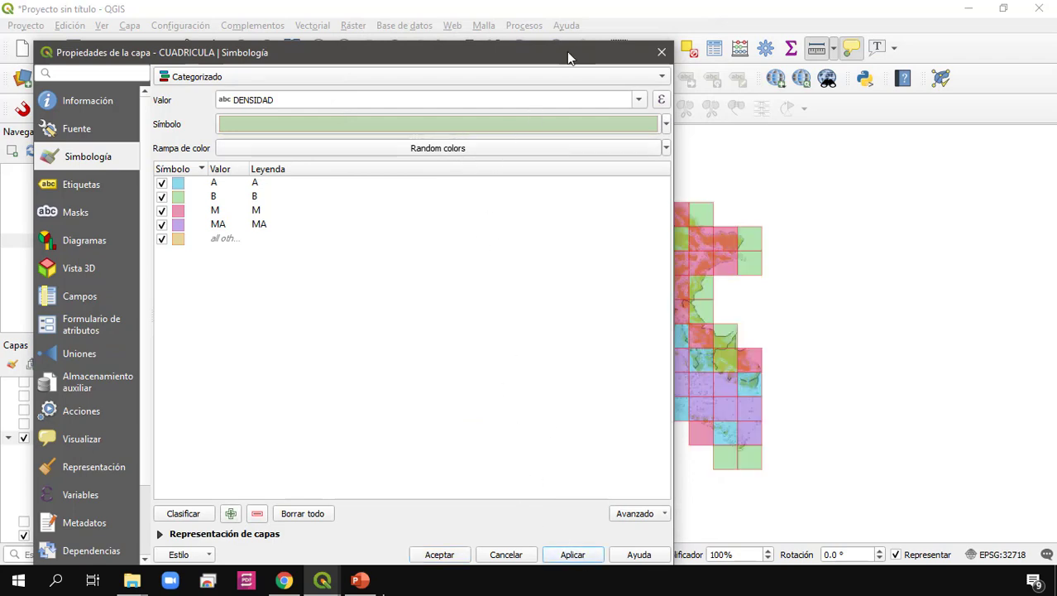
Rename the legend entries of categories A, B, M and MA to ALTA, BAJA, MEDIA and MUY ALTA.
left_click_drag(568, 54, 602, 54)
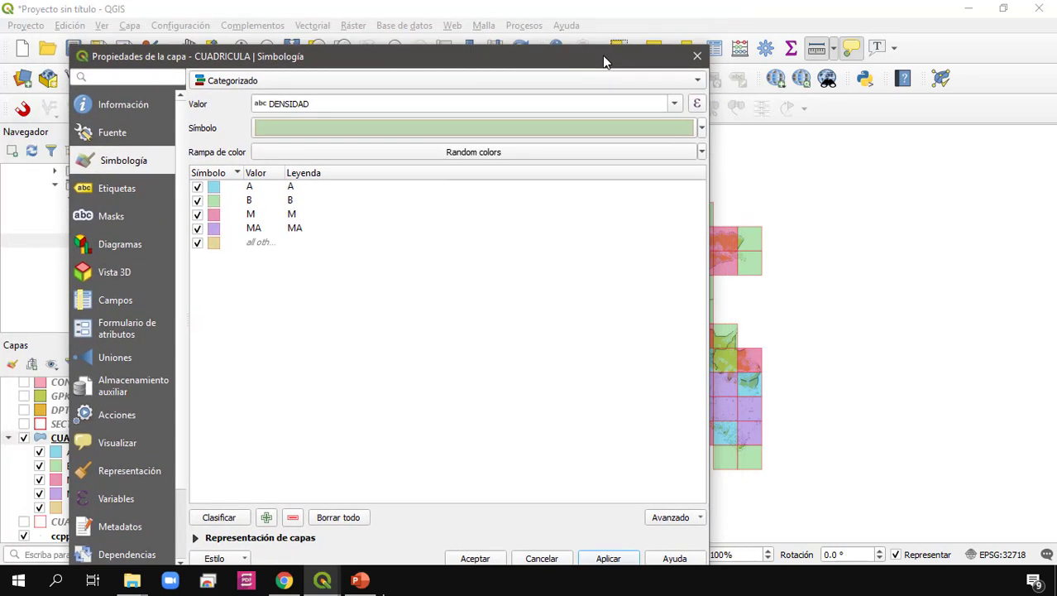
left_click(293, 190)
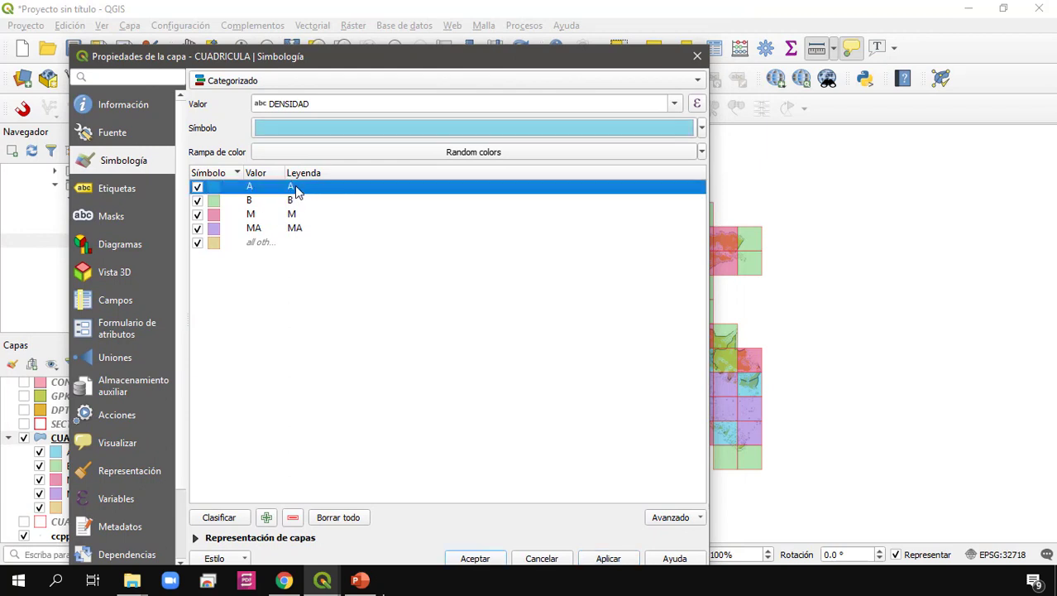
double_click(296, 191)
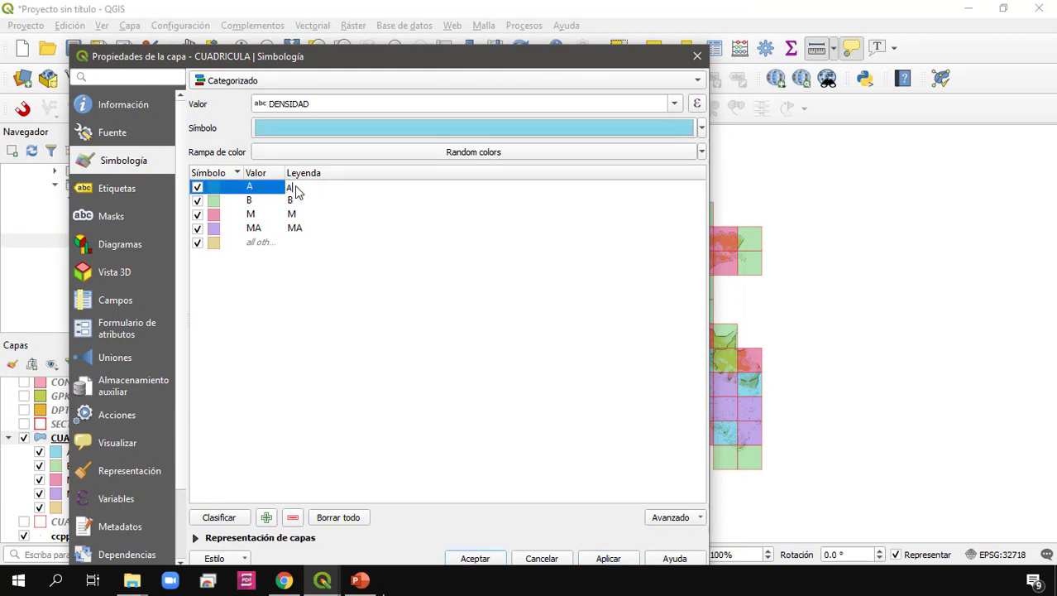
type("ALTA")
left_click(305, 206)
double_click(300, 204)
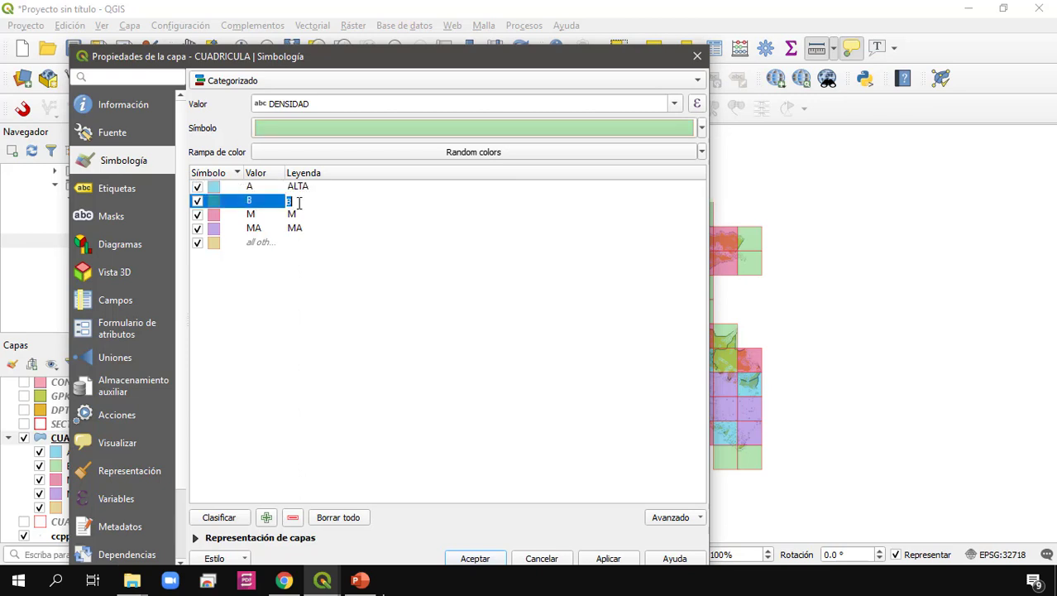
type("BAJA")
double_click(296, 217)
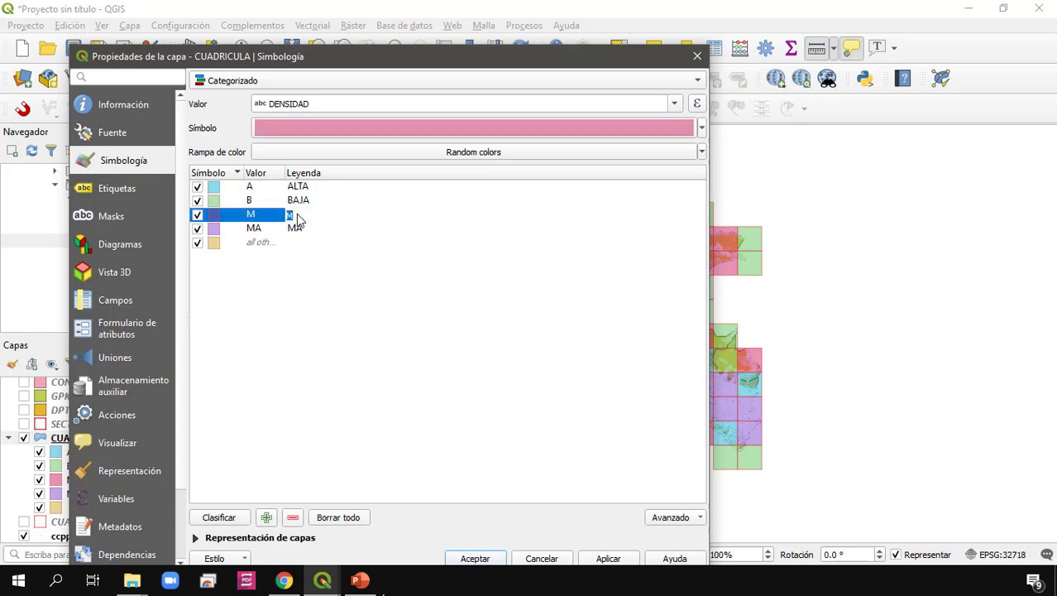
type("MEIDA")
left_click(304, 229)
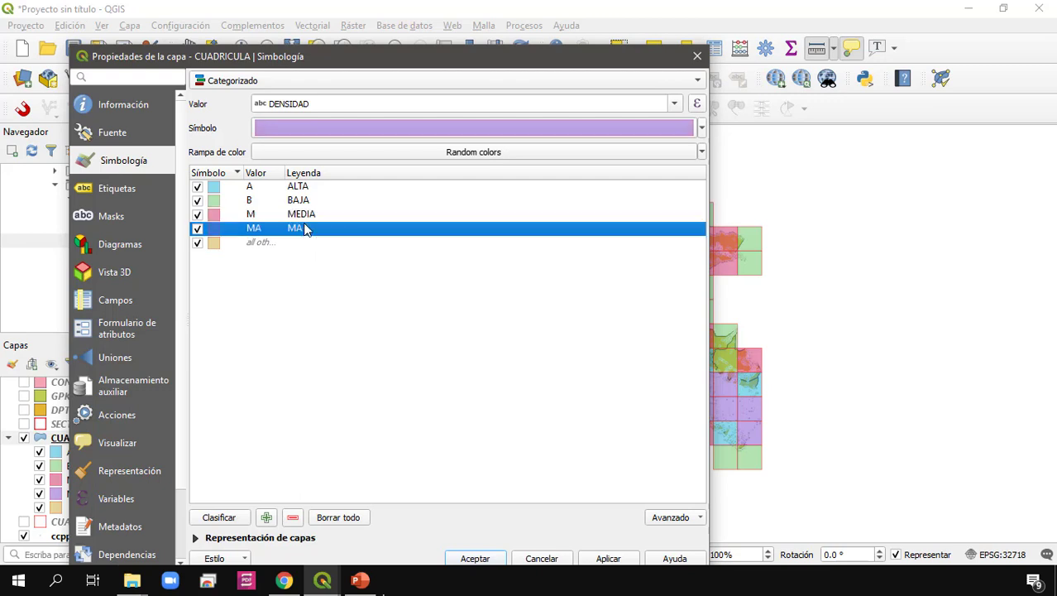
double_click(302, 231)
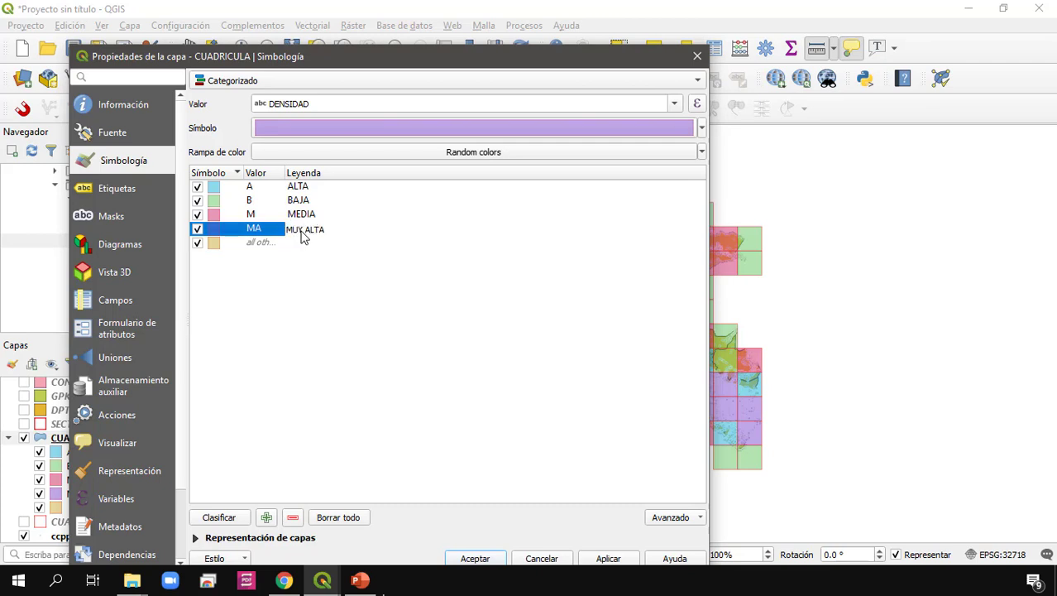
Enter MUY ALTA as the legend of category MA and change its fill colour to red #ce0003.
type("MUY ALTA")
left_click(356, 334)
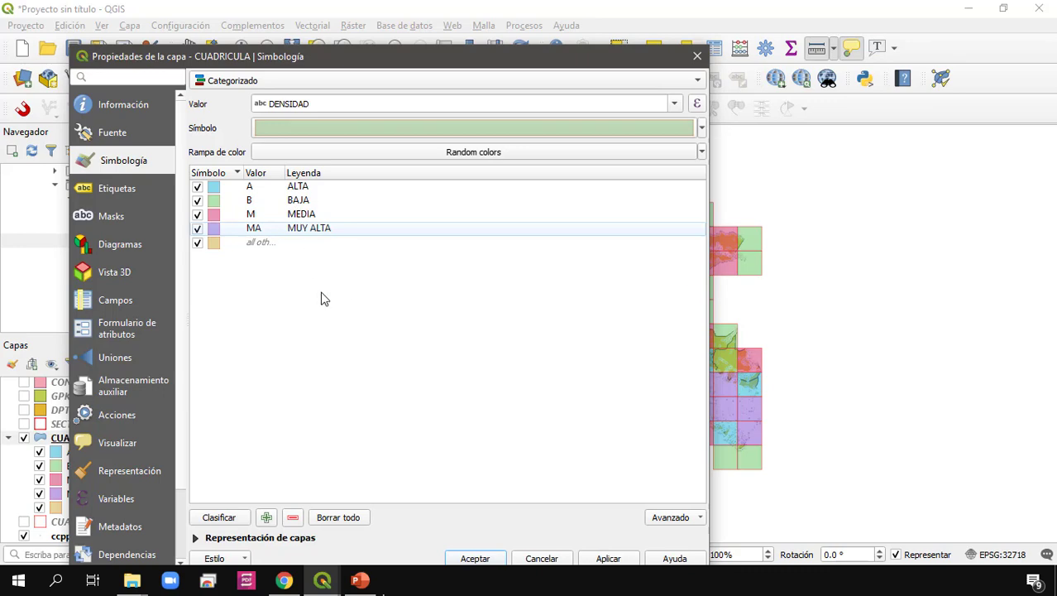
double_click(213, 228)
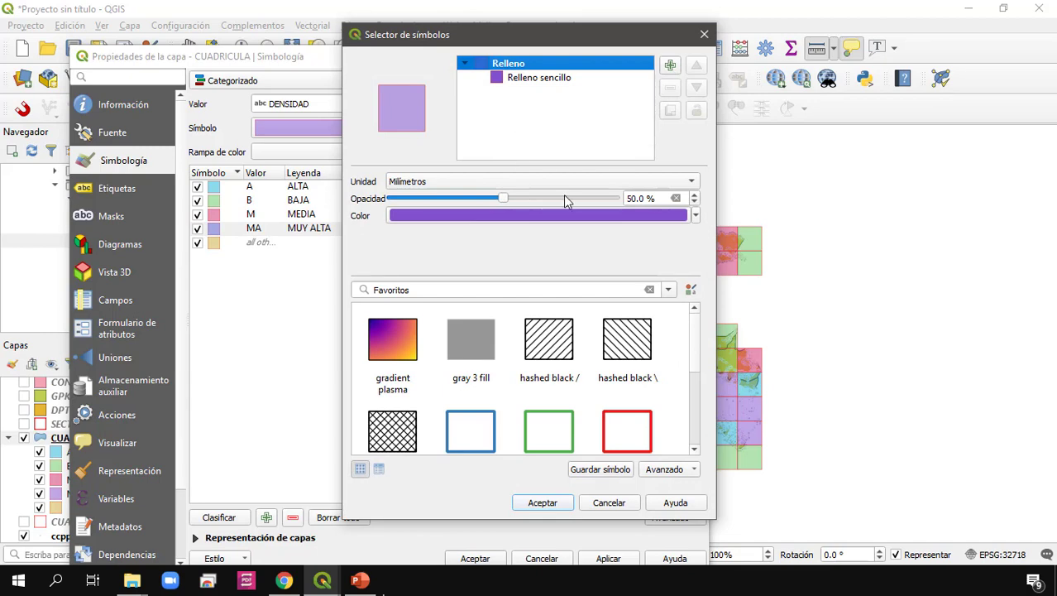
left_click(588, 222)
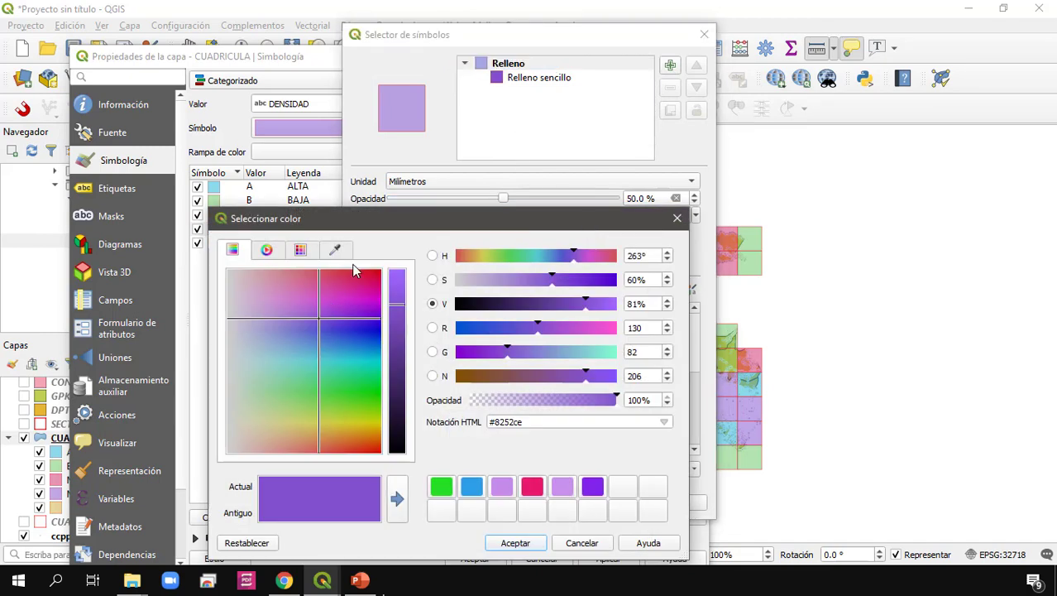
mouse_move(363, 274)
left_mouse_down()
mouse_move(372, 275)
mouse_move(357, 287)
left_mouse_up()
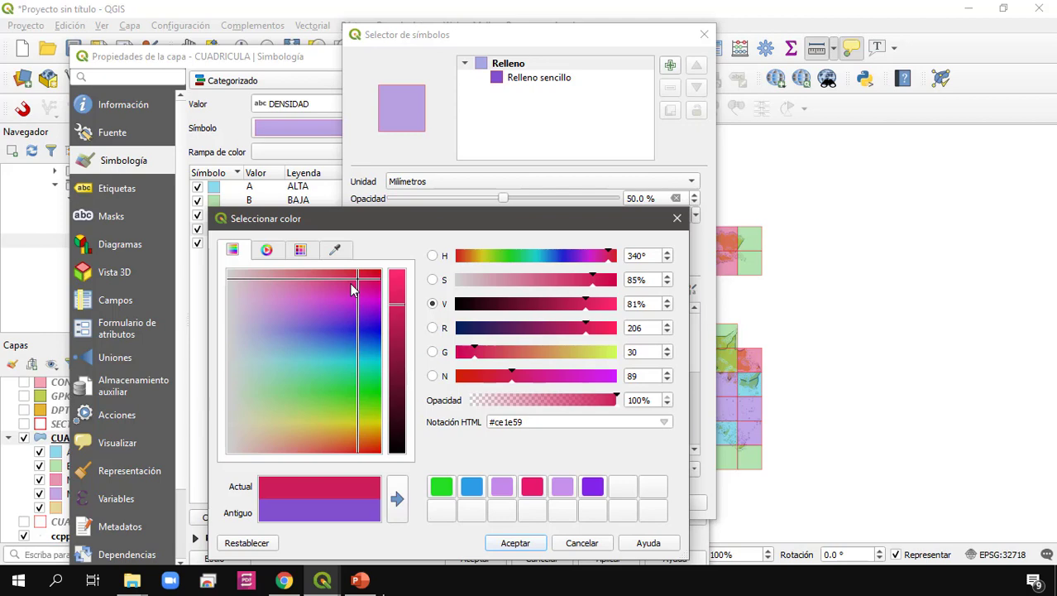
left_click_drag(351, 283, 389, 278)
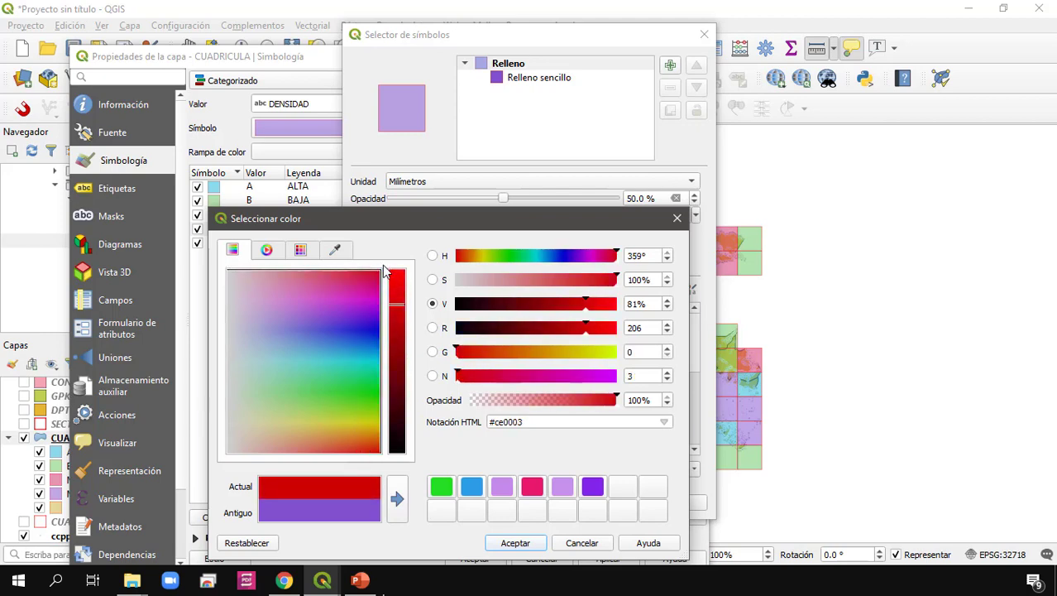
left_click(512, 544)
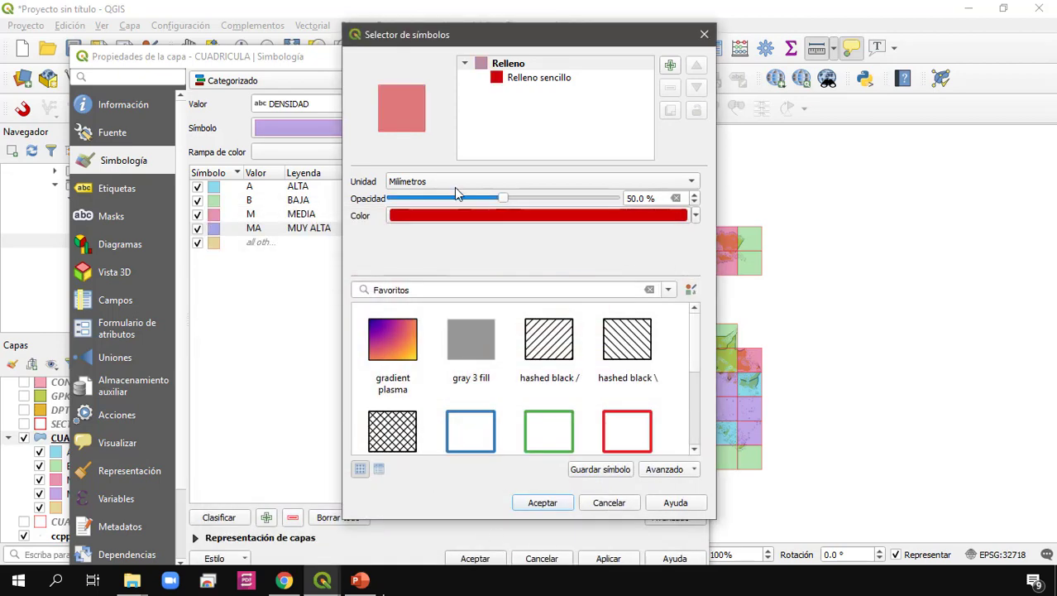
left_click(542, 502)
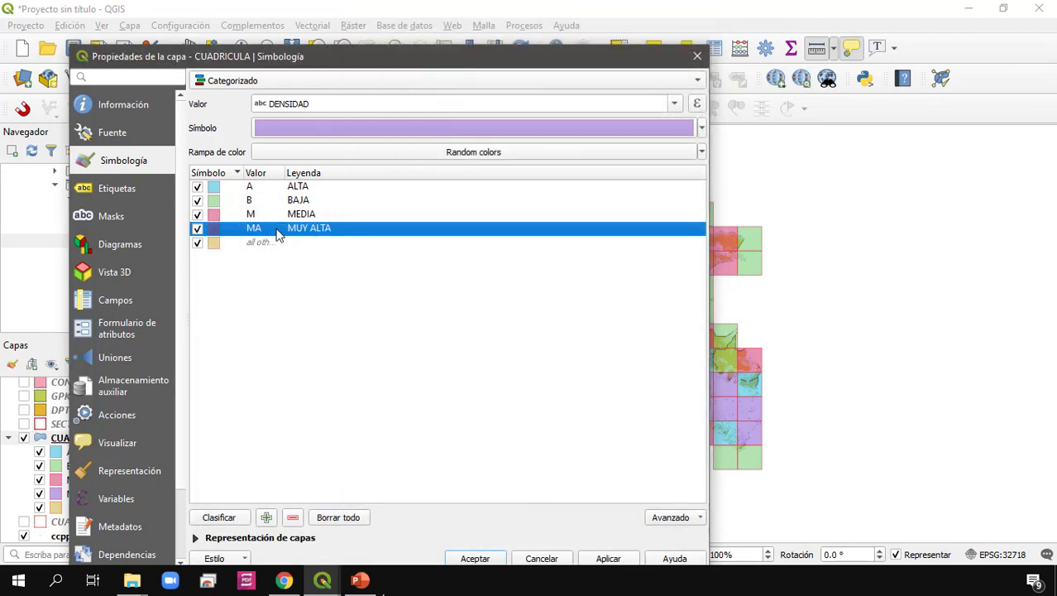
Change the fill colour of the MEDIA category symbol to orange #e37a29.
double_click(213, 216)
left_click(619, 215)
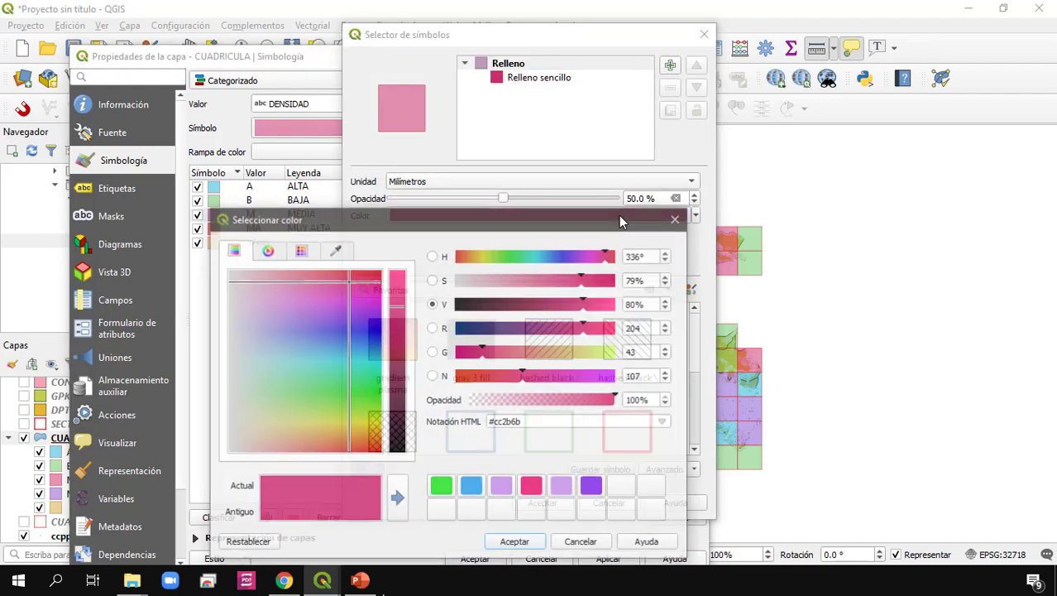
left_click_drag(374, 423, 354, 434)
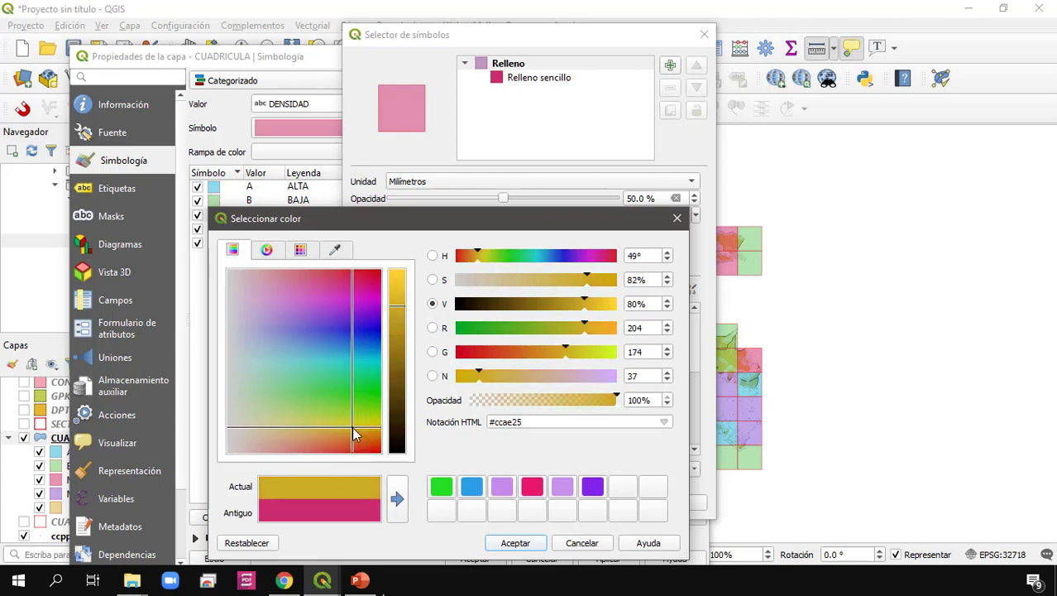
left_click_drag(524, 351, 524, 355)
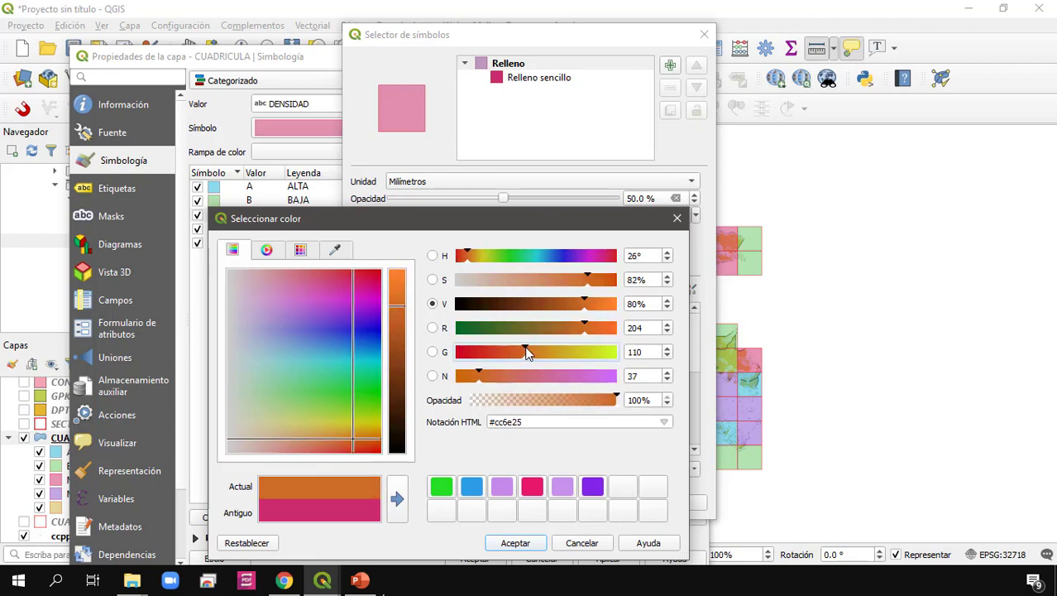
left_click(399, 283)
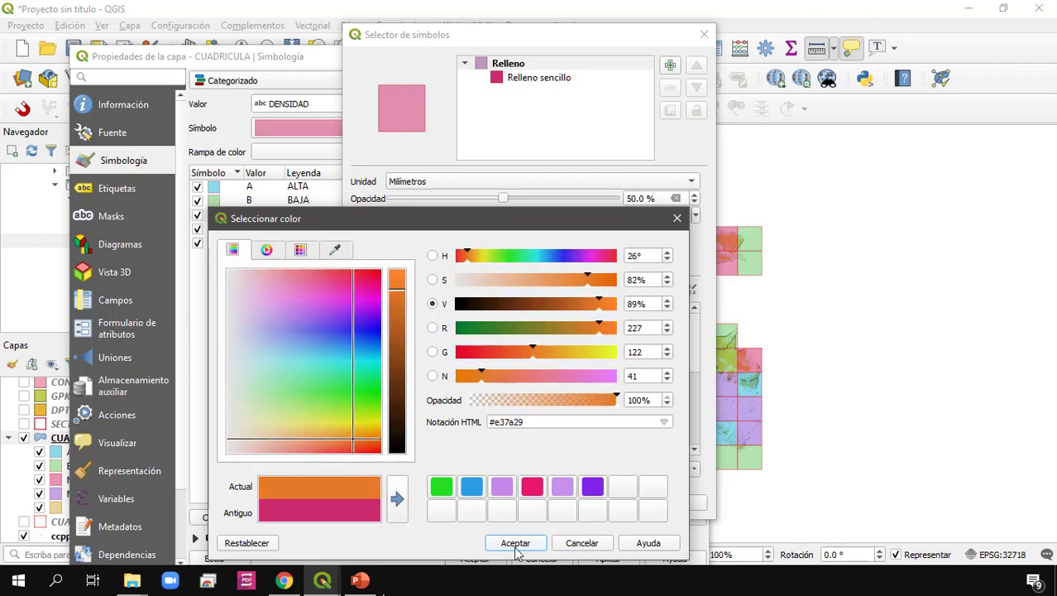
left_click(516, 543)
left_click(556, 503)
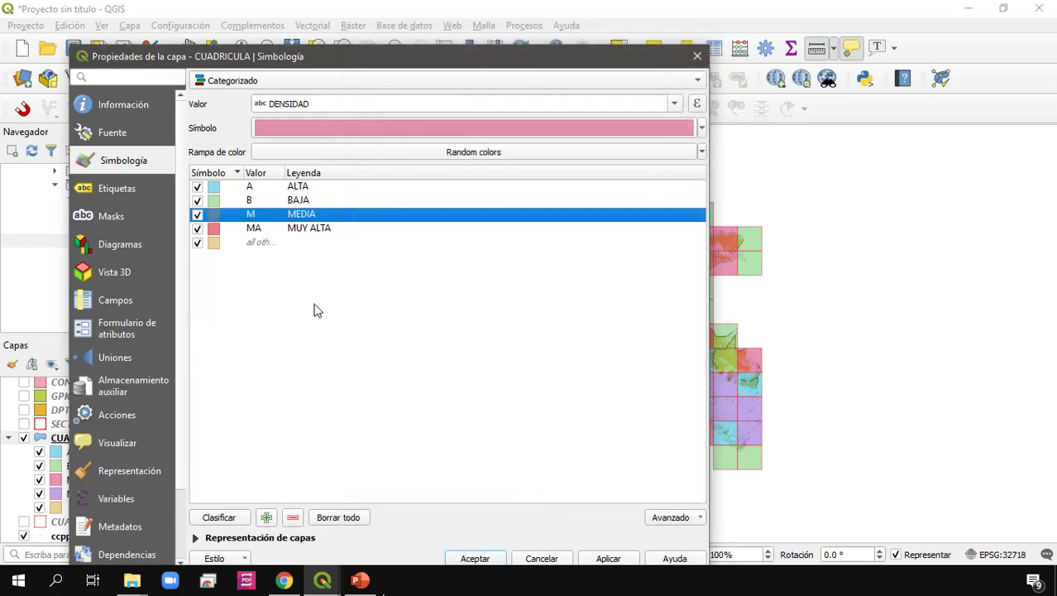
Change the fill colour of the BAJA category symbol to yellow #e8d821.
left_click(215, 203)
double_click(216, 203)
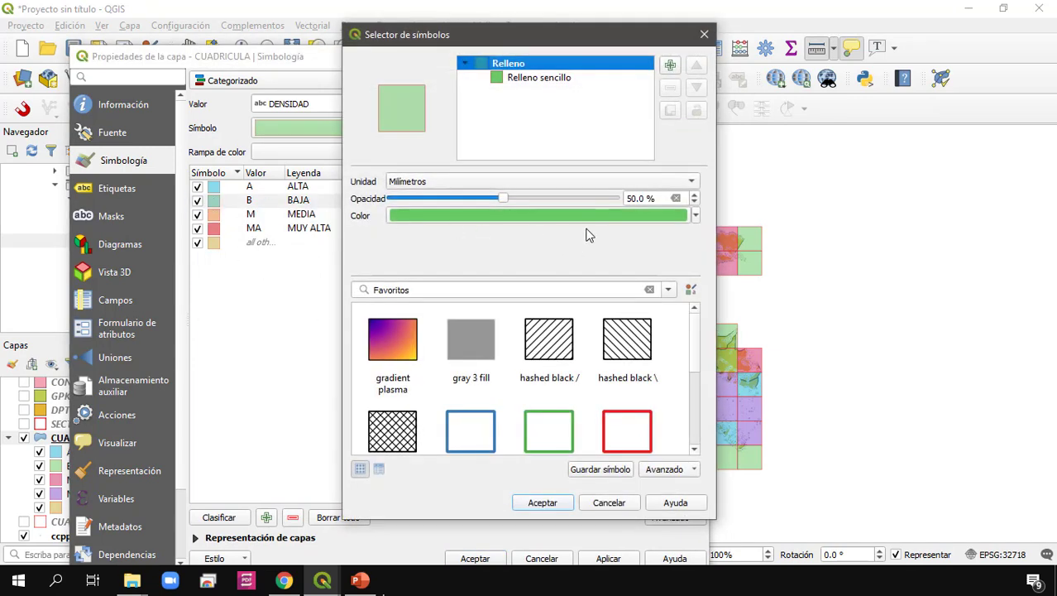
left_click(597, 216)
left_click(359, 420)
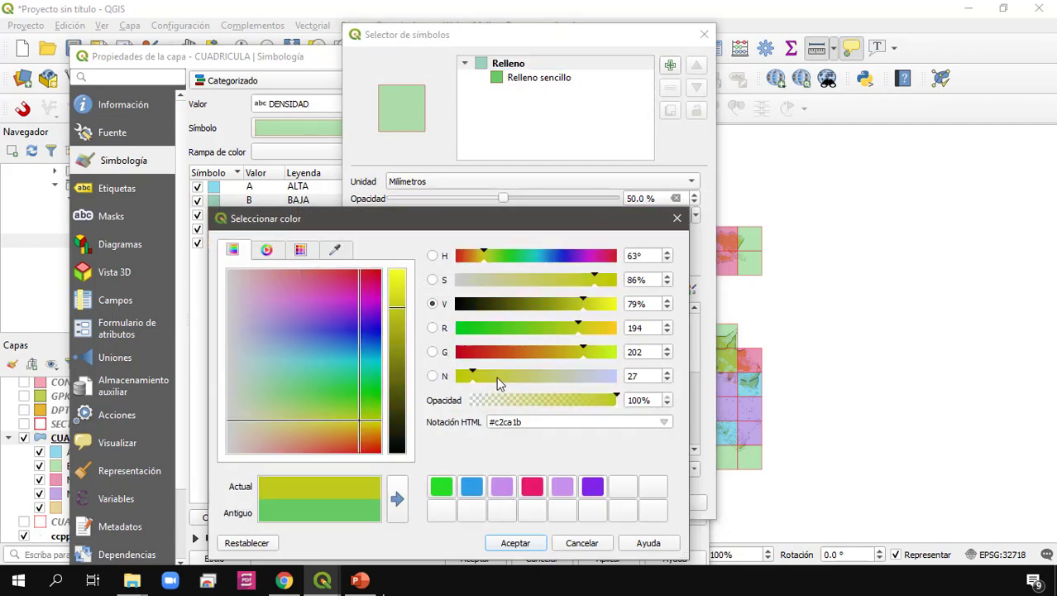
left_click(599, 280)
left_click(603, 327)
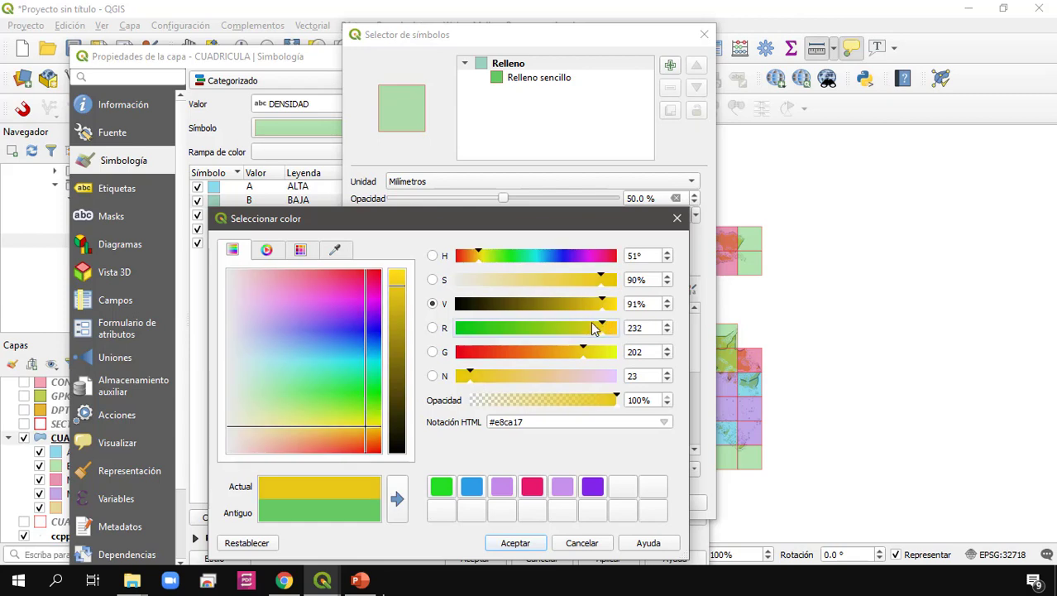
left_click(360, 427)
left_click(364, 431)
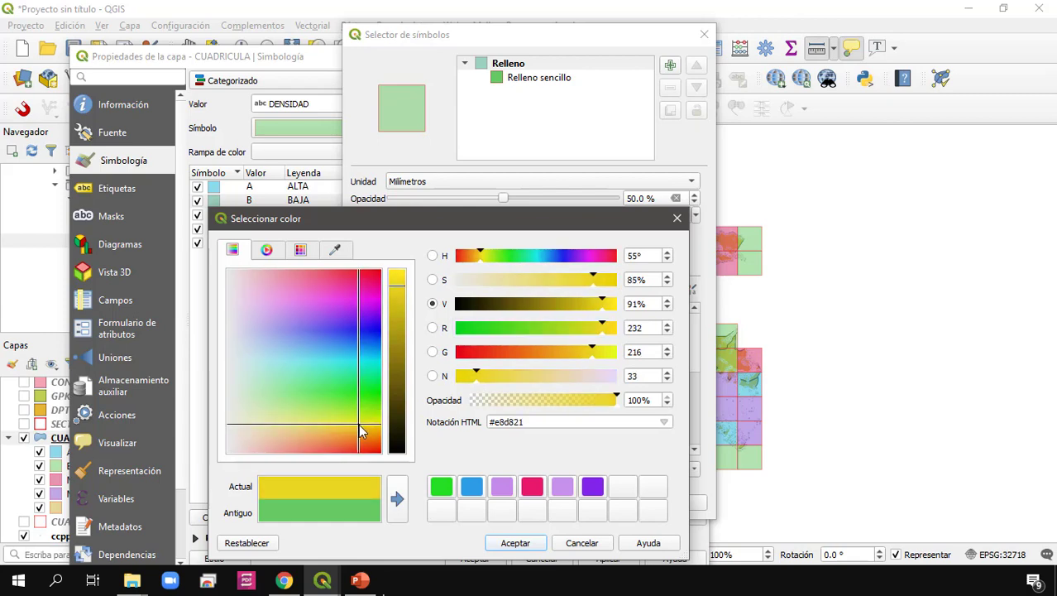
left_click(517, 542)
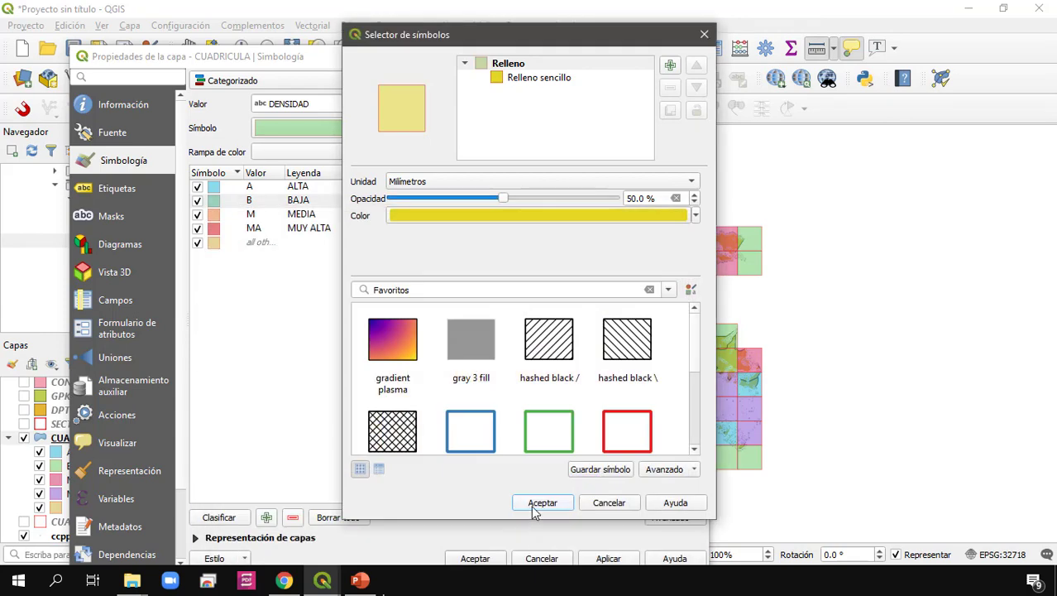
left_click(531, 505)
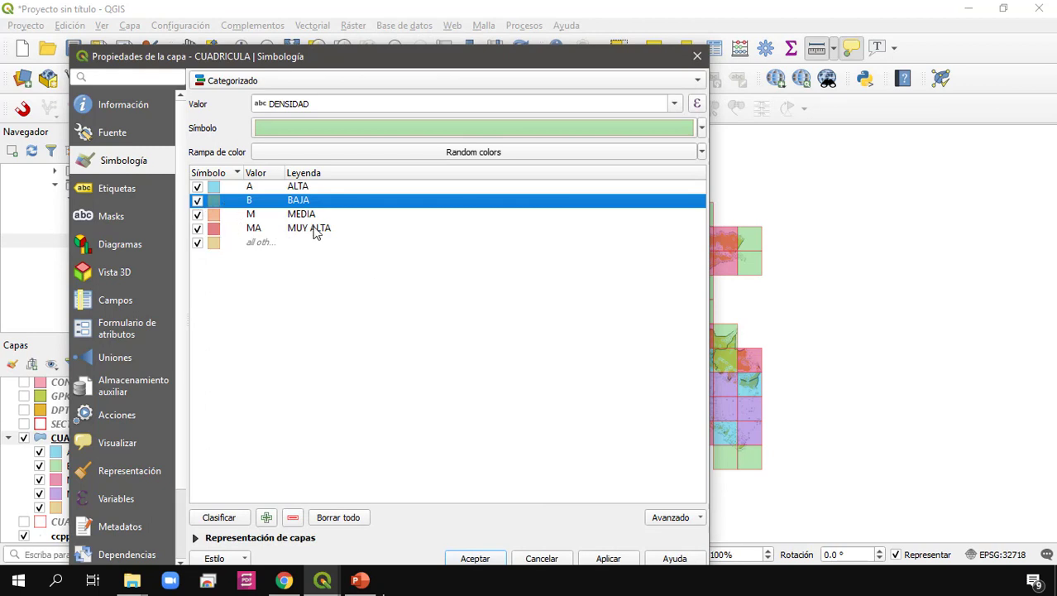
Change the fill colour of the ALTA category symbol to orange #d7931b.
left_click(252, 229)
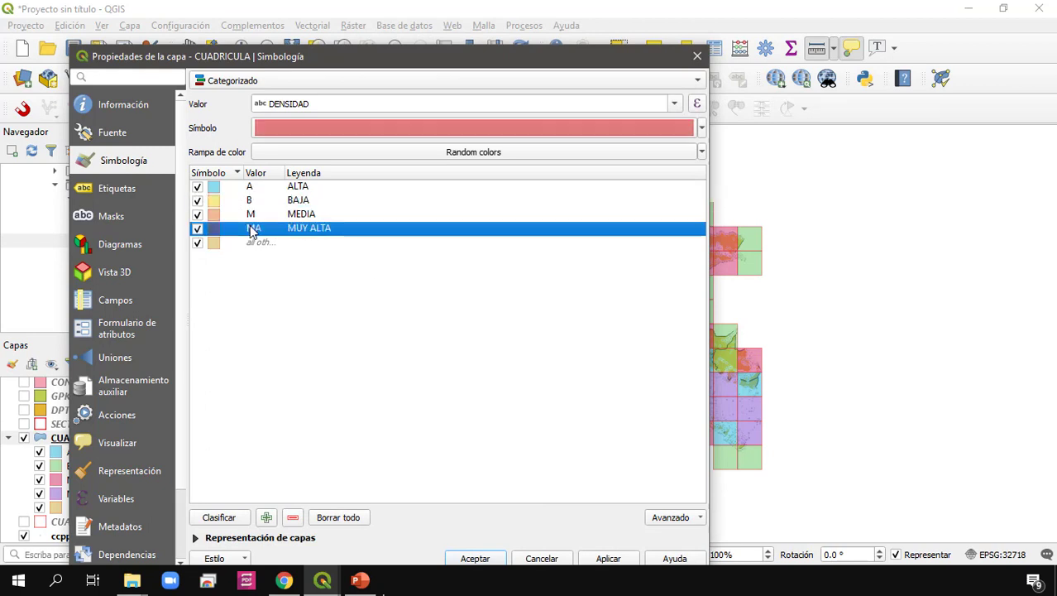
left_click(289, 206)
left_click(254, 233)
left_click(275, 191)
double_click(216, 190)
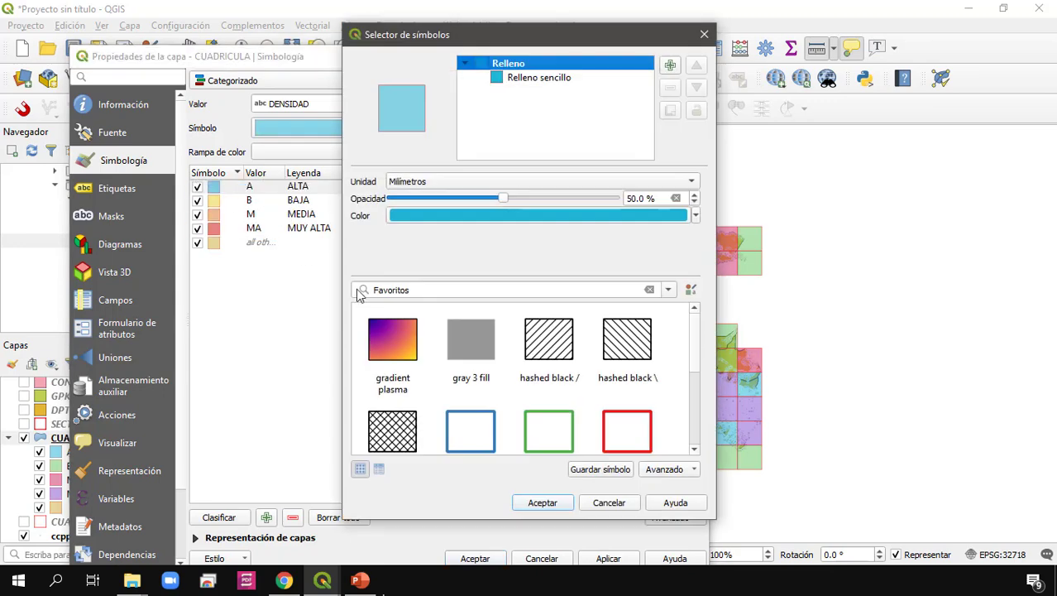
left_click(495, 216)
left_click_drag(339, 422, 361, 427)
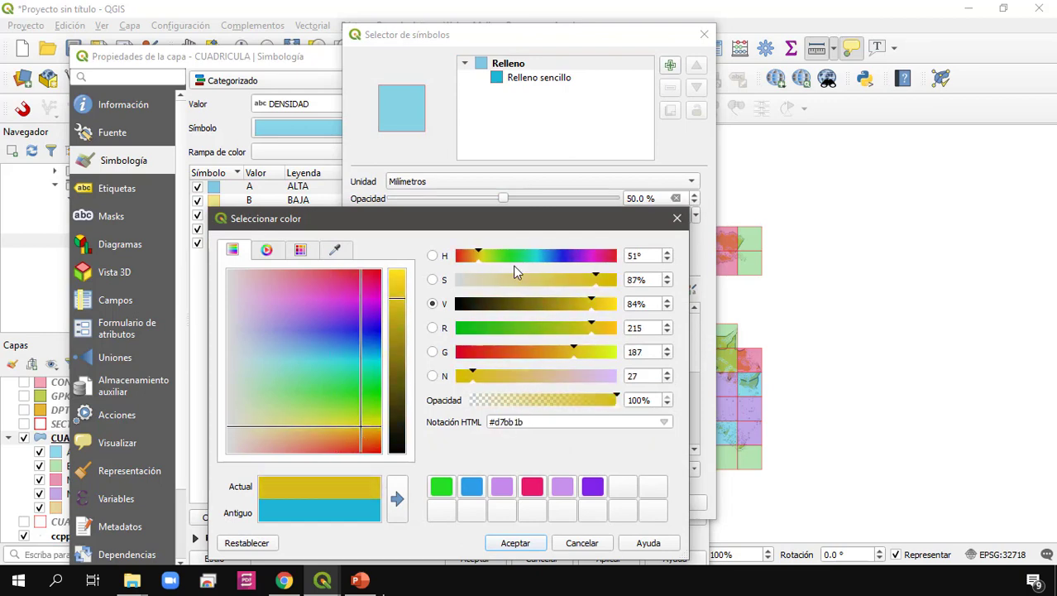
left_click_drag(546, 351, 552, 353)
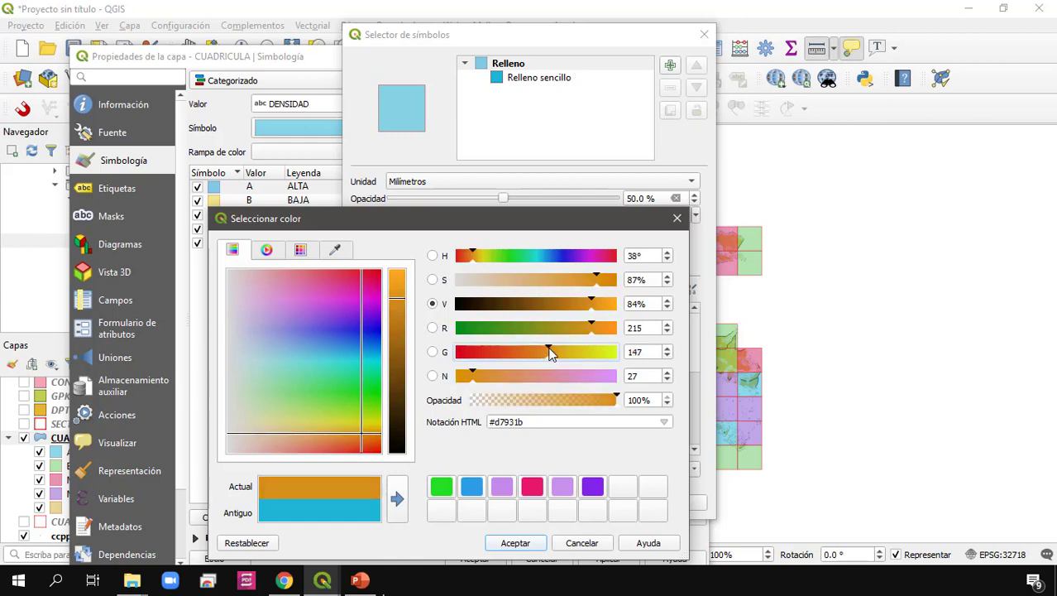
left_click(510, 544)
left_click(547, 512)
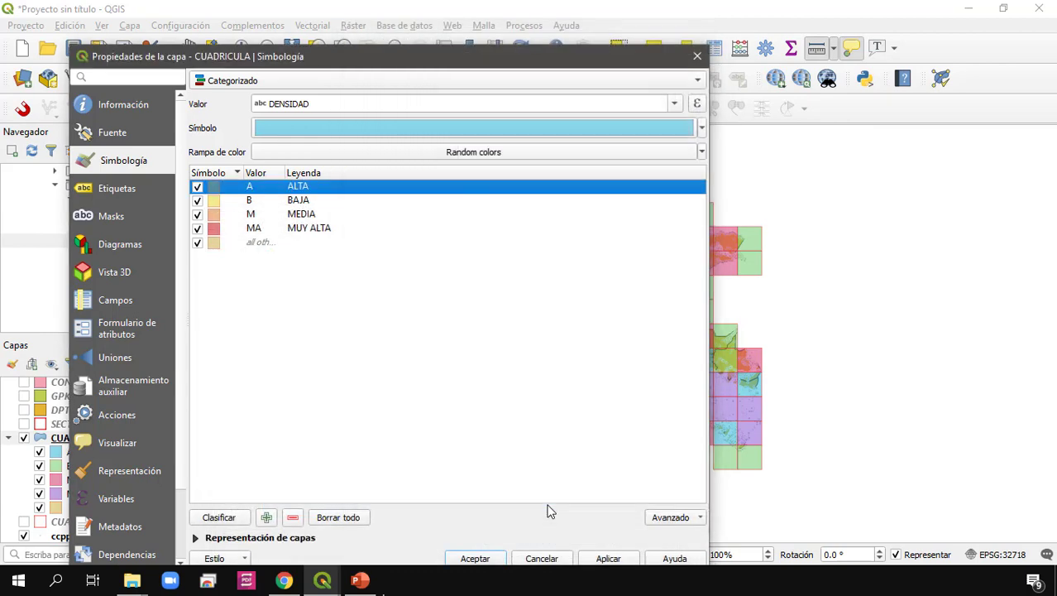
Change the fill colour of the MEDIA category symbol to light yellow #e8f346.
left_click(214, 217)
double_click(214, 217)
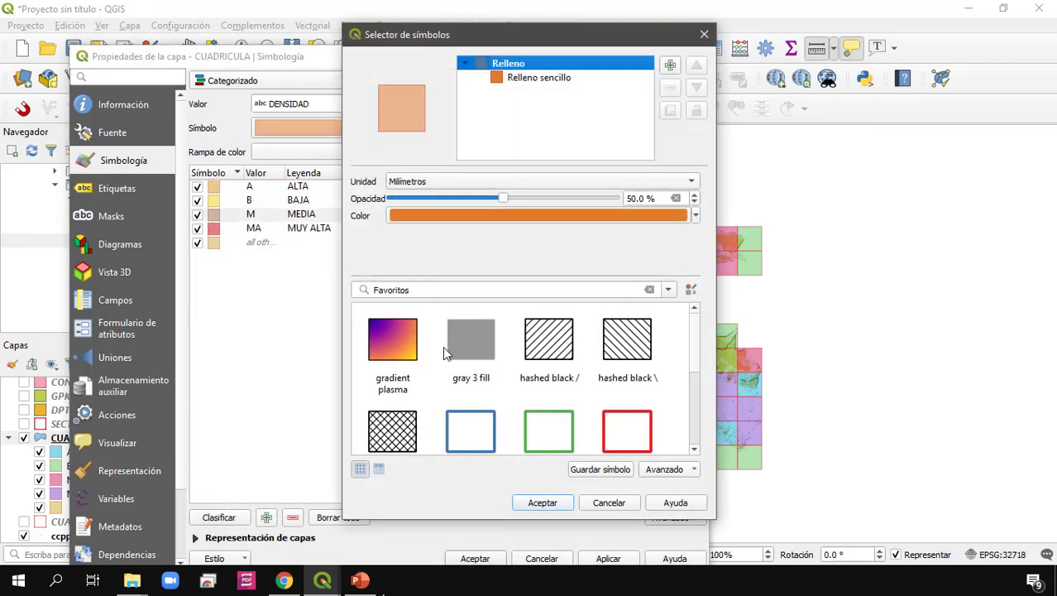
left_click(539, 217)
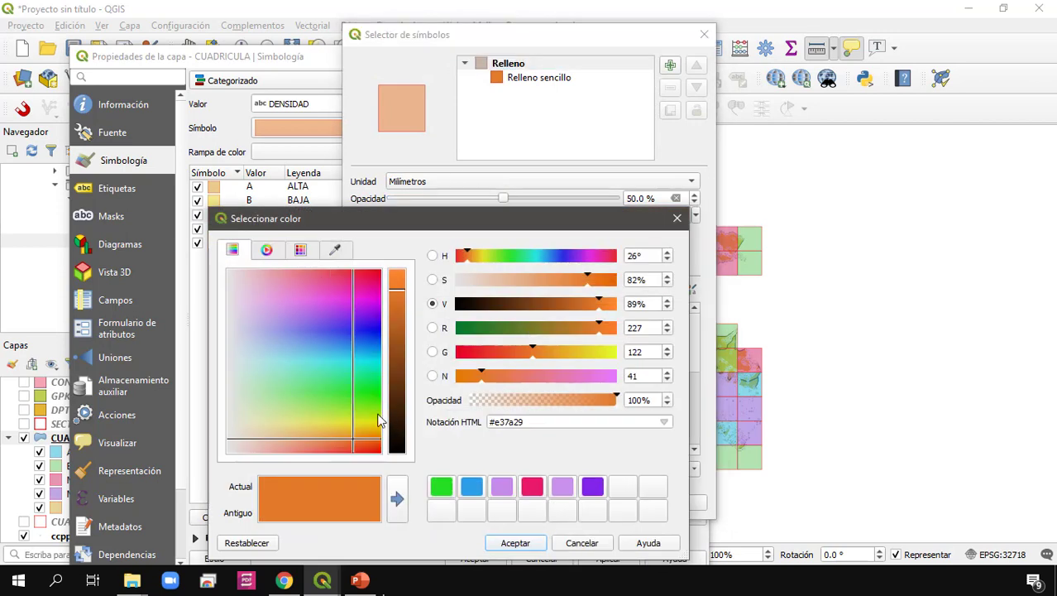
left_click(370, 416)
left_click_drag(368, 412, 349, 419)
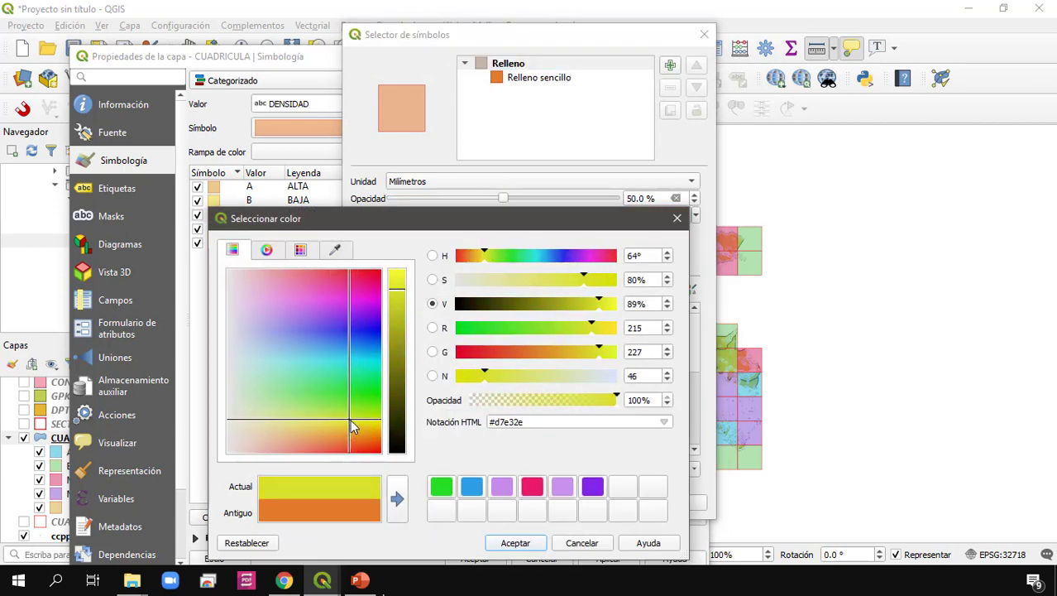
left_click_drag(585, 281, 569, 281)
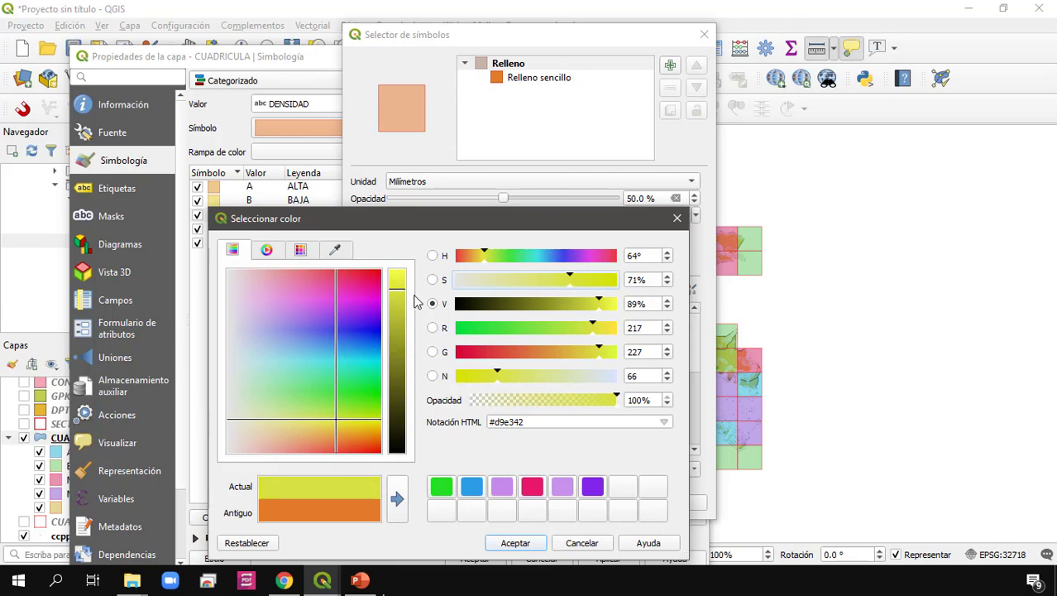
left_click(397, 284)
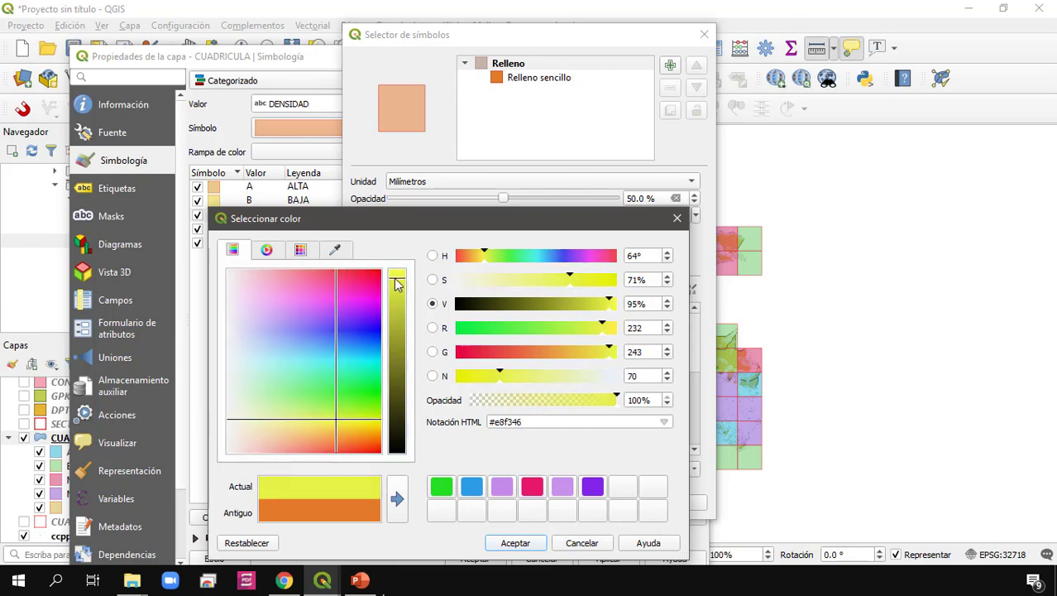
left_click(518, 543)
left_click(553, 503)
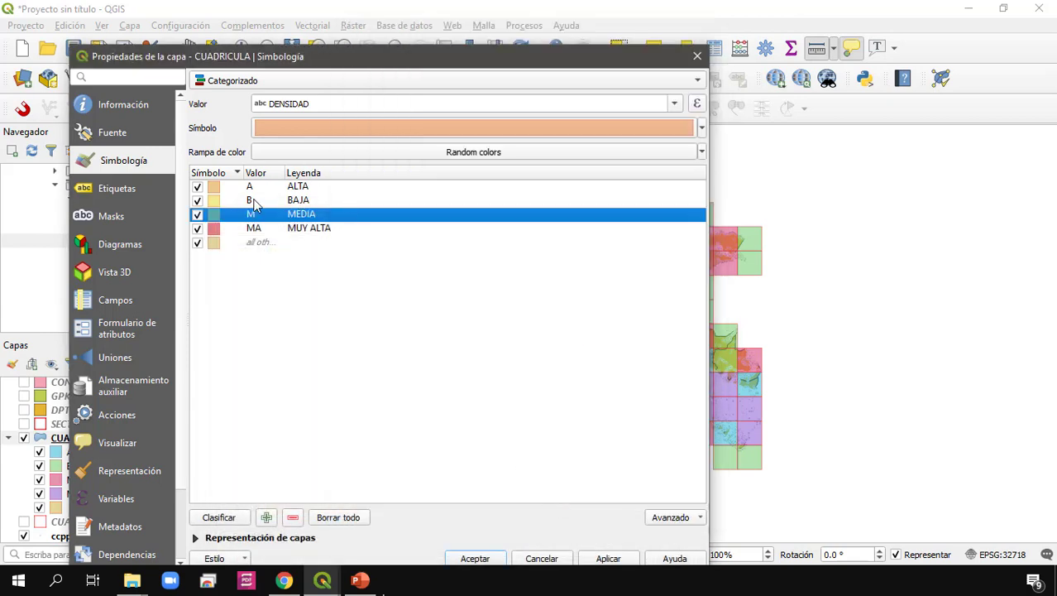
Change the BAJA category's fill colour to green #2ea619, apply the symbology and move the properties dialog clear of the map.
double_click(215, 200)
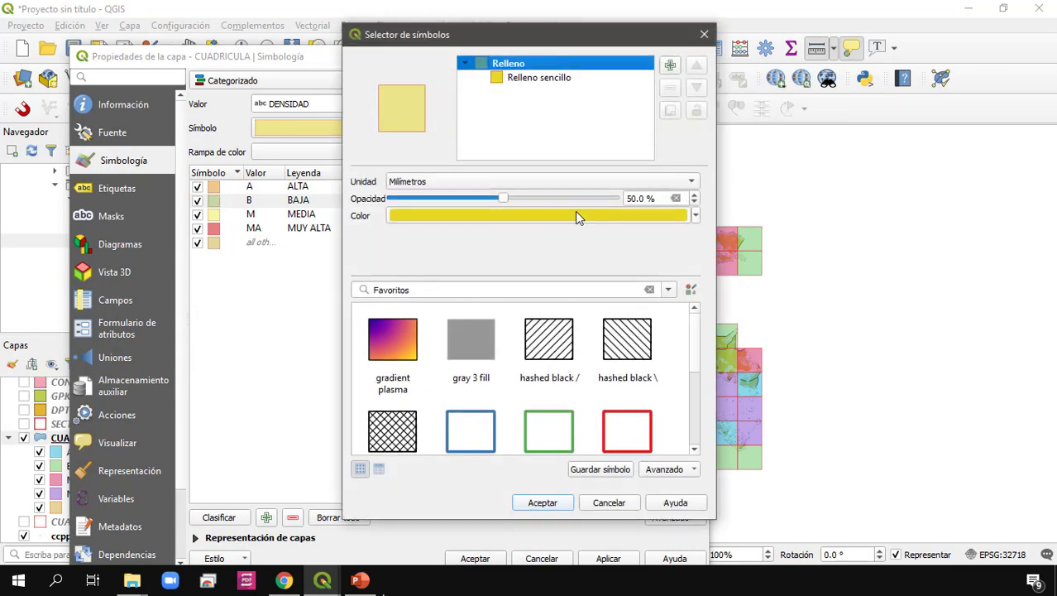
left_click(597, 217)
left_click_drag(582, 327, 492, 328)
left_click(398, 339)
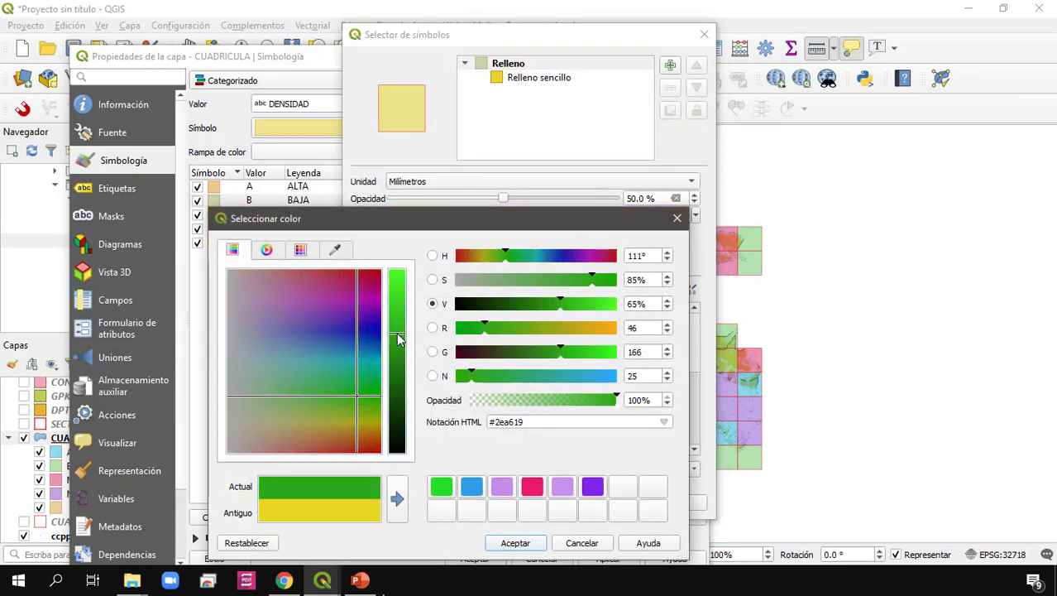
left_click(516, 543)
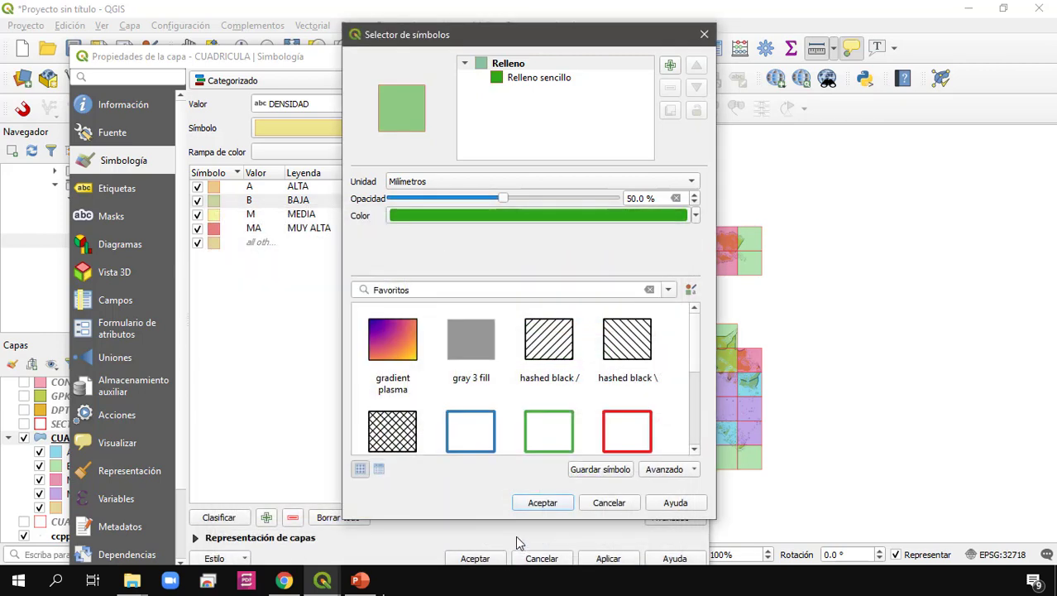
left_click(542, 502)
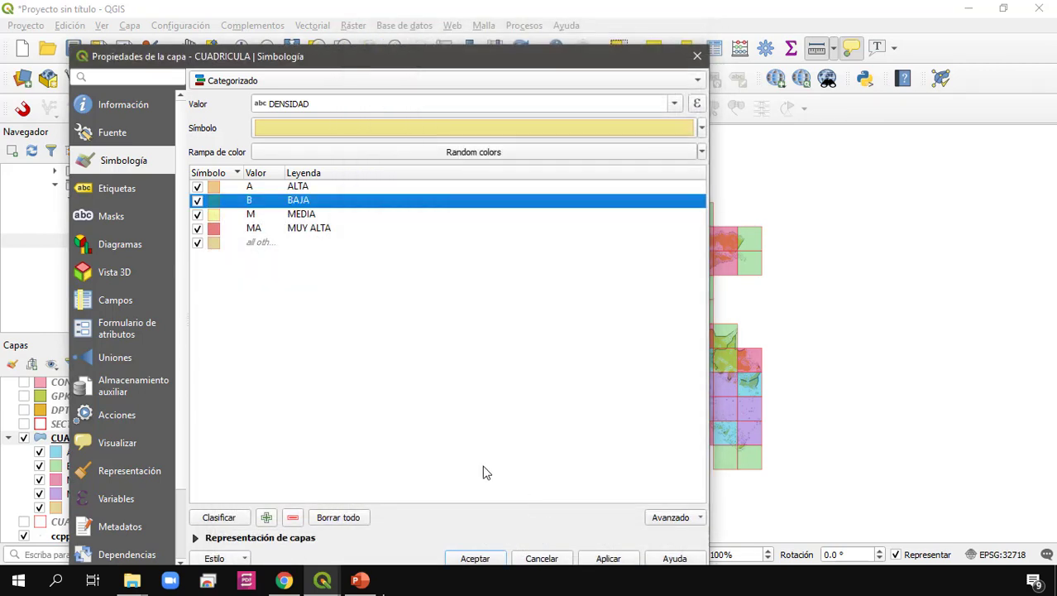
left_click(609, 557)
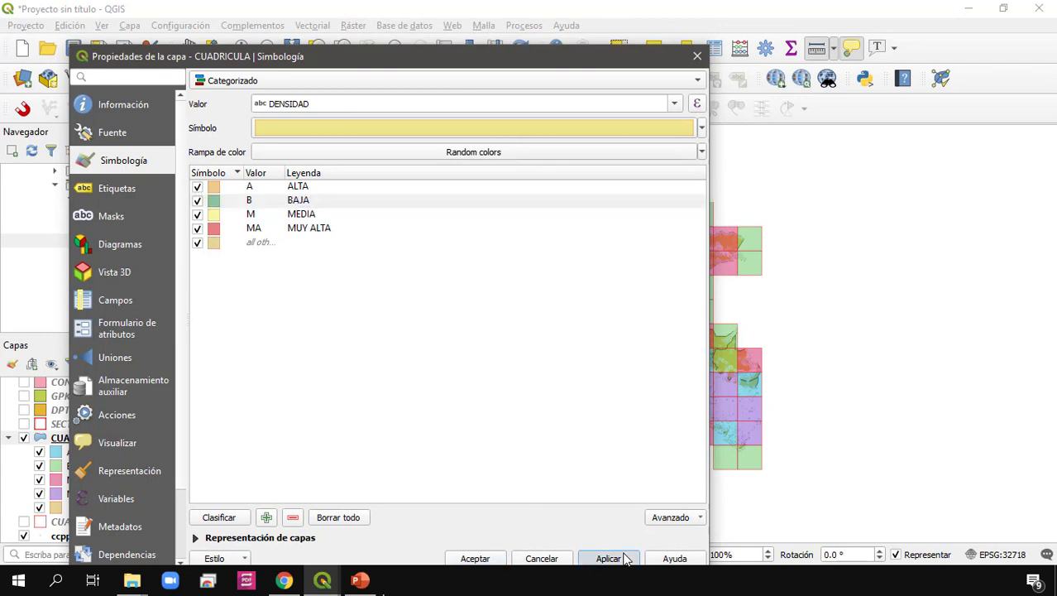
left_click_drag(602, 66, 456, 57)
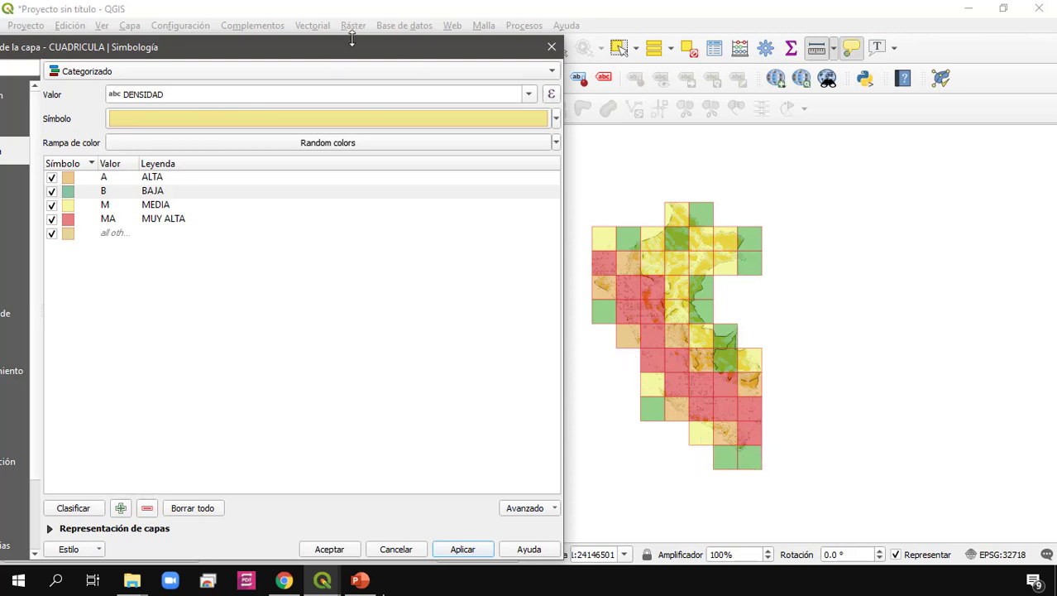
Hide the all-other-values category of CUADRICULA, give its category symbols a transparent outline, and apply and accept the symbology.
left_click(51, 233)
left_click(203, 284)
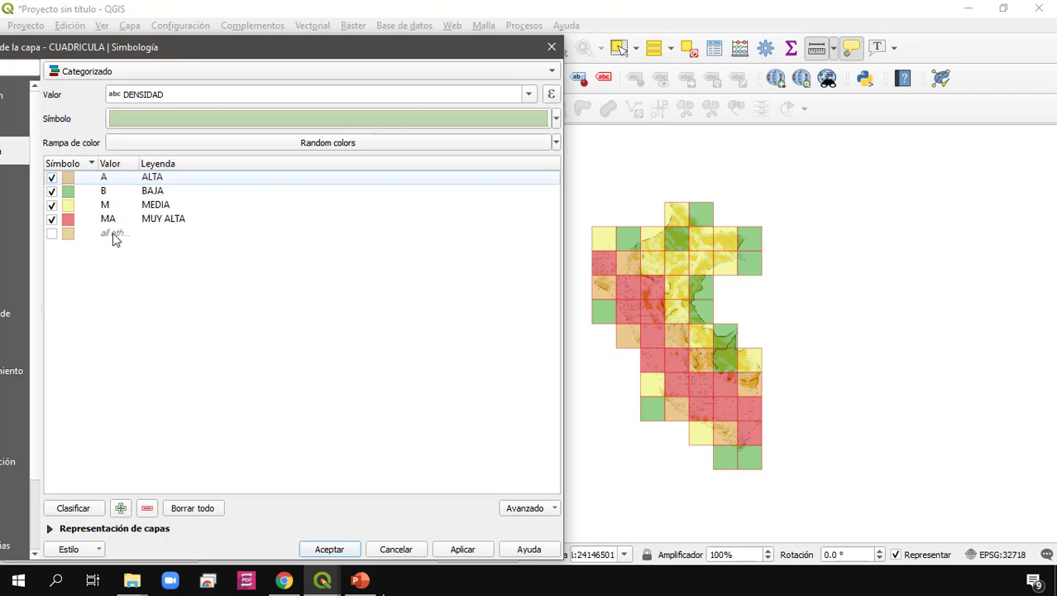
left_click(391, 120)
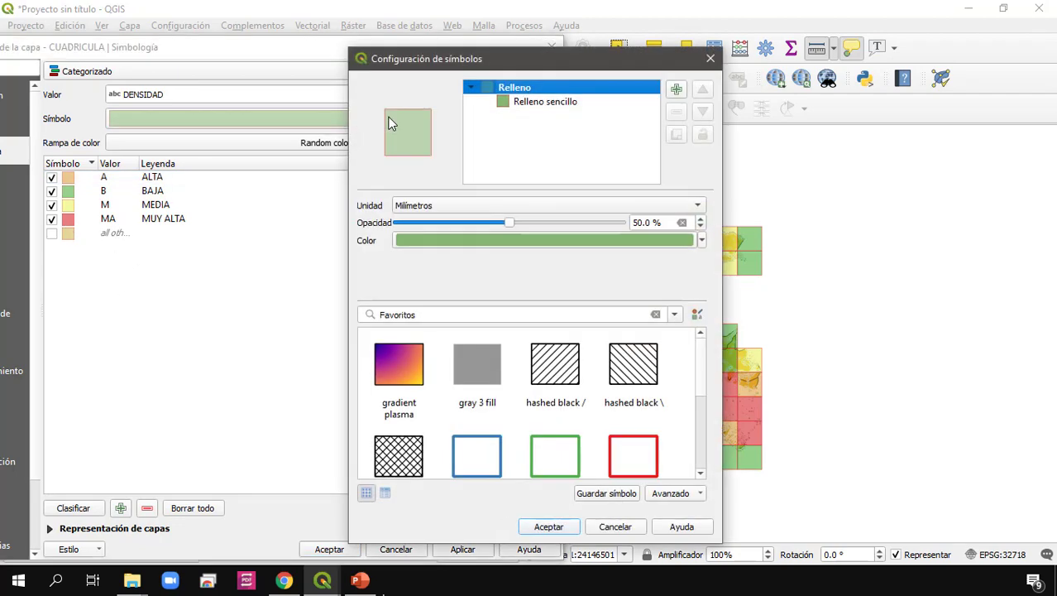
left_click(568, 104)
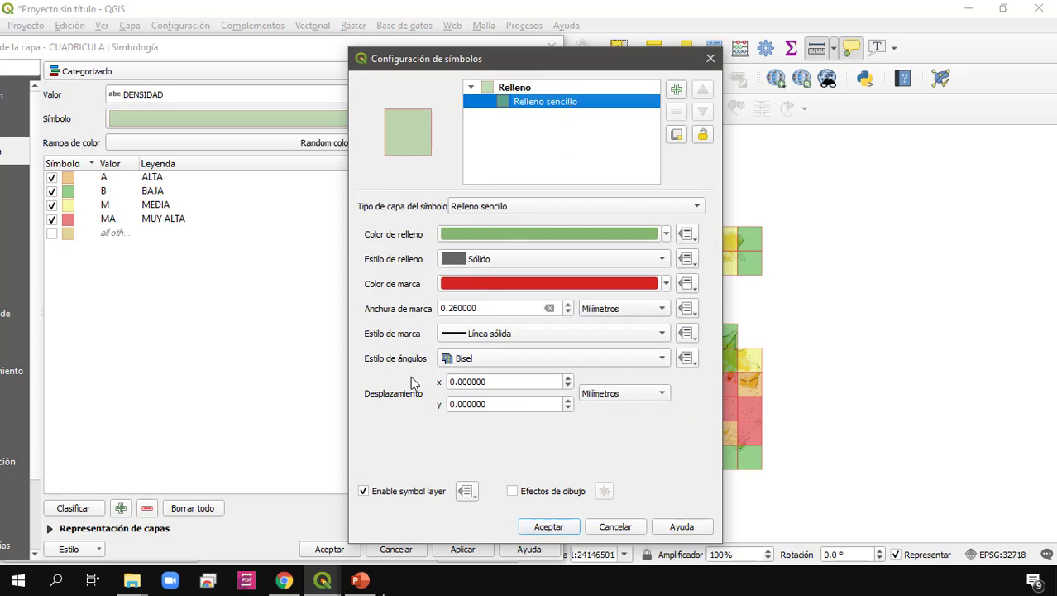
left_click(569, 285)
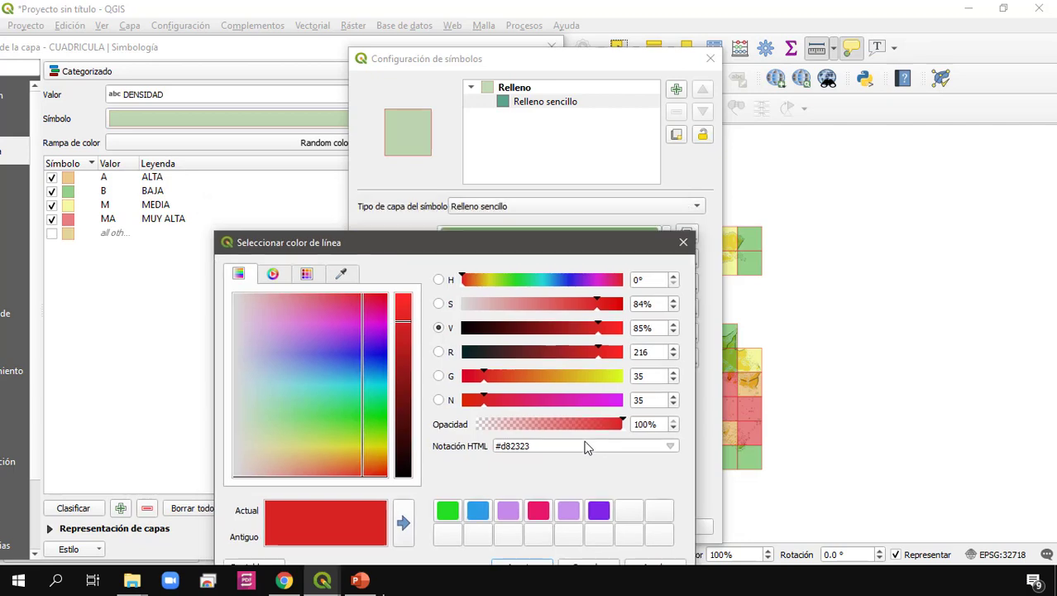
left_click(684, 240)
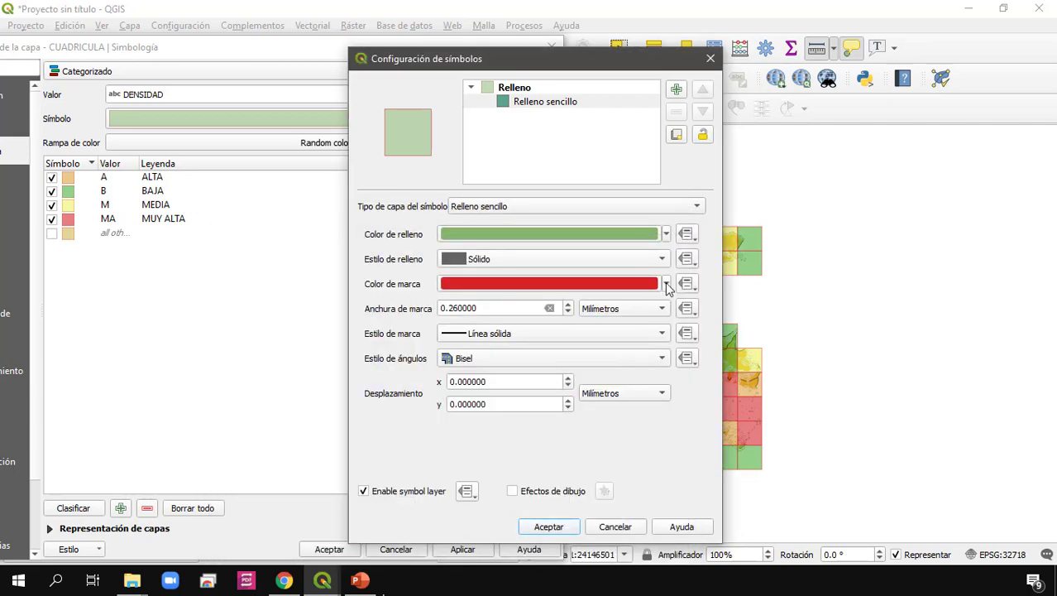
left_click(666, 283)
left_click(447, 220)
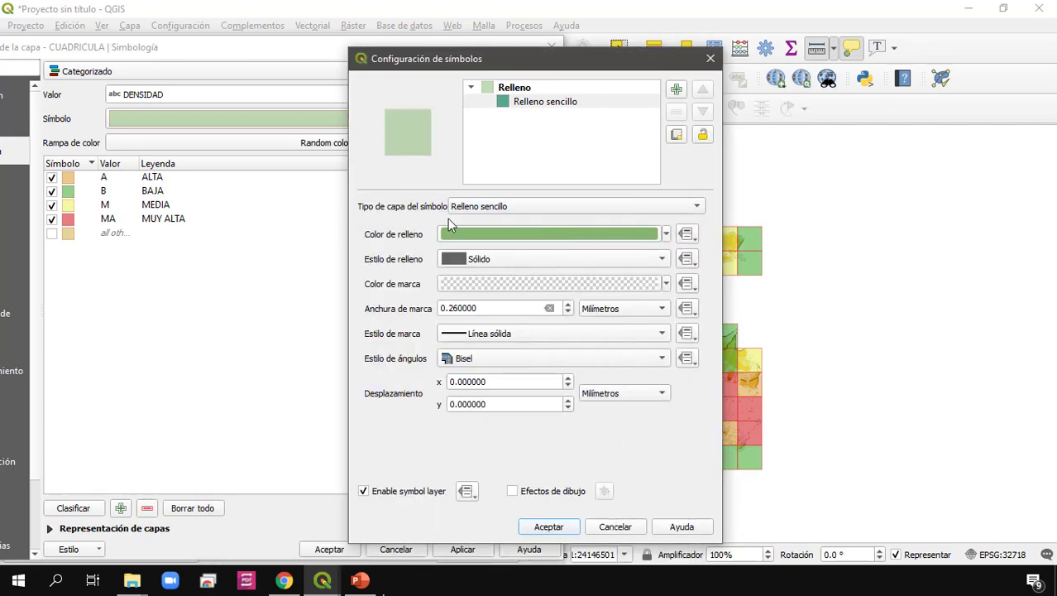
left_click(547, 527)
left_click(463, 550)
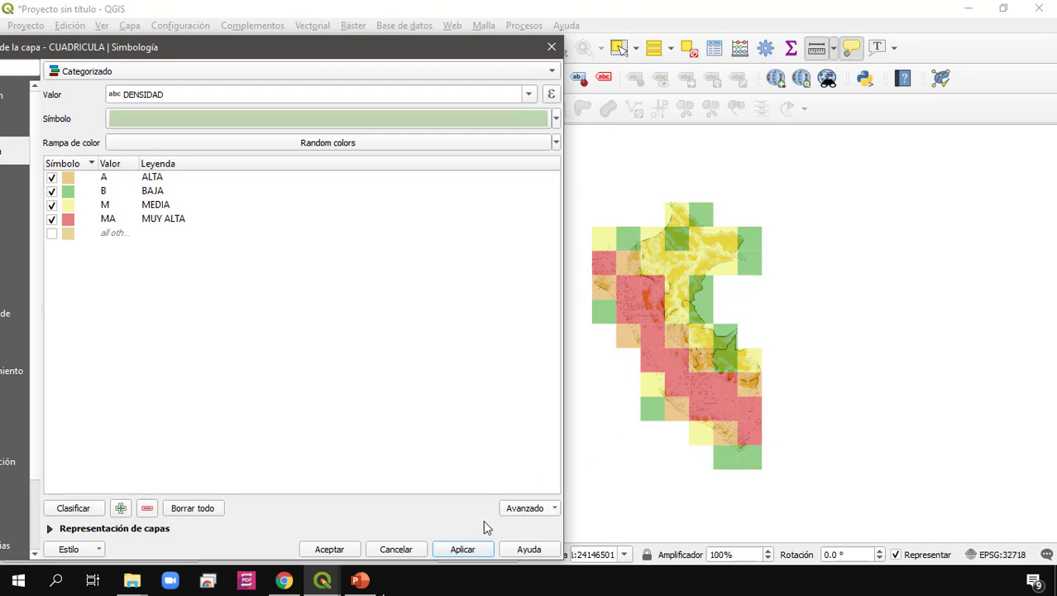
left_click(328, 550)
Hide the ccpp_ign point layer so only the grid and the departments are drawn.
scroll(649, 324, "up", 1)
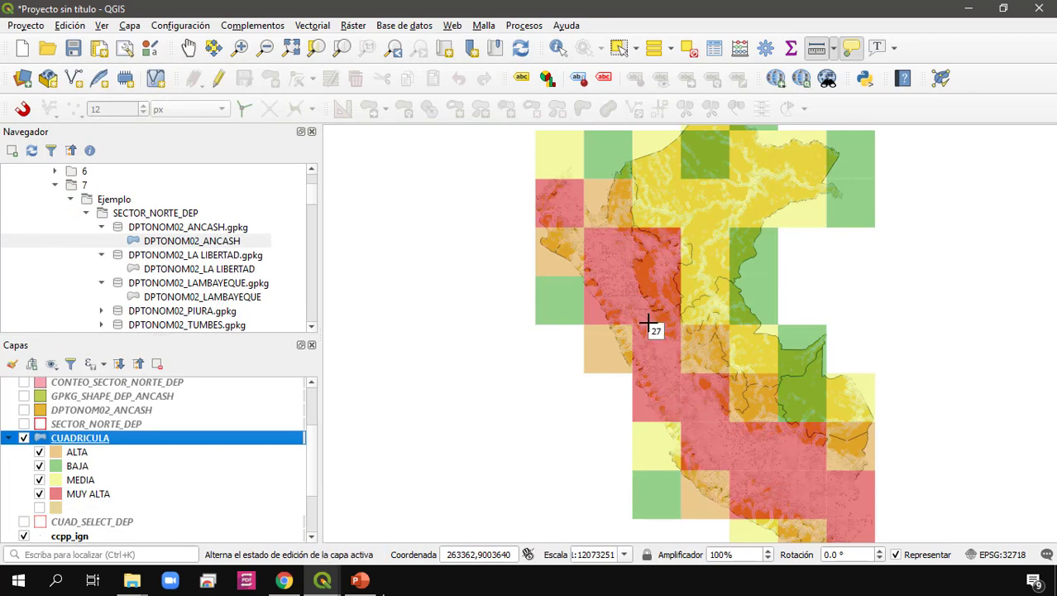
scroll(652, 331, "down", 1)
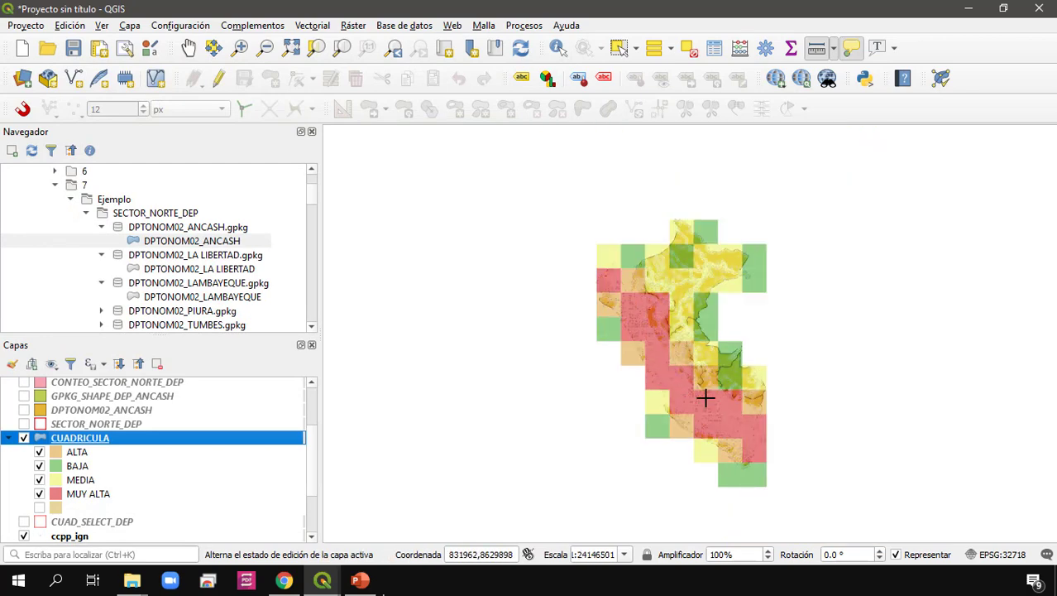
scroll(658, 351, "up", 1)
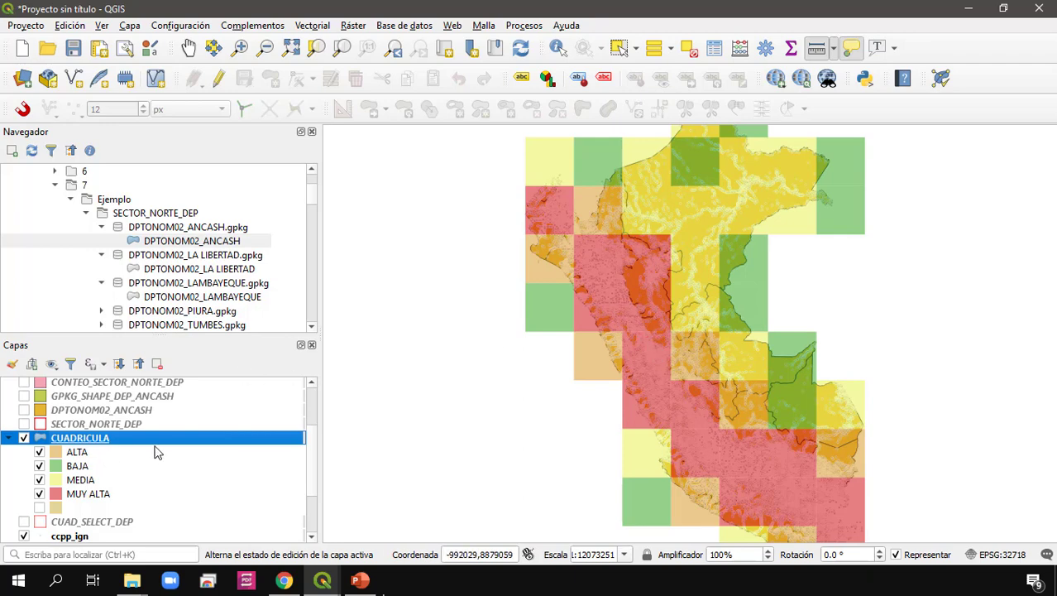
scroll(132, 446, "up", 2)
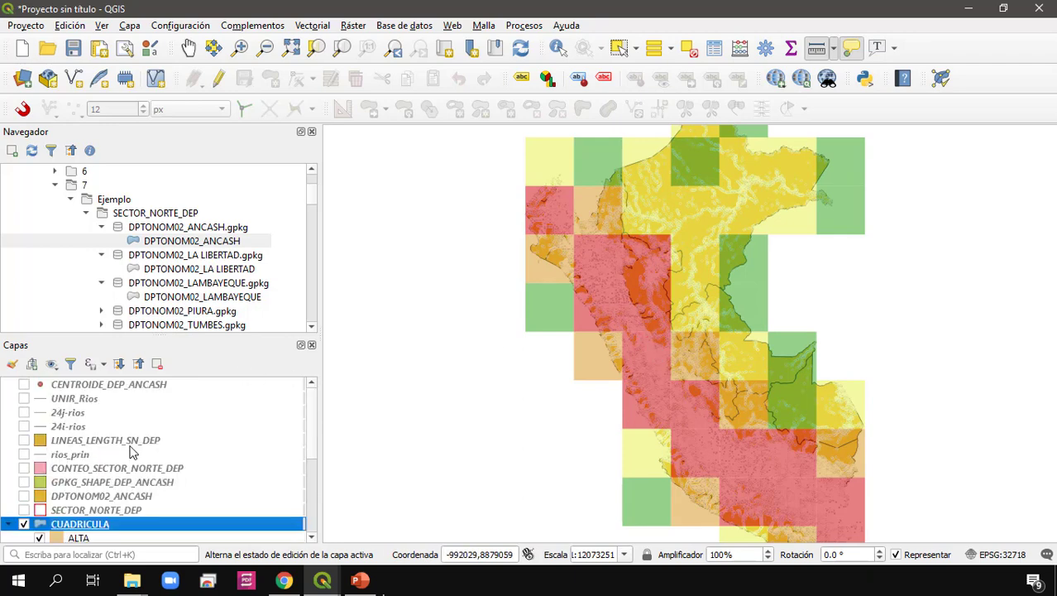
scroll(130, 459, "down", 4)
scroll(130, 459, "up", 4)
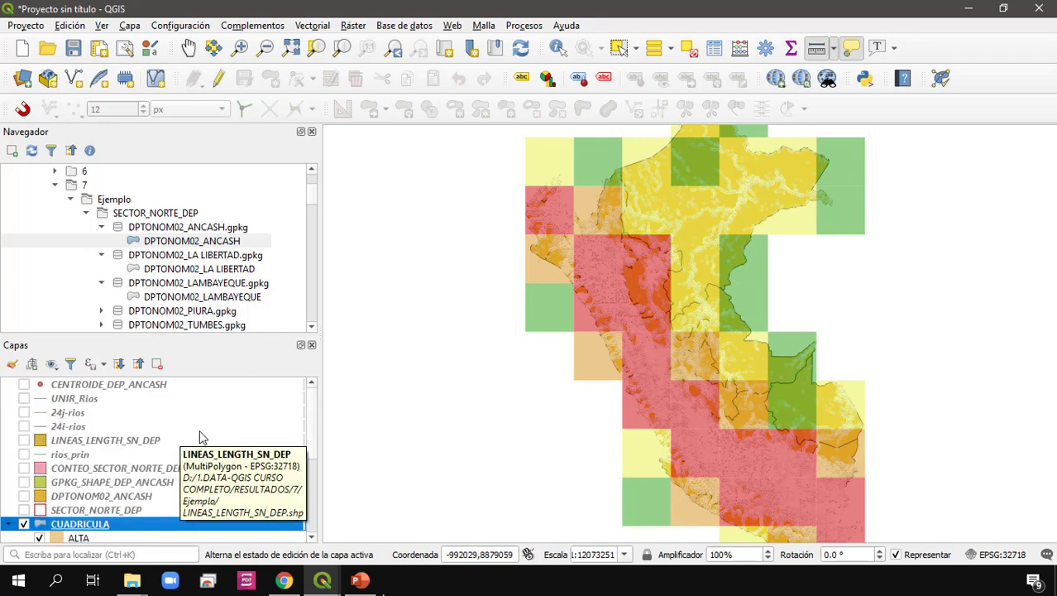
scroll(201, 437, "down", 2)
scroll(200, 437, "down", 2)
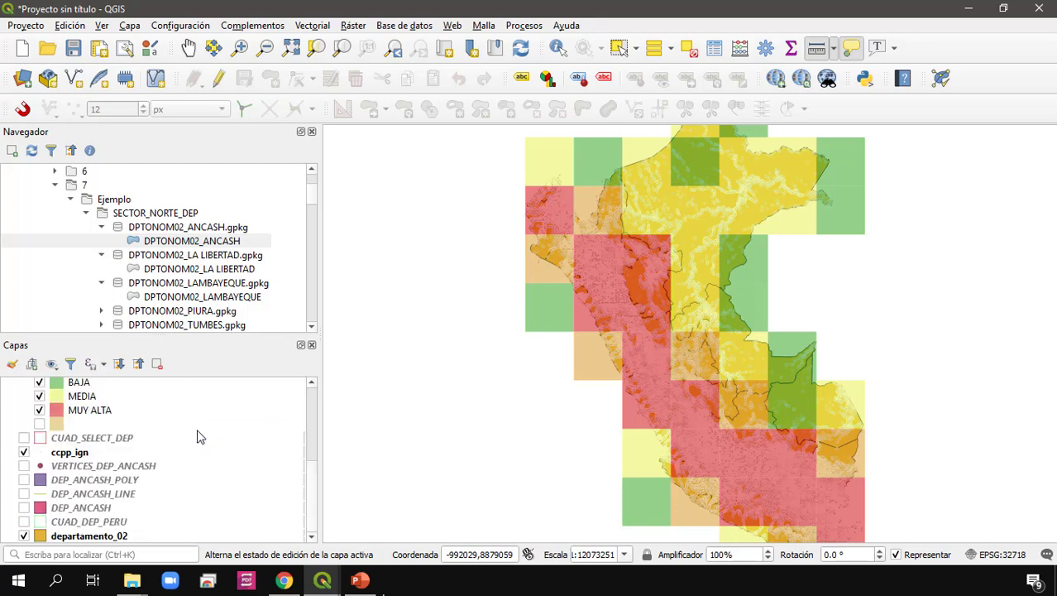
left_click(23, 452)
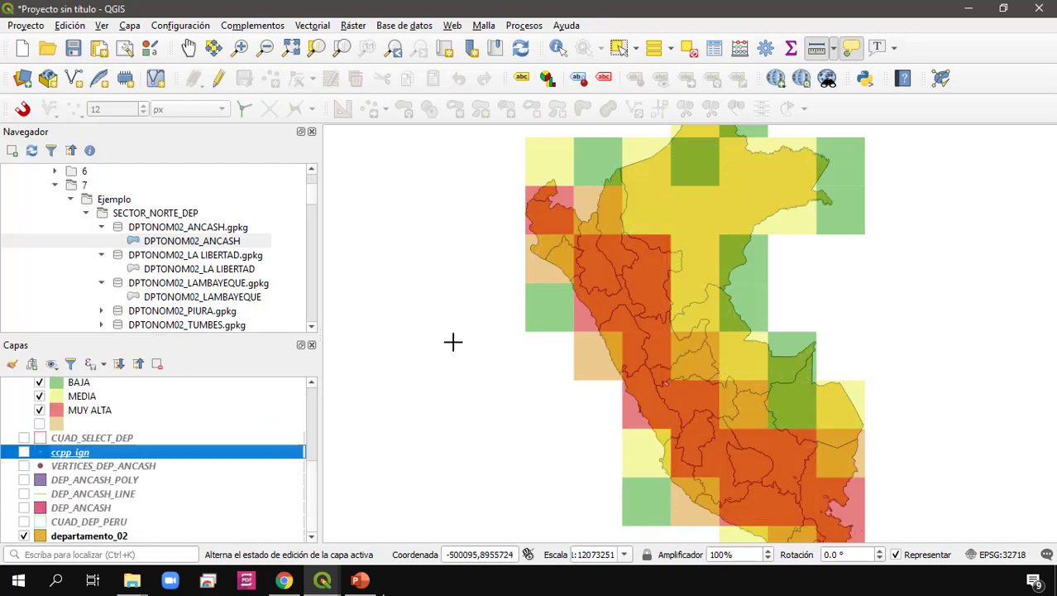
scroll(454, 343, "down", 1)
scroll(455, 347, "up", 1)
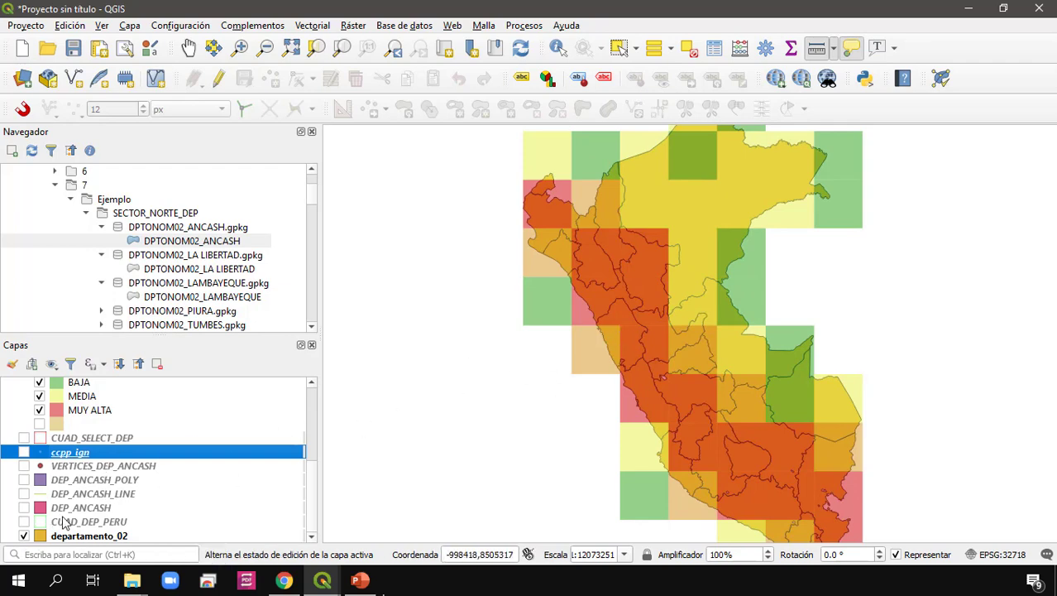
Set the fill style of the departamento_02 layer's simple fill symbol to Sin relleno.
left_click(44, 536)
double_click(44, 536)
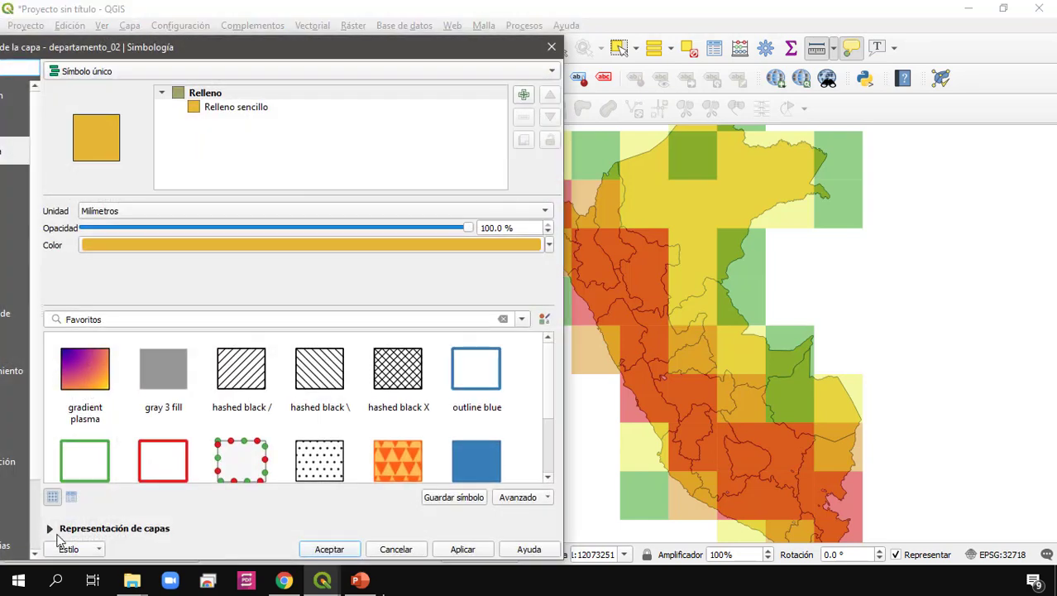
left_click(278, 108)
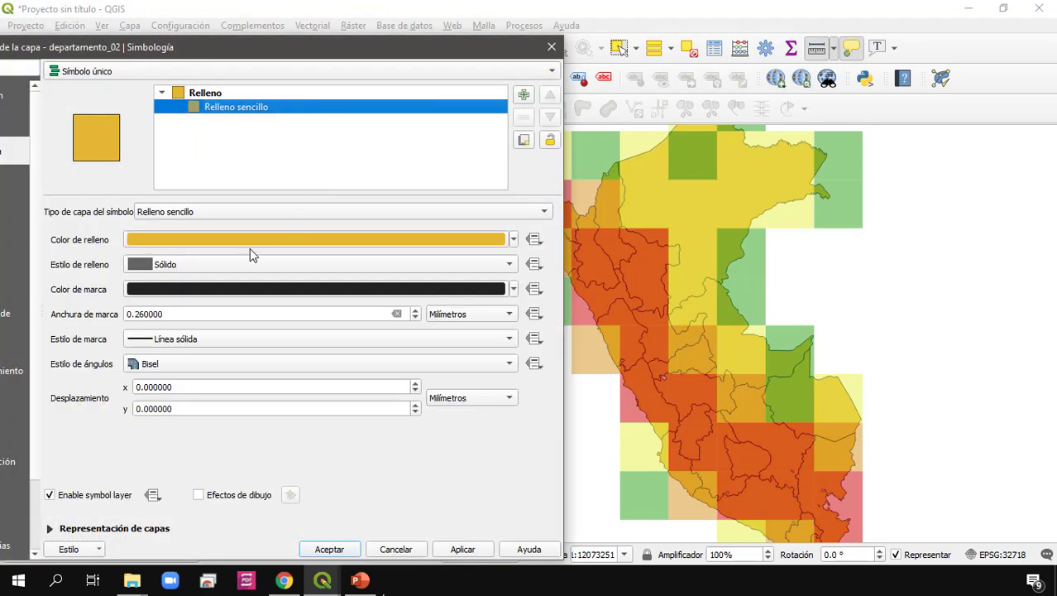
left_click(219, 241)
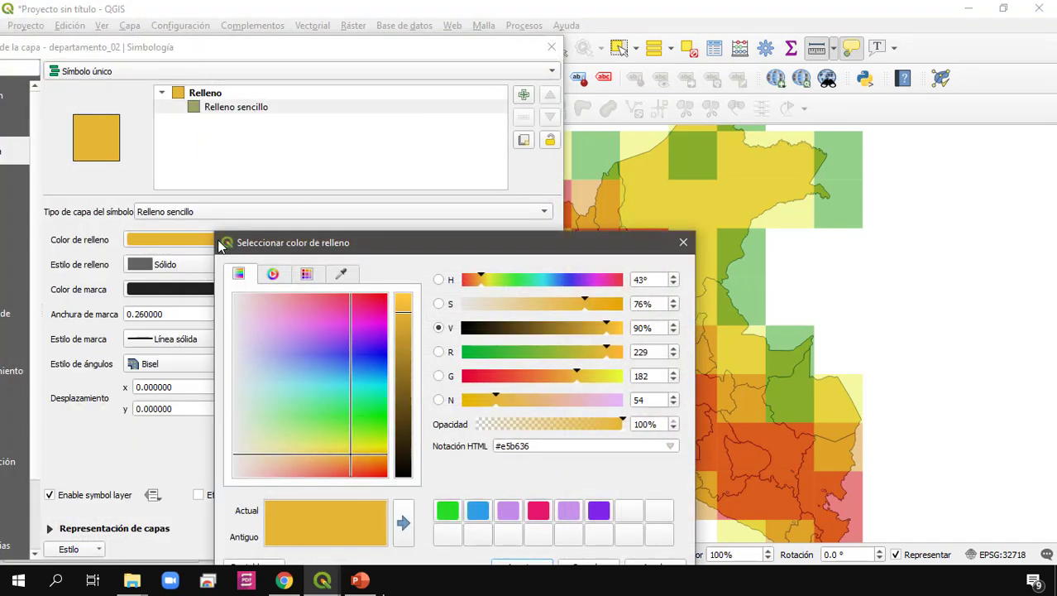
left_click(683, 242)
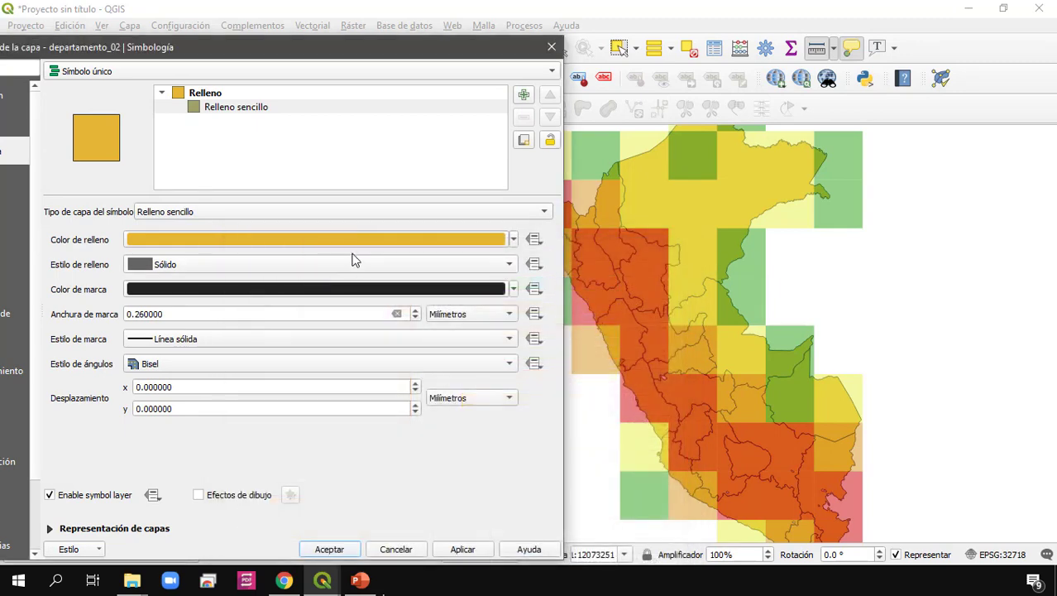
left_click(357, 264)
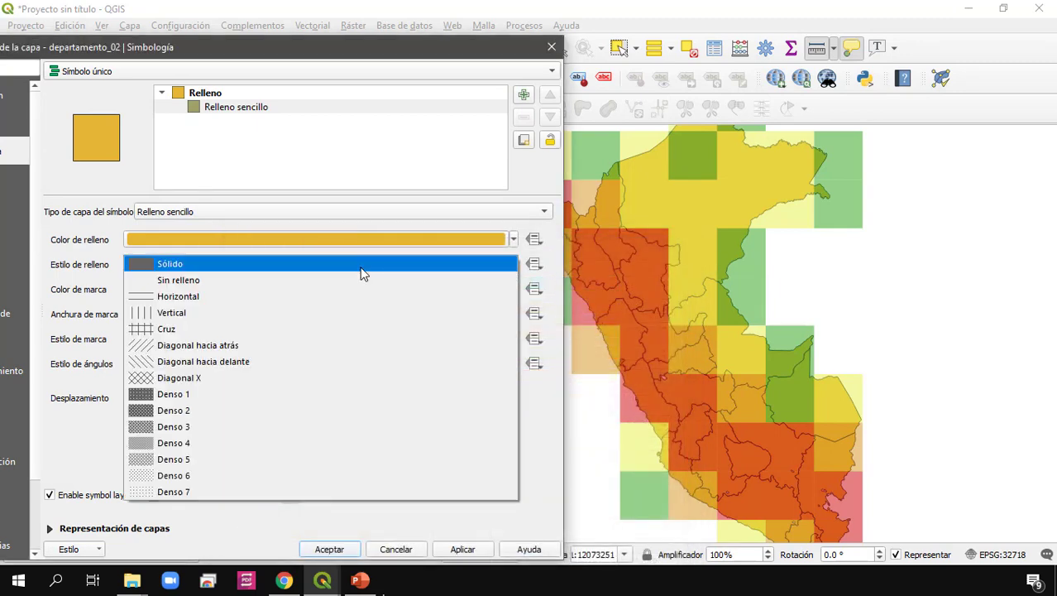
left_click(281, 279)
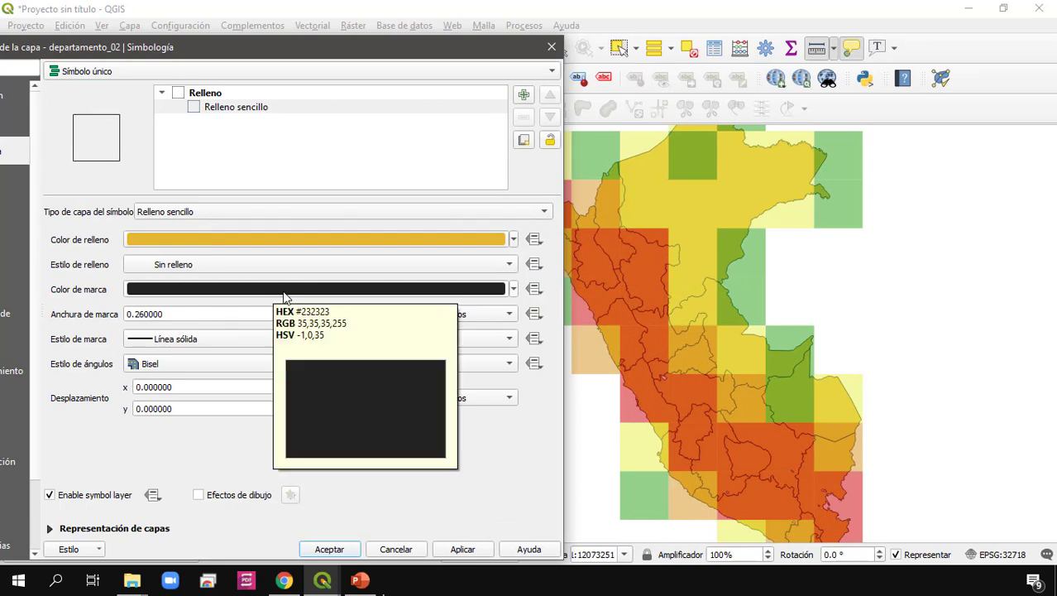
Set the outline width of the departamento_02 symbol to 0.3 mm and accept the layer symbology.
left_click(259, 314)
key("ctrl+a")
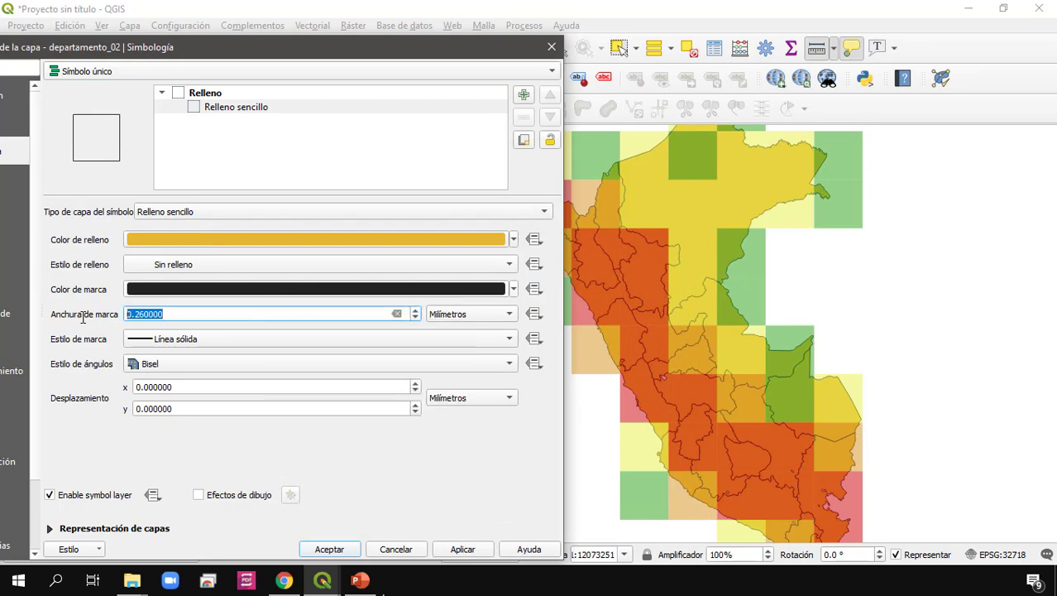
type("0.2")
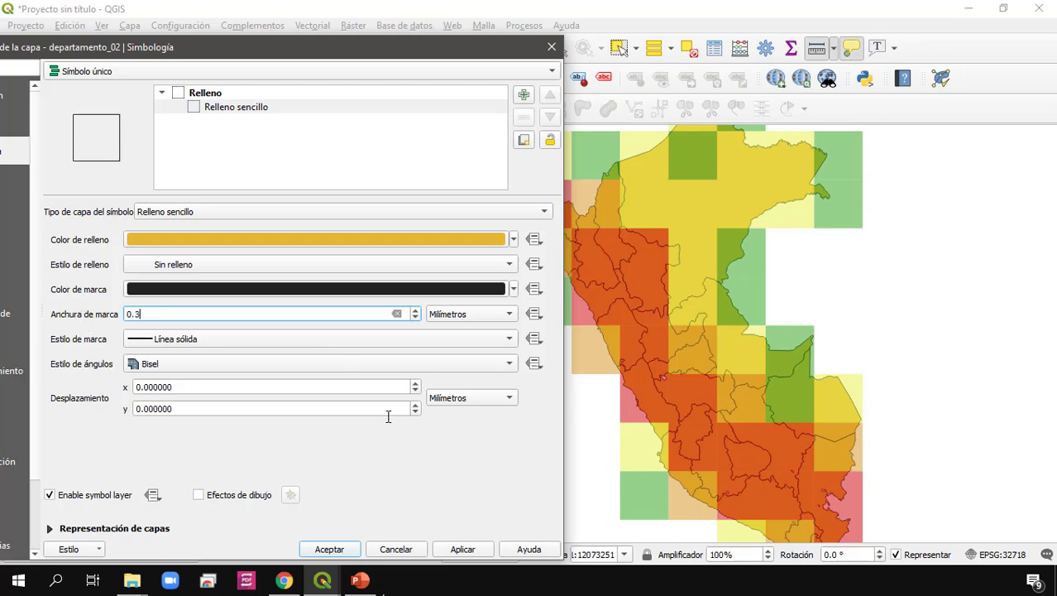
left_click(340, 550)
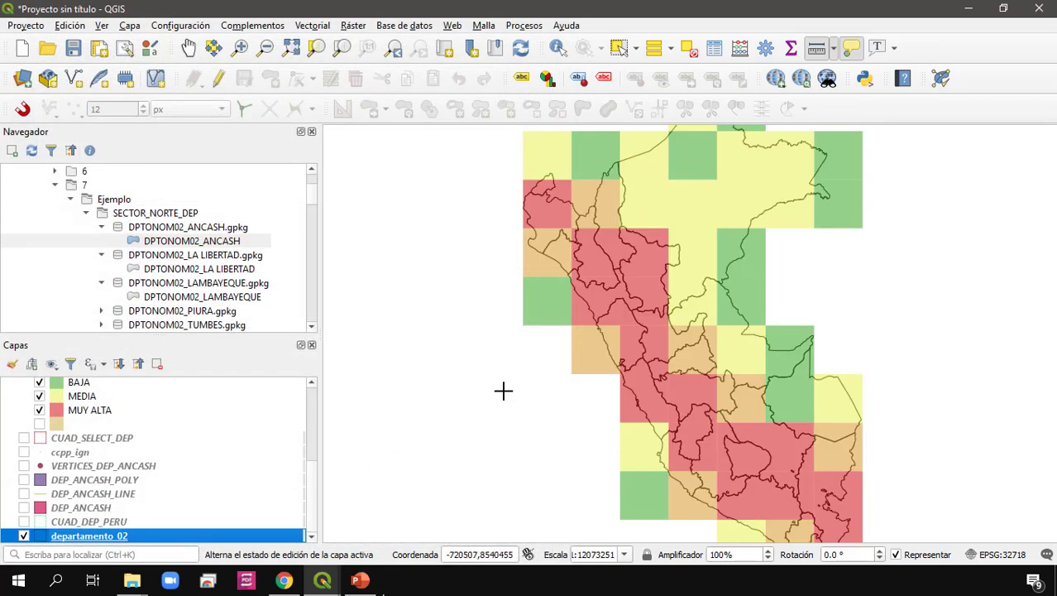
scroll(548, 356, "down", 1)
scroll(548, 356, "up", 1)
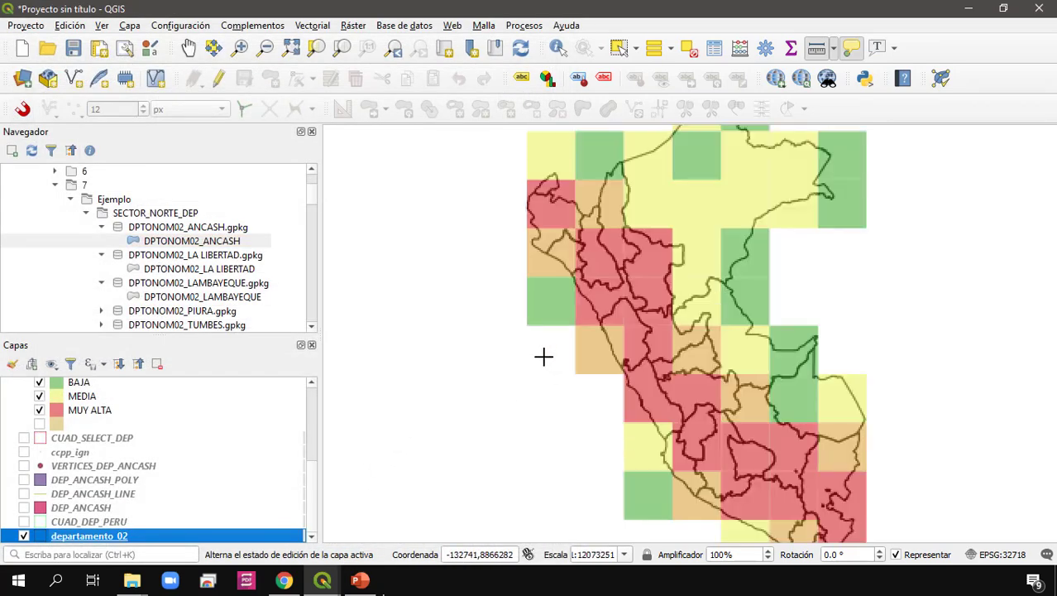
scroll(544, 356, "down", 1)
scroll(543, 357, "up", 1)
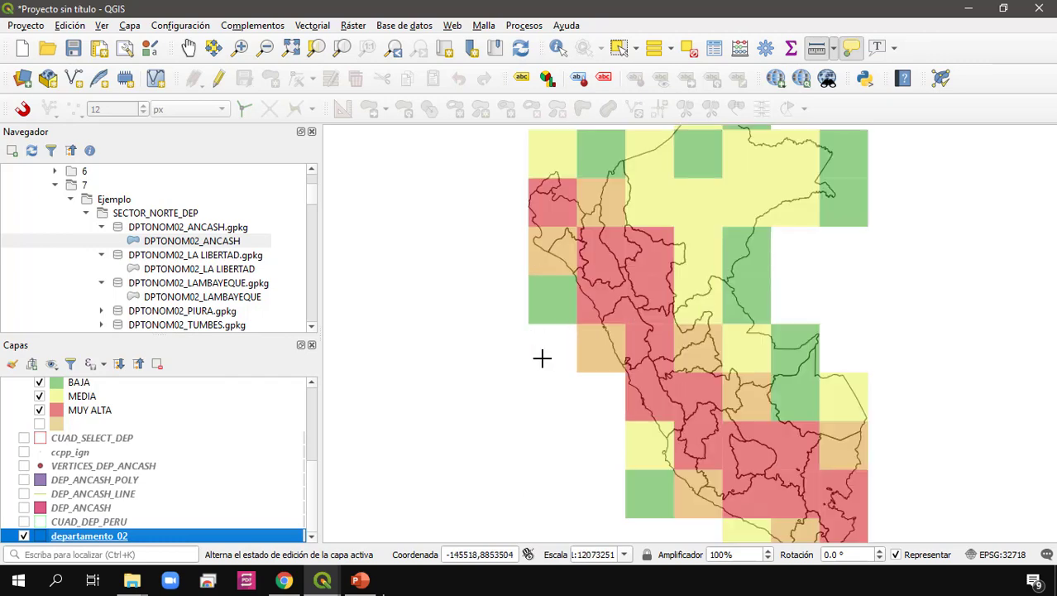
Collapse the D:\ drive in the browser and add the OpenStreetMap XYZ tile layer to the map.
scroll(99, 232, "up", 5)
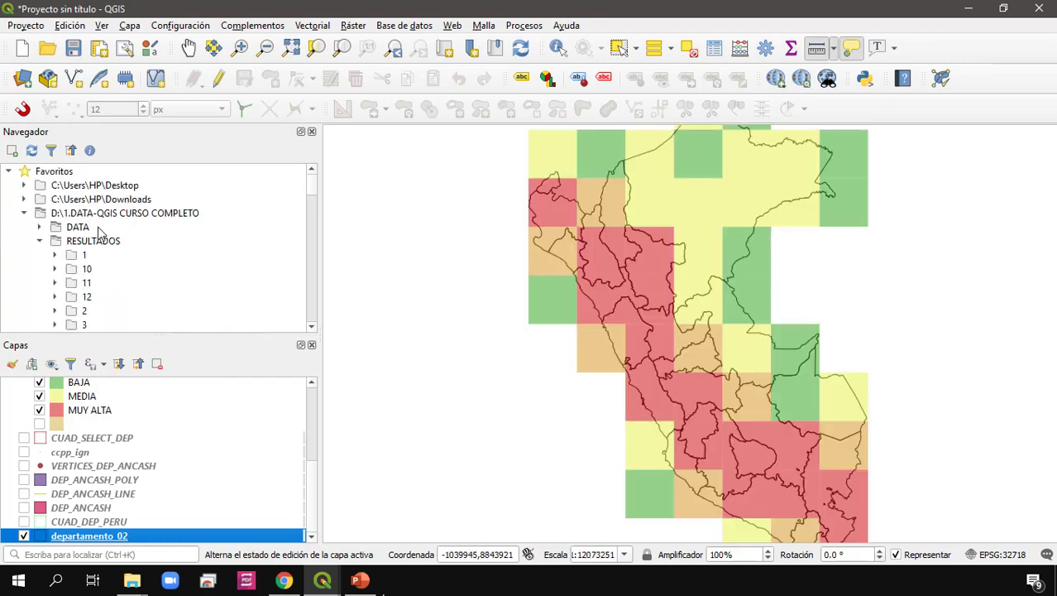
scroll(98, 233, "down", 15)
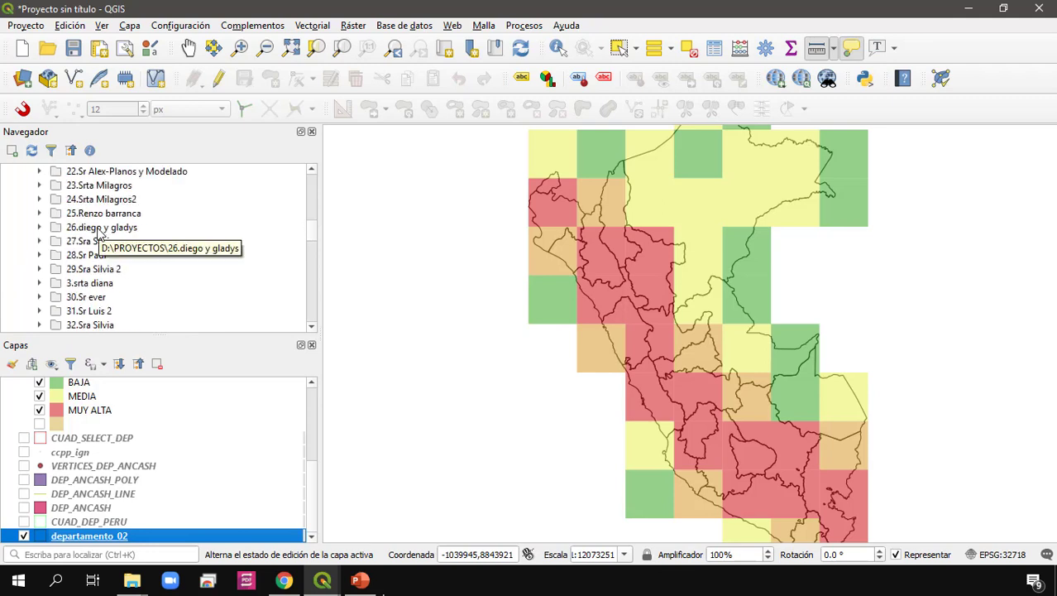
scroll(98, 235, "up", 2)
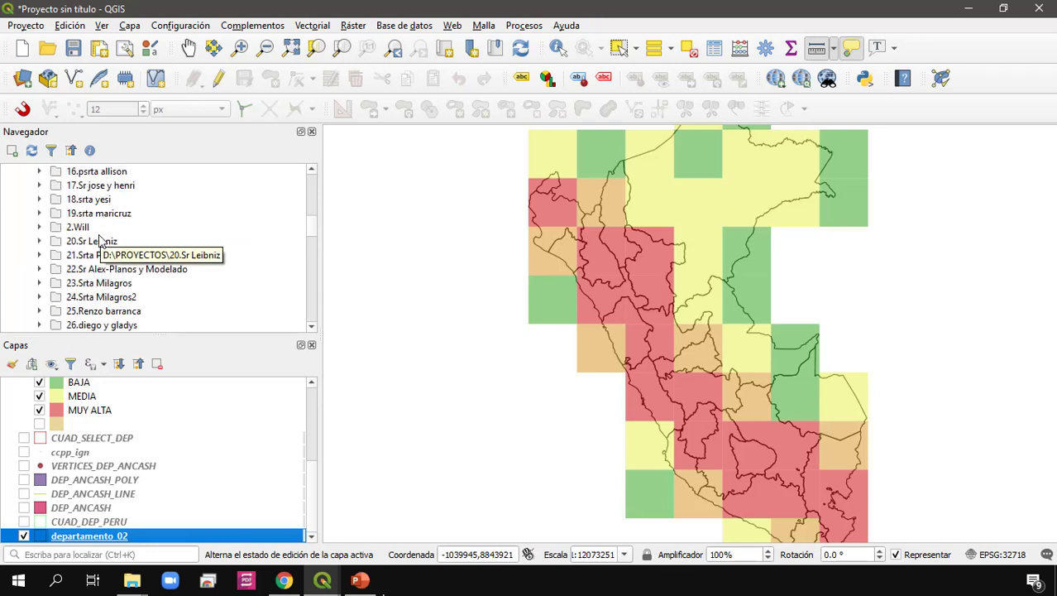
scroll(98, 241, "down", 6)
scroll(97, 245, "up", 15)
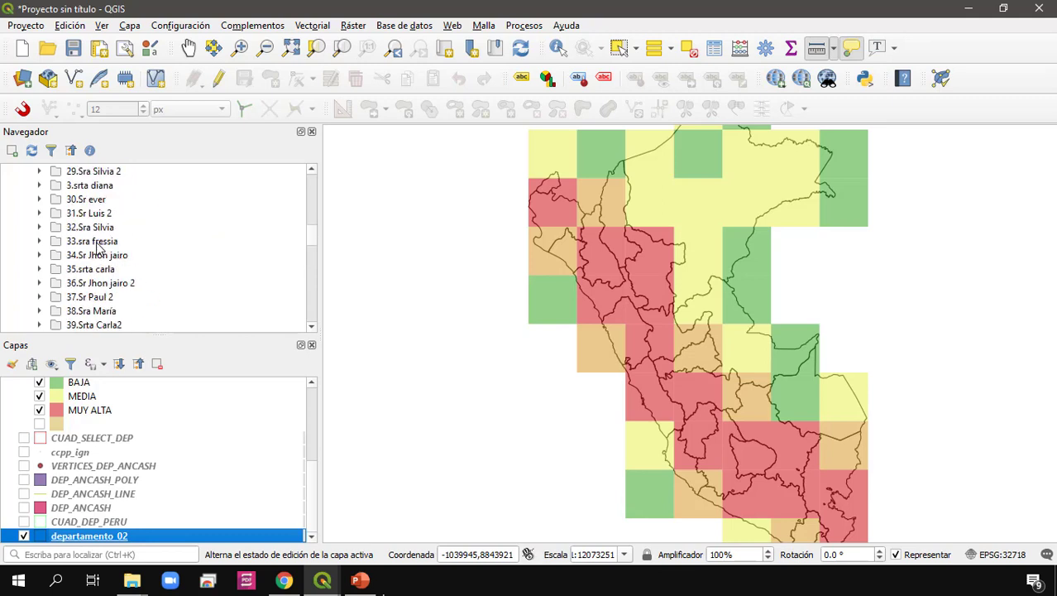
scroll(97, 248, "down", 2)
scroll(49, 273, "up", 5)
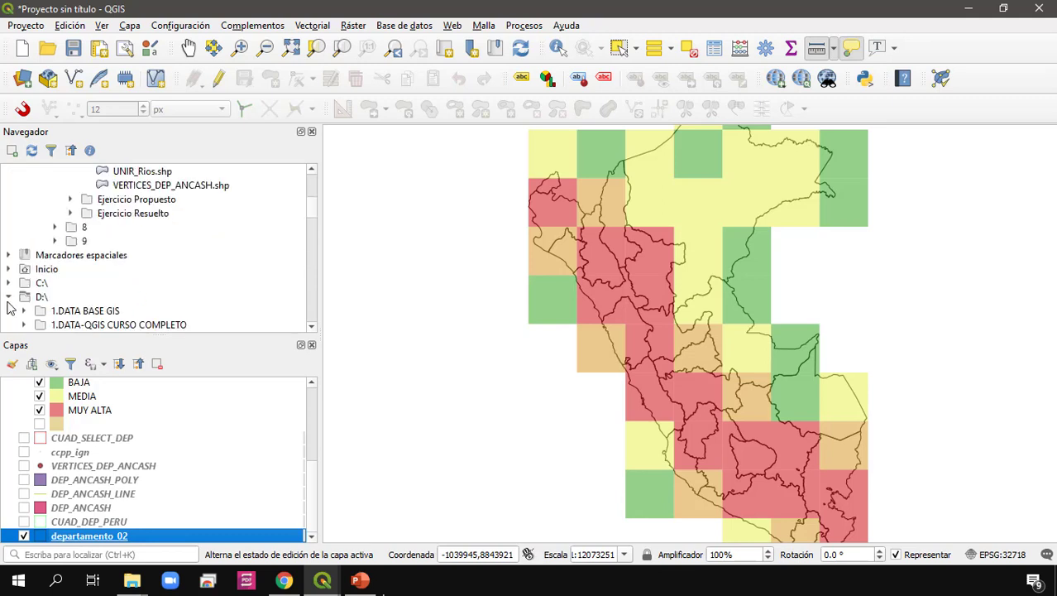
left_click(9, 298)
scroll(12, 302, "down", 2)
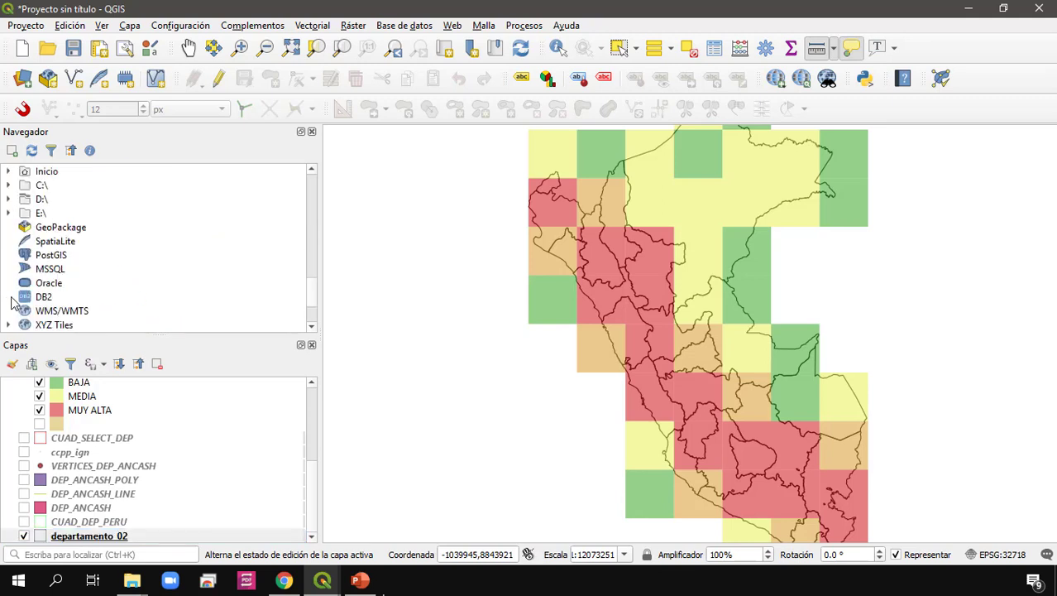
left_click(62, 326)
left_click_drag(73, 242, 480, 296)
scroll(649, 346, "down", 1)
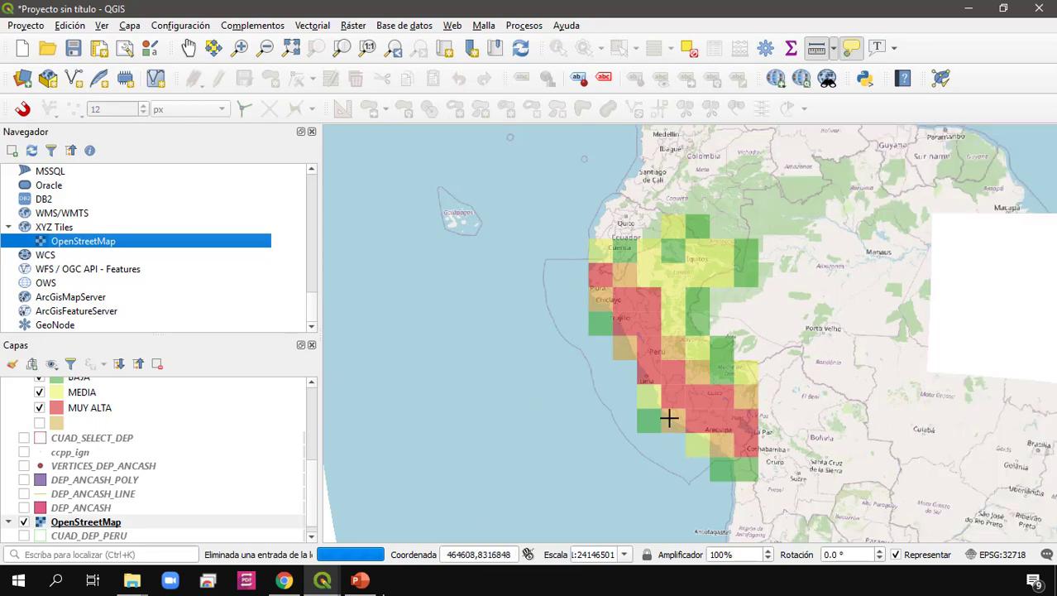
Move the departamento_02 layer directly above CUADRICULA in the layer order and zoom the map to its extent.
scroll(103, 500, "up", 2)
scroll(102, 500, "up", 2)
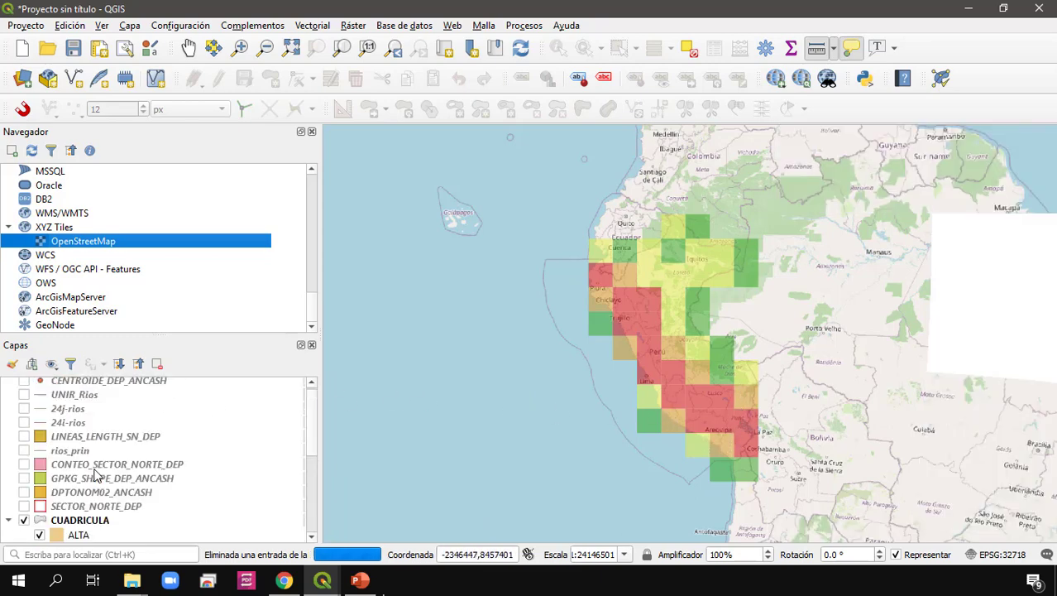
scroll(115, 503, "down", 4)
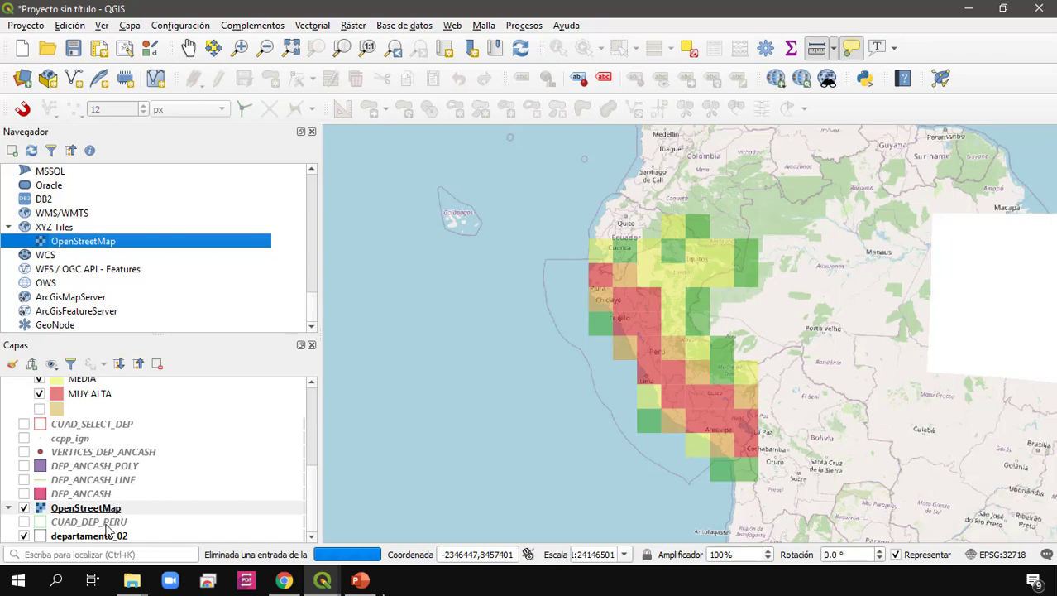
mouse_move(108, 536)
left_mouse_down()
mouse_move(110, 418)
mouse_move(140, 438)
mouse_move(130, 427)
left_mouse_up()
scroll(117, 453, "up", 2)
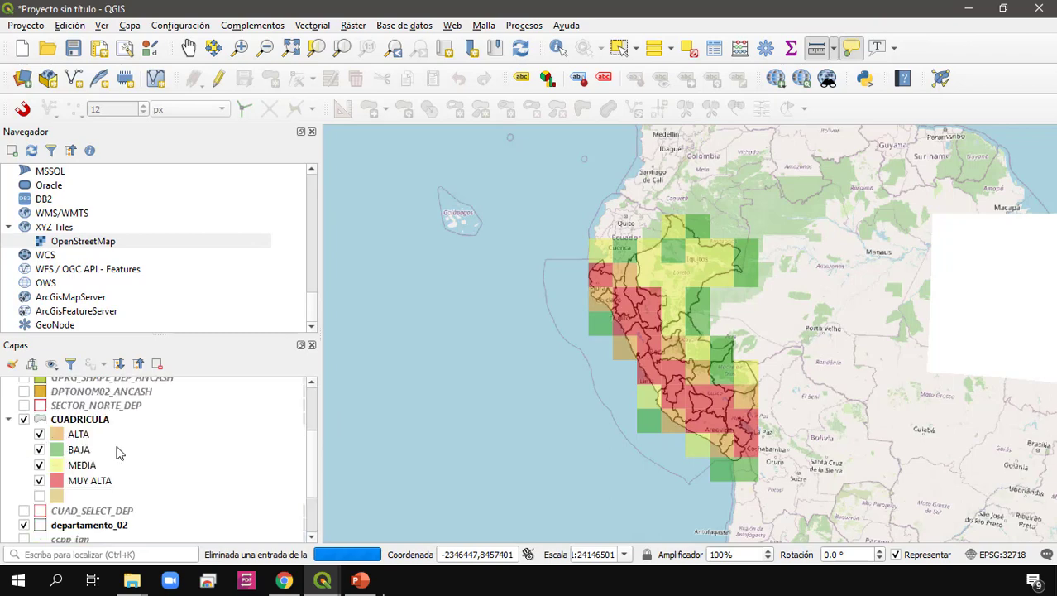
left_click_drag(114, 525, 104, 421)
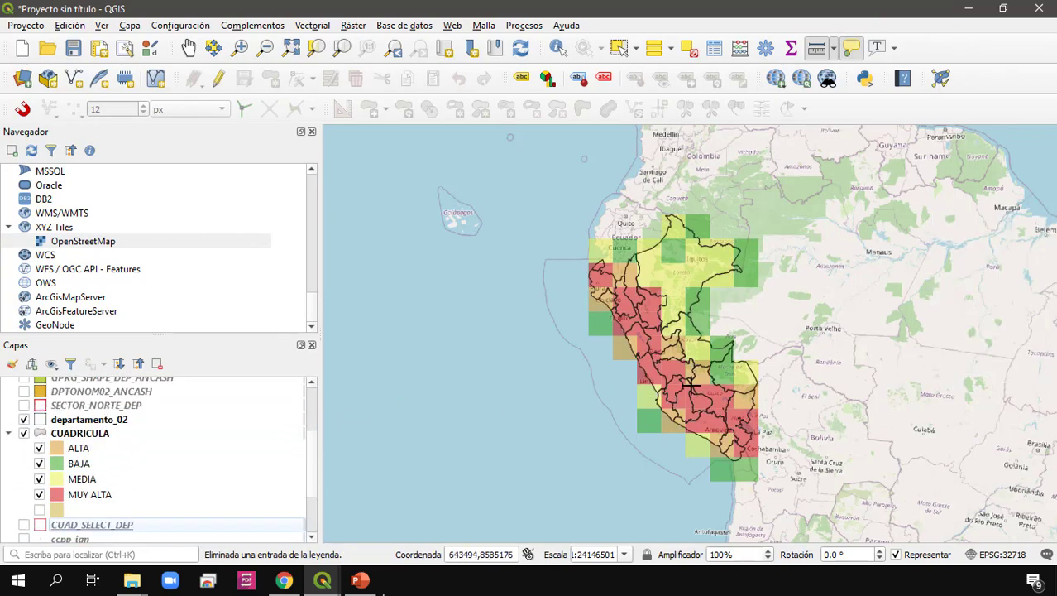
right_click(112, 422)
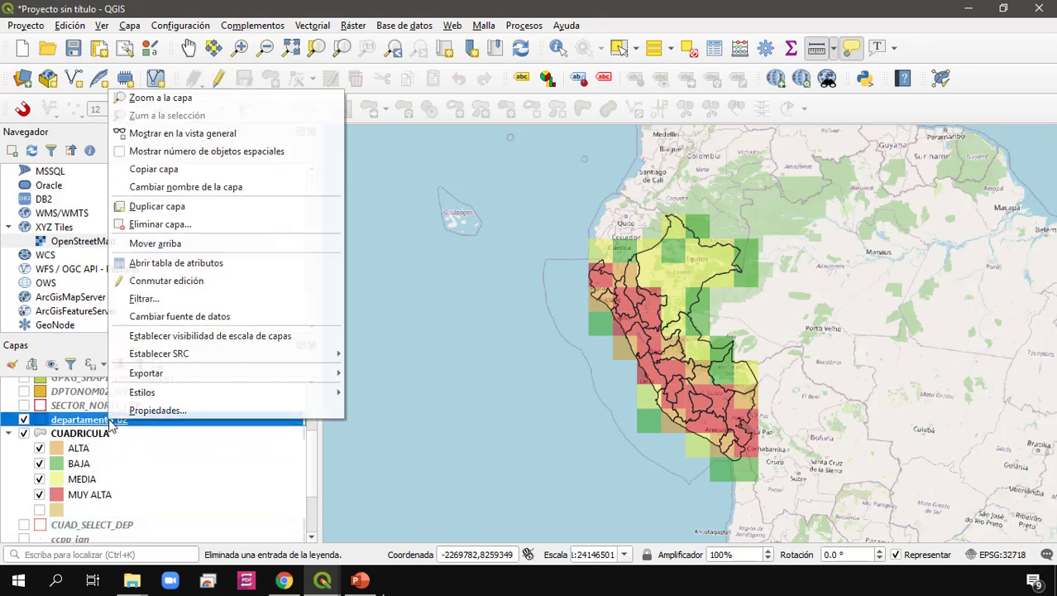
left_click(216, 102)
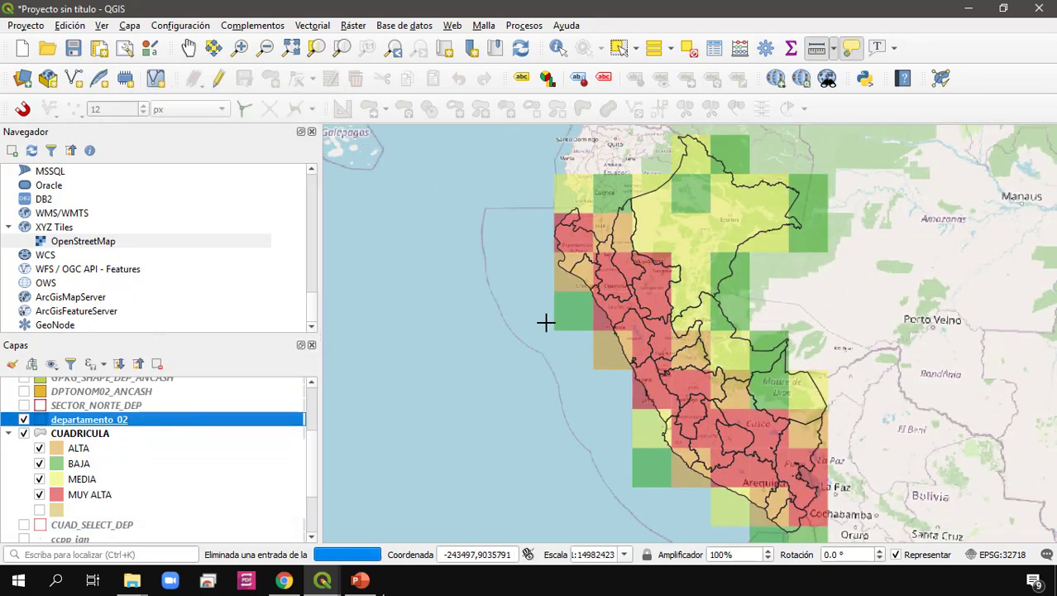